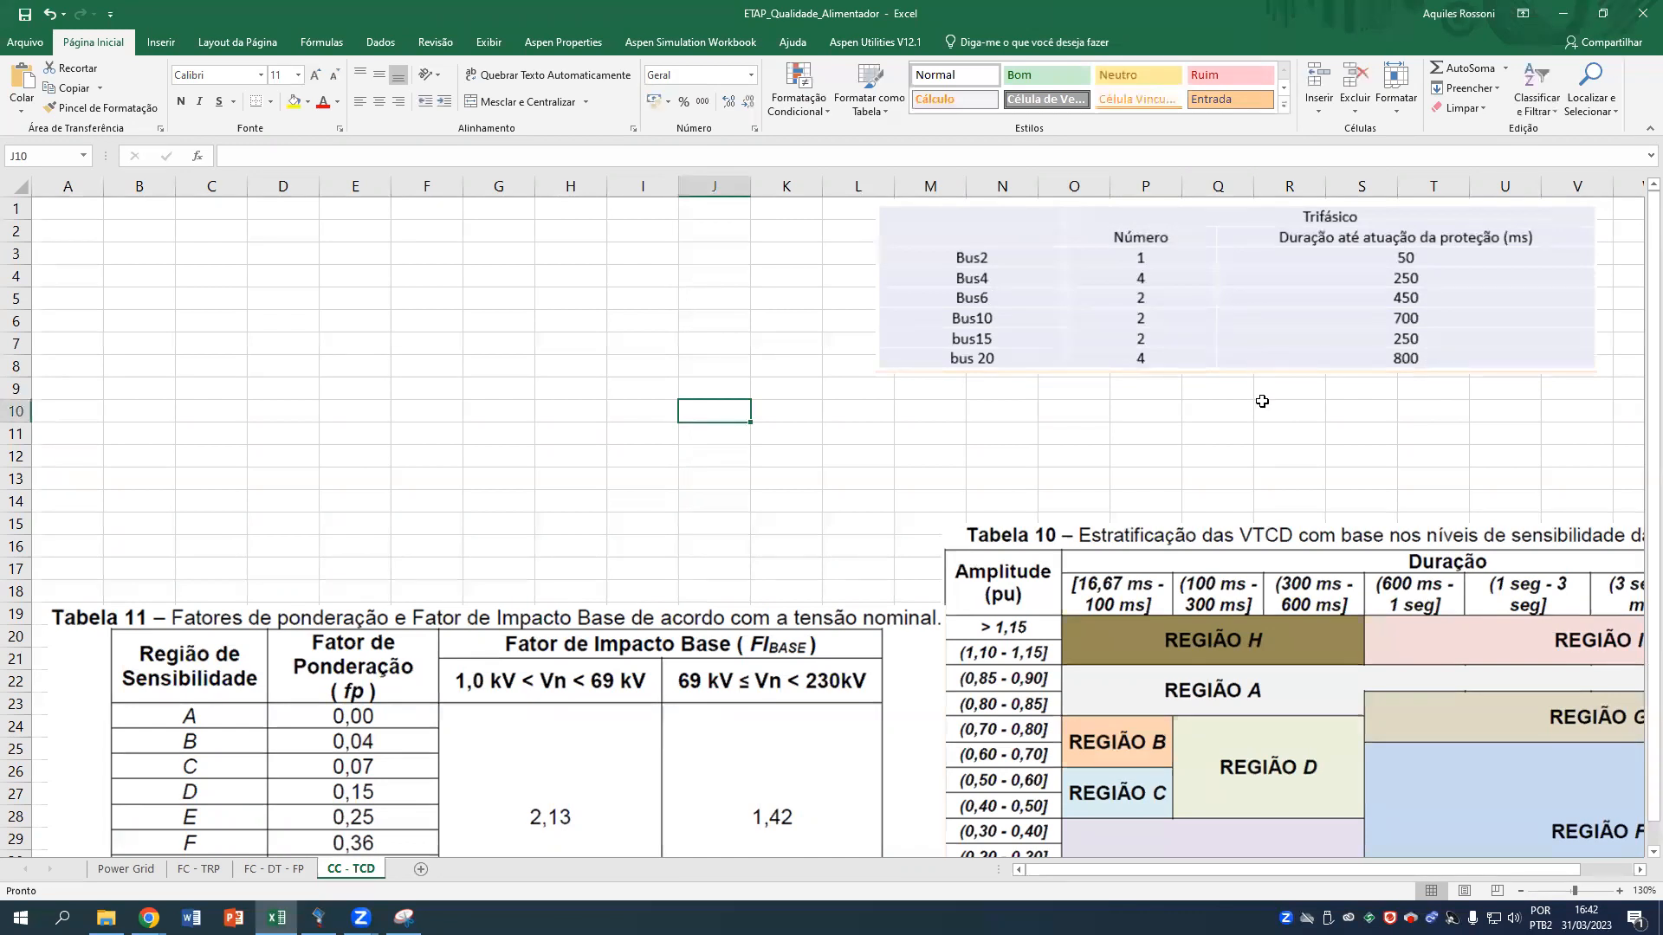
Move the Tabela 11 picture up on the CC - TCD sheet so its title sits at row 14.
{"action": "scroll", "coordinate": [1262, 401], "scroll_direction": "down", "scroll_amount": 3}
{"action": "left_click_drag", "start_coordinate": [818, 598], "coordinate": [725, 425]}
Examine the Tabela 10 sensitivity regions, the Tabela 11 weighting factors and the three-phase fault table on the sheet.
{"action": "left_click_drag", "start_coordinate": [1131, 875], "coordinate": [1250, 874]}
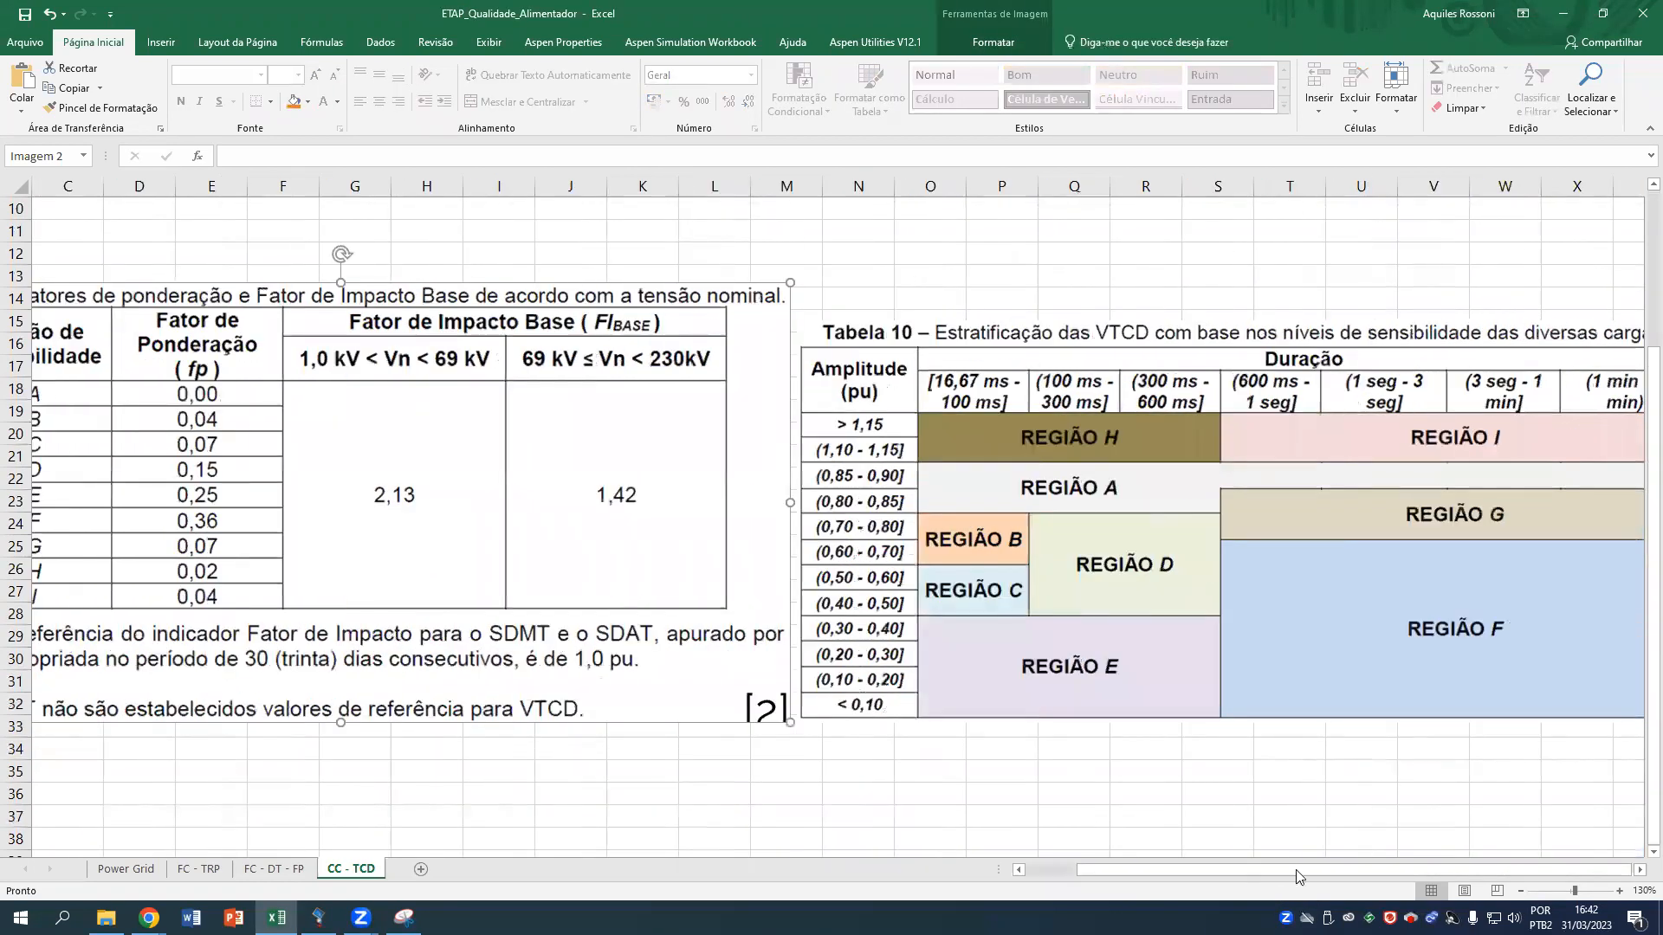
{"action": "left_click", "coordinate": [1638, 873]}
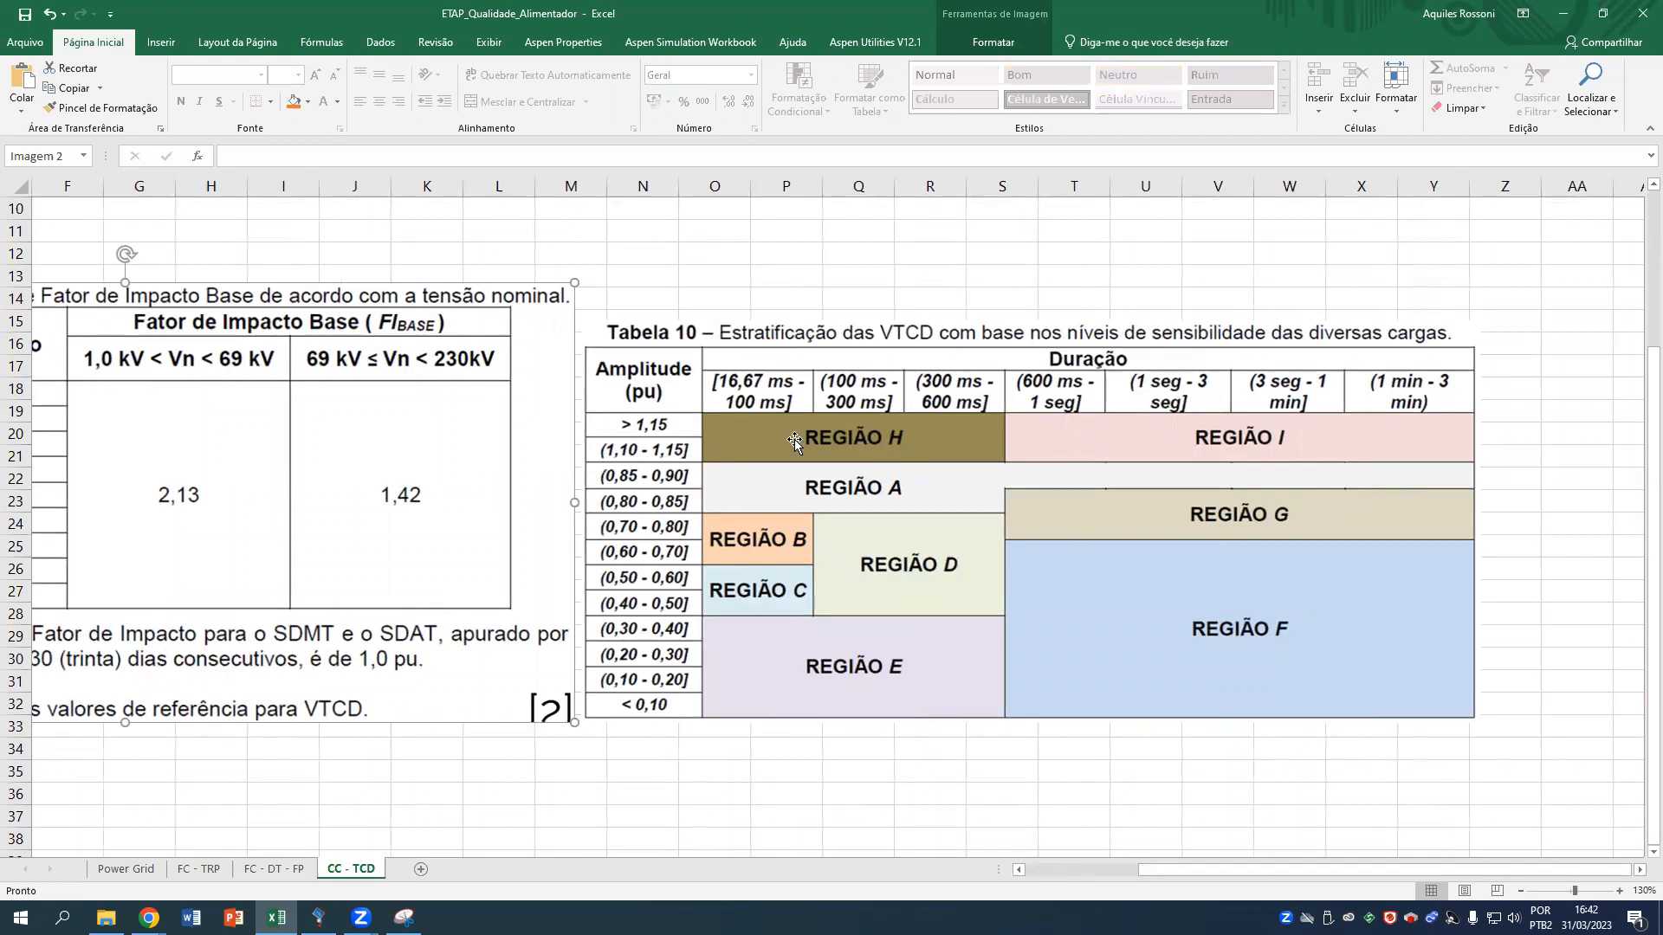
{"action": "scroll", "coordinate": [458, 351], "scroll_direction": "up", "scroll_amount": 3}
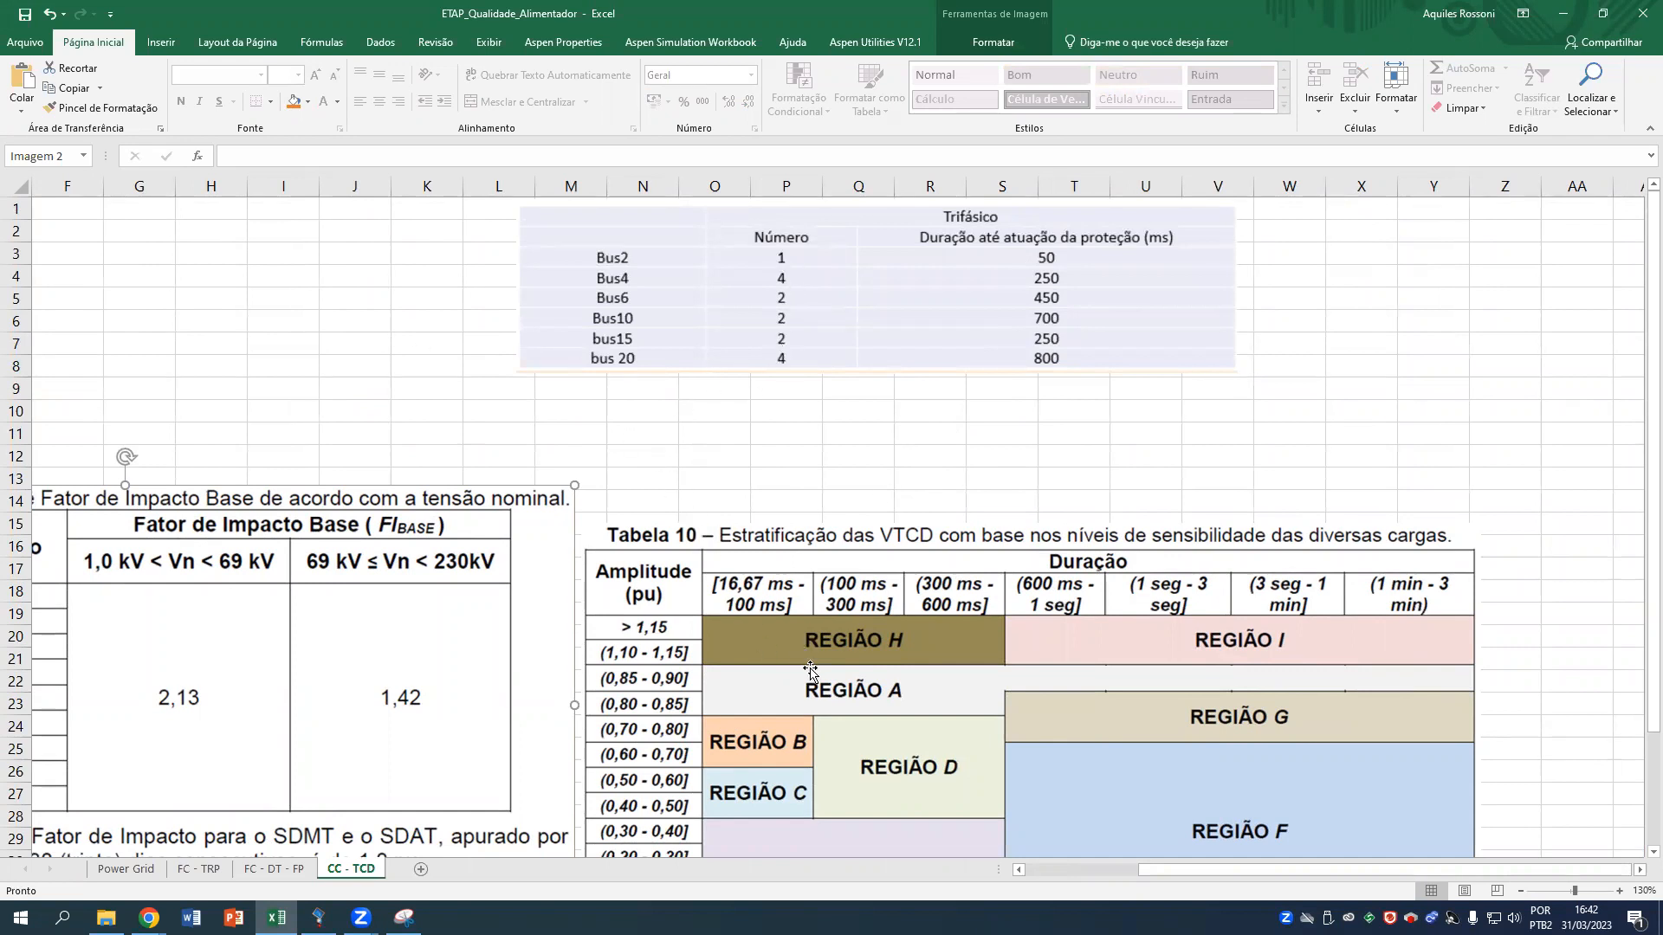
{"action": "scroll", "coordinate": [892, 762], "scroll_direction": "down", "scroll_amount": 1}
{"action": "left_click", "coordinate": [1018, 868]}
{"action": "left_click", "coordinate": [1019, 868]}
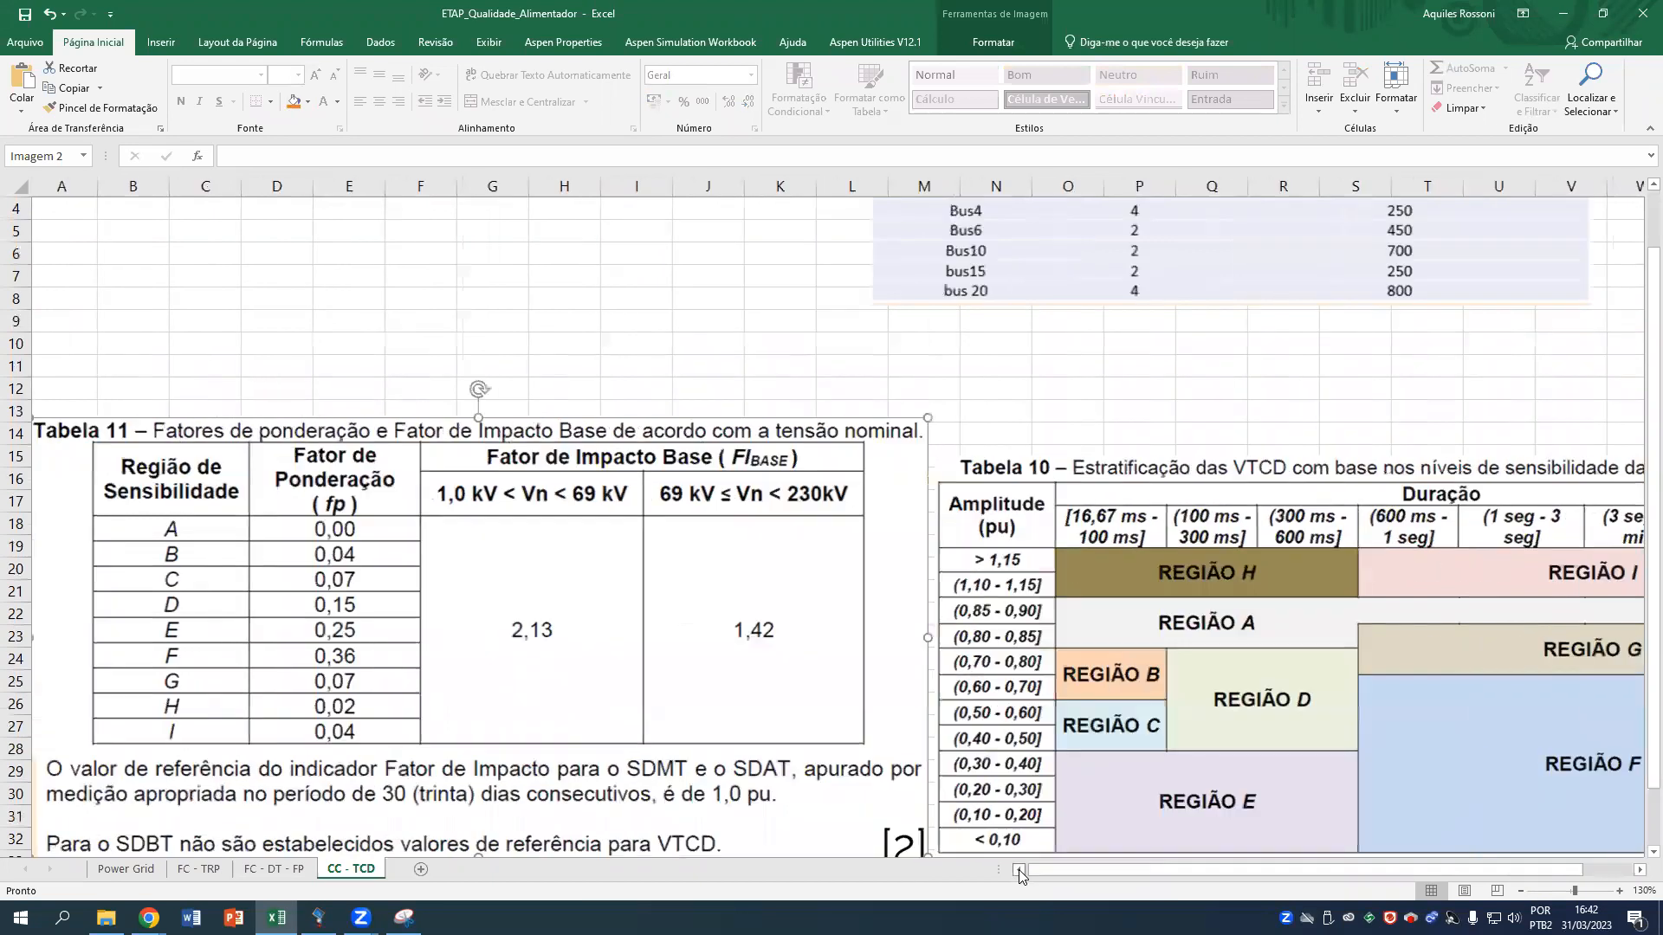
{"action": "scroll", "coordinate": [559, 558], "scroll_direction": "down", "scroll_amount": 2}
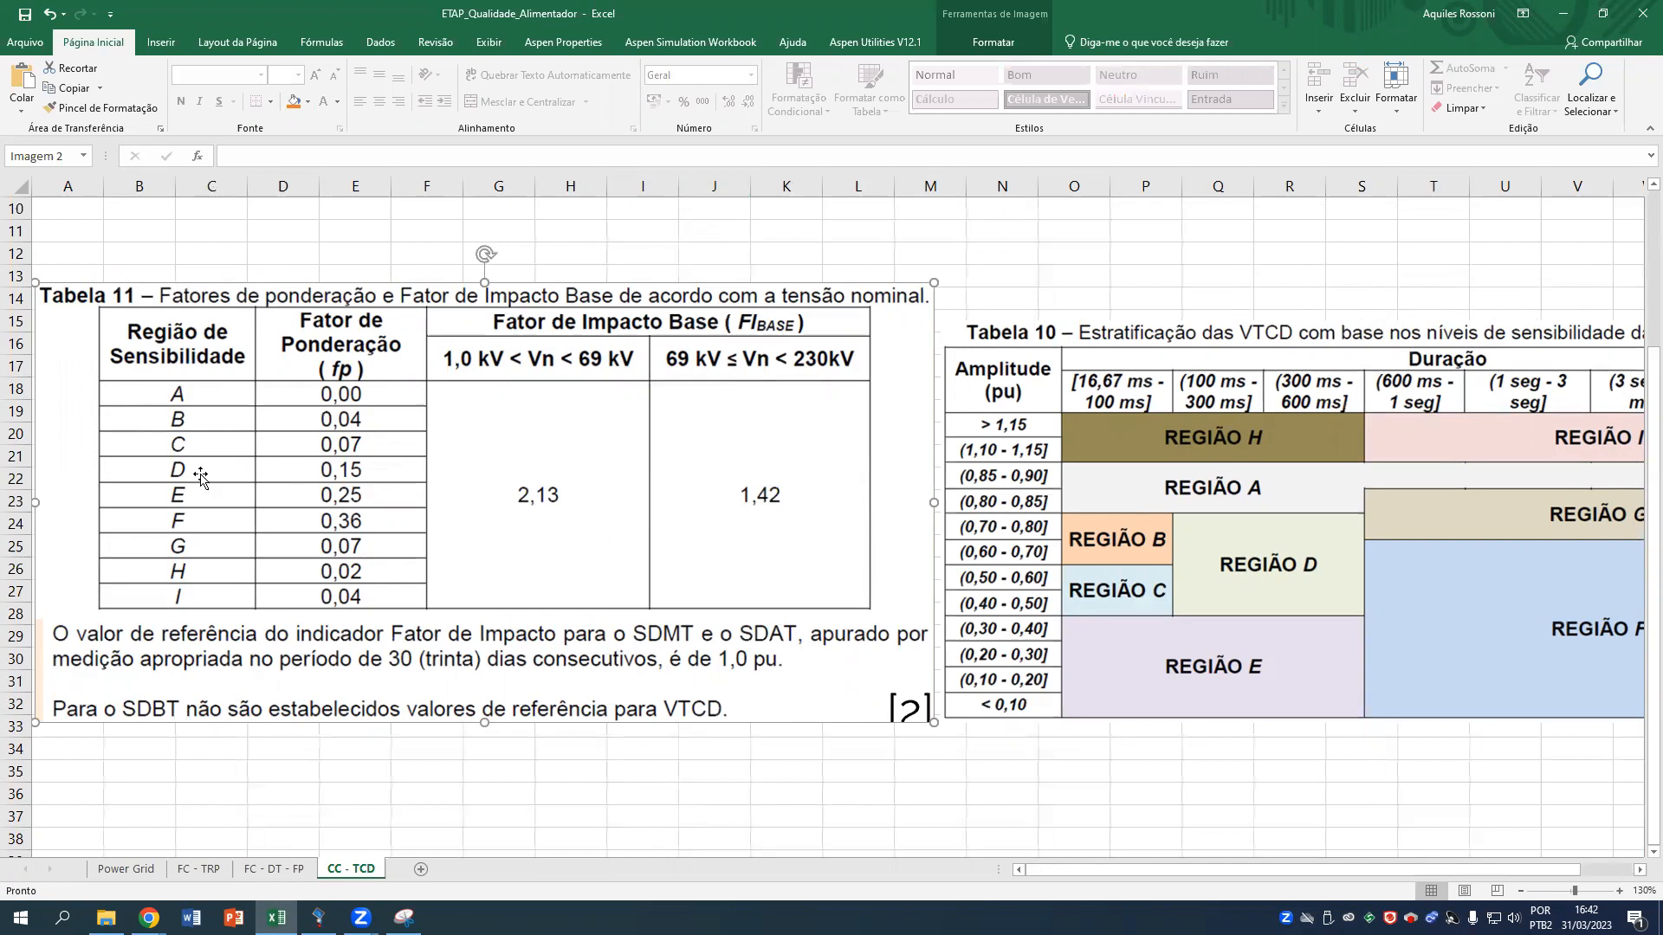
{"action": "scroll", "coordinate": [194, 472], "scroll_direction": "up", "scroll_amount": 3}
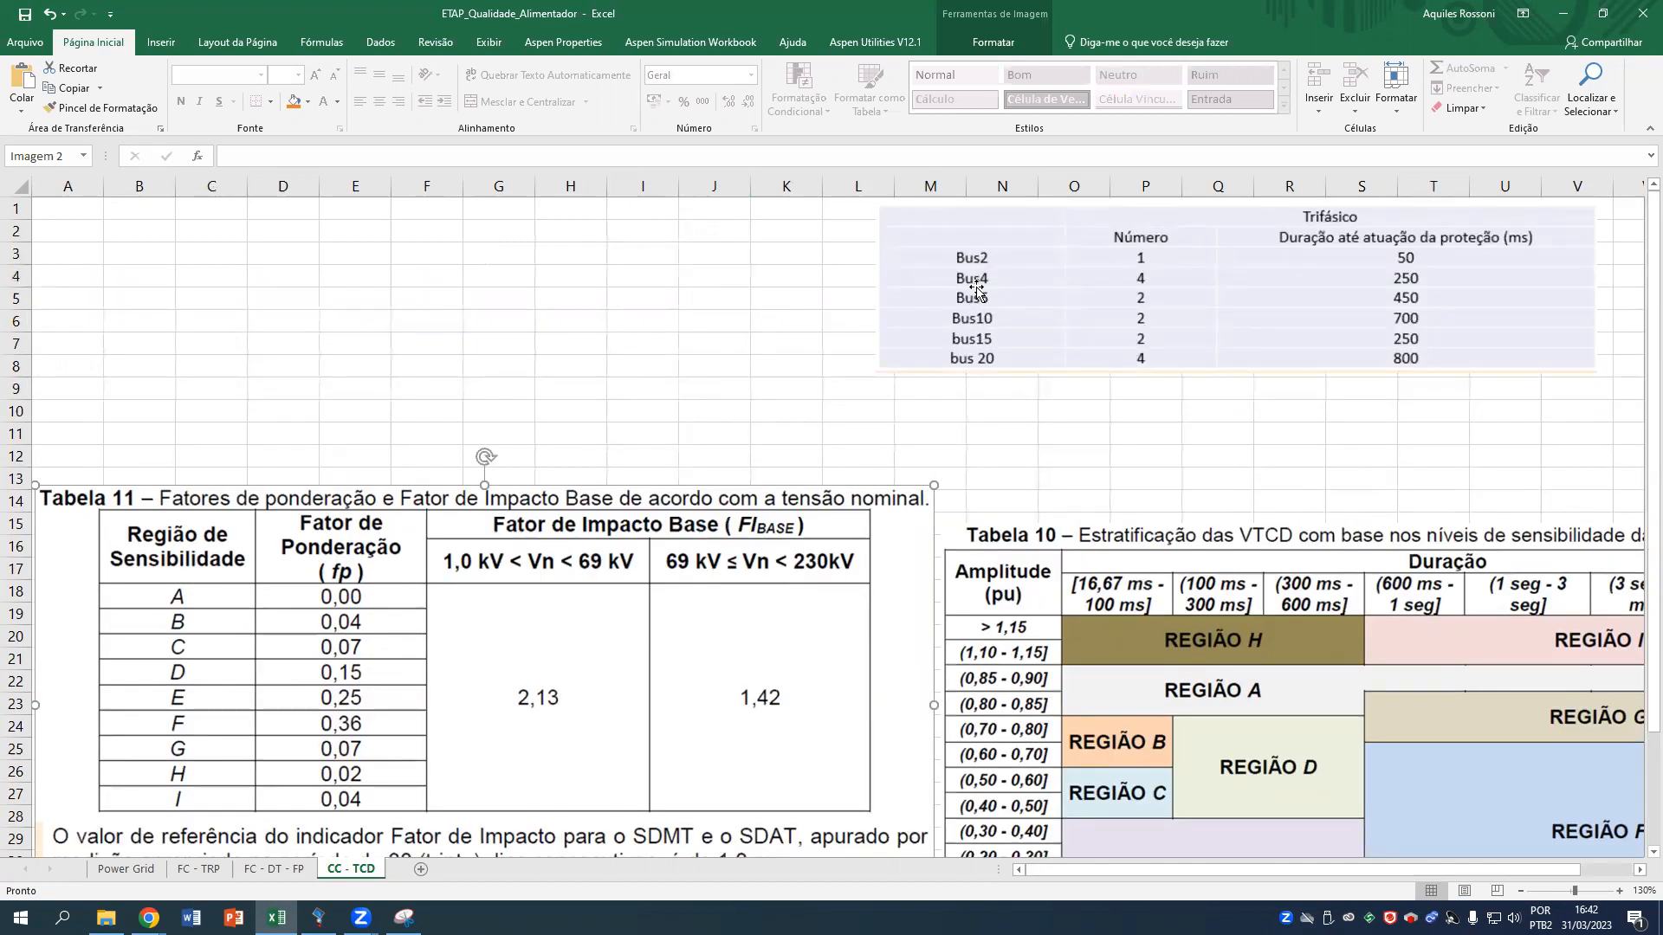
Switch to ETAP and examine the secondary buses, from Bus4s to Bus20s, in the feeder's one-line diagram.
{"action": "left_click", "coordinate": [86, 224]}
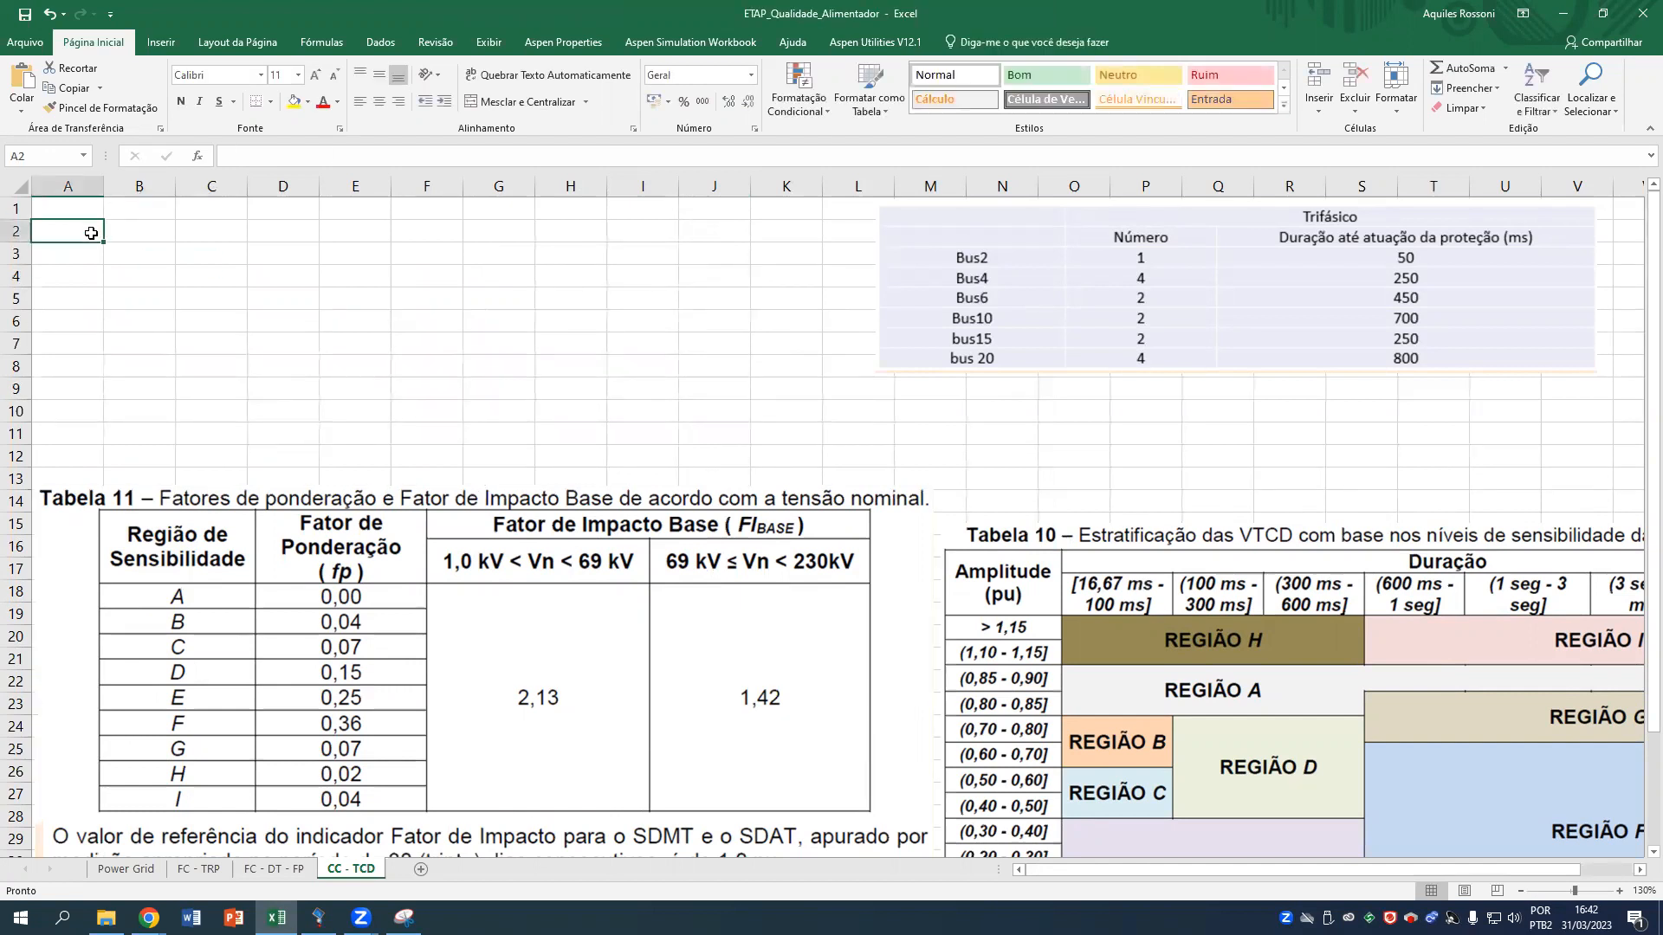
{"action": "scroll", "coordinate": [91, 245], "scroll_direction": "up", "scroll_amount": 1}
{"action": "scroll", "coordinate": [91, 245], "scroll_direction": "up", "scroll_amount": 1}
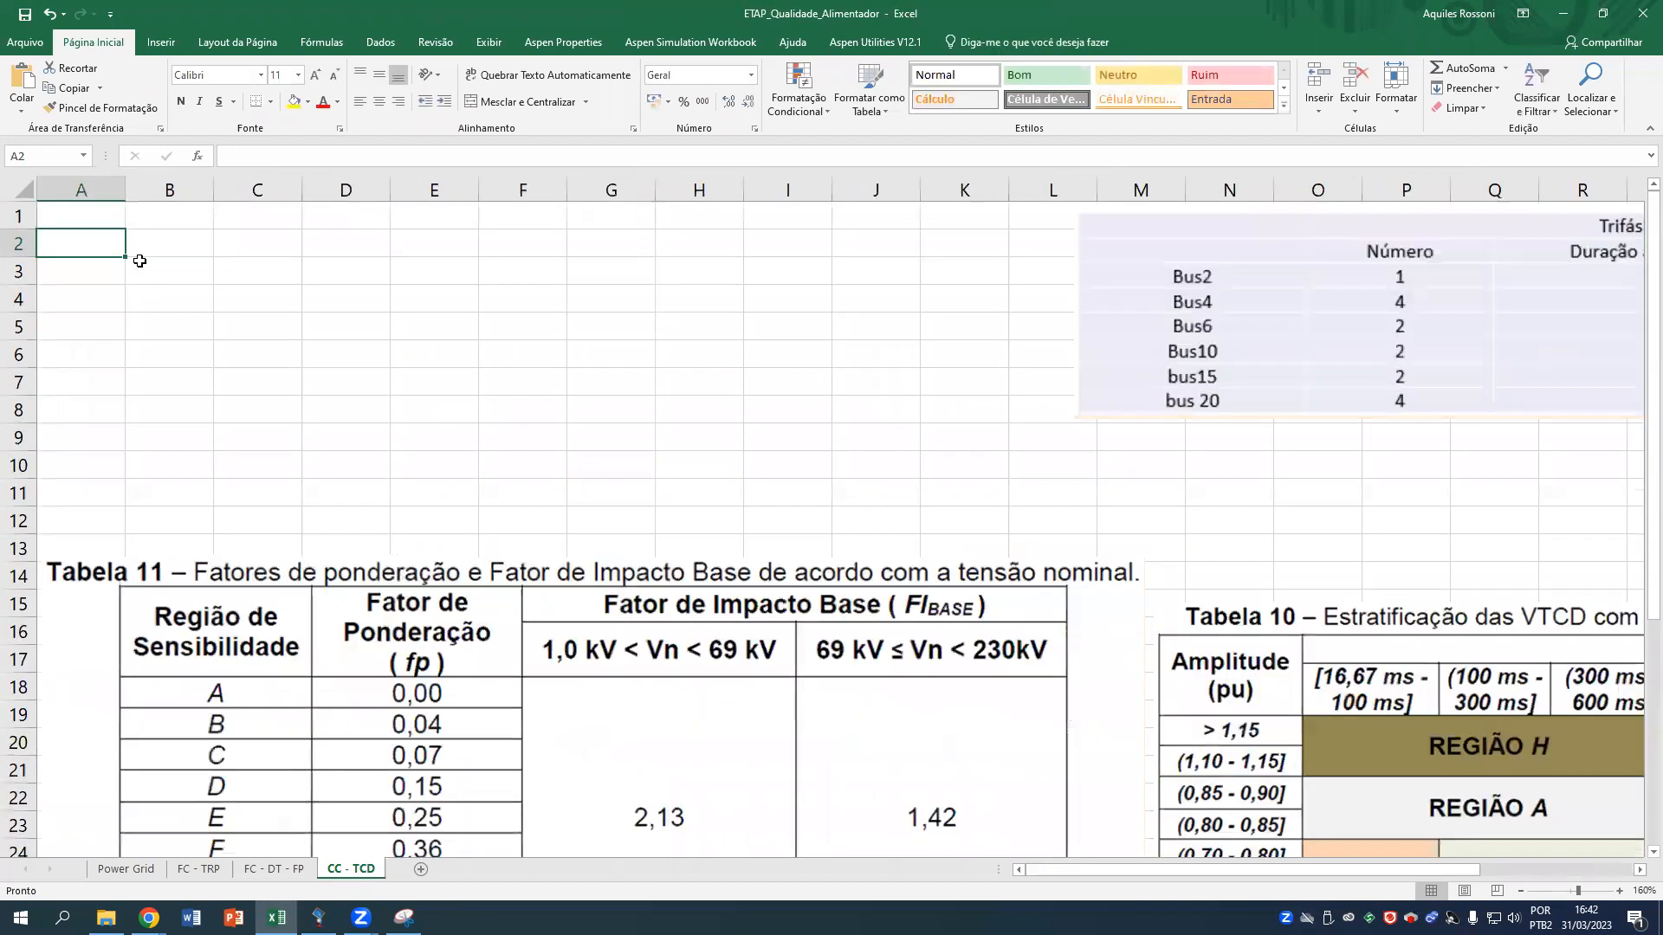
{"action": "left_click", "coordinate": [319, 917]}
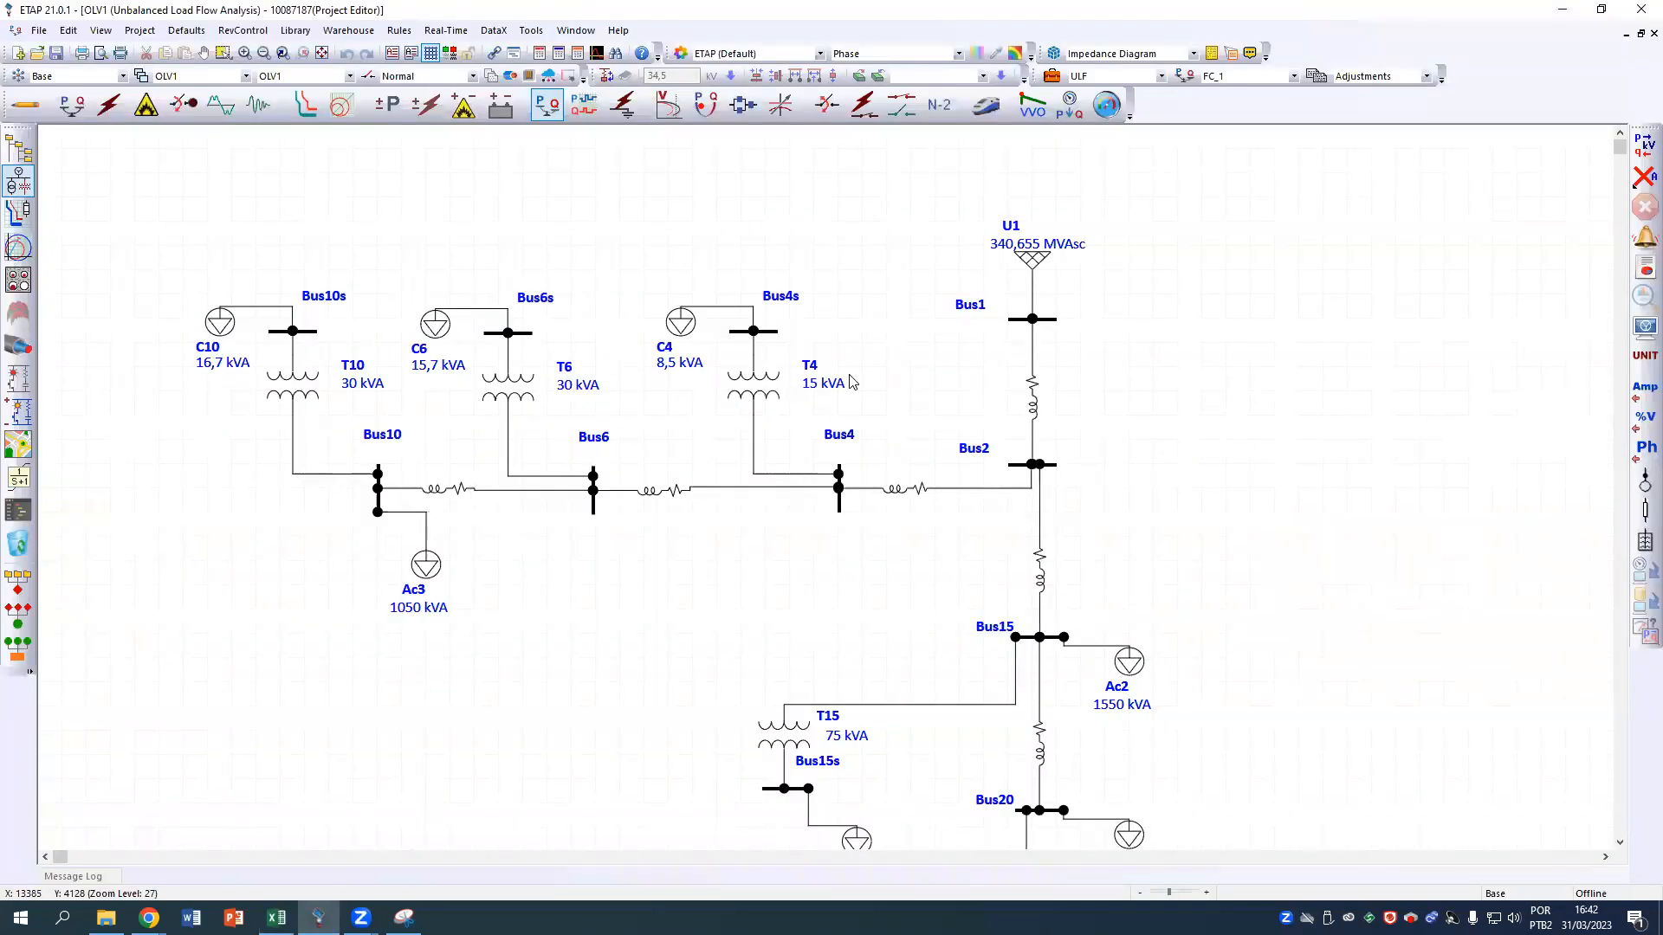
{"action": "scroll", "coordinate": [851, 407], "scroll_direction": "down", "scroll_amount": 3}
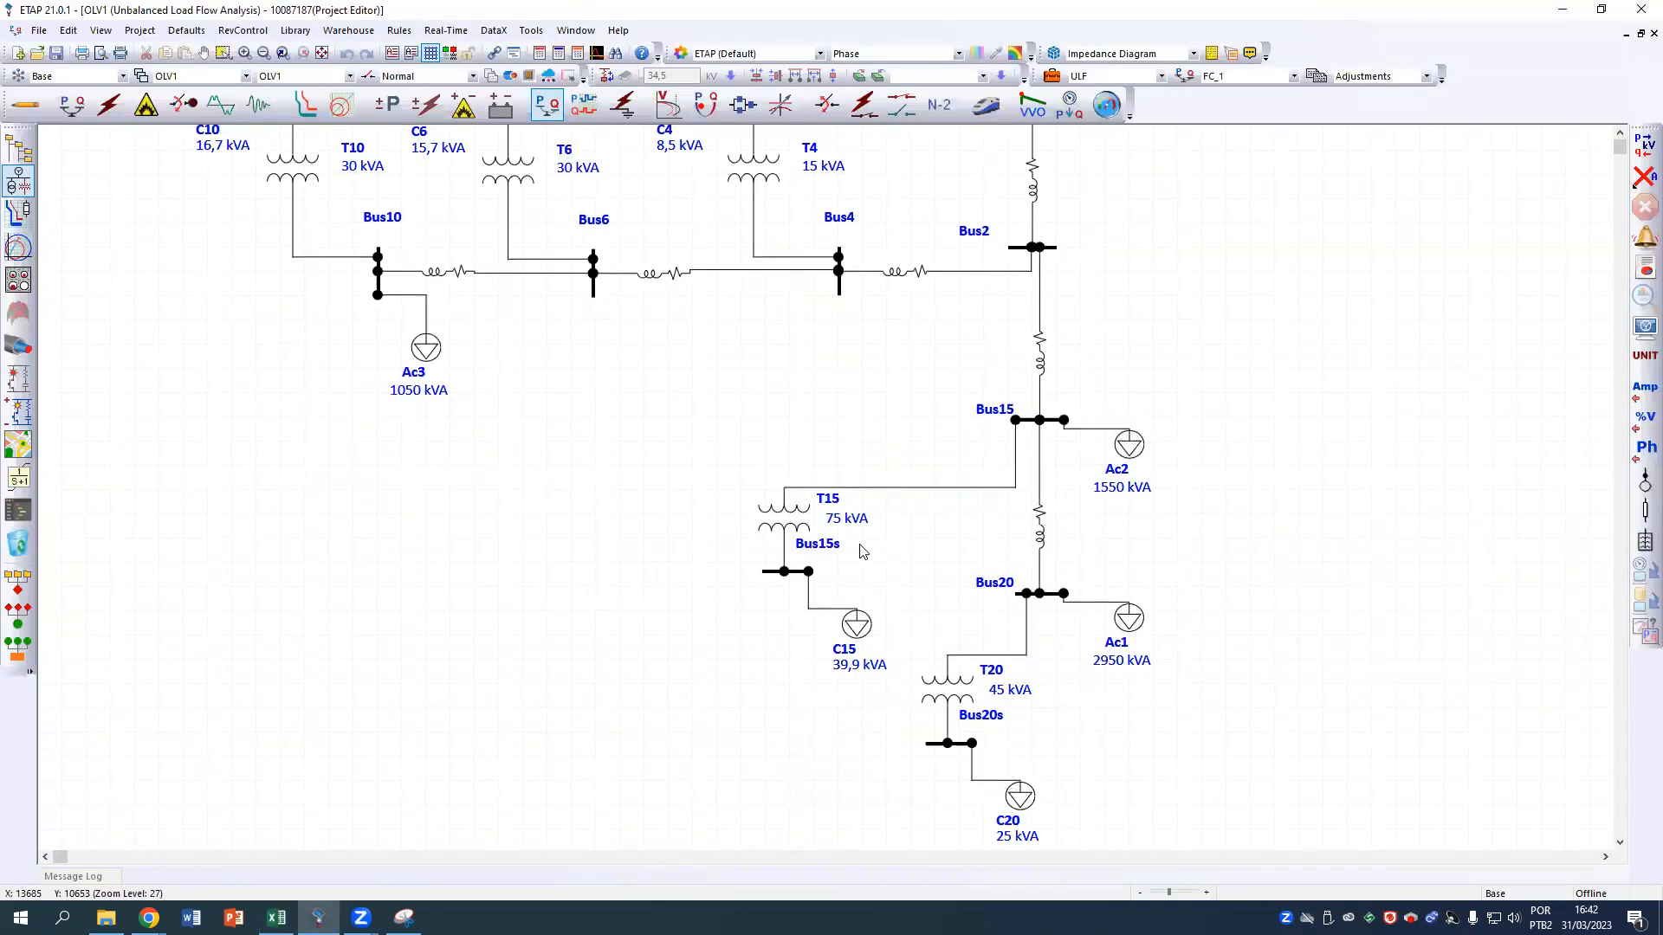
{"action": "scroll", "coordinate": [866, 379], "scroll_direction": "up", "scroll_amount": 3}
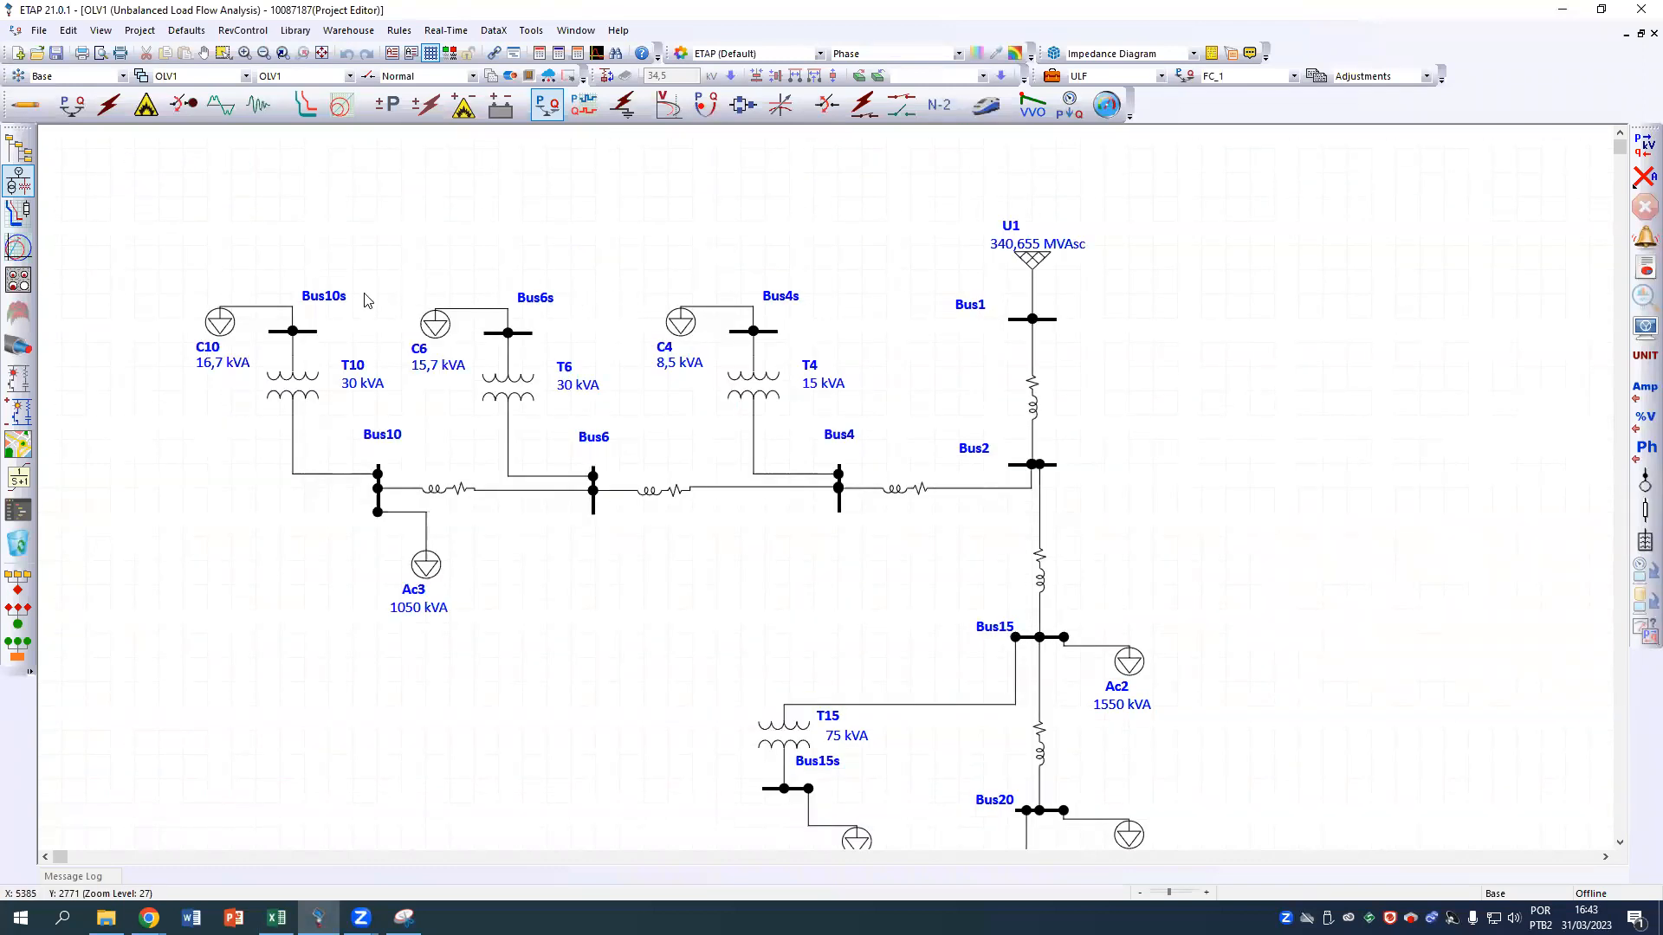
{"action": "scroll", "coordinate": [373, 299], "scroll_direction": "down", "scroll_amount": 3}
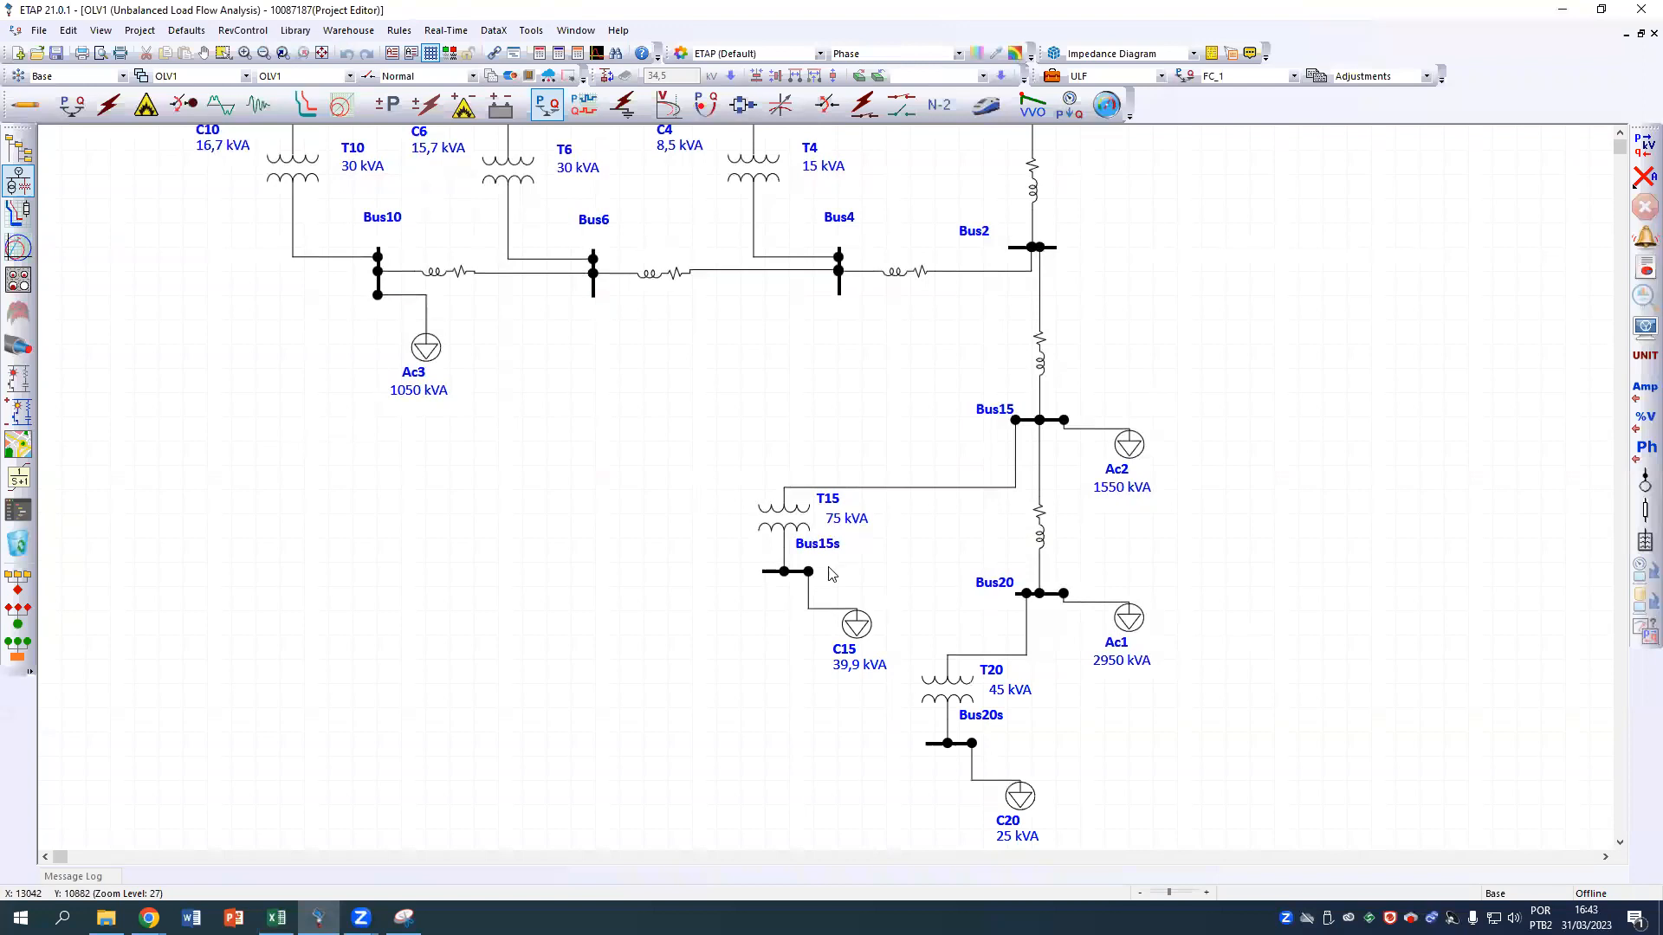
{"action": "scroll", "coordinate": [684, 628], "scroll_direction": "up", "scroll_amount": 3}
Switch to Excel and copy the names Bus4s to Bus20s from the FC - DT - FP sheet to A2:A6 of CC - TCD.
{"action": "left_click", "coordinate": [276, 917]}
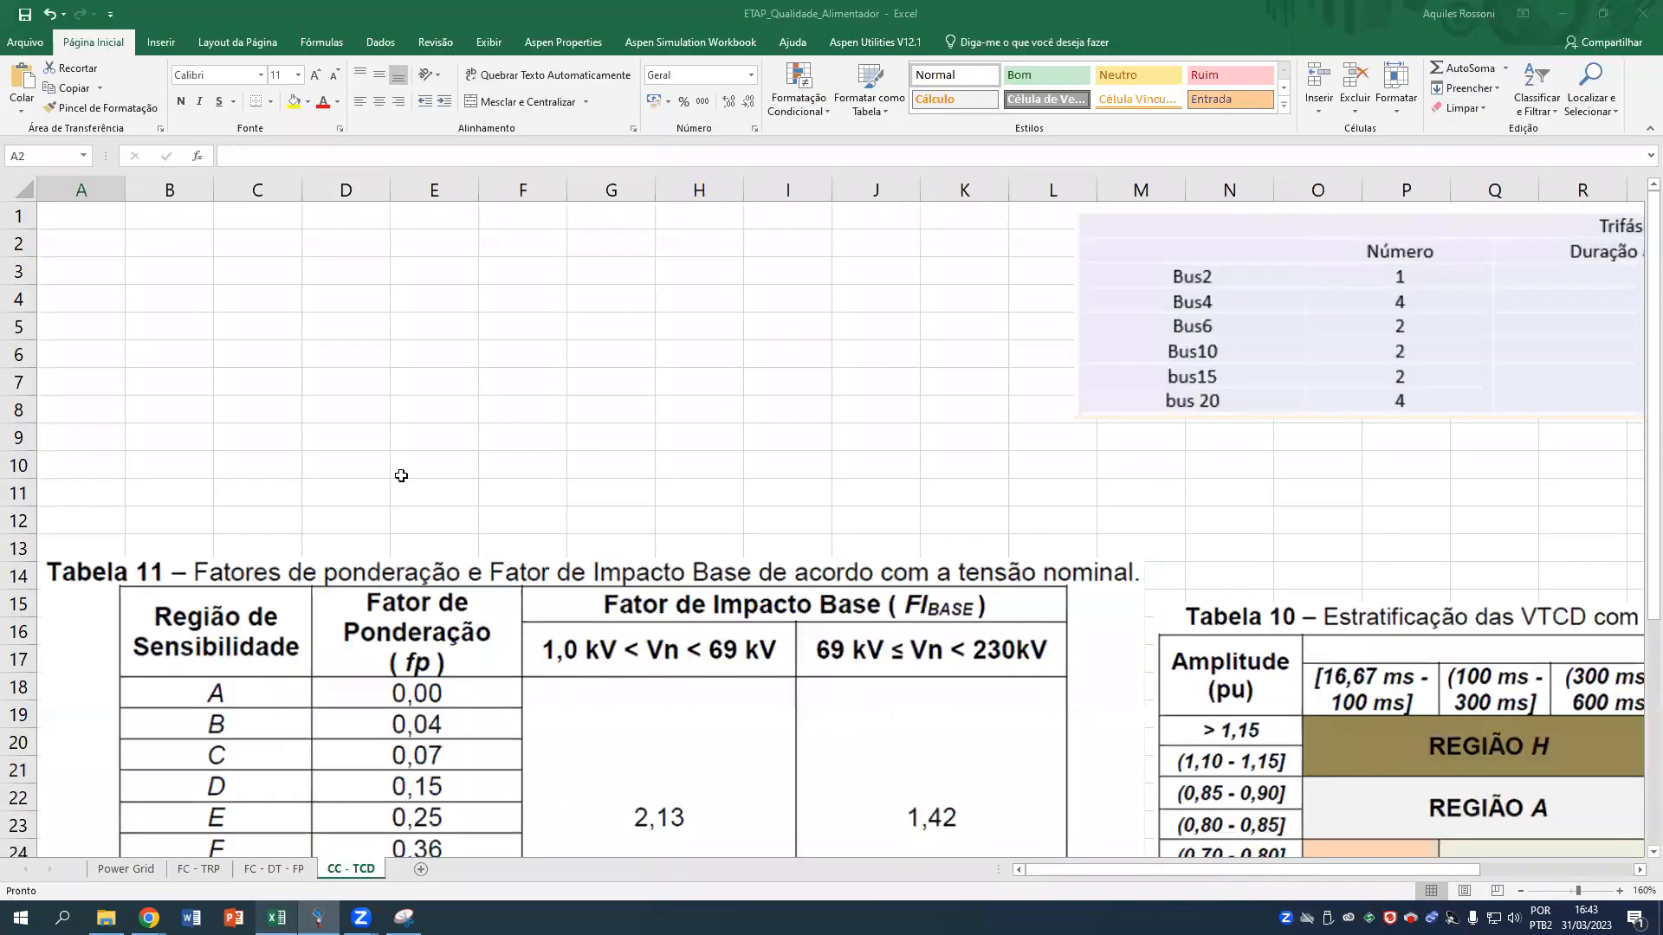
{"action": "left_click", "coordinate": [276, 868]}
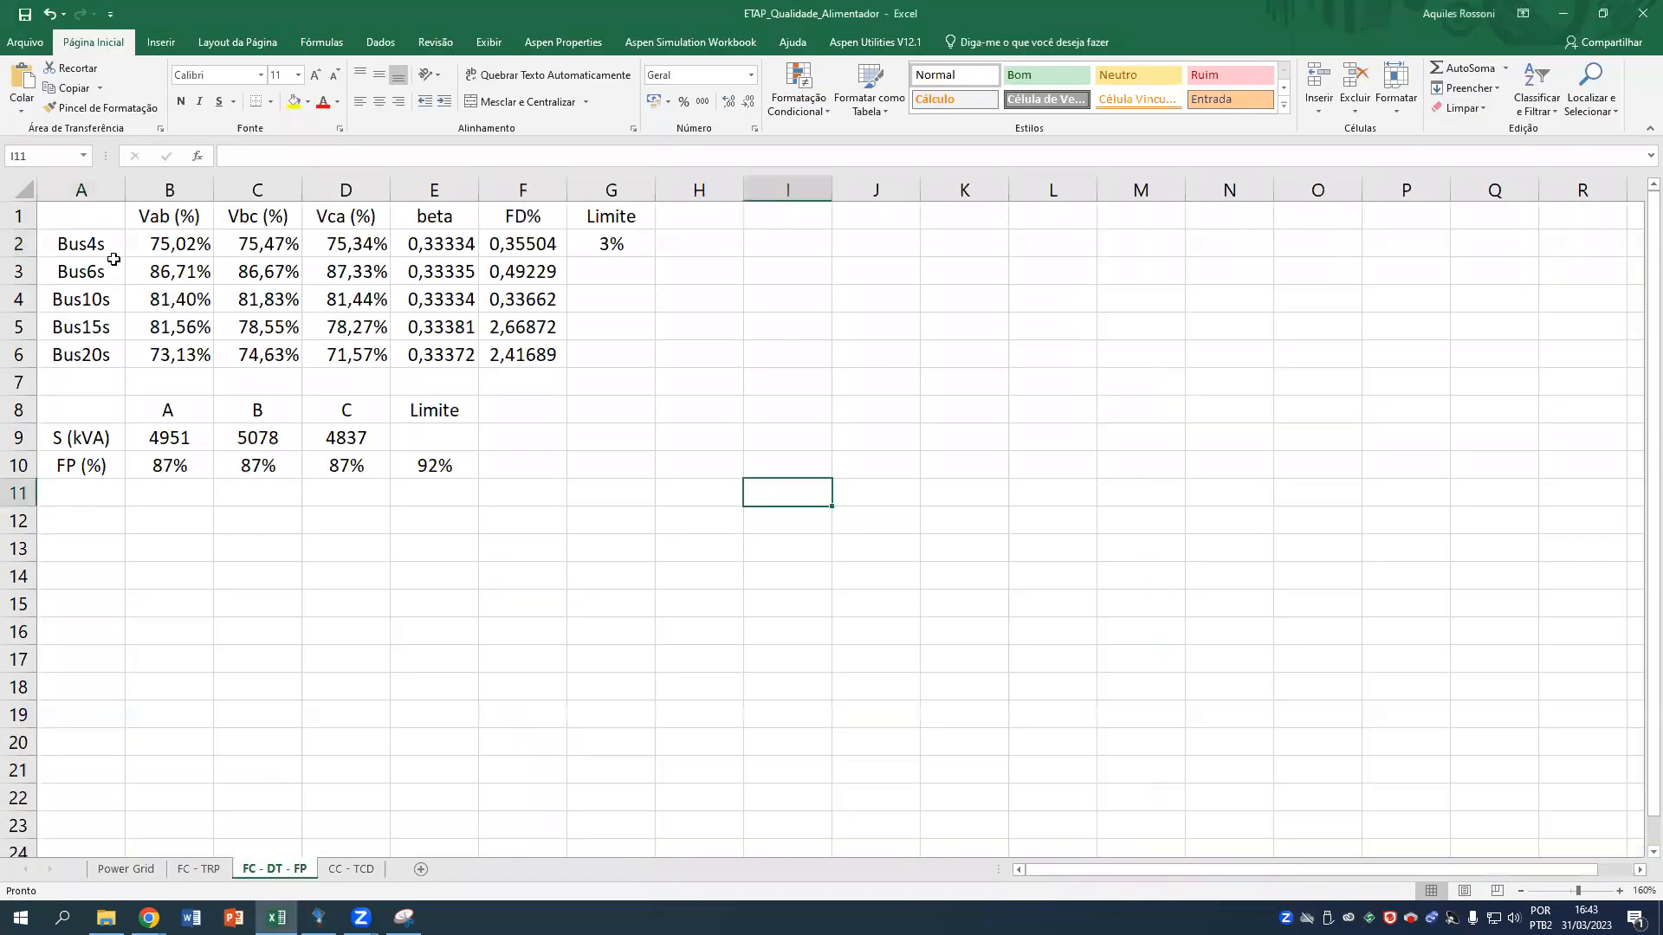
{"action": "left_click_drag", "start_coordinate": [103, 247], "coordinate": [96, 348]}
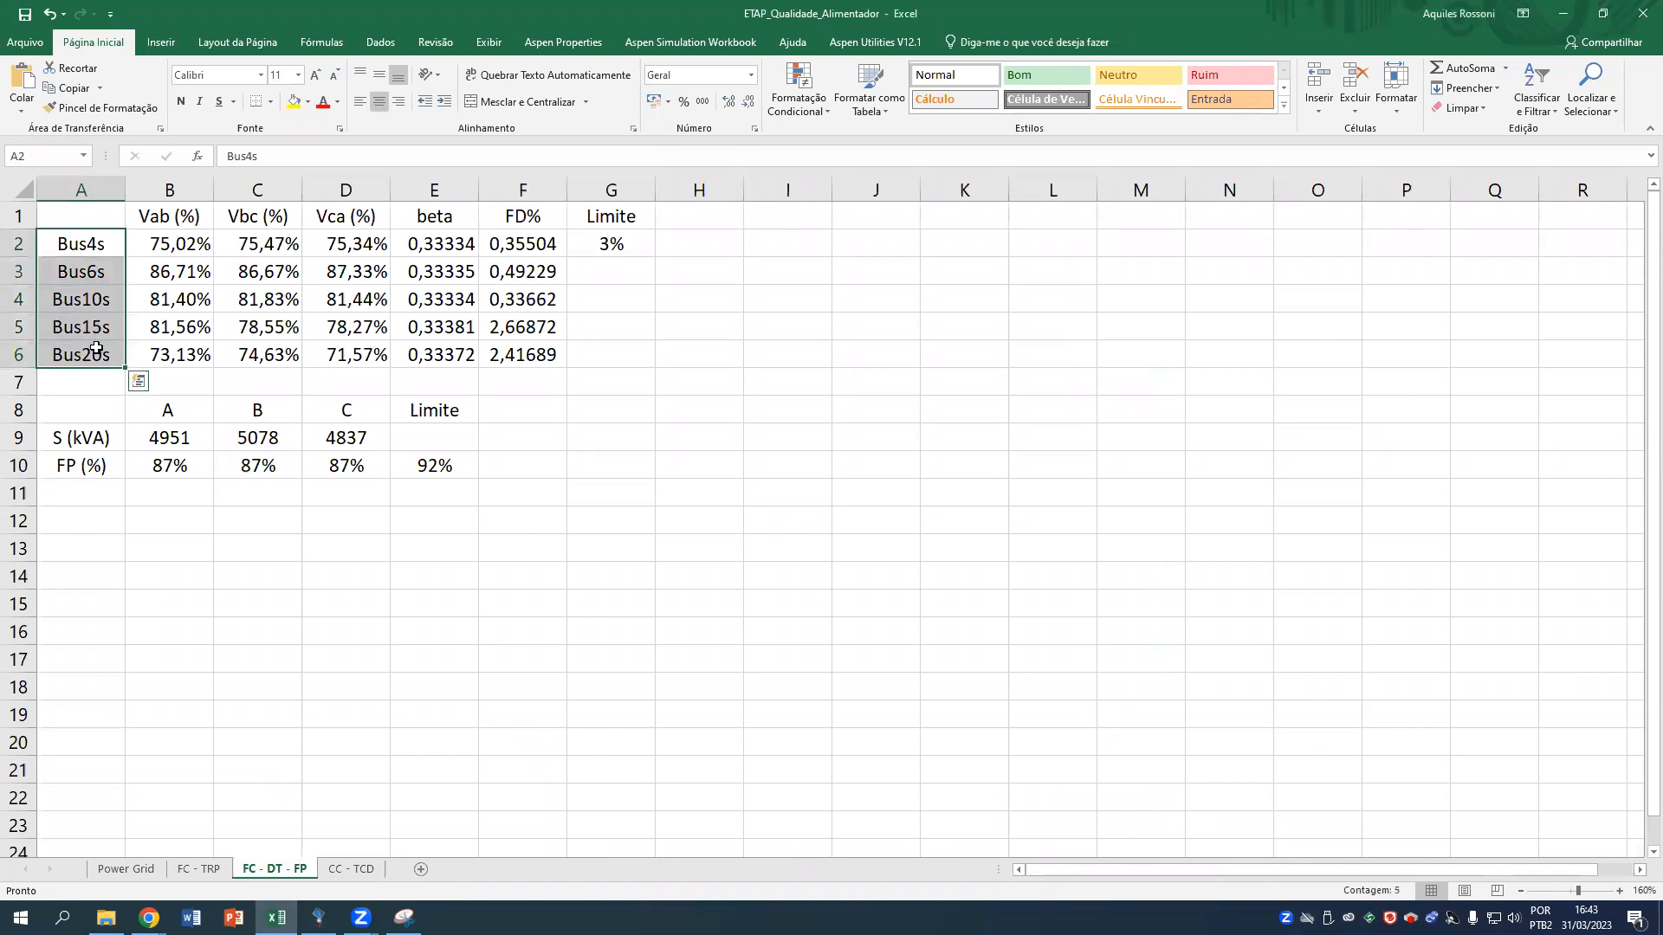
{"action": "key", "text": "ctrl+c"}
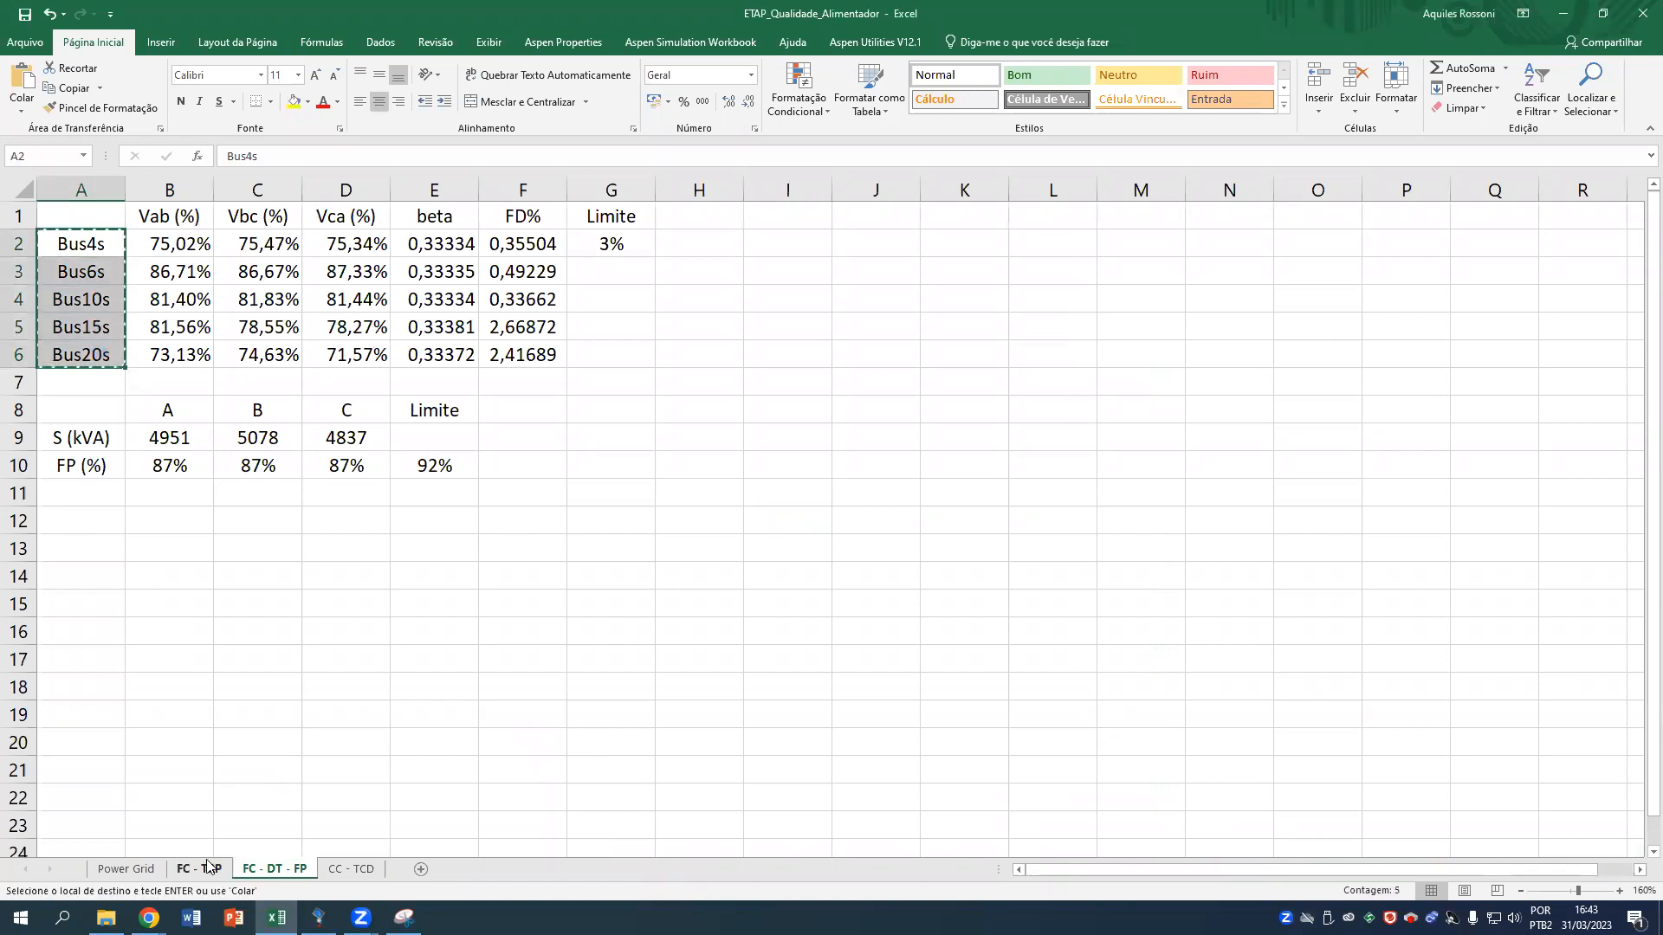
{"action": "left_click", "coordinate": [337, 869]}
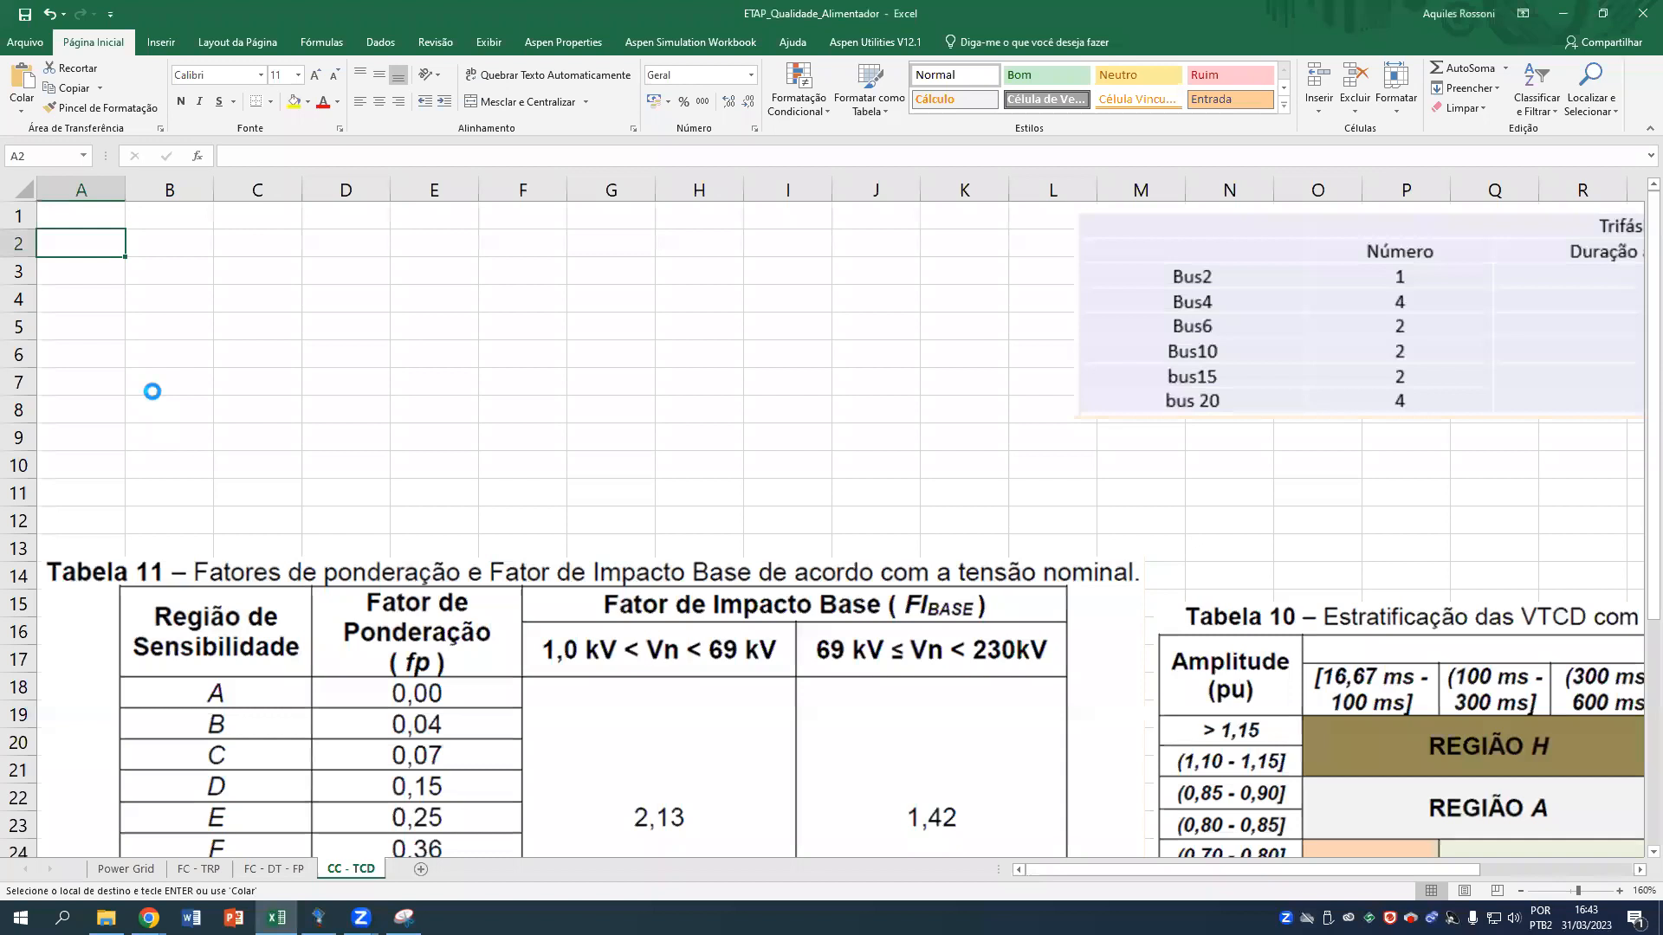
{"action": "key", "text": "ctrl+v"}
{"action": "left_click", "coordinate": [199, 327]}
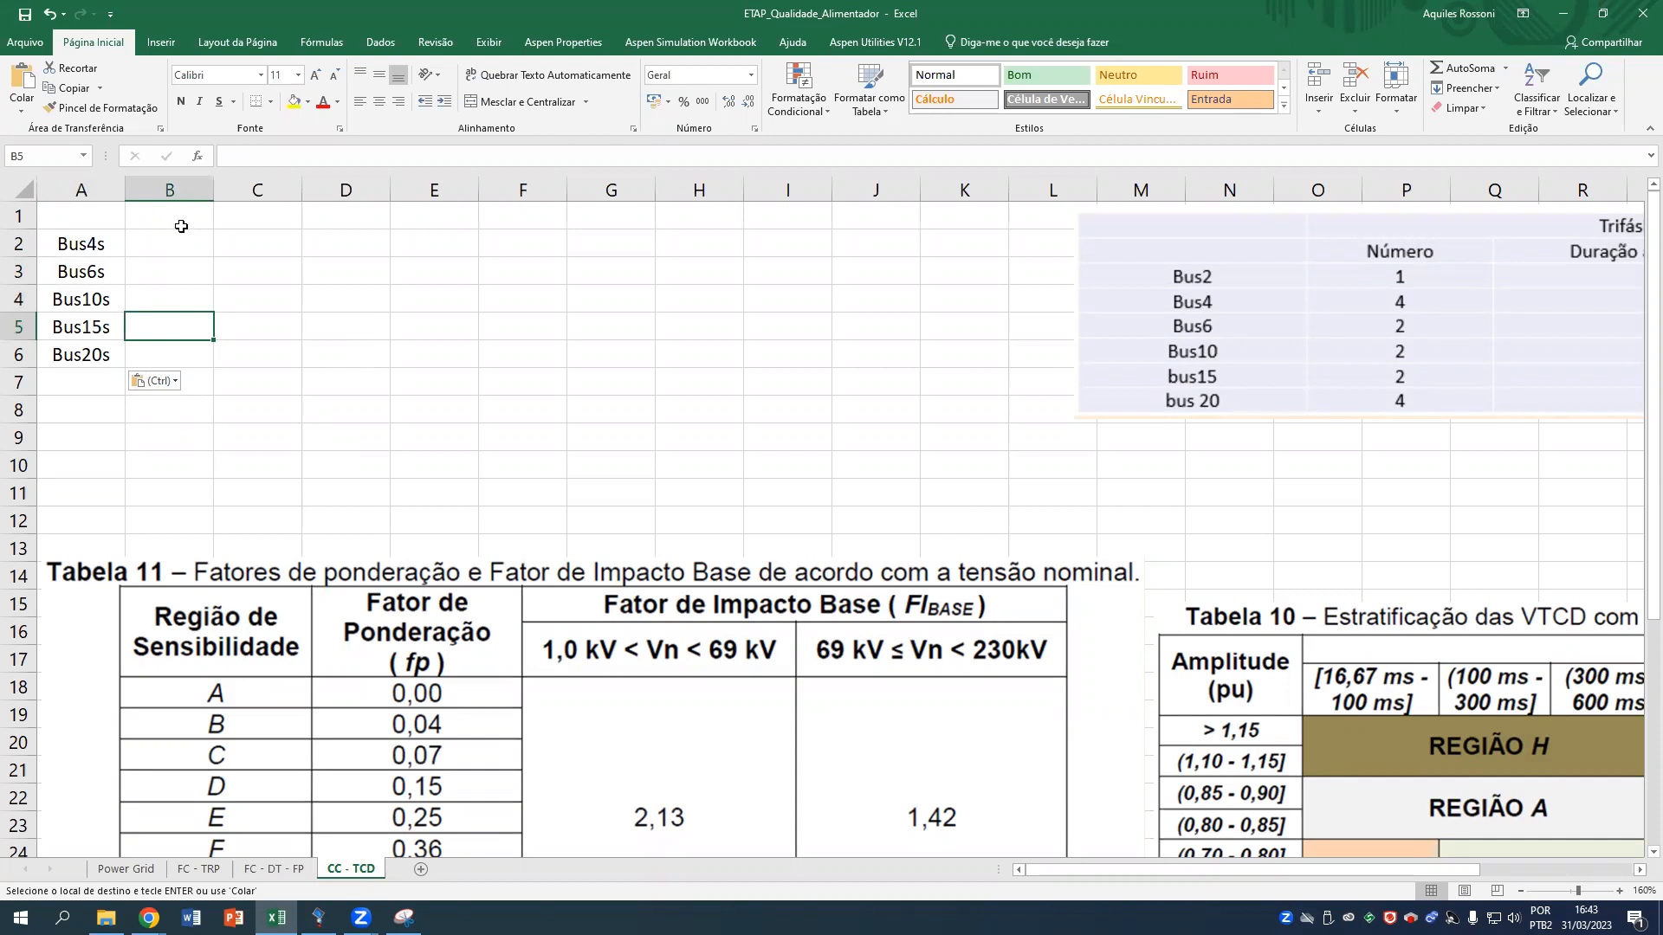
Move the secondary bus names in column A down one row to A3:A7.
{"action": "left_click_drag", "start_coordinate": [69, 245], "coordinate": [76, 355]}
{"action": "key", "text": "ctrl+c"}
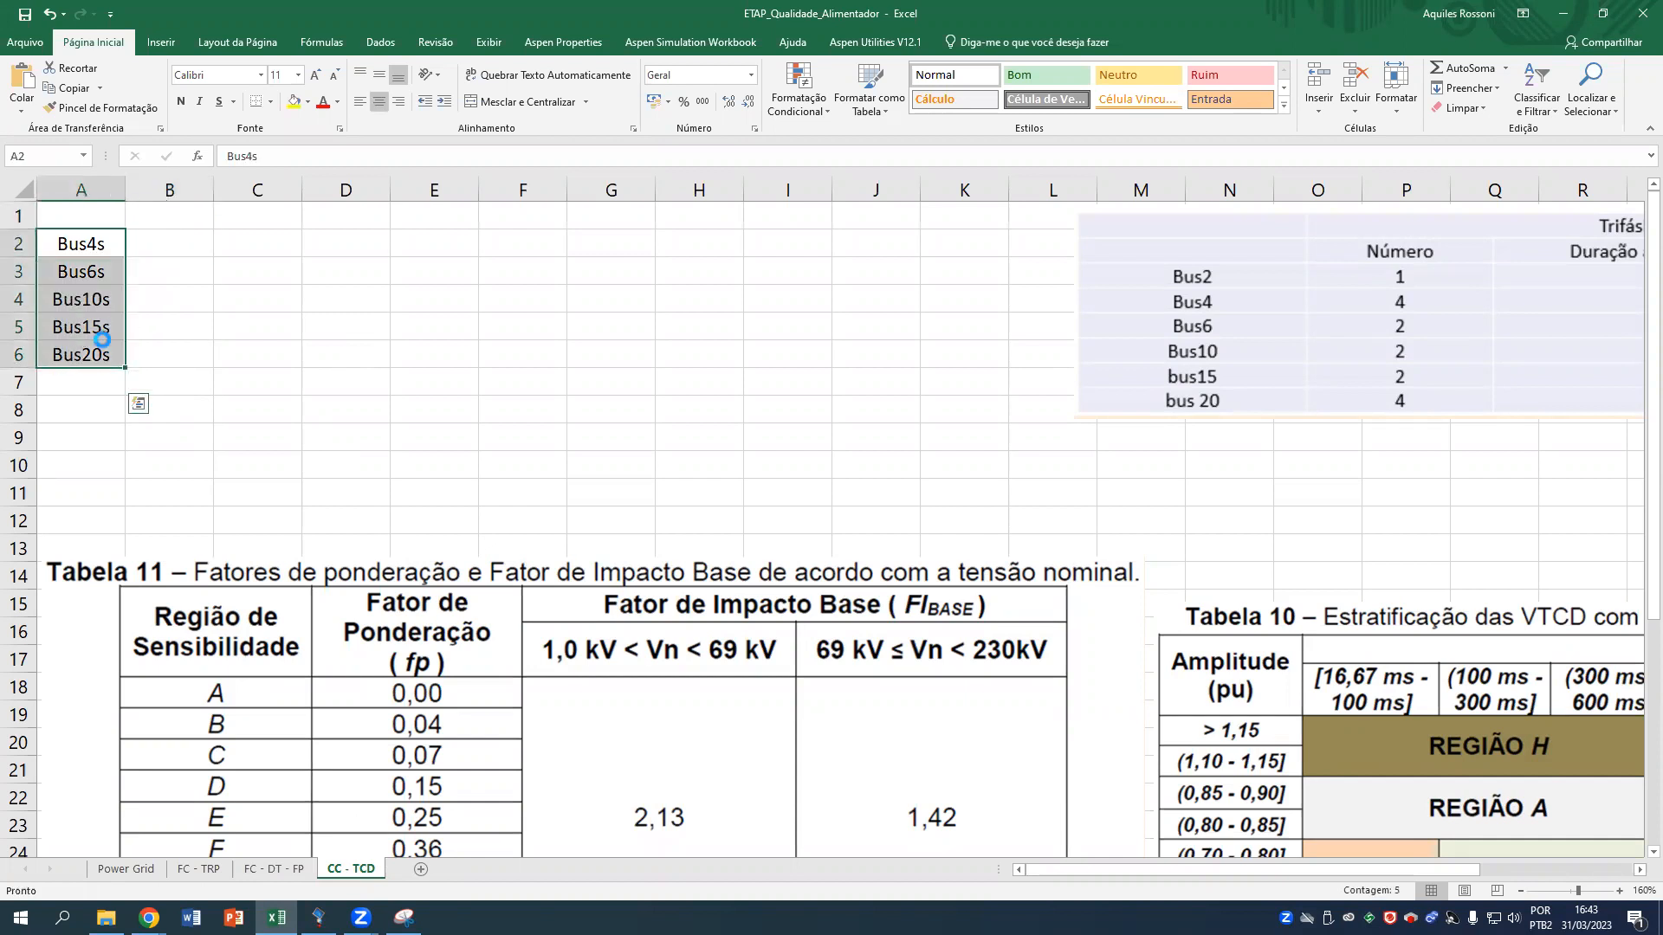
{"action": "left_click_drag", "start_coordinate": [93, 282], "coordinate": [92, 310]}
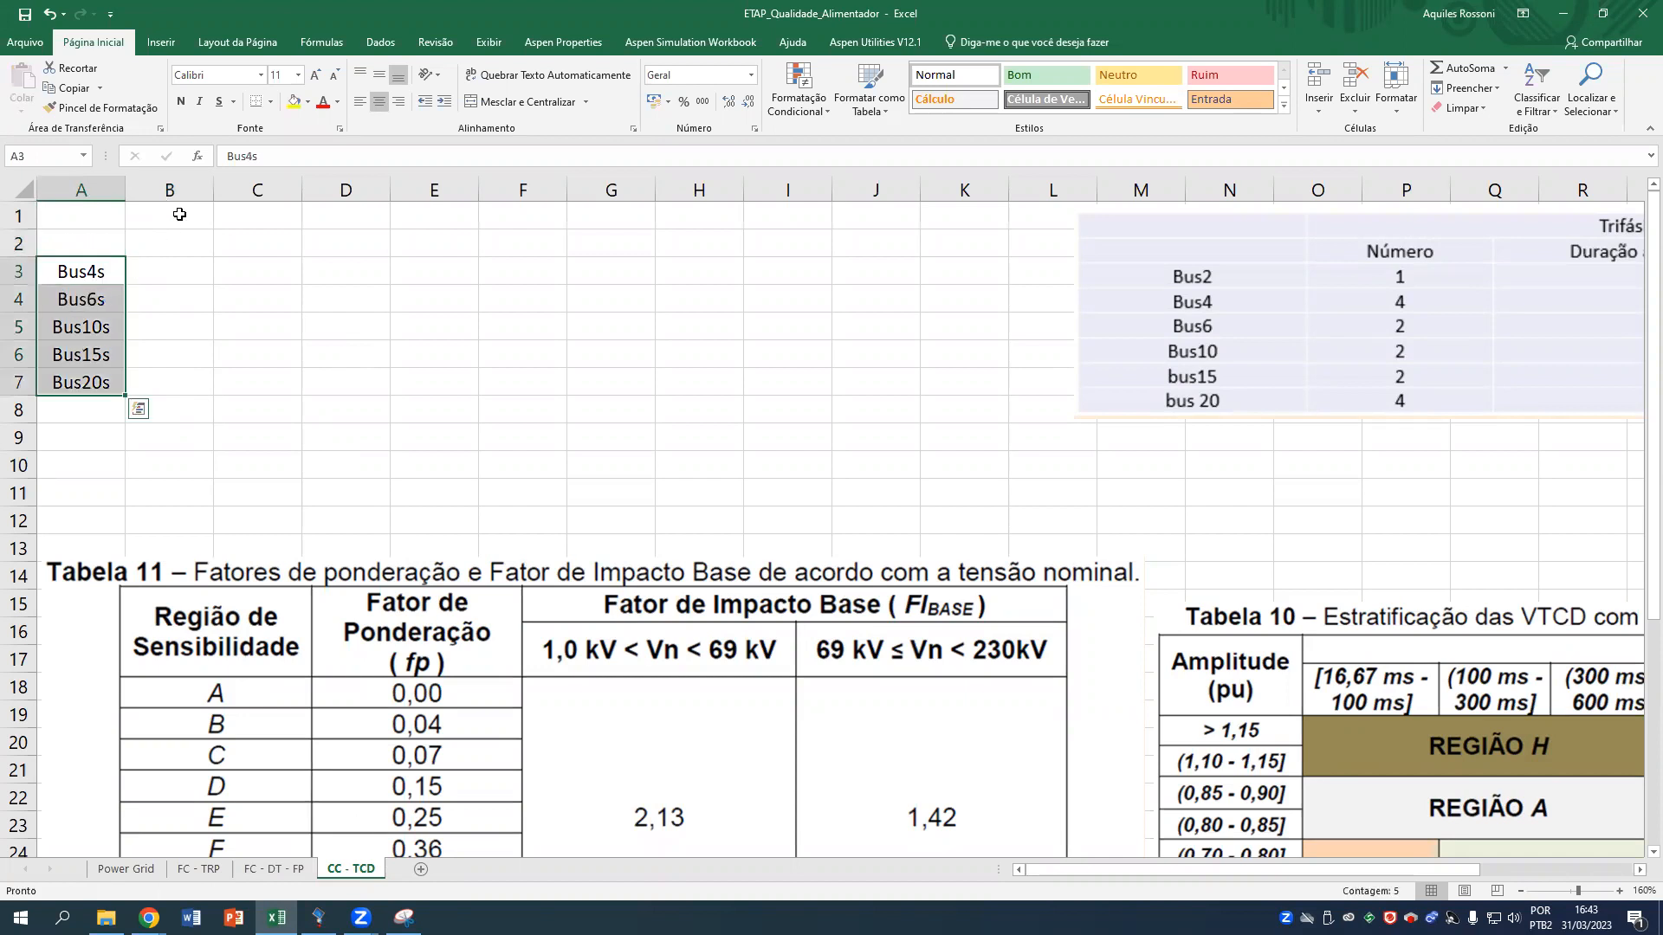
{"action": "left_click", "coordinate": [180, 214]}
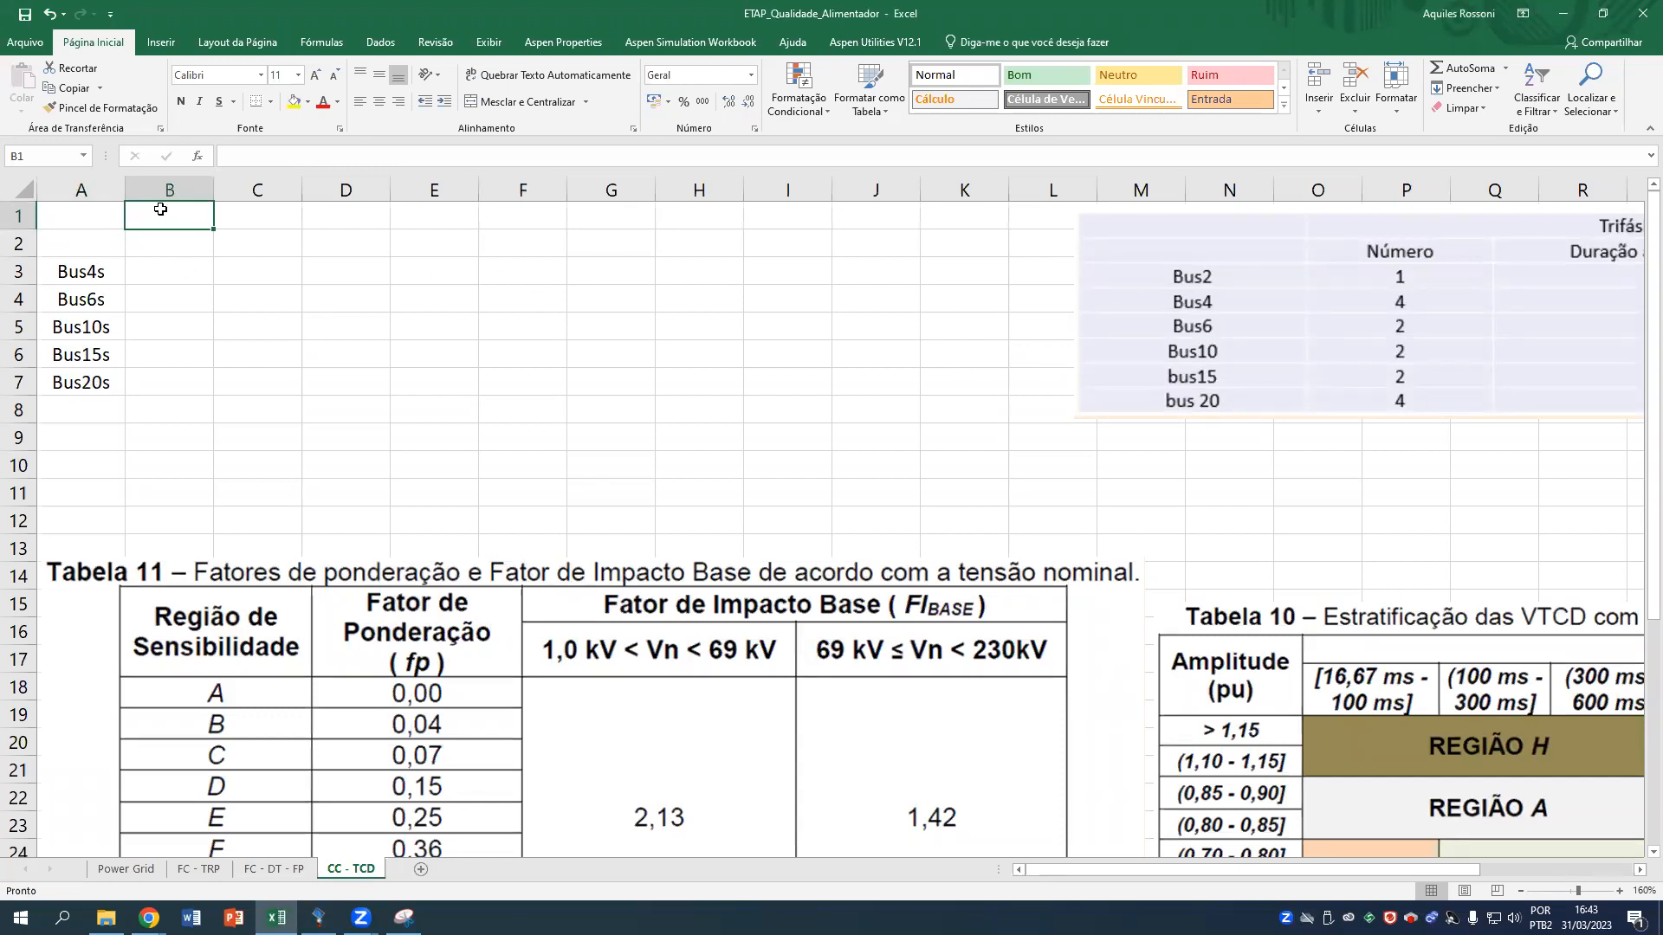
{"action": "left_click", "coordinate": [106, 219]}
{"action": "left_click", "coordinate": [179, 219]}
{"action": "left_click", "coordinate": [104, 238]}
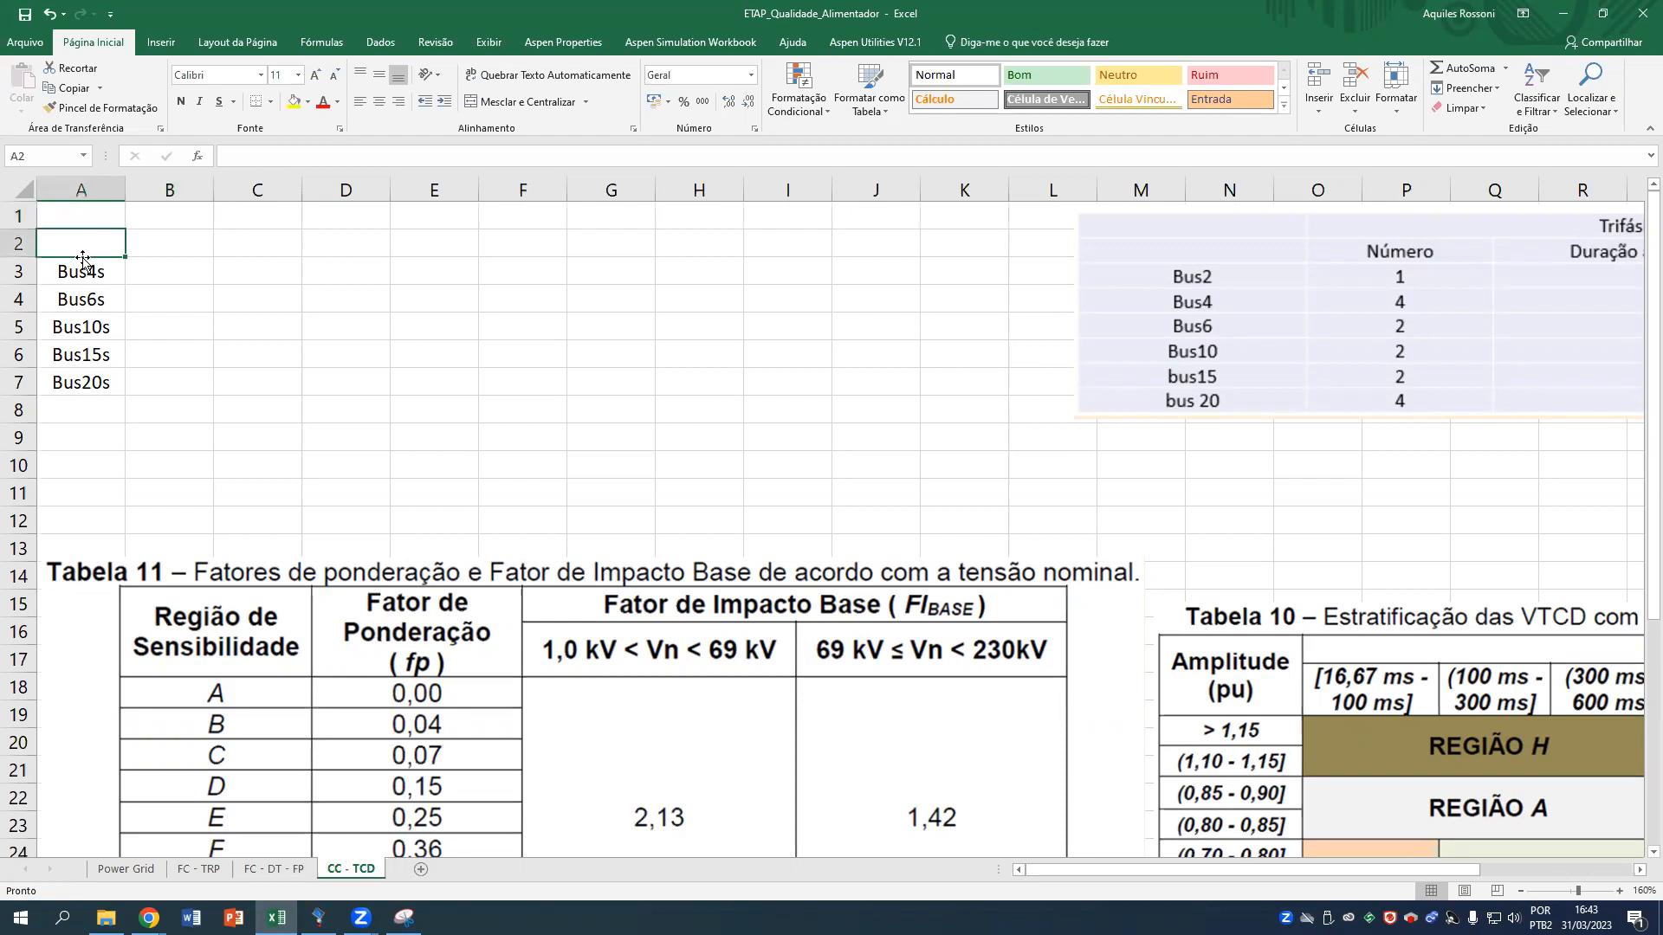
{"action": "left_click", "coordinate": [149, 272]}
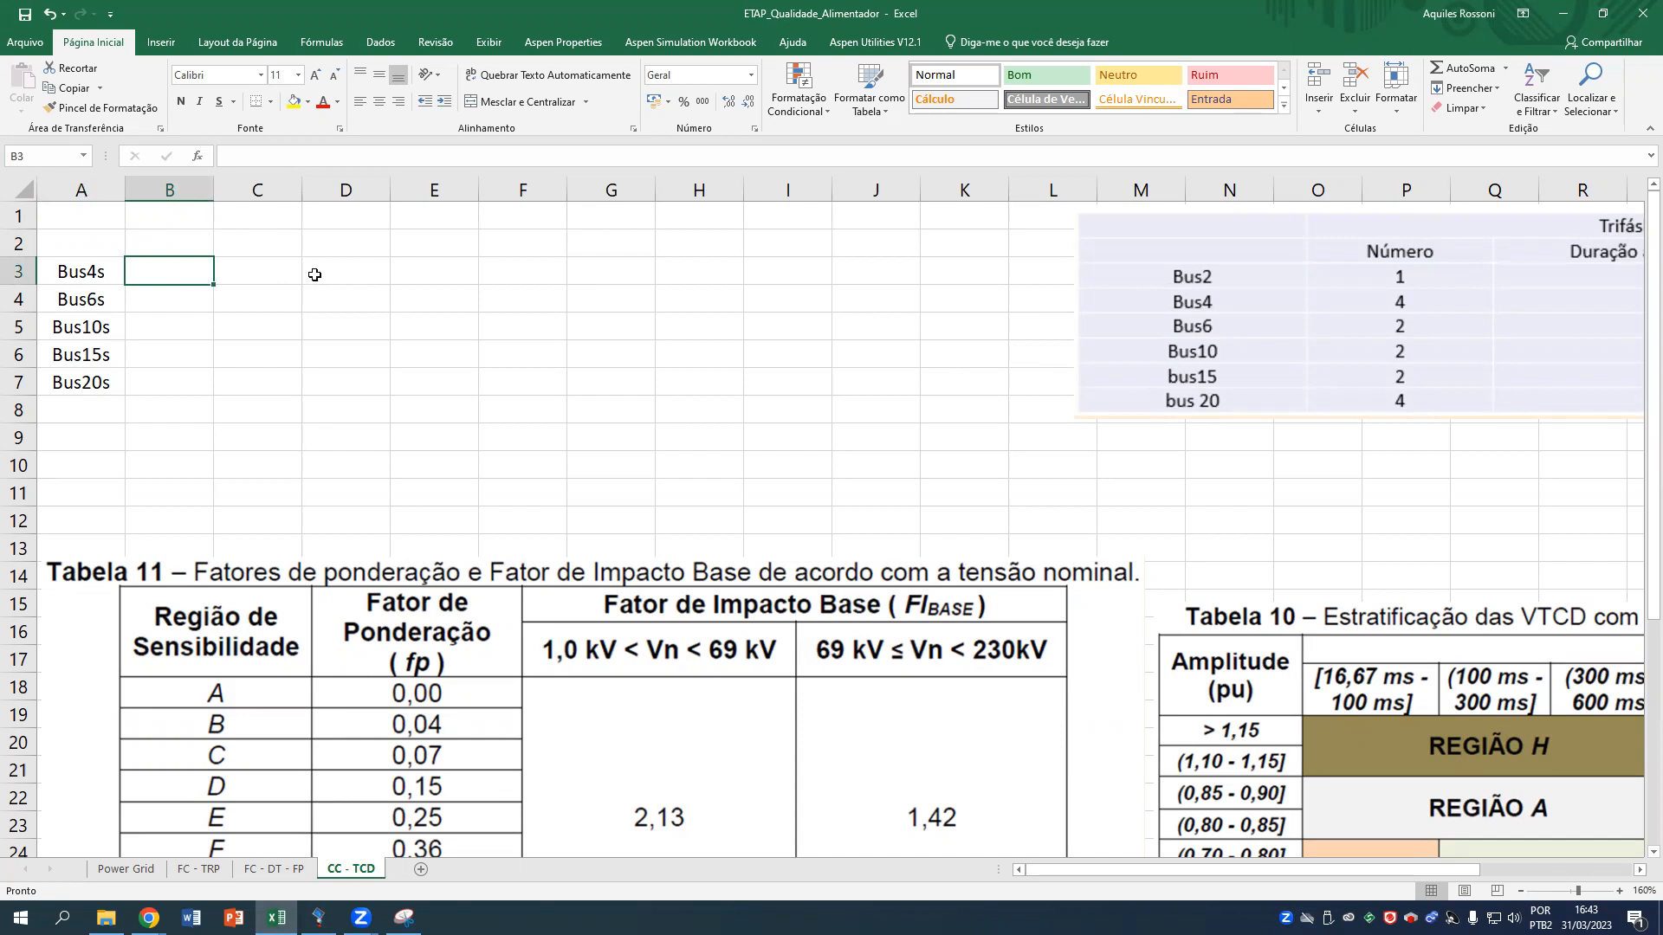
Enter the column headers Bus2, Bus4 and Bus6 in cells B2 to D2.
{"action": "left_click", "coordinate": [196, 246]}
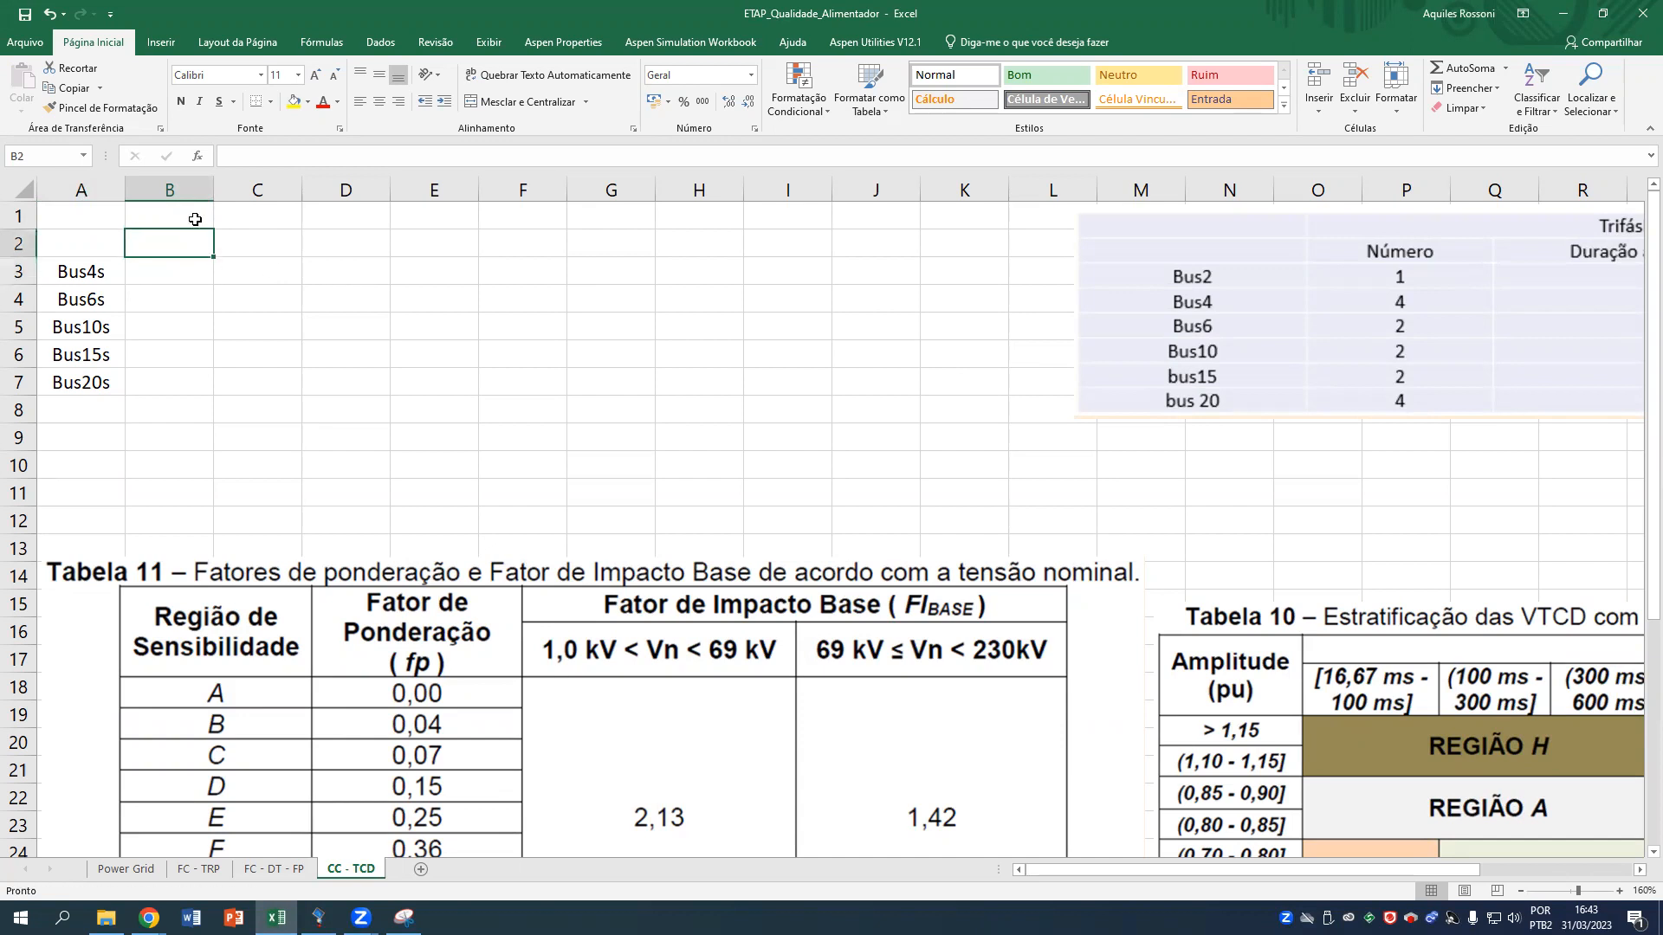
{"action": "type", "text": "Bus"}
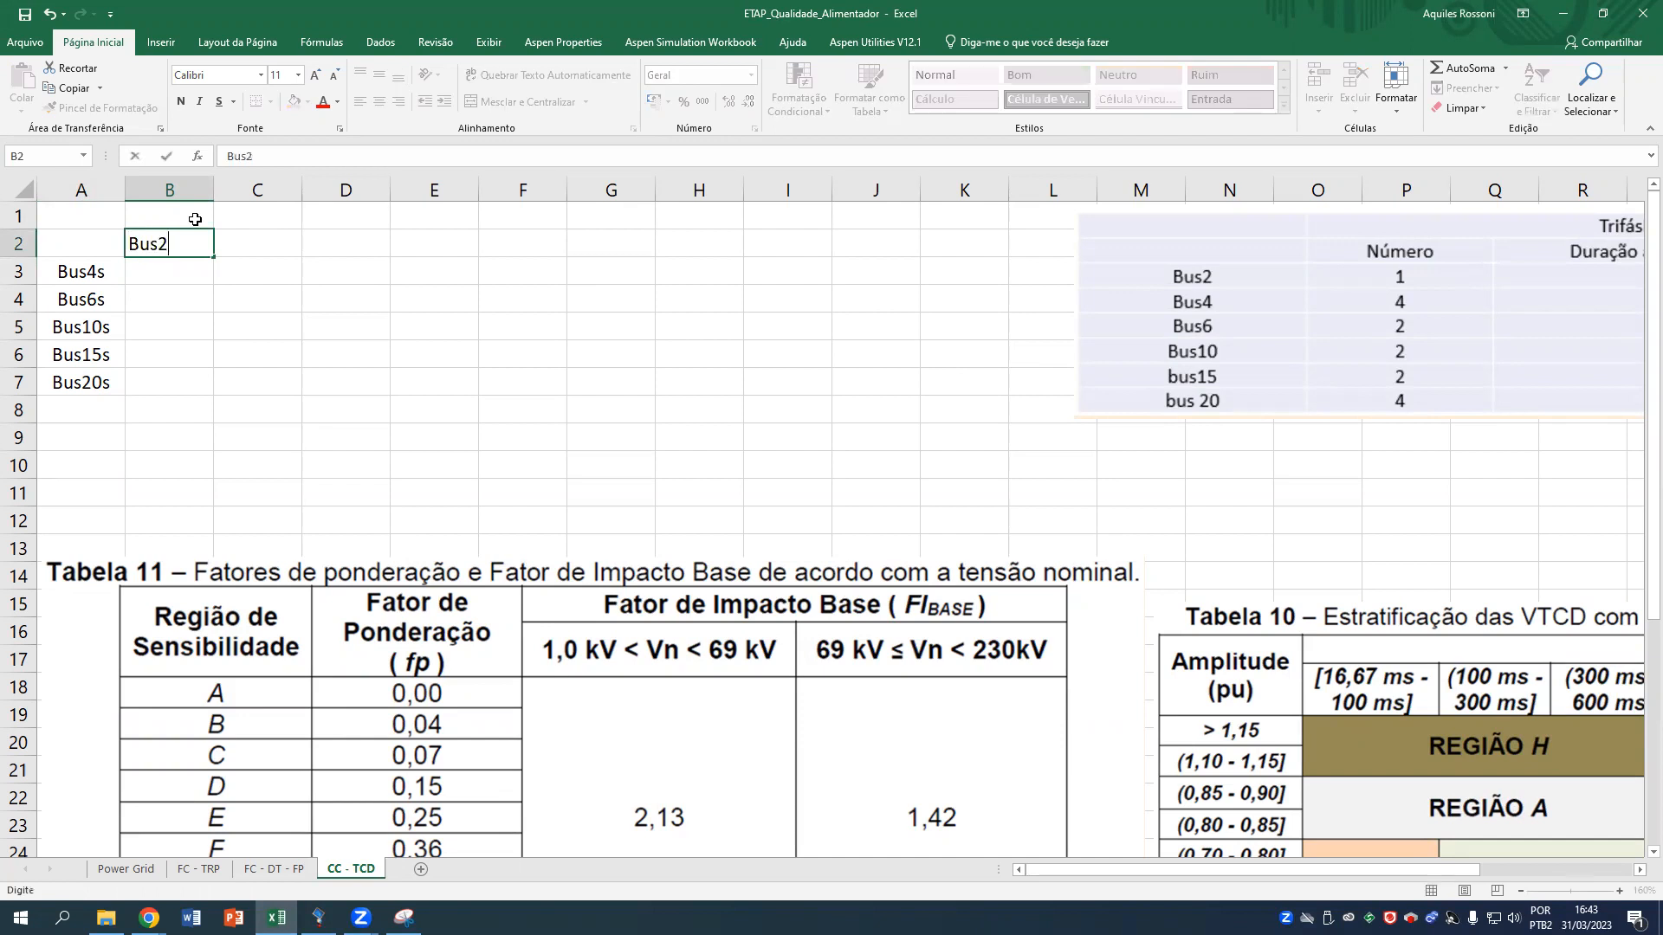
{"action": "type", "text": "2"}
{"action": "key", "text": "Tab"}
{"action": "type", "text": "Bu"}
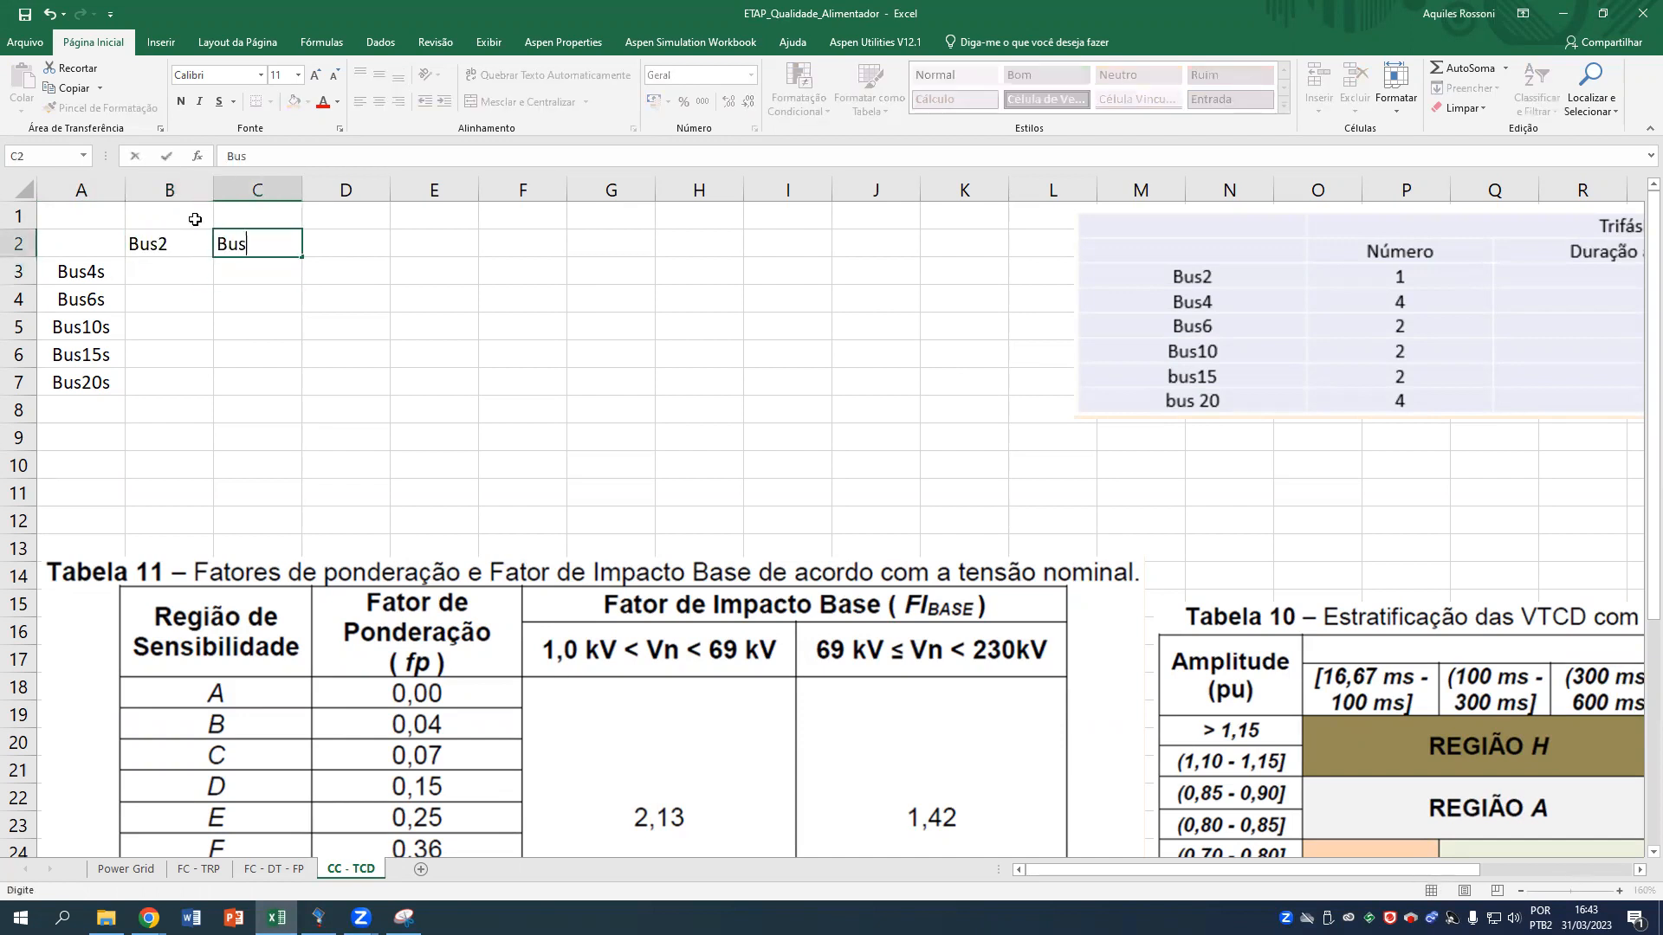
{"action": "type", "text": "s4"}
{"action": "key", "text": "Tab"}
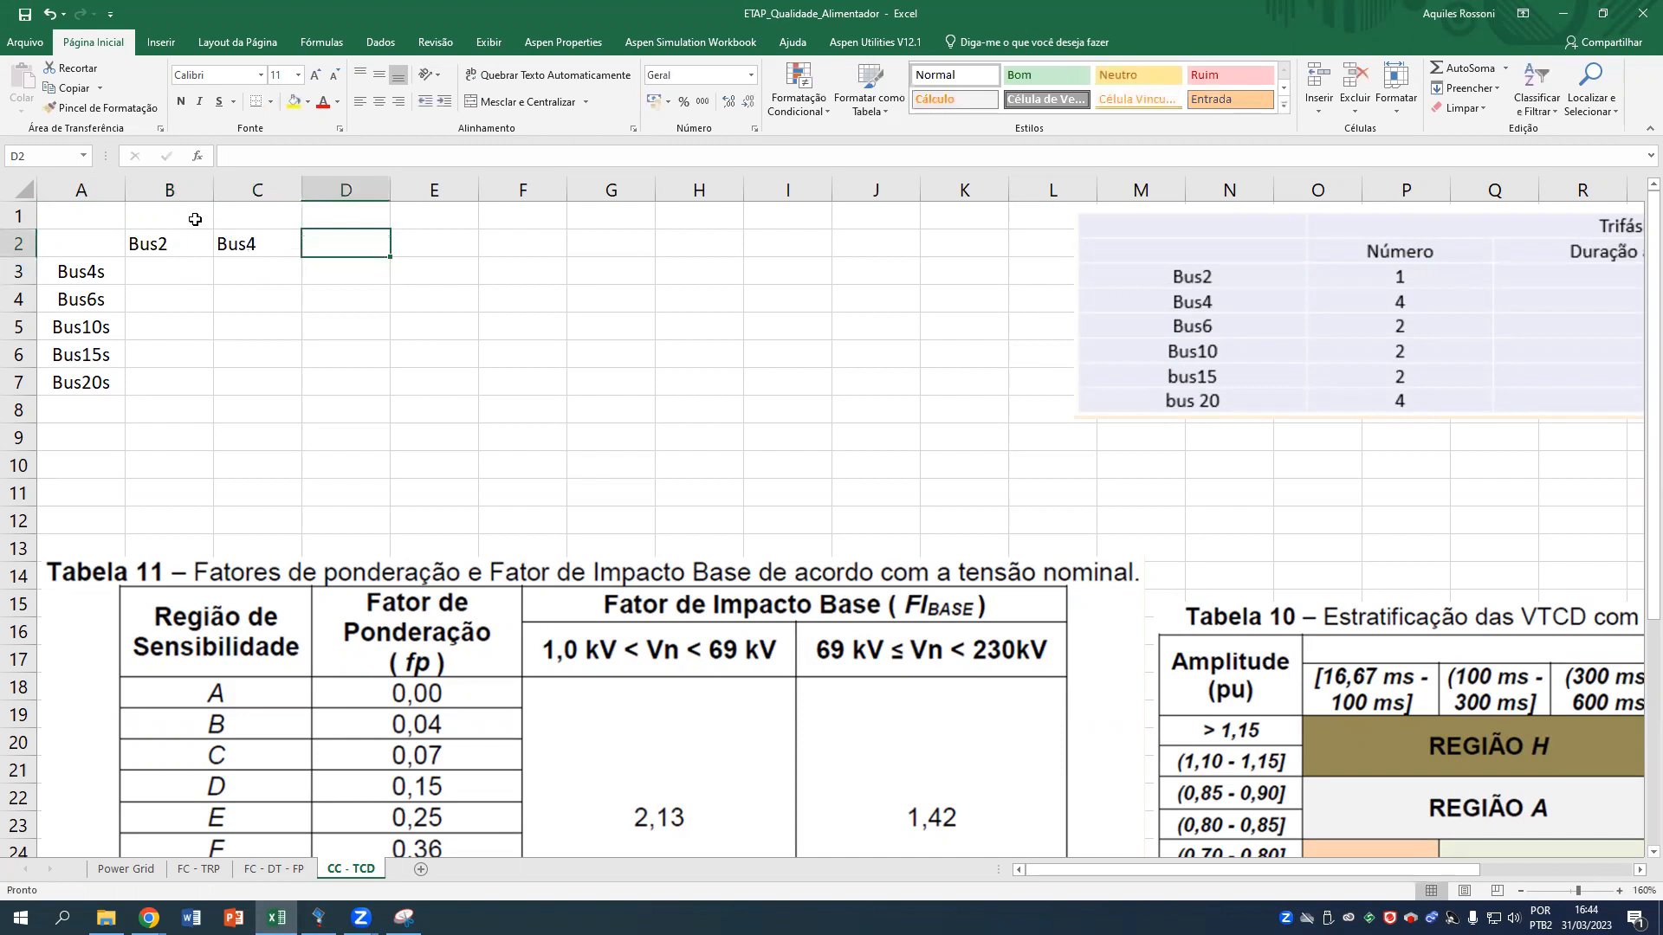
{"action": "type", "text": "Bus6"}
{"action": "key", "text": "Tab"}
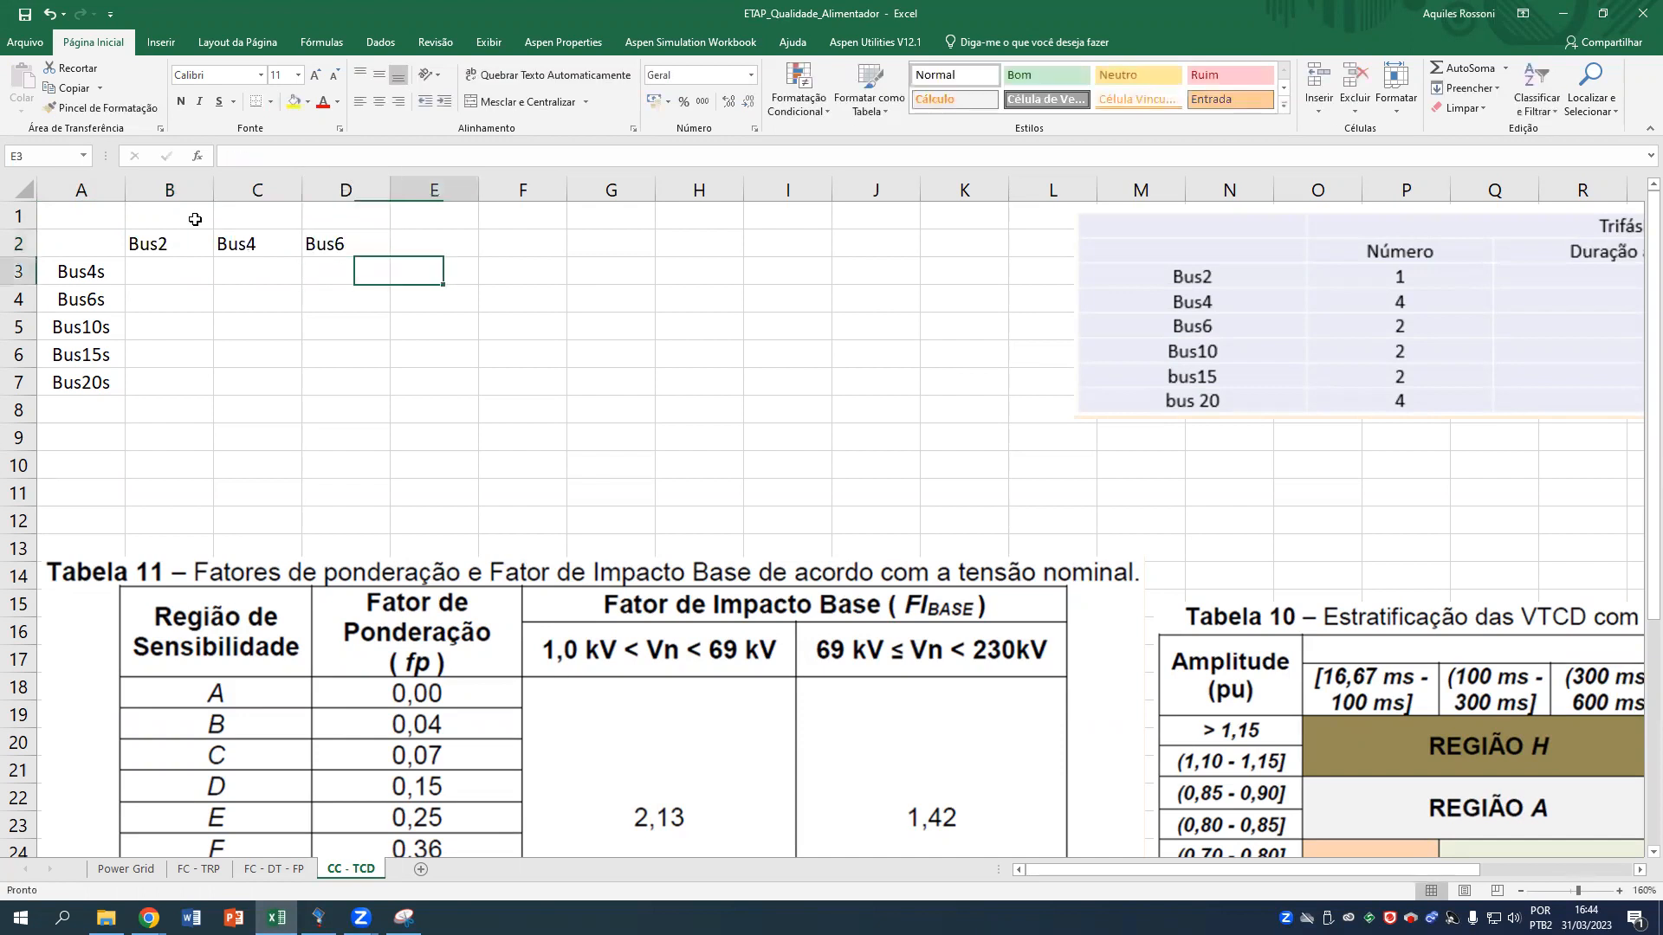
Add the headers Bus10, Bus15 and Bus20 in E2 to G2 and centre the whole header row B2:G2.
{"action": "type", "text": "Bus1"}
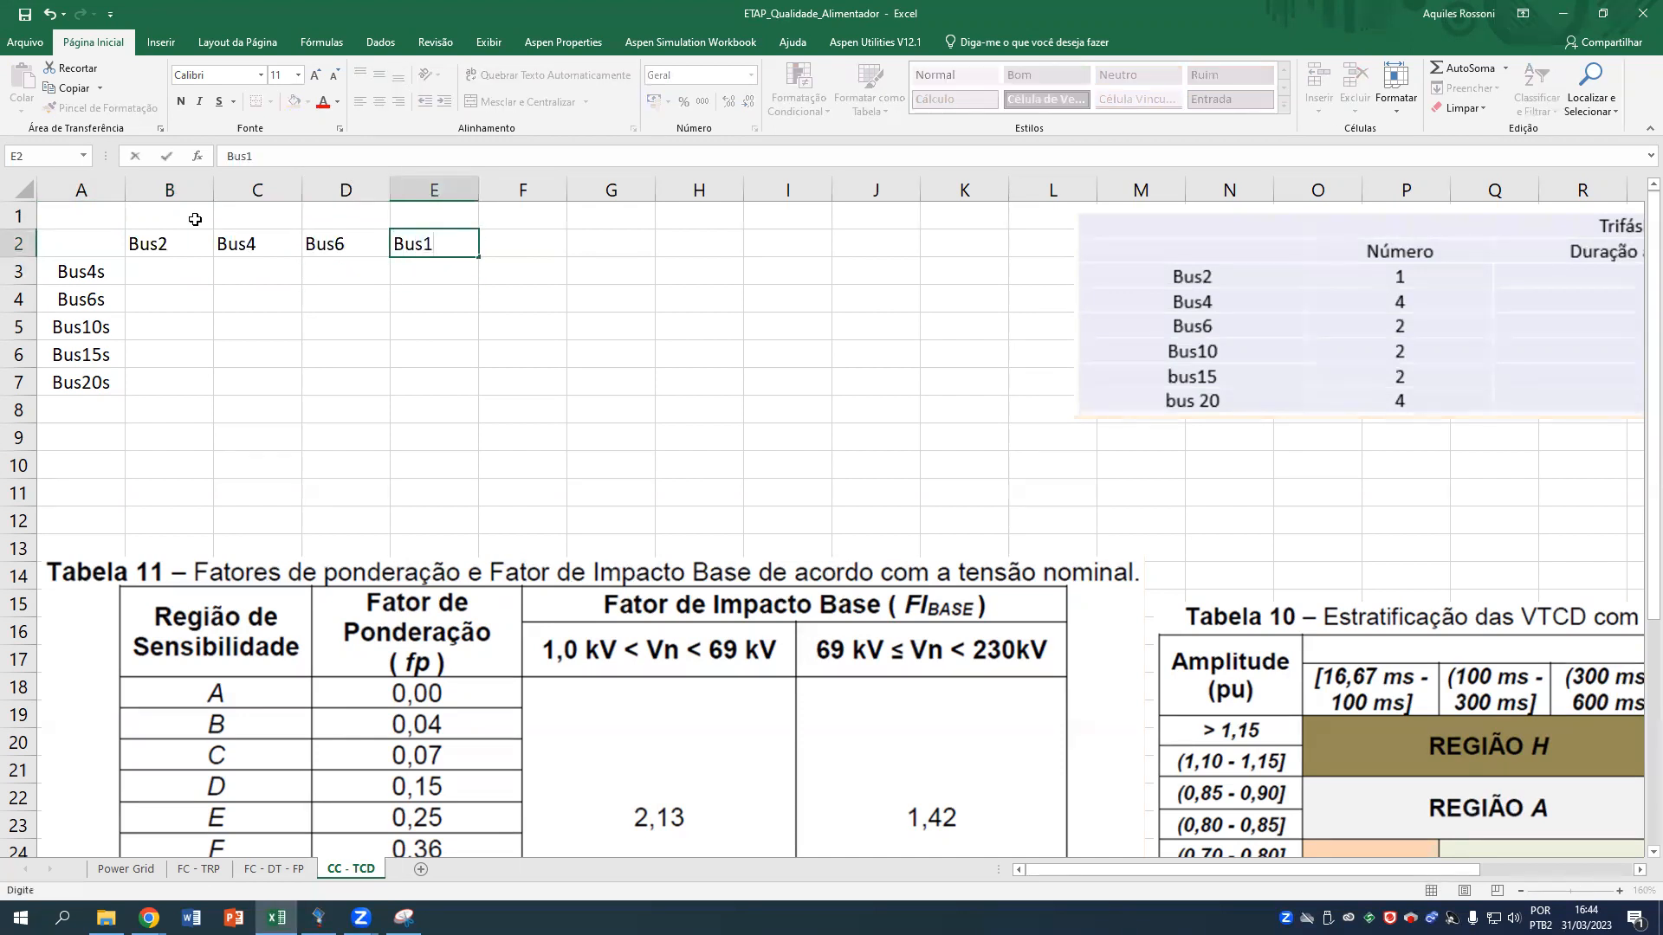
{"action": "type", "text": "0"}
{"action": "key", "text": "Tab"}
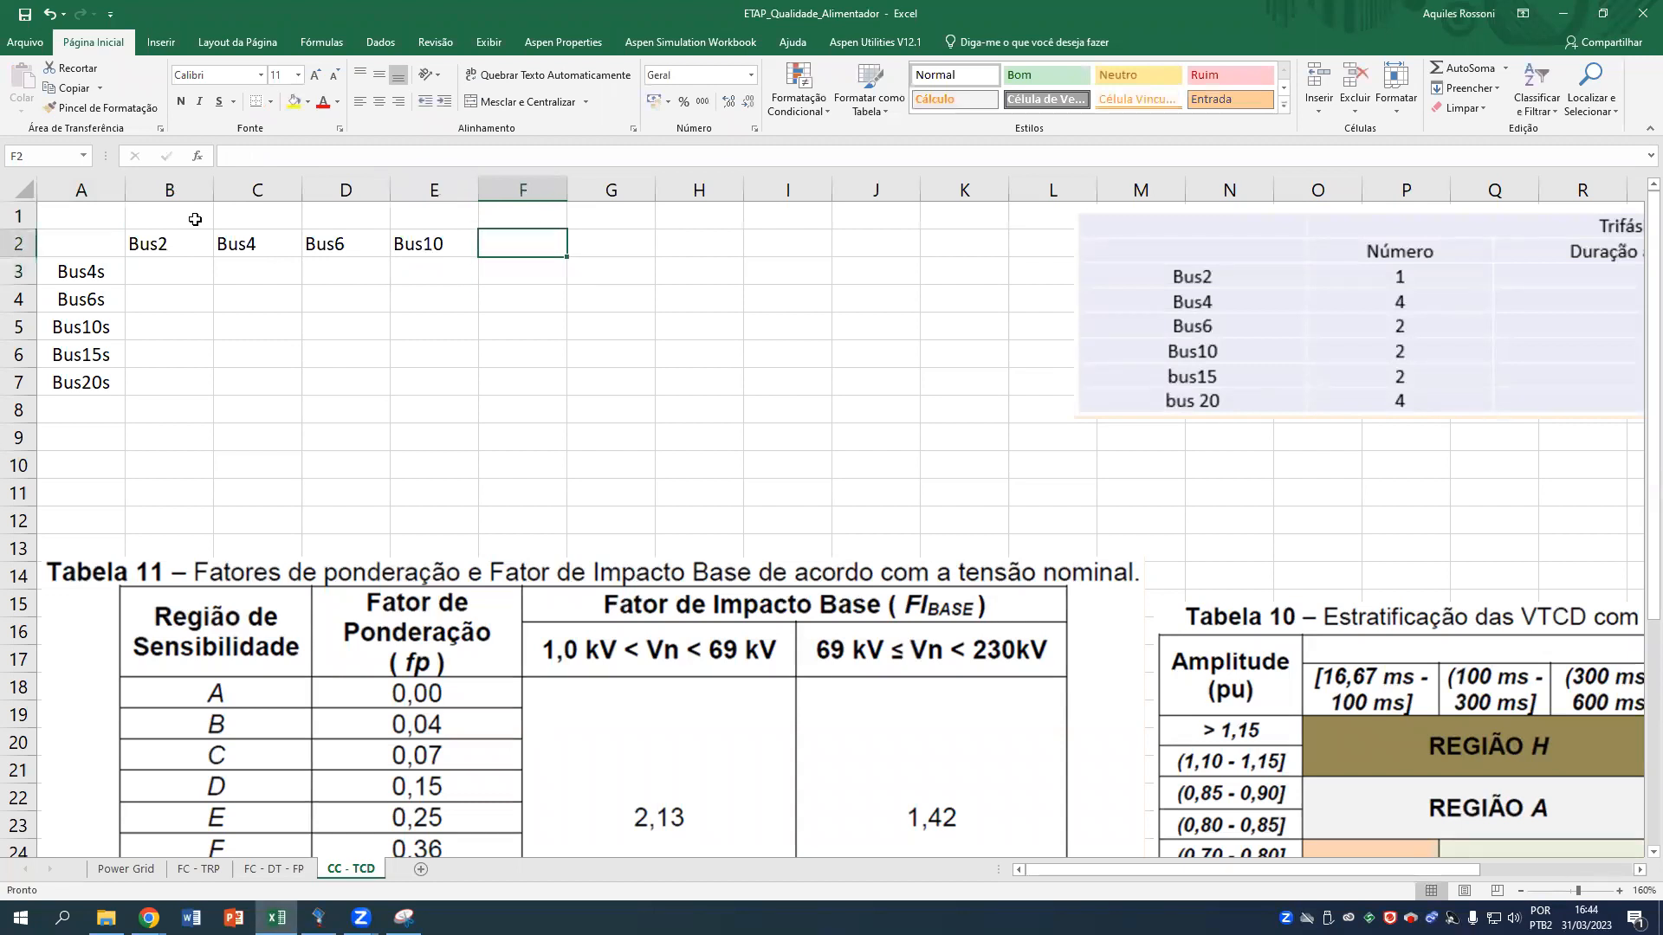
{"action": "type", "text": "Bus15"}
{"action": "key", "text": "Tab"}
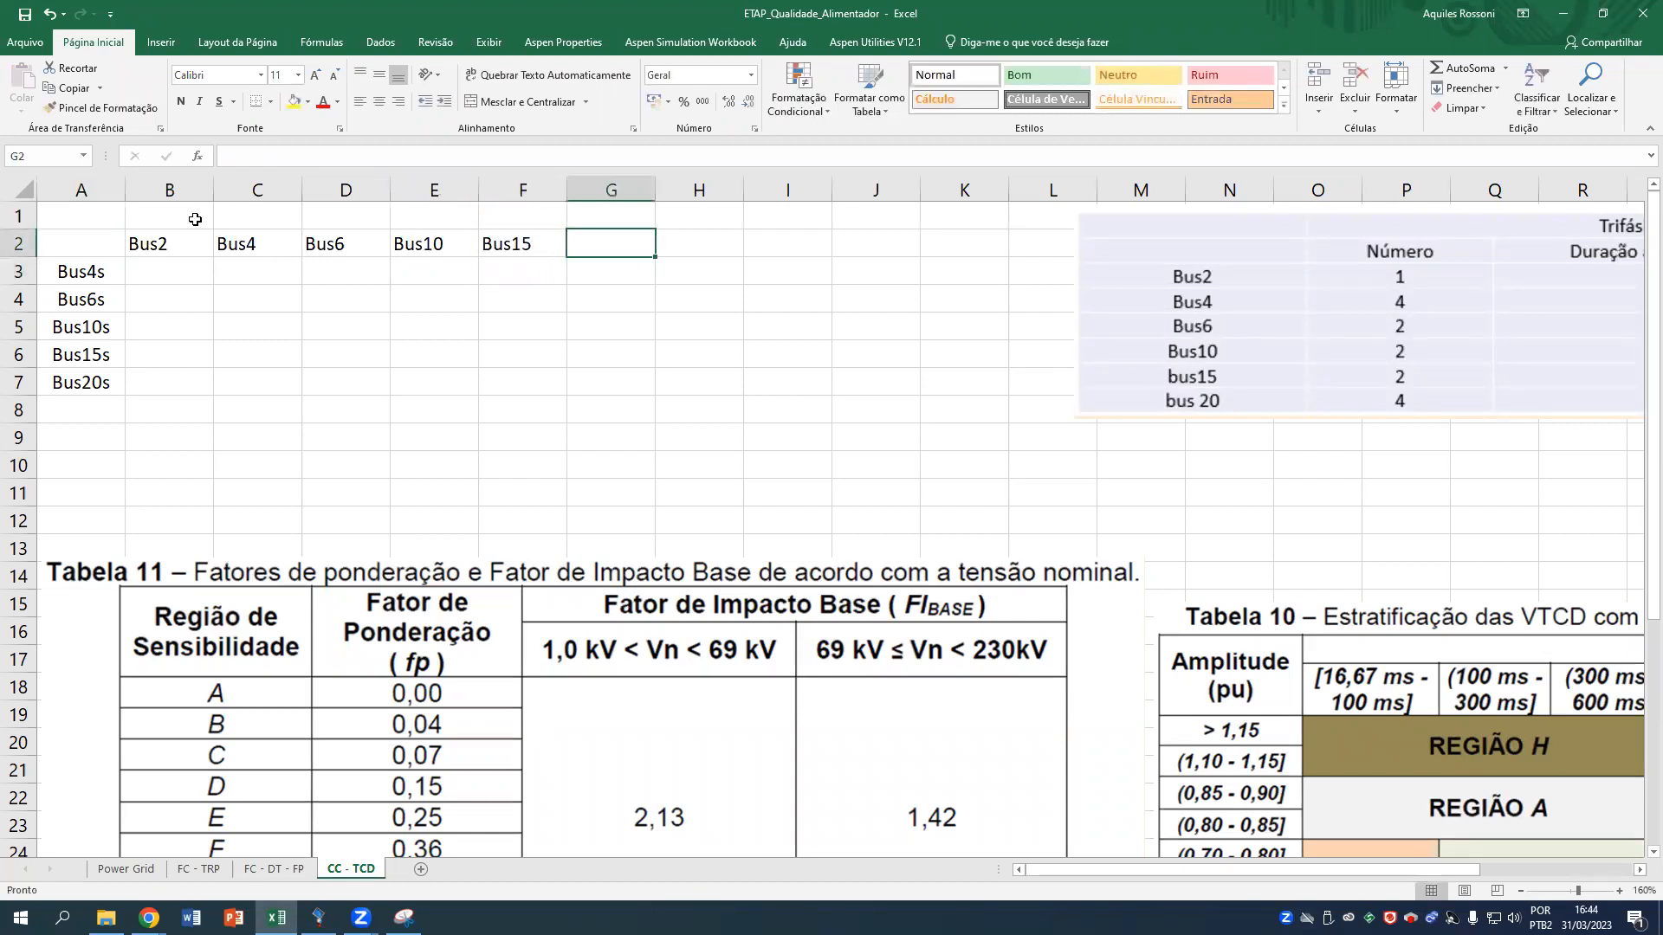
{"action": "type", "text": "Bus20"}
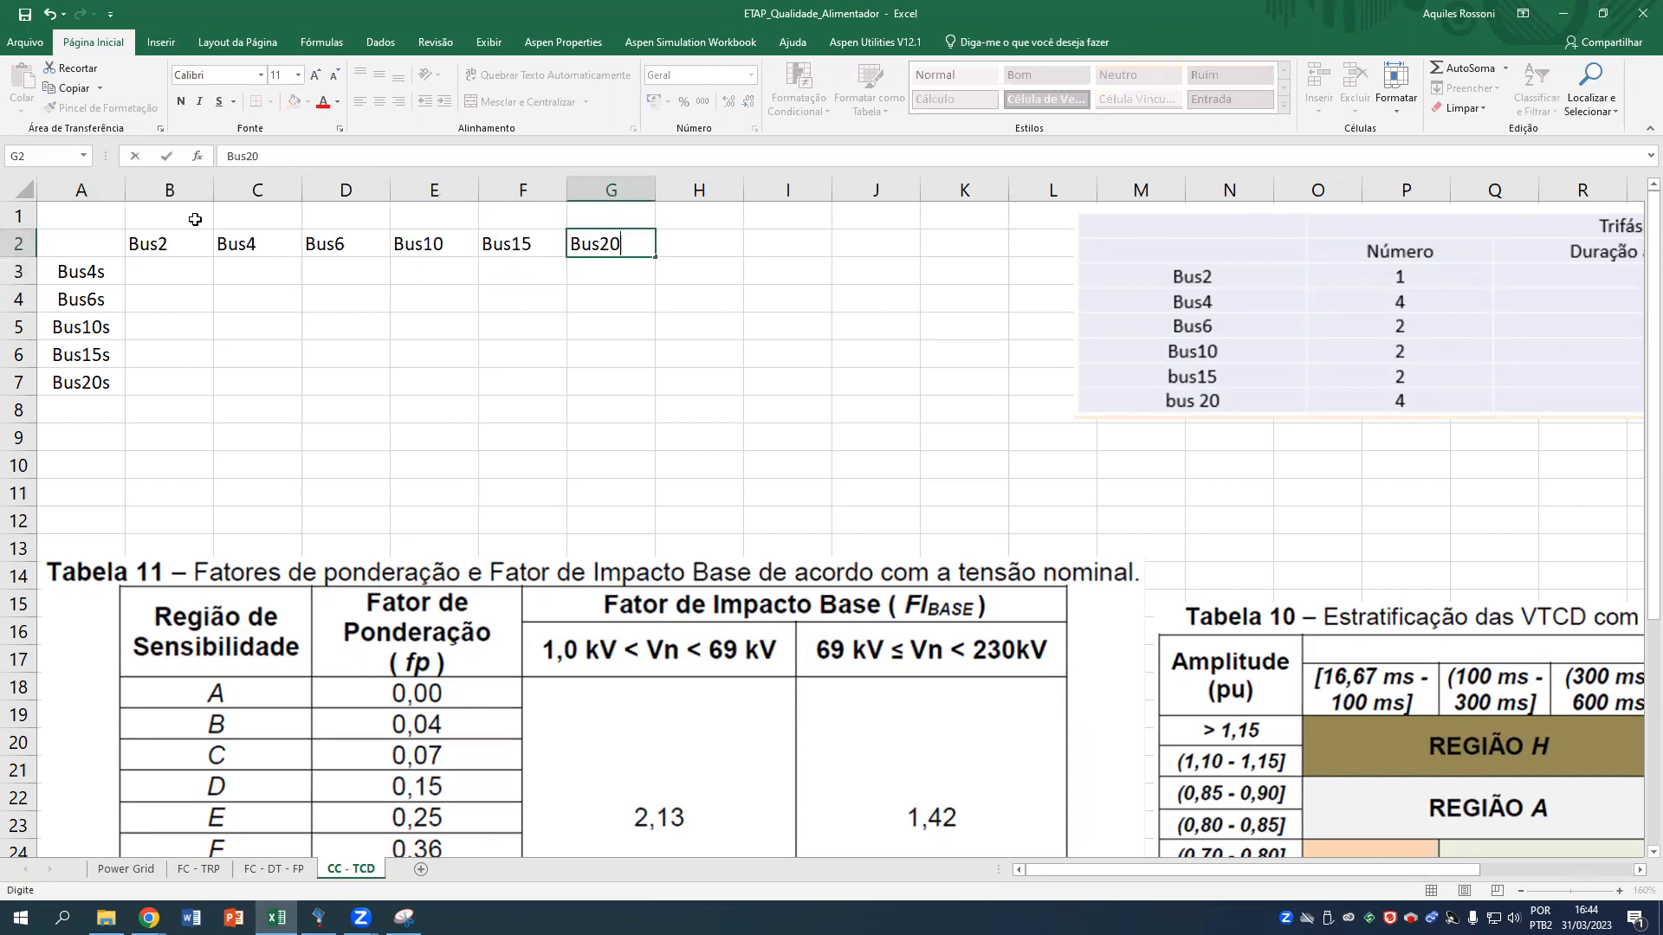
{"action": "key", "text": "Return"}
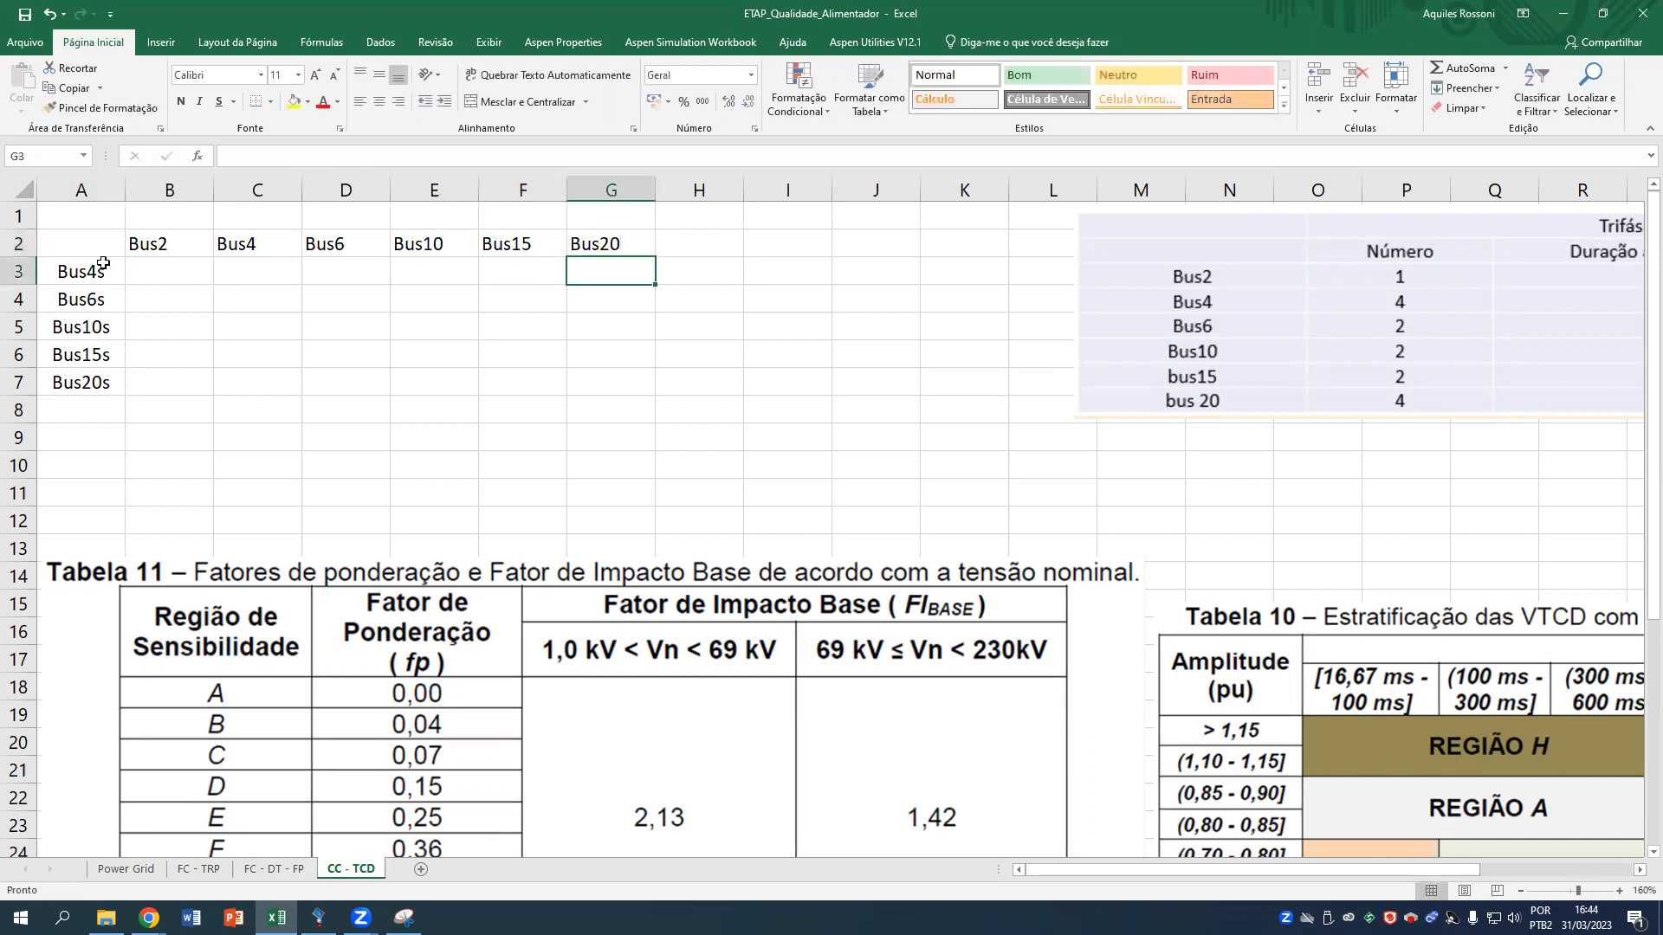
{"action": "left_click_drag", "start_coordinate": [149, 248], "coordinate": [578, 253]}
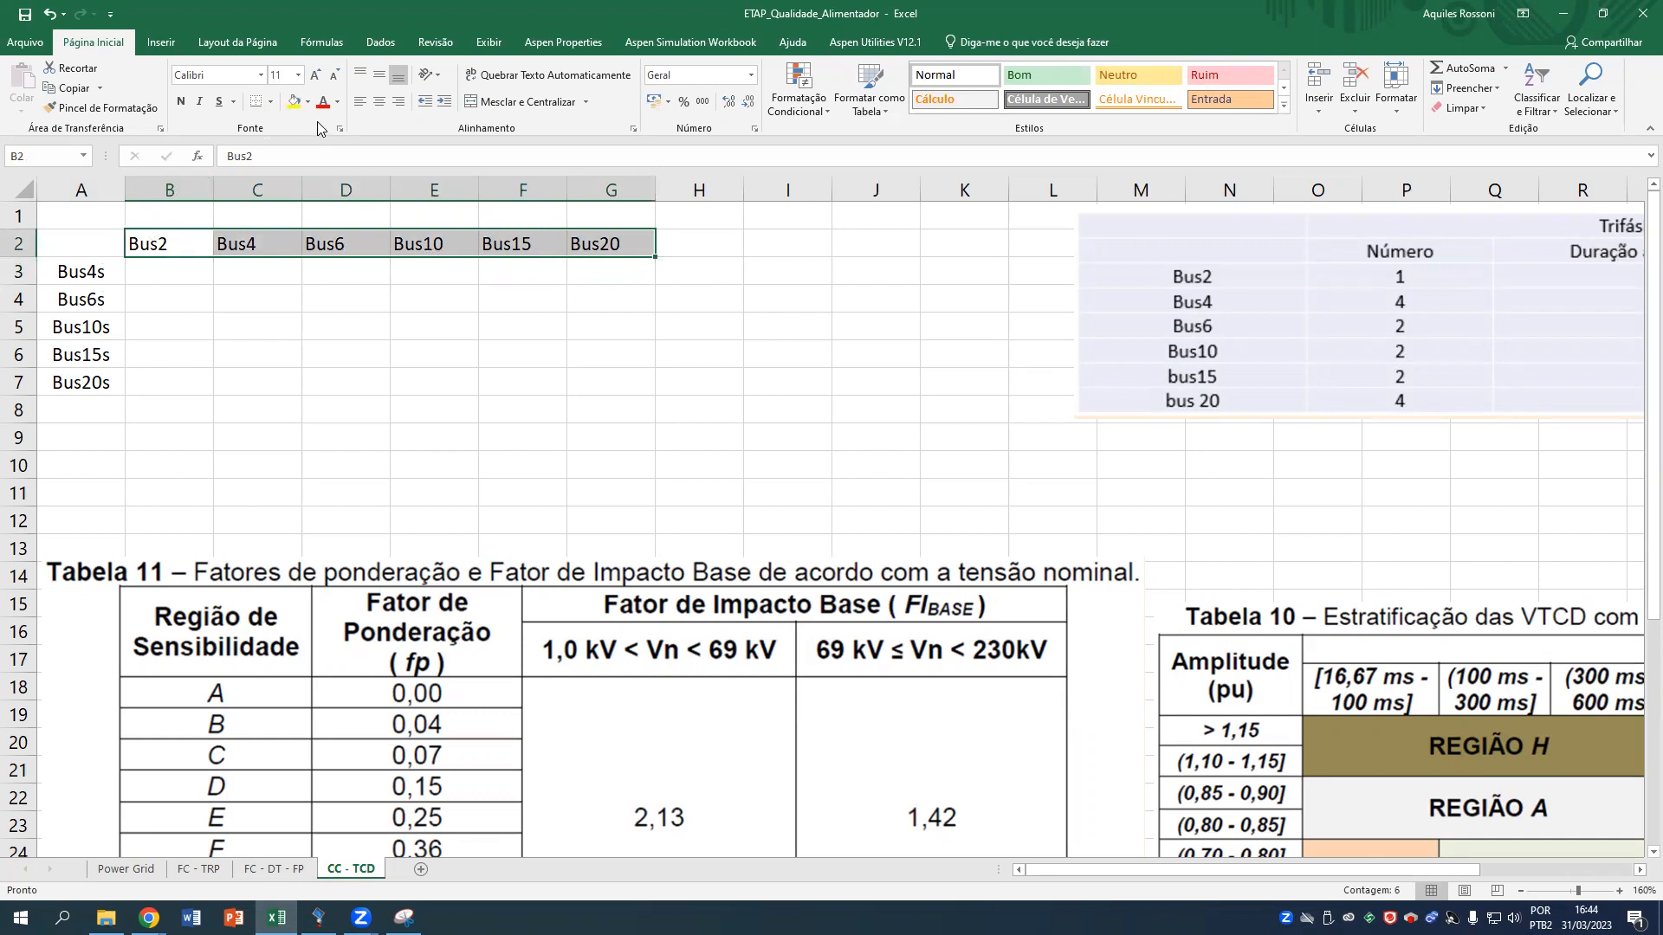
{"action": "left_click", "coordinate": [379, 104]}
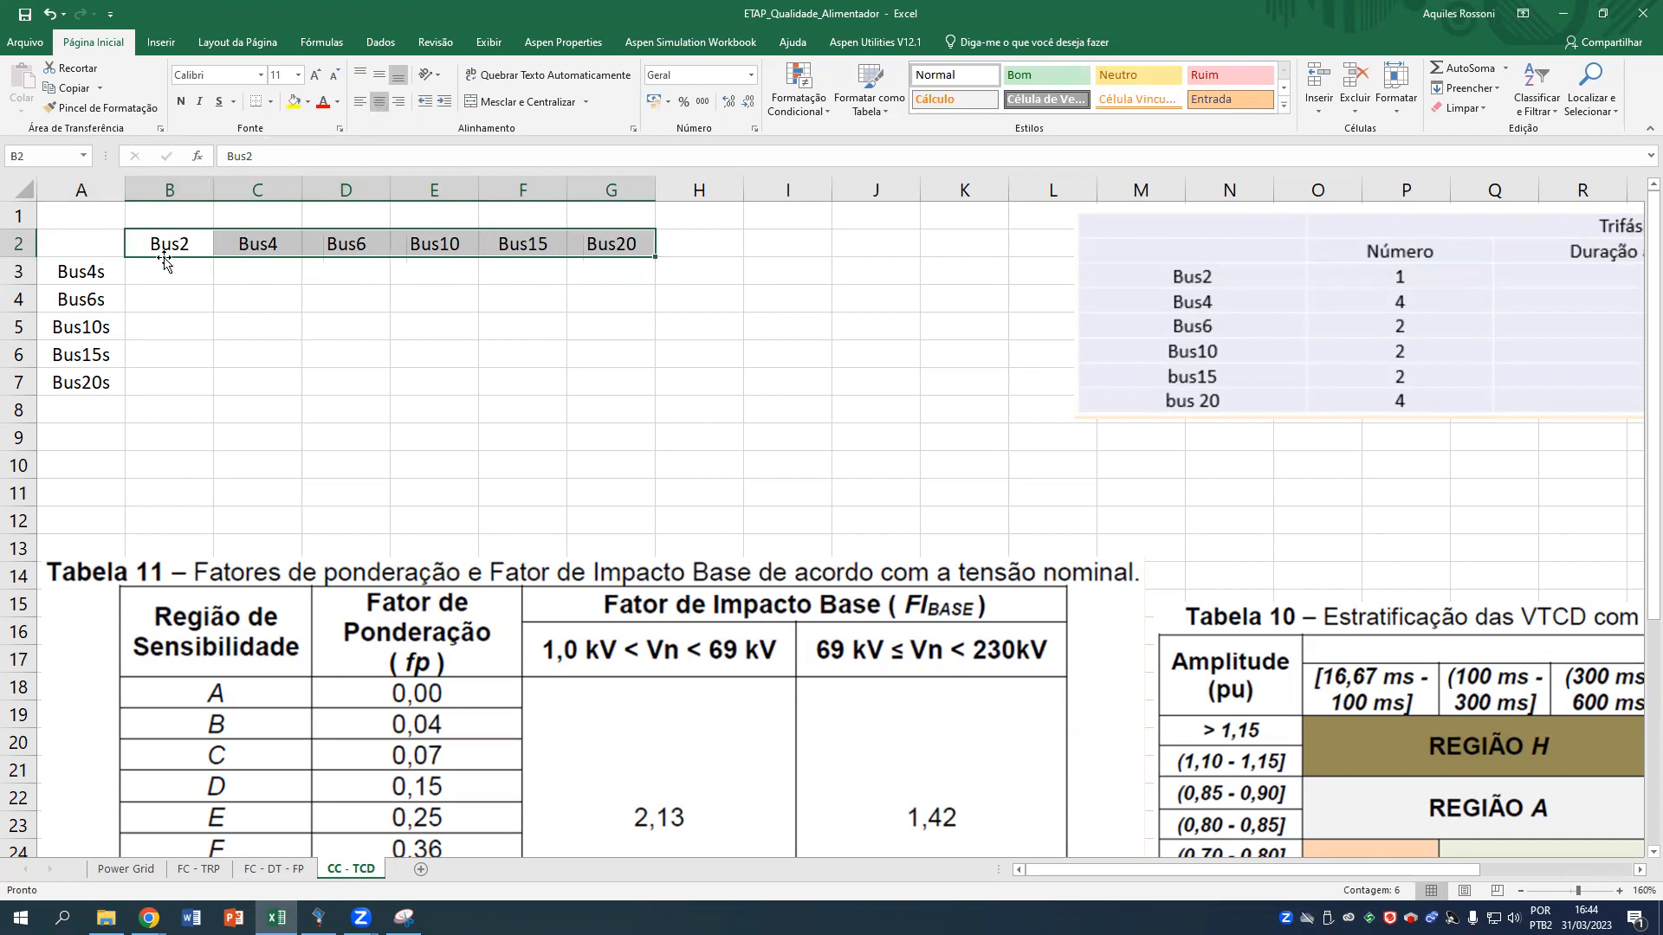
Switch from the CC - TCD sheet to ETAP's short-circuit analysis and set Bus2 as the faulted bus in study case SC.
{"action": "left_click", "coordinate": [245, 275]}
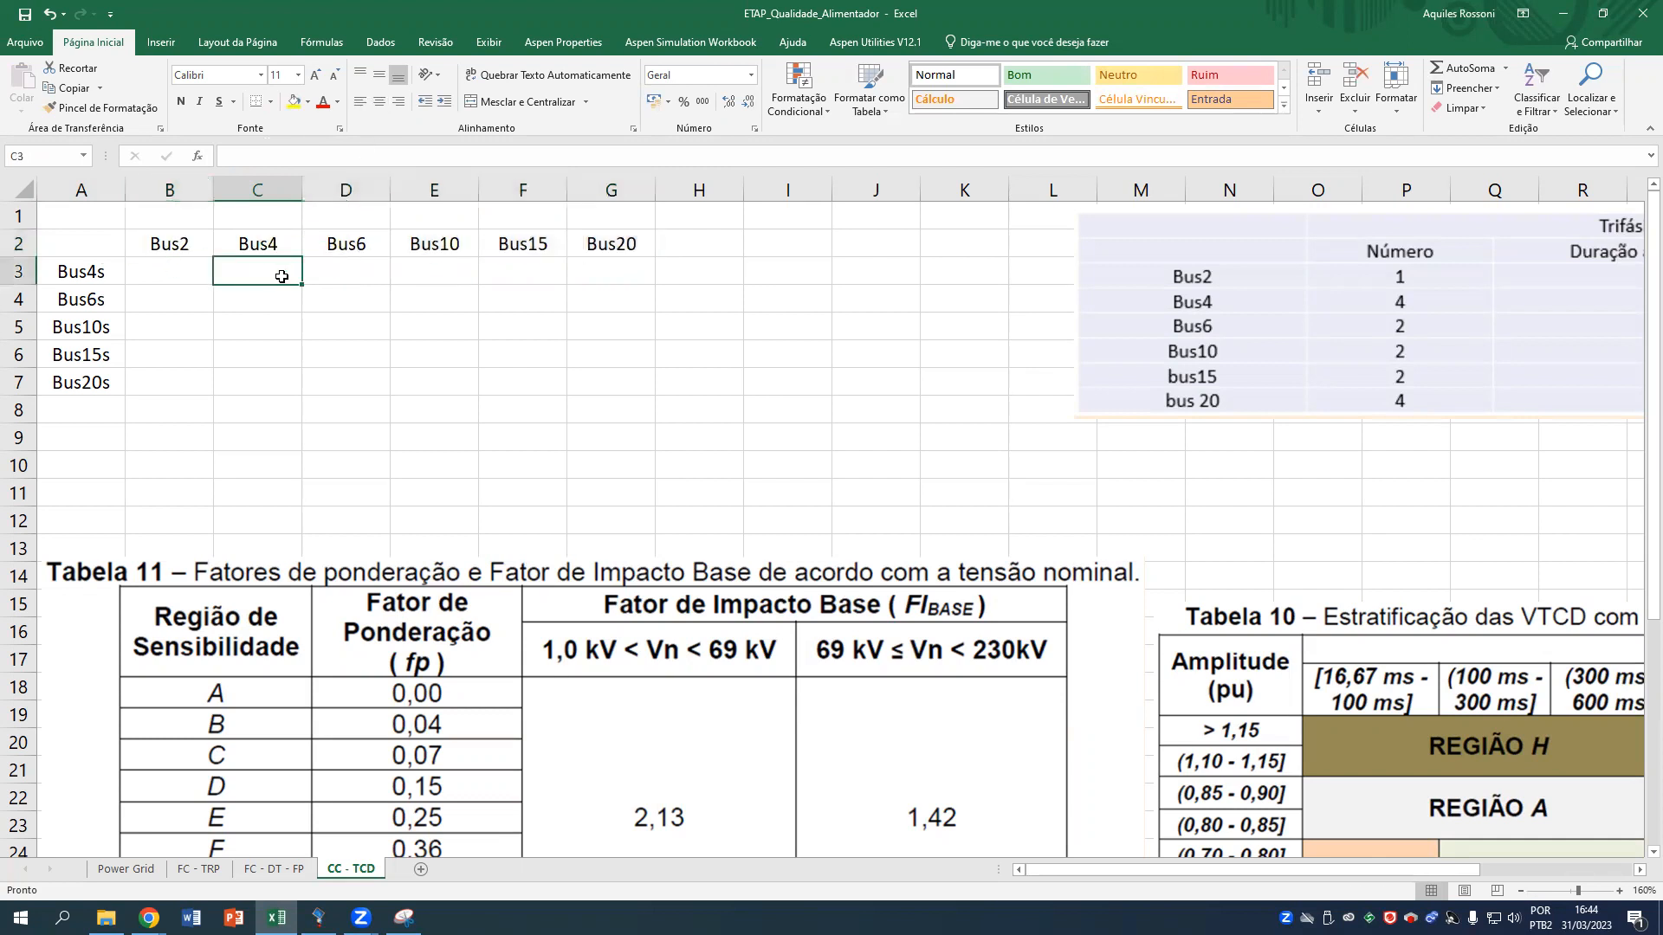
{"action": "left_click", "coordinate": [193, 286]}
{"action": "left_click", "coordinate": [189, 274]}
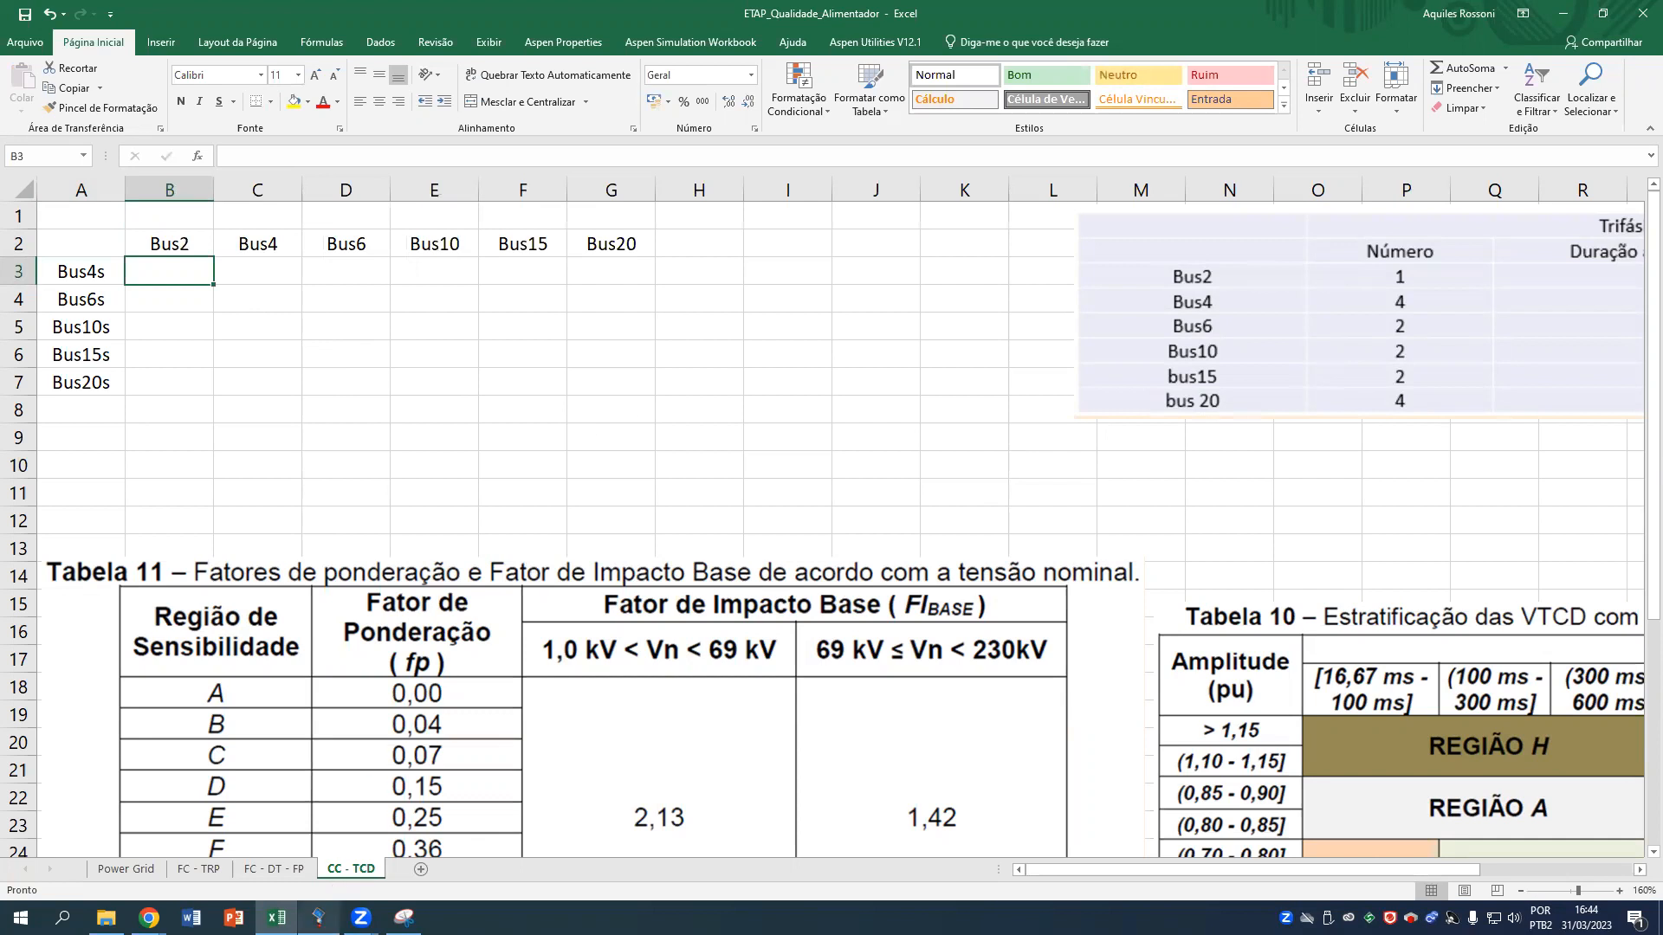
{"action": "left_click", "coordinate": [319, 917]}
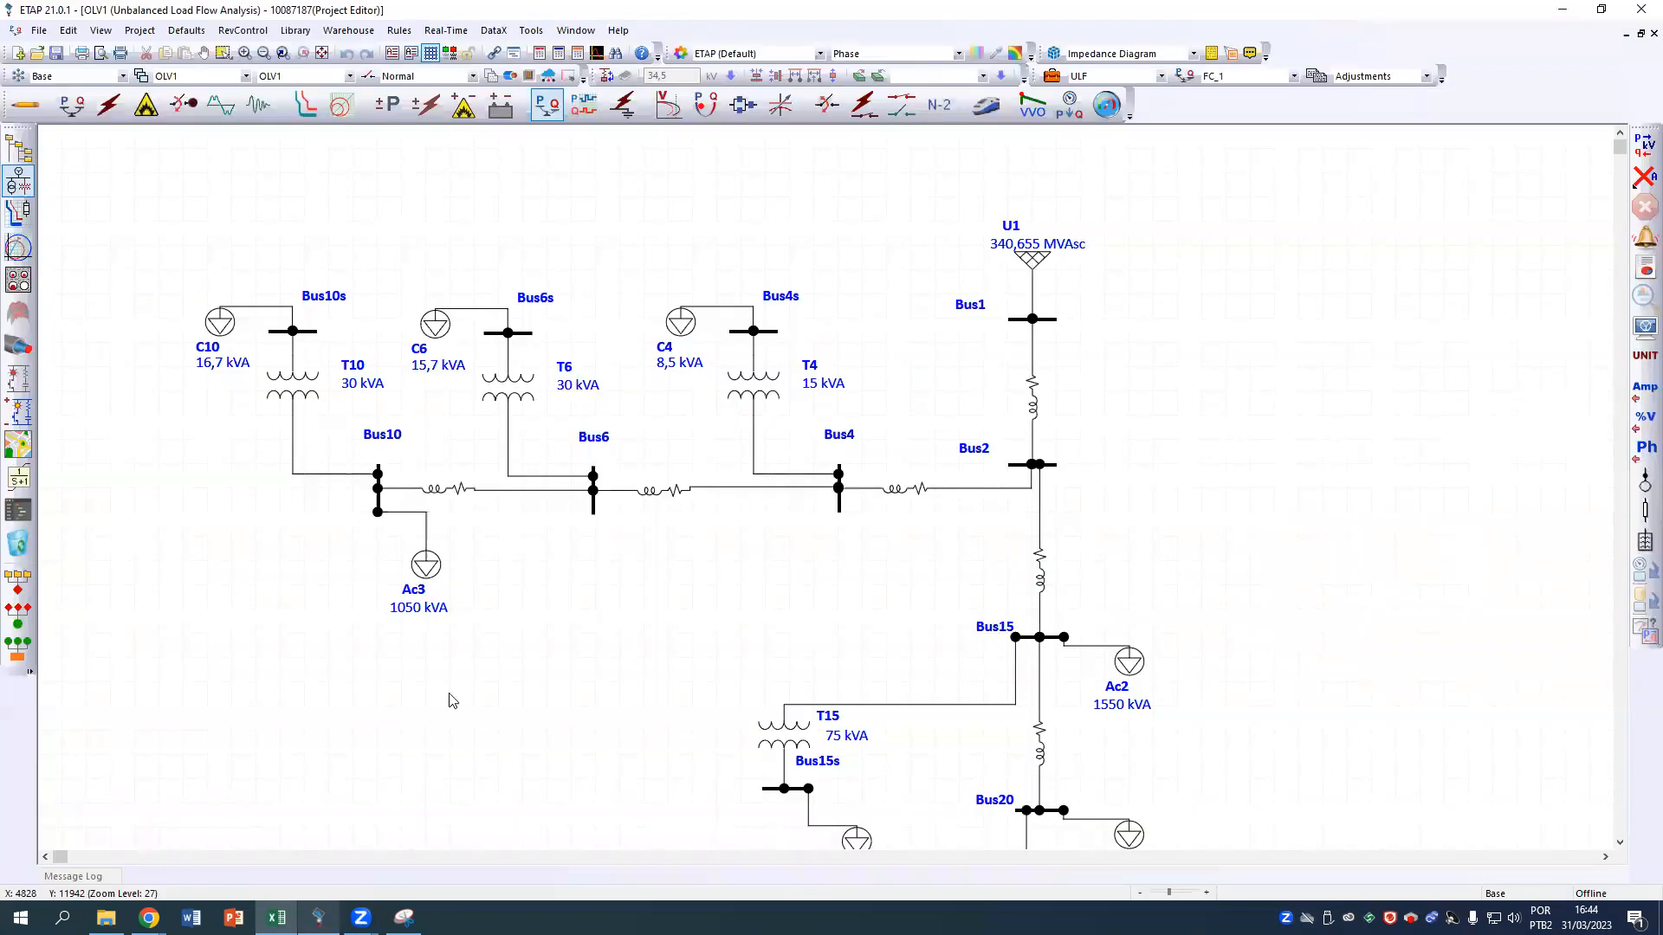
{"action": "left_click", "coordinate": [116, 118]}
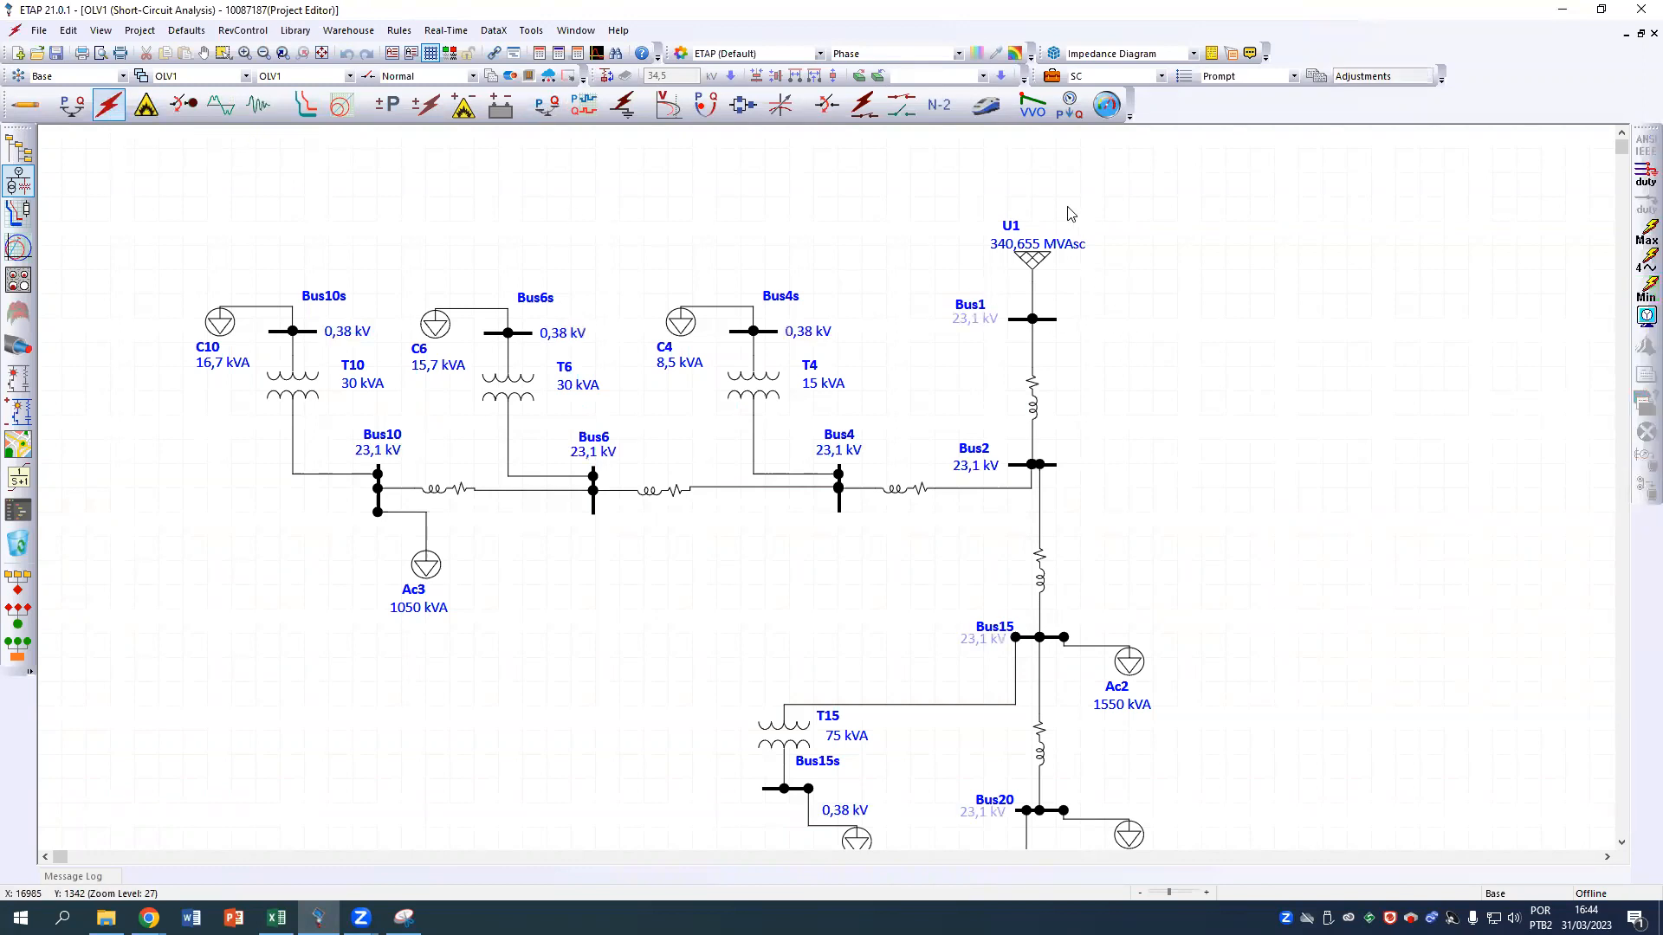
{"action": "left_click", "coordinate": [1056, 79]}
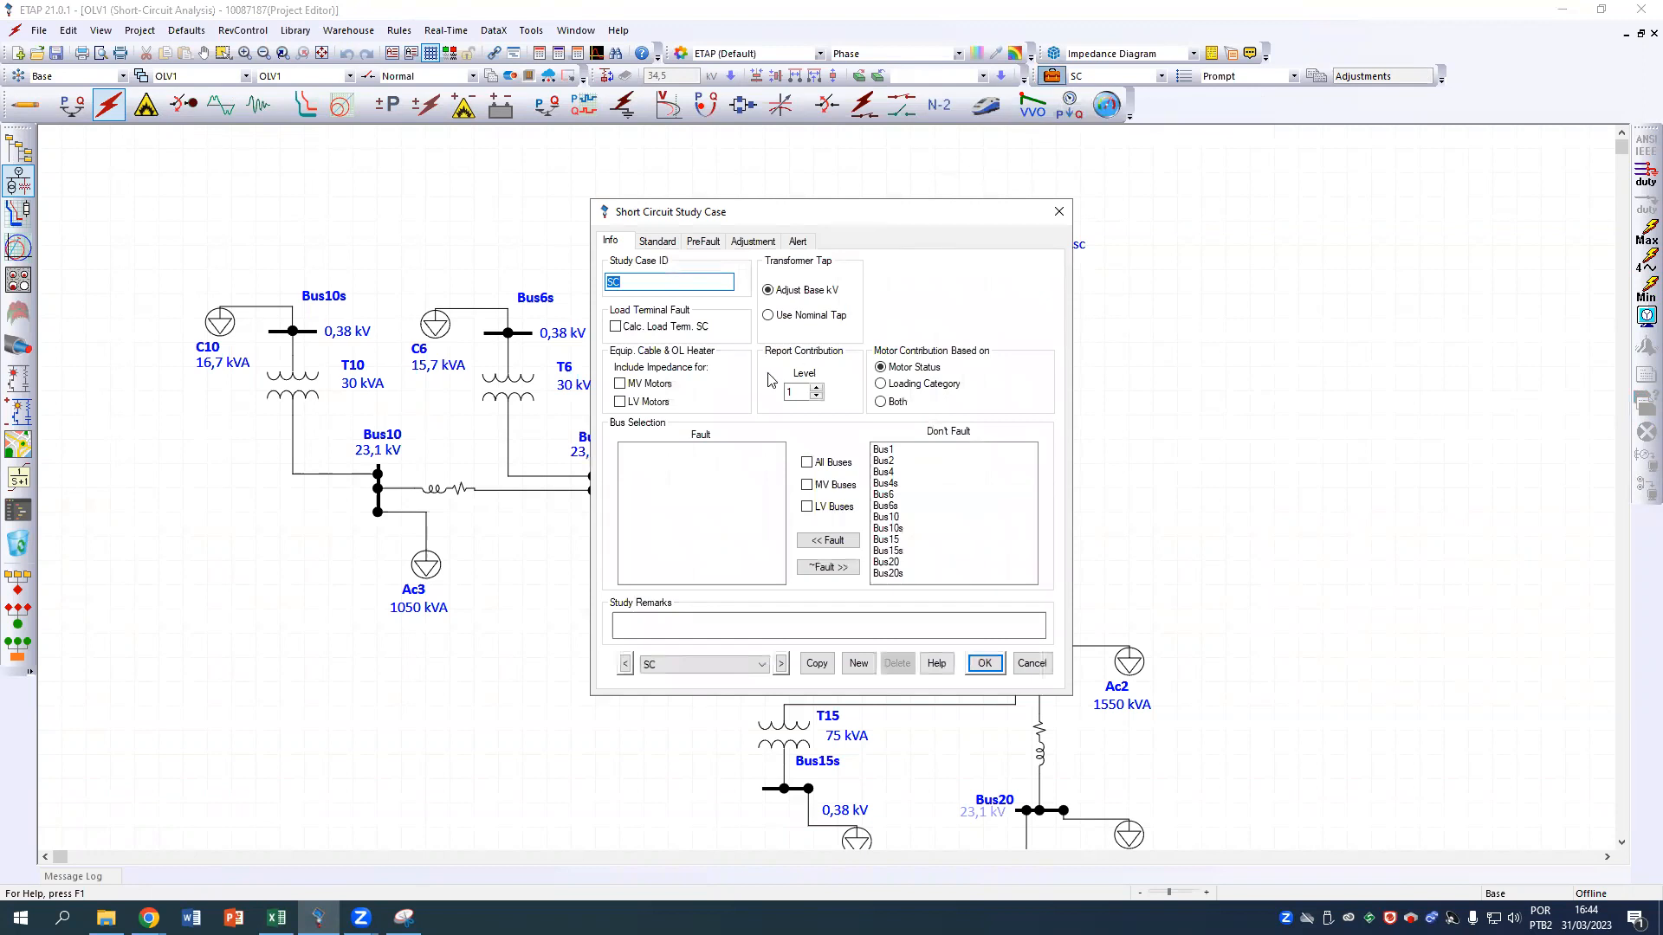
{"action": "left_click", "coordinate": [897, 462]}
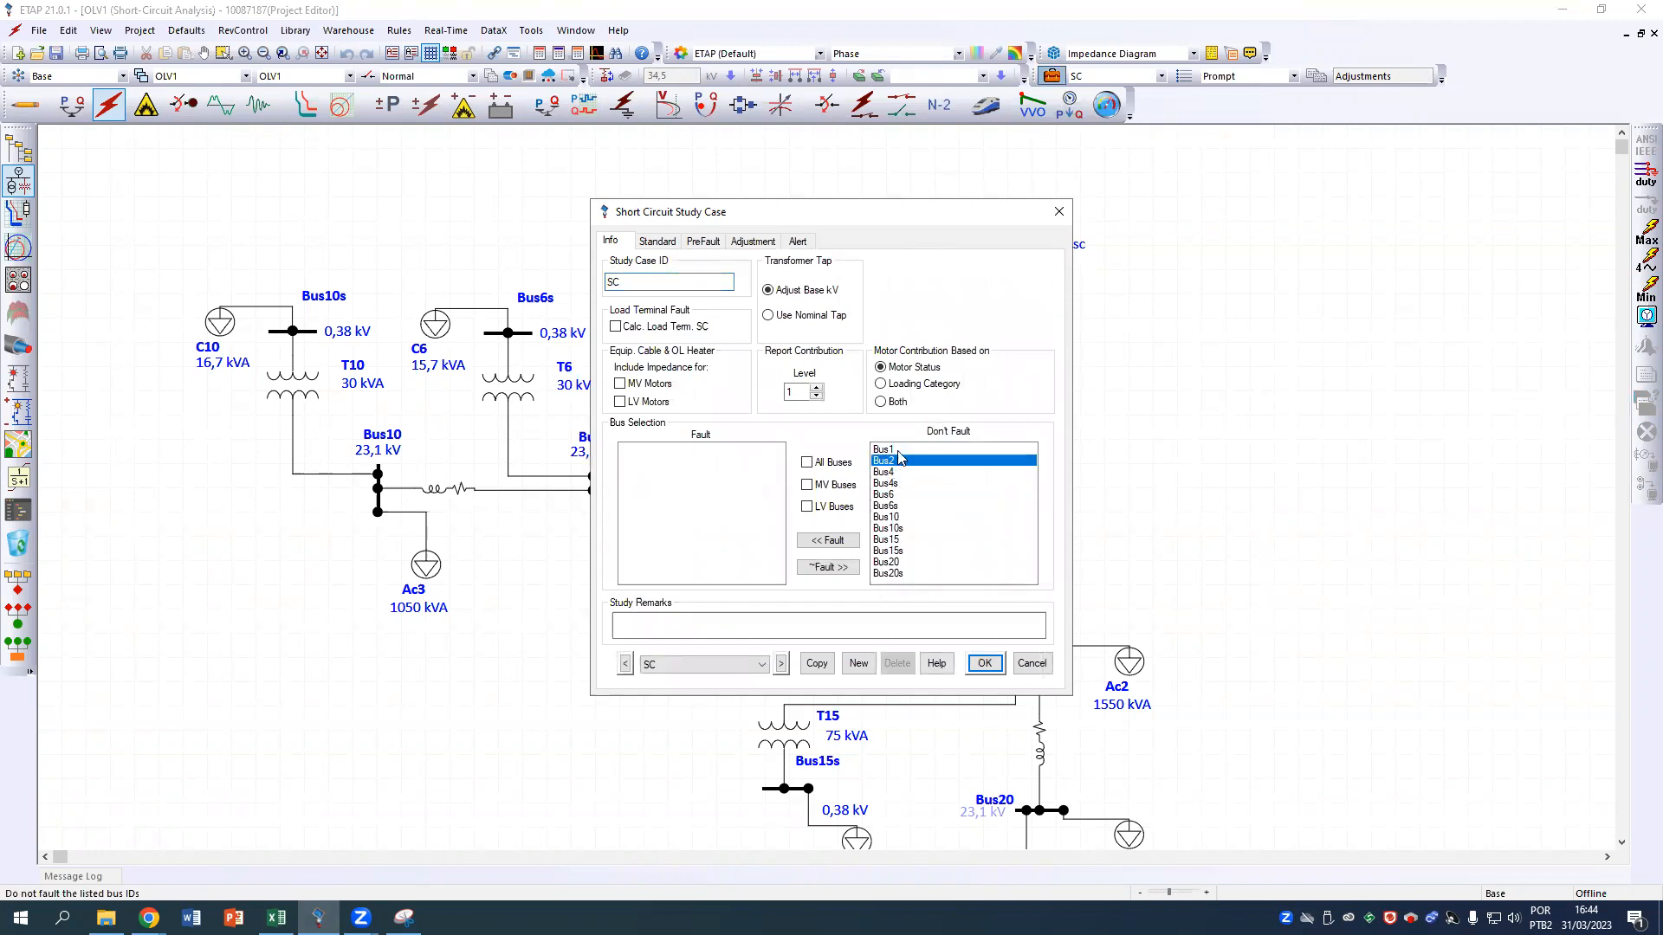
{"action": "left_click", "coordinate": [830, 543]}
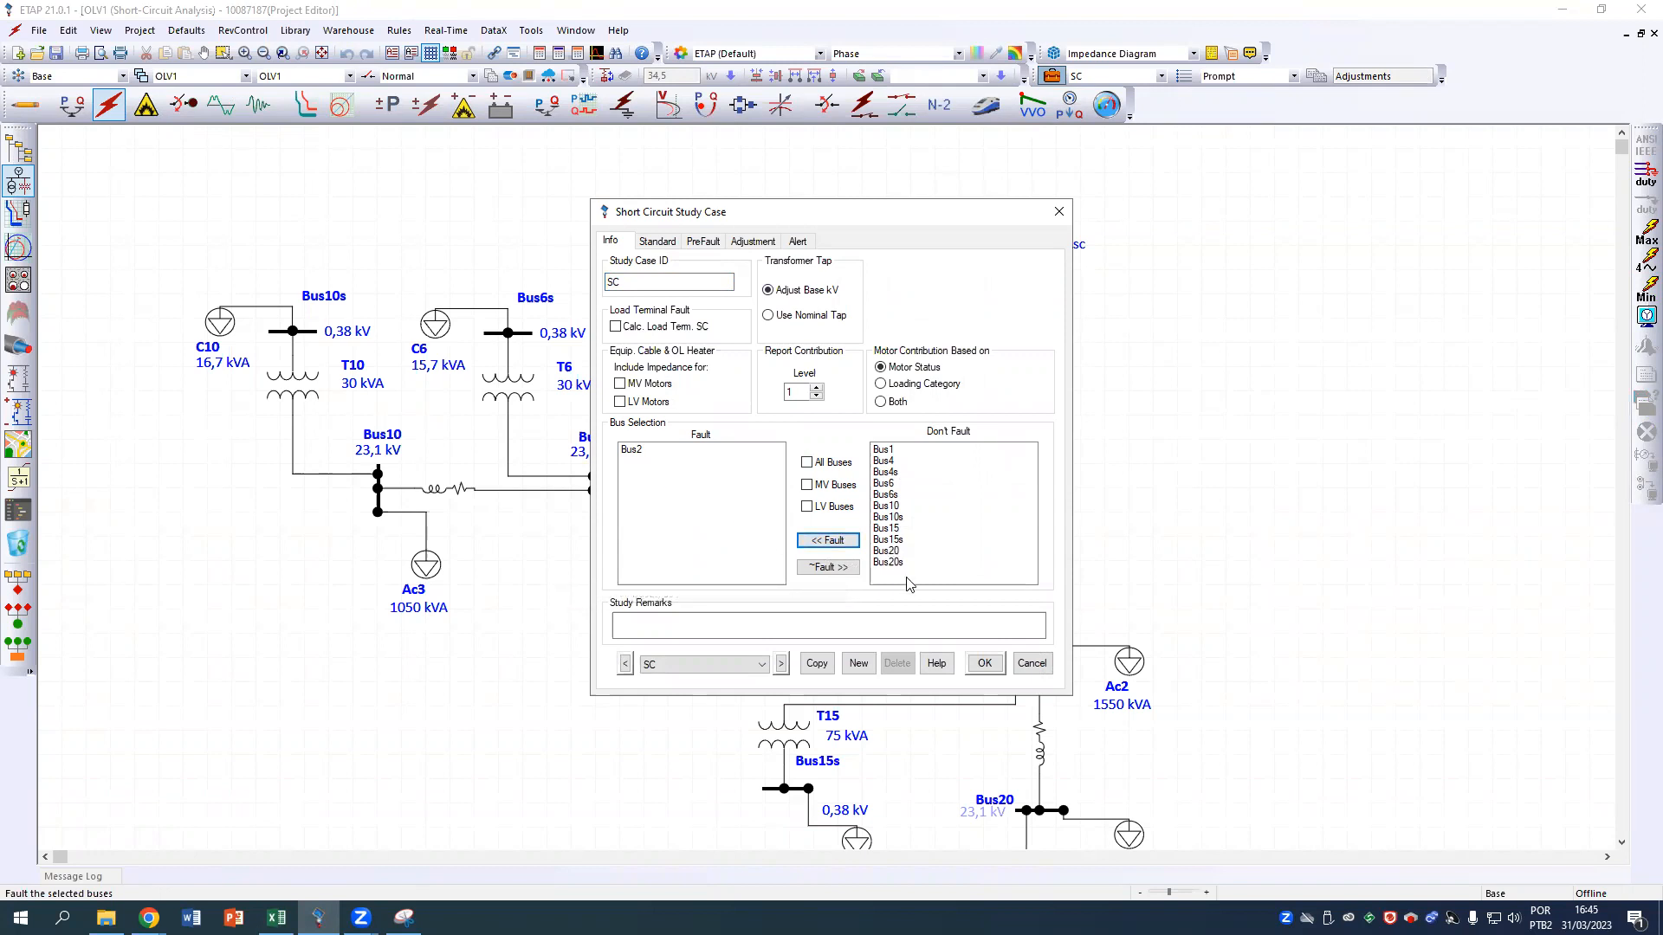
{"action": "left_click", "coordinate": [985, 664]}
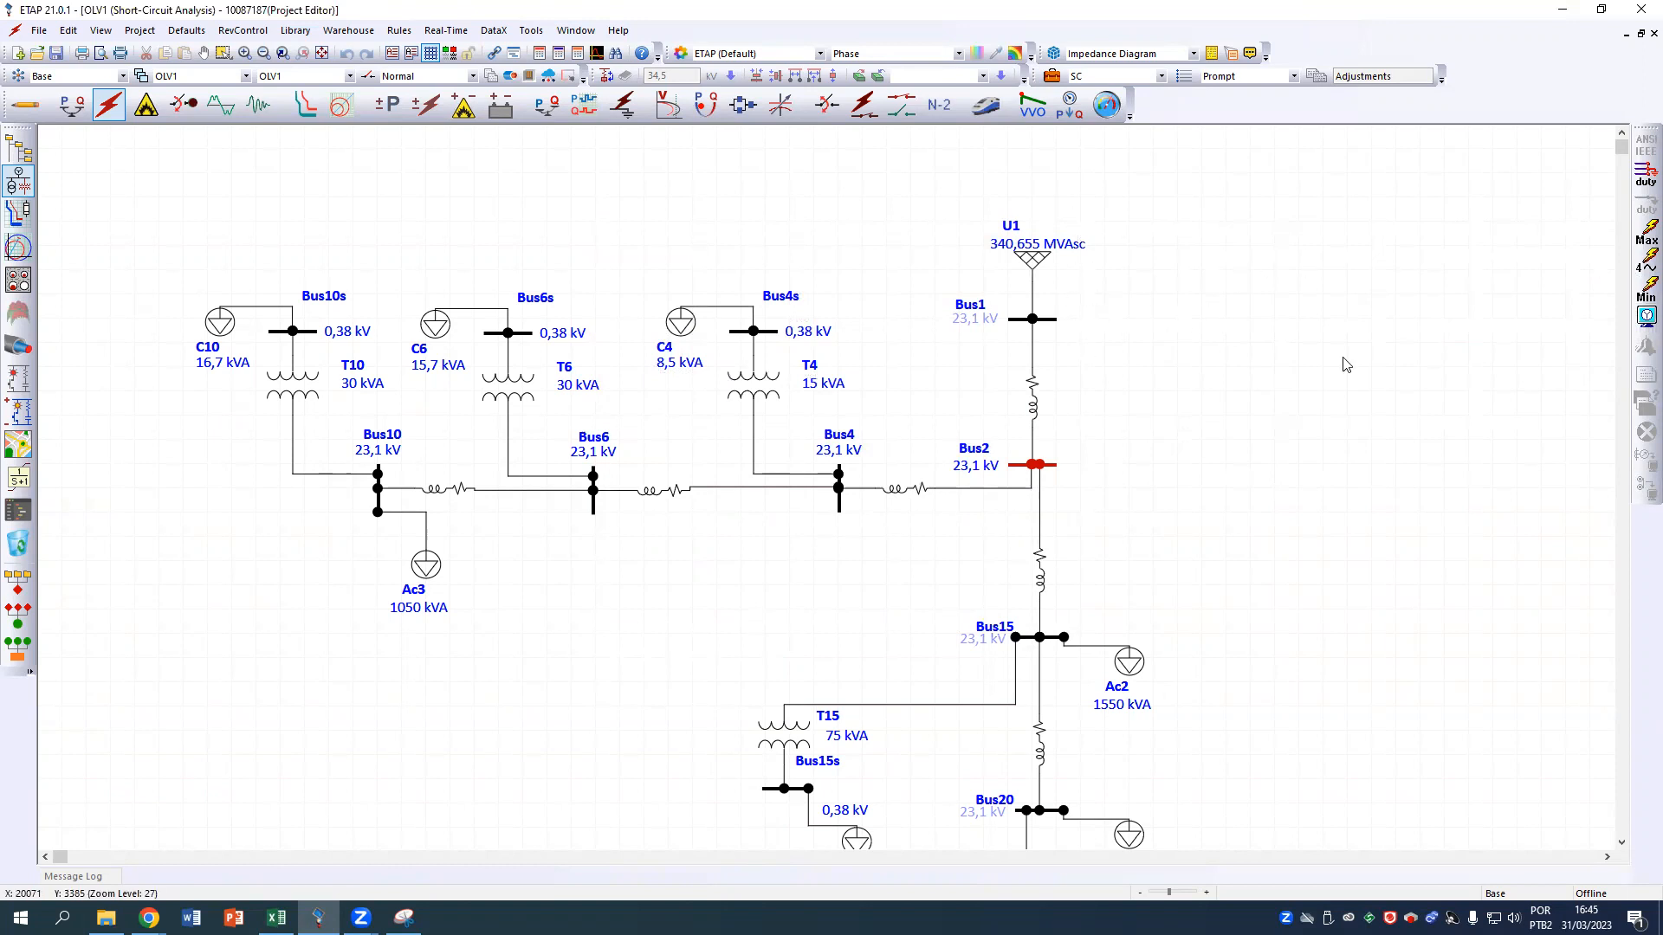
Run the minimum short-circuit study for the Bus2 fault and name its output file CC.
{"action": "left_click", "coordinate": [1639, 293]}
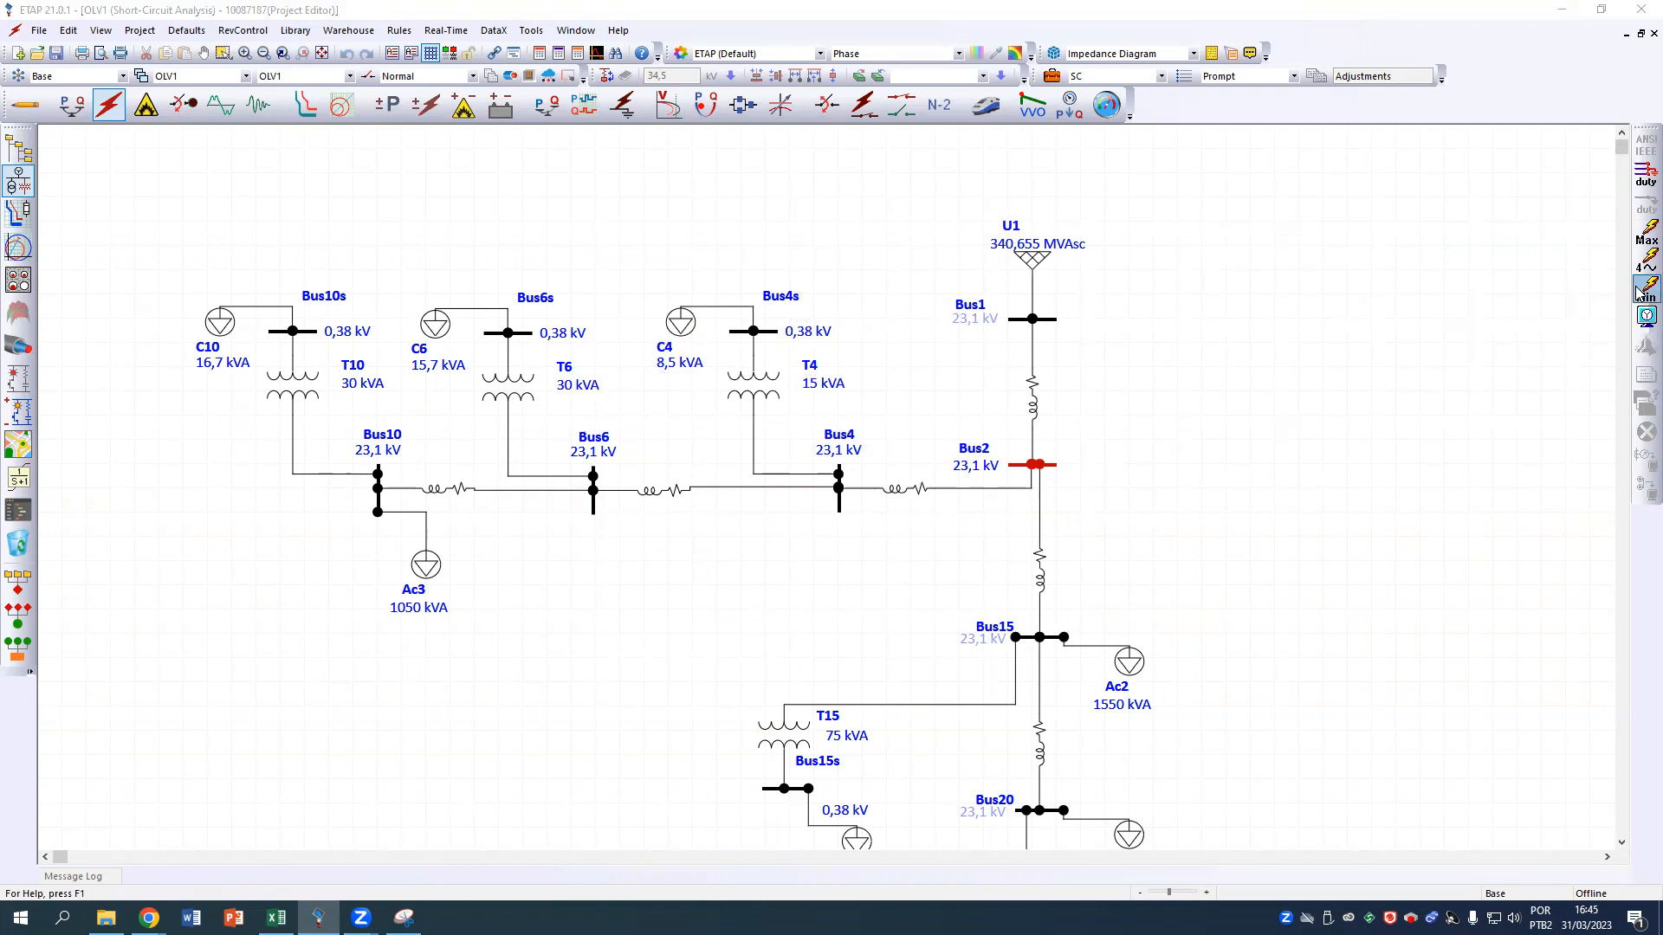
{"action": "type", "text": "CC"}
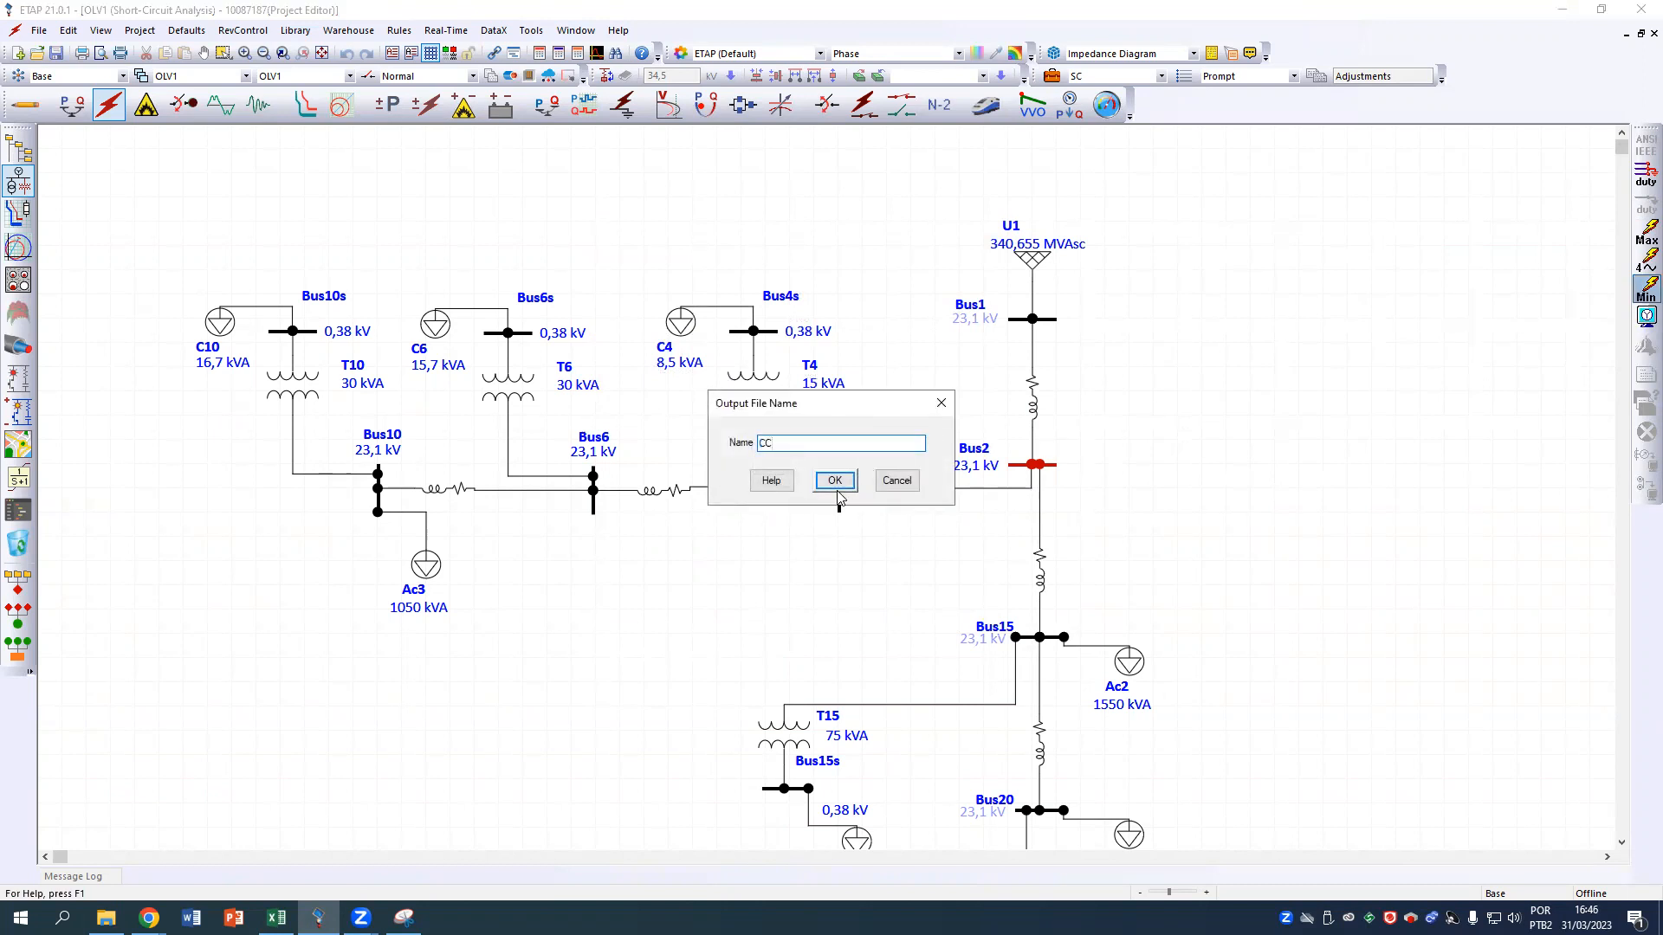
{"action": "left_click", "coordinate": [833, 485]}
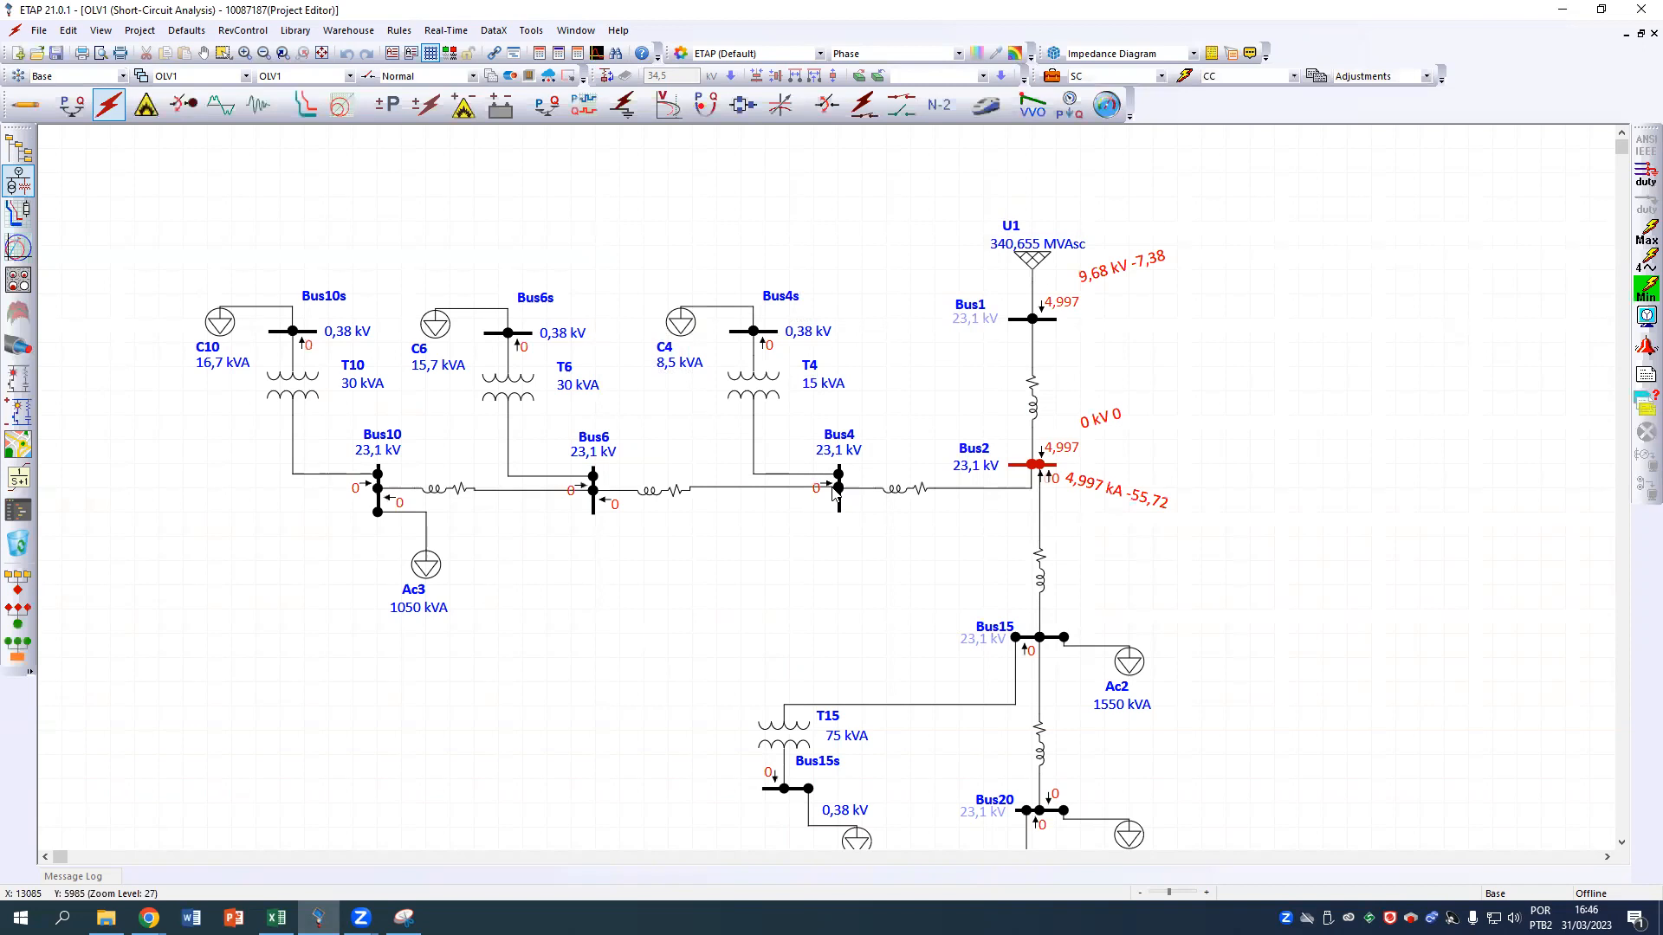
Move the Bus2 voltage label beside its bus and accept the display options with 3-Phase fault results in kV.
{"action": "left_click_drag", "start_coordinate": [1093, 424], "coordinate": [1089, 456]}
{"action": "left_click", "coordinate": [1643, 319]}
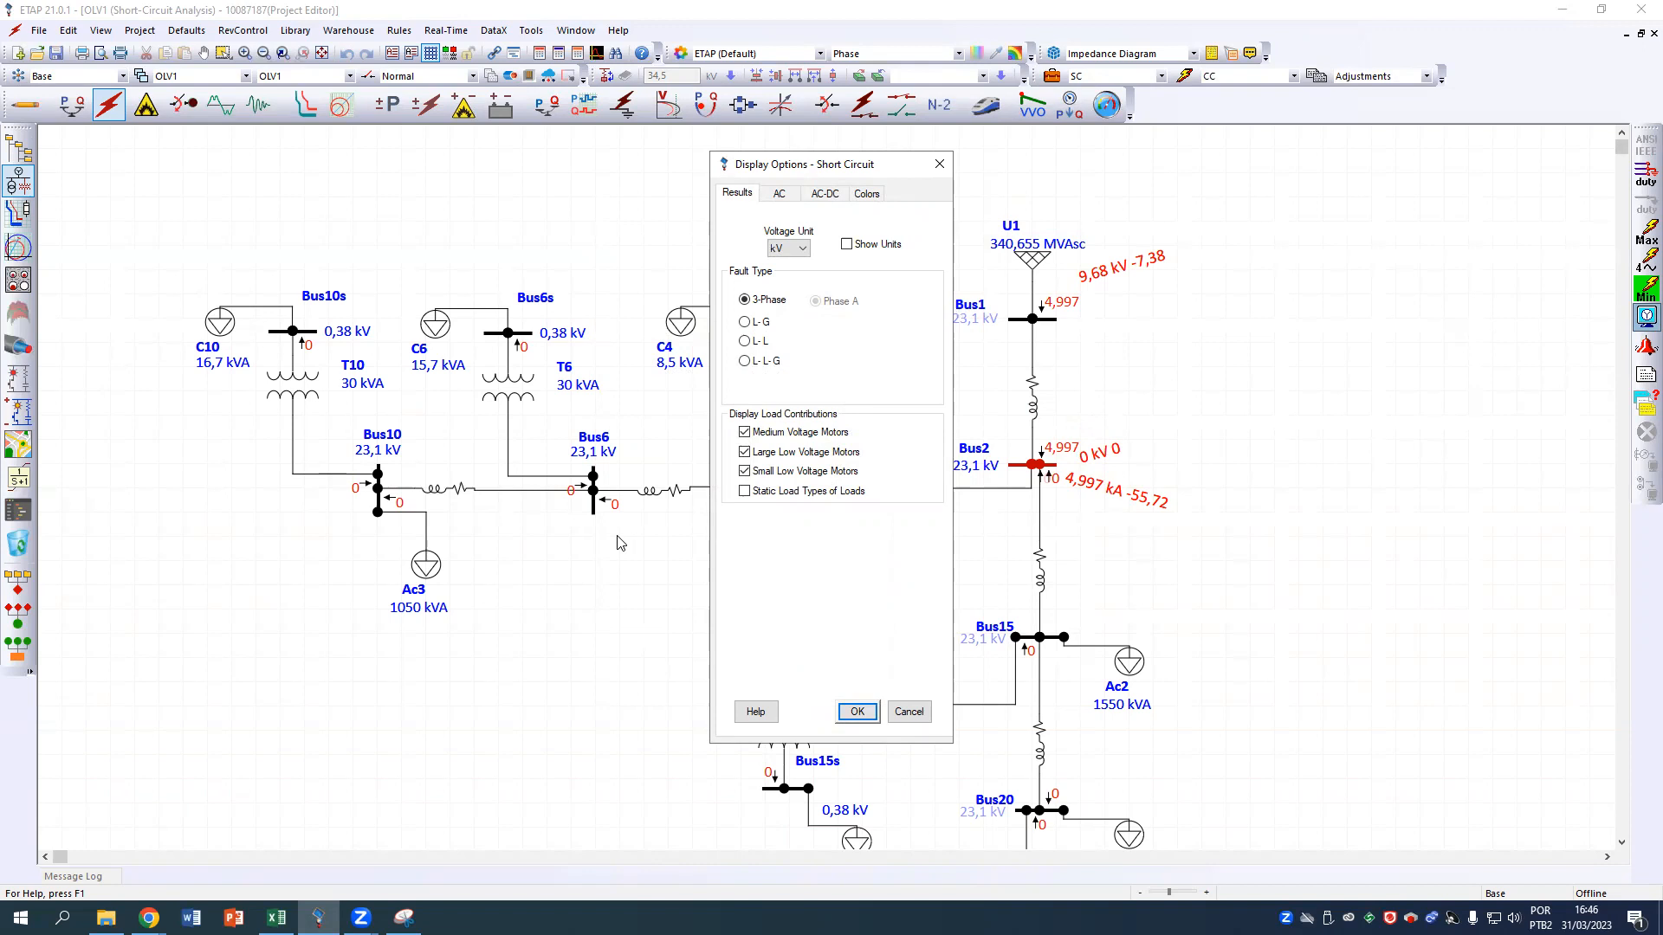
{"action": "left_click", "coordinate": [838, 710]}
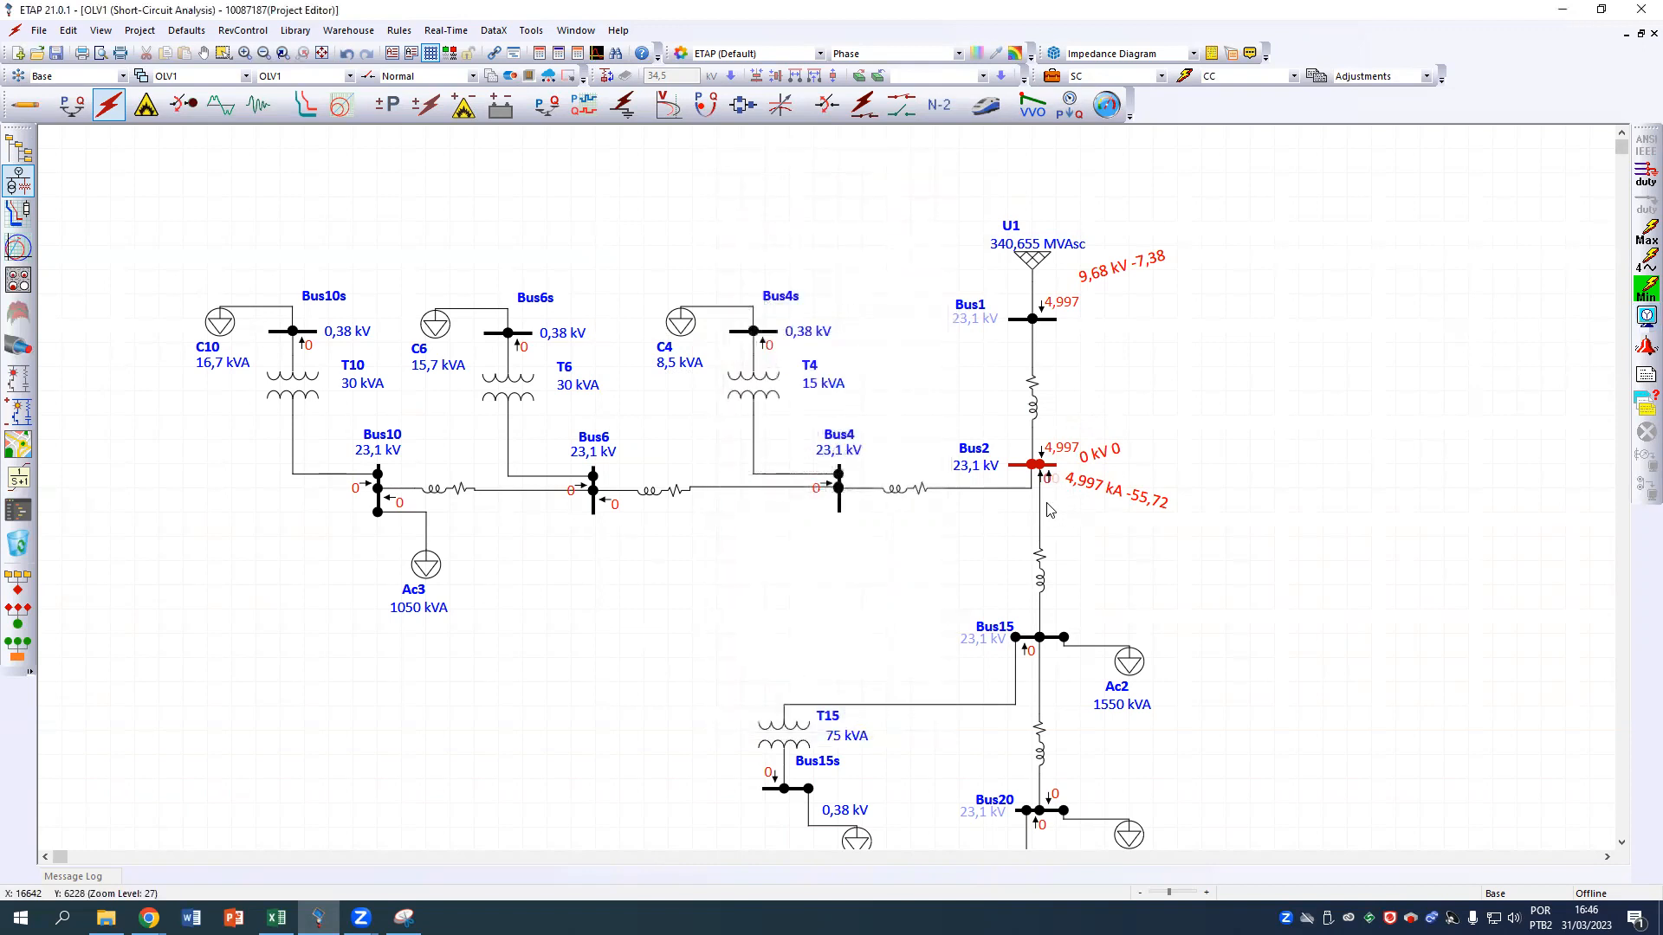
{"action": "scroll", "coordinate": [1050, 509], "scroll_direction": "down", "scroll_amount": 2}
{"action": "scroll", "coordinate": [1050, 509], "scroll_direction": "down", "scroll_amount": 1}
{"action": "scroll", "coordinate": [843, 610], "scroll_direction": "up", "scroll_amount": 2}
Switch to Excel and enter 0 for Bus4s to Bus20s under Bus2 in B3:B7.
{"action": "left_click", "coordinate": [276, 917]}
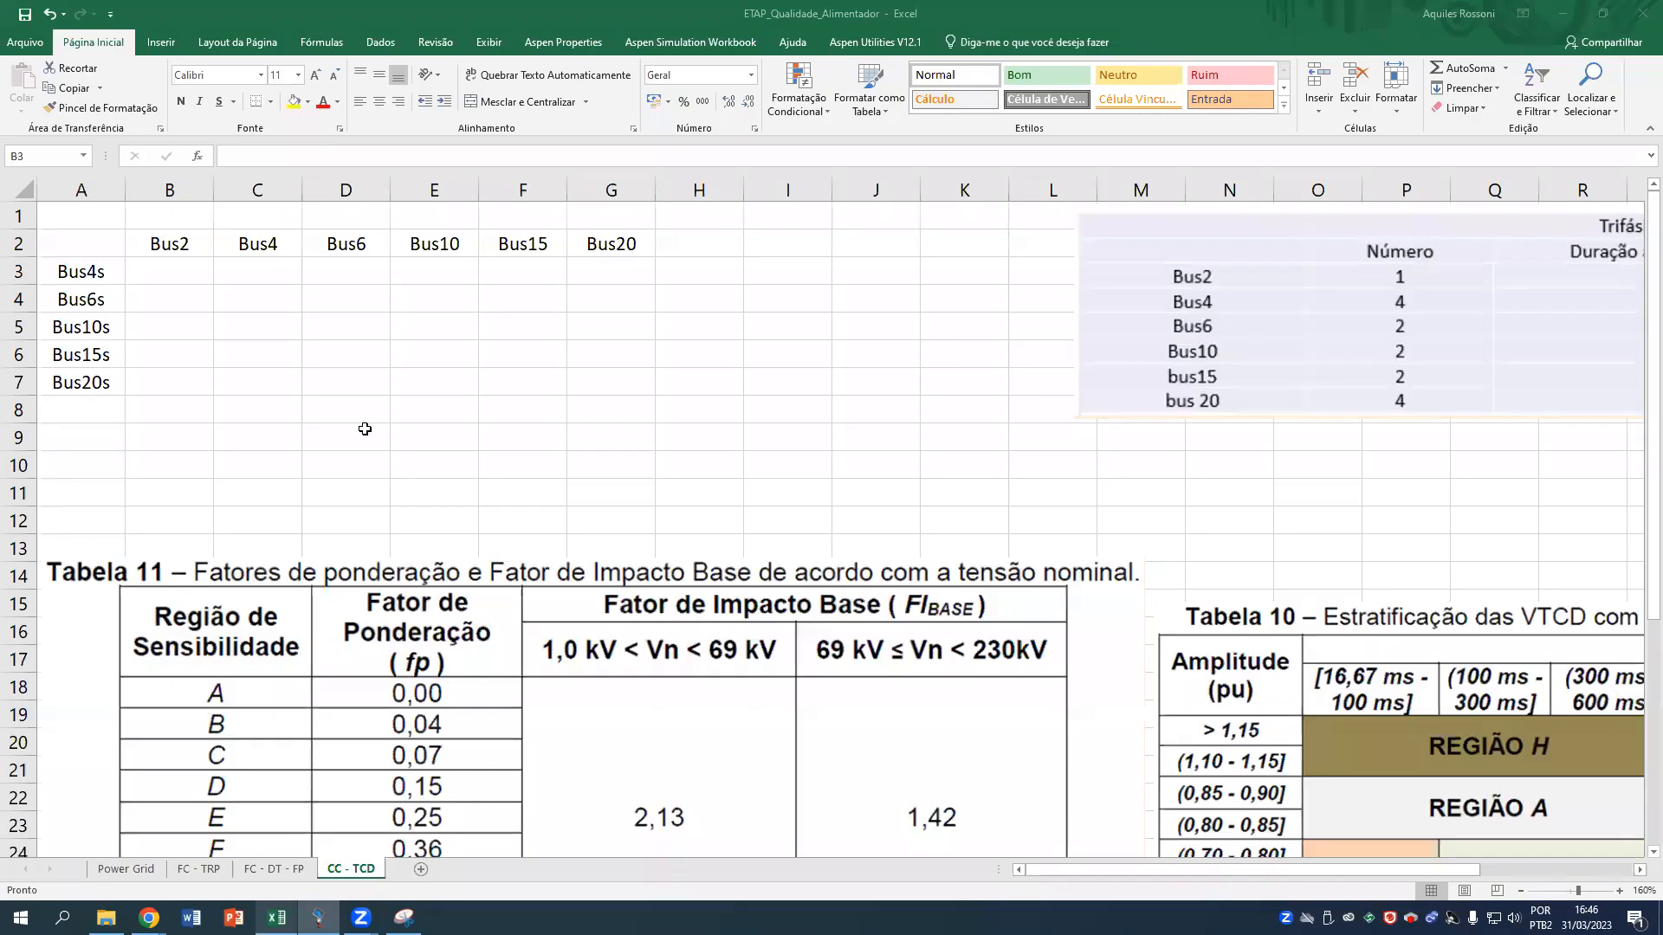
{"action": "type", "text": "0"}
{"action": "key", "text": "Return"}
{"action": "type", "text": "0"}
{"action": "key", "text": "Return"}
{"action": "type", "text": "0"}
{"action": "key", "text": "Return"}
{"action": "type", "text": "0"}
{"action": "key", "text": "Return"}
{"action": "type", "text": "0"}
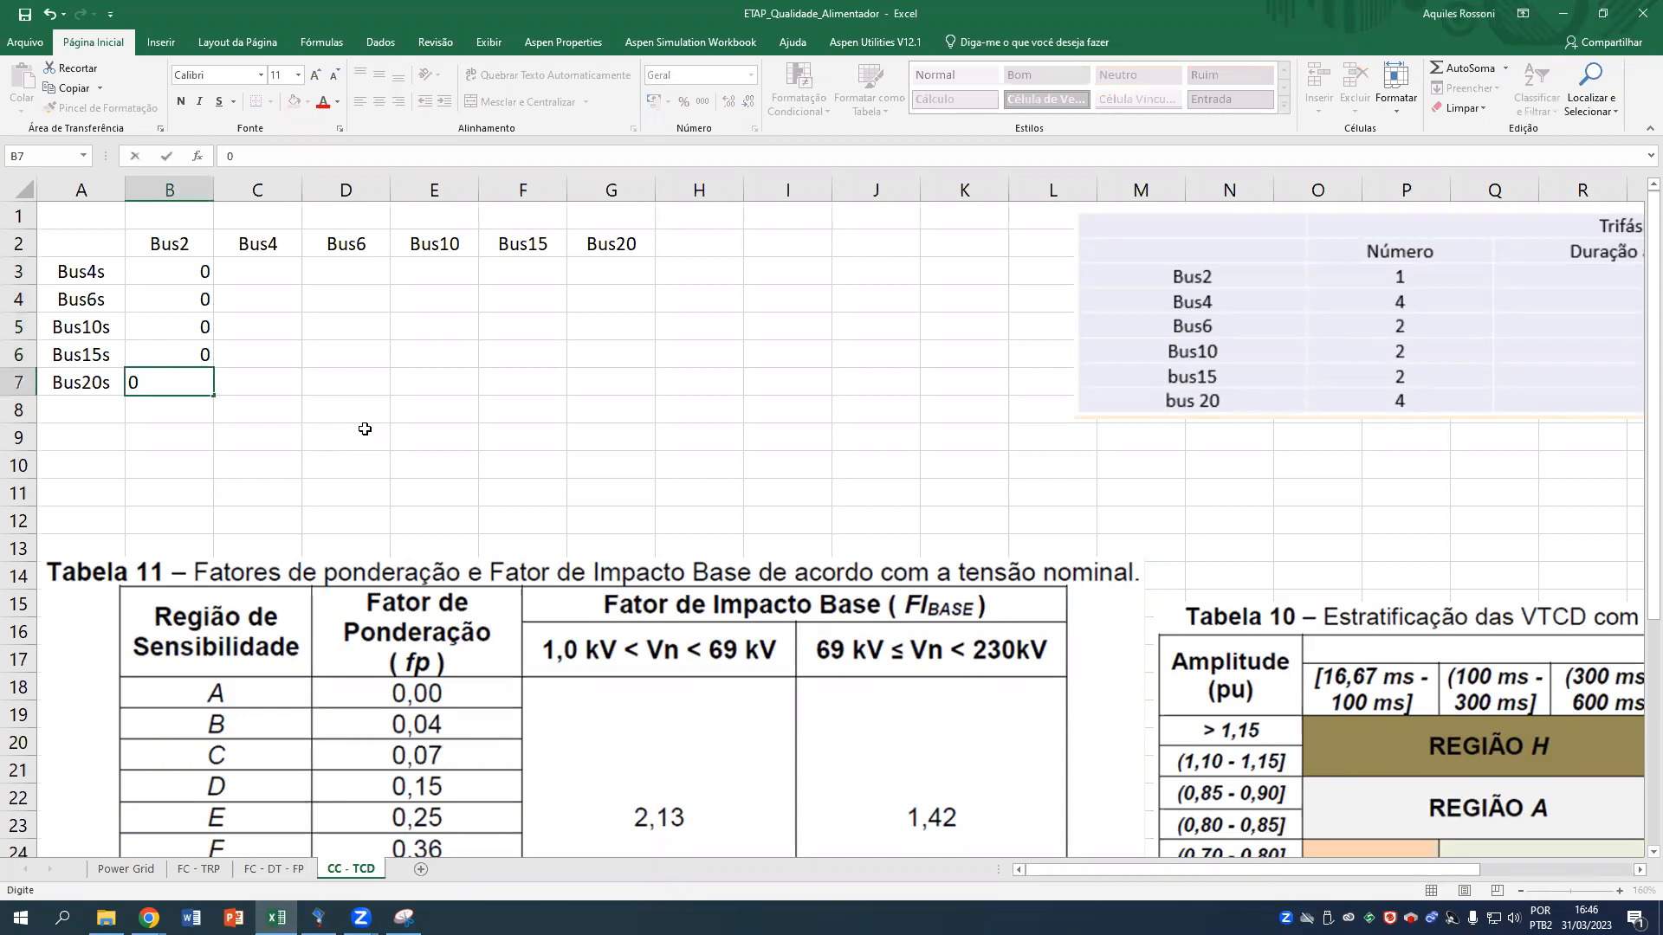
{"action": "key", "text": "Tab"}
Recheck the Bus2 fault results in ETAP, then centre the values in B3:B7 in Excel.
{"action": "left_click", "coordinate": [332, 914]}
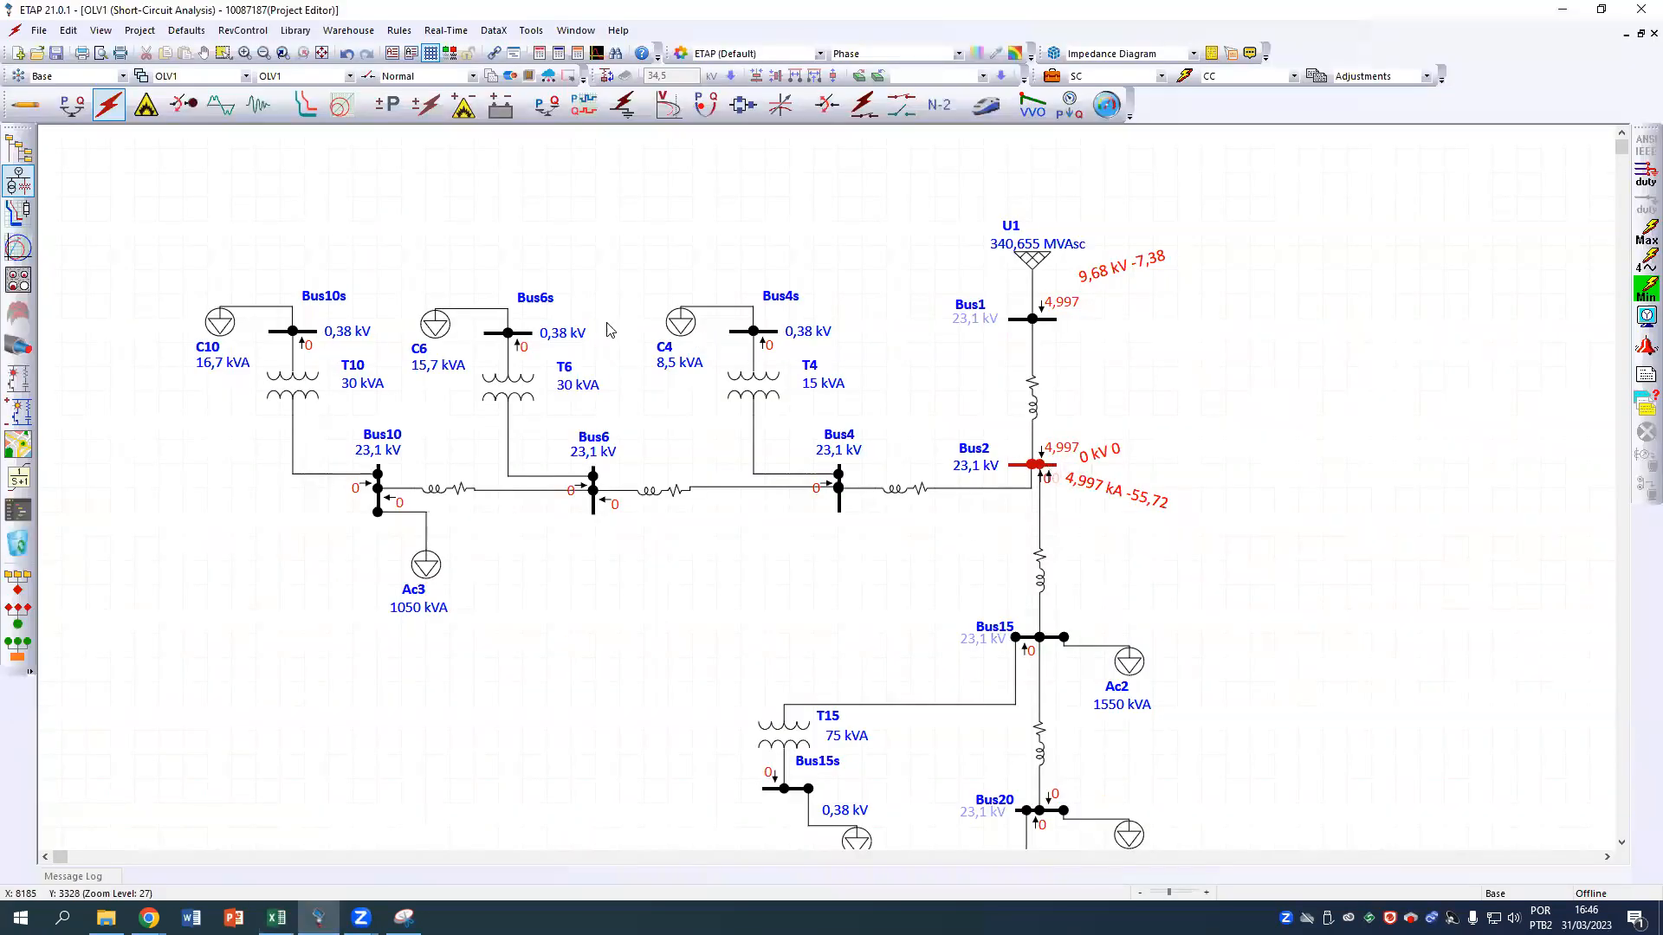
{"action": "left_click", "coordinate": [276, 917]}
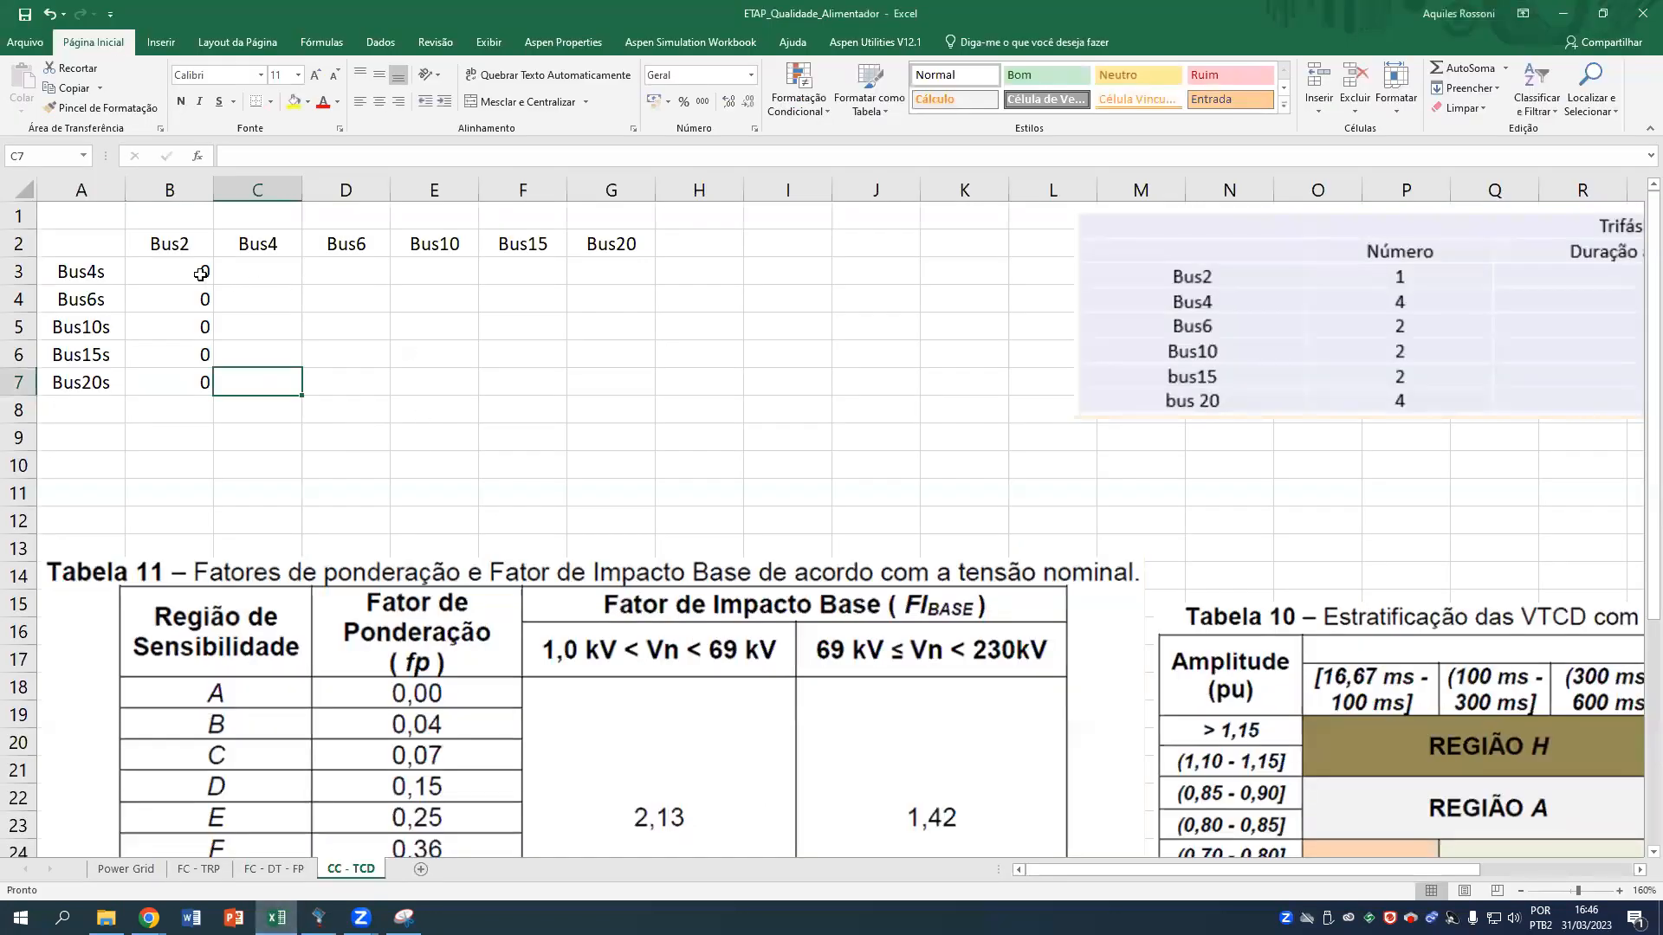
{"action": "left_click_drag", "start_coordinate": [201, 274], "coordinate": [204, 381]}
{"action": "left_click", "coordinate": [379, 101]}
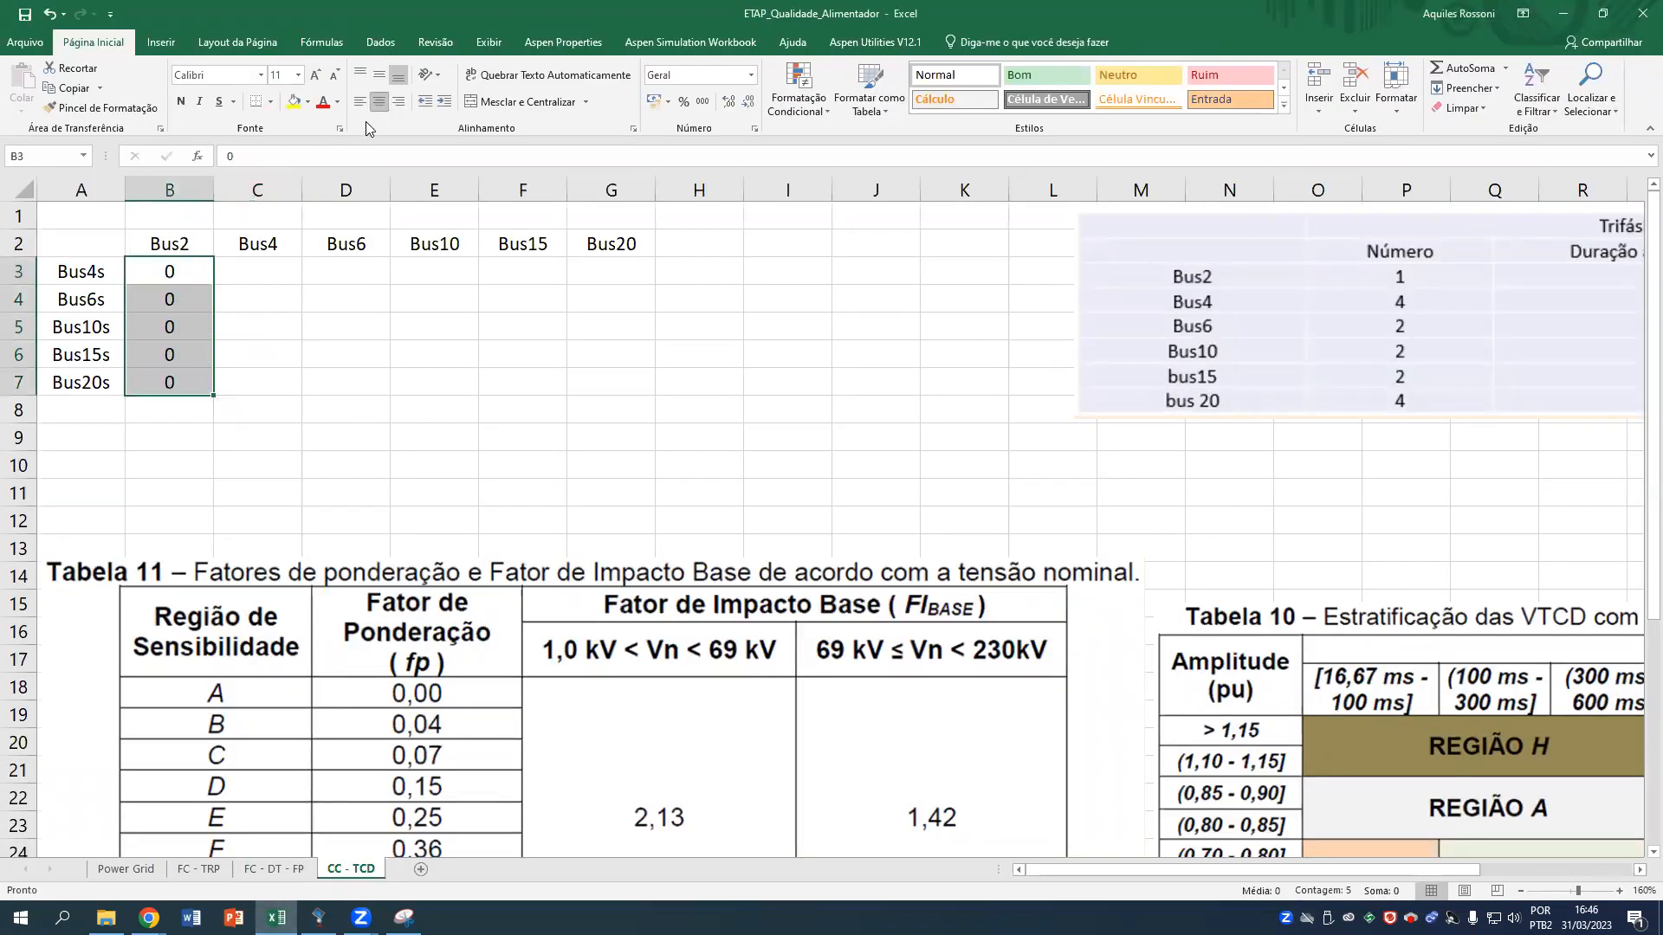
Copy the secondary bus names from A3:A7 to A8:A12.
{"action": "left_click", "coordinate": [260, 270]}
{"action": "left_click", "coordinate": [281, 245]}
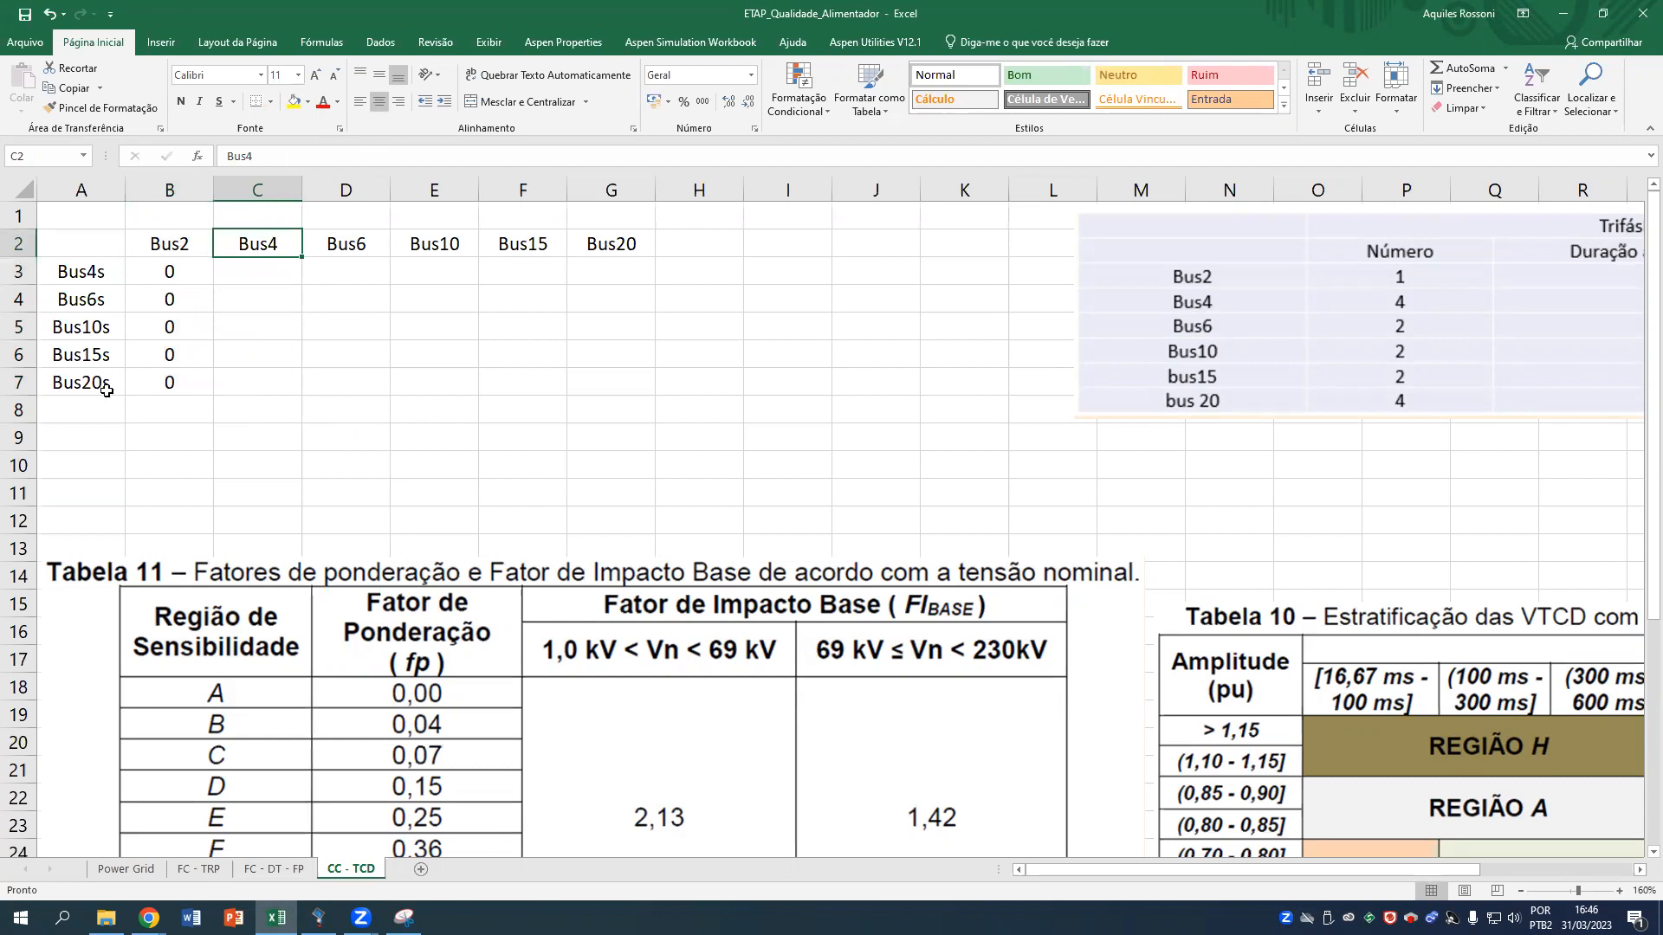
{"action": "left_click_drag", "start_coordinate": [92, 275], "coordinate": [98, 382]}
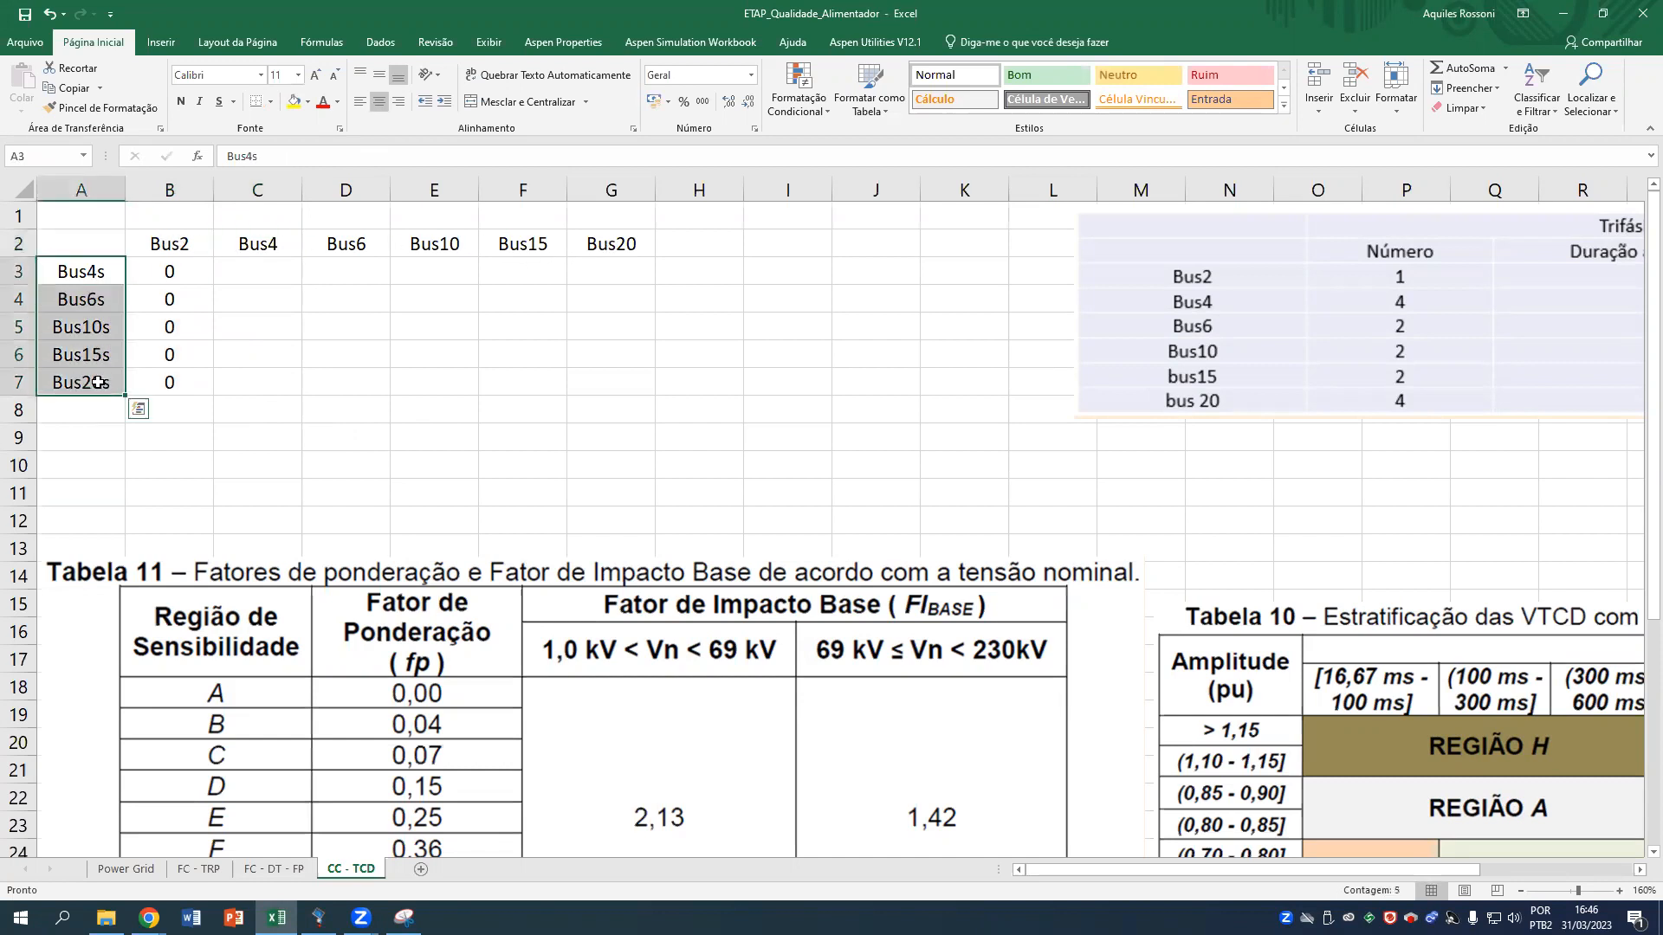
{"action": "key", "text": "ctrl+c"}
{"action": "left_click", "coordinate": [96, 407]}
{"action": "key", "text": "ctrl+v"}
{"action": "key", "text": "Escape"}
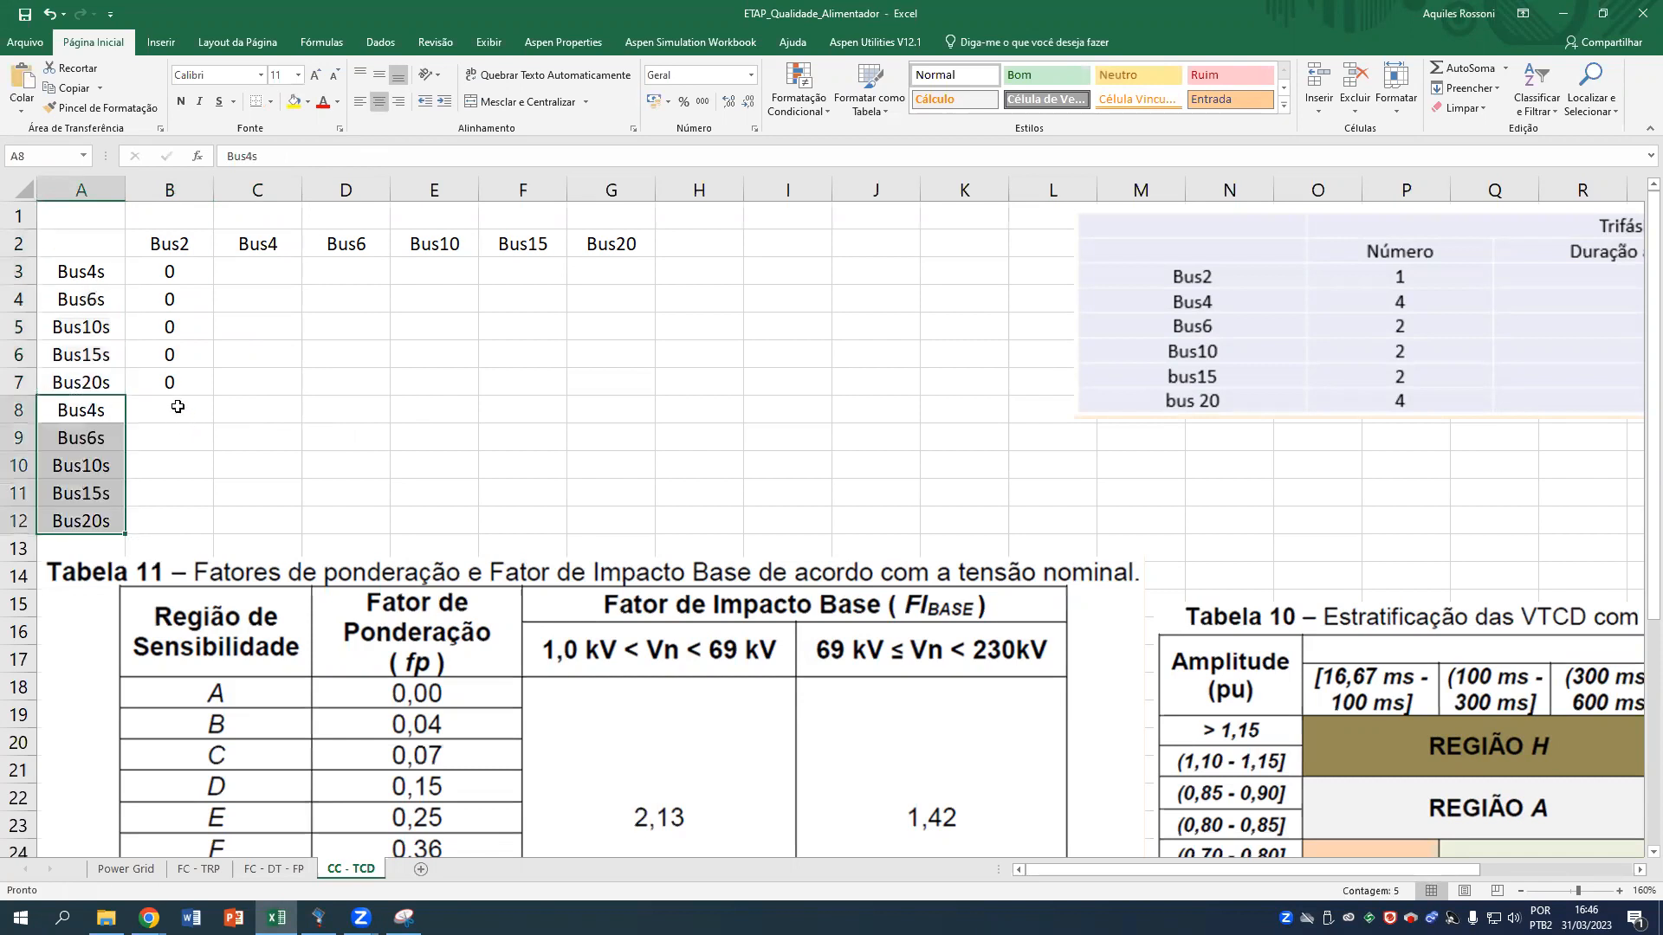
Rearrange the reference images, placing Tabela 10 under the bus rows, Tabela 11 below it and the Trifásico table closer to the data.
{"action": "left_click", "coordinate": [178, 407]}
{"action": "left_click_drag", "start_coordinate": [1215, 622], "coordinate": [372, 431]}
{"action": "left_click_drag", "start_coordinate": [229, 606], "coordinate": [118, 875]}
{"action": "left_click_drag", "start_coordinate": [326, 417], "coordinate": [591, 555]}
{"action": "left_click_drag", "start_coordinate": [765, 534], "coordinate": [257, 582]}
{"action": "left_click_drag", "start_coordinate": [1255, 326], "coordinate": [1051, 341]}
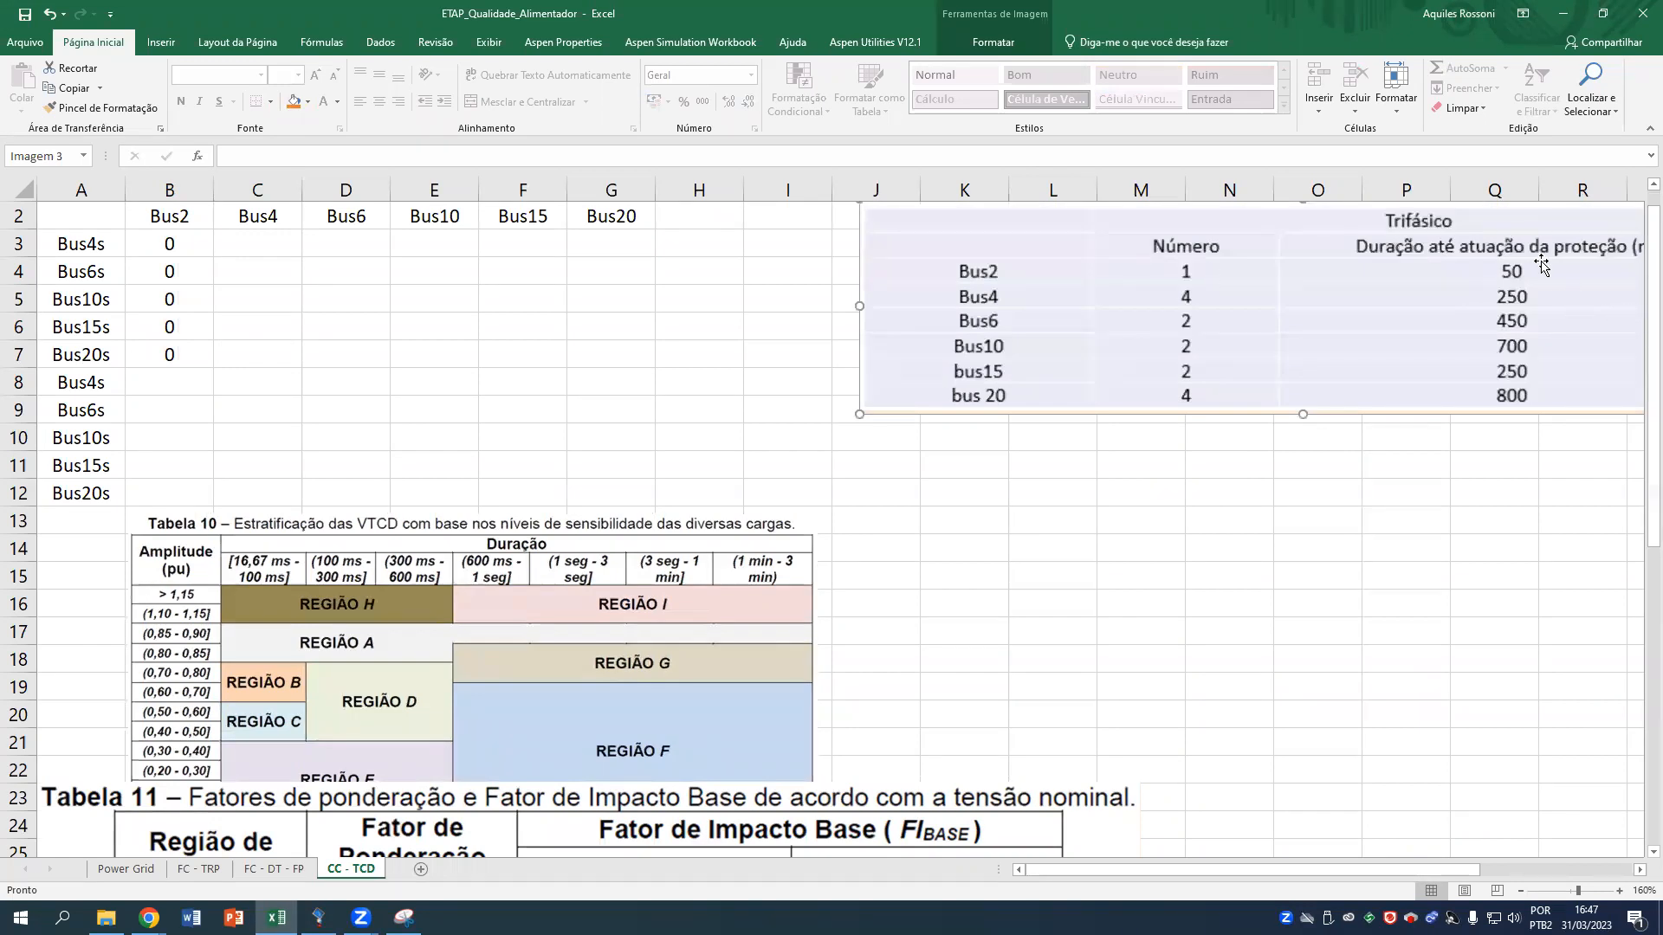
{"action": "left_click", "coordinate": [167, 386]}
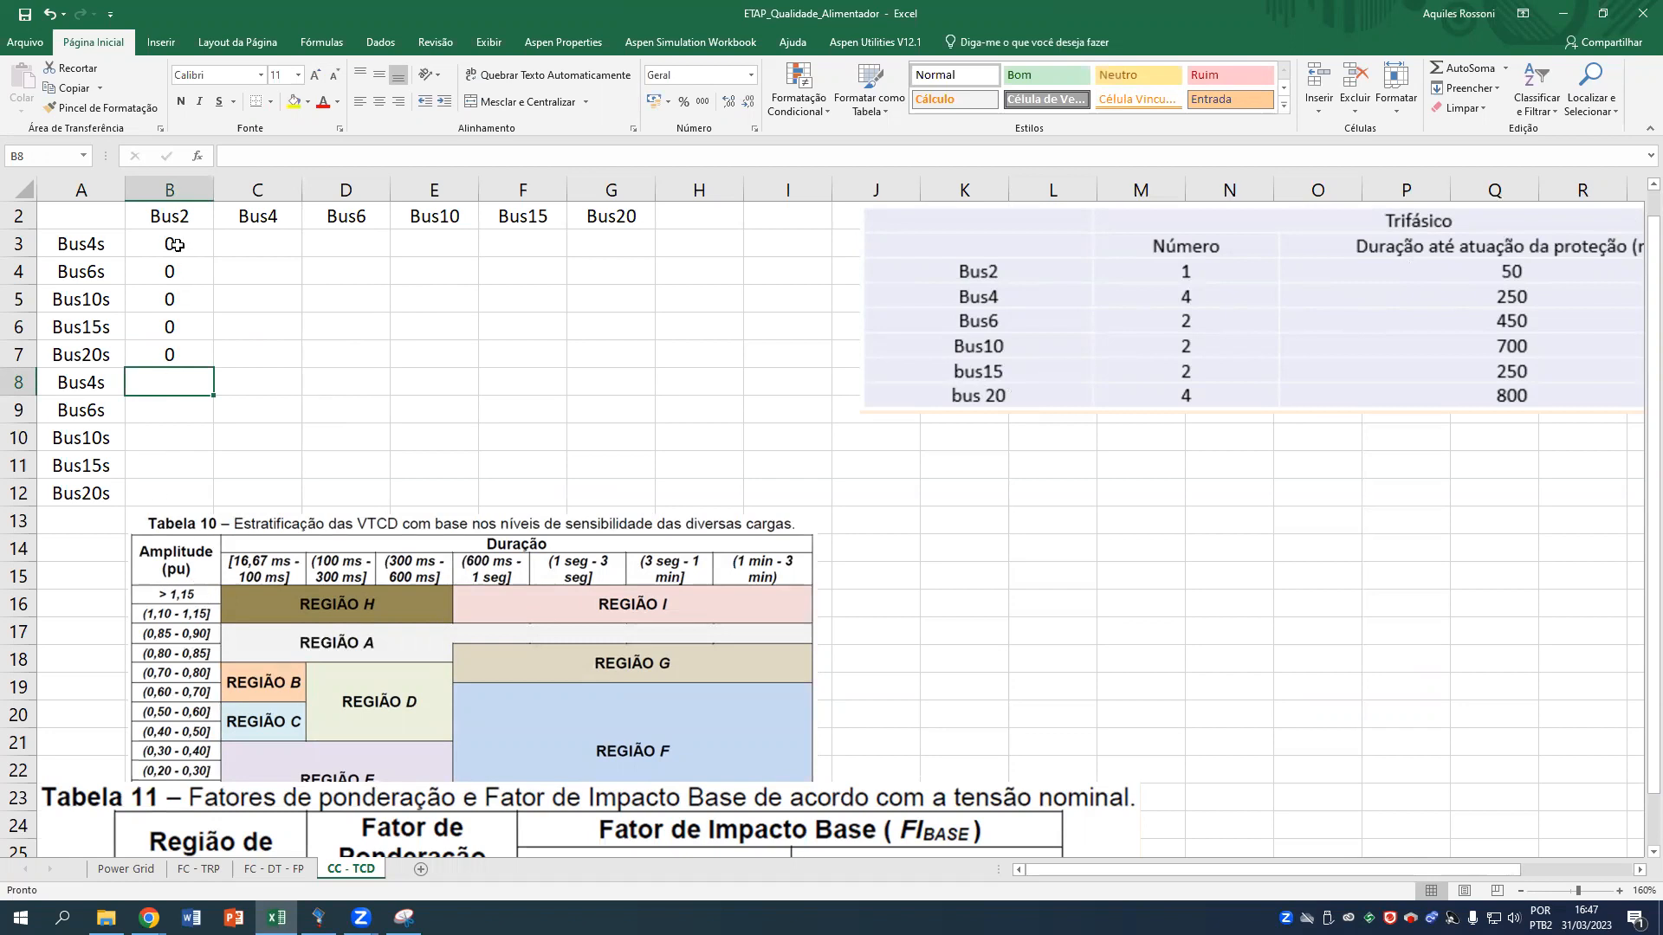
Shrink the Tabela 10 image and place it between the bus rows and Tabela 11 so all its amplitude rows show.
{"action": "left_click_drag", "start_coordinate": [238, 620], "coordinate": [274, 502]}
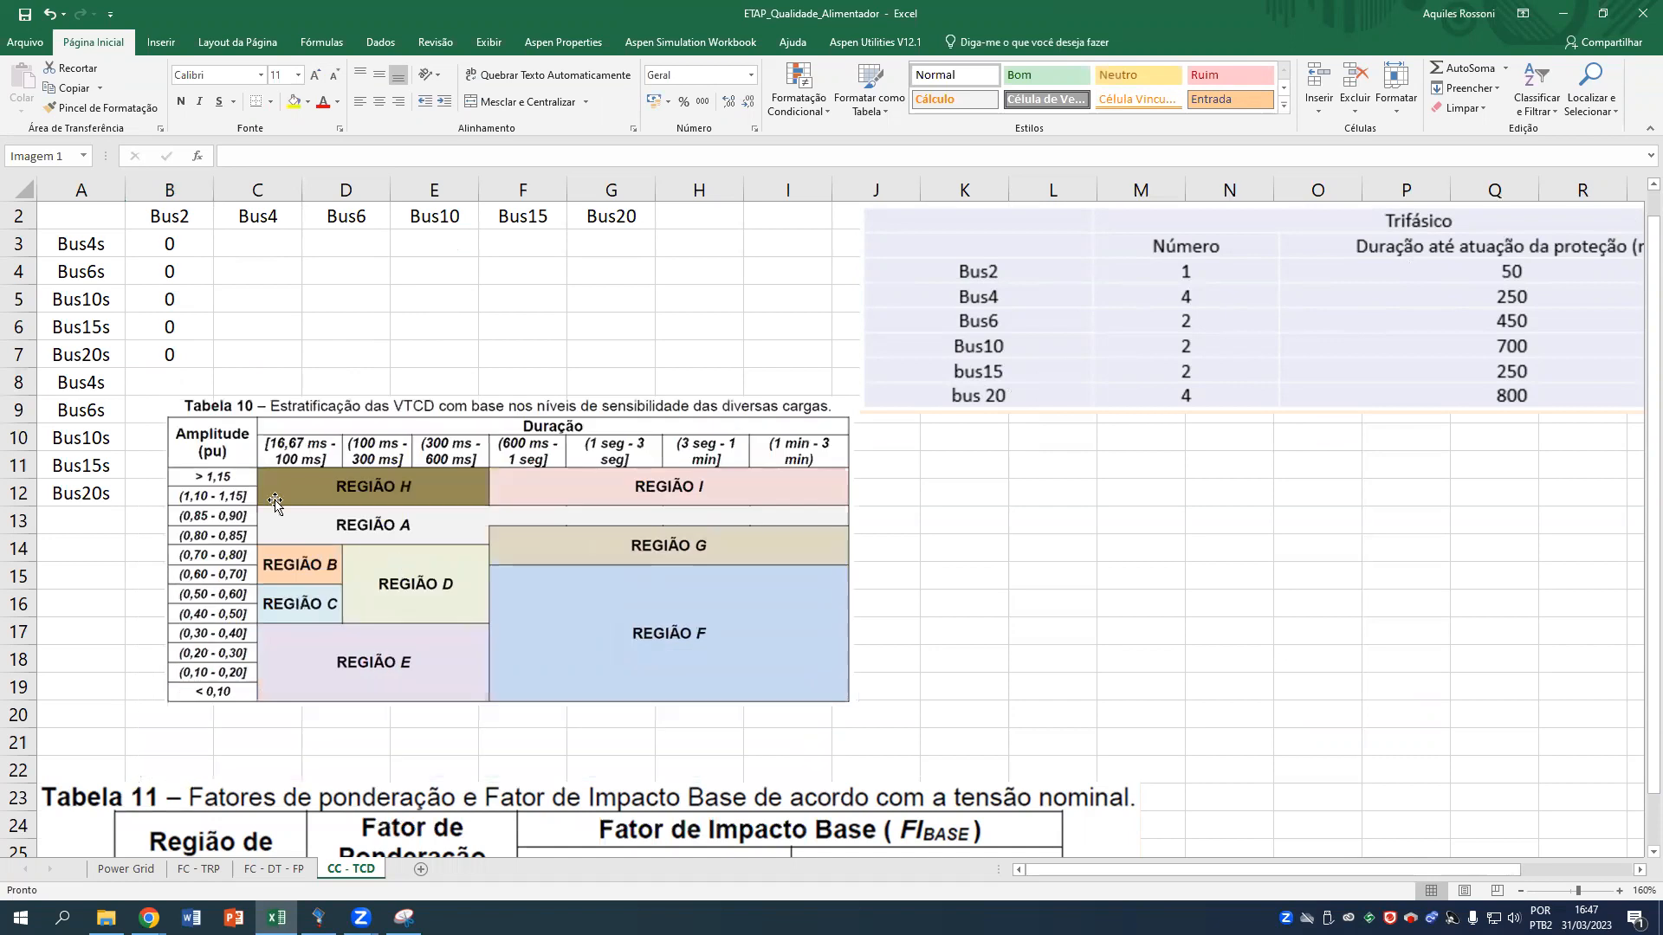
{"action": "left_click_drag", "start_coordinate": [164, 395], "coordinate": [262, 444]}
{"action": "left_click_drag", "start_coordinate": [349, 565], "coordinate": [219, 635]}
{"action": "left_click_drag", "start_coordinate": [338, 718], "coordinate": [337, 731]}
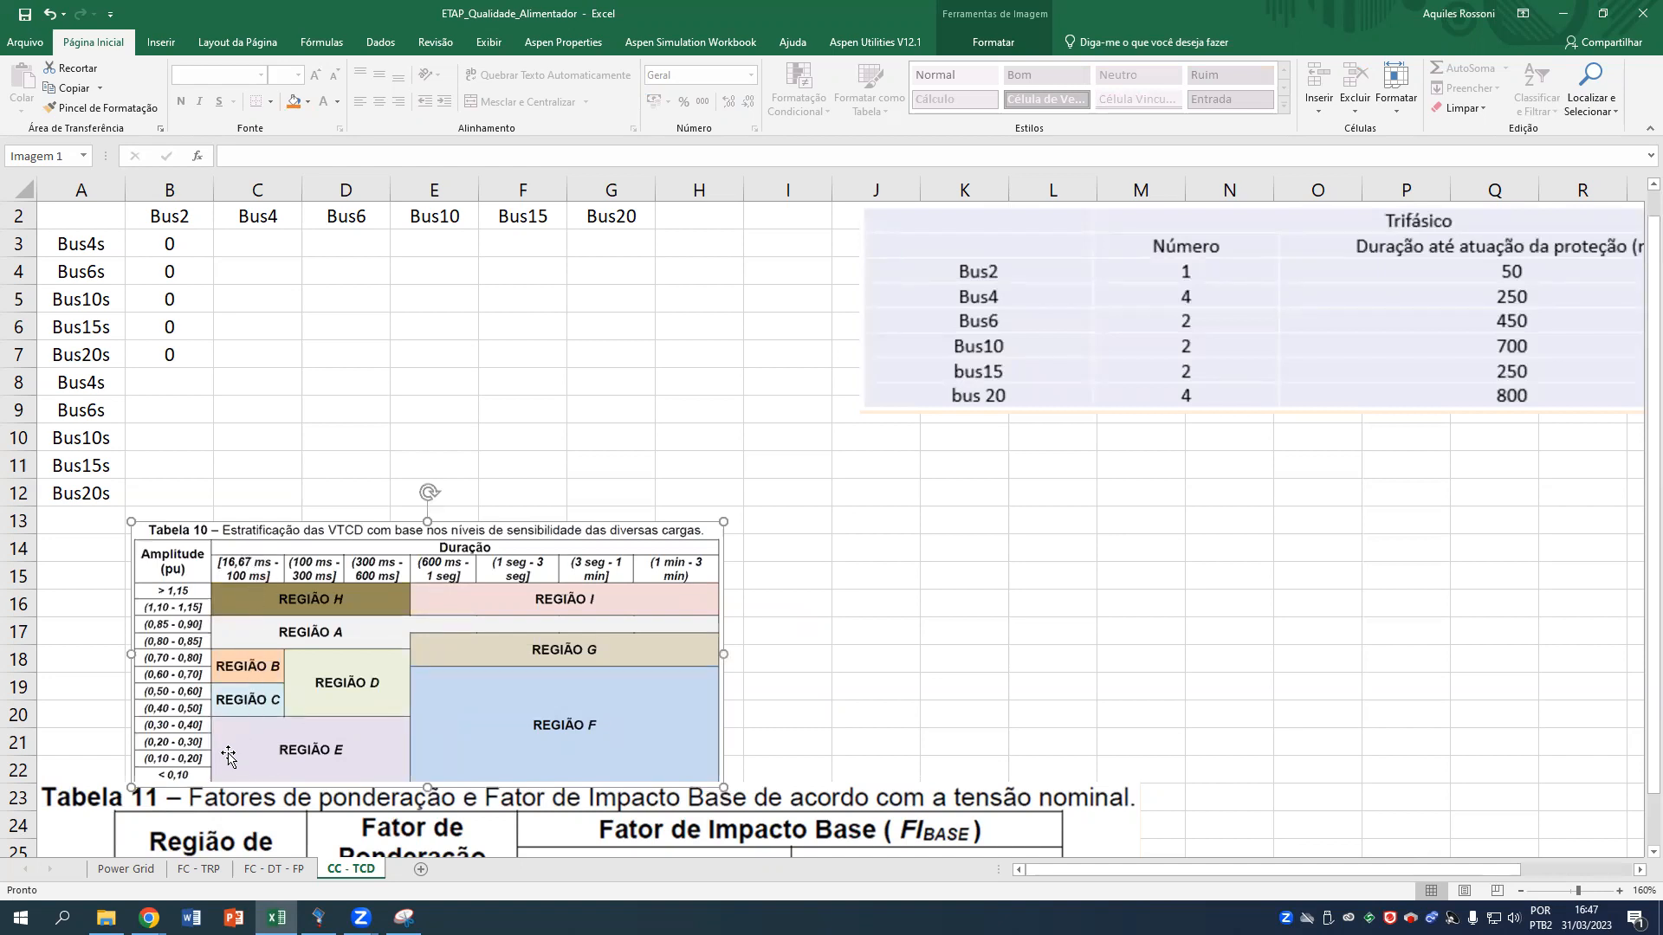
Enter sensitivity region E for Bus4s to Bus20s under Bus2 in B8:B12 and centre the entries.
{"action": "left_click", "coordinate": [174, 387]}
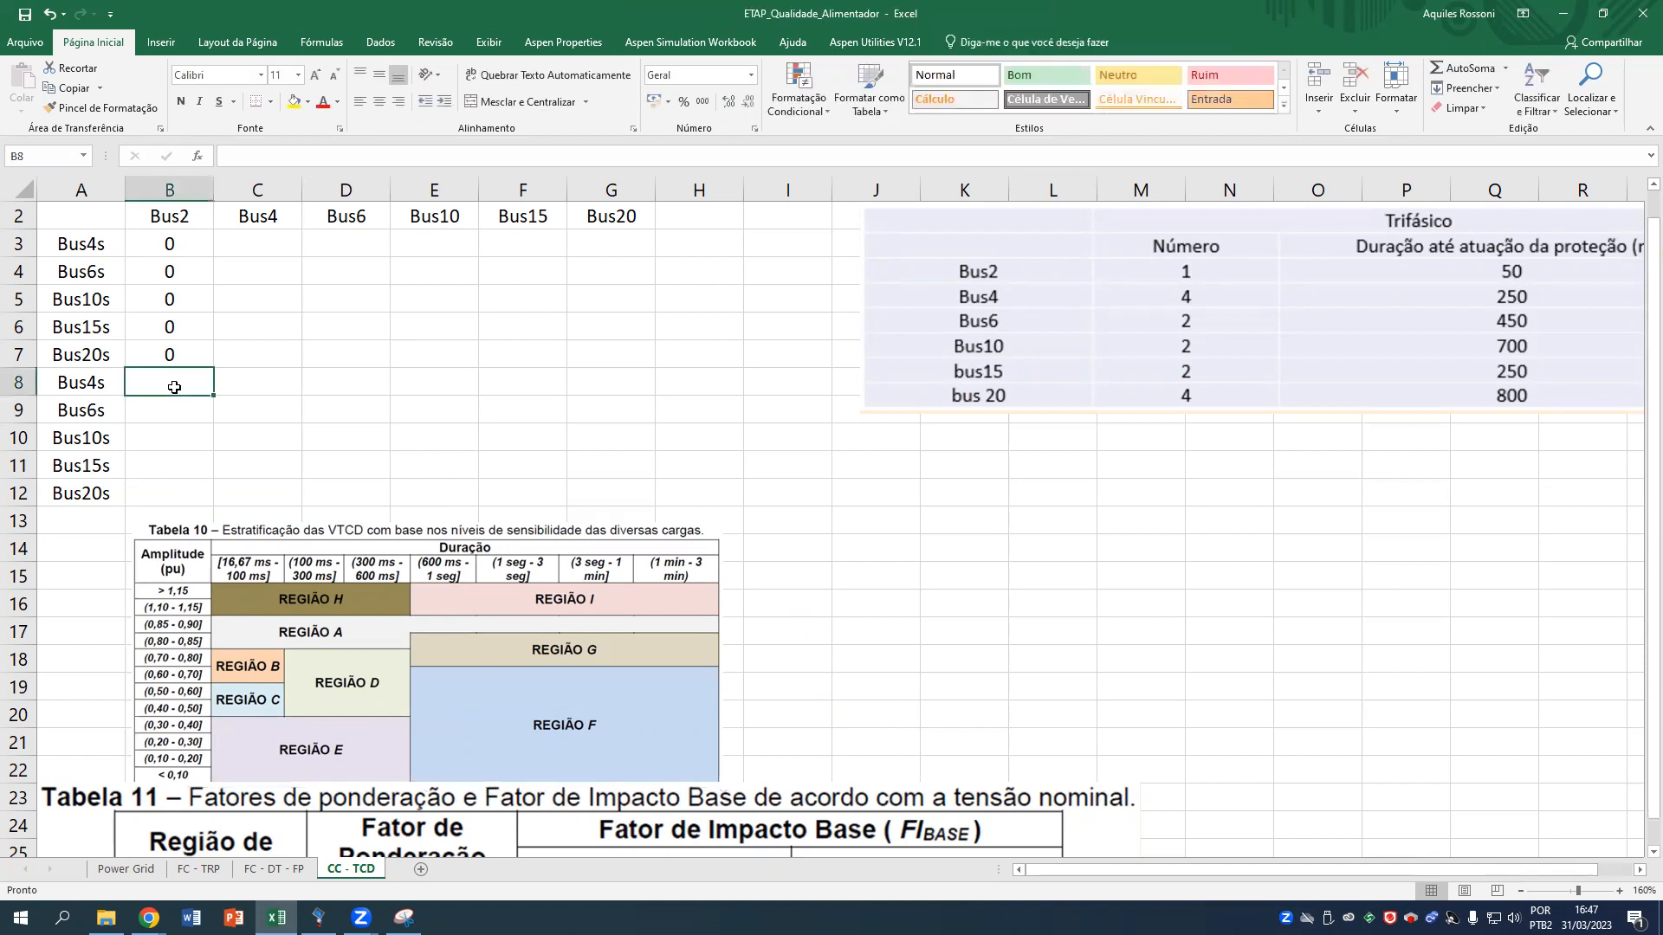
{"action": "type", "text": "E"}
{"action": "key", "text": "Return"}
{"action": "type", "text": "E"}
{"action": "key", "text": "Return"}
{"action": "type", "text": "E"}
{"action": "key", "text": "Return"}
{"action": "type", "text": "E"}
{"action": "key", "text": "Return"}
{"action": "type", "text": "E"}
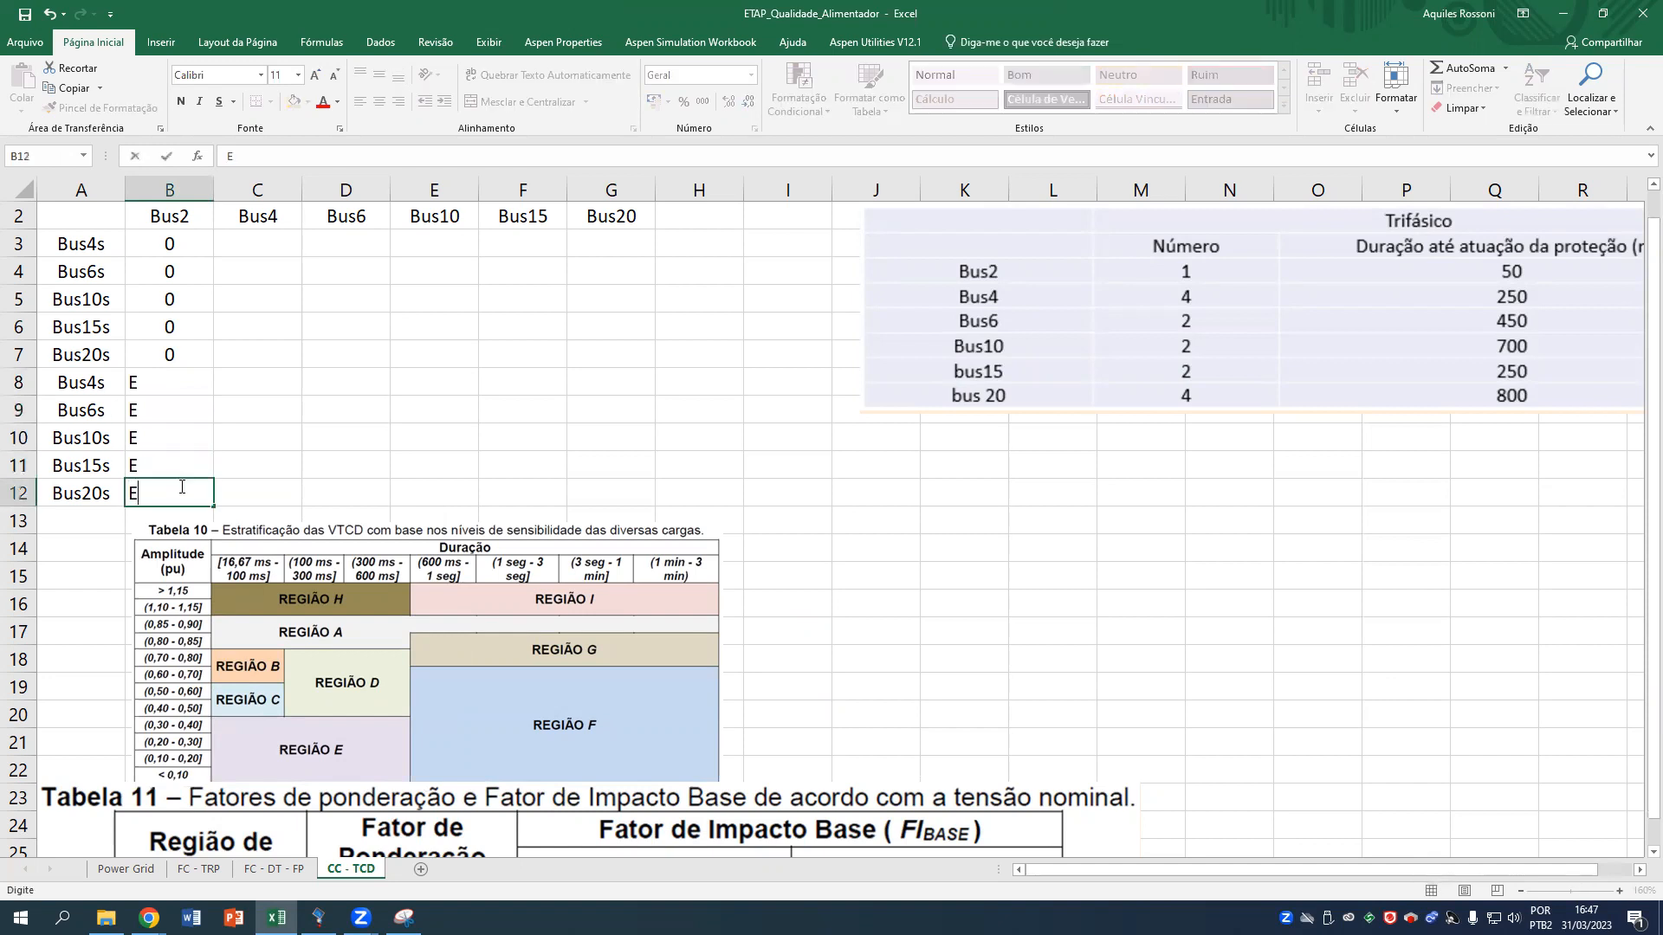
{"action": "left_click", "coordinate": [179, 394], "text": "shift"}
{"action": "left_click", "coordinate": [378, 101]}
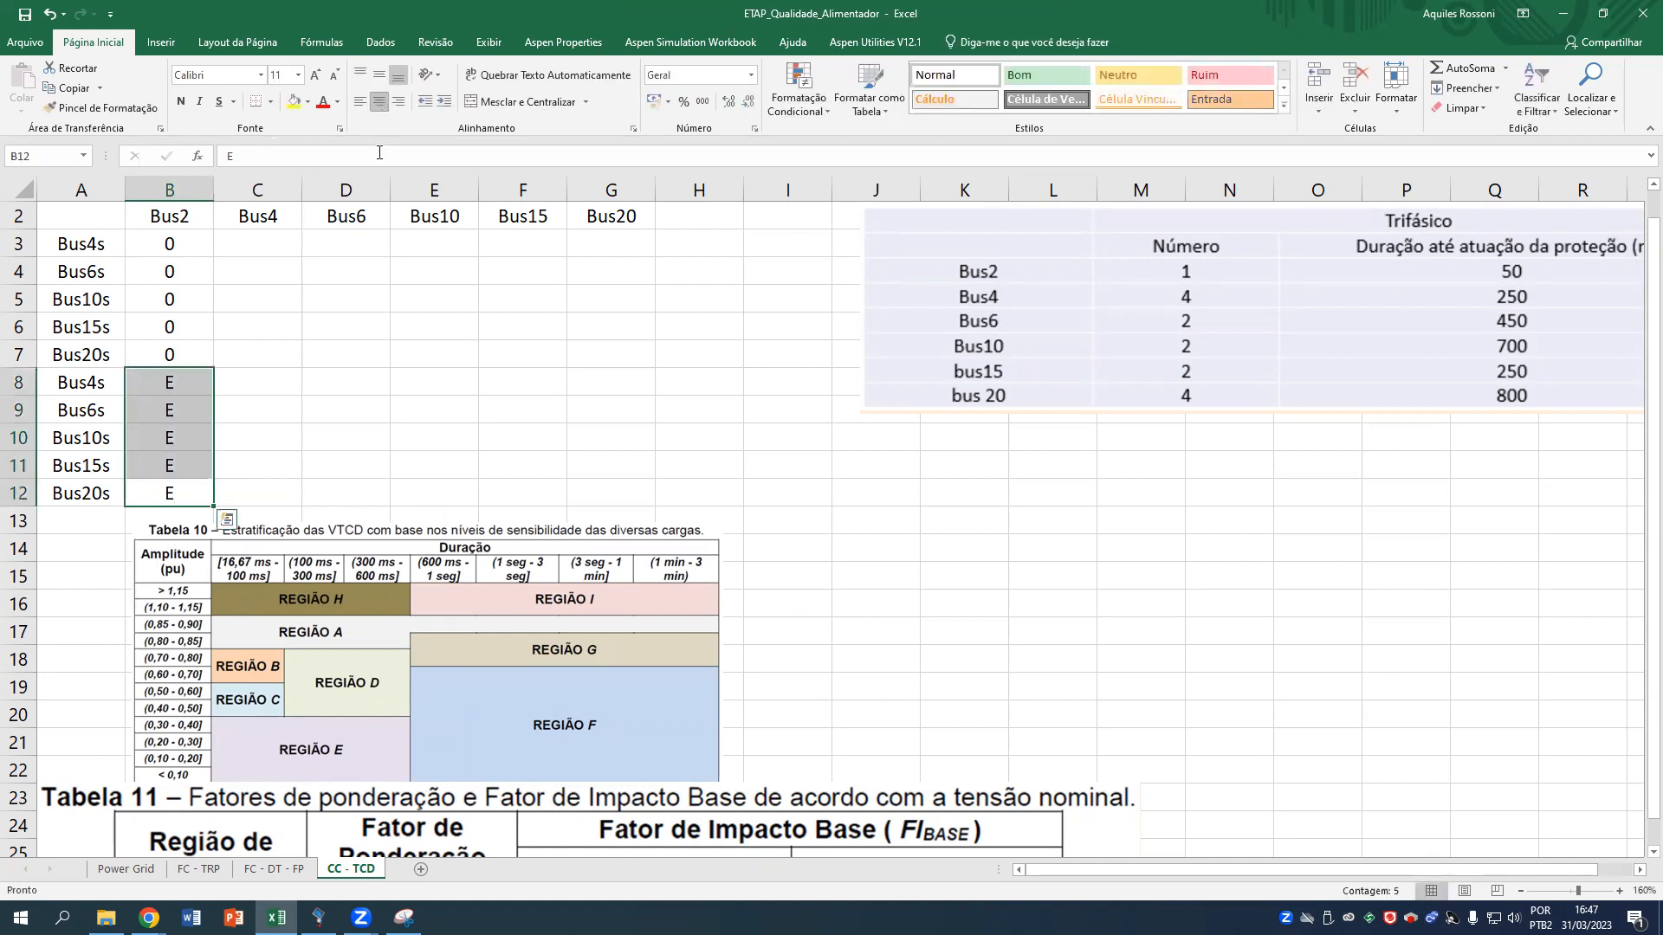
In ETAP, replace Bus2 with Bus4 as the faulted bus in study case SC, run the minimum short-circuit study, and return to Excel.
{"action": "left_click", "coordinate": [347, 243]}
{"action": "left_click", "coordinate": [276, 237]}
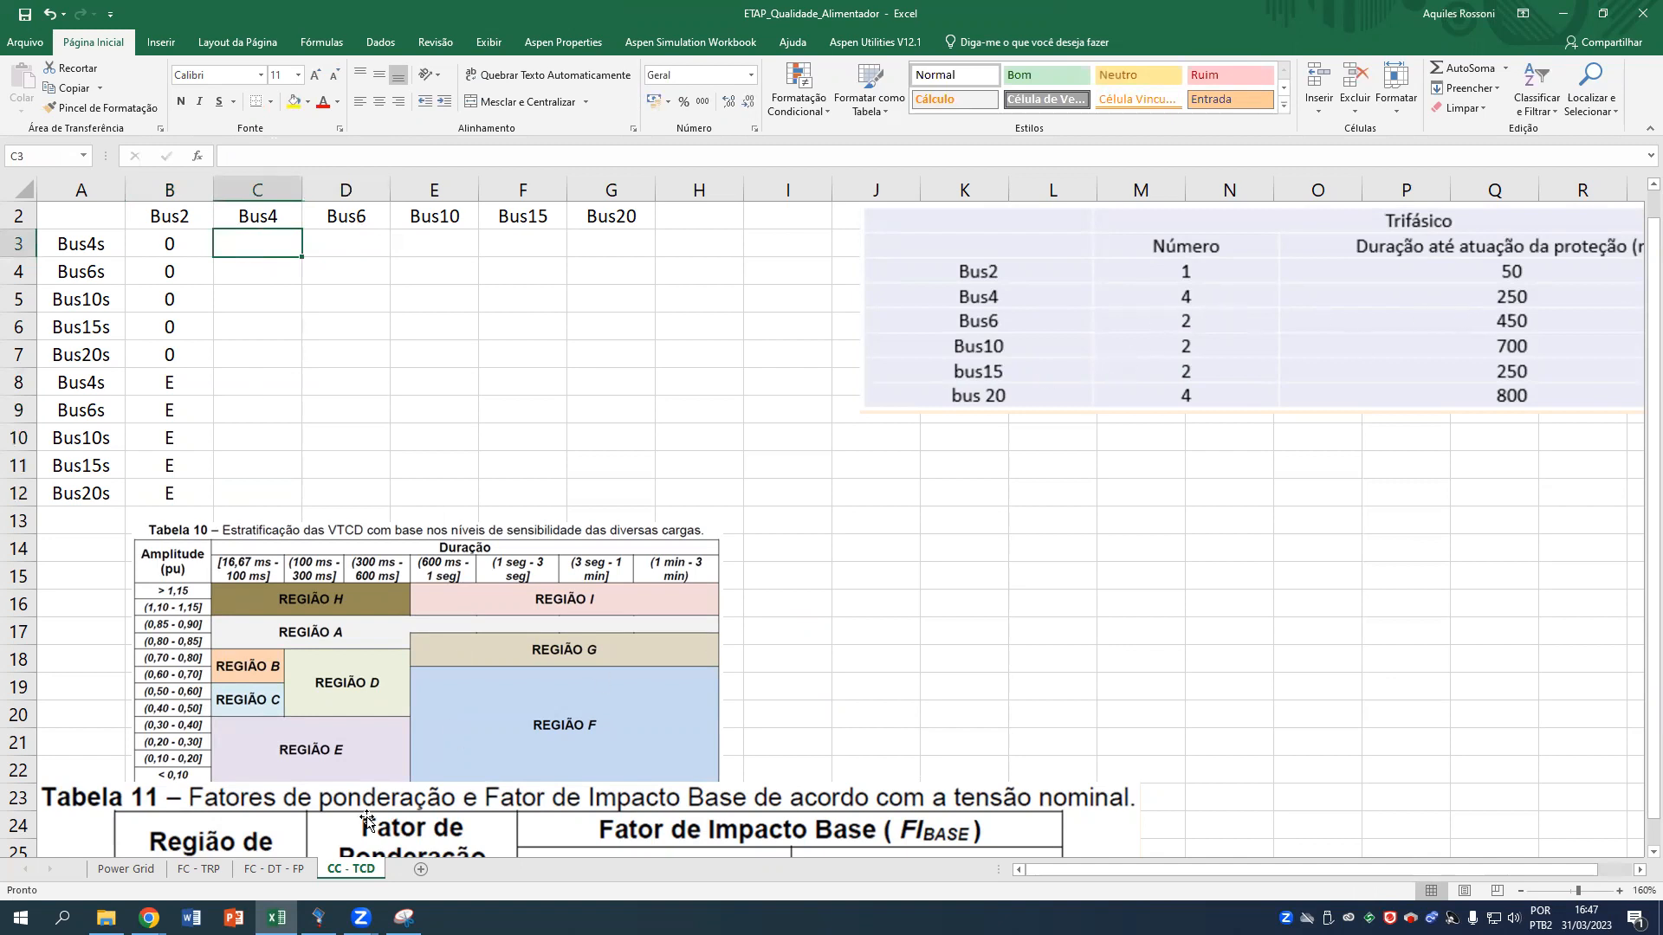
{"action": "left_click", "coordinate": [319, 917]}
{"action": "left_click", "coordinate": [1052, 75]}
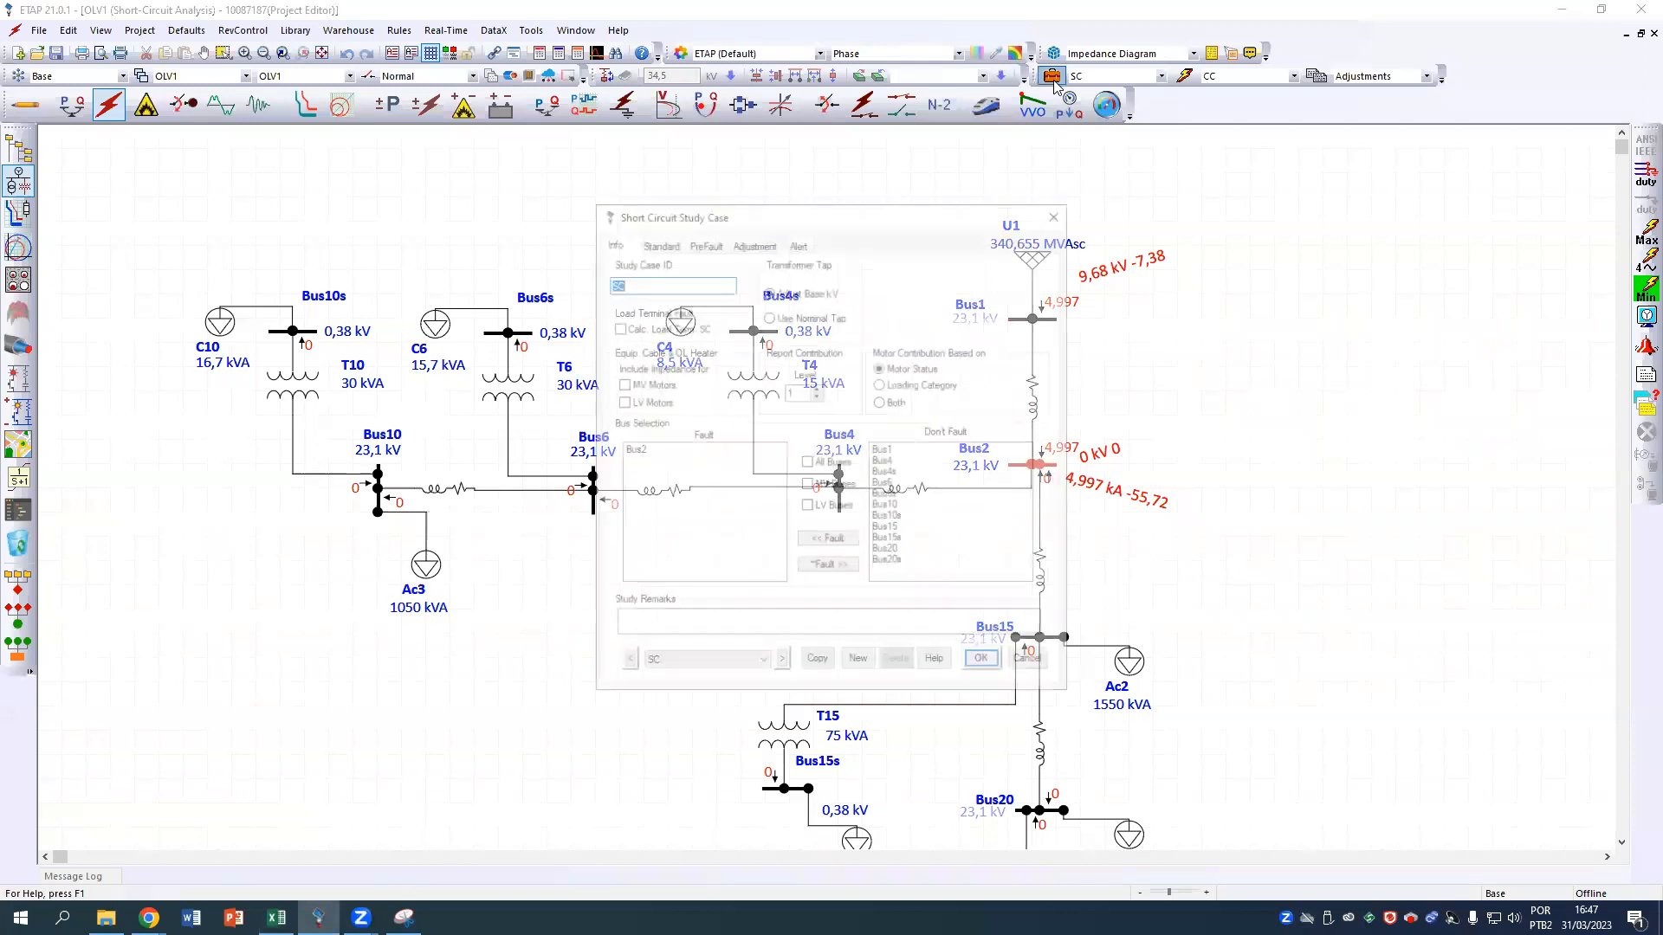
{"action": "left_click", "coordinate": [736, 470]}
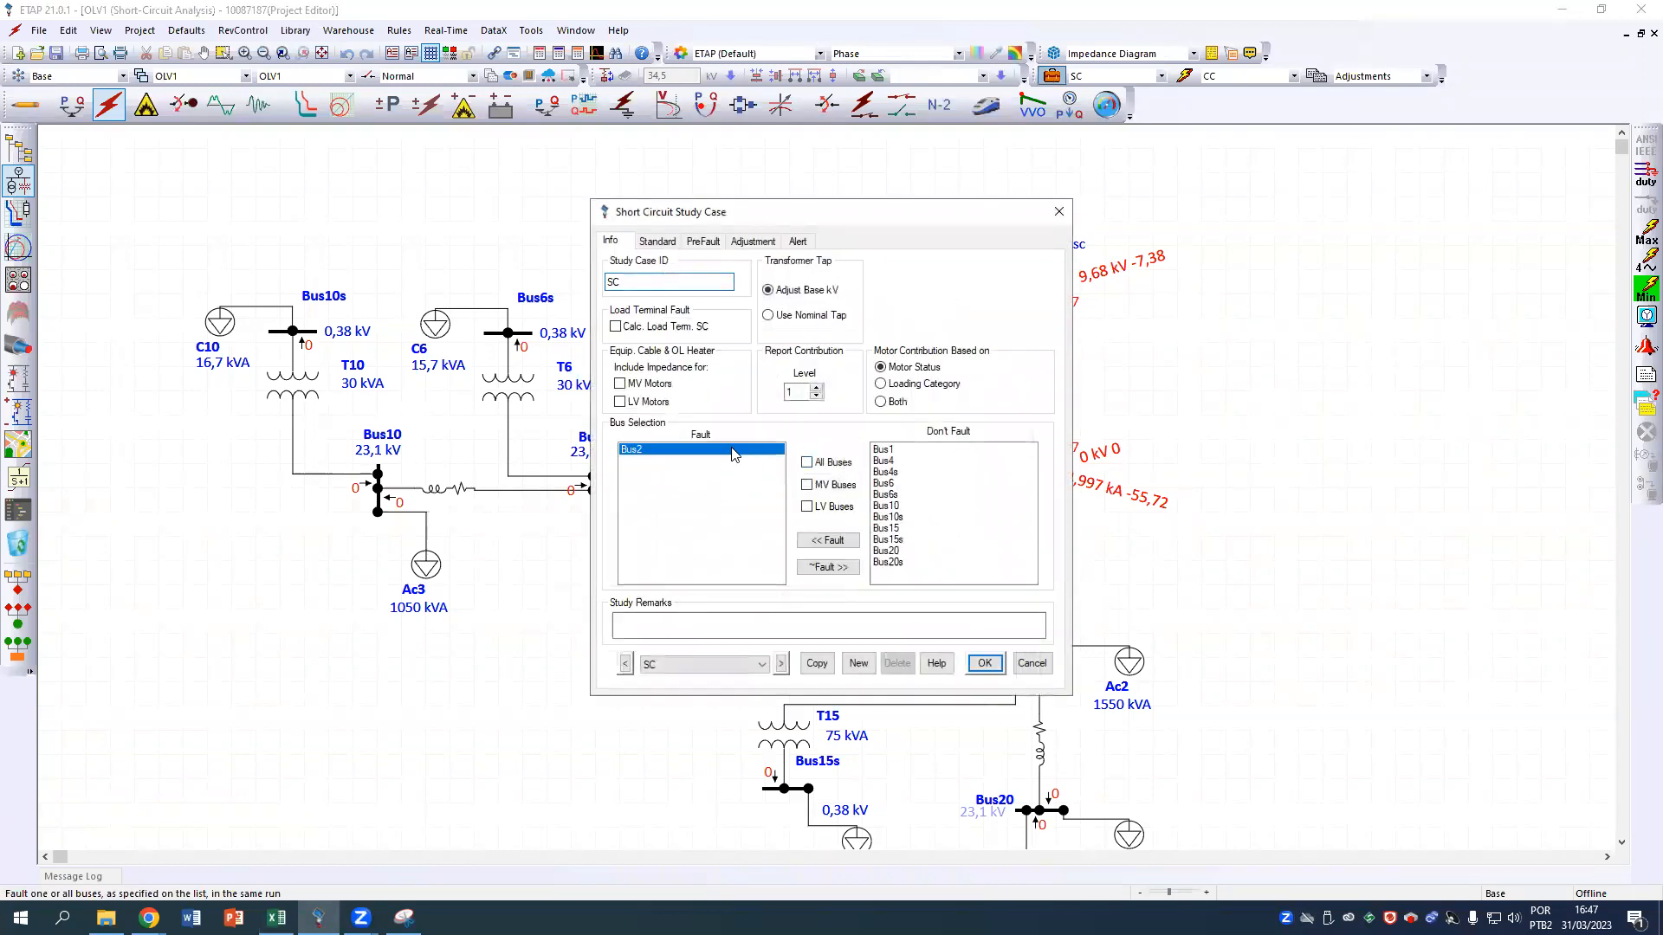
{"action": "left_click", "coordinate": [829, 568]}
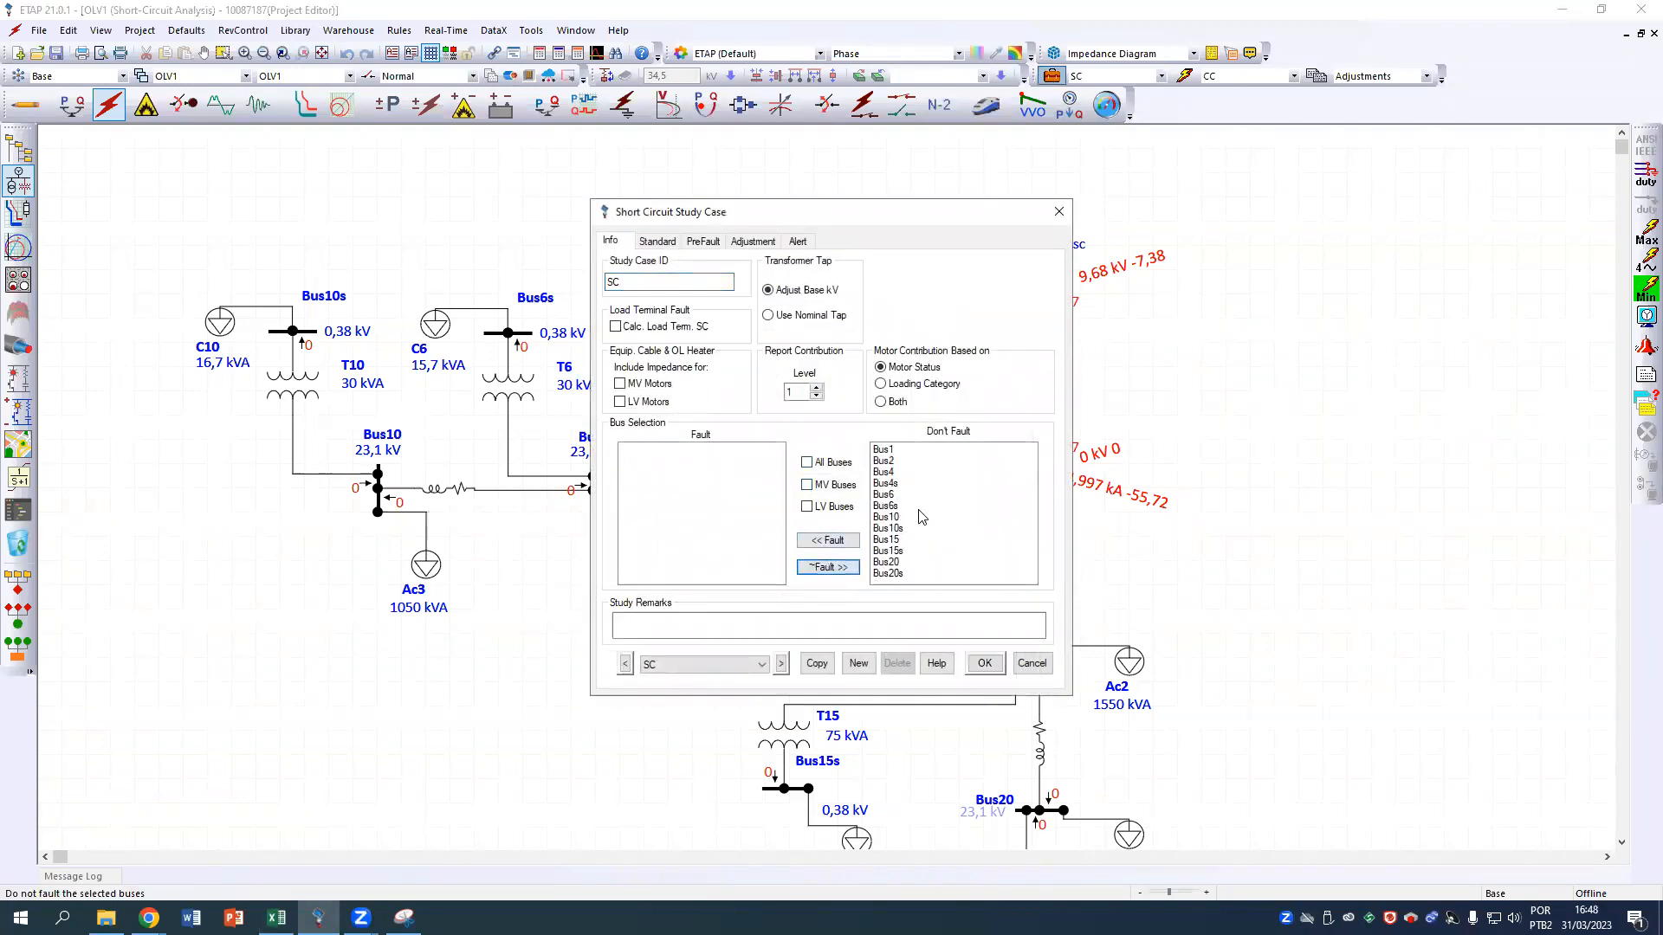
{"action": "left_click", "coordinate": [892, 472]}
{"action": "left_click", "coordinate": [828, 540]}
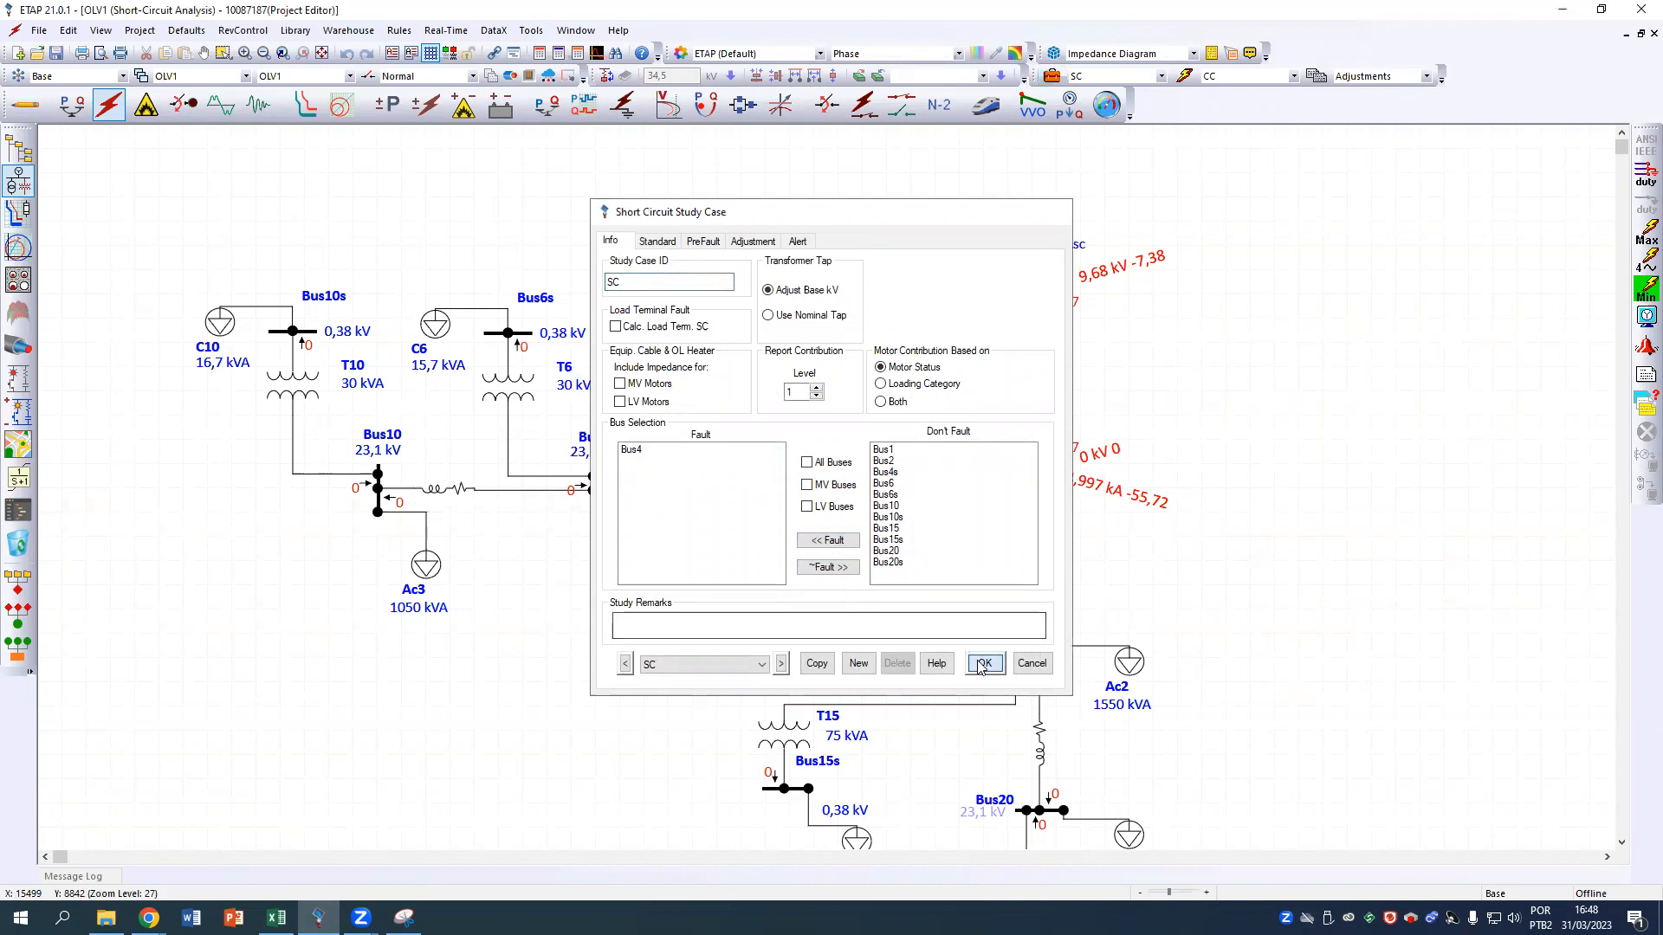
{"action": "left_click", "coordinate": [985, 663]}
{"action": "left_click", "coordinate": [1639, 292]}
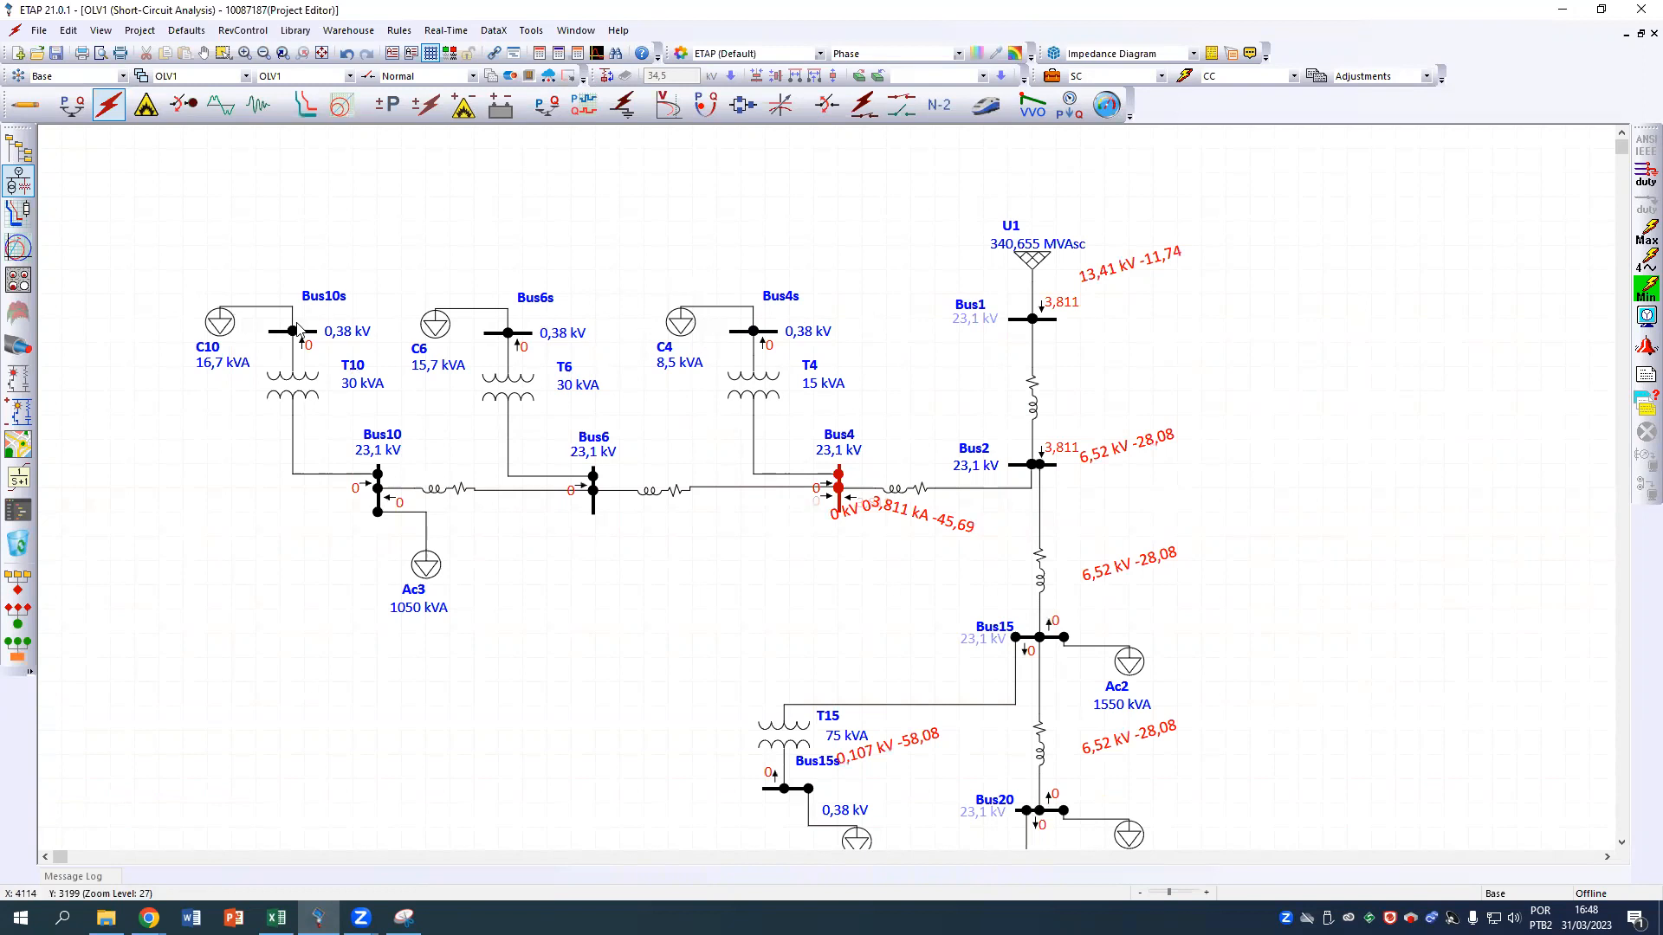
{"action": "left_click", "coordinate": [277, 917]}
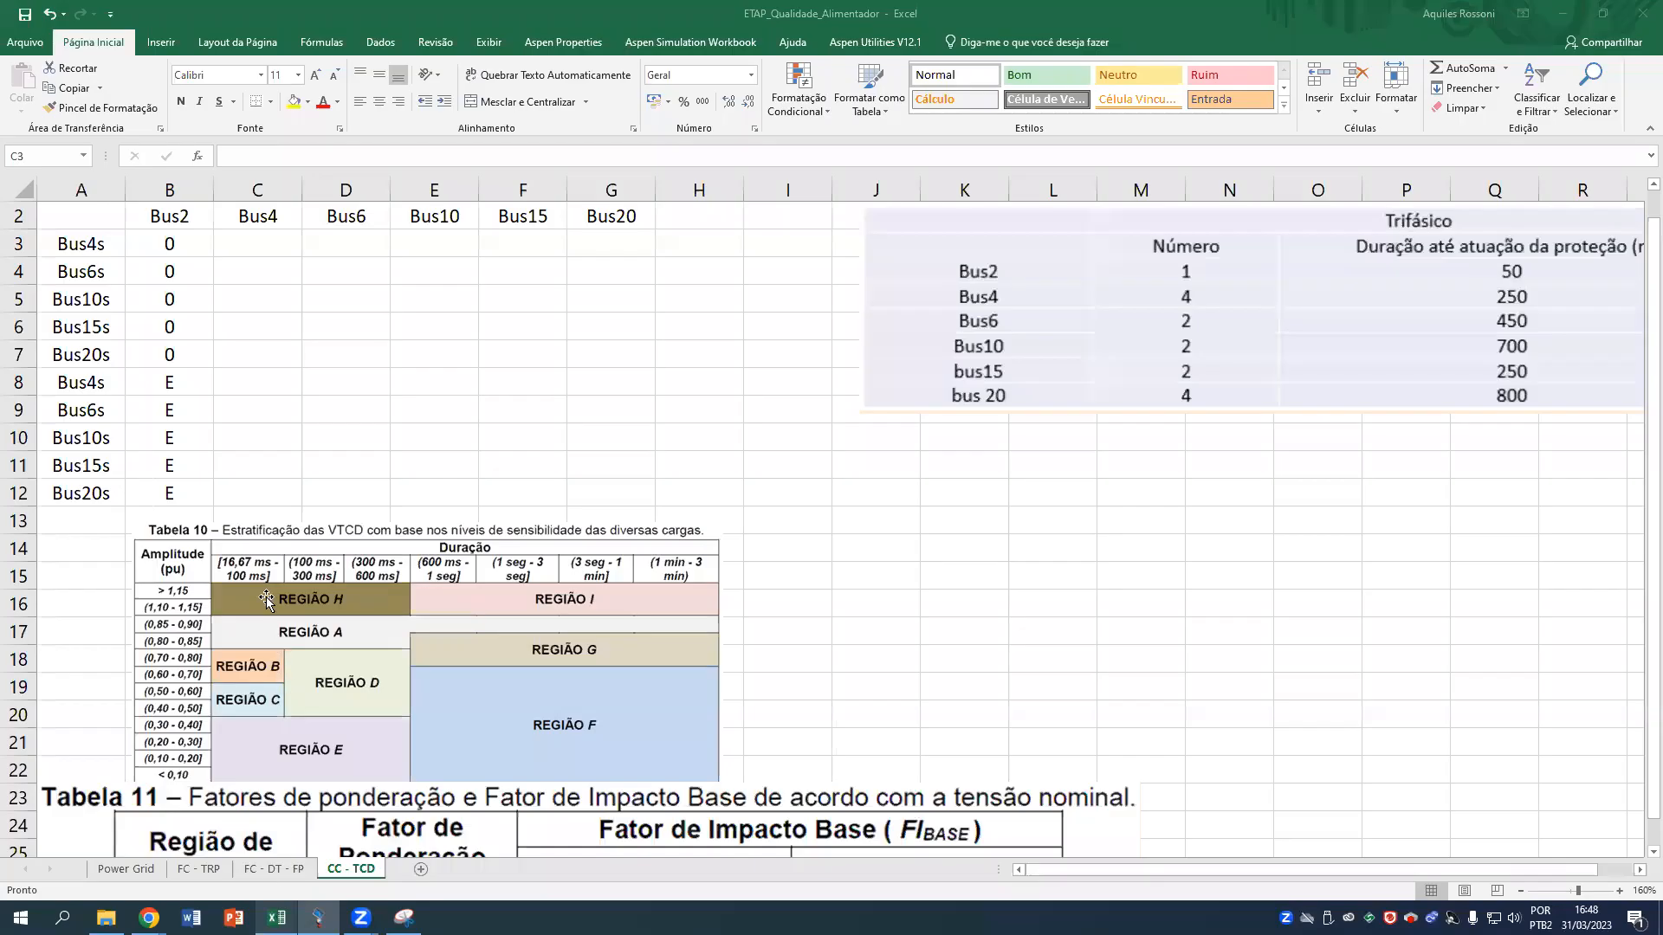
Enter 0 for Bus4s, Bus6s and Bus10s under Bus4 in C3:C5 and centre the entries.
{"action": "type", "text": "0"}
{"action": "key", "text": "Return"}
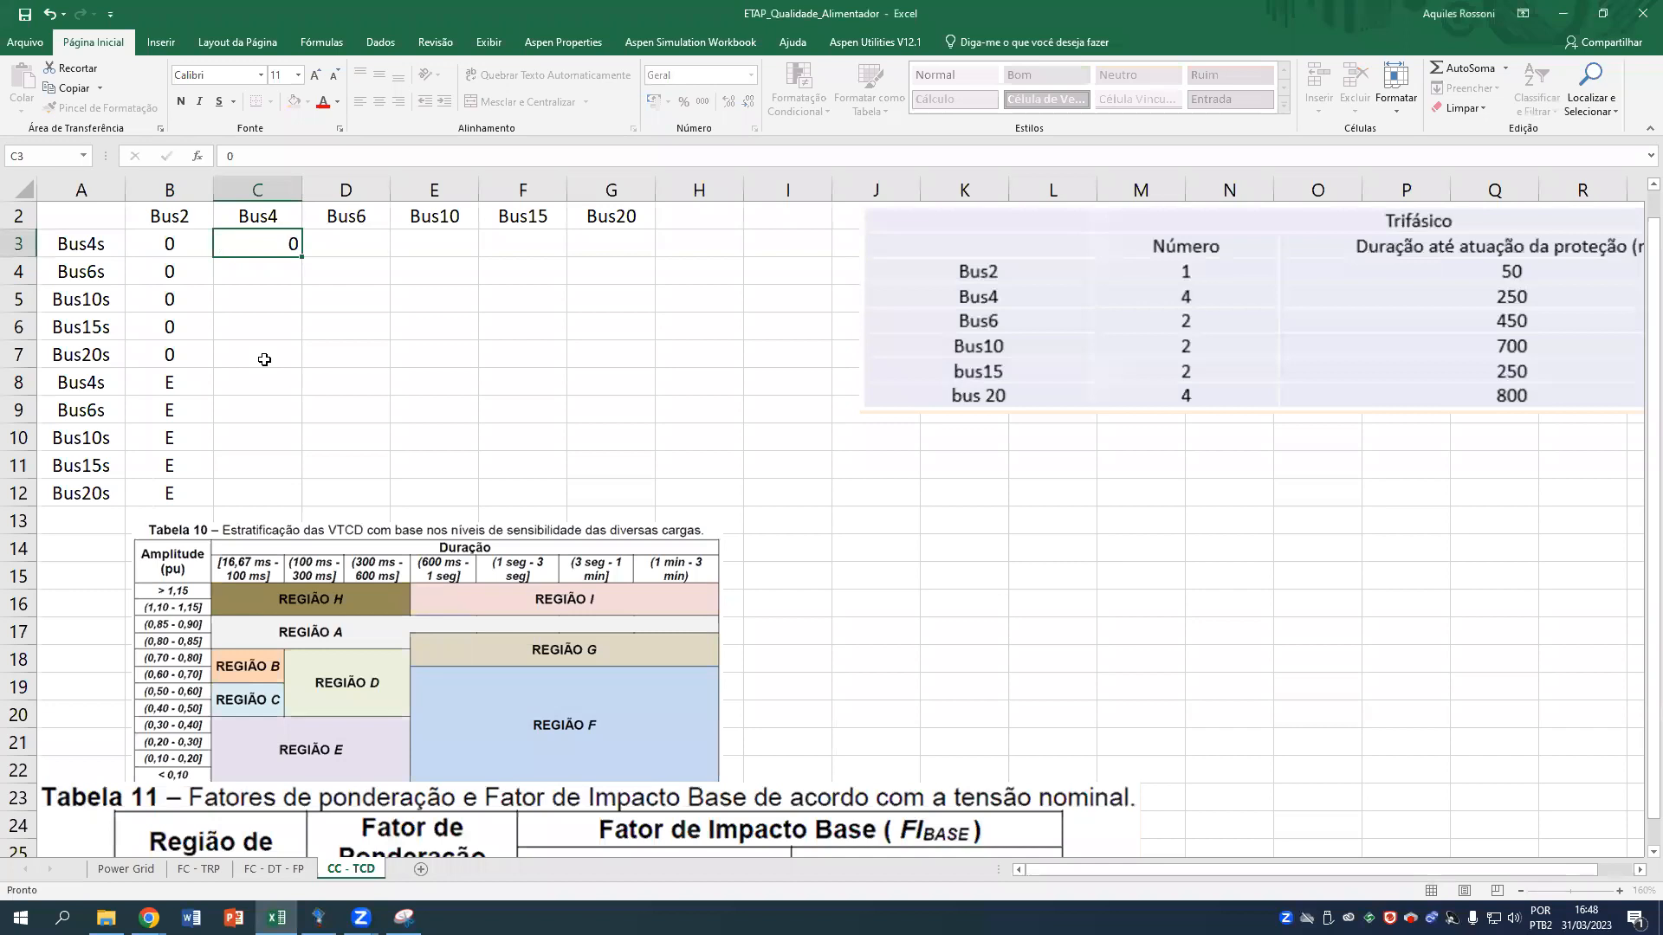
{"action": "type", "text": "0"}
{"action": "key", "text": "Return"}
{"action": "type", "text": "0"}
{"action": "key", "text": "Return"}
{"action": "left_click_drag", "start_coordinate": [275, 256], "coordinate": [299, 294]}
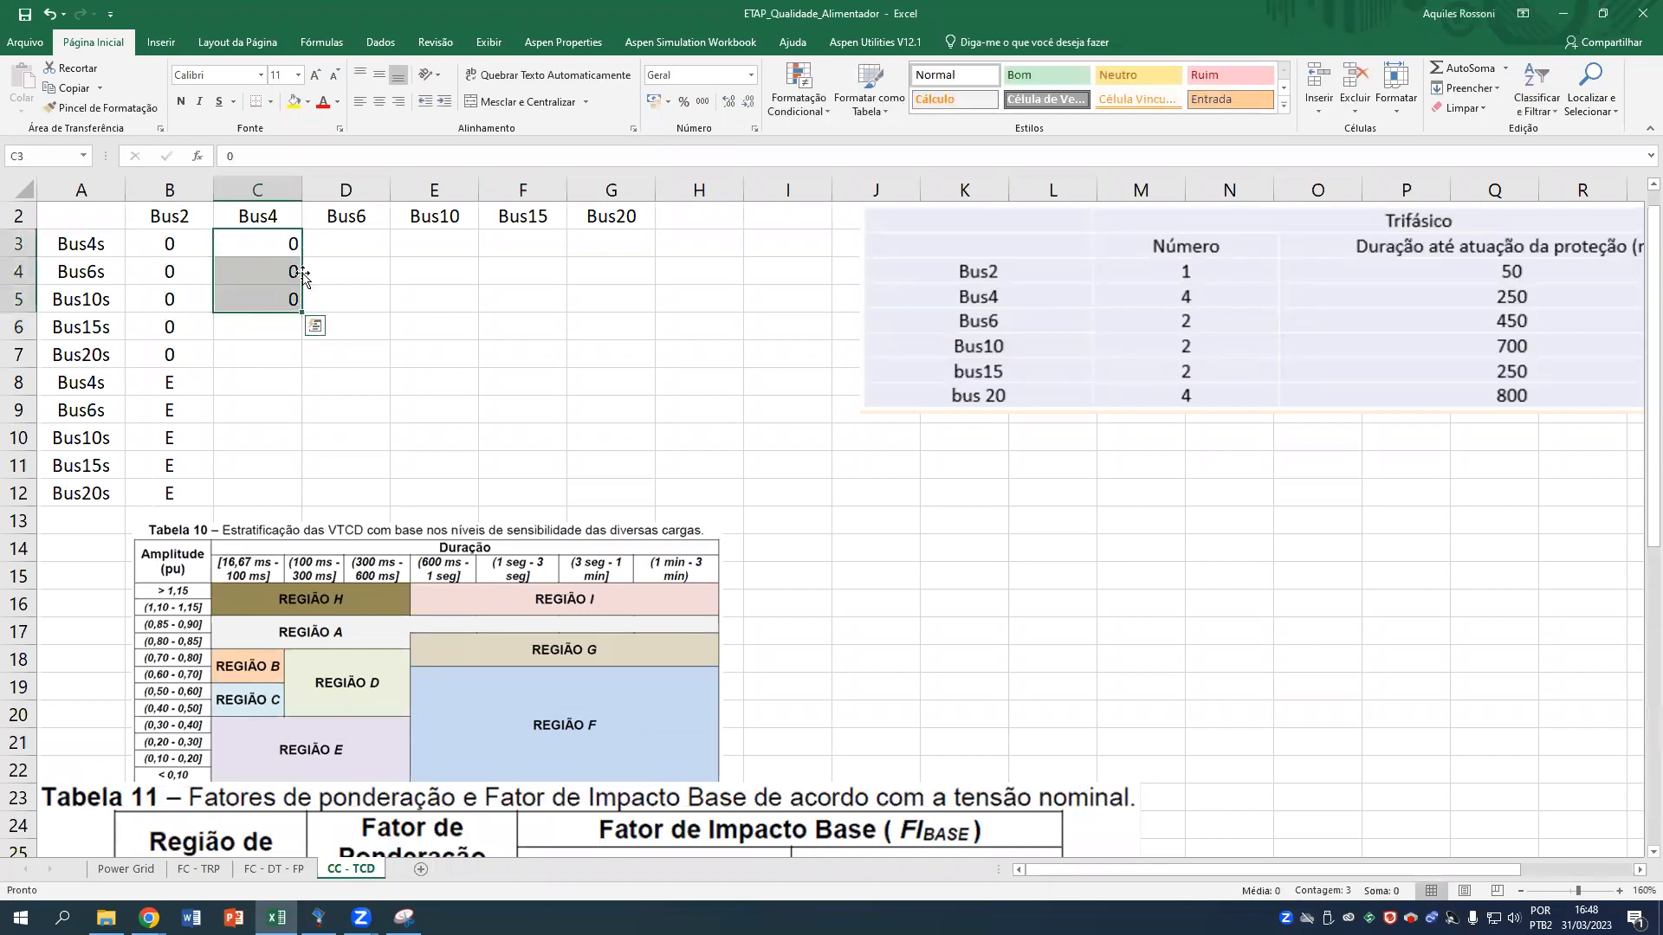
{"action": "left_click", "coordinate": [262, 316]}
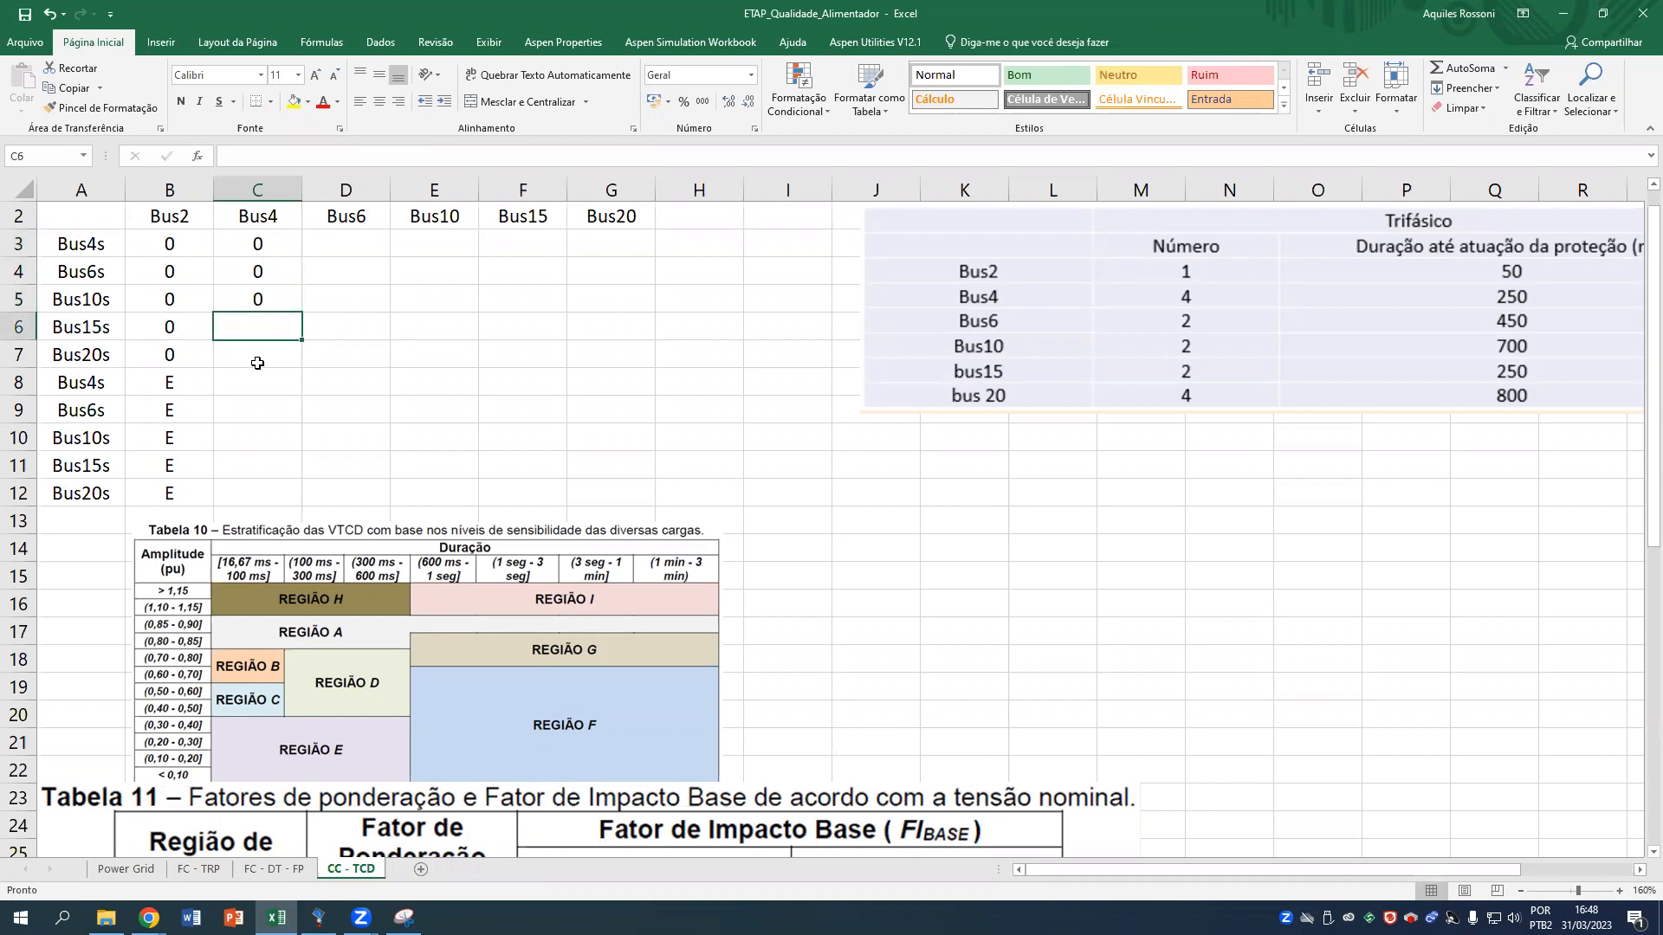
Switch to ETAP and set the voltage unit of the displayed short-circuit results to percent.
{"action": "left_click", "coordinate": [318, 918]}
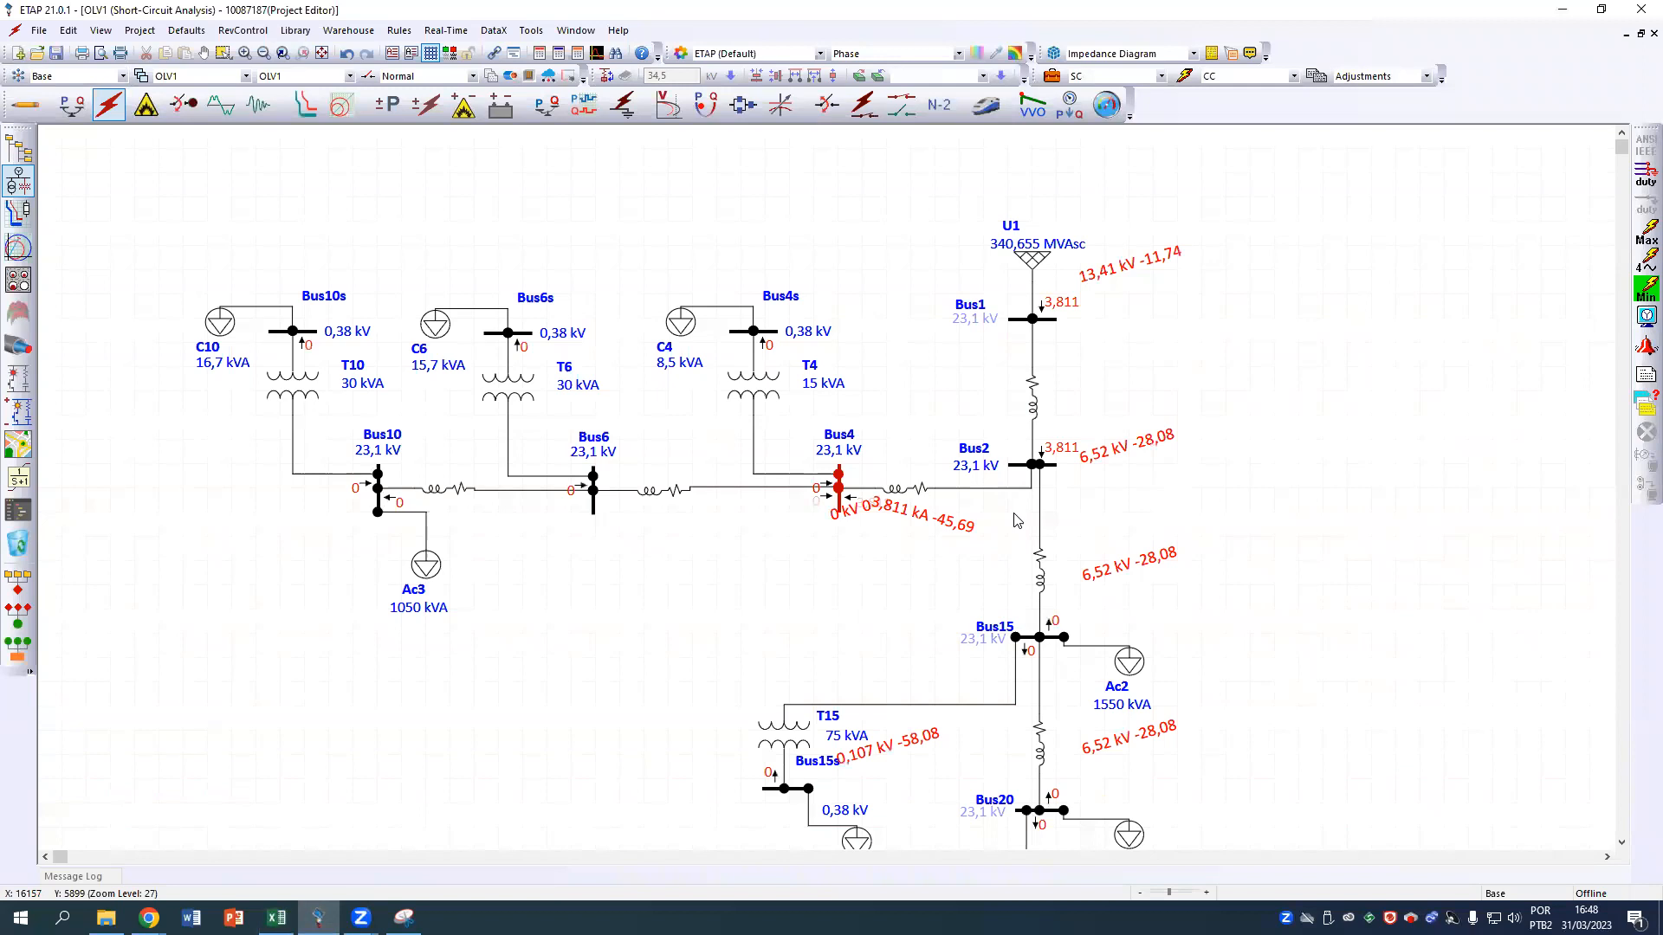
{"action": "scroll", "coordinate": [862, 697], "scroll_direction": "down", "scroll_amount": 5}
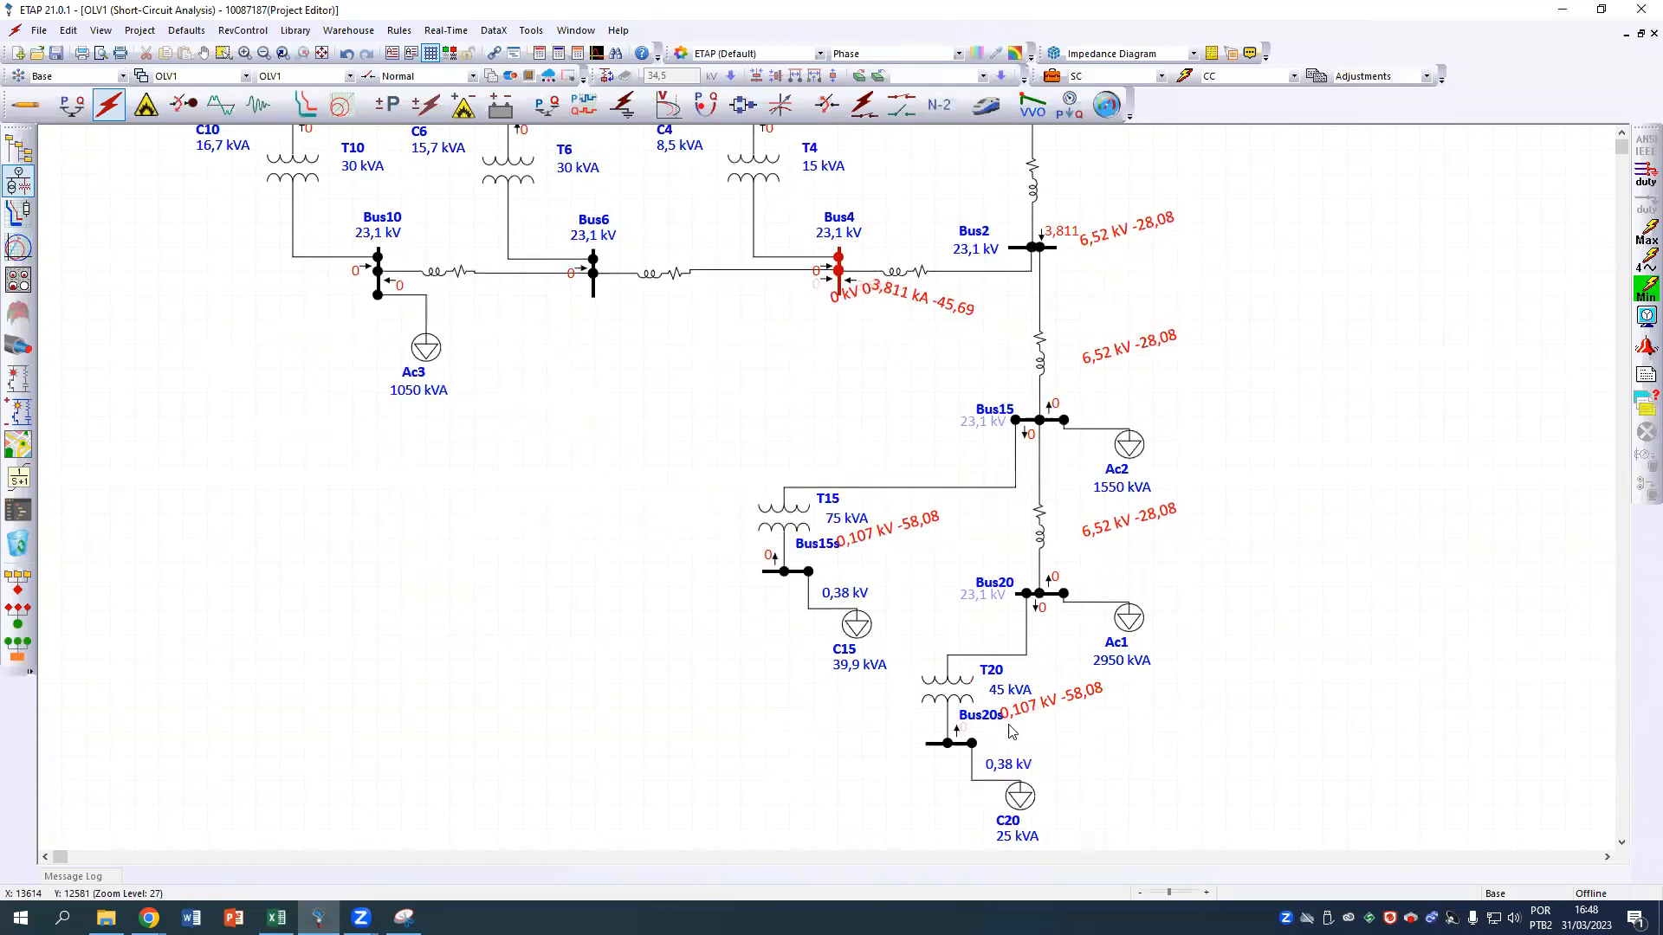
{"action": "left_click", "coordinate": [1646, 316]}
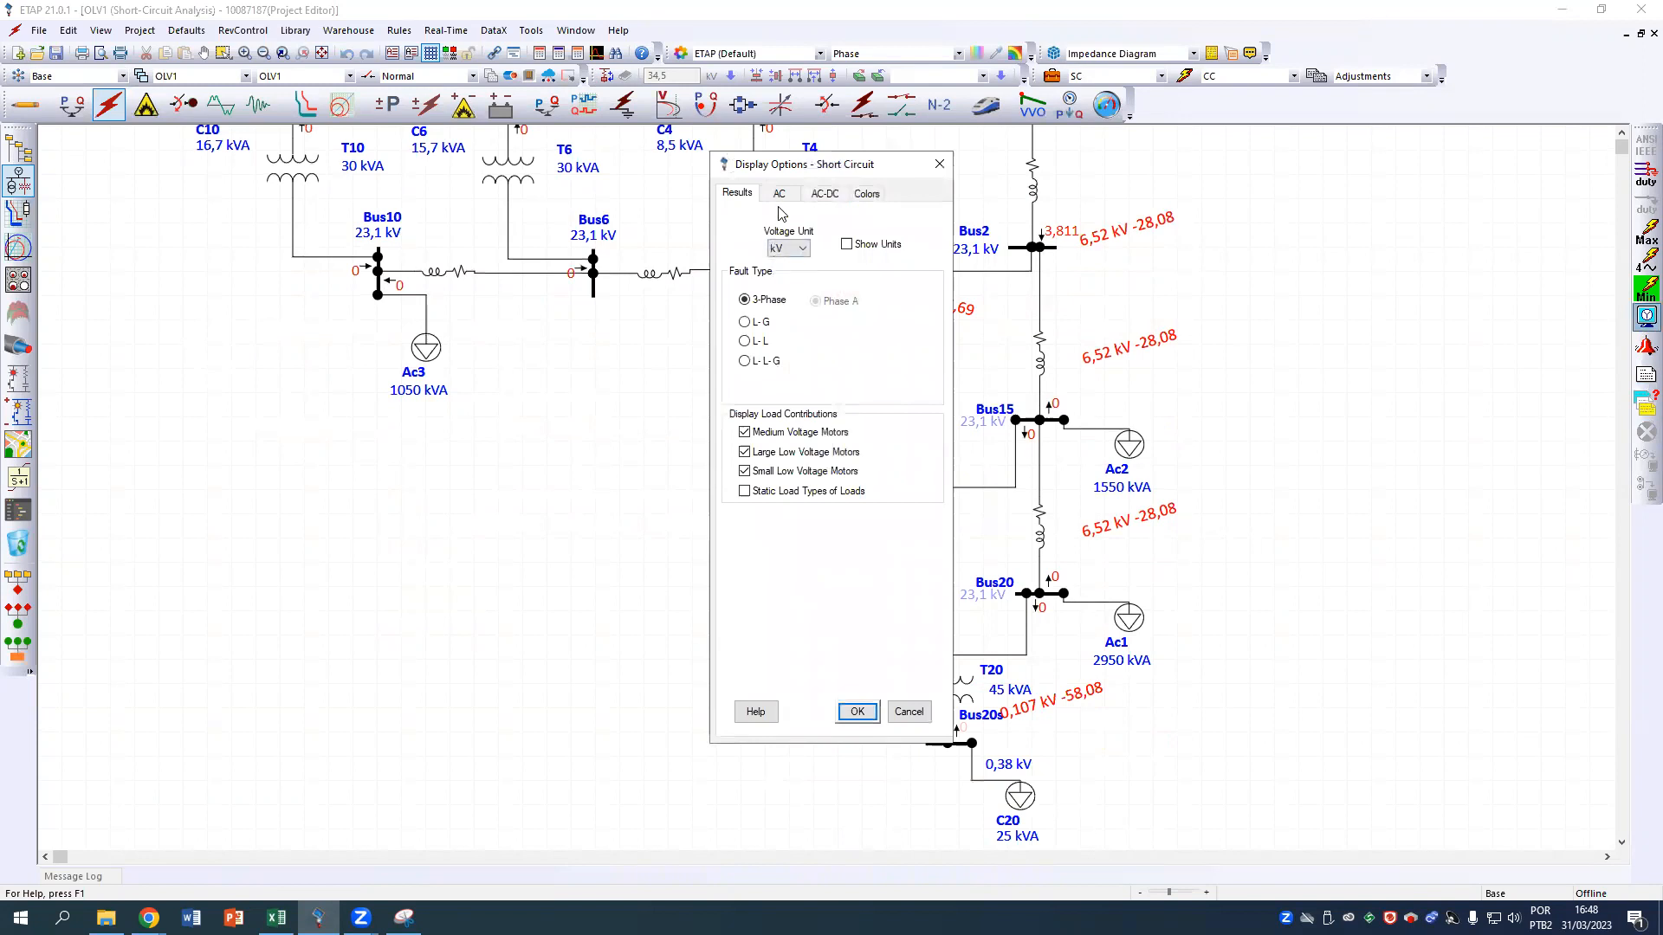
{"action": "left_click", "coordinate": [801, 251]}
{"action": "left_click", "coordinate": [784, 274]}
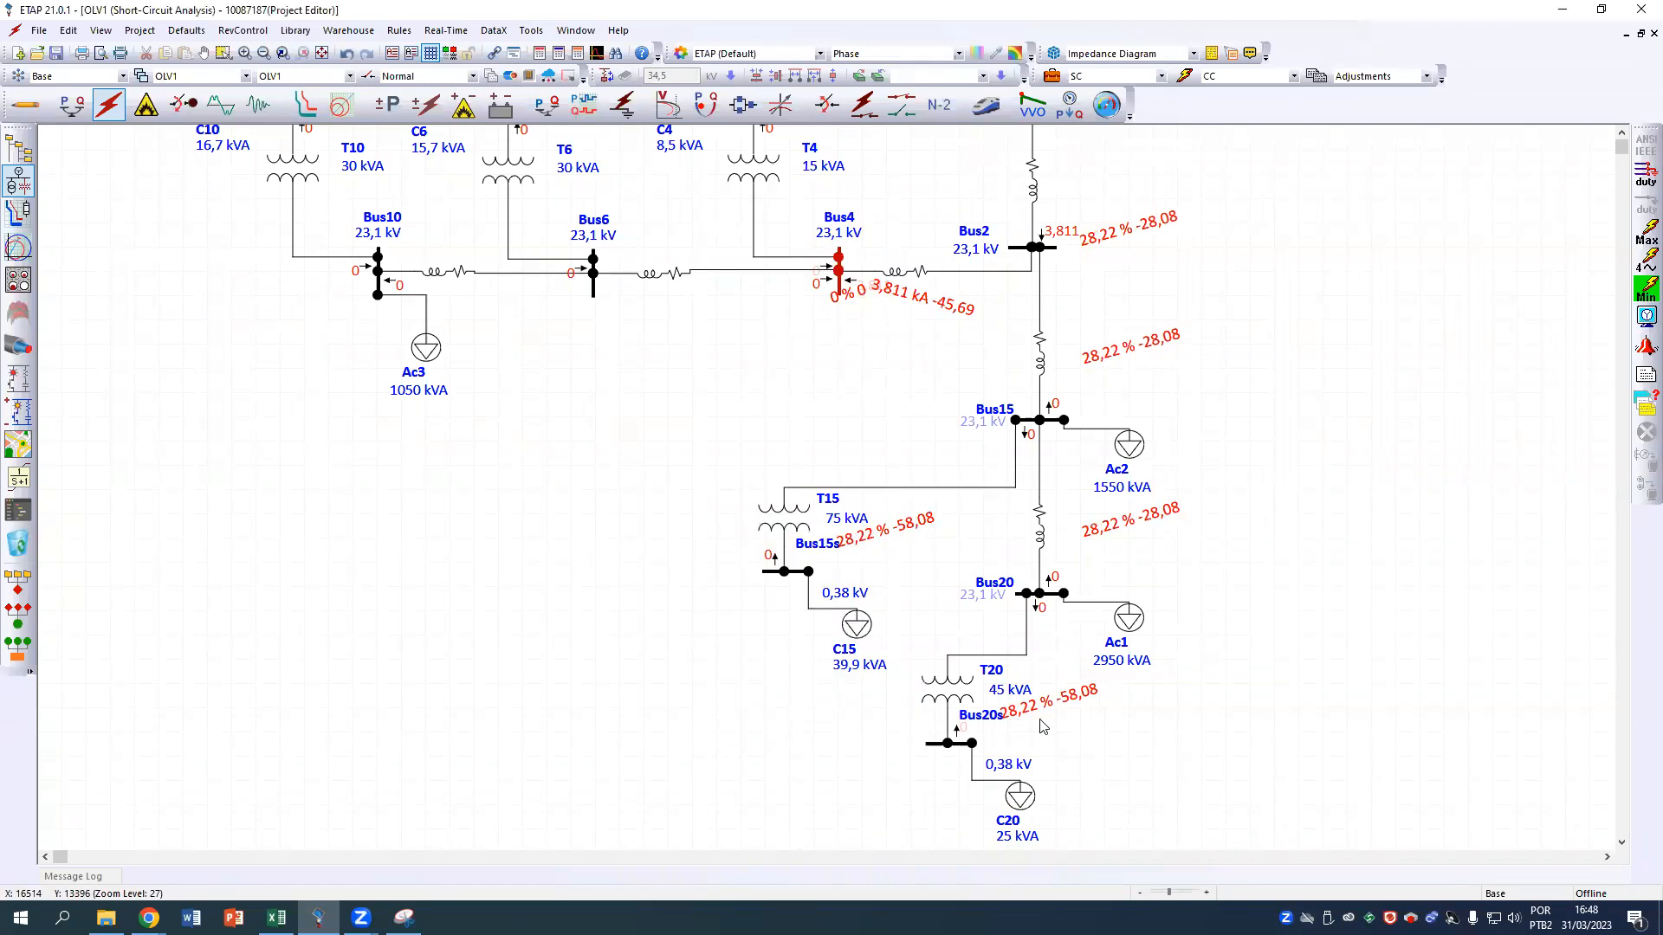
{"action": "scroll", "coordinate": [745, 679], "scroll_direction": "up", "scroll_amount": 1}
{"action": "scroll", "coordinate": [547, 764], "scroll_direction": "down", "scroll_amount": 1}
Return to Excel and enter 0,28 for Bus15s and Bus20s under Bus4 in C6:C7.
{"action": "left_click", "coordinate": [276, 917]}
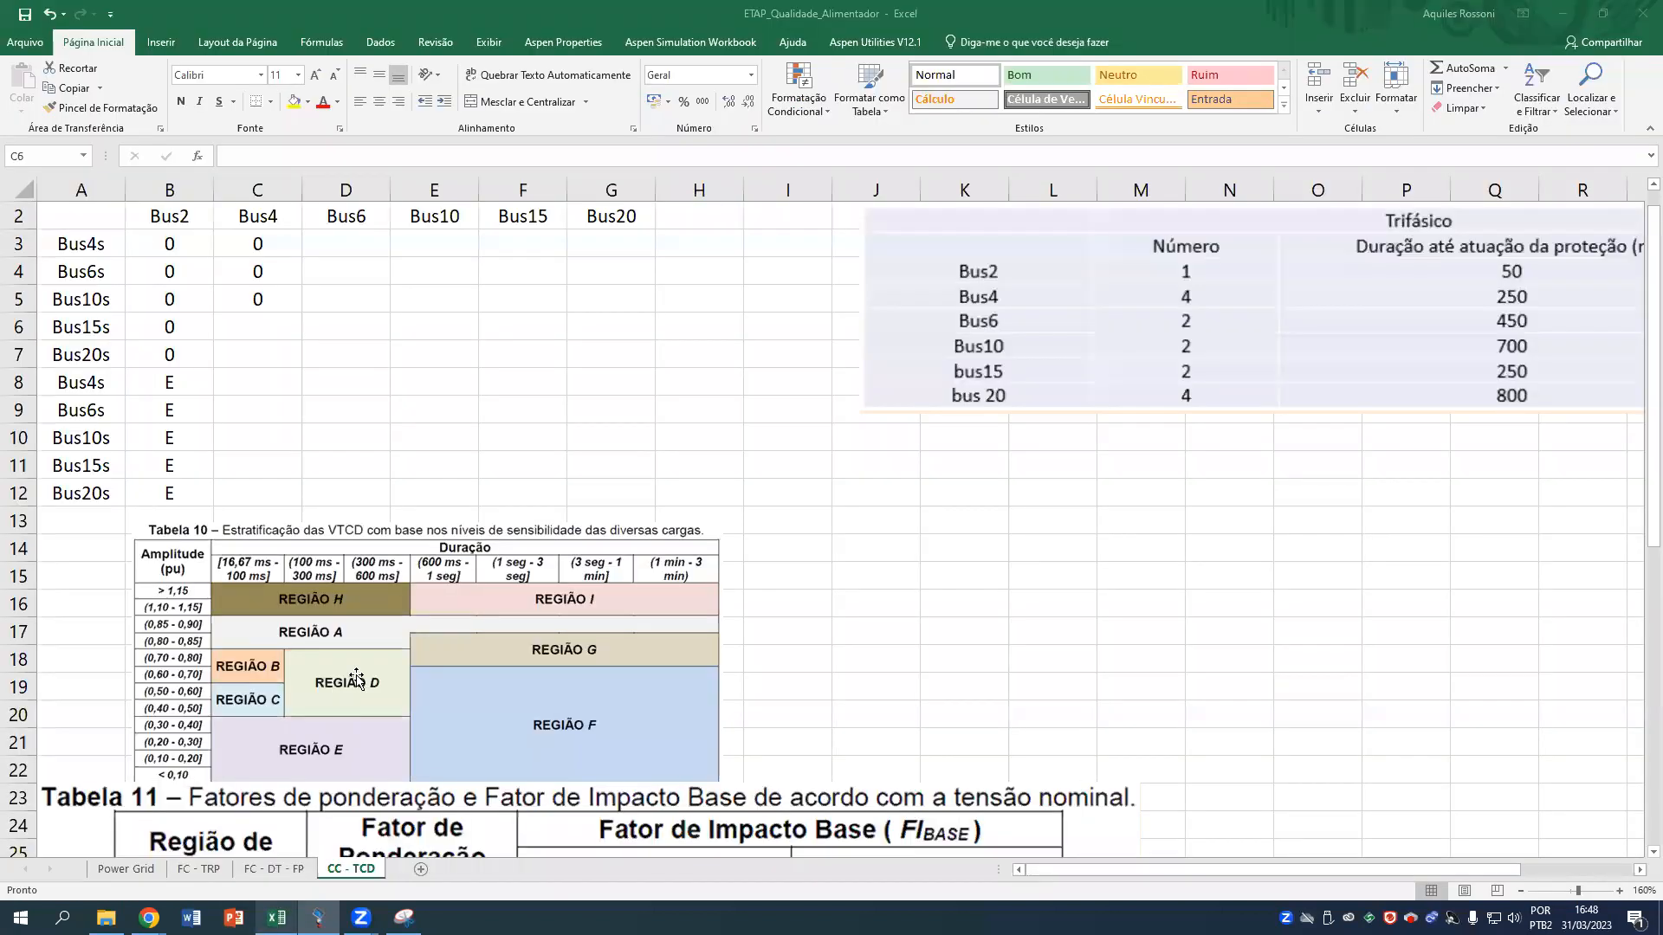
{"action": "type", "text": "0,28"}
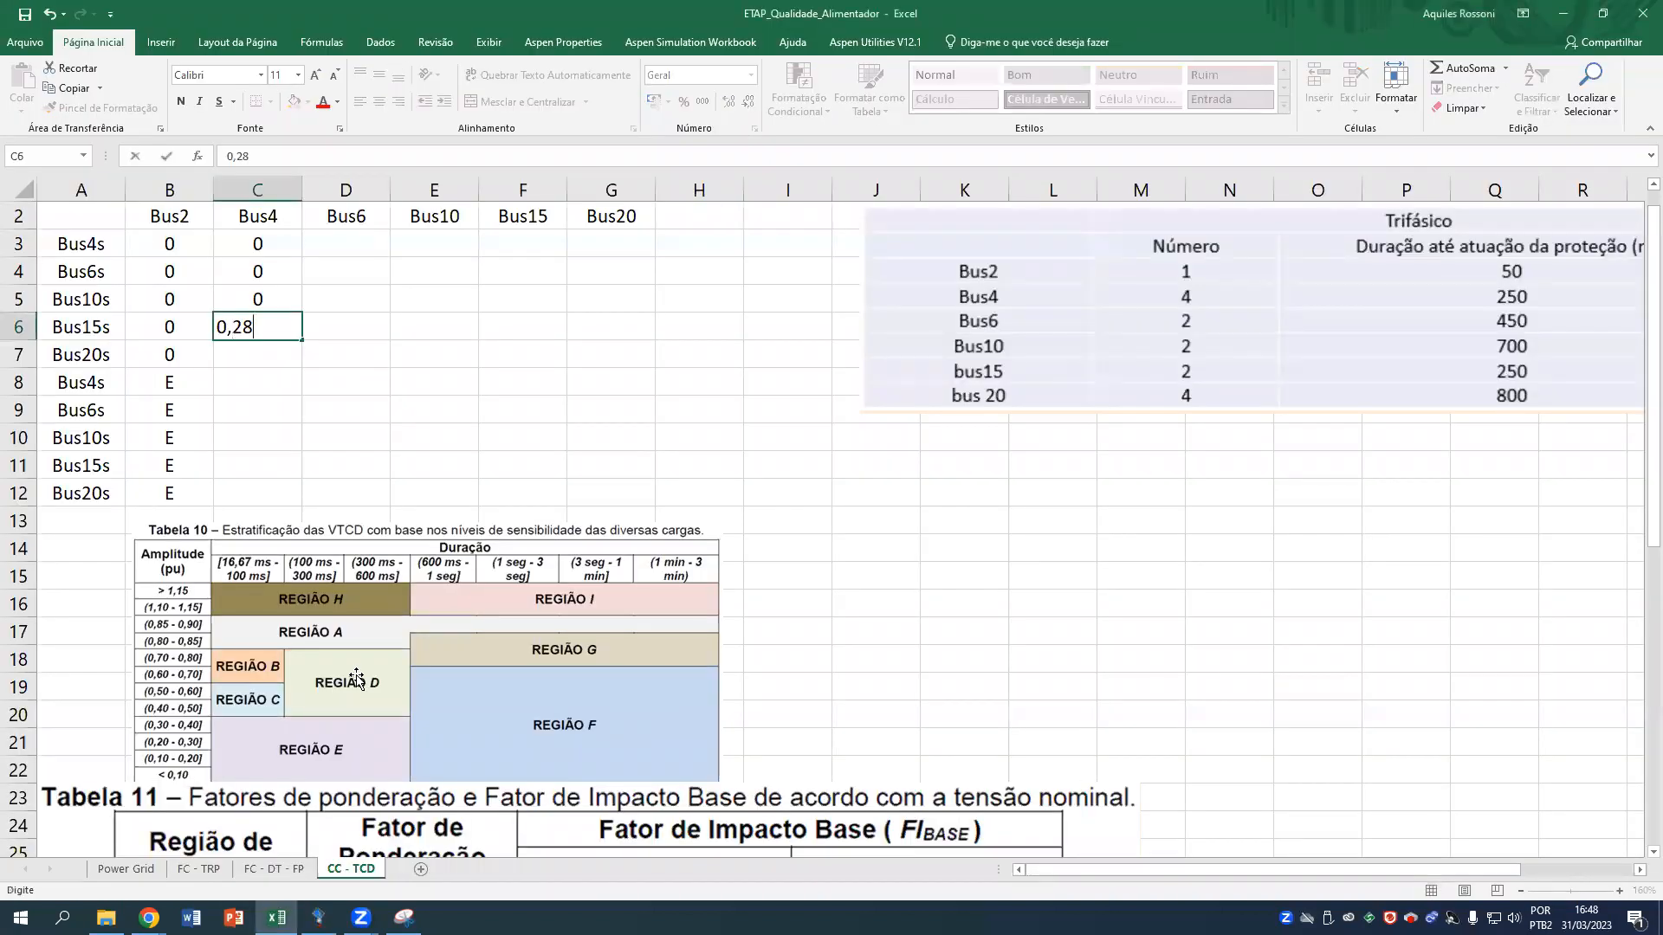
{"action": "key", "text": "Return"}
{"action": "type", "text": "0,2"}
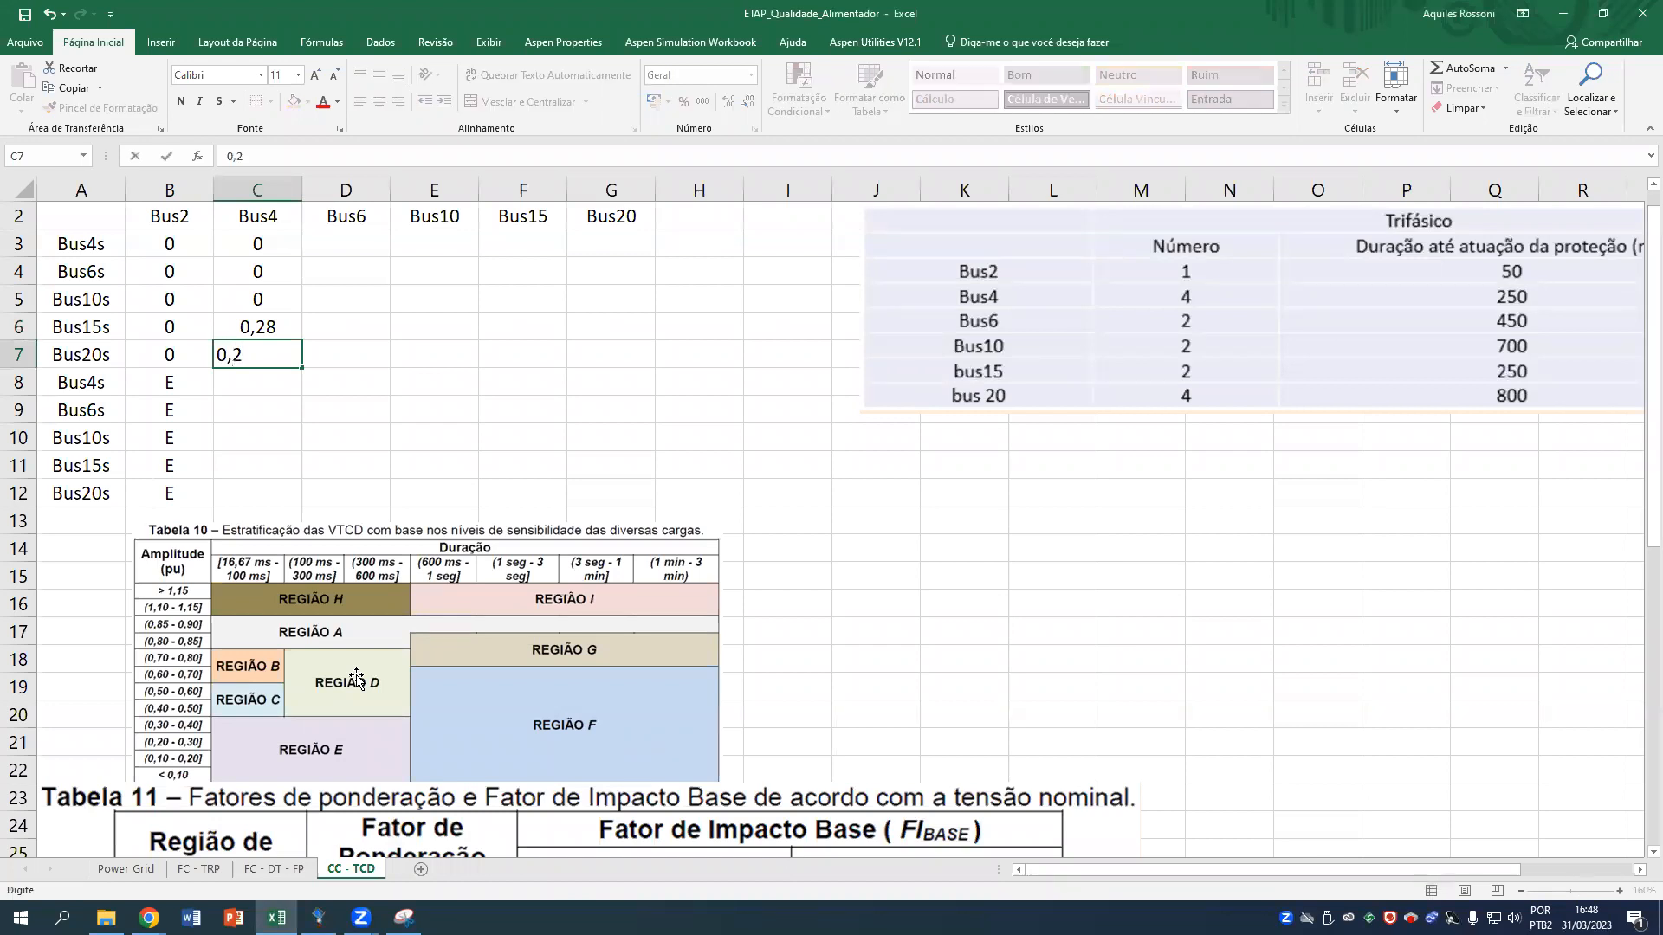
{"action": "type", "text": "8"}
{"action": "key", "text": "Return"}
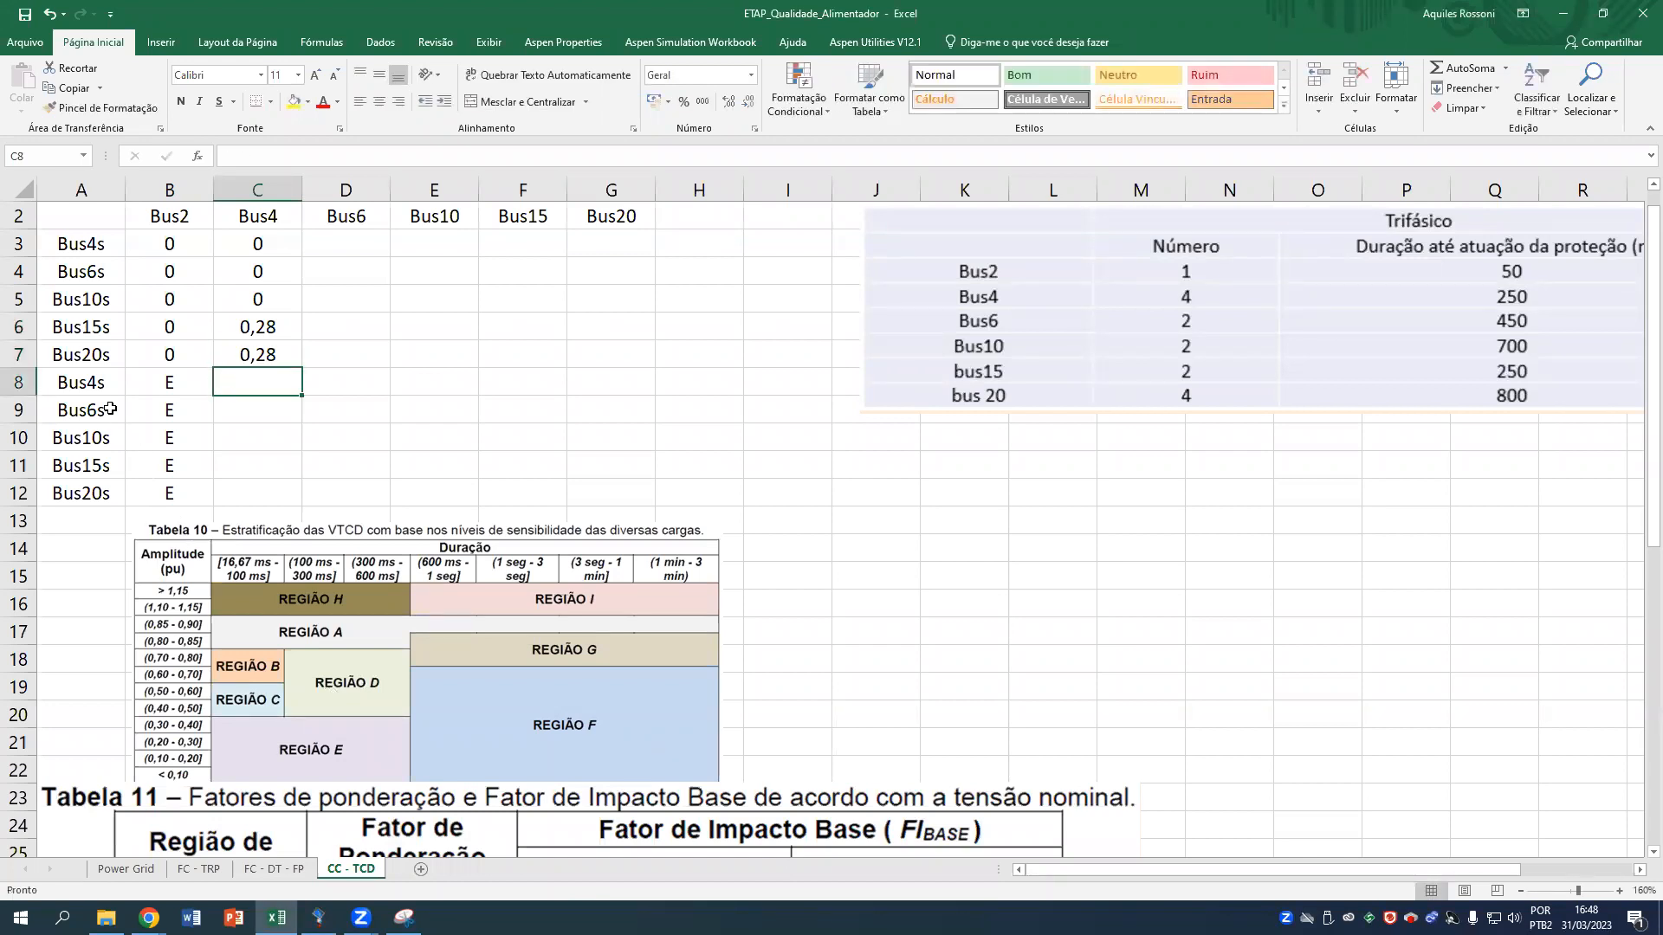
{"action": "left_click", "coordinate": [87, 376]}
{"action": "scroll", "coordinate": [97, 379], "scroll_direction": "up", "scroll_amount": 1}
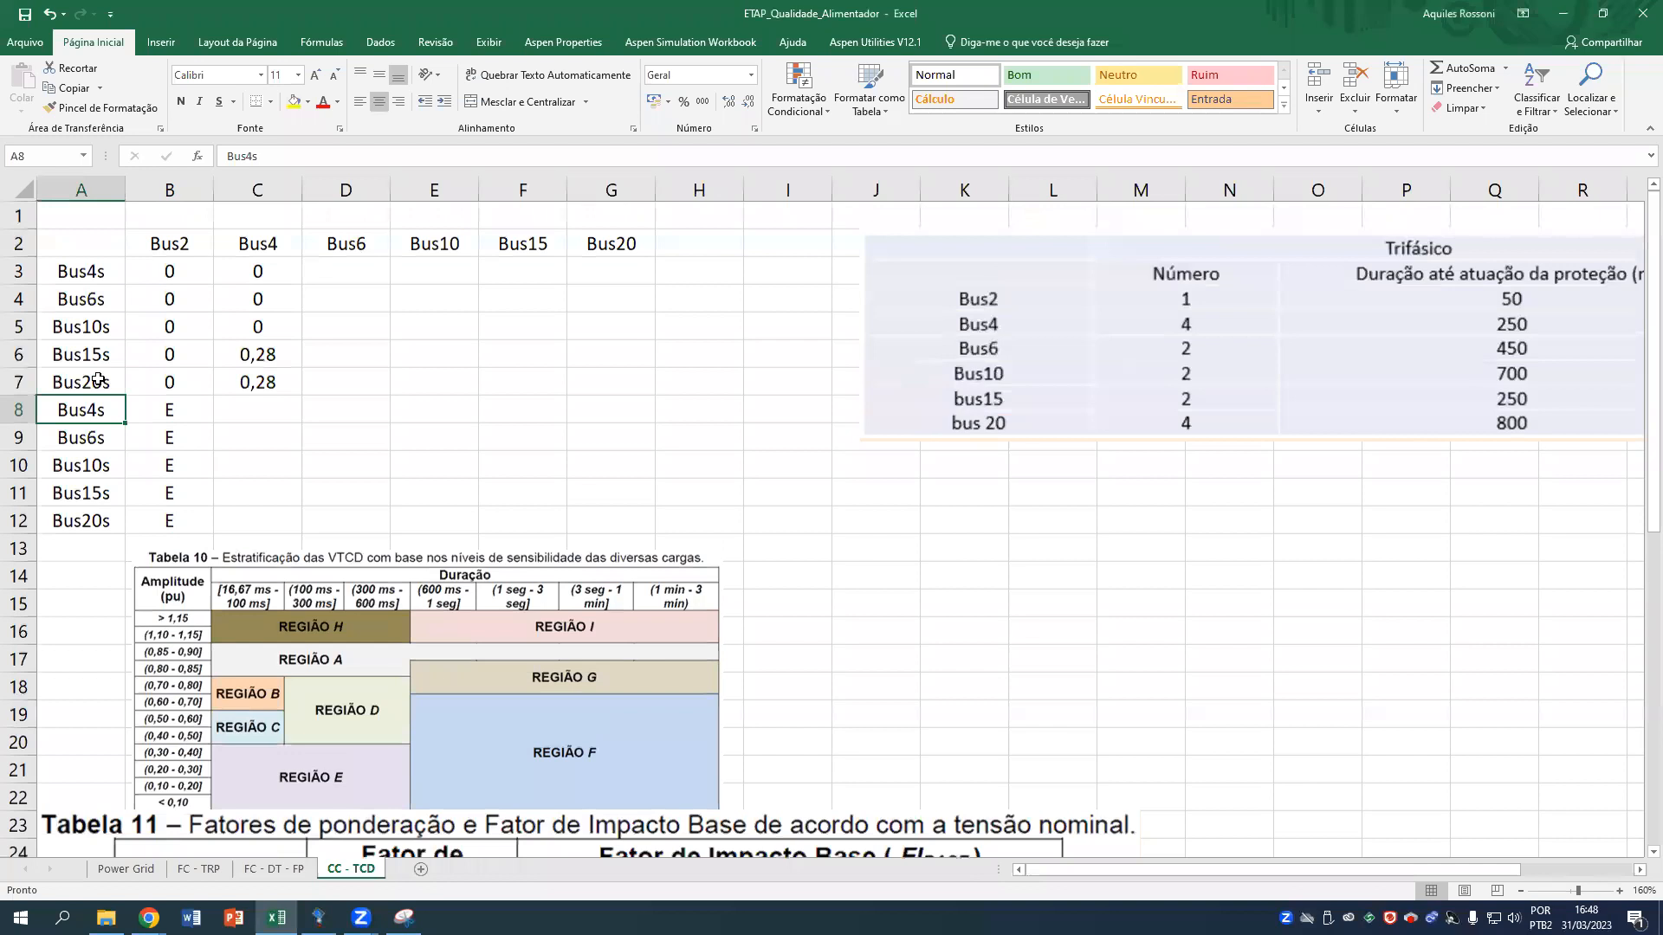
{"action": "left_click", "coordinate": [274, 349]}
{"action": "double_click", "coordinate": [278, 351]}
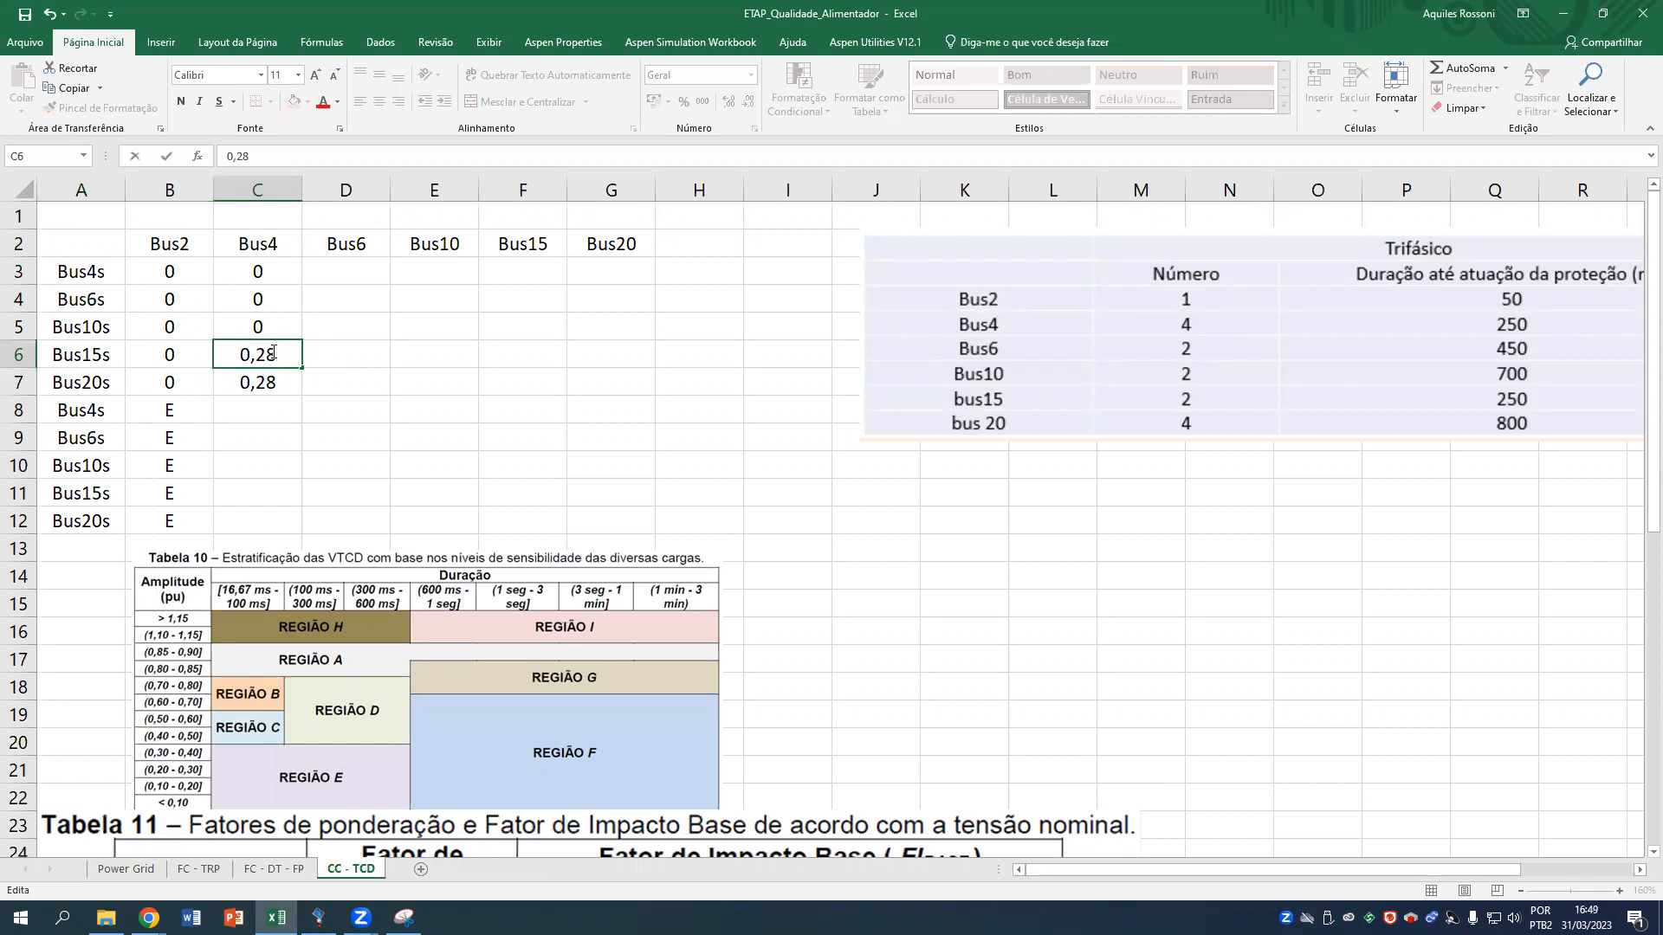
{"action": "key", "text": "Return"}
{"action": "key", "text": "Up"}
{"action": "key", "text": "Up"}
Append V(%) to the Bus4s label in A3 and widen column A to fit it.
{"action": "left_click", "coordinate": [105, 271]}
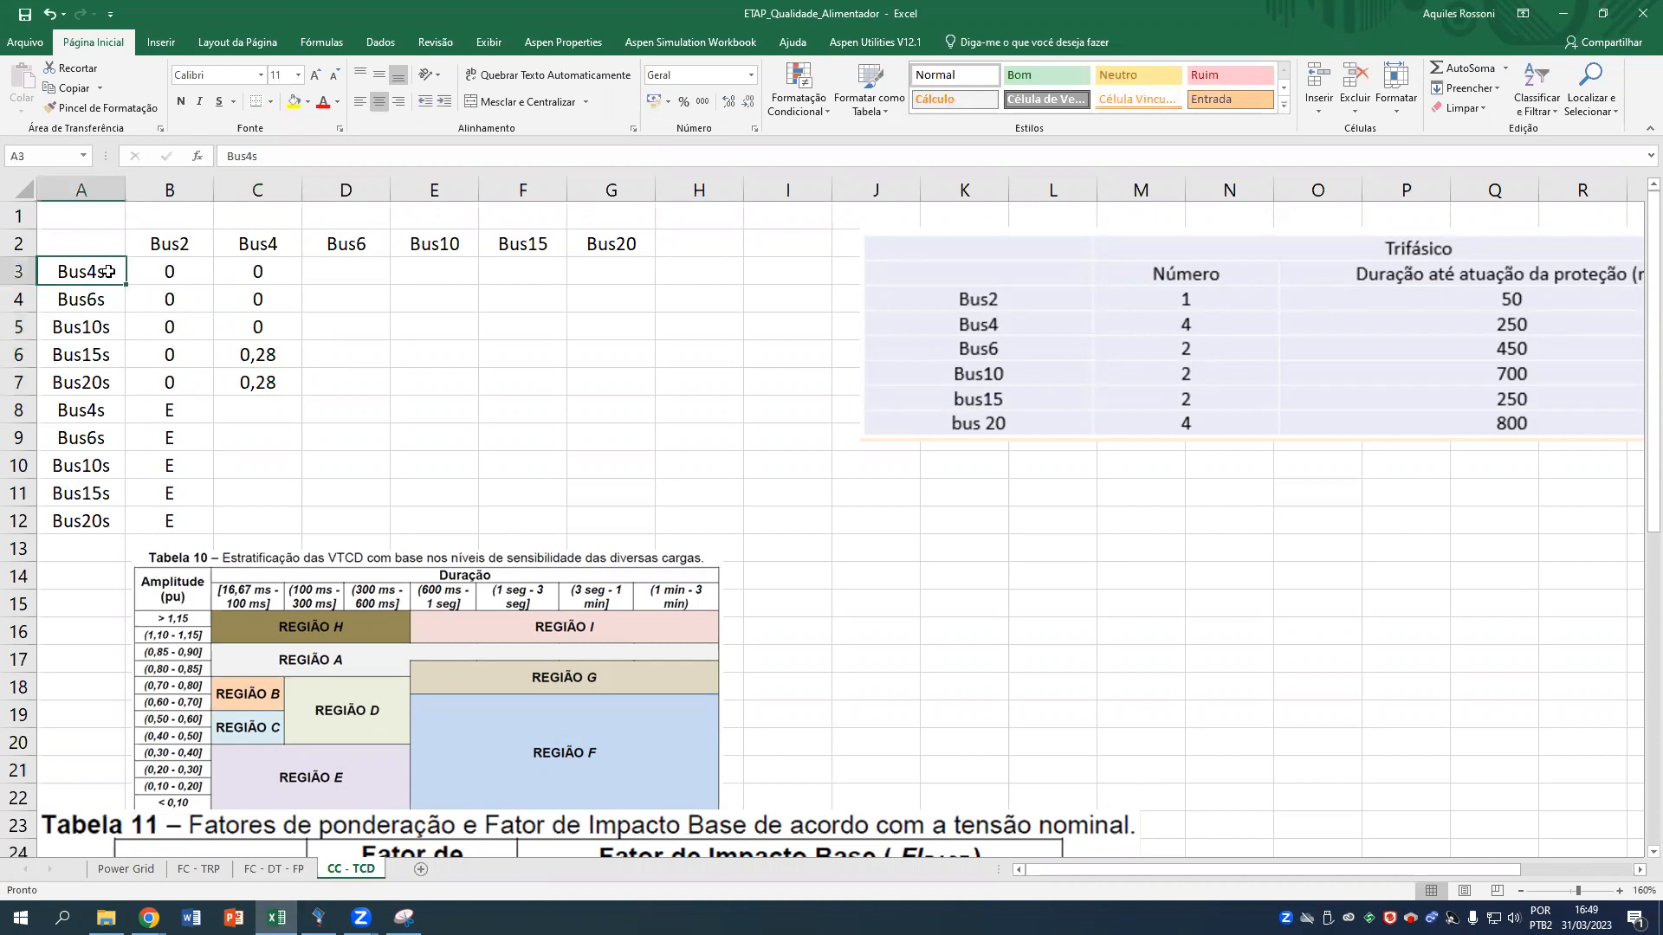
{"action": "double_click", "coordinate": [119, 271]}
{"action": "type", "text": "V(%)"}
{"action": "key", "text": "Return"}
{"action": "left_click_drag", "start_coordinate": [119, 180], "coordinate": [144, 181]}
Copy the V(%) suffix from A3 and append it to the Bus6s, Bus10s, Bus15s and Bus20s labels in A4:A7.
{"action": "double_click", "coordinate": [103, 271]}
{"action": "left_click_drag", "start_coordinate": [102, 271], "coordinate": [144, 268]}
{"action": "key", "text": "ctrl+c"}
{"action": "left_click", "coordinate": [133, 298]}
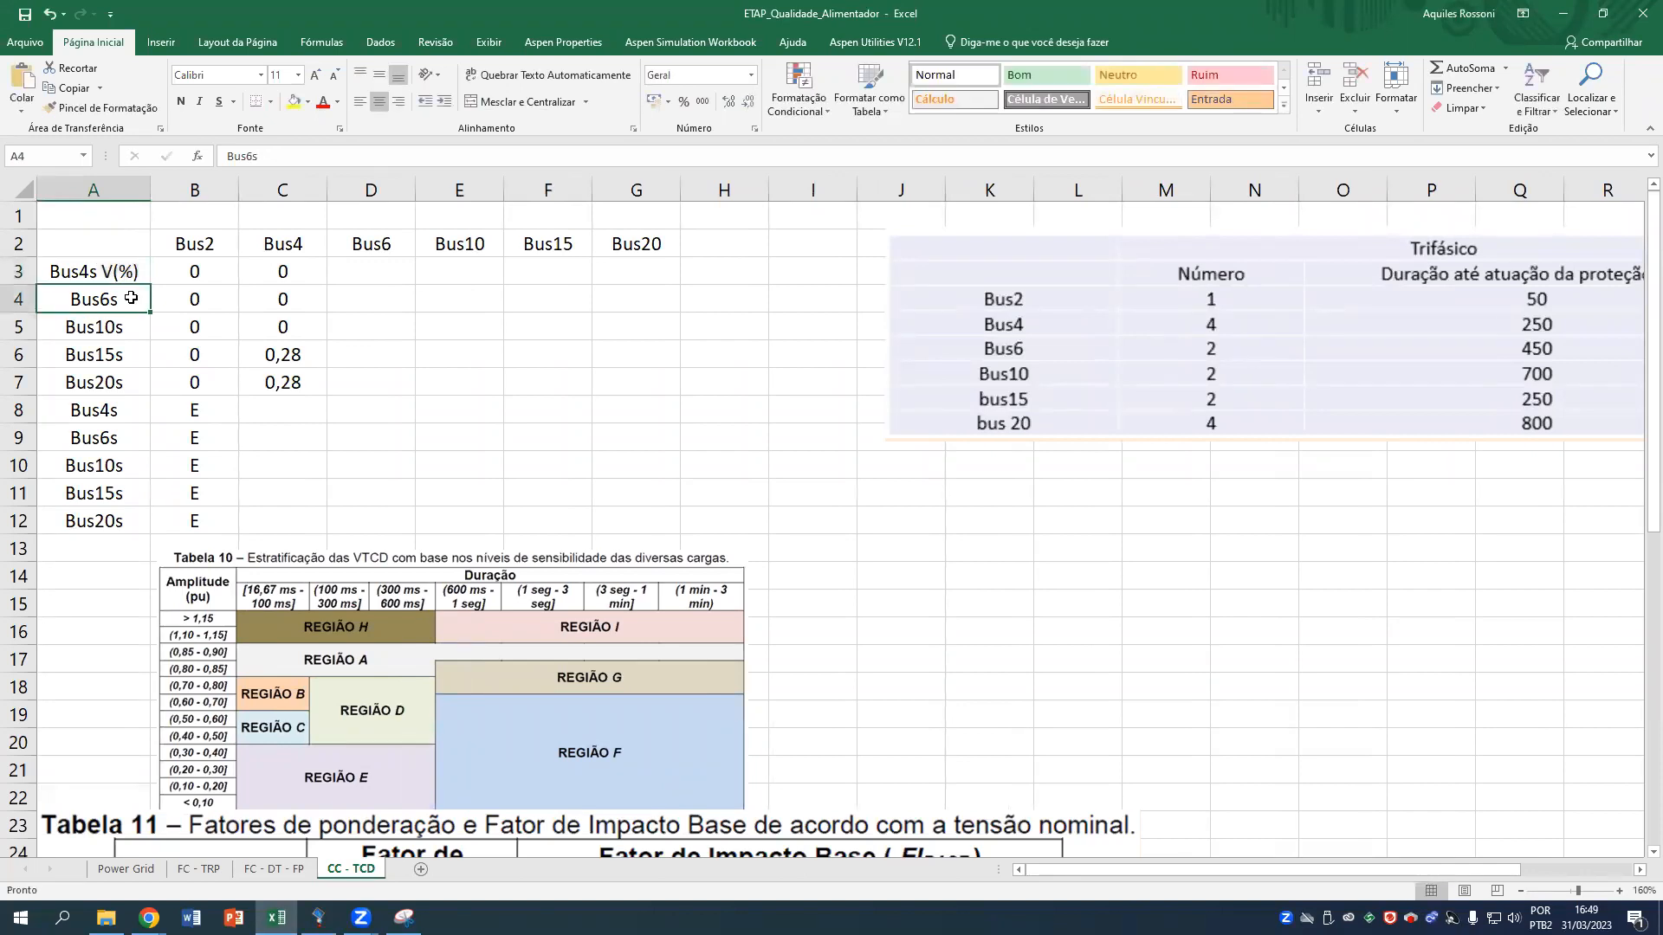
{"action": "double_click", "coordinate": [134, 299]}
{"action": "key", "text": "ctrl+v"}
{"action": "left_click", "coordinate": [131, 324]}
{"action": "double_click", "coordinate": [131, 325]}
{"action": "key", "text": "ctrl+v"}
{"action": "left_click", "coordinate": [134, 353]}
{"action": "double_click", "coordinate": [134, 353]}
{"action": "key", "text": "ctrl+v"}
{"action": "left_click", "coordinate": [128, 386]}
{"action": "double_click", "coordinate": [128, 386]}
{"action": "key", "text": "ctrl+v"}
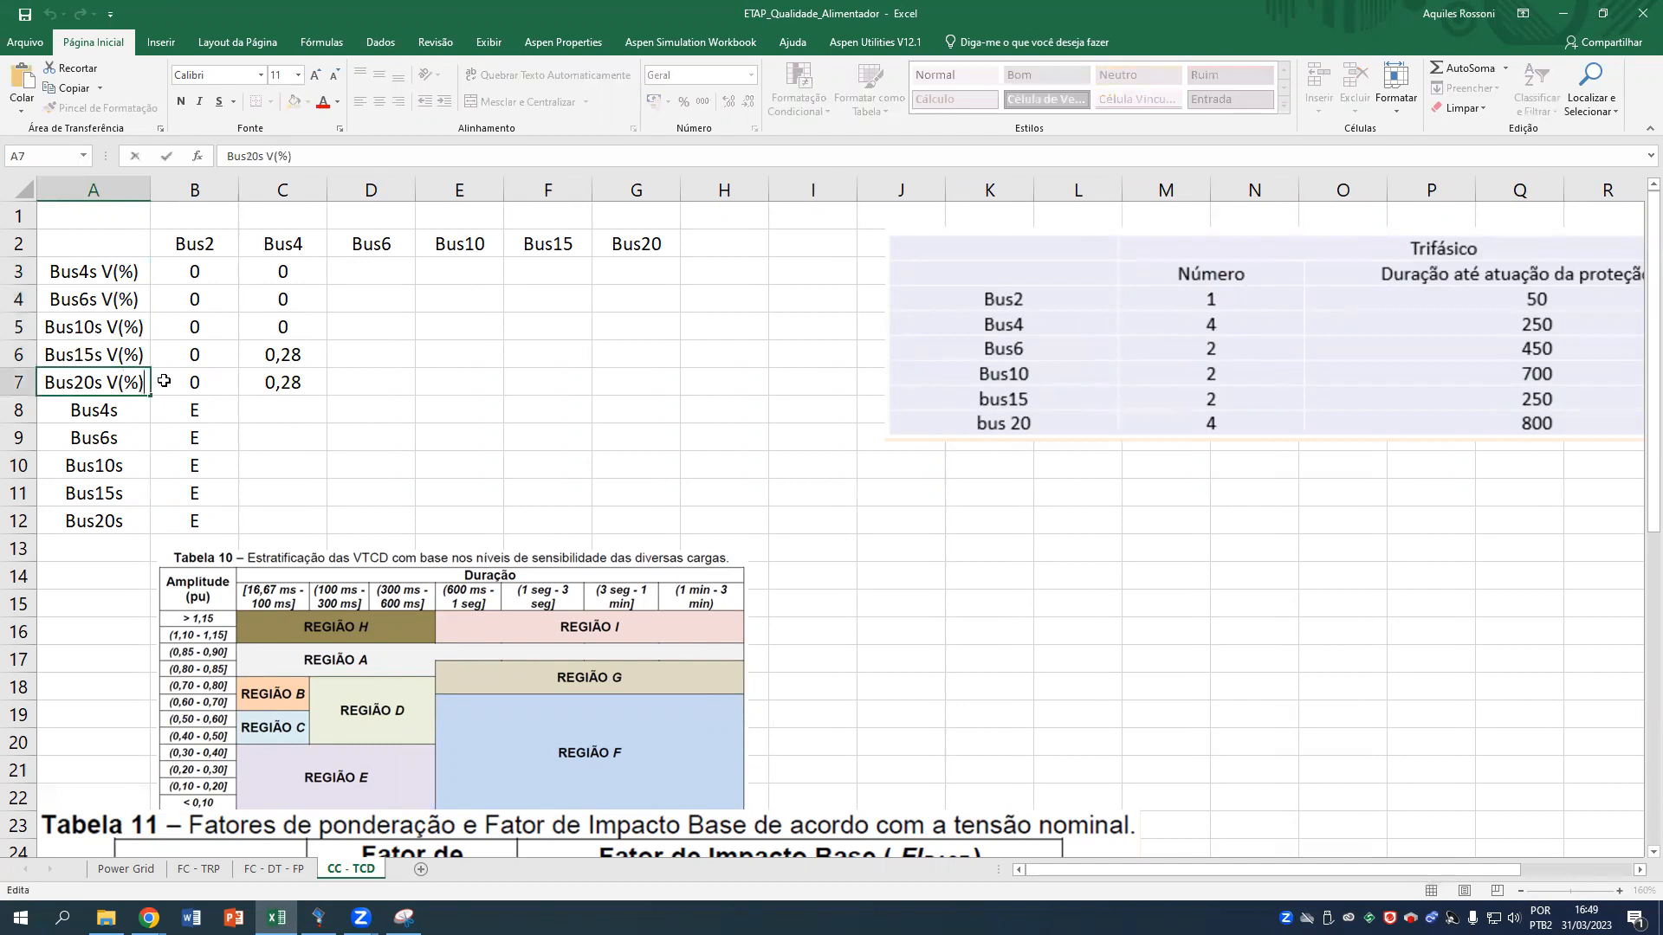
{"action": "key", "text": "Tab"}
{"action": "key", "text": "Tab"}
{"action": "key", "text": "Tab"}
Merge and centre B1:G1 above the bus headers and title it "Barras em curto-circuito".
{"action": "left_click_drag", "start_coordinate": [215, 227], "coordinate": [654, 216]}
{"action": "left_click", "coordinate": [528, 104]}
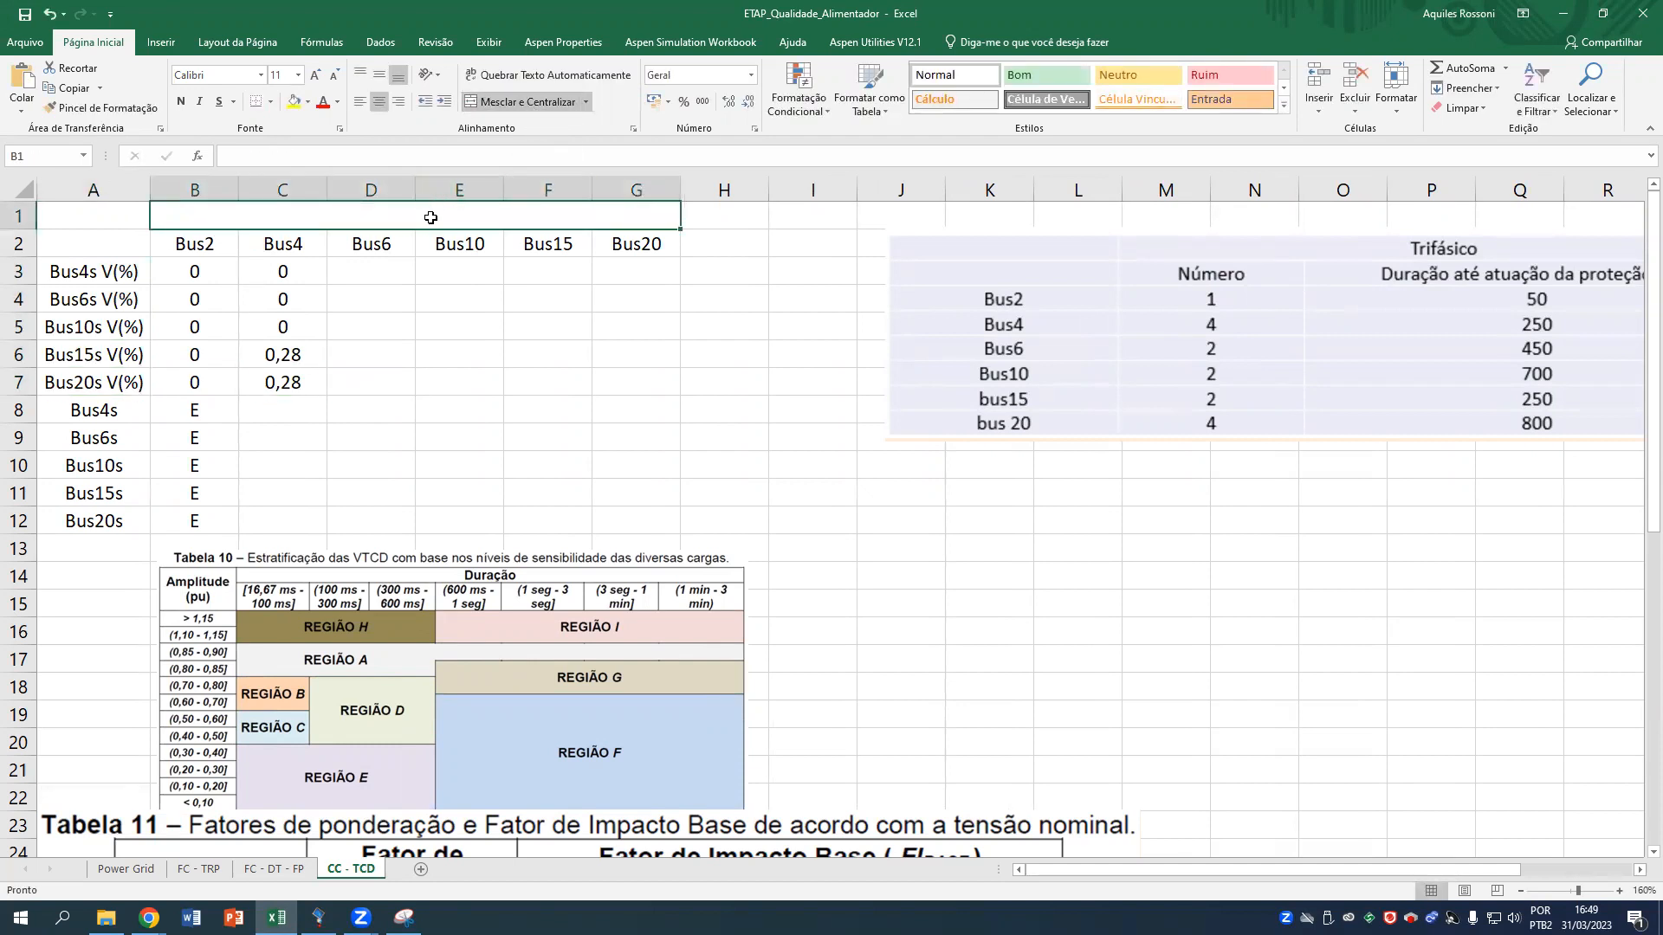
{"action": "type", "text": "Ba"}
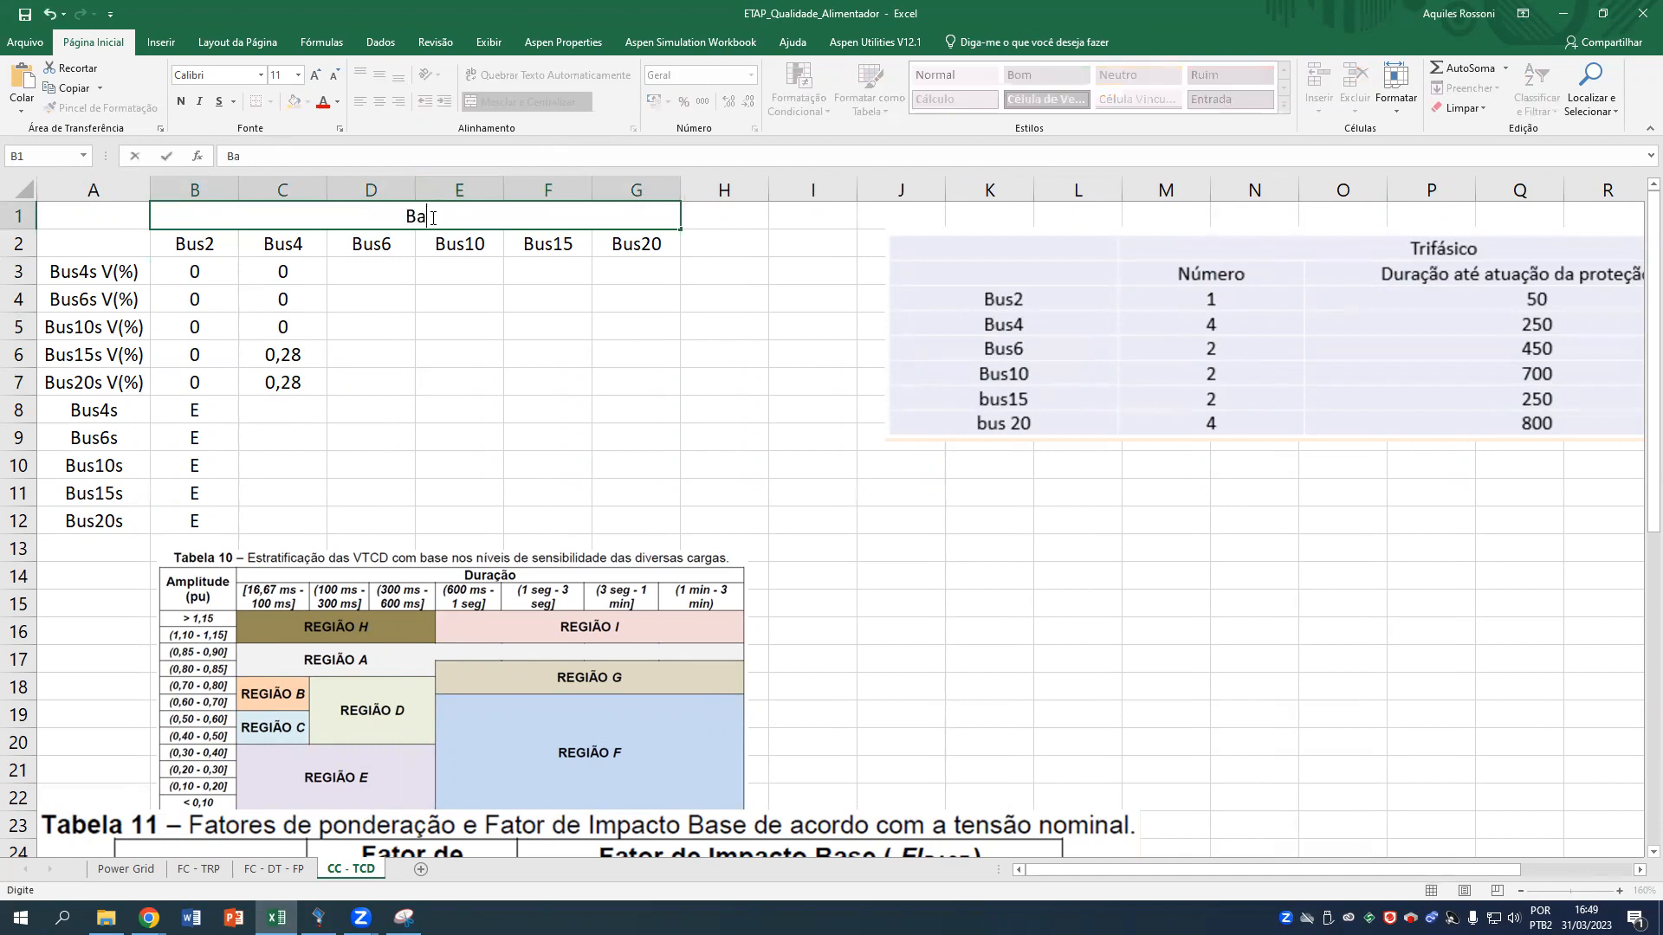
{"action": "type", "text": "rras em curto-circuito"}
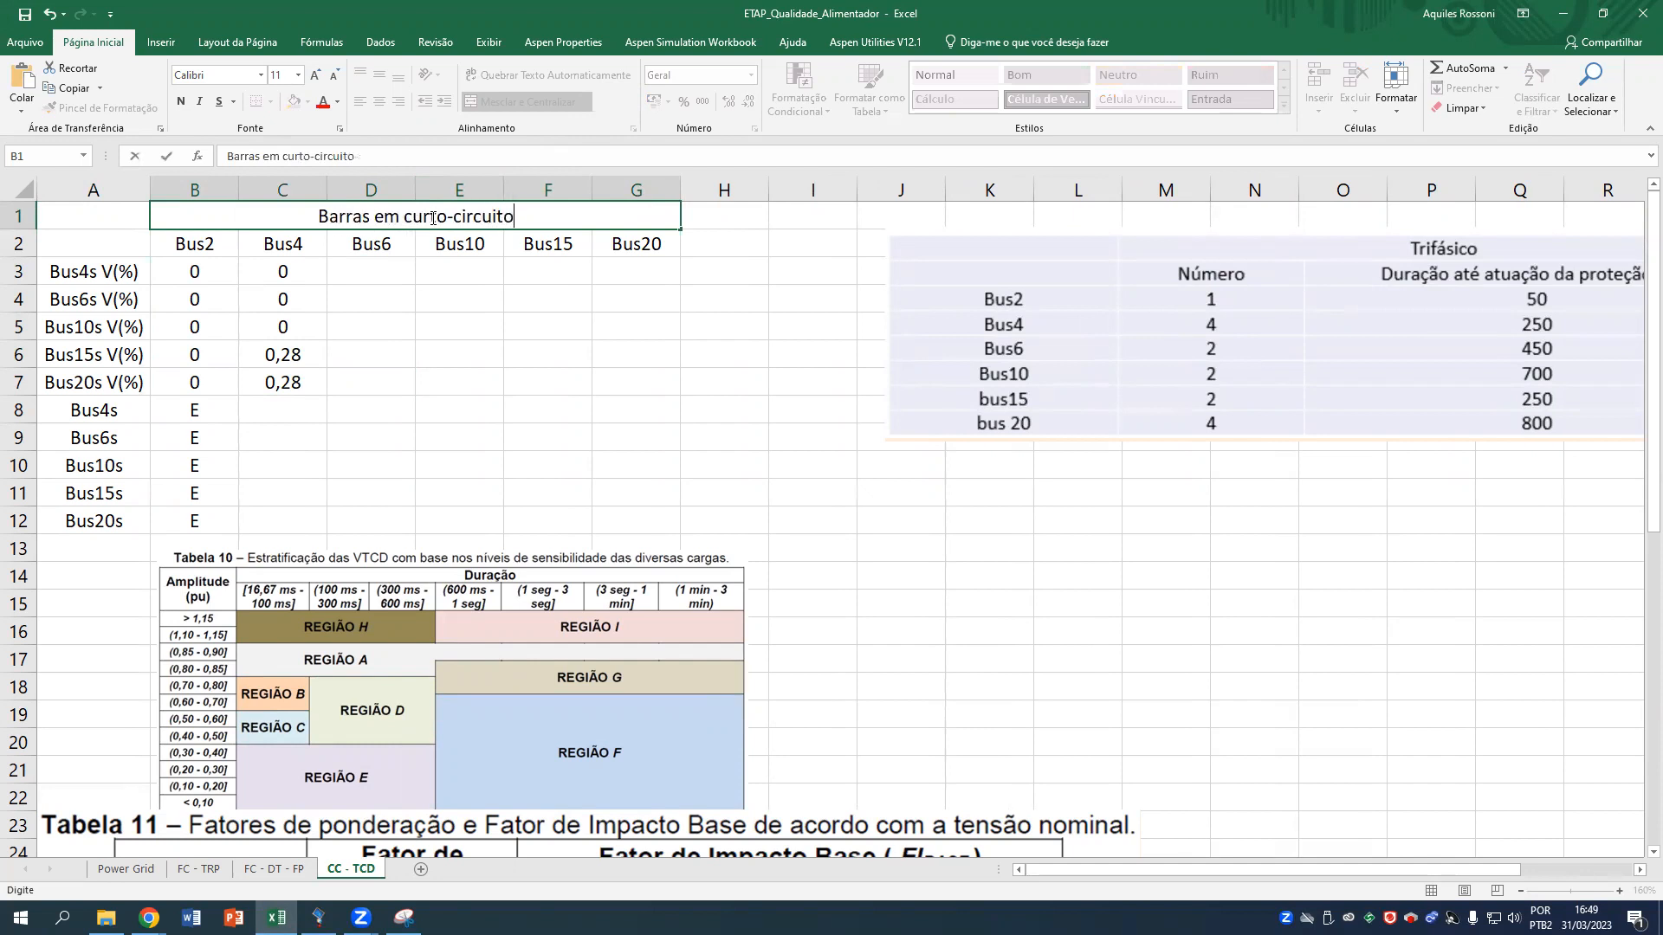
{"action": "key", "text": "Return"}
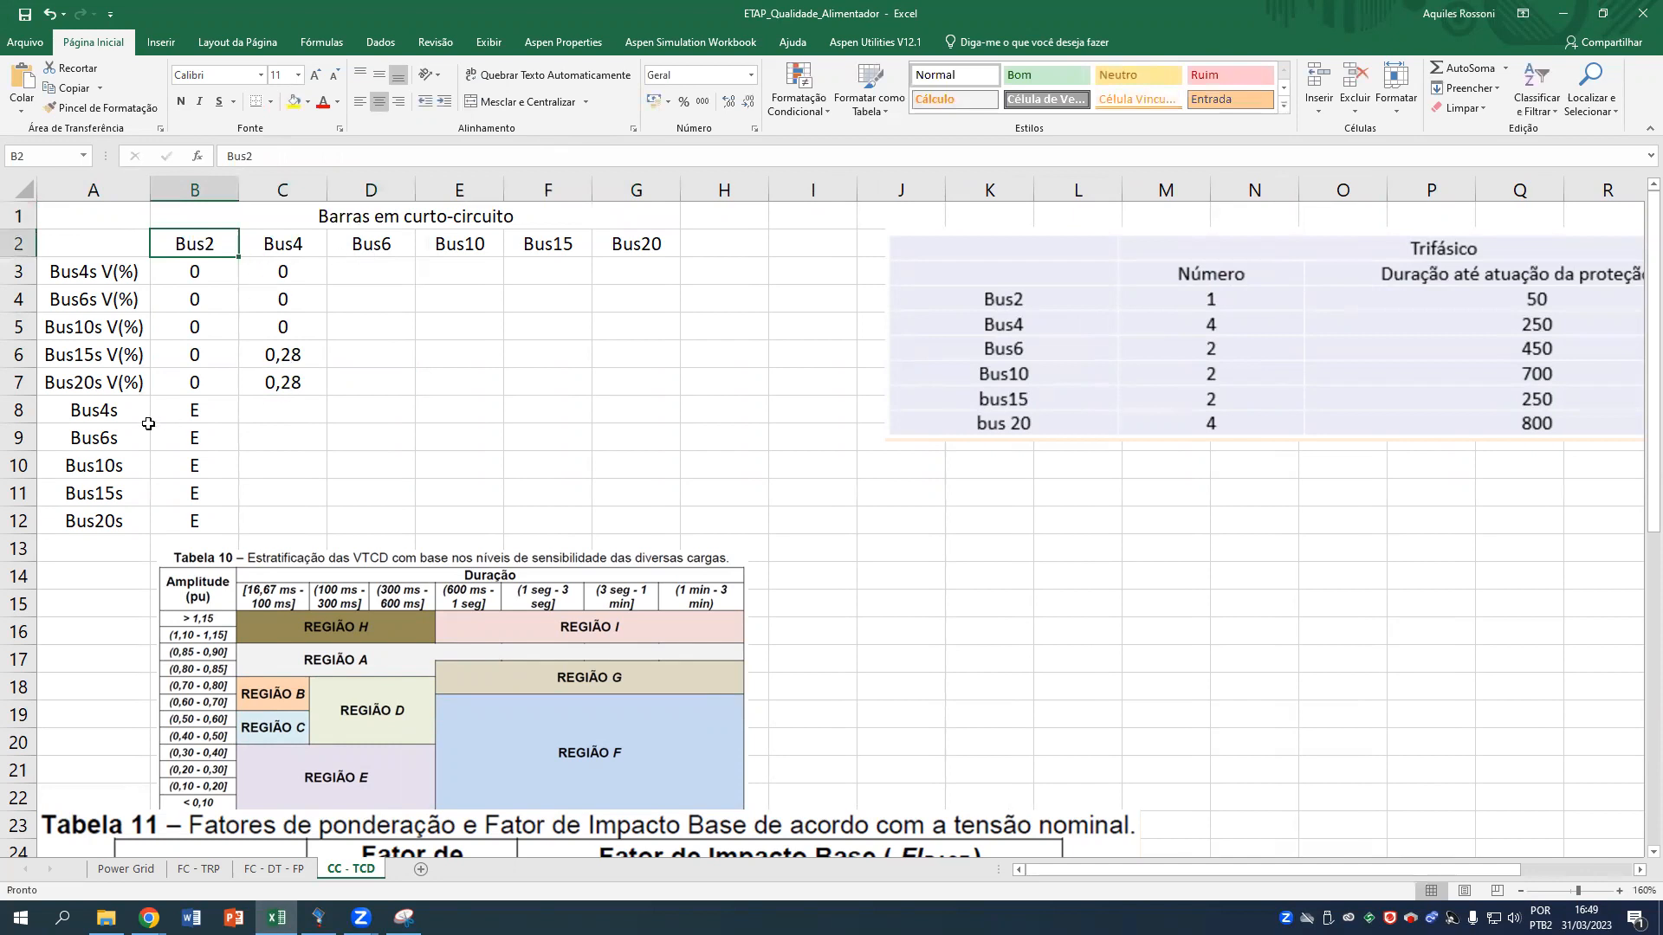
Enter sensitivity region E for Bus4s to Bus20s under Bus4 in C8:C12 and centre the table columns B to G.
{"action": "scroll", "coordinate": [143, 407], "scroll_direction": "down", "scroll_amount": 2}
{"action": "scroll", "coordinate": [121, 334], "scroll_direction": "up", "scroll_amount": 1}
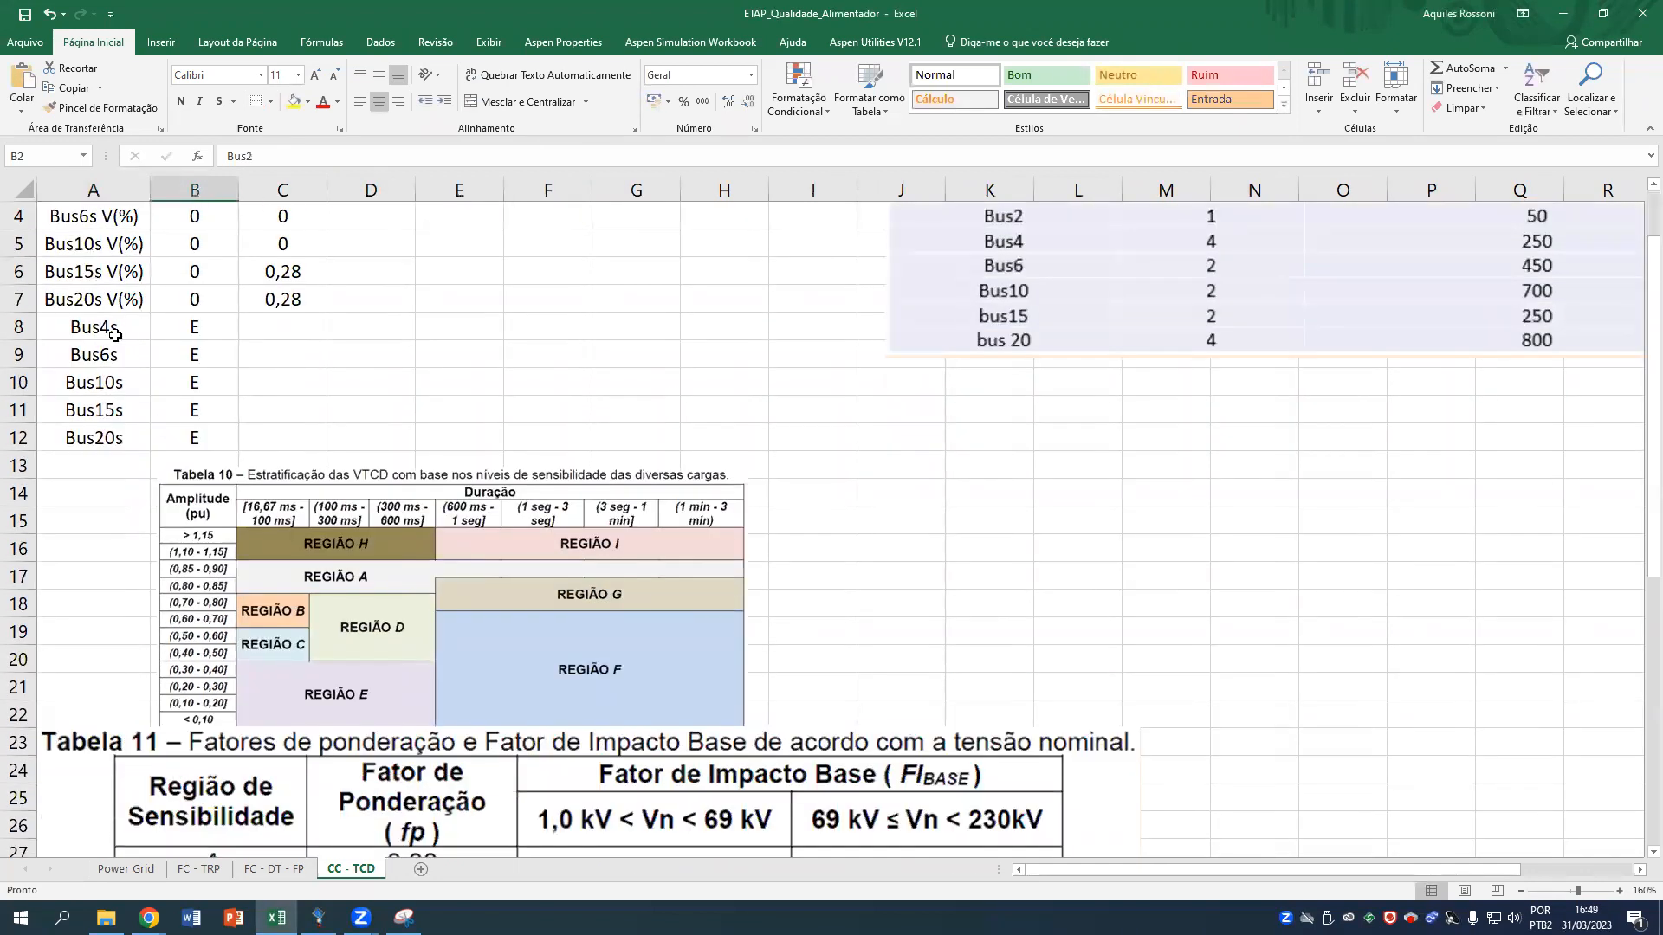
{"action": "scroll", "coordinate": [115, 335], "scroll_direction": "up", "scroll_amount": 1}
{"action": "left_click", "coordinate": [290, 409]}
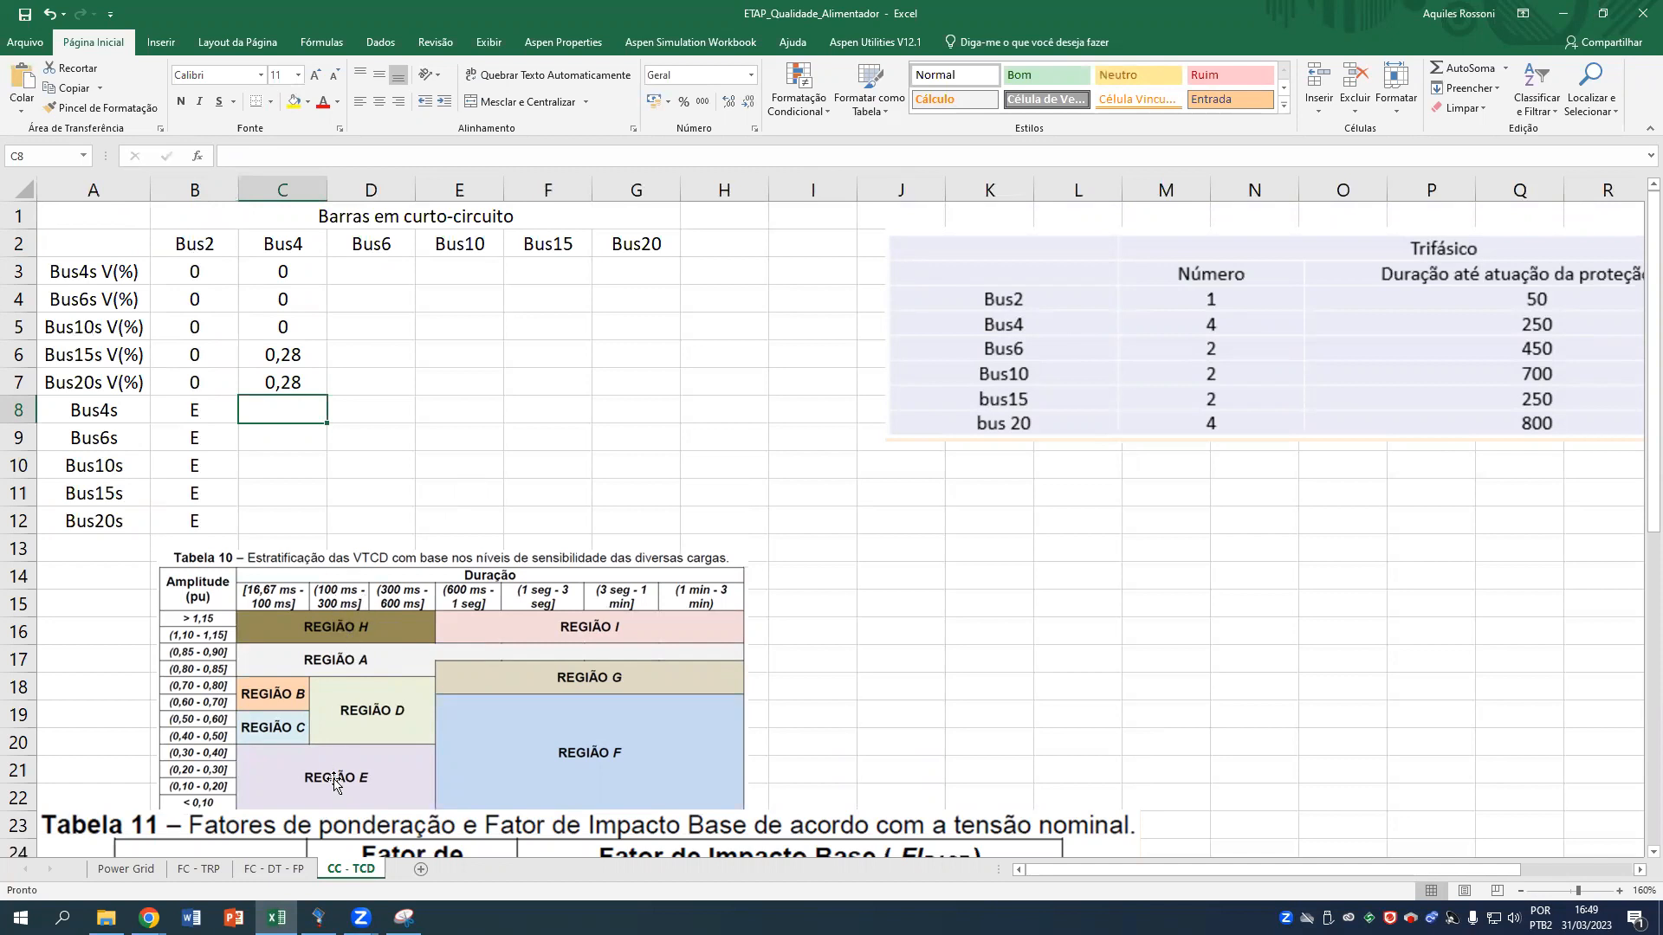
{"action": "type", "text": "E"}
{"action": "key", "text": "Return"}
{"action": "type", "text": "E"}
{"action": "key", "text": "Return"}
{"action": "type", "text": "E"}
{"action": "key", "text": "Return"}
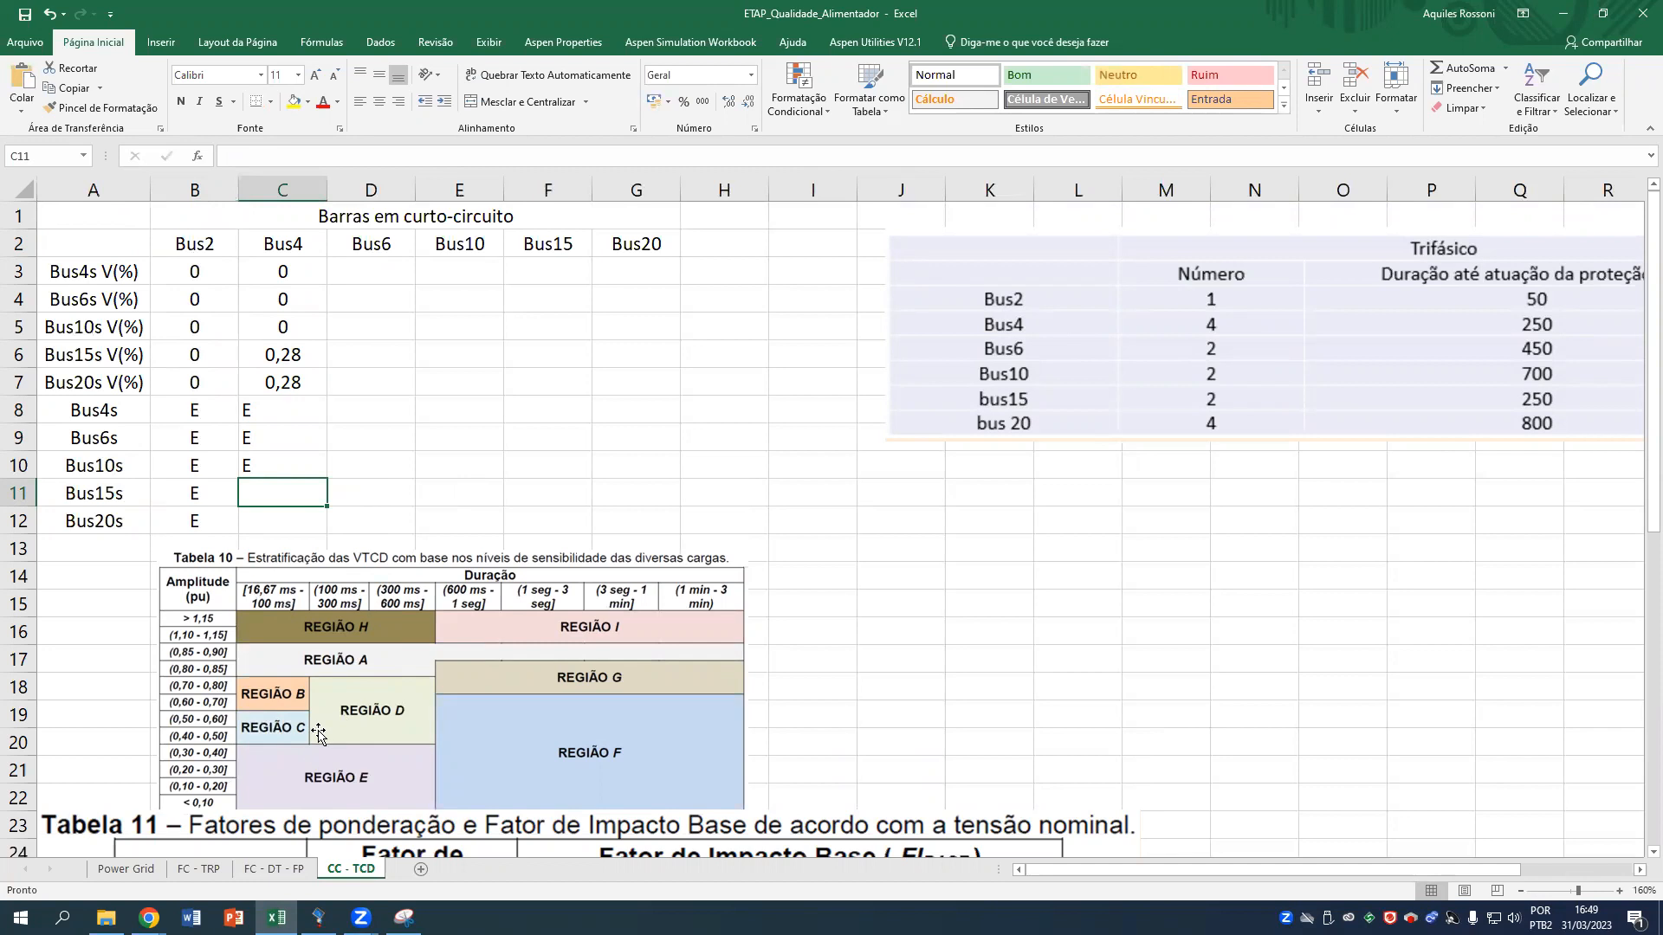
{"action": "type", "text": "E"}
{"action": "key", "text": "Return"}
{"action": "type", "text": "E"}
{"action": "key", "text": "ctrl+Return"}
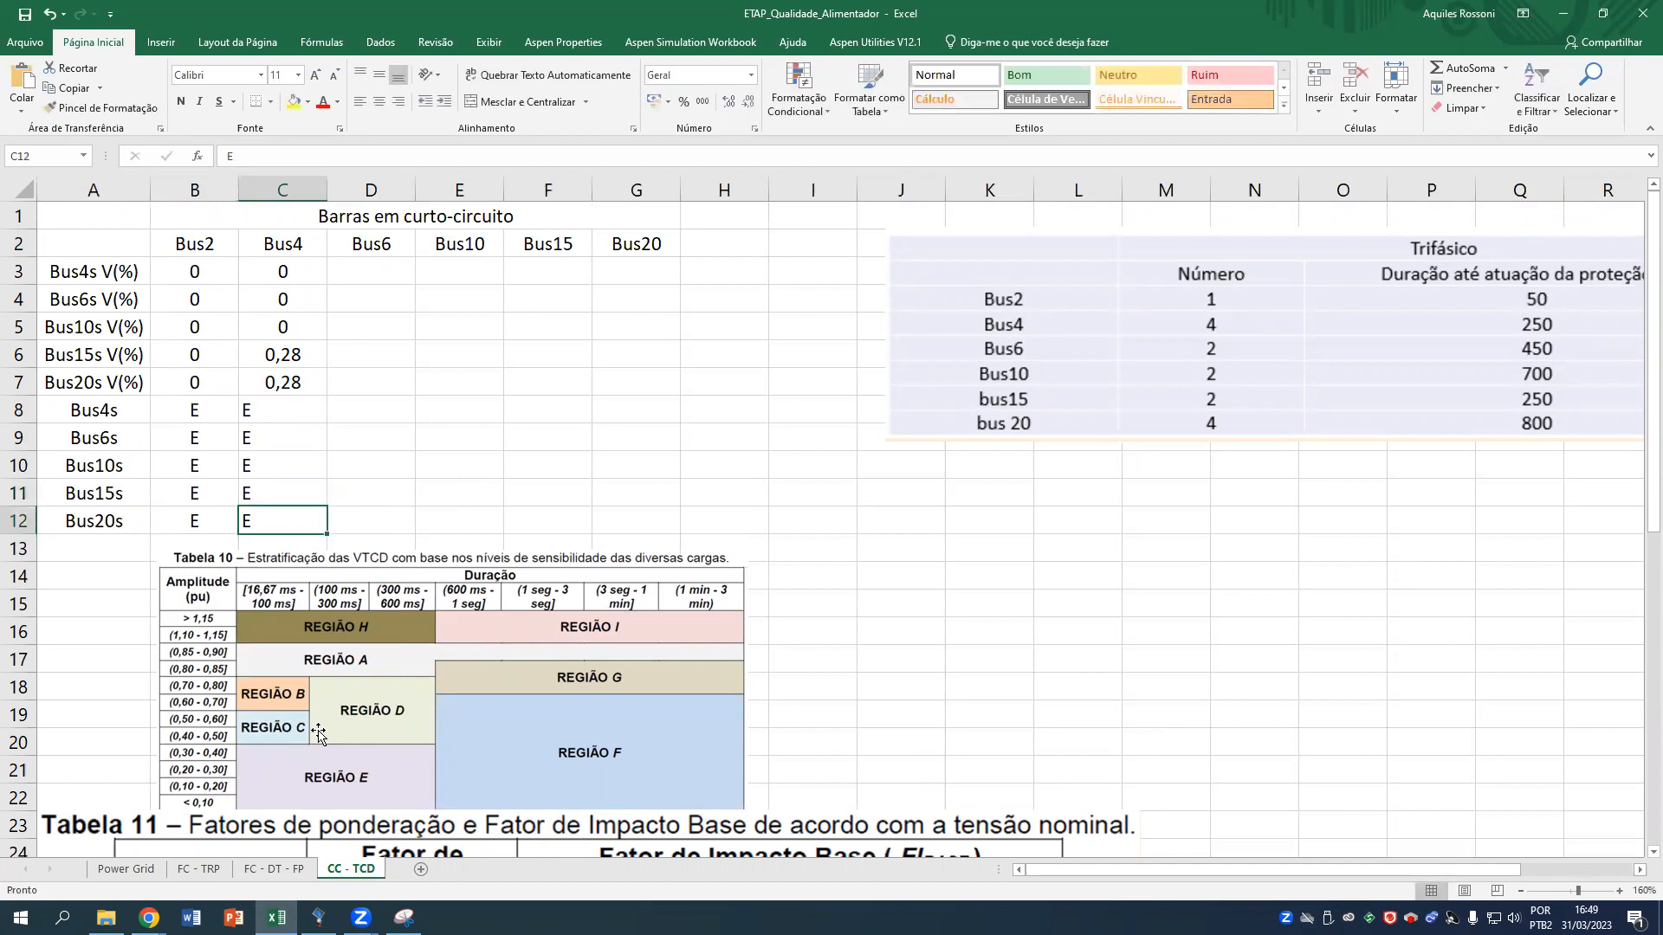
{"action": "left_click_drag", "start_coordinate": [197, 245], "coordinate": [625, 178]}
{"action": "left_click", "coordinate": [380, 102]}
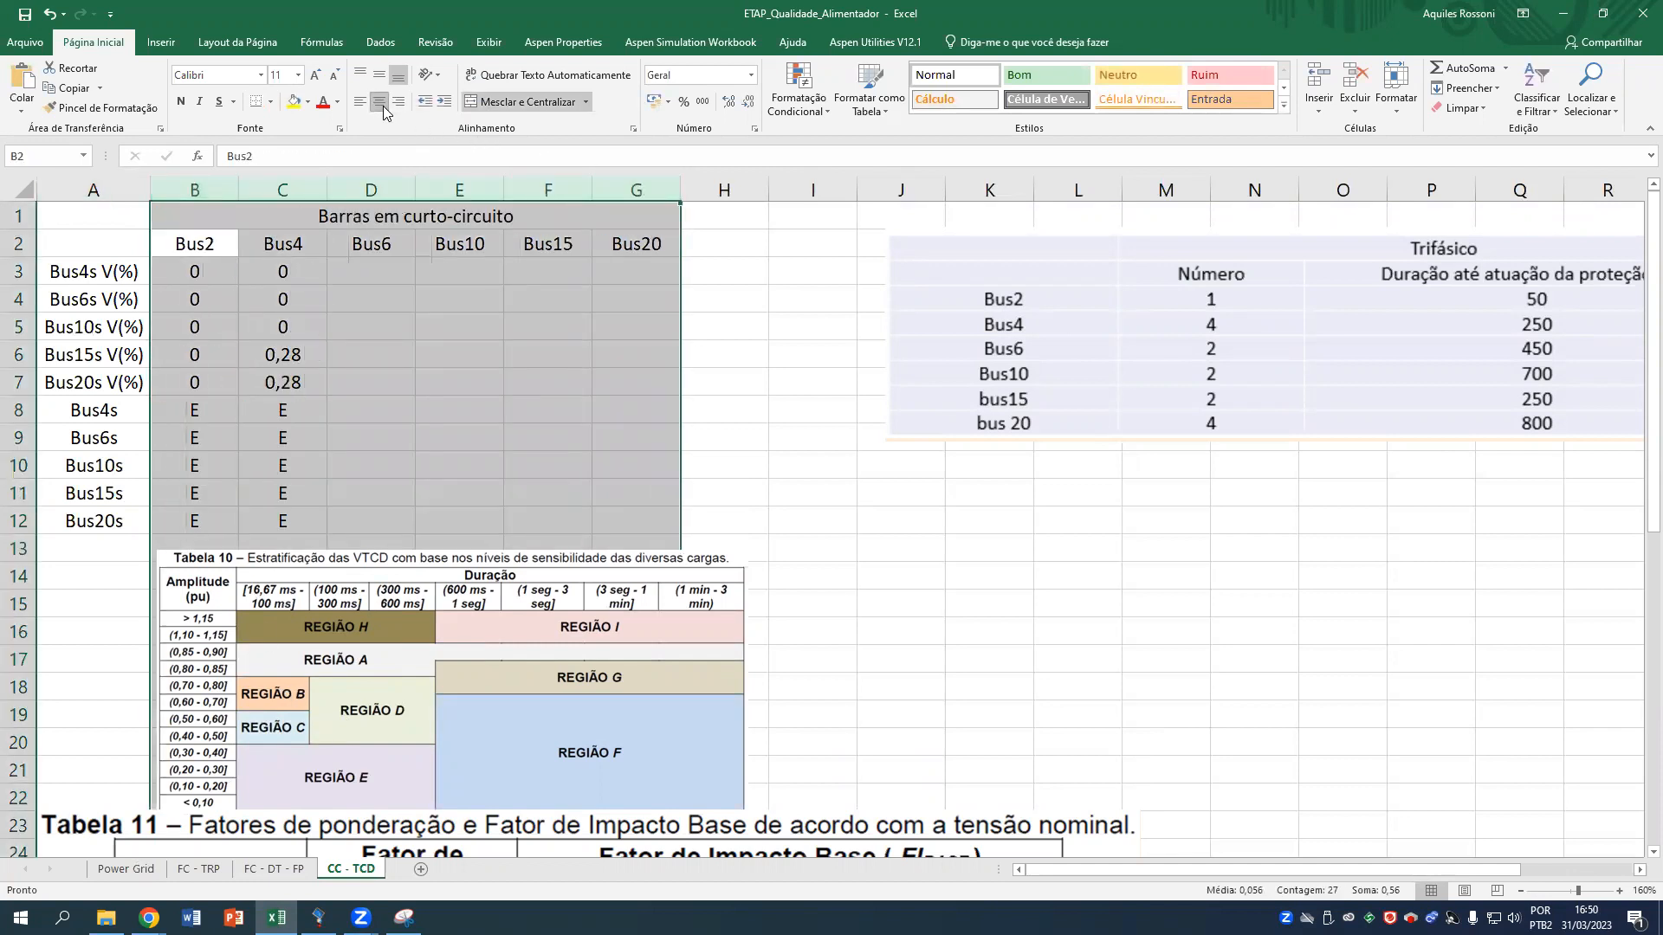
{"action": "left_click", "coordinate": [391, 269]}
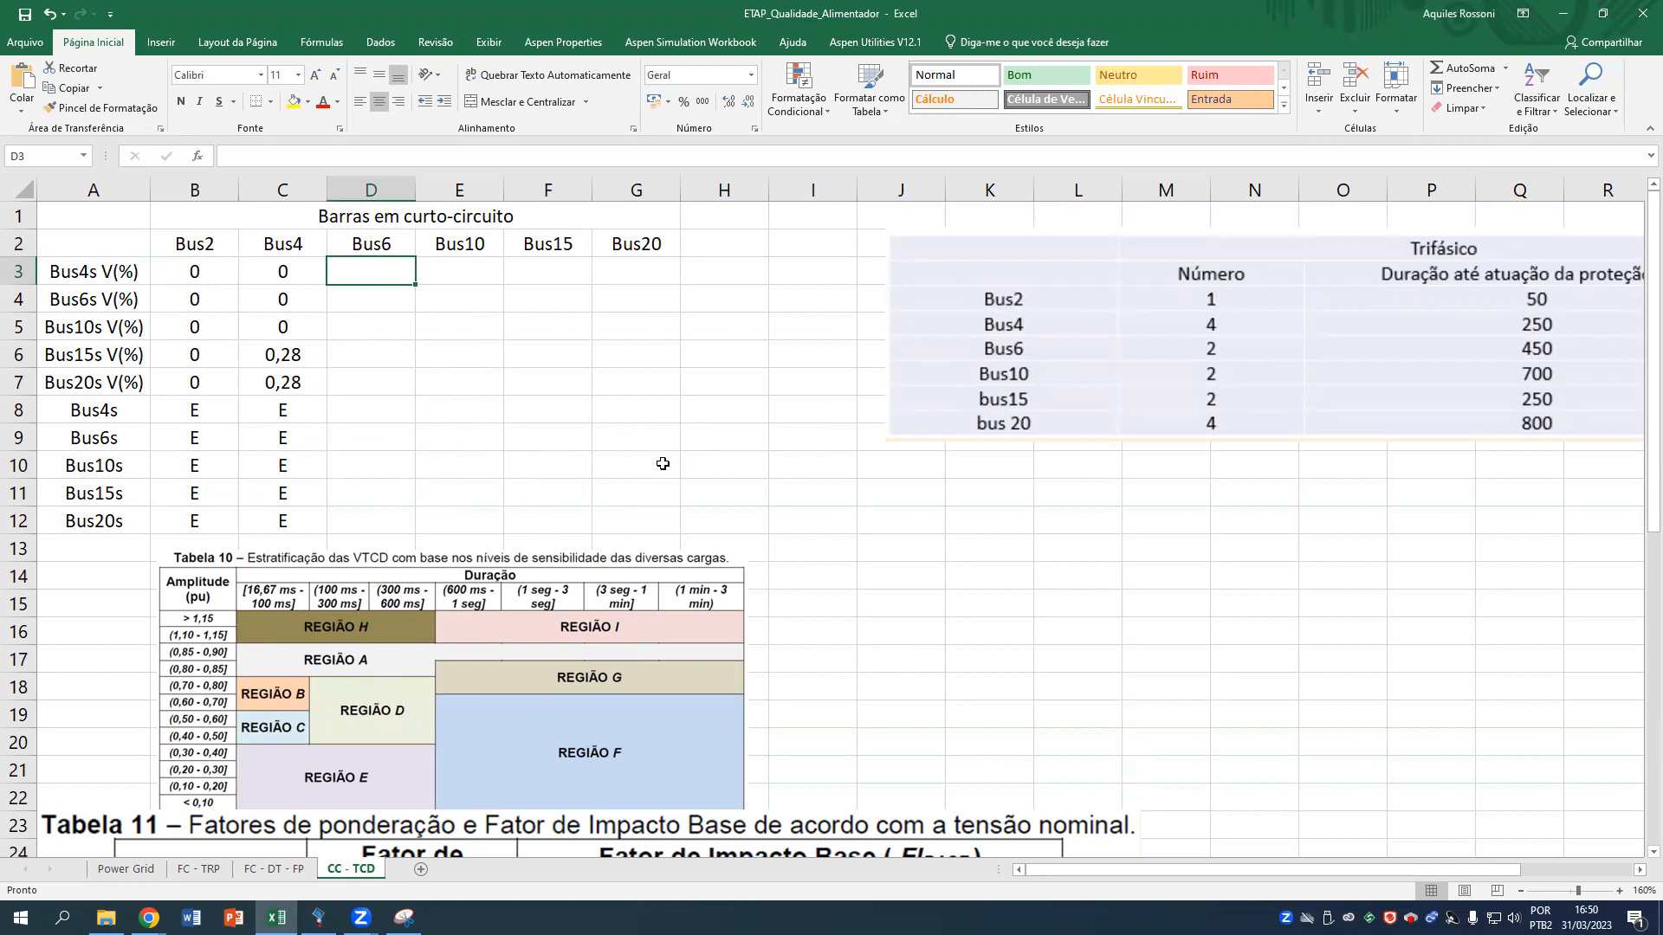
In ETAP, replace Bus4 with Bus6 as the faulted bus in study case SC and run the minimum short-circuit study.
{"action": "left_click", "coordinate": [319, 917]}
{"action": "scroll", "coordinate": [667, 327], "scroll_direction": "up", "scroll_amount": 2}
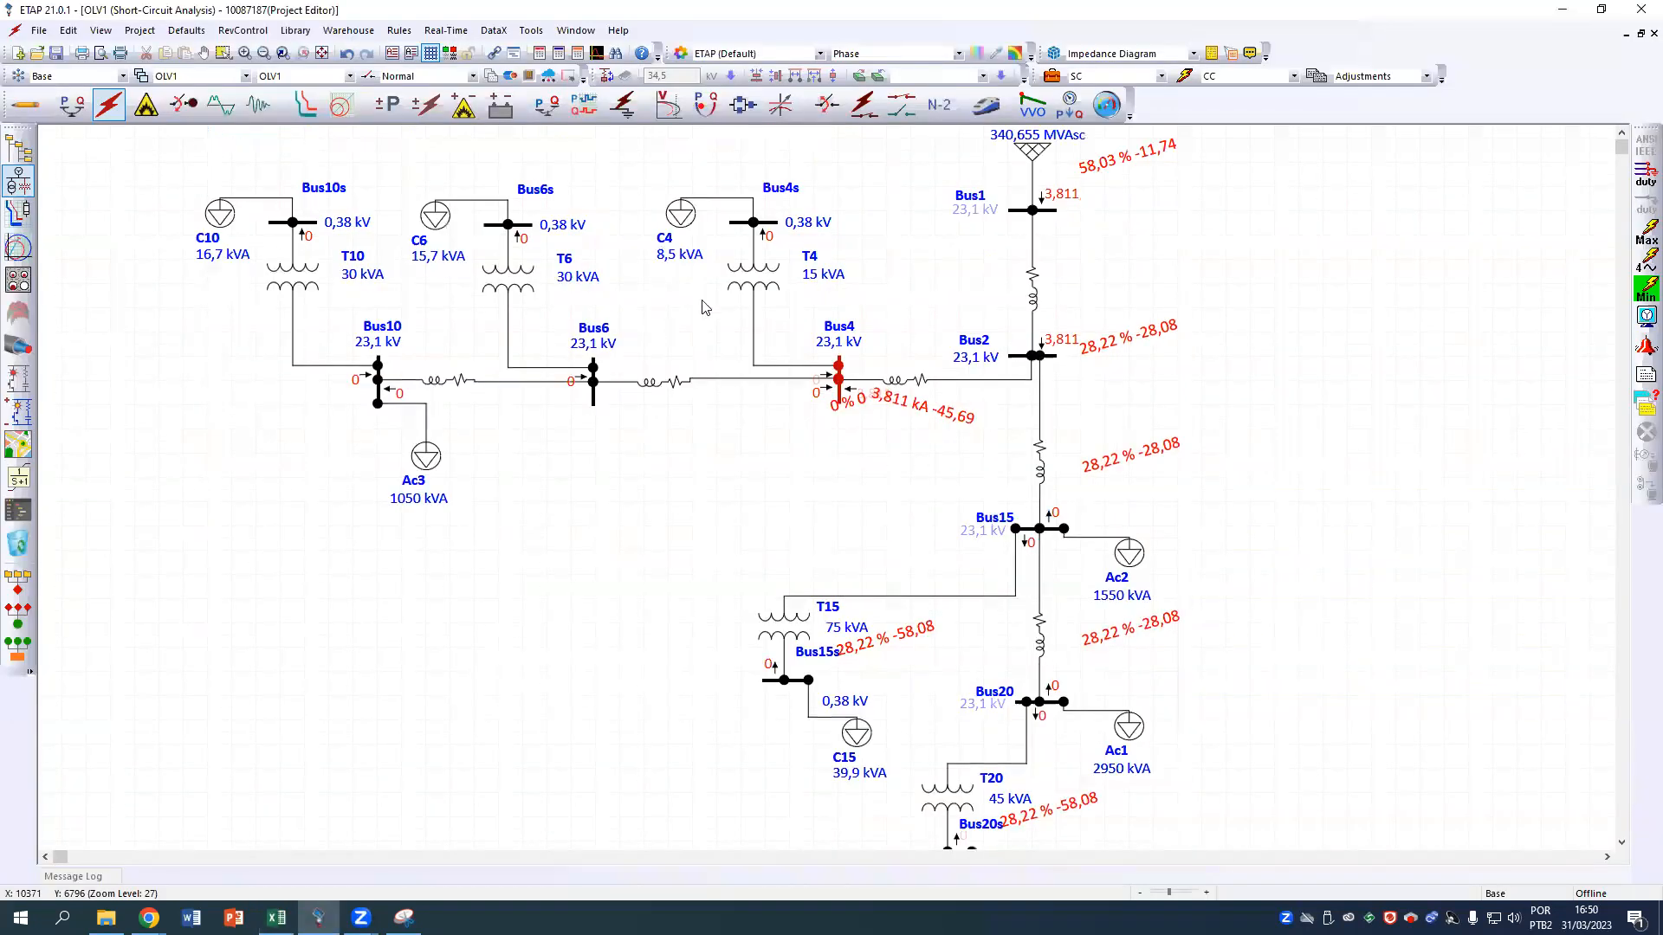
{"action": "left_click", "coordinate": [1051, 76]}
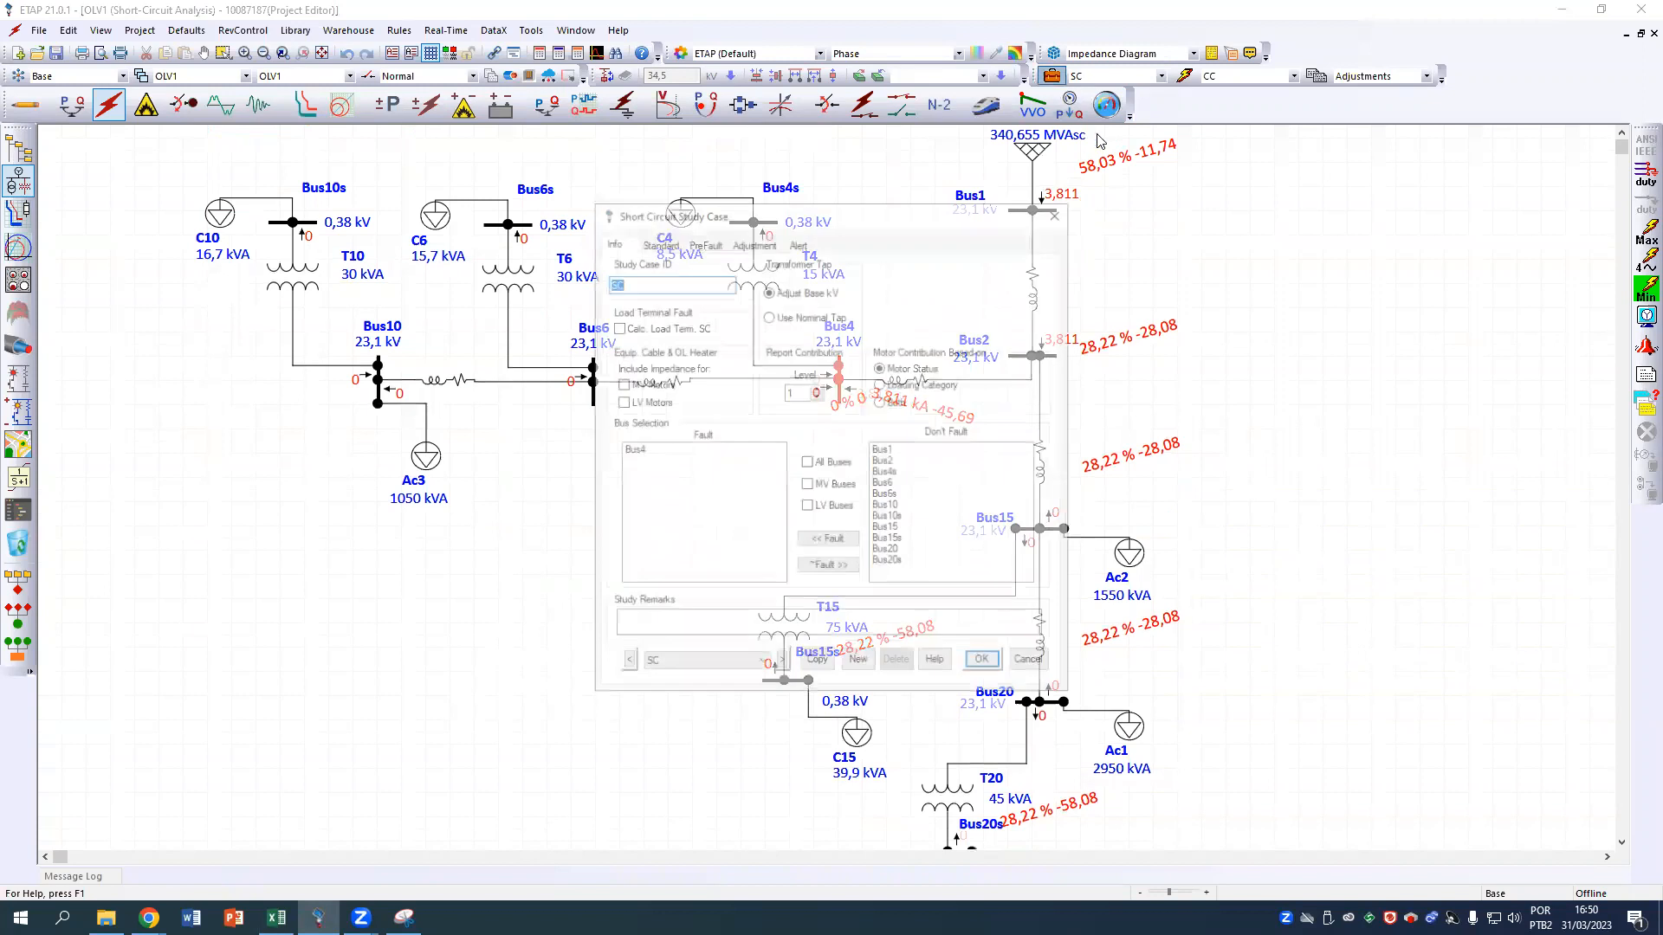
{"action": "left_click", "coordinate": [690, 468]}
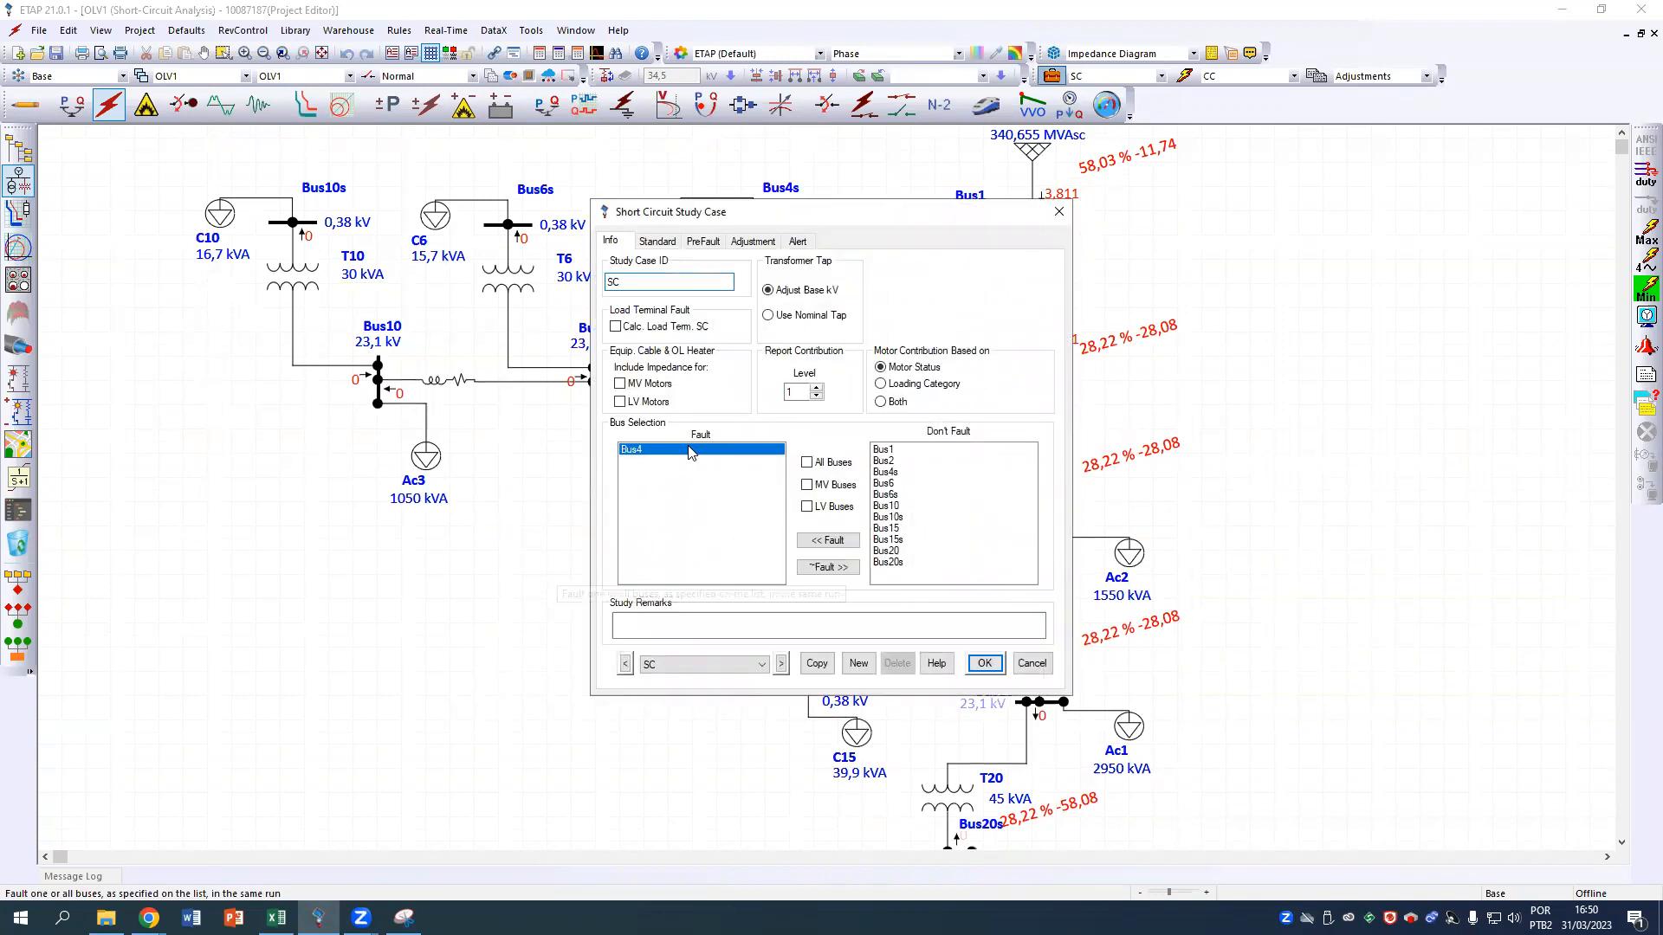
{"action": "left_click", "coordinate": [829, 567]}
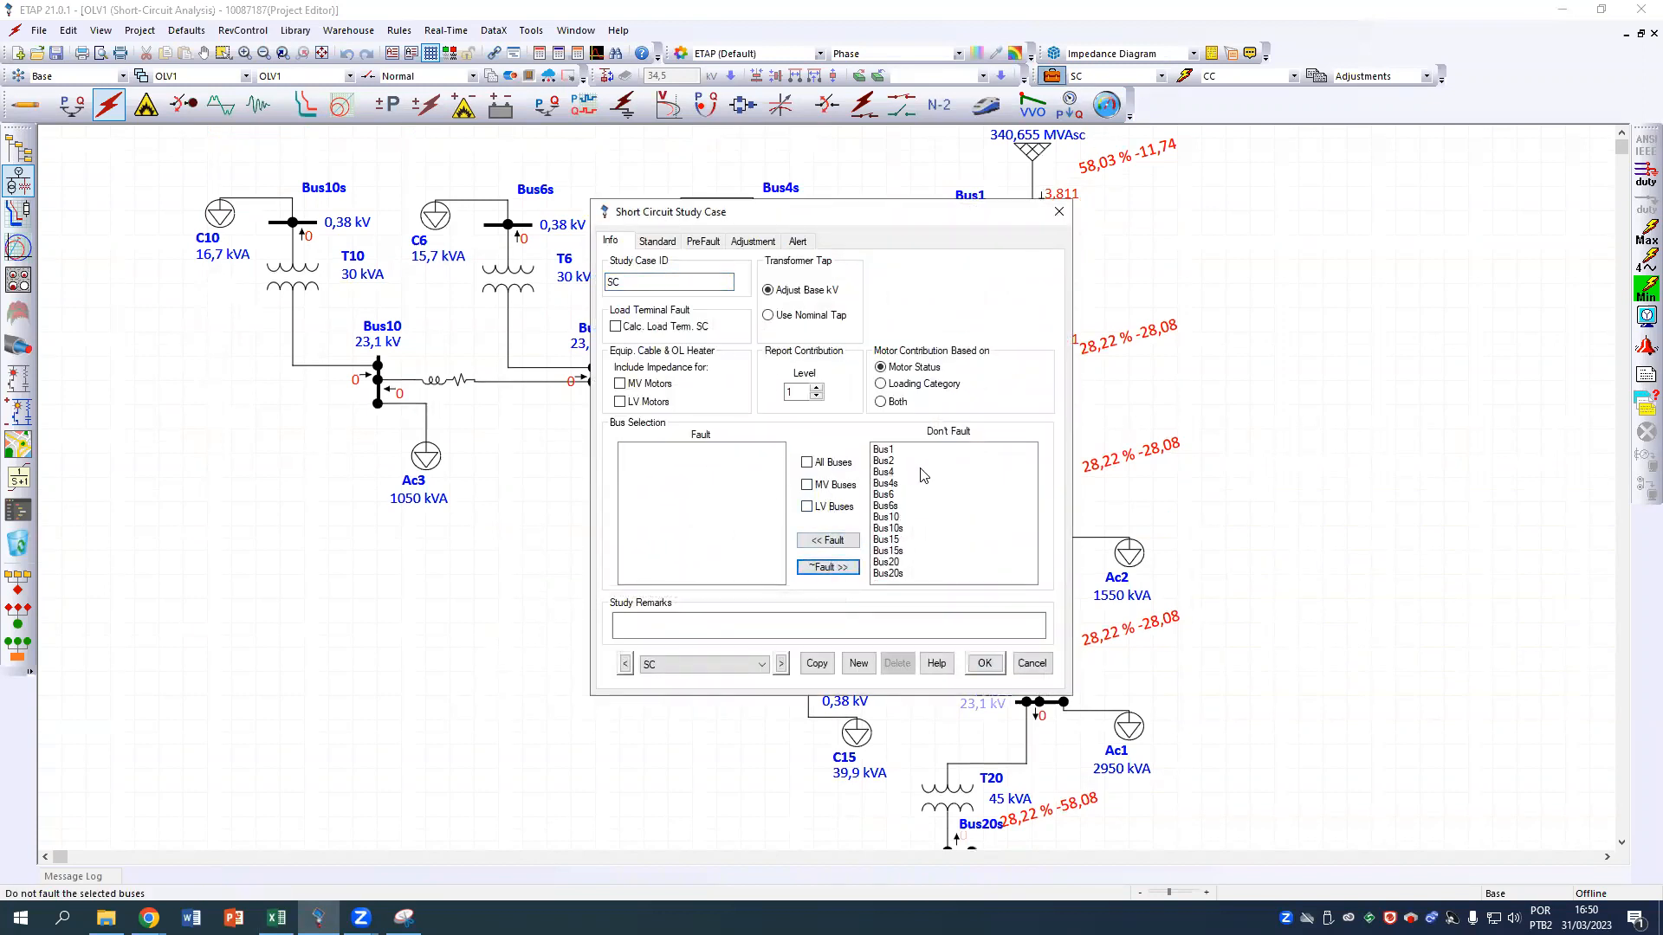
{"action": "left_click", "coordinate": [892, 495]}
{"action": "left_click", "coordinate": [848, 543]}
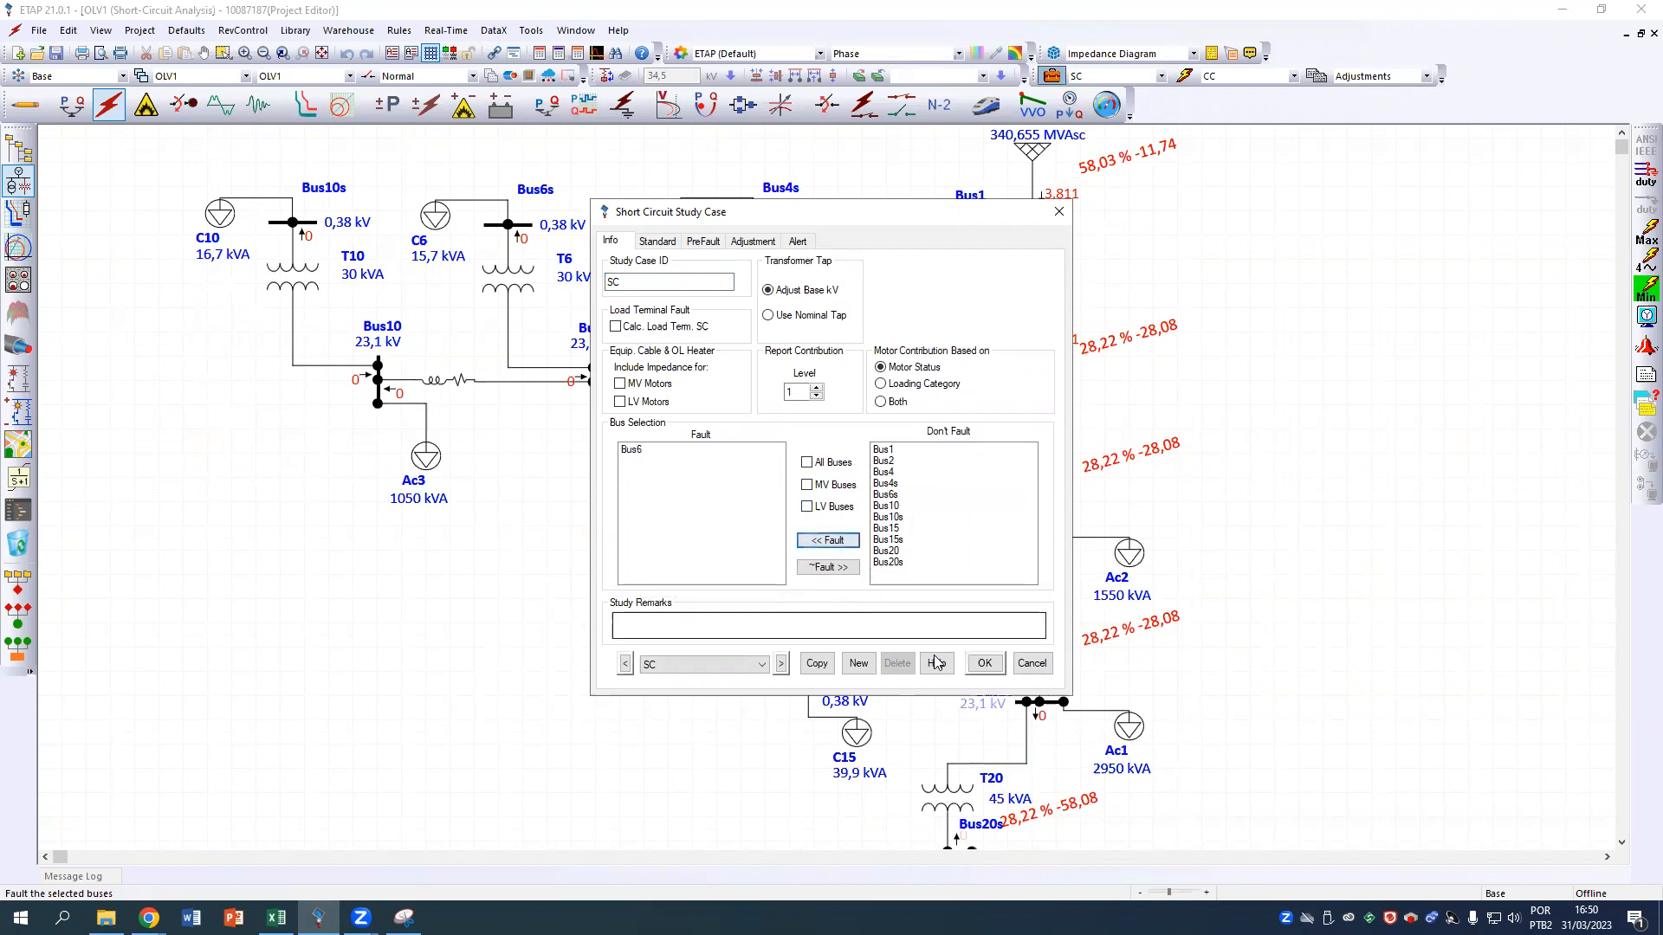
{"action": "left_click", "coordinate": [982, 664]}
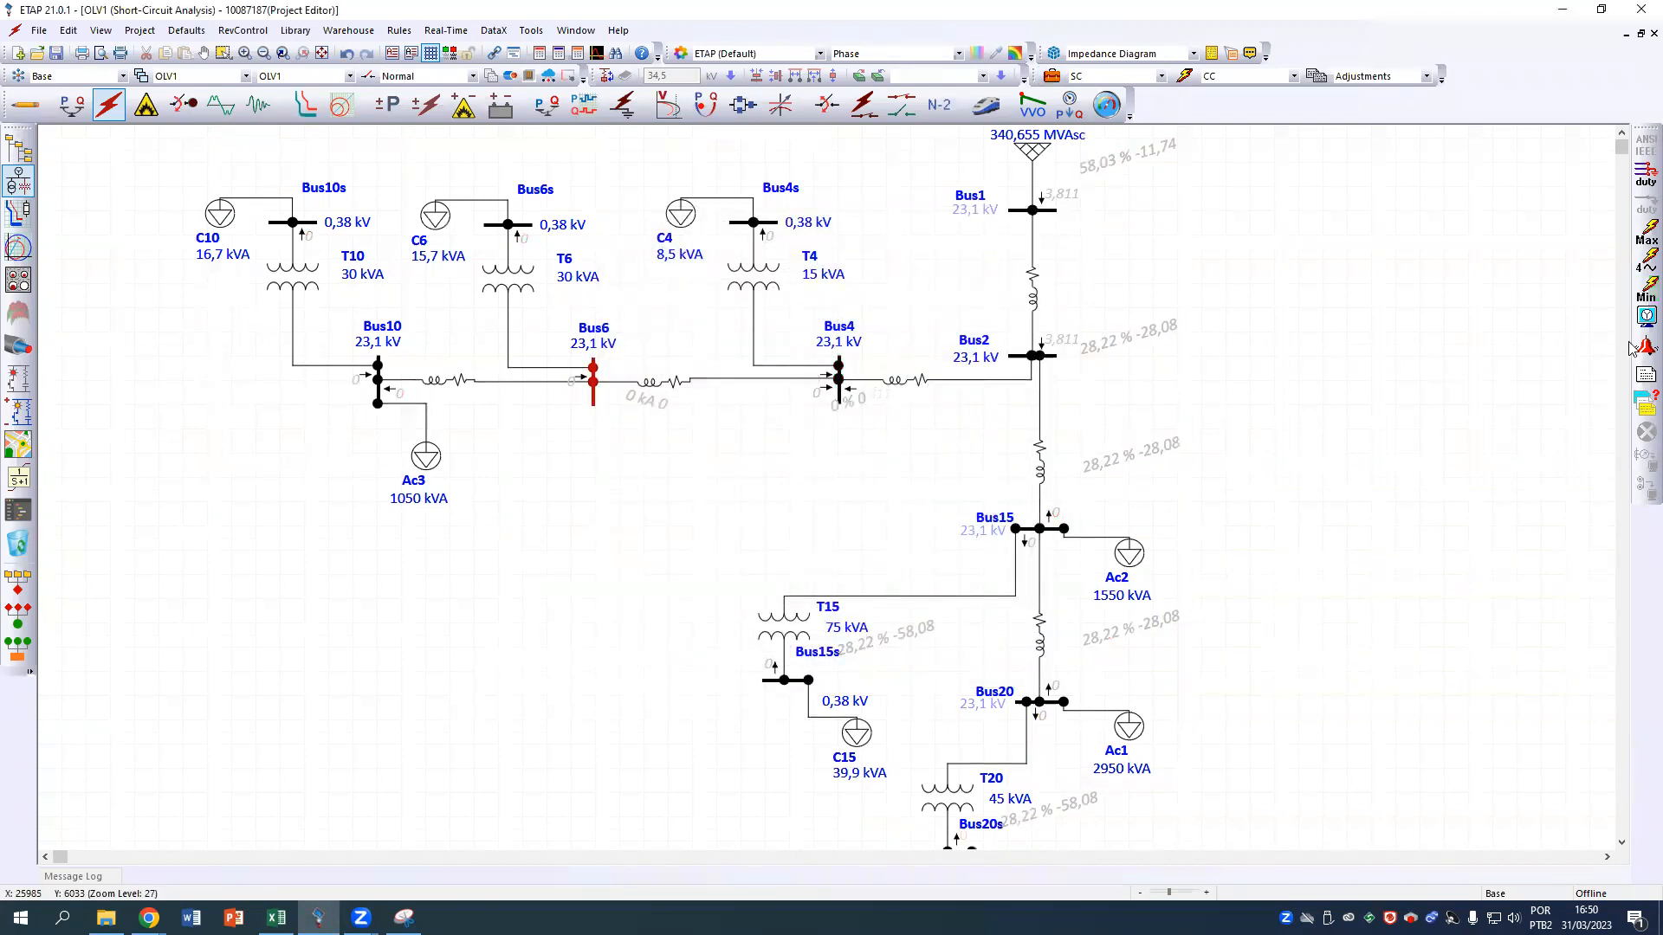
{"action": "left_click", "coordinate": [1639, 291]}
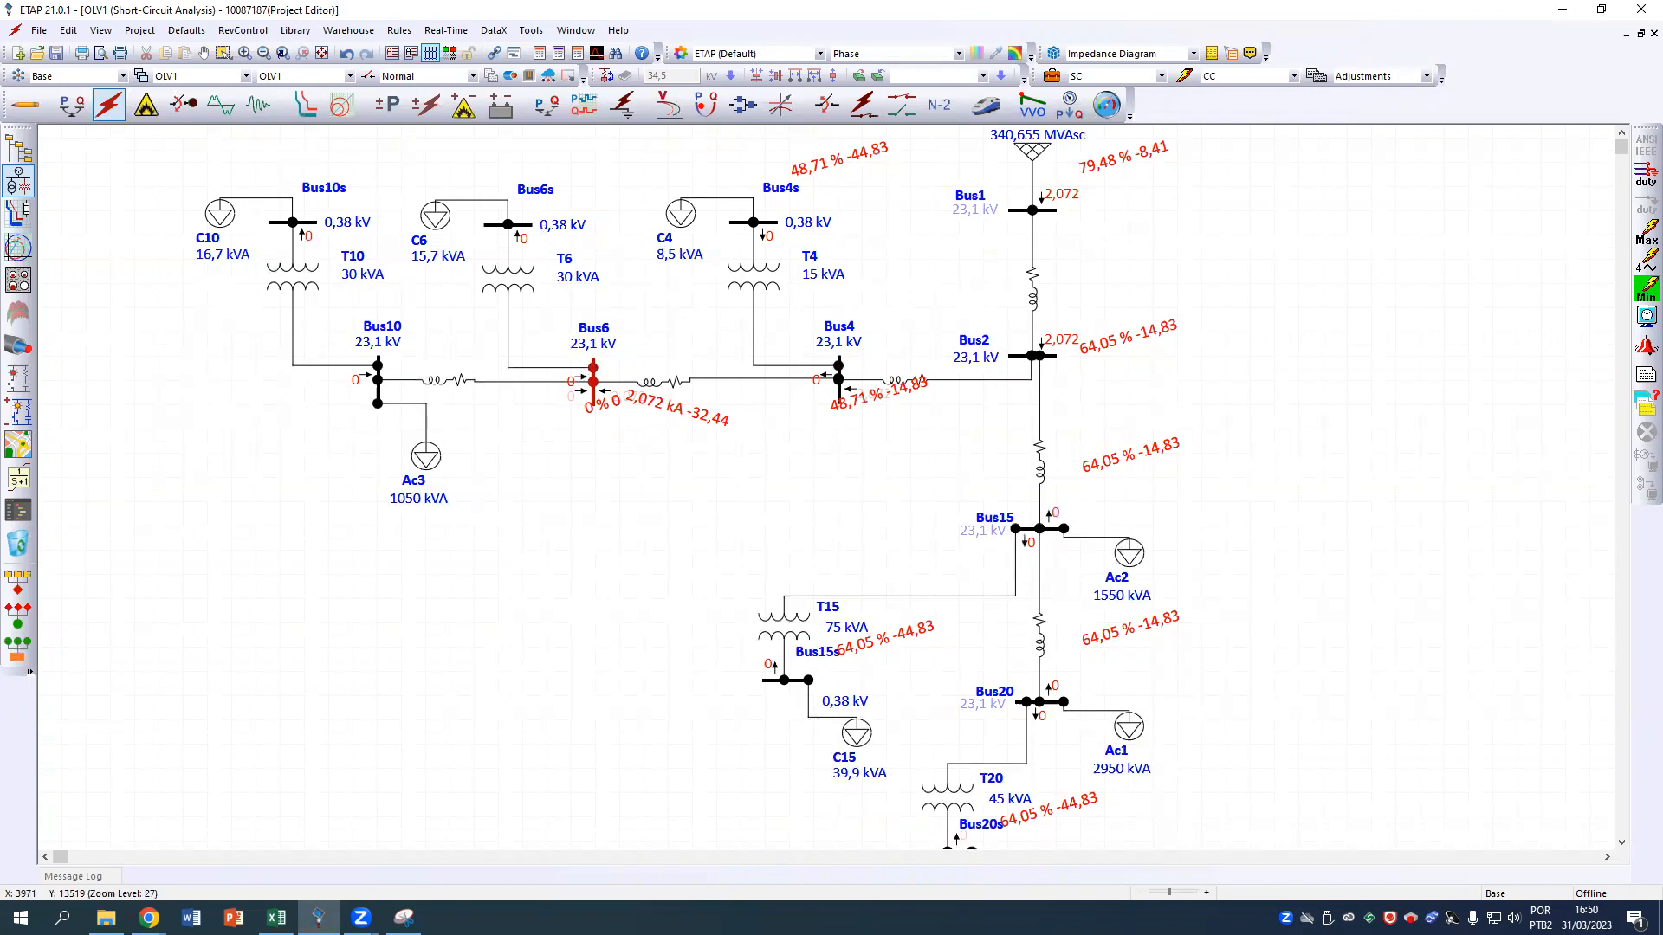
Return to Excel and enter 0 for Bus6s and Bus10s under Bus6 in D4:D5.
{"action": "left_click", "coordinate": [276, 917]}
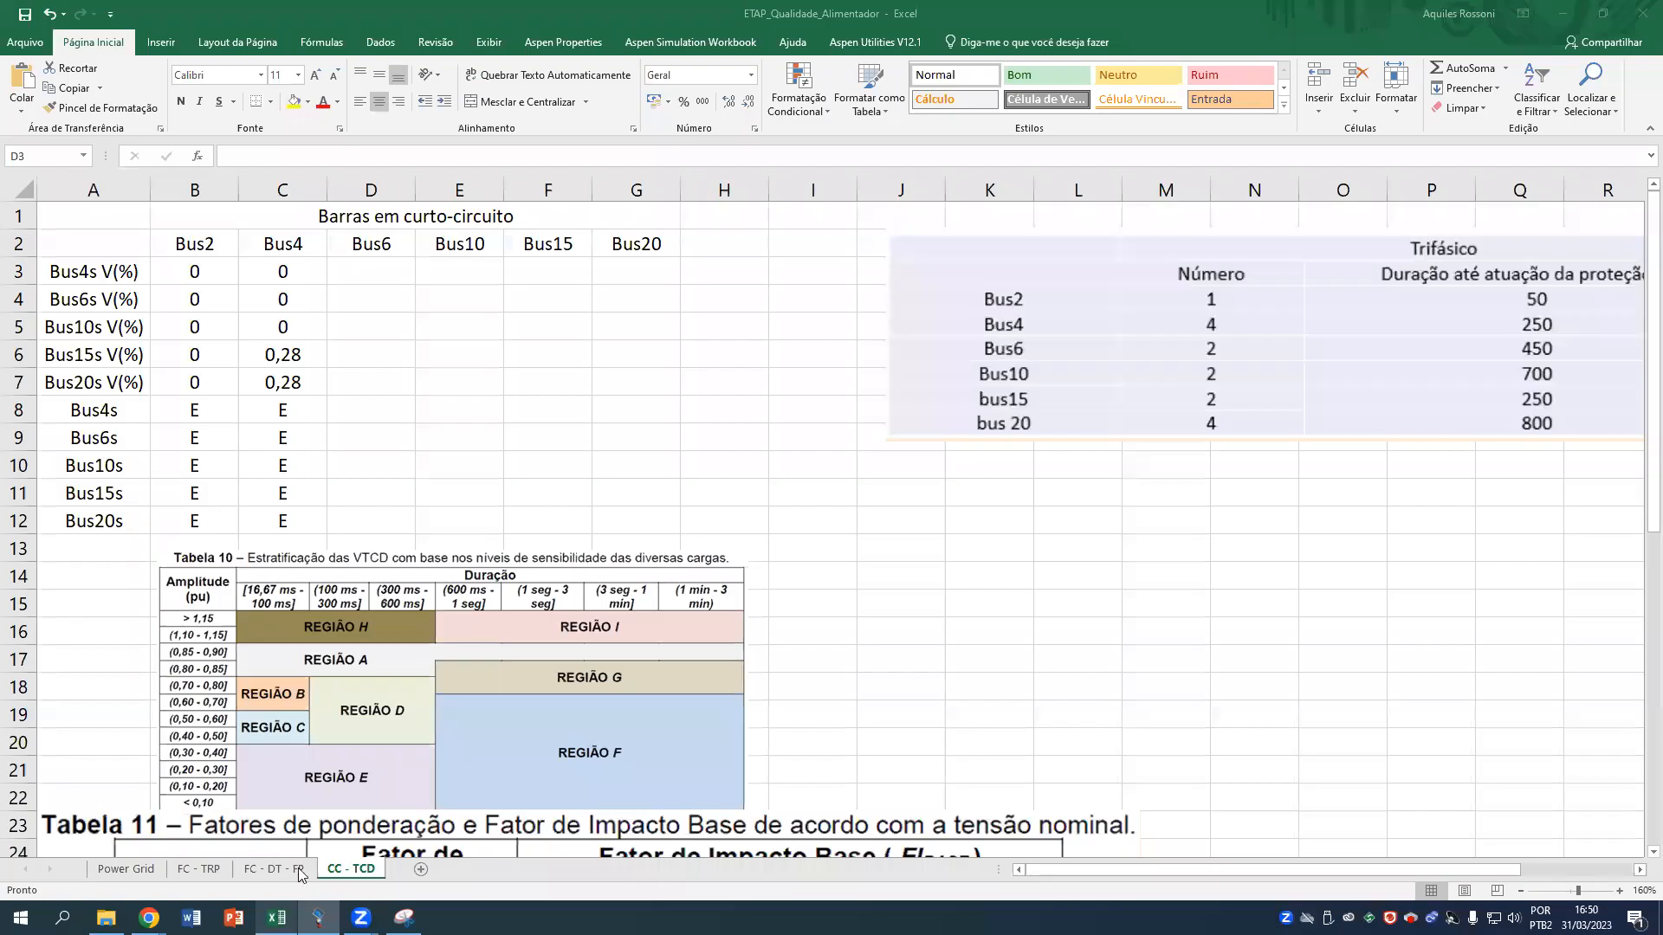
{"action": "key", "text": "Down"}
{"action": "type", "text": "0"}
{"action": "key", "text": "Return"}
{"action": "type", "text": "0"}
{"action": "key", "text": "Up"}
{"action": "key", "text": "Up"}
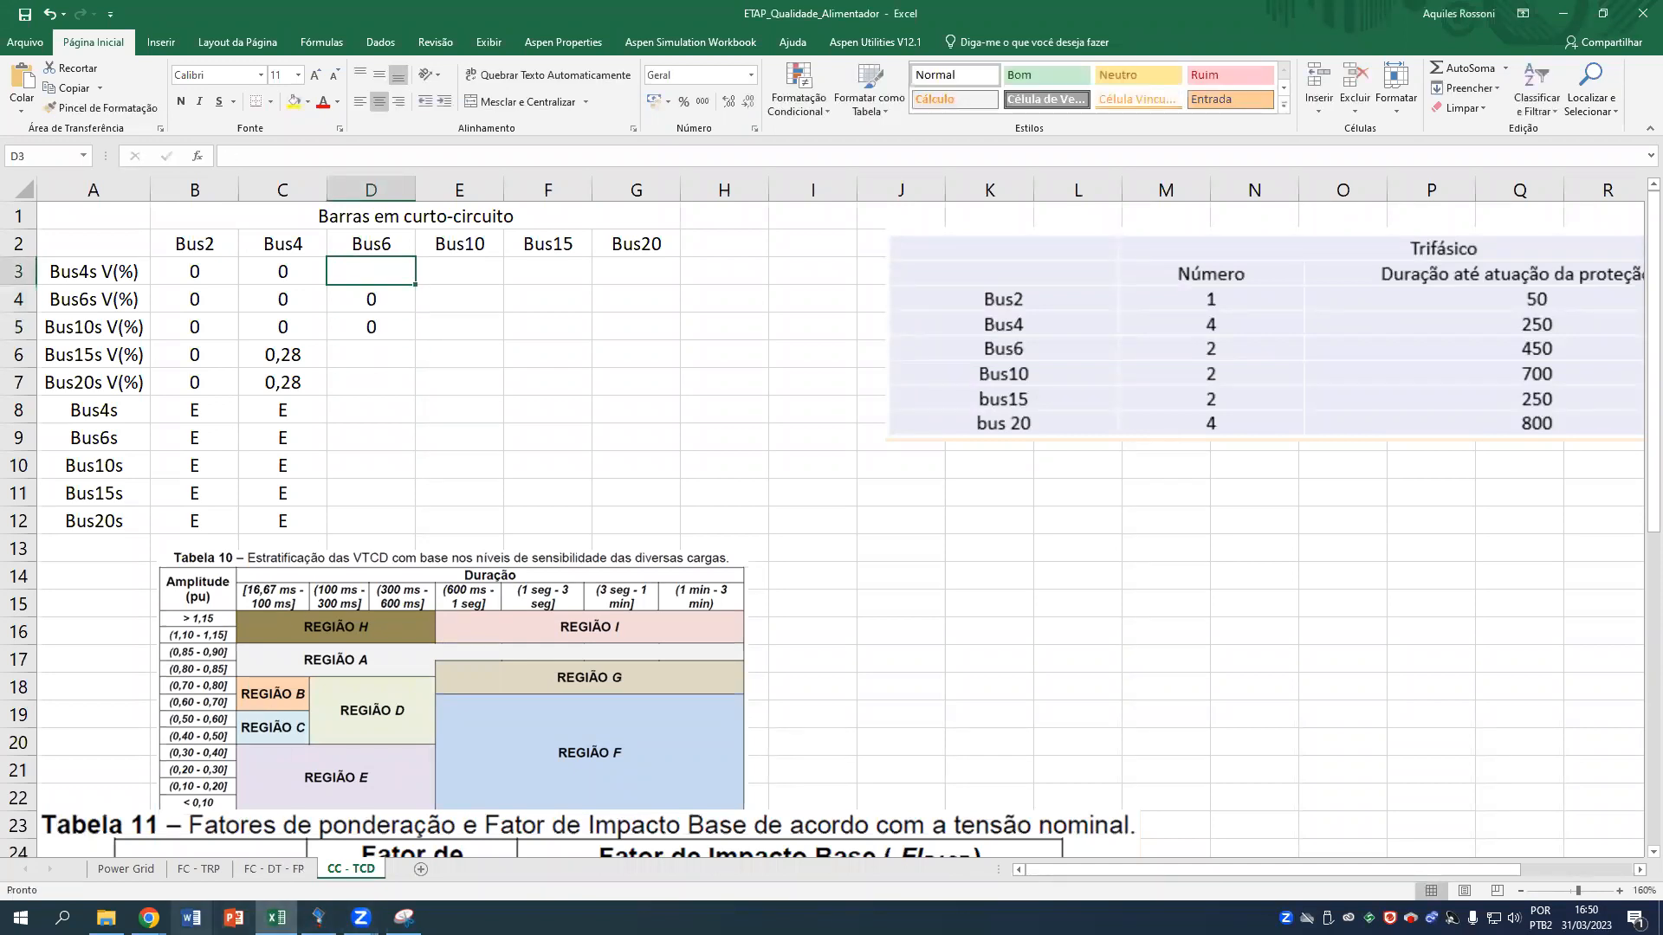
Check the Bus4s voltage in ETAP and enter 0,48 for it under Bus6 in Excel cell D3.
{"action": "left_click", "coordinate": [318, 918]}
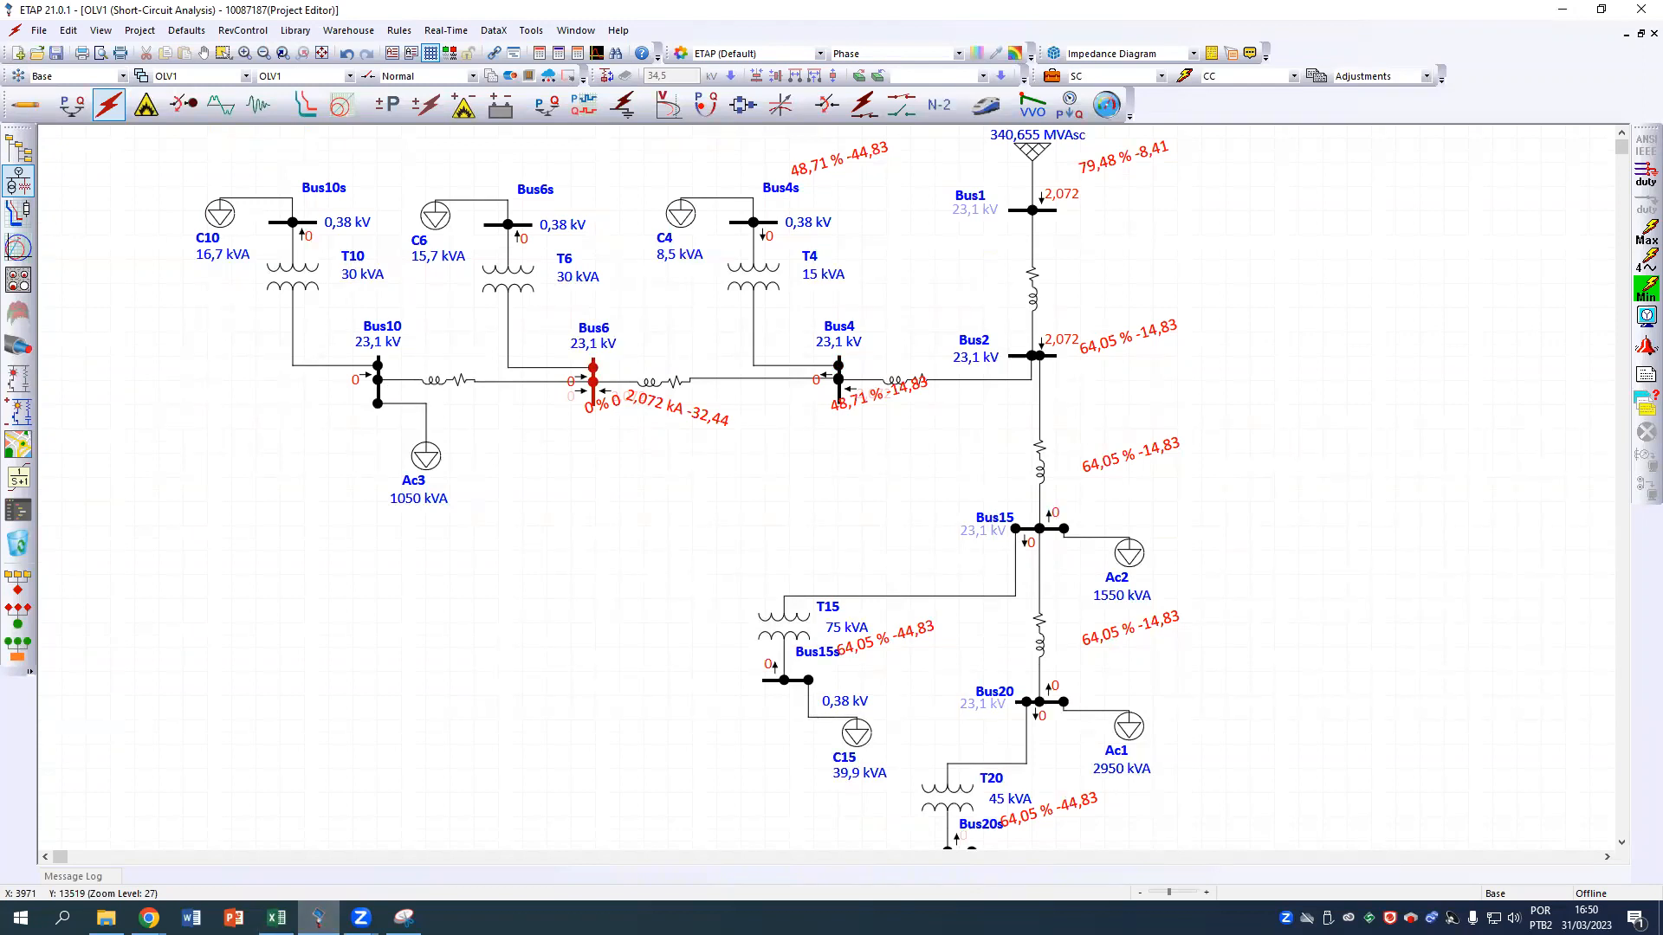
{"action": "key", "text": "alt+Tab"}
{"action": "type", "text": "0,48"}
{"action": "key", "text": "Return"}
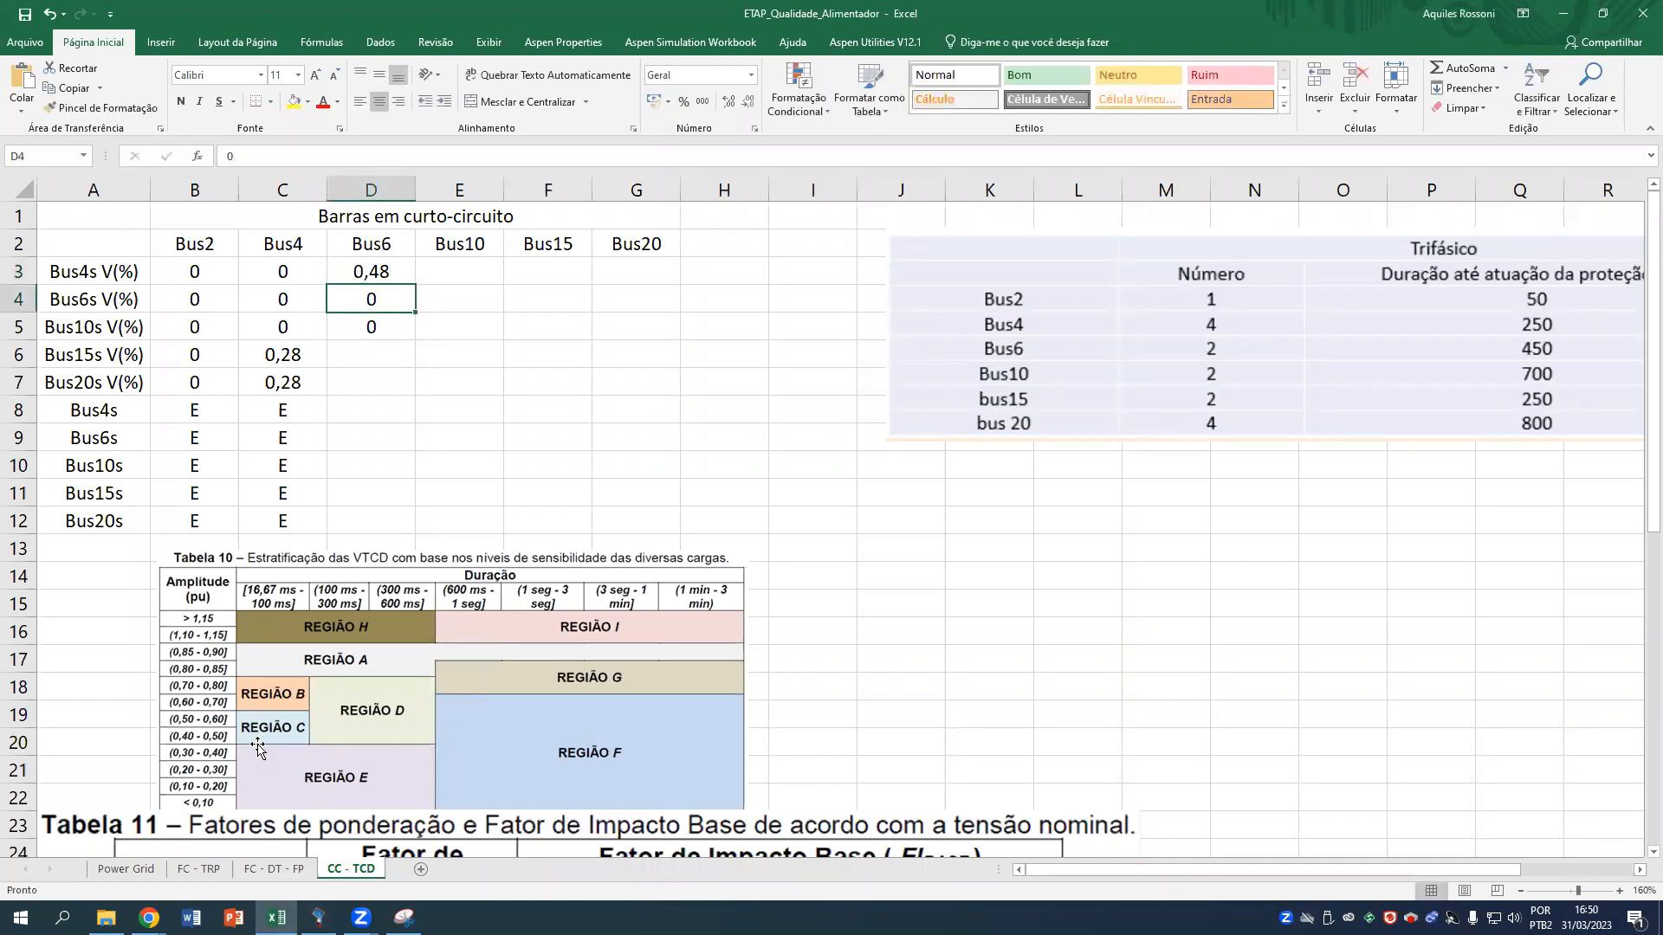
Change the voltage unit from % to pu in the row labels A3:A7, Bus4s to Bus20s.
{"action": "double_click", "coordinate": [128, 274]}
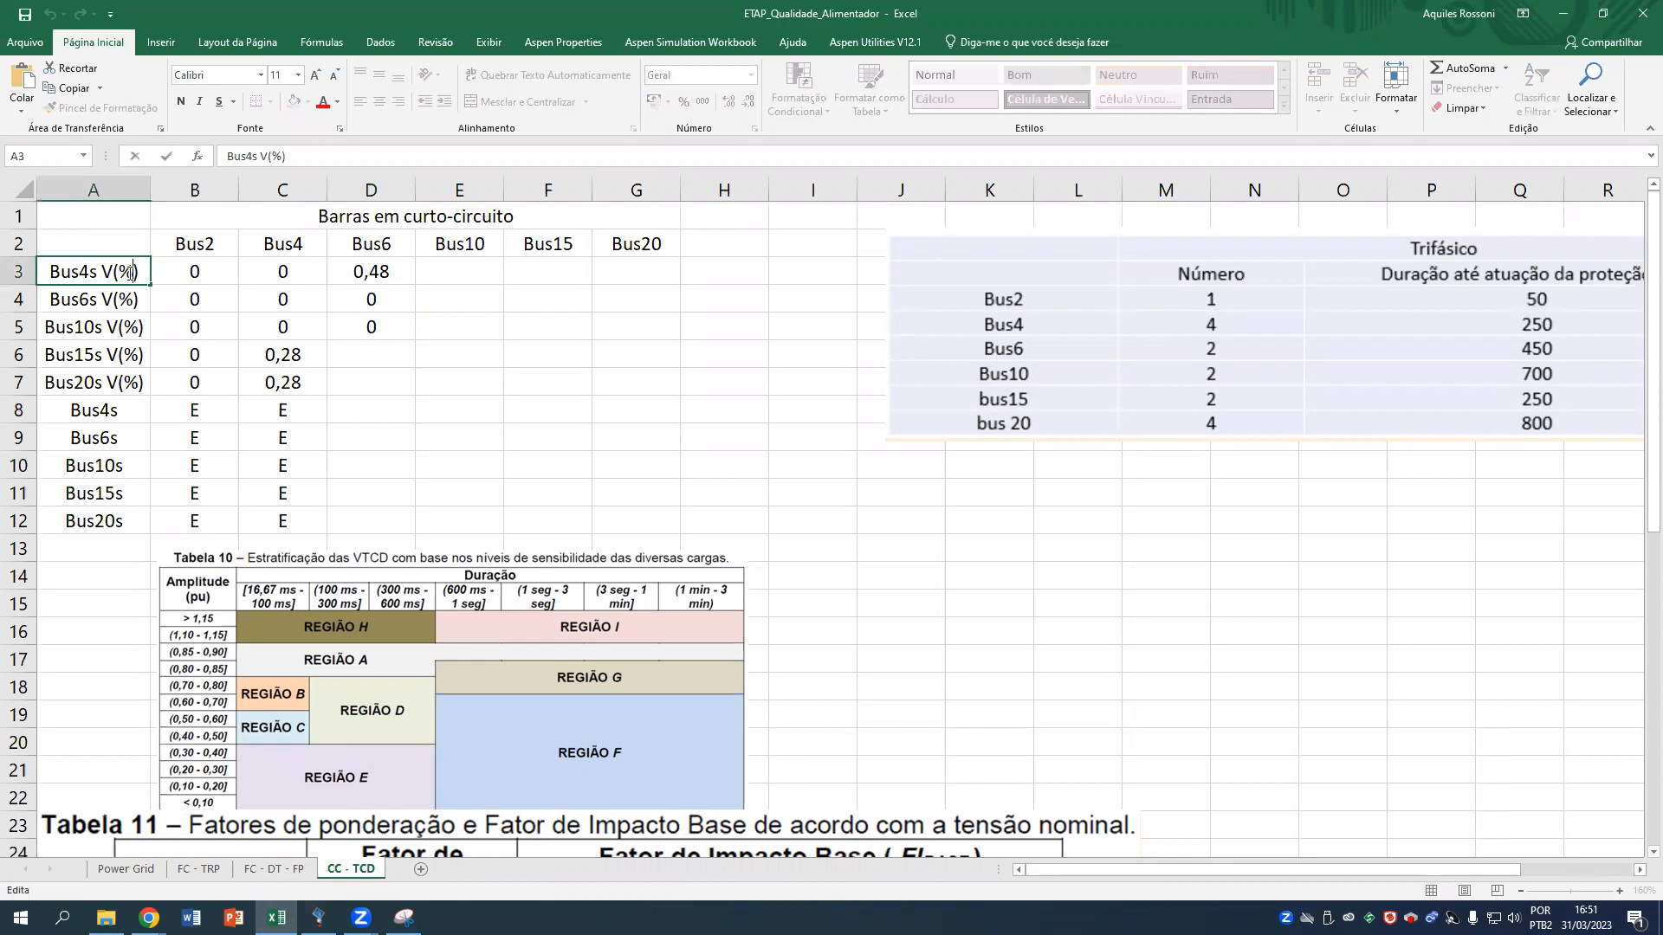
{"action": "key", "text": "BackSpace"}
{"action": "type", "text": "pu"}
{"action": "key", "text": "Return"}
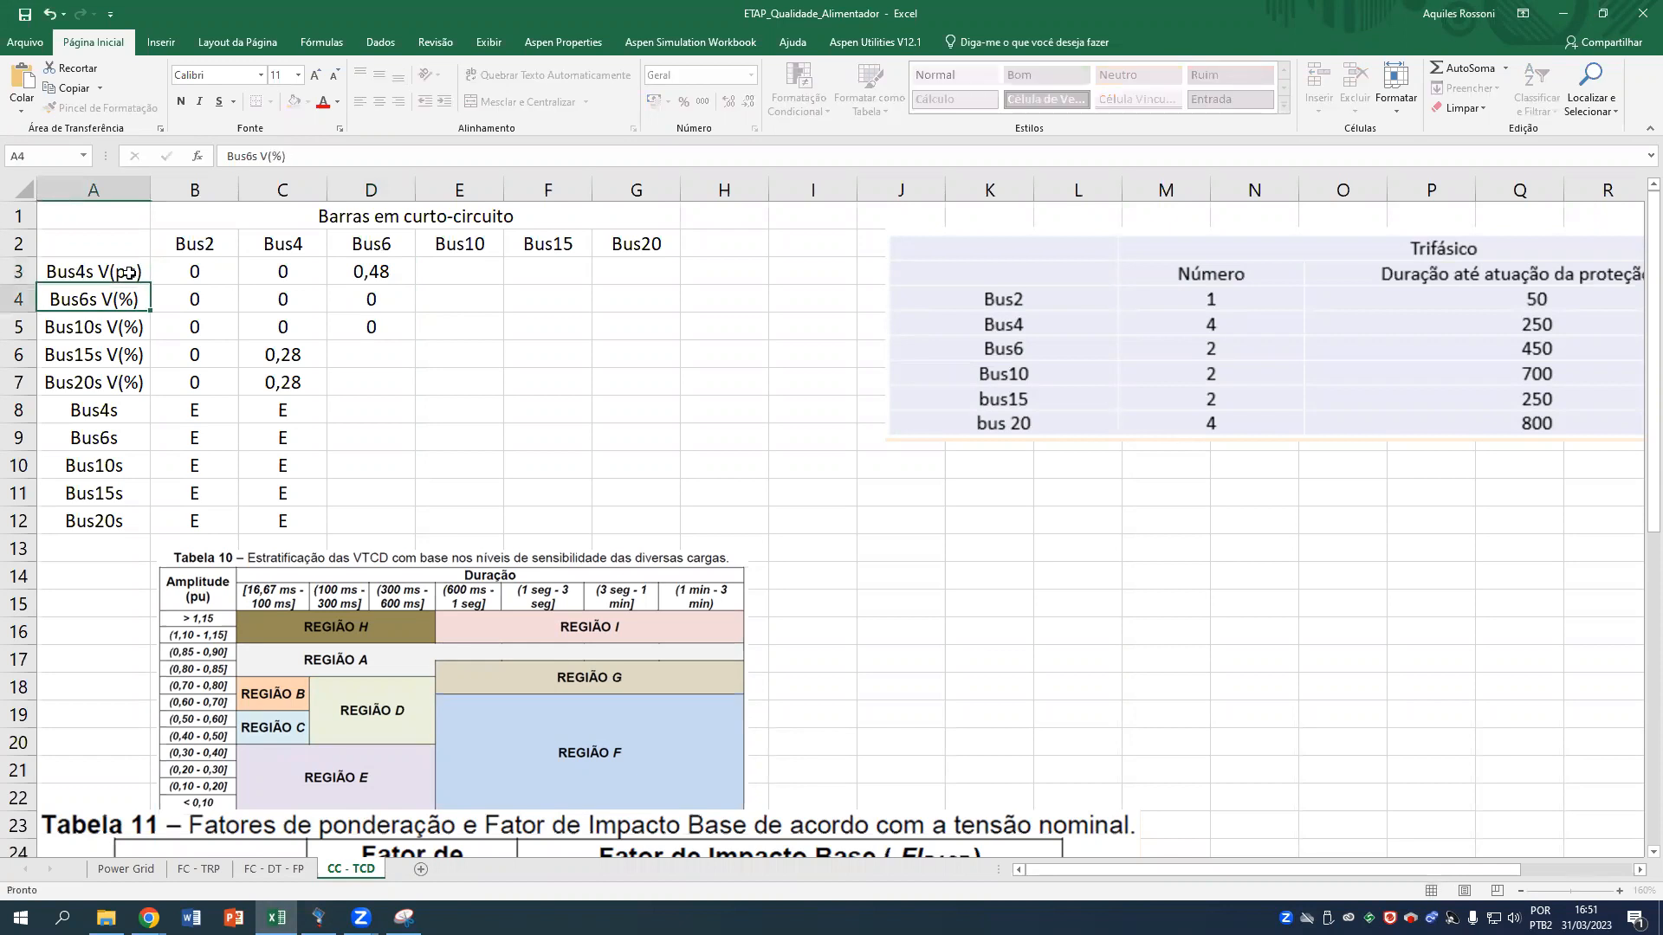
{"action": "double_click", "coordinate": [127, 299]}
{"action": "key", "text": "BackSpace"}
{"action": "type", "text": "pu"}
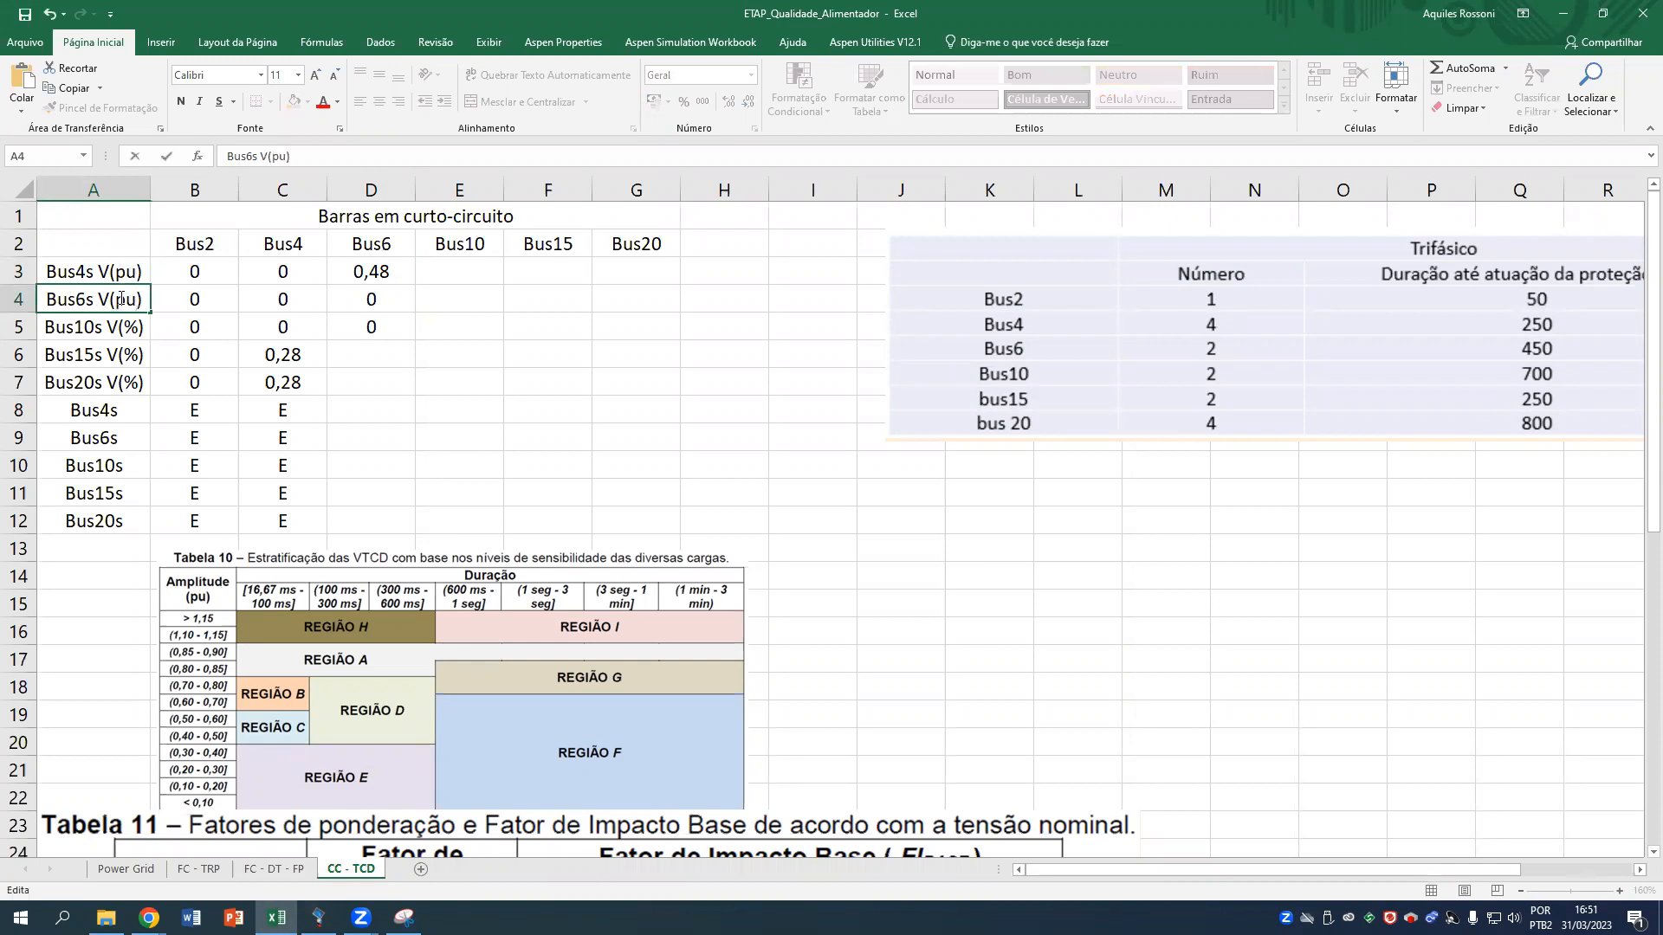
{"action": "double_click", "coordinate": [131, 327]}
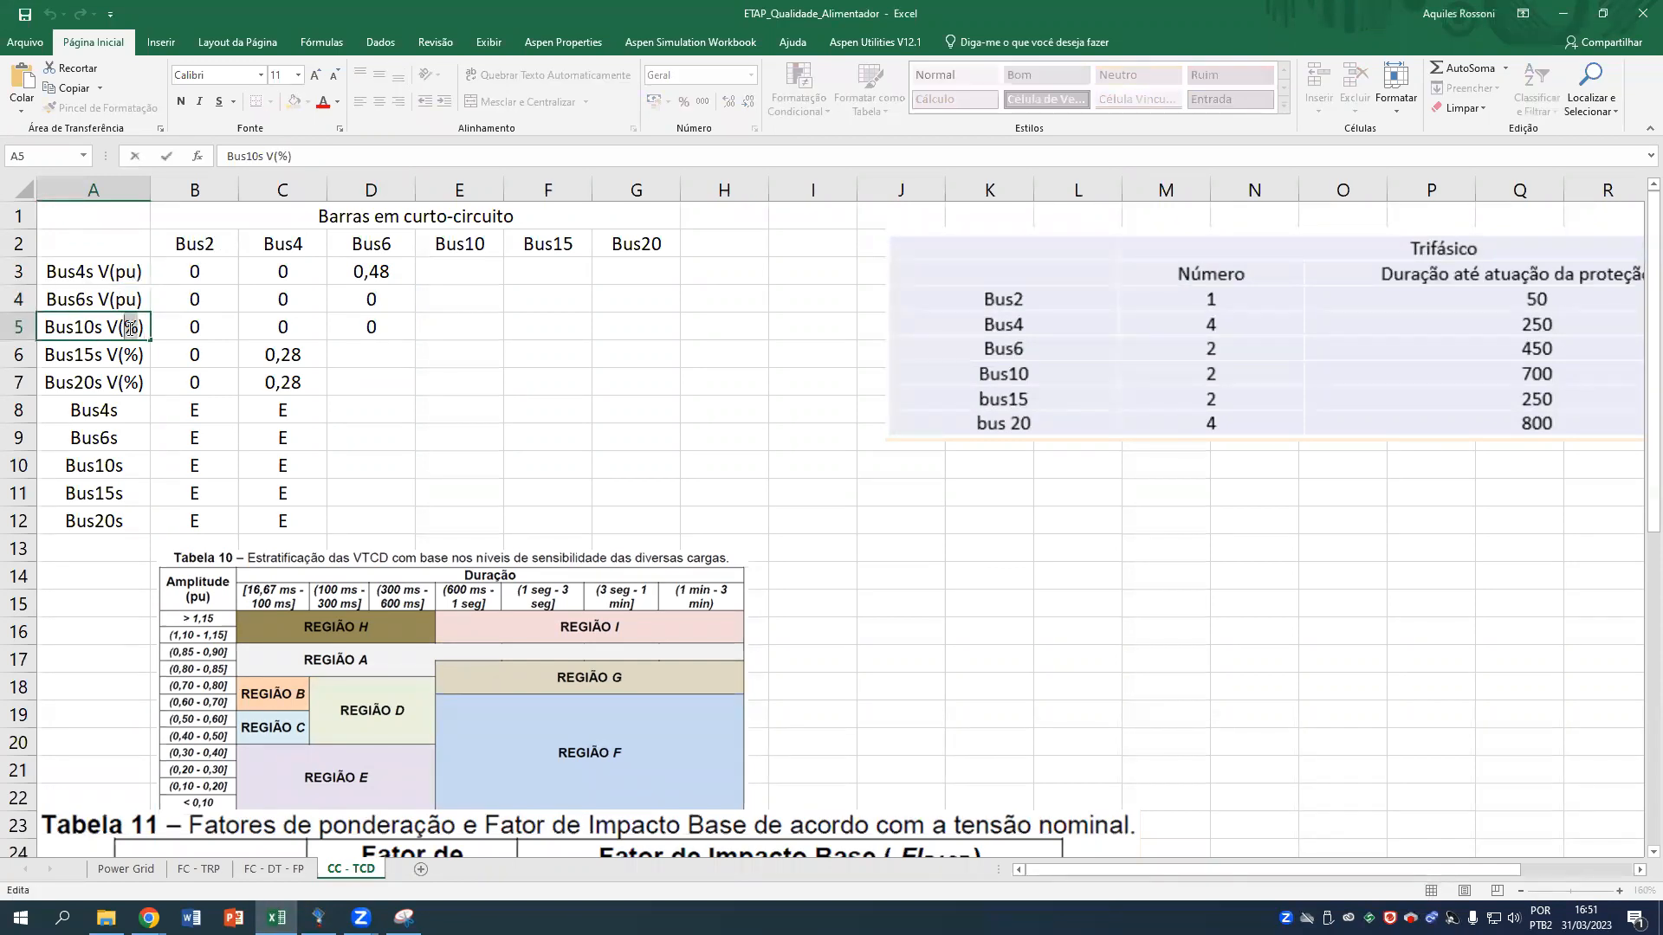
{"action": "key", "text": "BackSpace"}
{"action": "type", "text": "pu"}
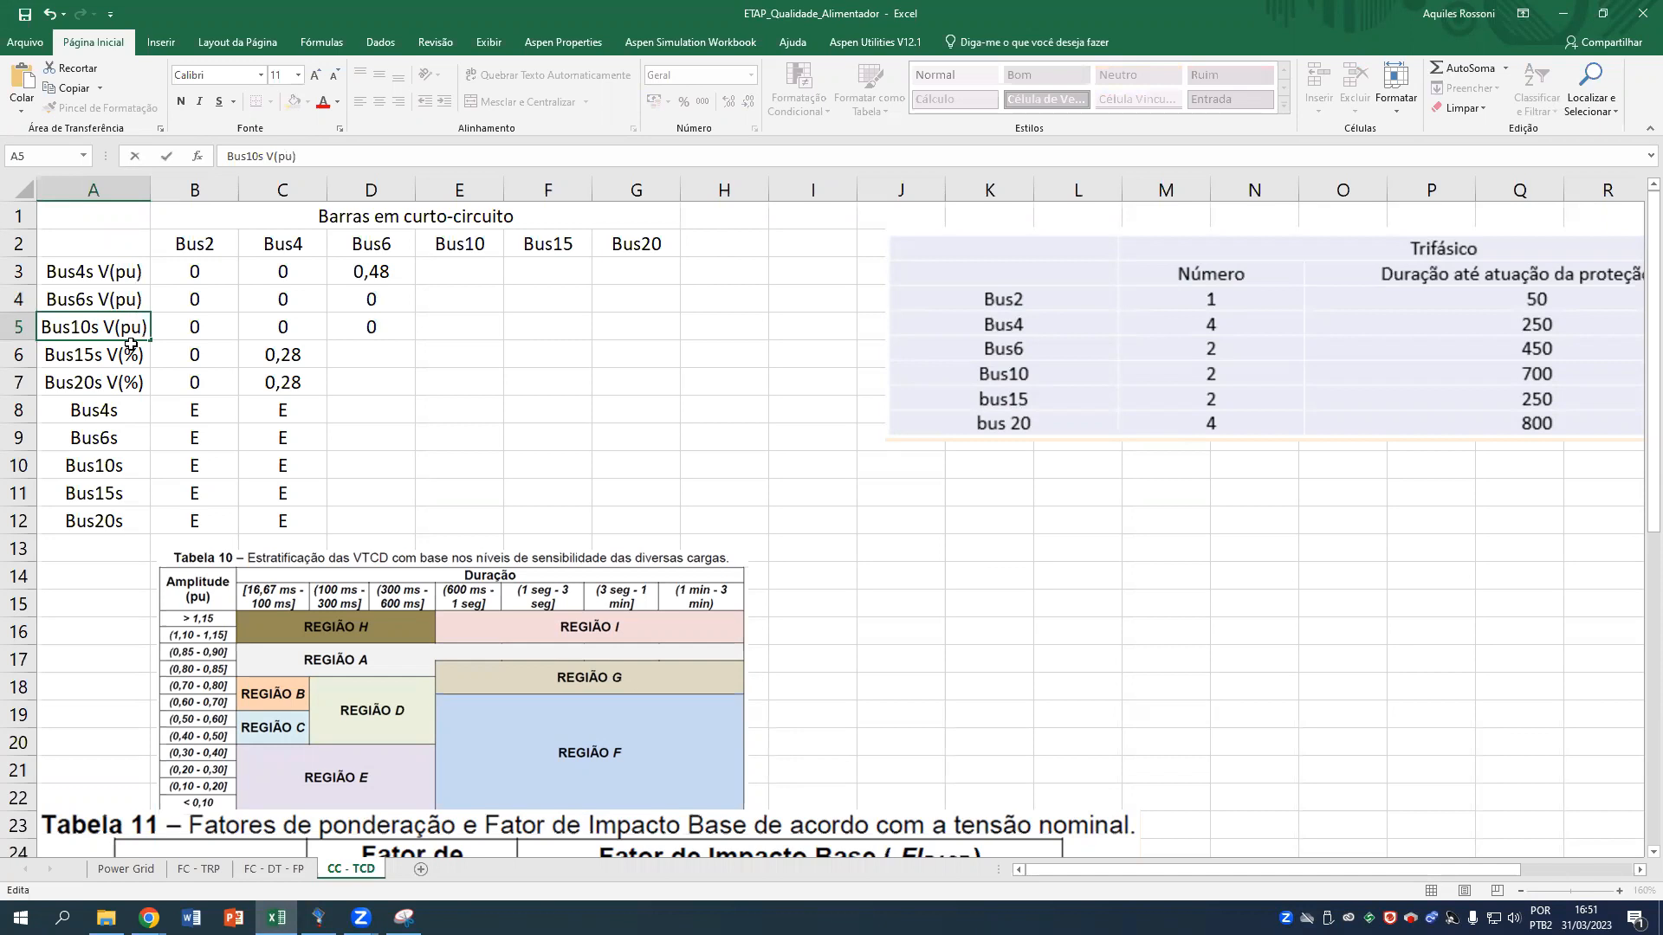
{"action": "double_click", "coordinate": [136, 358]}
{"action": "left_click_drag", "start_coordinate": [138, 356], "coordinate": [128, 356]}
{"action": "type", "text": "pu"}
{"action": "double_click", "coordinate": [132, 384]}
{"action": "left_click_drag", "start_coordinate": [138, 383], "coordinate": [129, 383]}
{"action": "type", "text": "pu"}
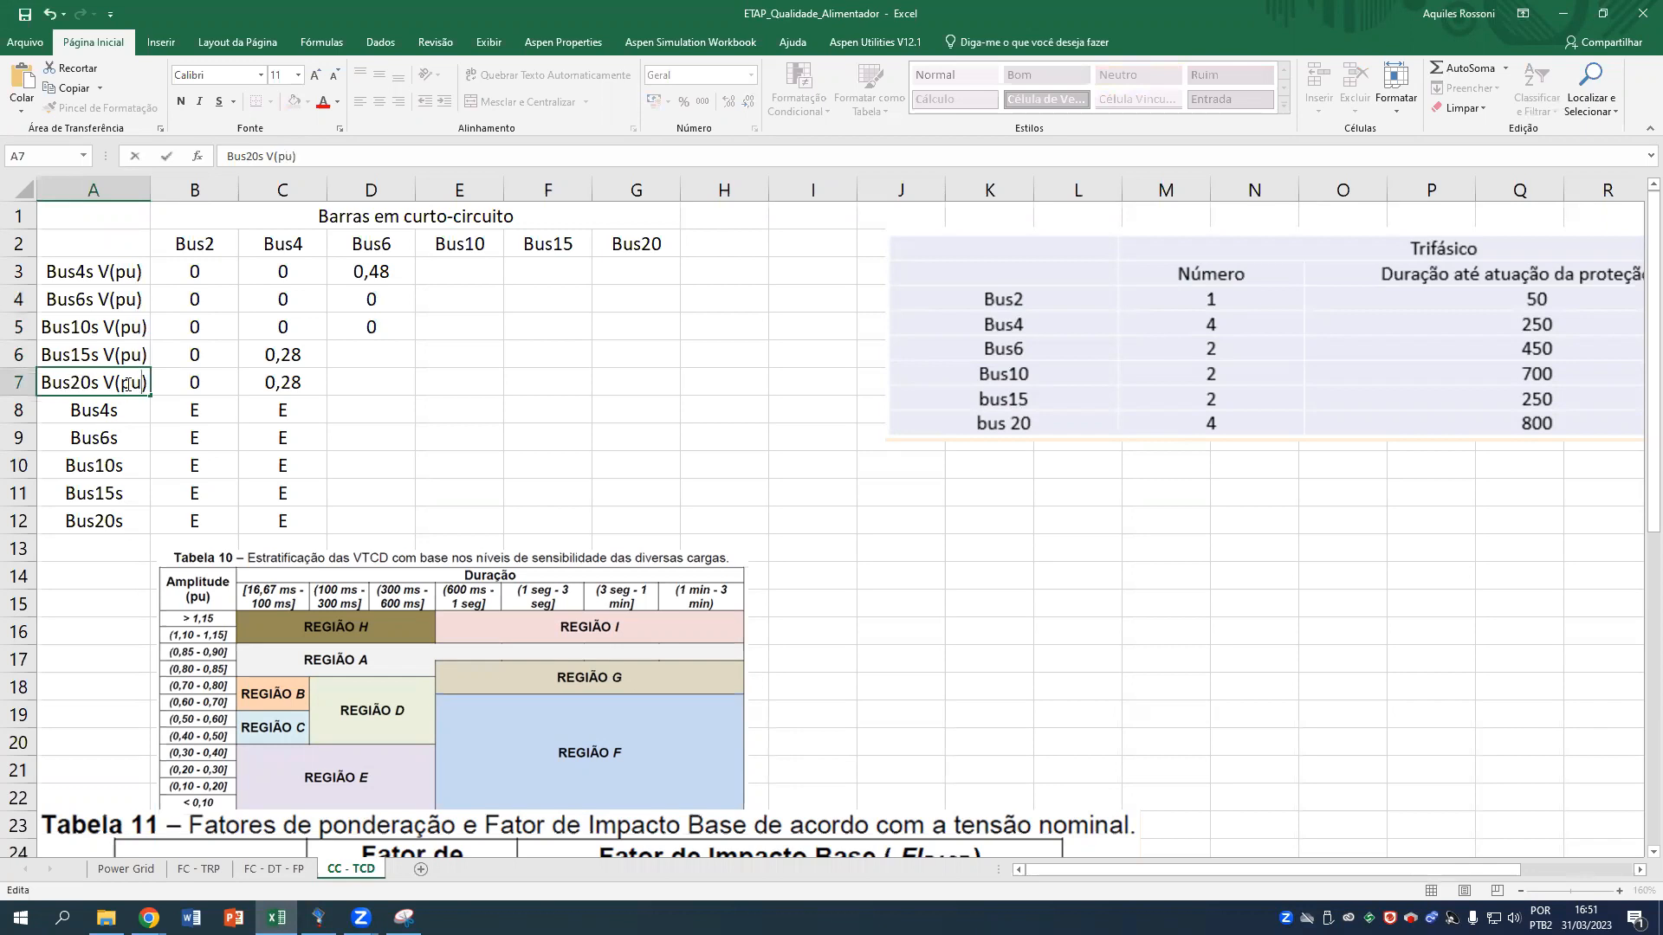
{"action": "key", "text": "Return"}
Check the Bus15s and Bus20s voltages in ETAP and enter 0,64 for both under Bus6 in Excel cells D6:D7.
{"action": "left_click", "coordinate": [351, 292]}
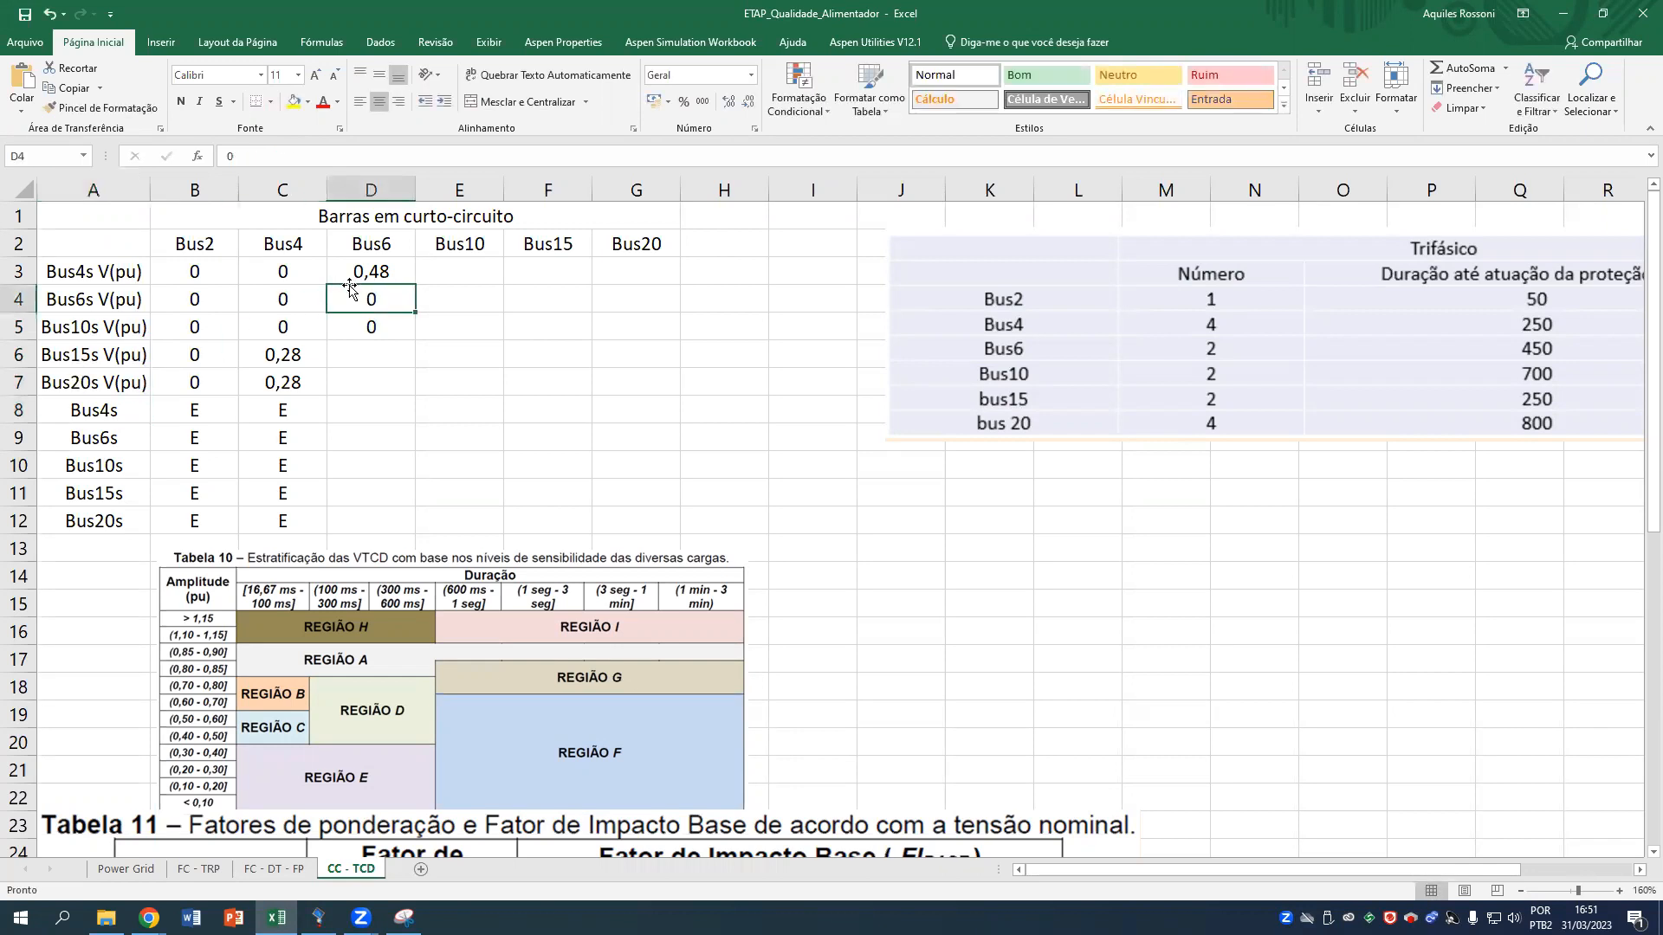
{"action": "left_click", "coordinate": [355, 347]}
{"action": "key", "text": "alt+Tab"}
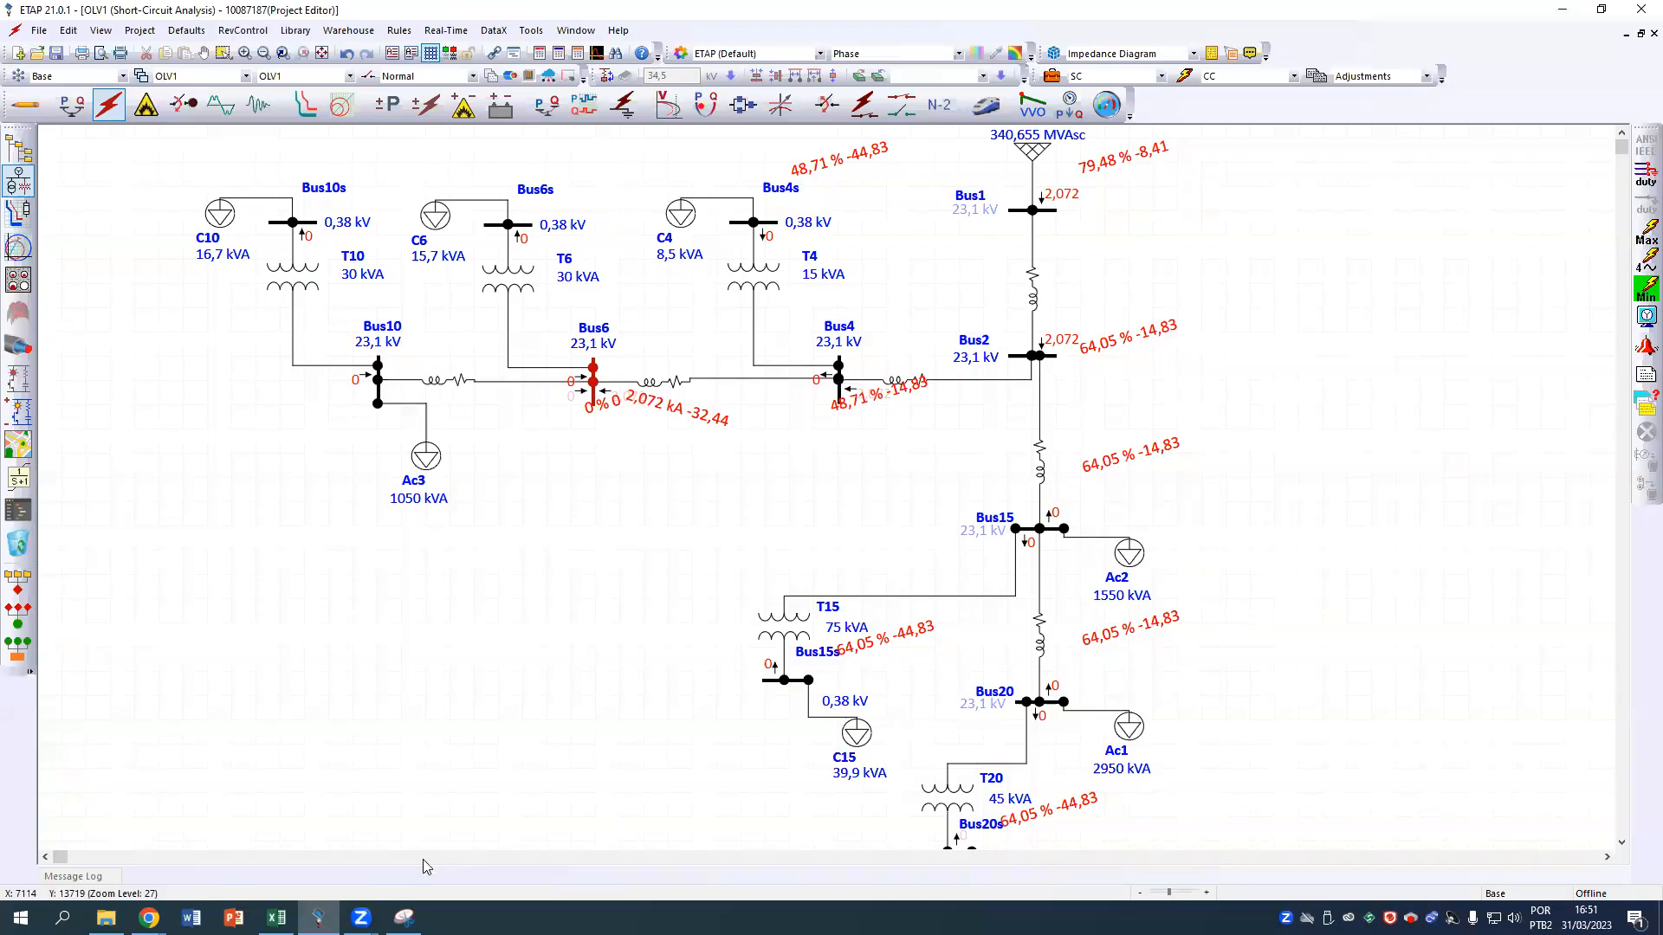
{"action": "left_click", "coordinate": [318, 918]}
{"action": "type", "text": "0,64"}
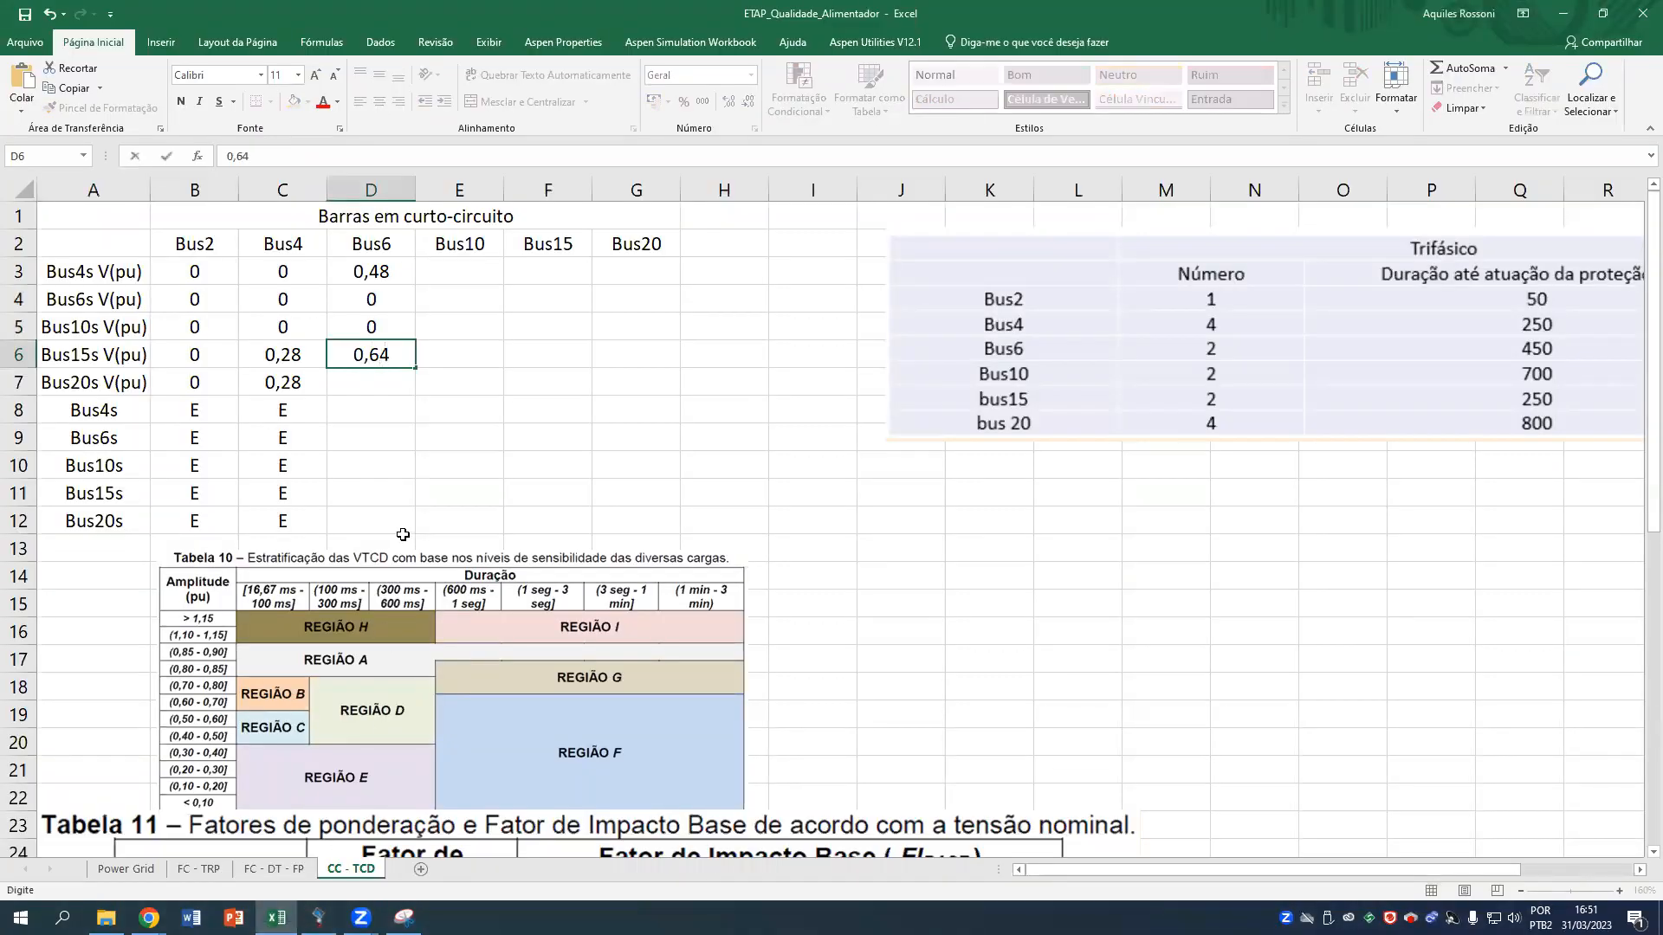
{"action": "key", "text": "Return"}
{"action": "type", "text": "0,64"}
{"action": "key", "text": "Return"}
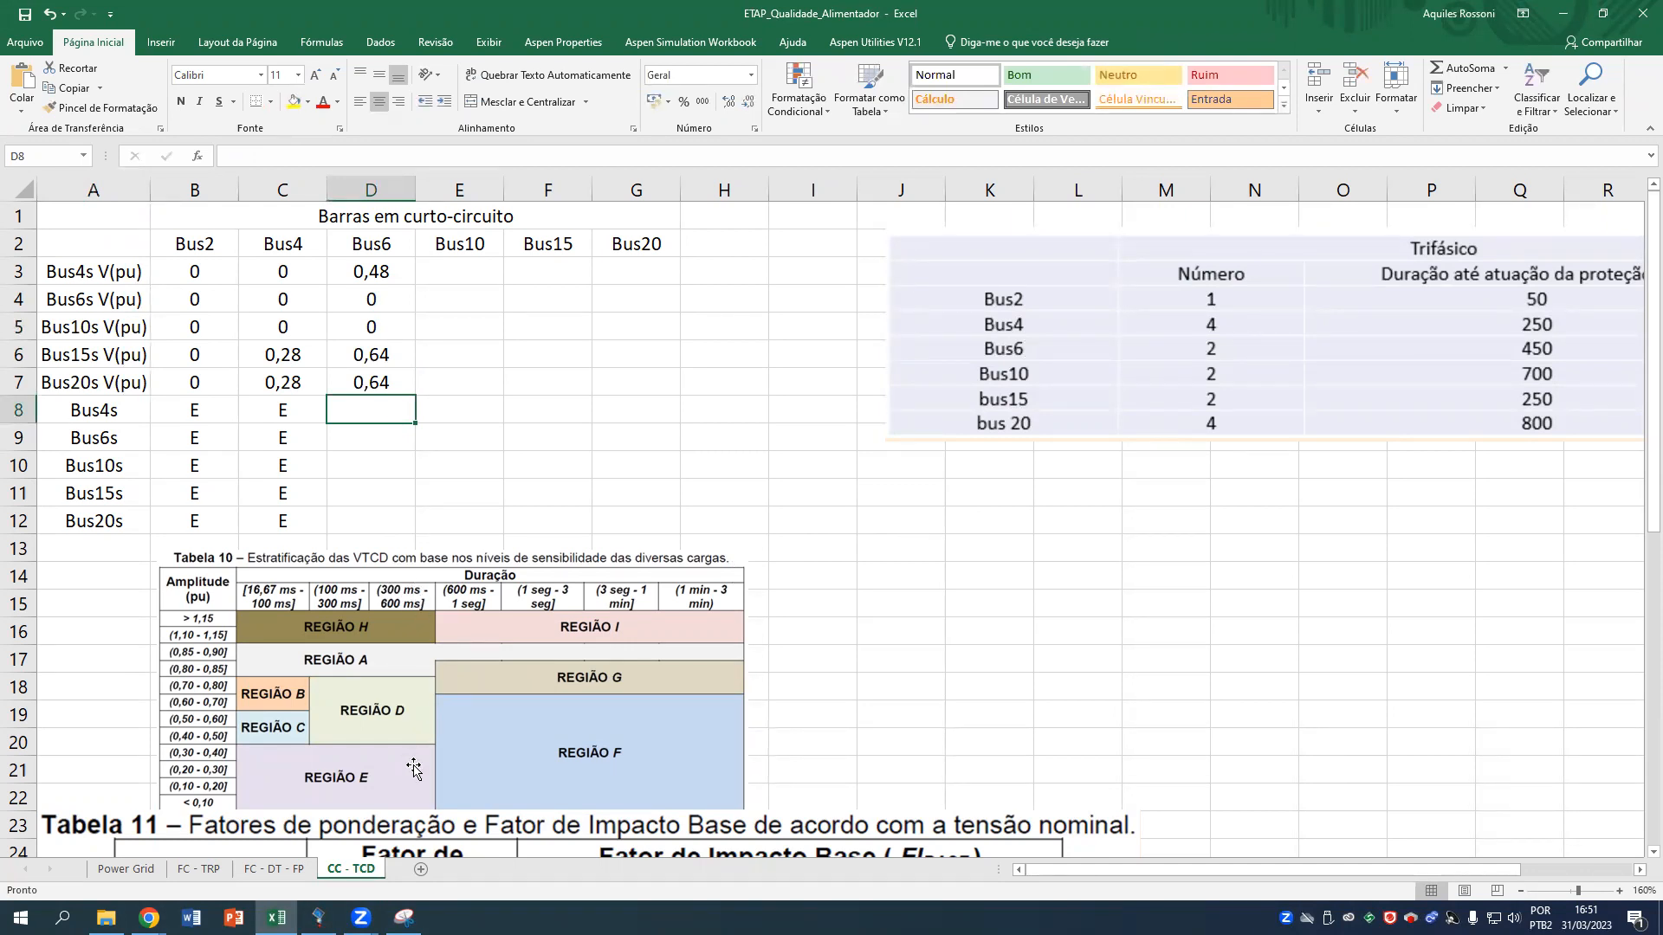
Enter sensitivity region E for Bus6s and Bus10s under Bus6 in D9:D10.
{"action": "left_click", "coordinate": [373, 442]}
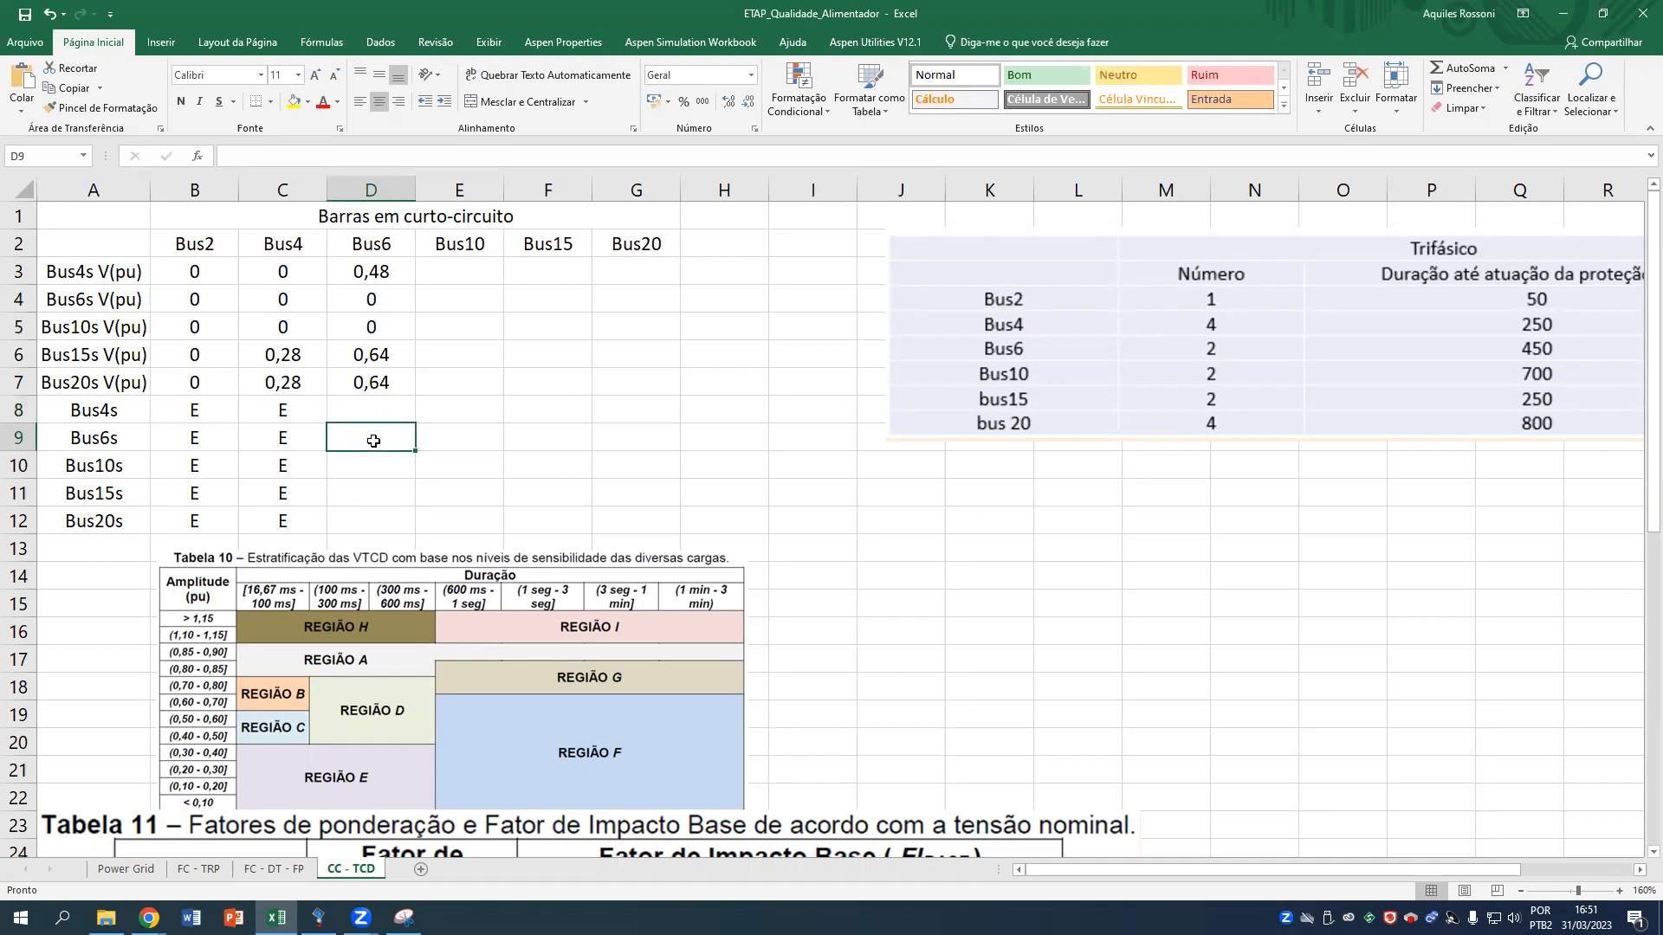
{"action": "type", "text": "E"}
{"action": "left_click", "coordinate": [372, 463]}
{"action": "type", "text": "E"}
Enter sensitivity region D for Bus4s, Bus15s and Bus20s under Bus6 in D8, D11 and D12, and select E3.
{"action": "left_click", "coordinate": [375, 413]}
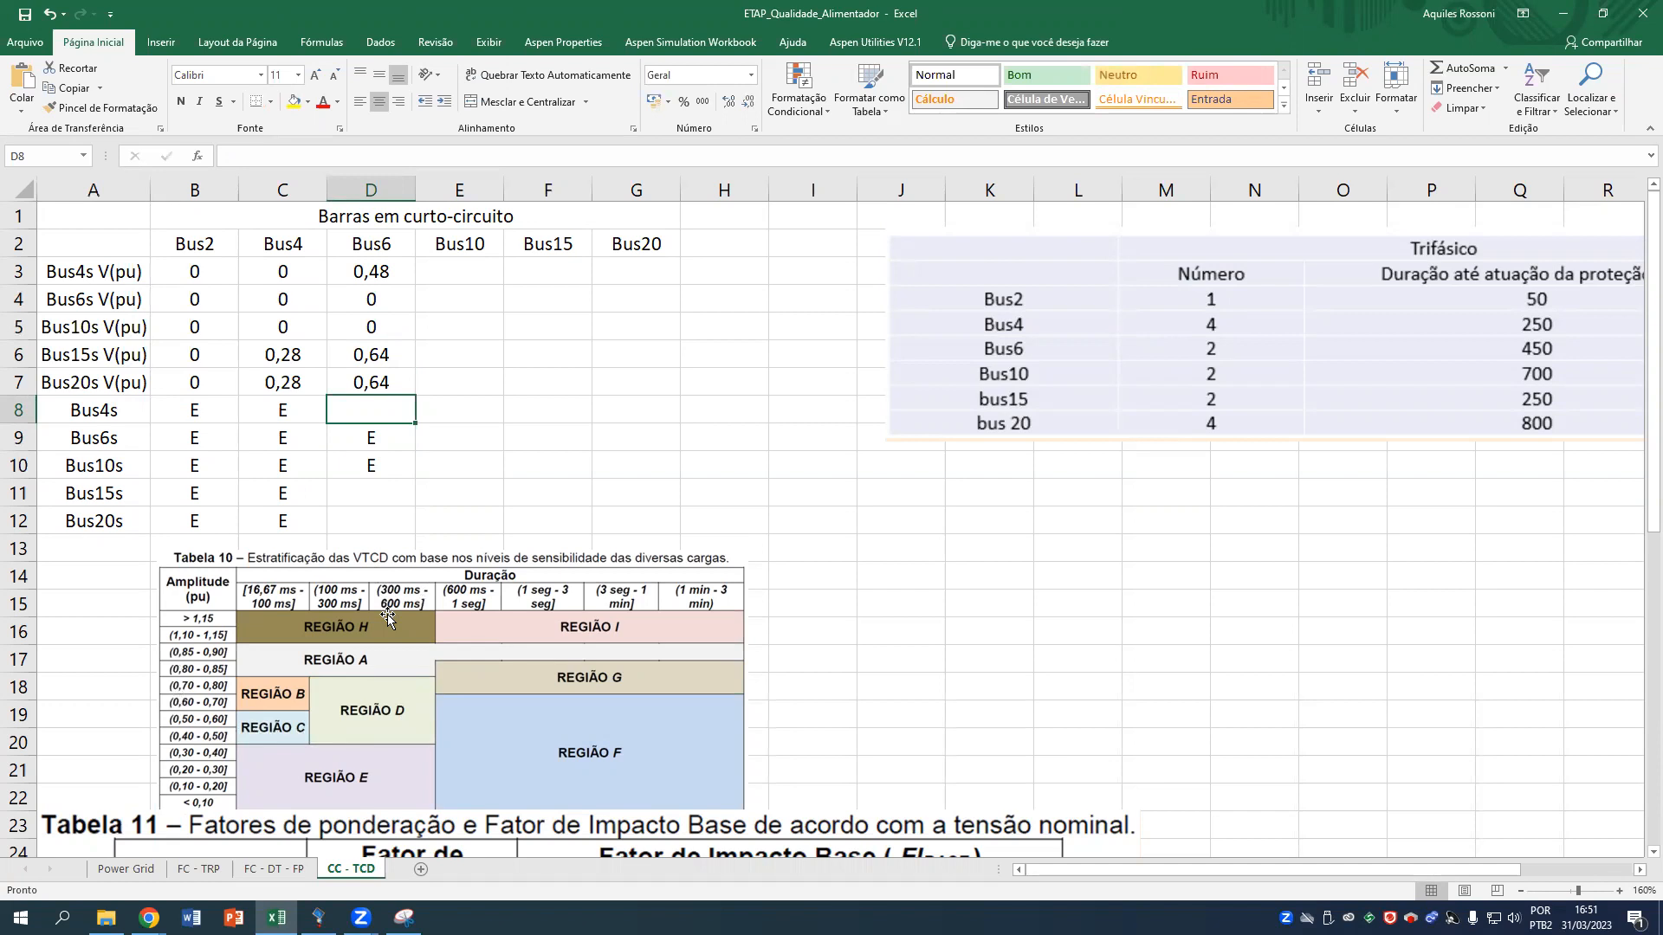
{"action": "type", "text": "D"}
{"action": "key", "text": "Return"}
{"action": "key", "text": "Down"}
{"action": "key", "text": "Down"}
{"action": "type", "text": "D"}
{"action": "key", "text": "Return"}
{"action": "type", "text": "D"}
{"action": "key", "text": "Right"}
{"action": "key", "text": "Up"}
{"action": "key", "text": "Up"}
{"action": "key", "text": "Up"}
{"action": "key", "text": "Up"}
{"action": "key", "text": "Up"}
{"action": "key", "text": "Up"}
{"action": "key", "text": "Up"}
{"action": "key", "text": "Up"}
{"action": "key", "text": "Up"}
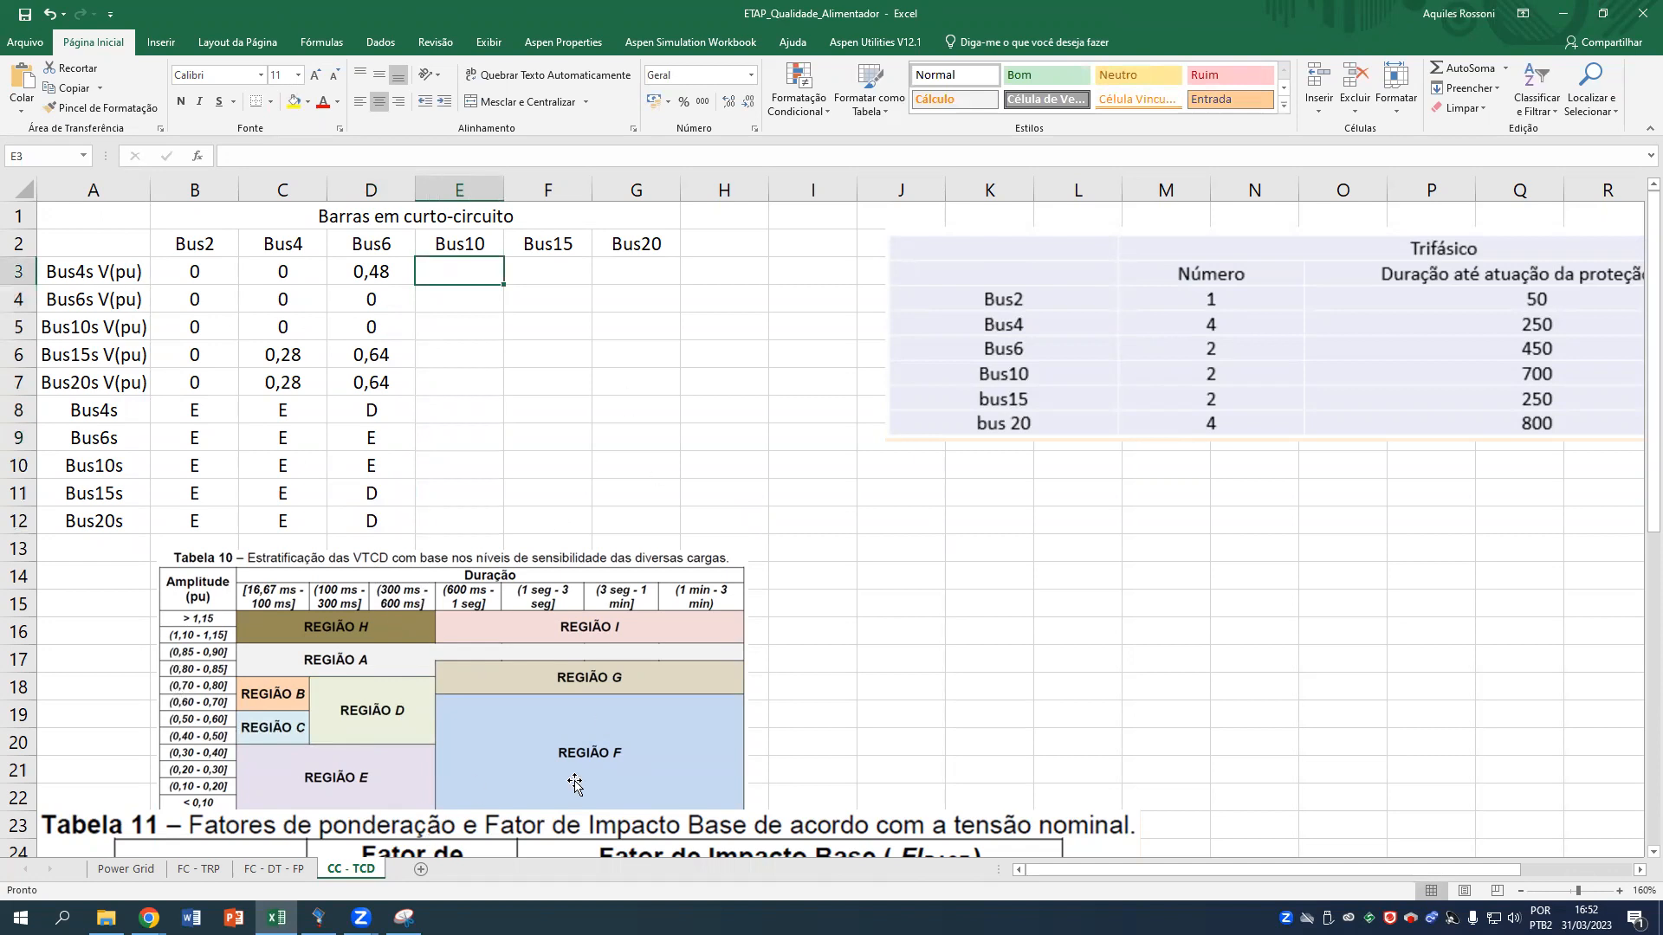
In ETAP, replace Bus6 with Bus10 as the faulted bus in study case SC and run the minimum short-circuit study.
{"action": "left_click", "coordinate": [318, 917]}
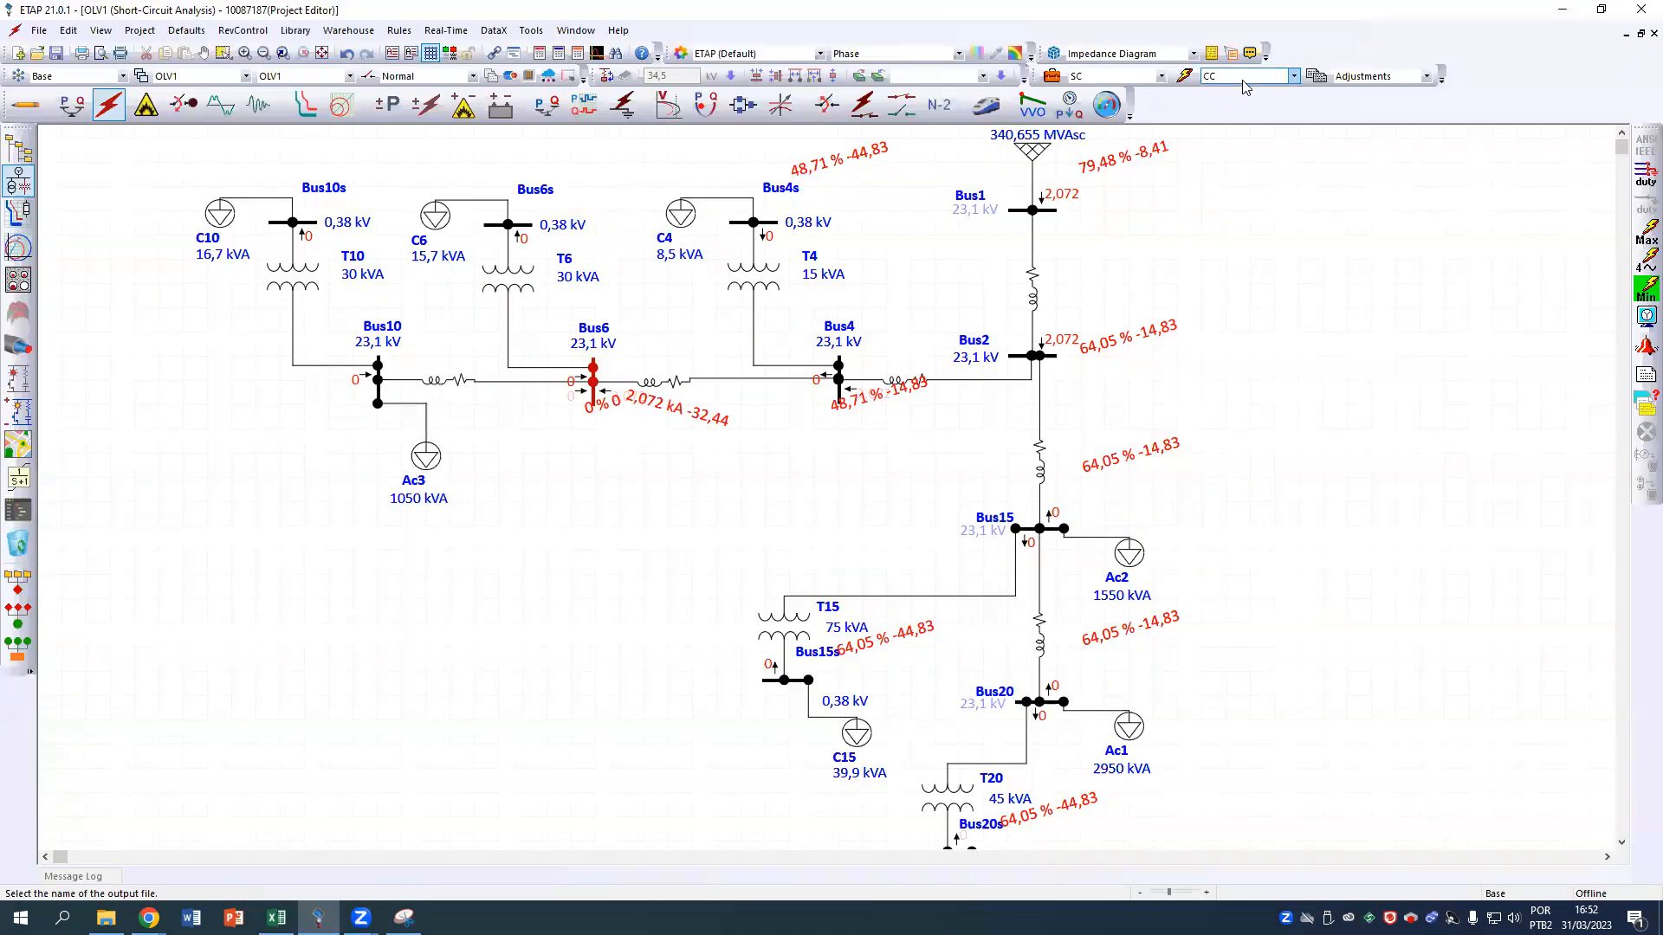
{"action": "left_click", "coordinate": [1052, 75]}
{"action": "left_click", "coordinate": [716, 450]}
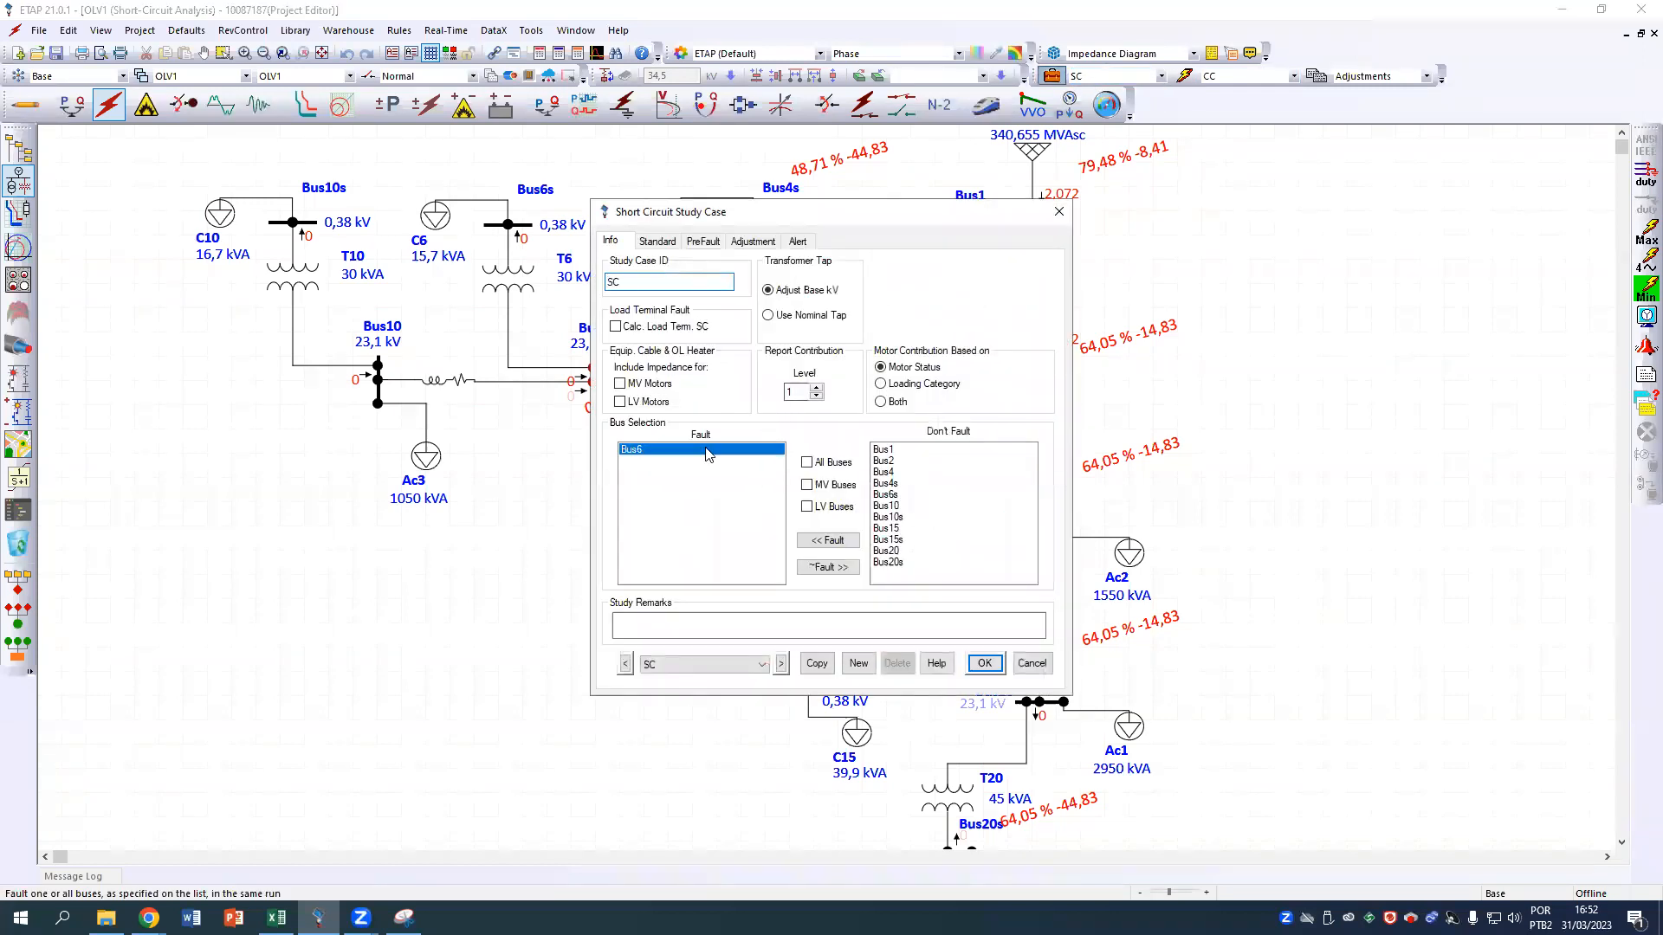
{"action": "left_click", "coordinate": [847, 567]}
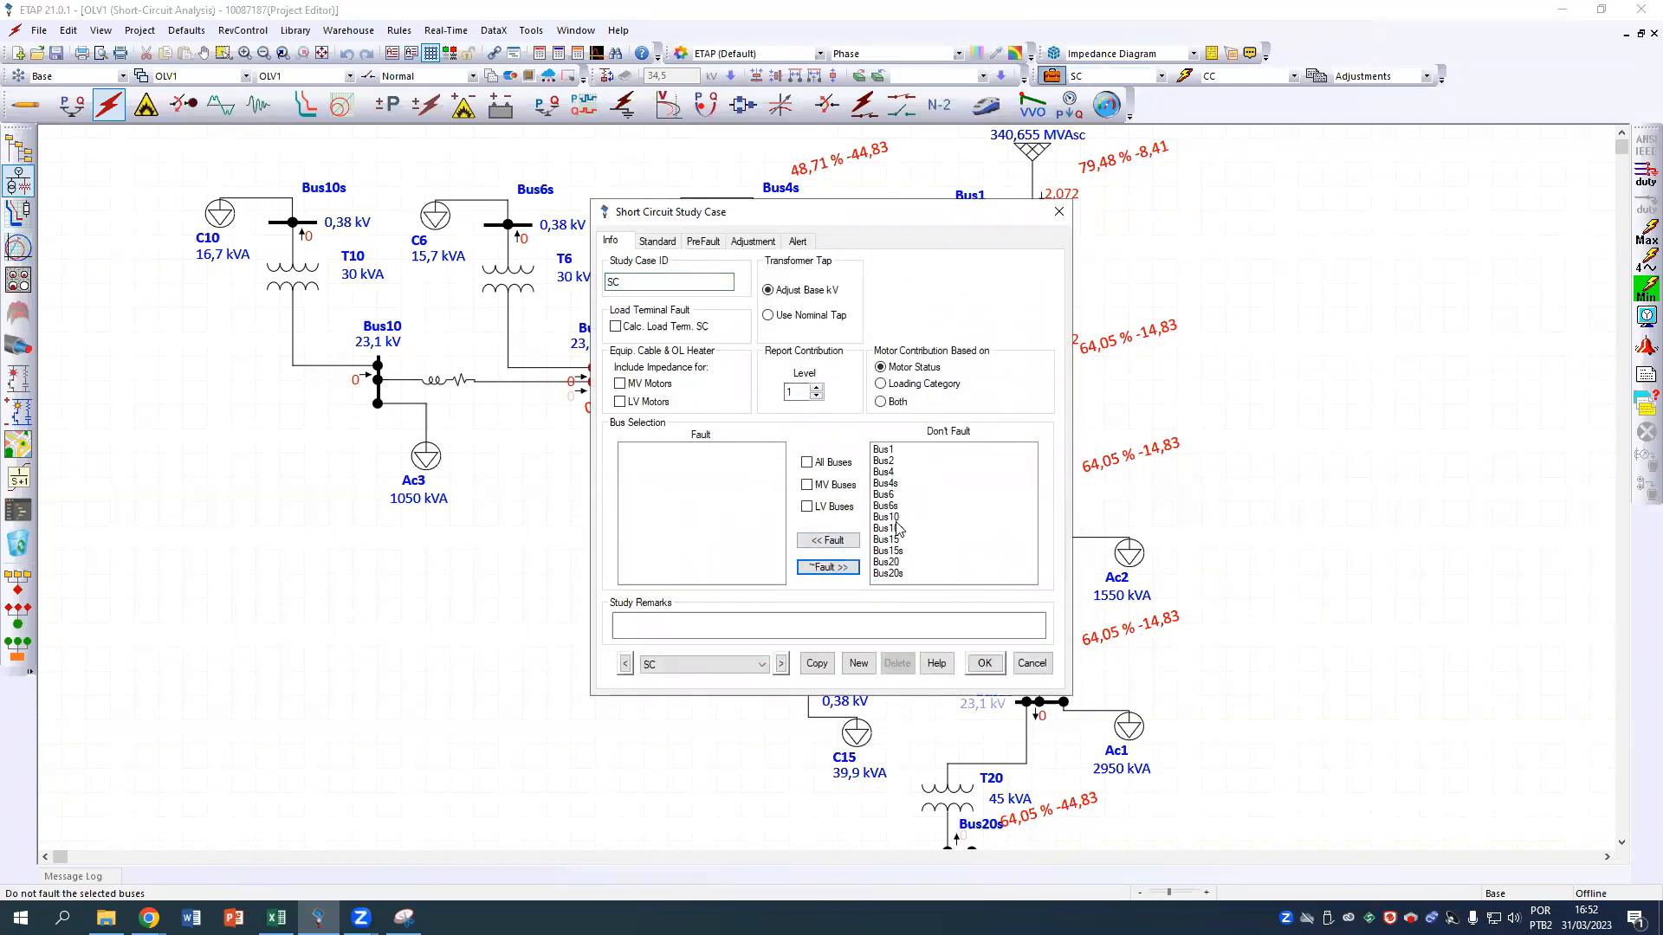
{"action": "left_click", "coordinate": [885, 517]}
{"action": "left_click", "coordinate": [828, 540]}
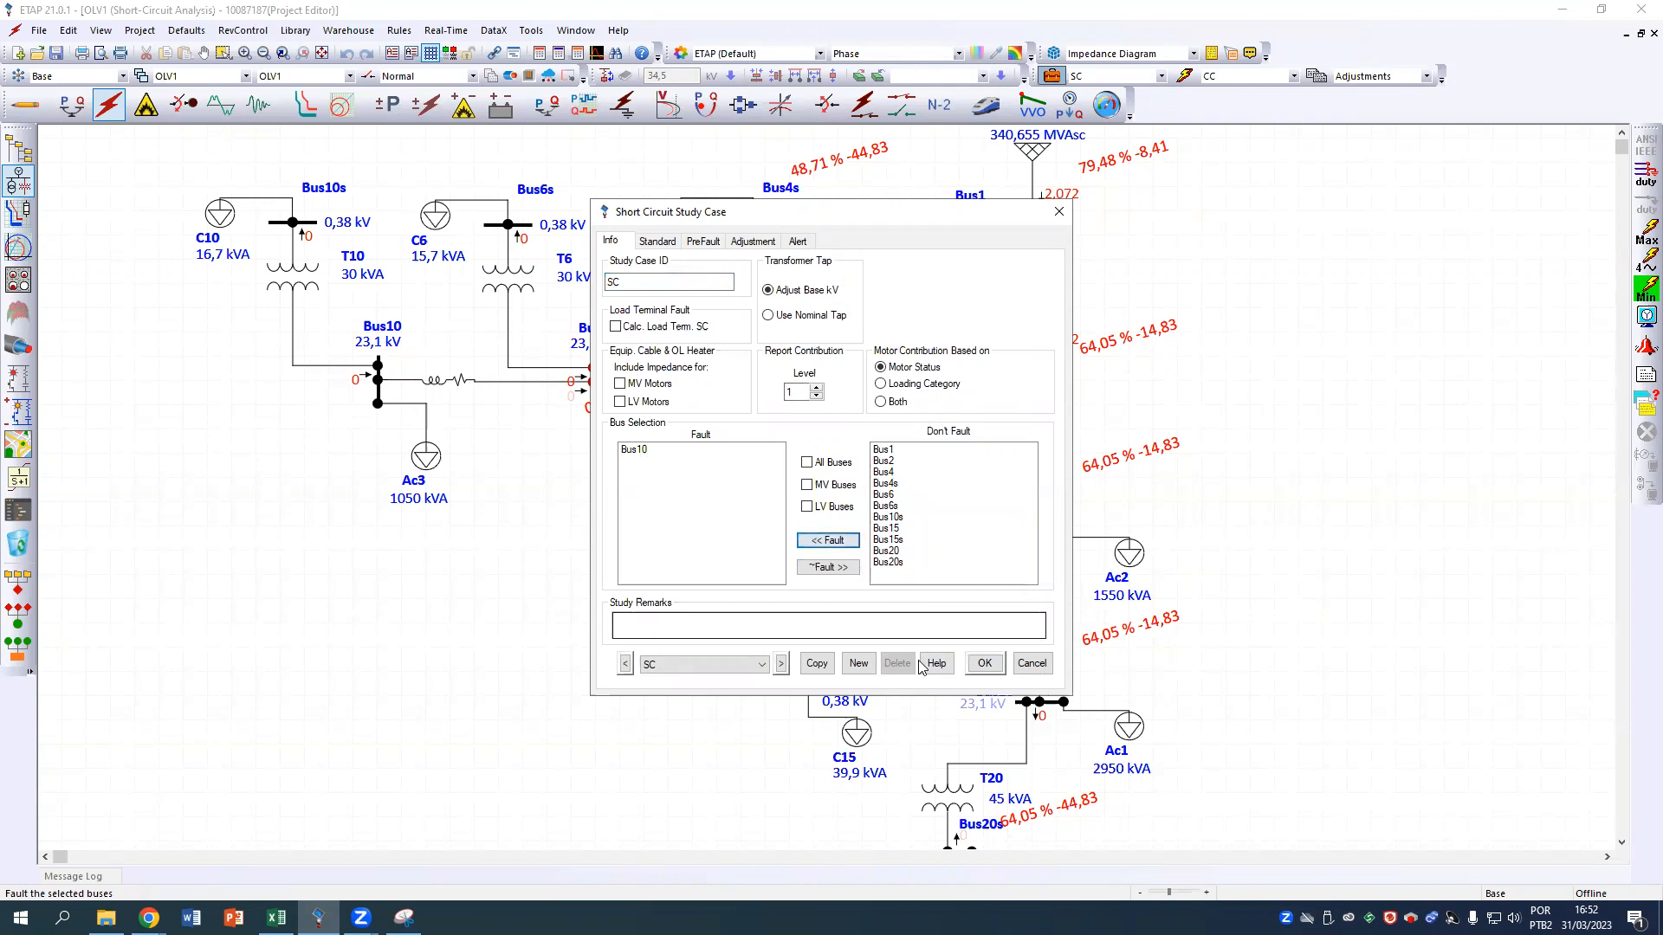
{"action": "left_click", "coordinate": [985, 664]}
{"action": "left_click", "coordinate": [1644, 290]}
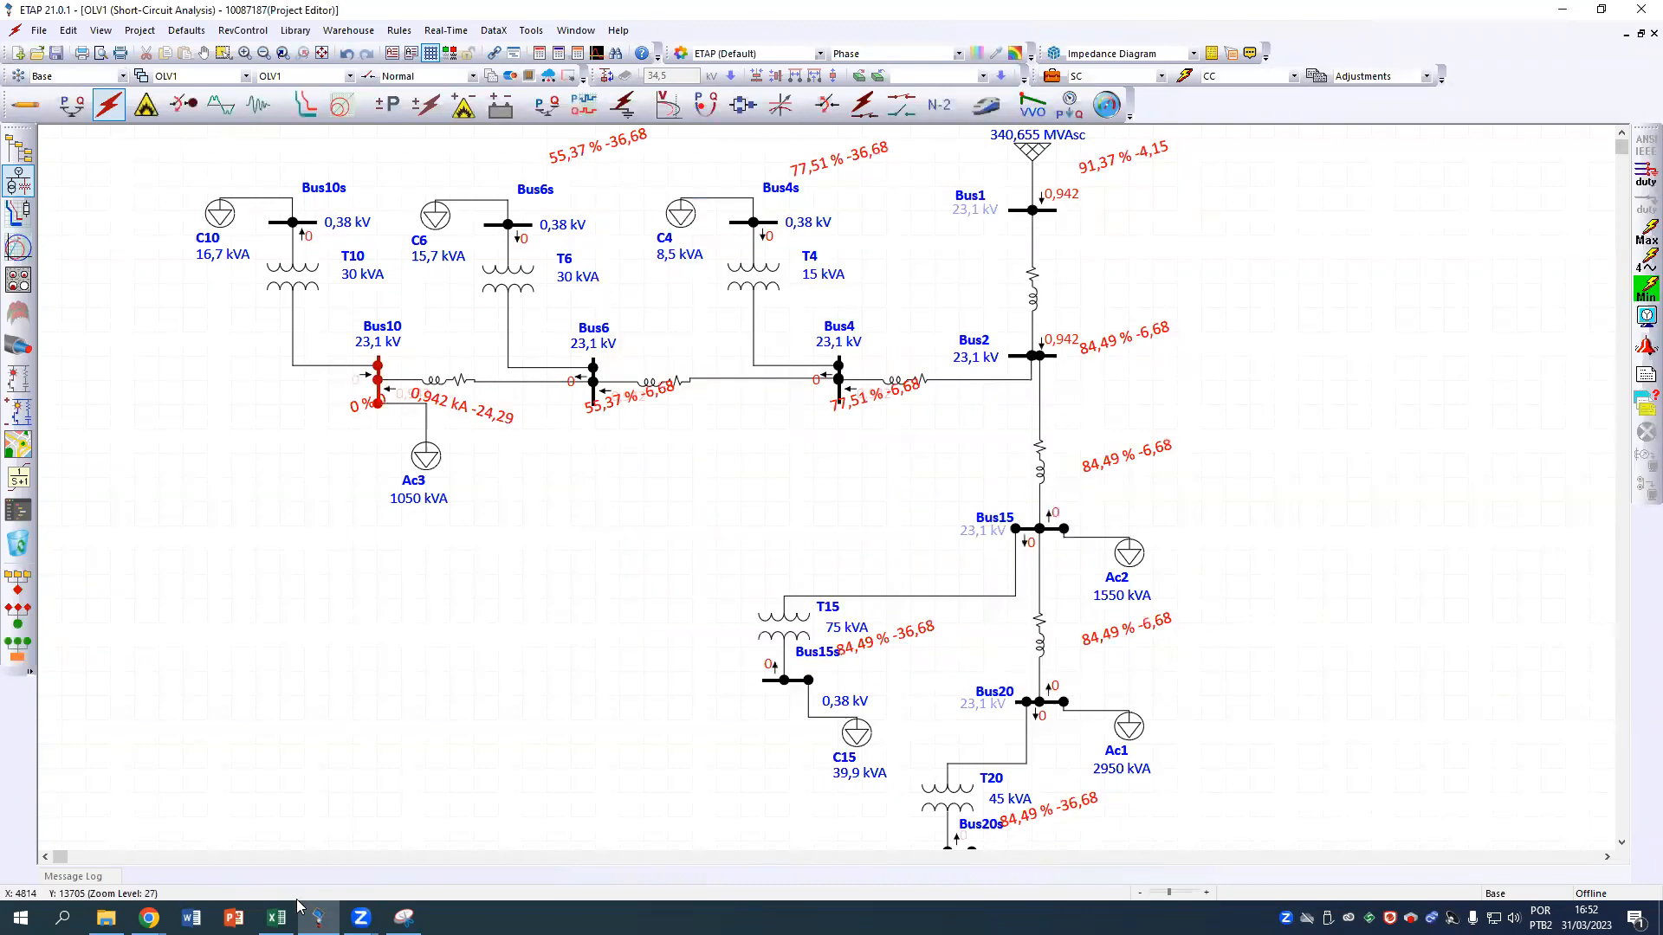
Return to Excel and enter 0 for Bus10s under Bus10 in E5.
{"action": "left_click", "coordinate": [276, 917]}
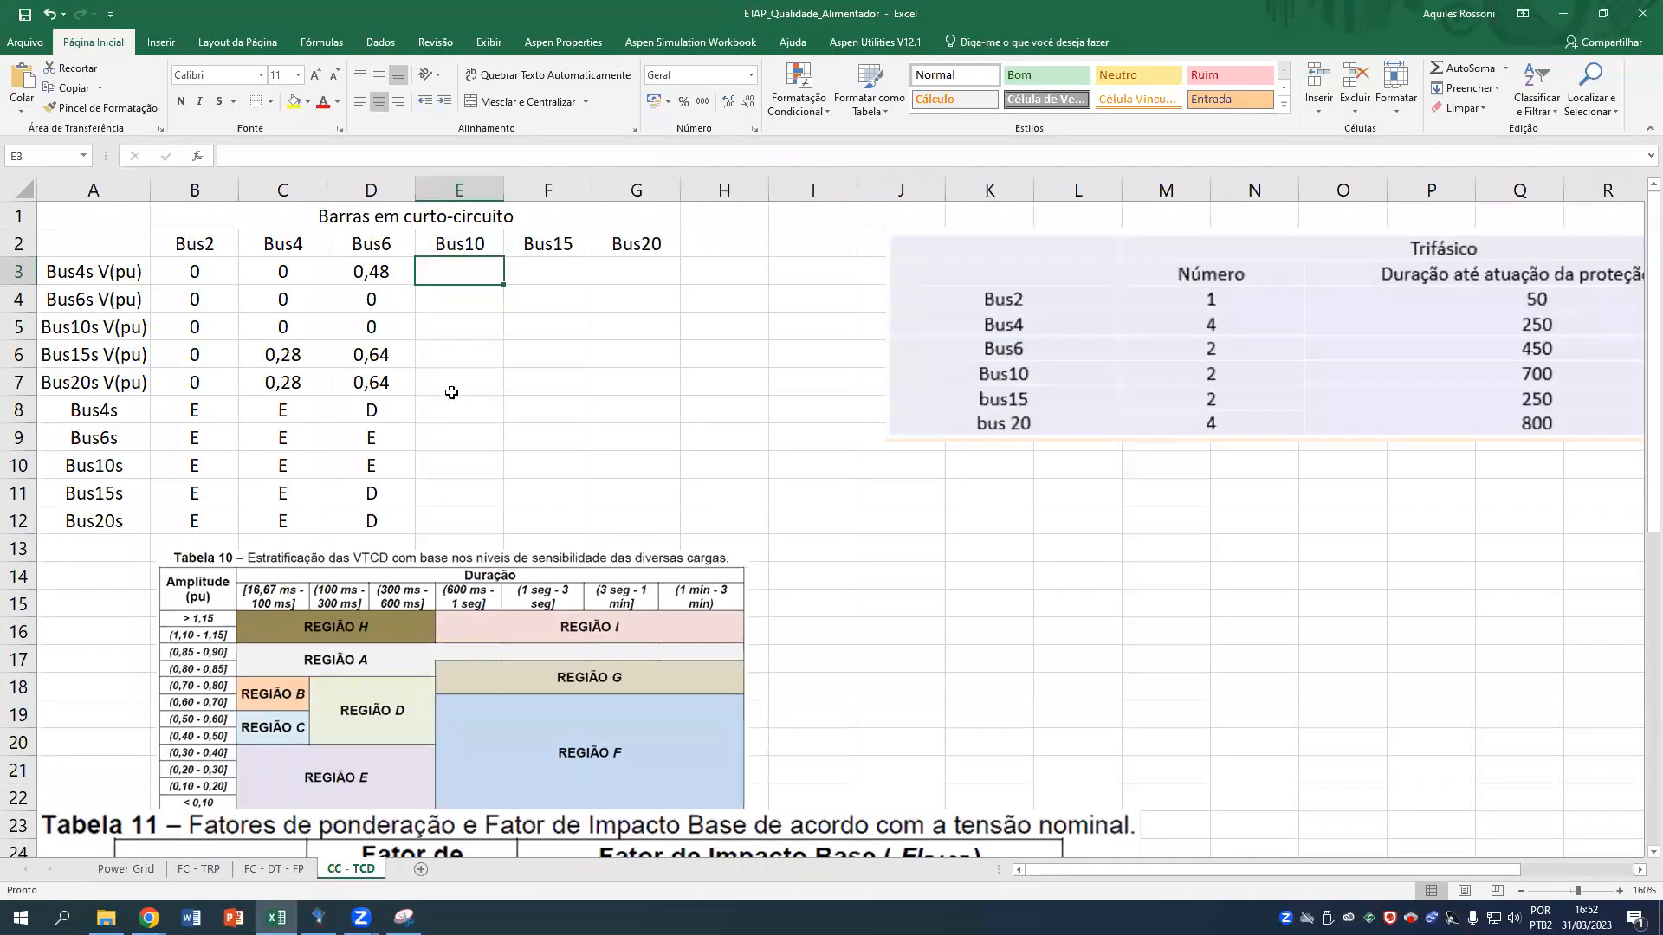
{"action": "type", "text": "0"}
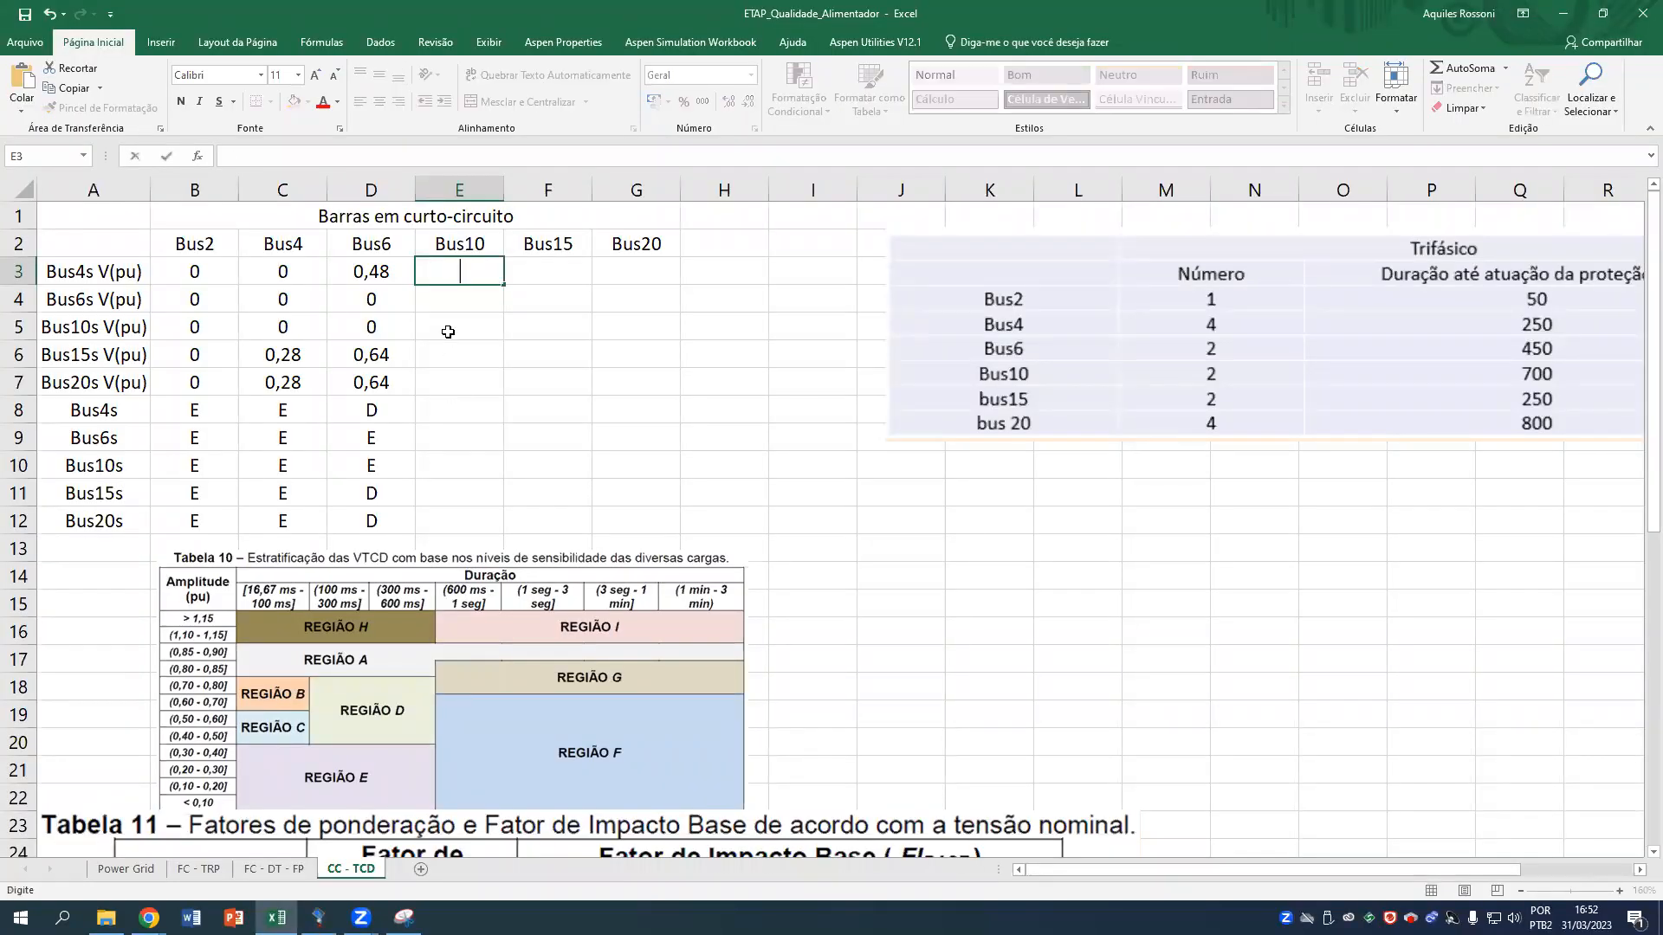
{"action": "left_click", "coordinate": [481, 307]}
{"action": "left_click", "coordinate": [477, 328]}
{"action": "type", "text": "0"}
{"action": "key", "text": "Return"}
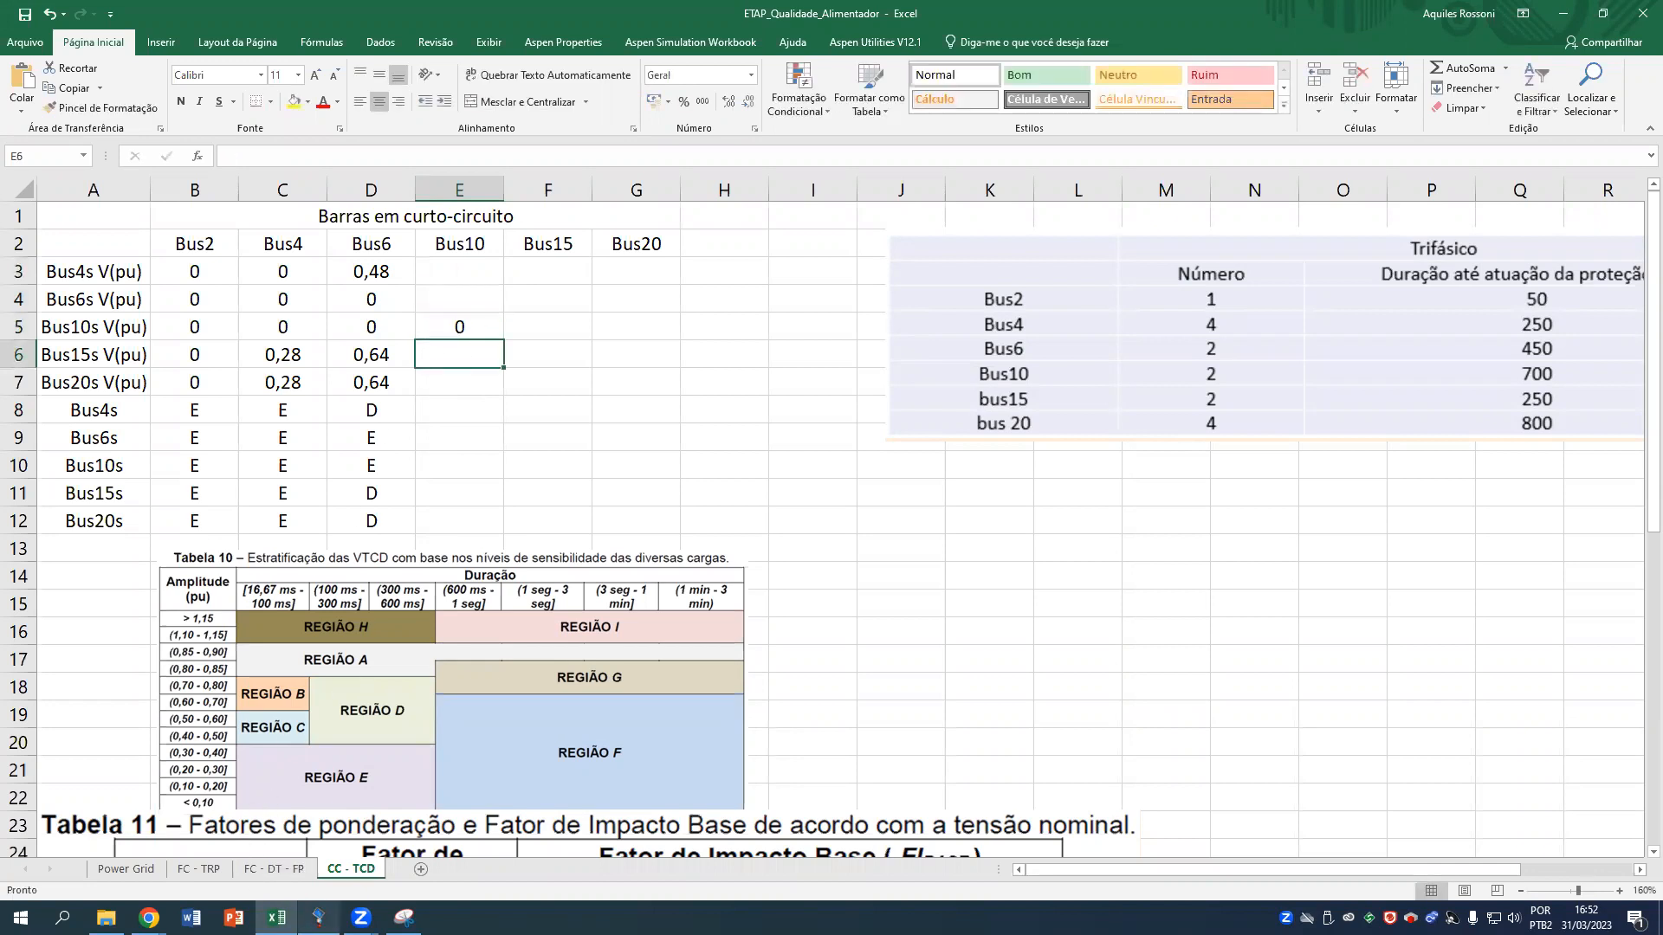
Check the voltages in ETAP and enter 0,78 for Bus4s and 0,55 for Bus6s under Bus10 in Excel cells E3:E4.
{"action": "left_click", "coordinate": [319, 917]}
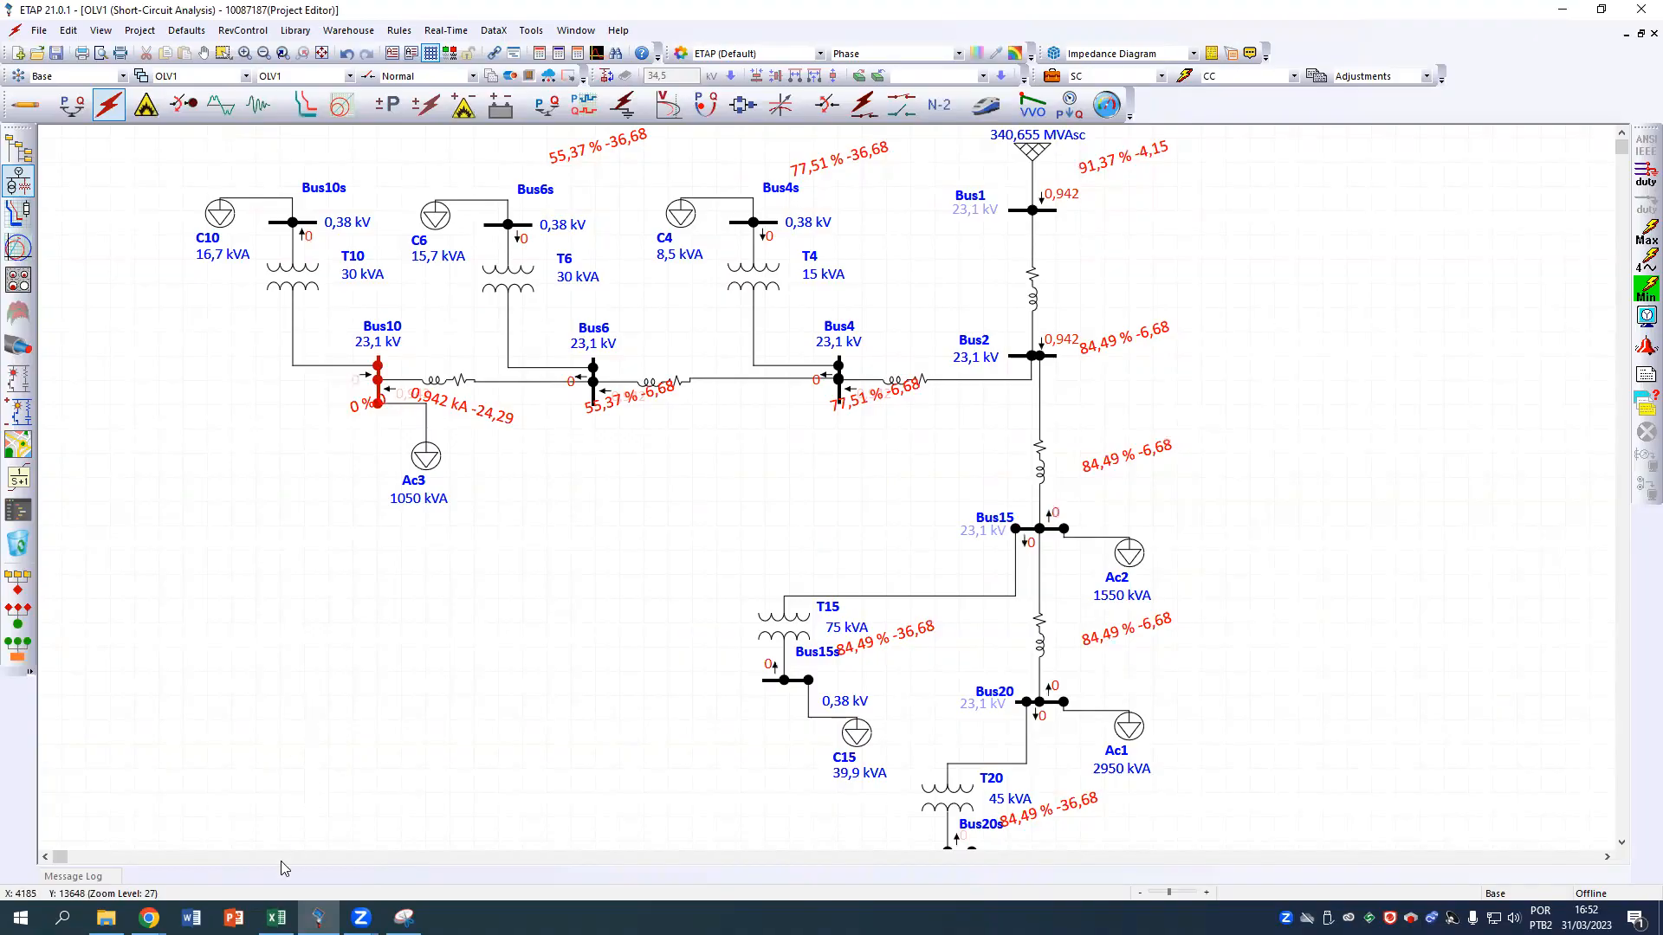
{"action": "left_click", "coordinate": [276, 917]}
{"action": "key", "text": "Up"}
{"action": "key", "text": "Up"}
{"action": "key", "text": "Up"}
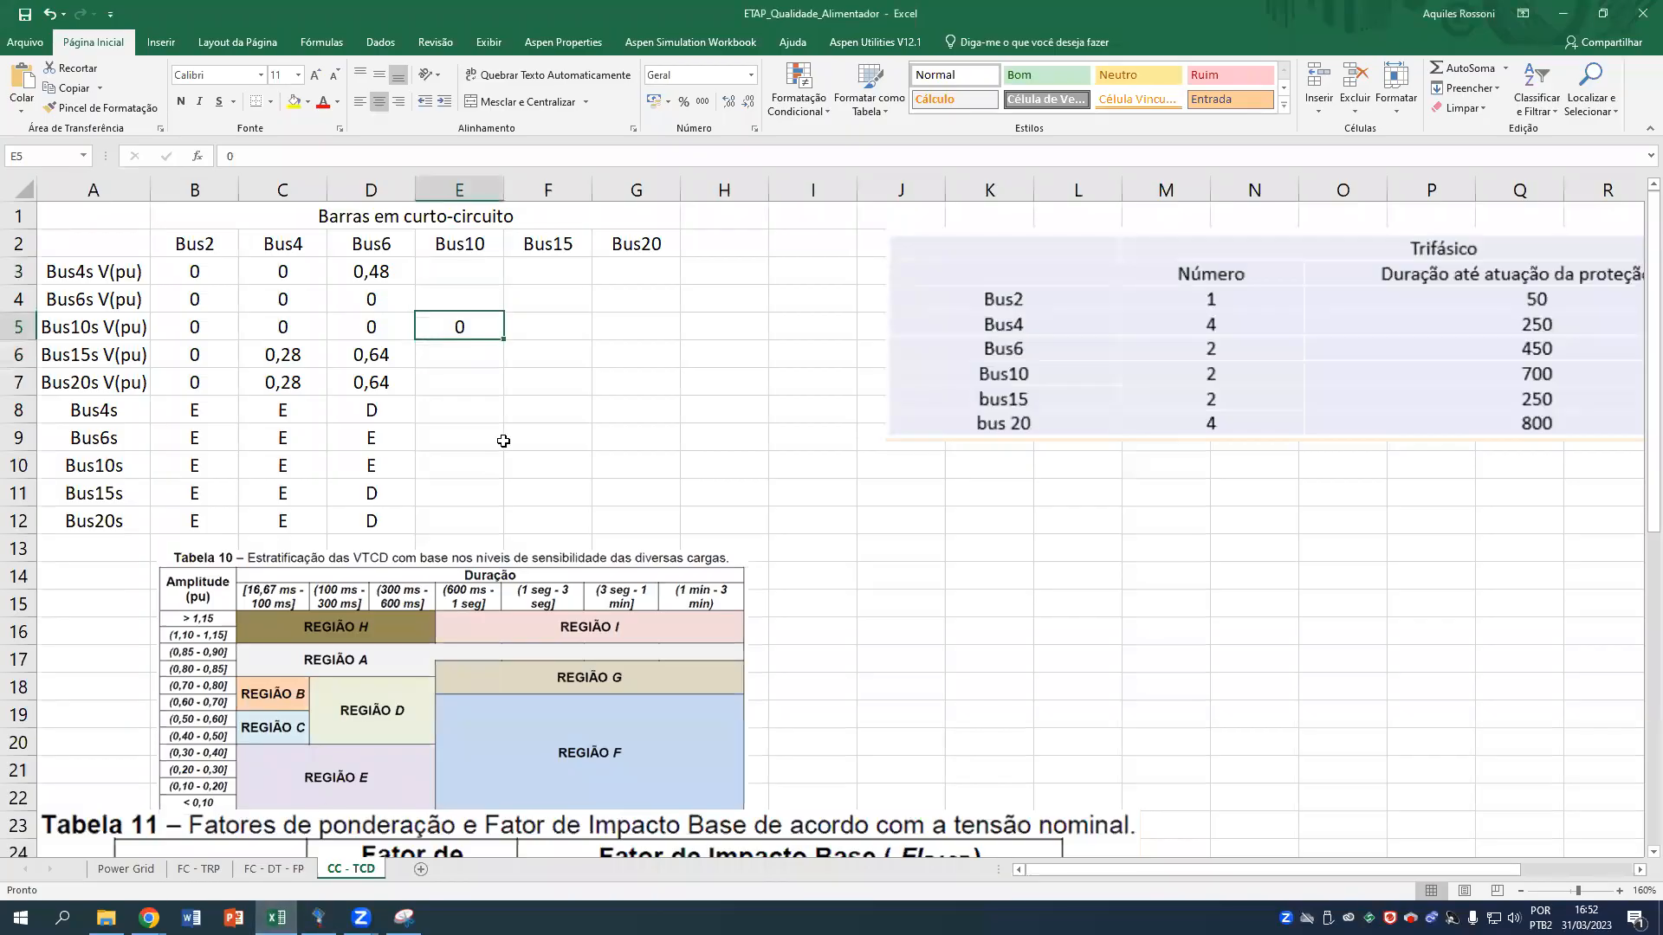
{"action": "type", "text": "0,78"}
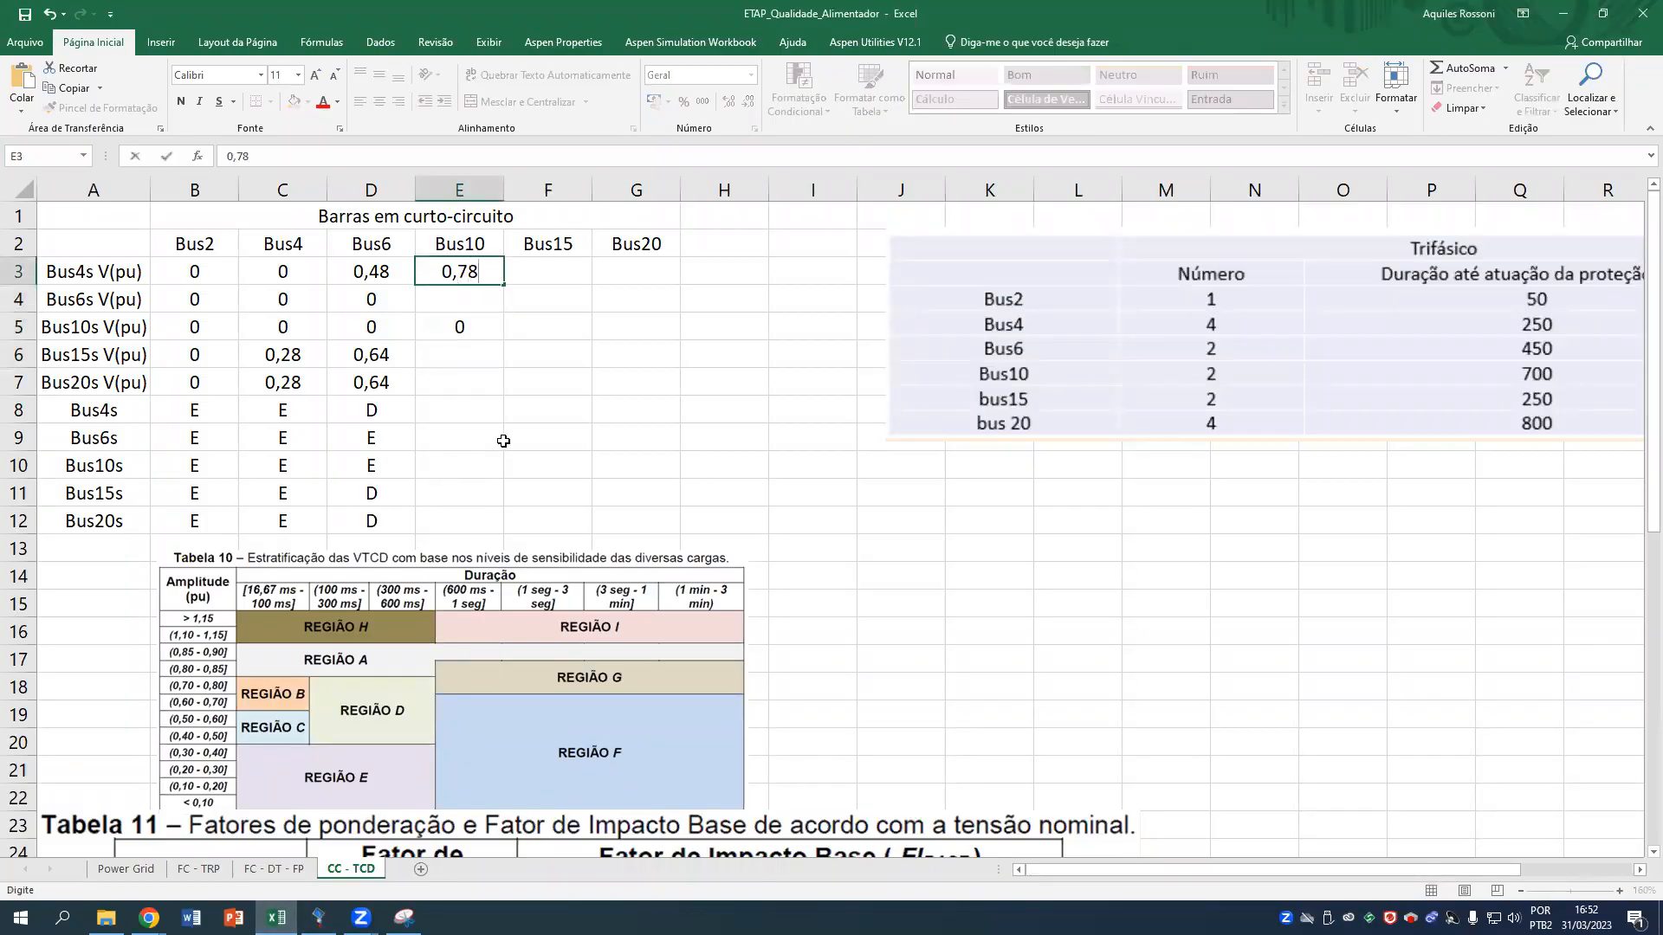
{"action": "key", "text": "Return"}
{"action": "type", "text": "0,55"}
{"action": "key", "text": "Return"}
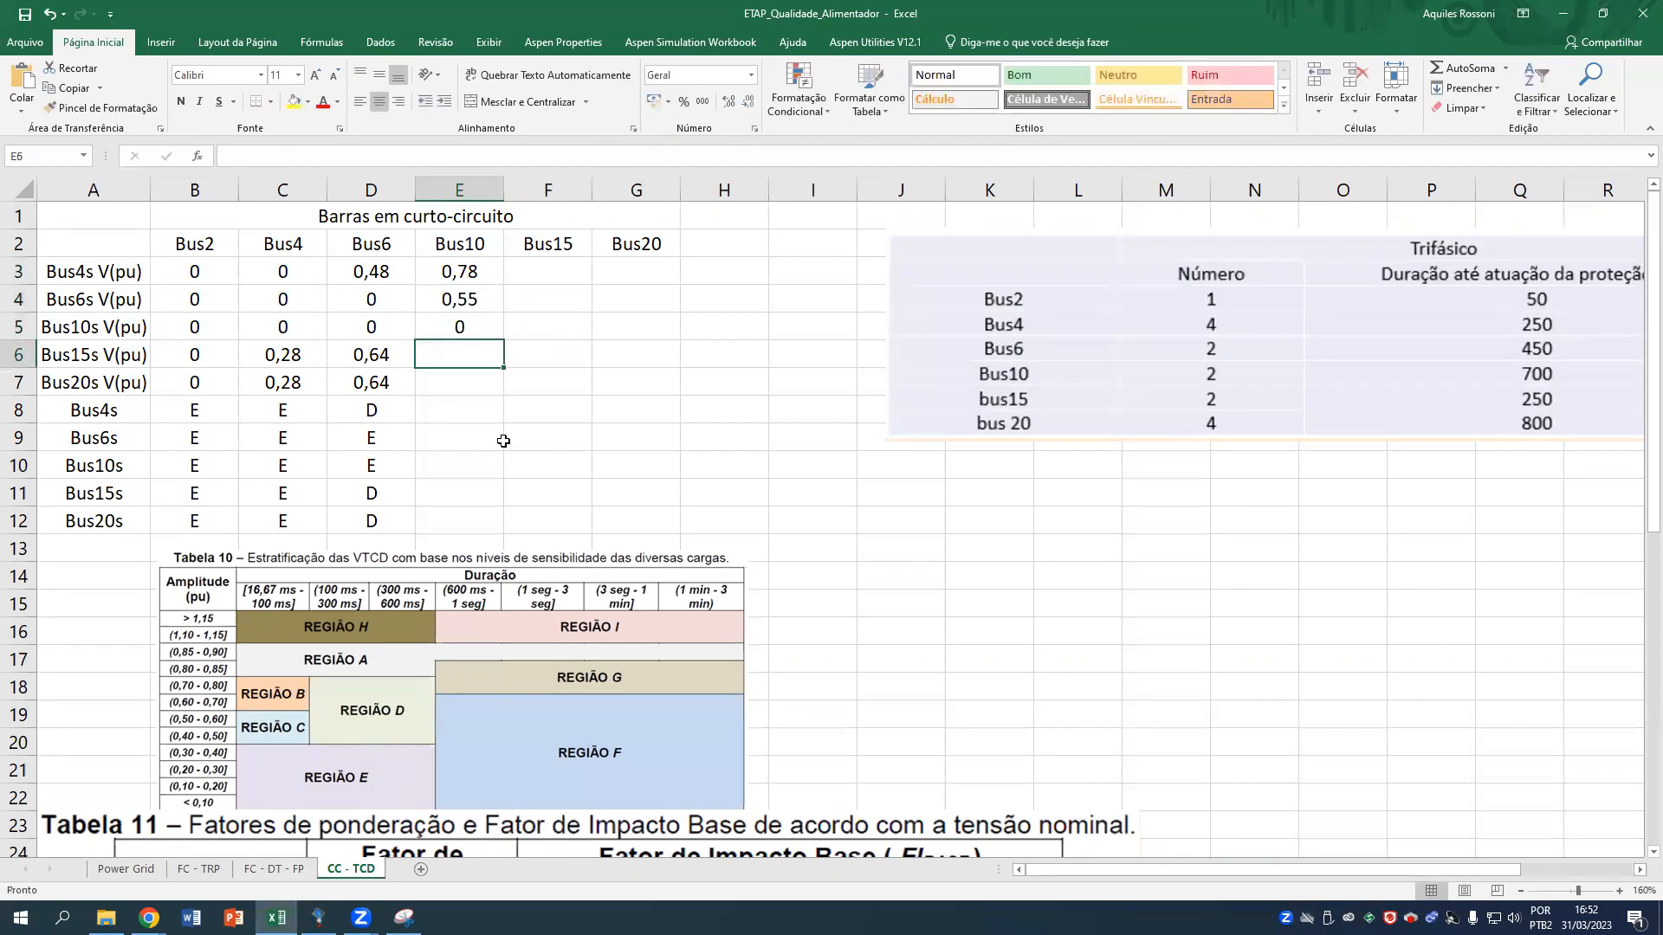
Check the Bus15s and Bus20s voltages in ETAP and enter 0,85 for both under Bus10 in Excel cells E6:E7.
{"action": "left_click", "coordinate": [319, 917]}
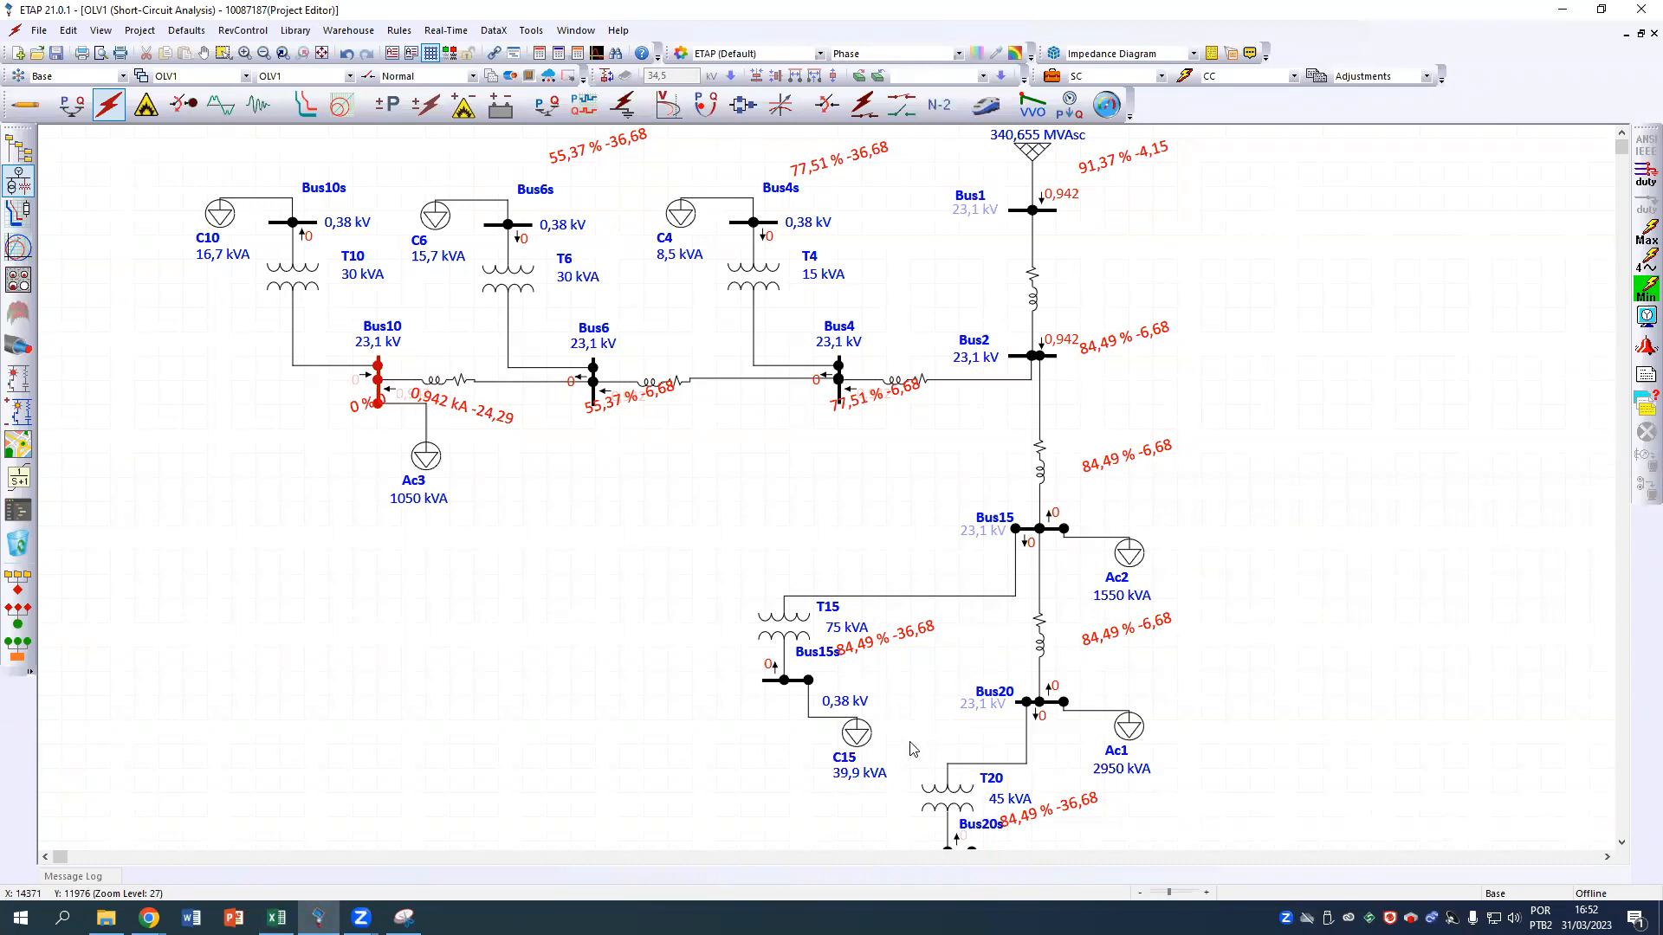
{"action": "left_click", "coordinate": [276, 918]}
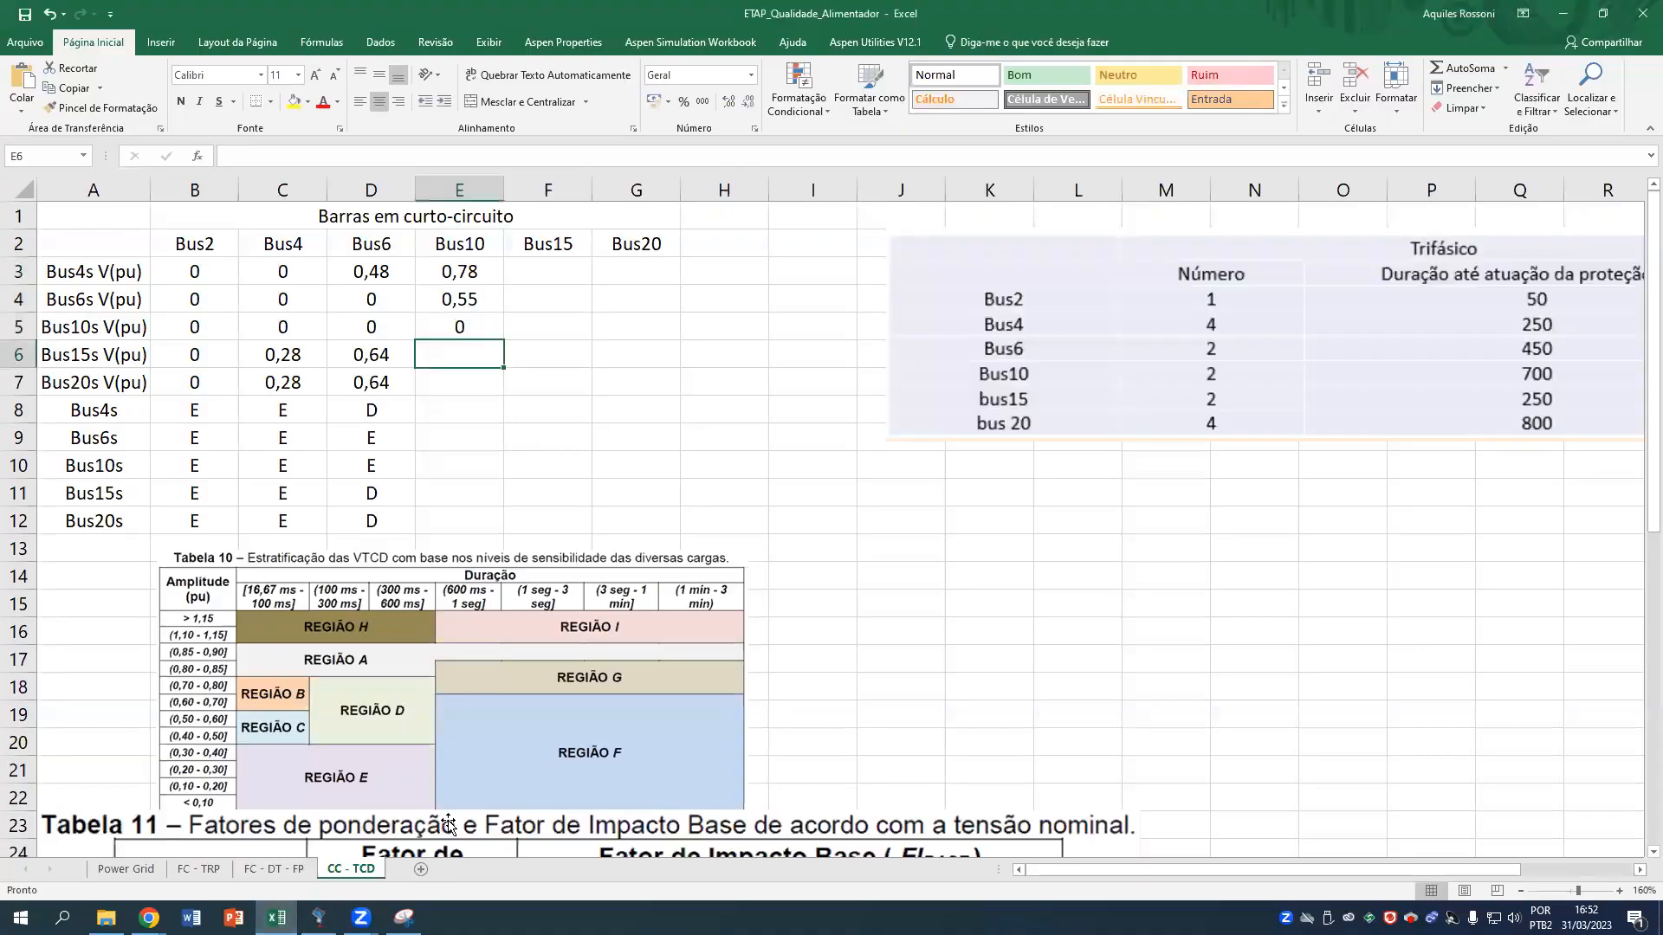
{"action": "type", "text": "0,5"}
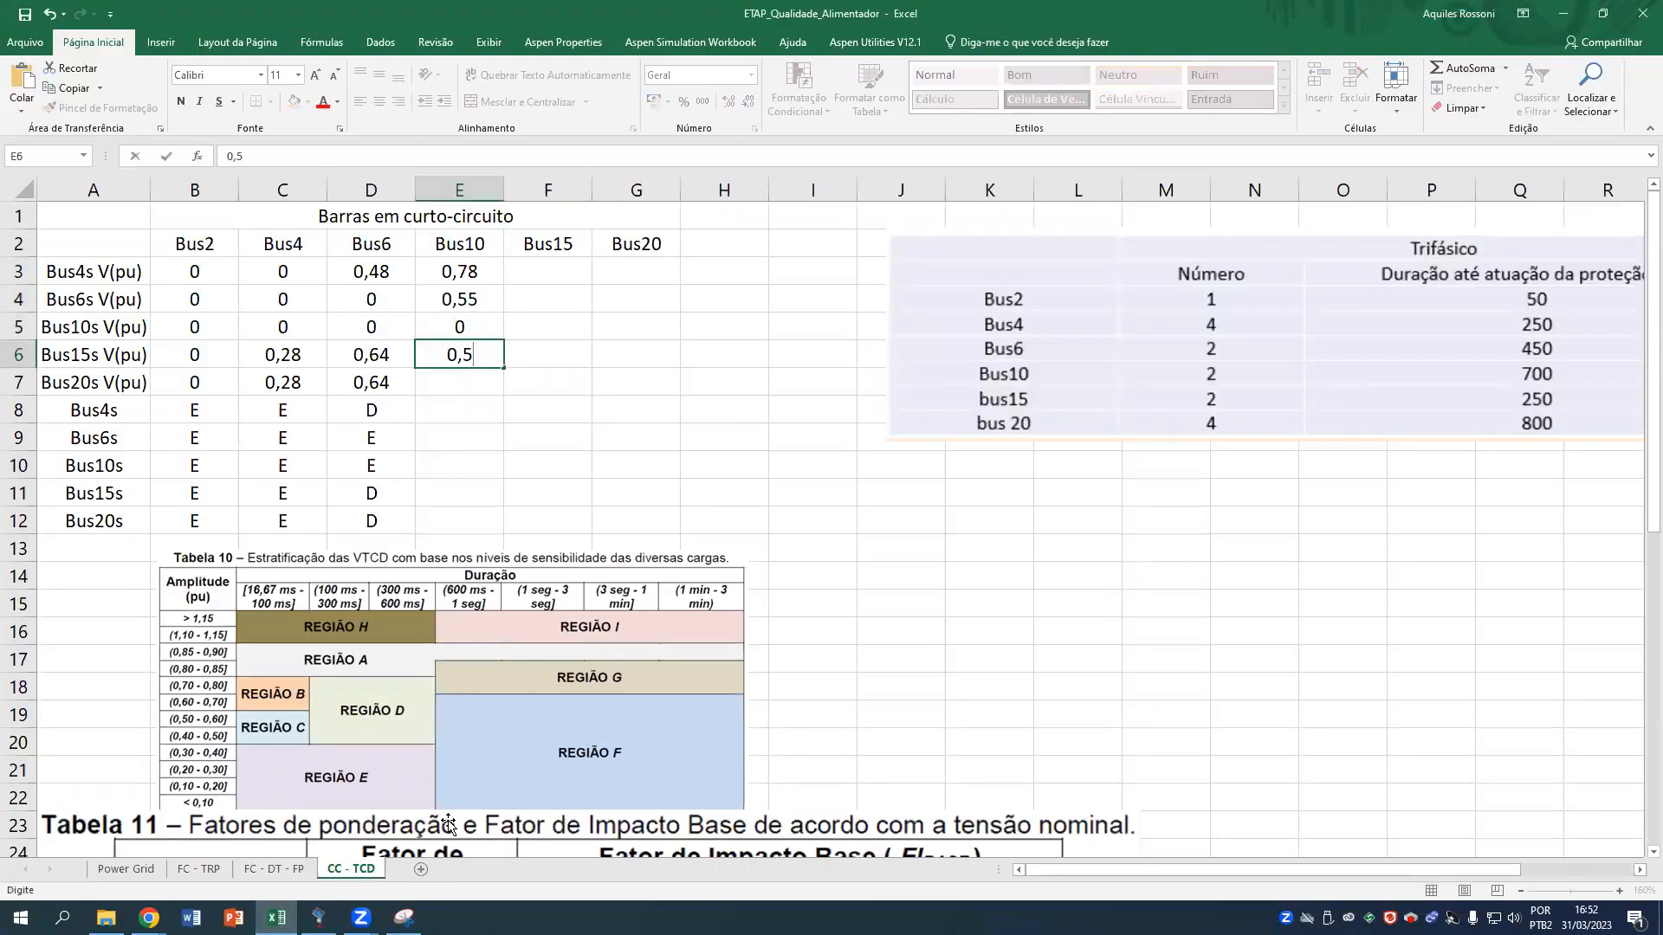
{"action": "key", "text": "BackSpace"}
{"action": "type", "text": "85"}
{"action": "key", "text": "Return"}
{"action": "type", "text": "0"}
{"action": "key", "text": "Return"}
{"action": "key", "text": "Up"}
{"action": "type", "text": "0,85"}
{"action": "key", "text": "Return"}
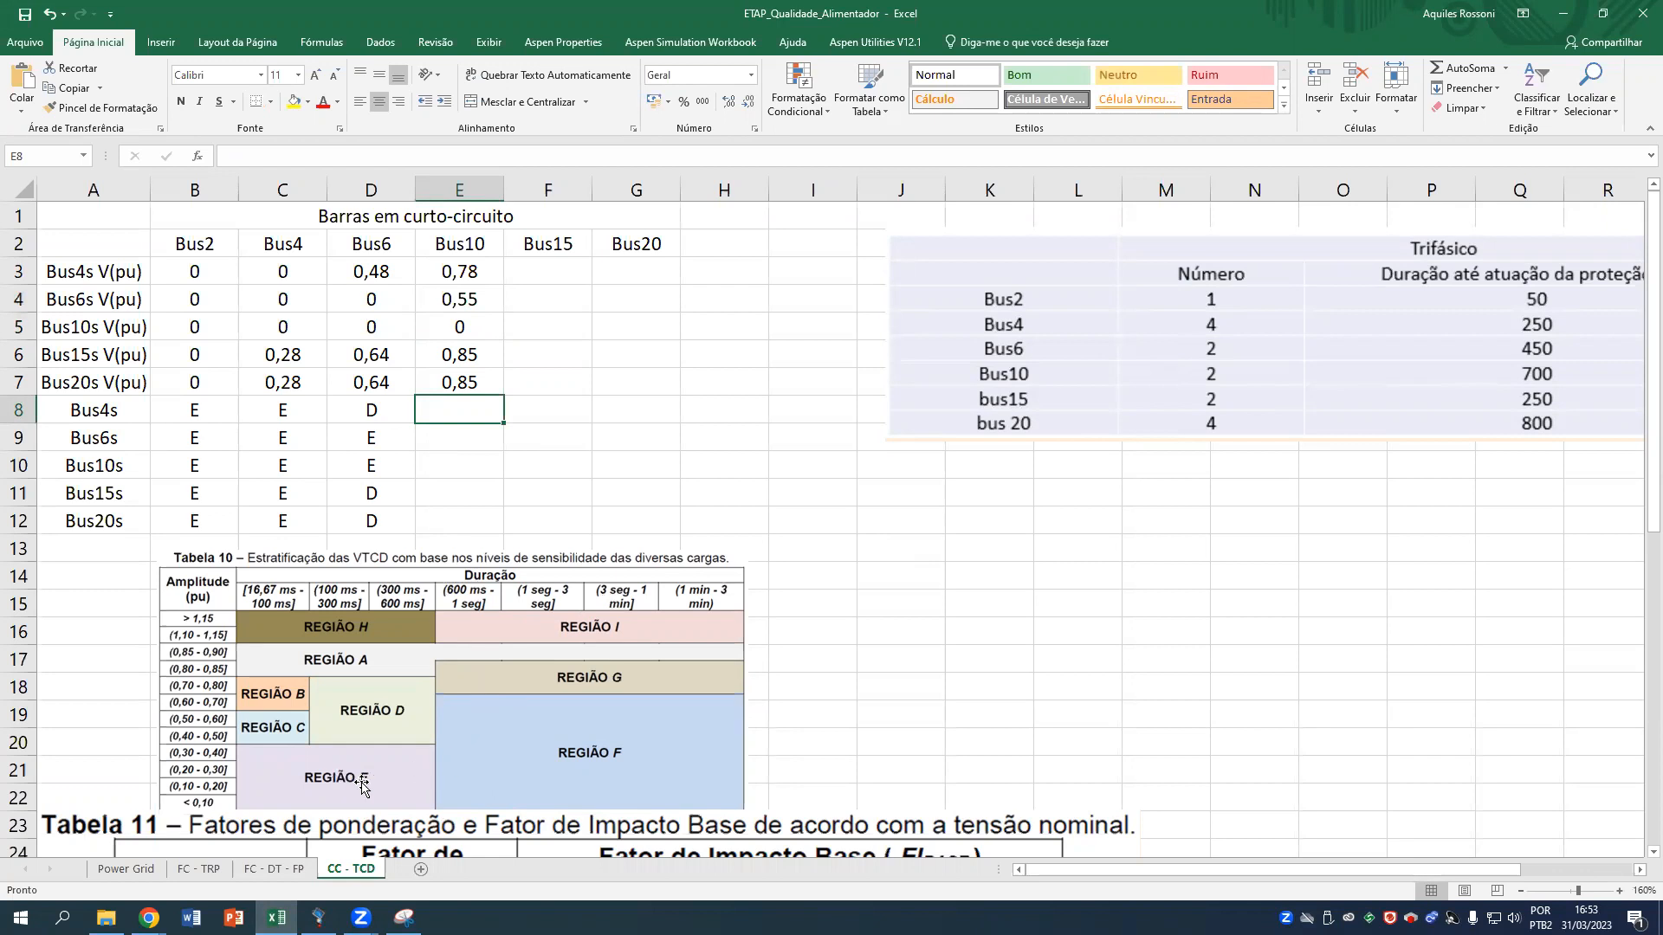
Enter sensitivity regions under Bus10 in E8:E10: G for Bus4s and F for Bus6s and Bus10s.
{"action": "left_click", "coordinate": [450, 474]}
{"action": "type", "text": "F"}
{"action": "key", "text": "Return"}
{"action": "key", "text": "Up"}
{"action": "key", "text": "Up"}
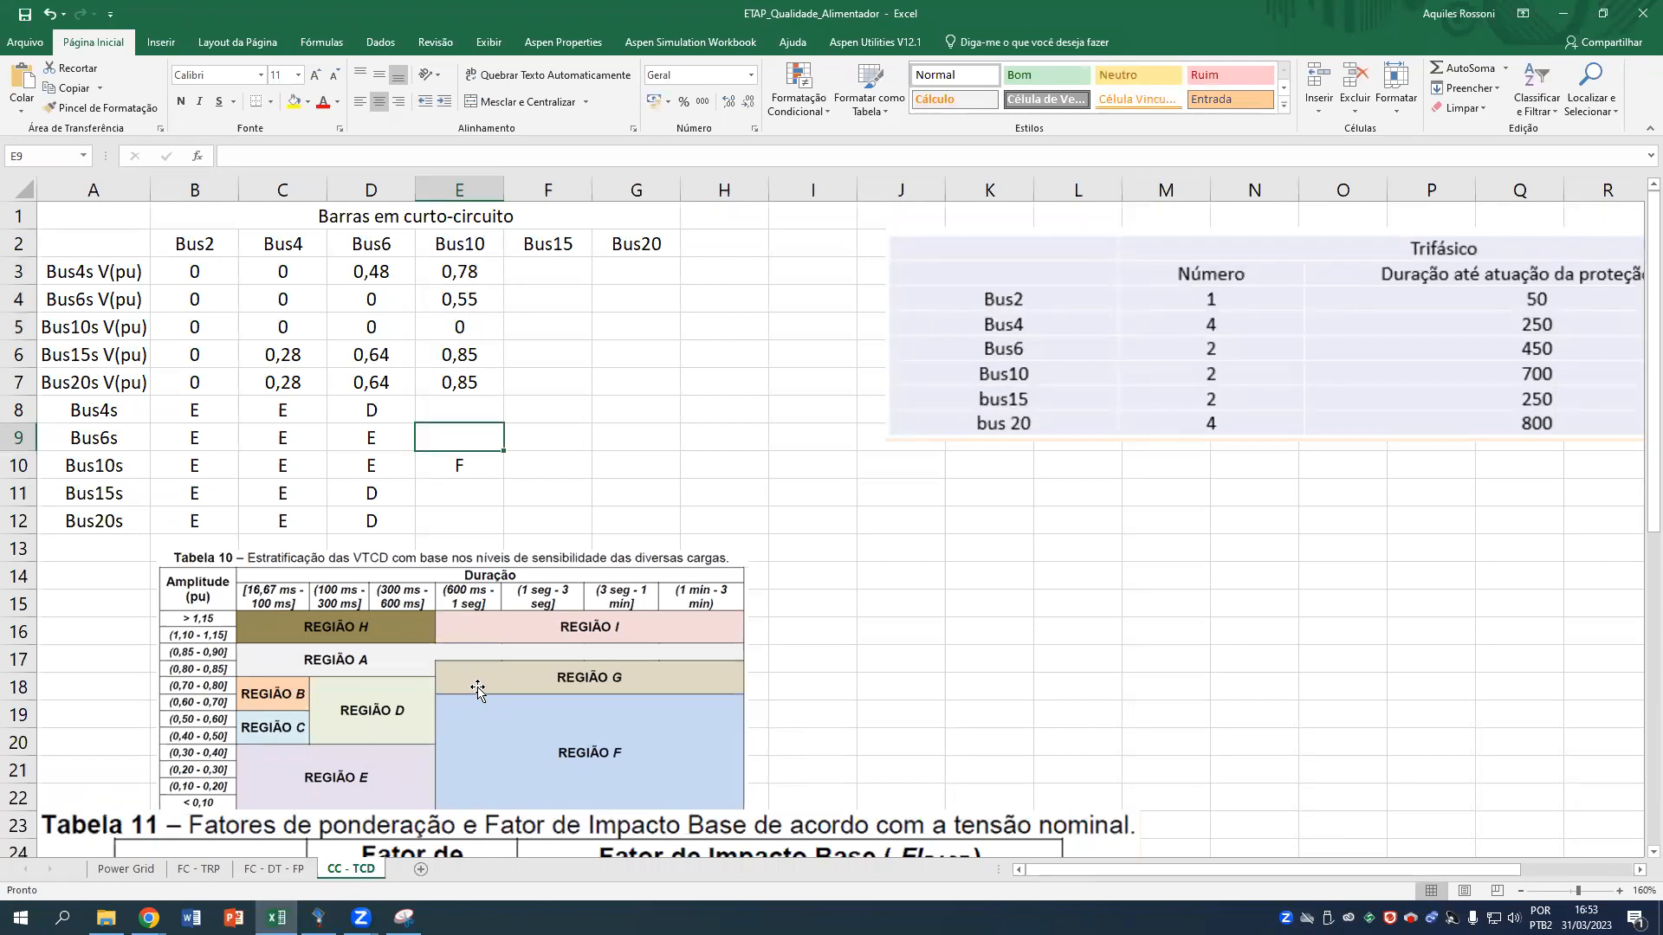
{"action": "key", "text": "Up"}
{"action": "type", "text": "G"}
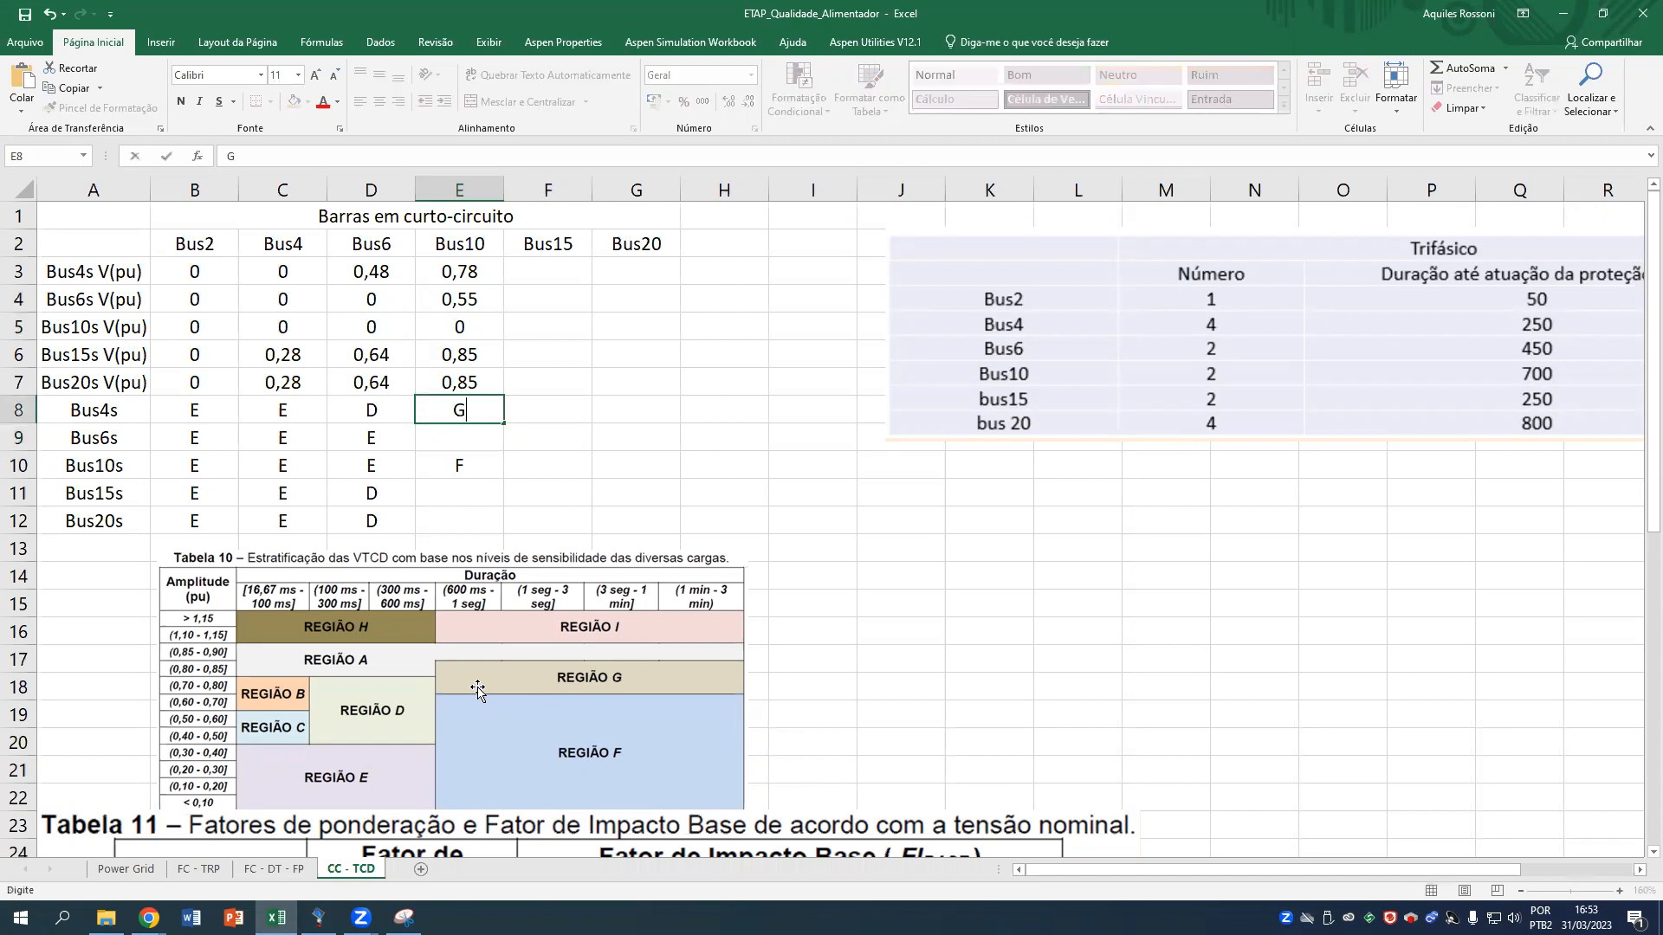
{"action": "key", "text": "Return"}
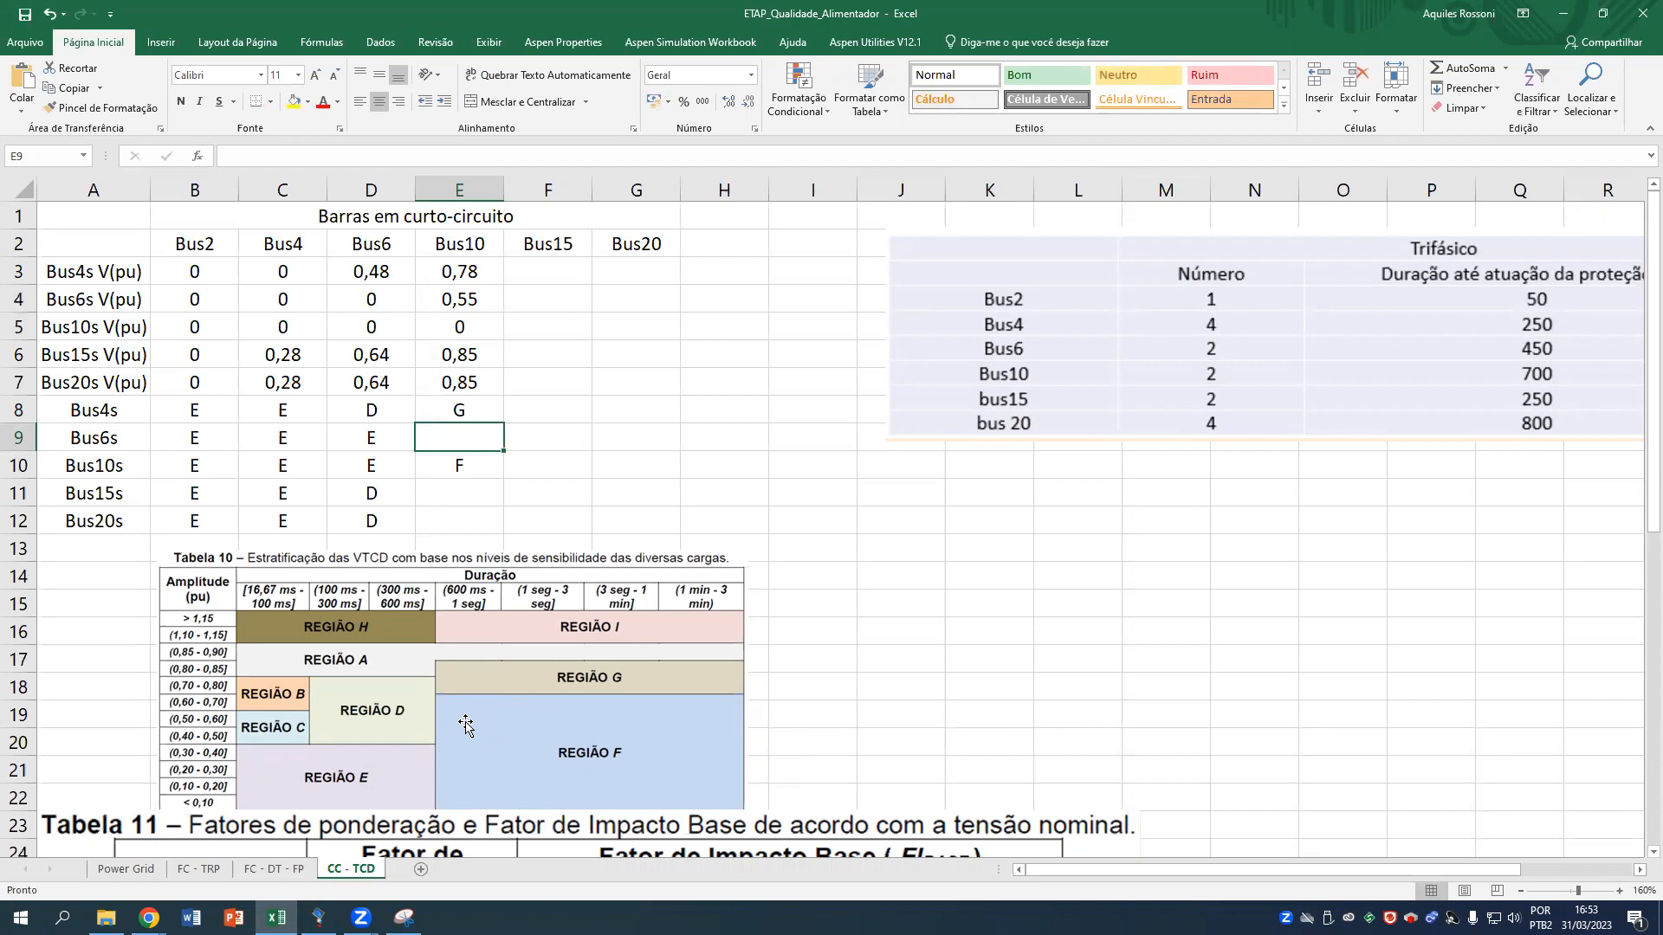
{"action": "type", "text": "F"}
{"action": "key", "text": "Return"}
{"action": "key", "text": "Return"}
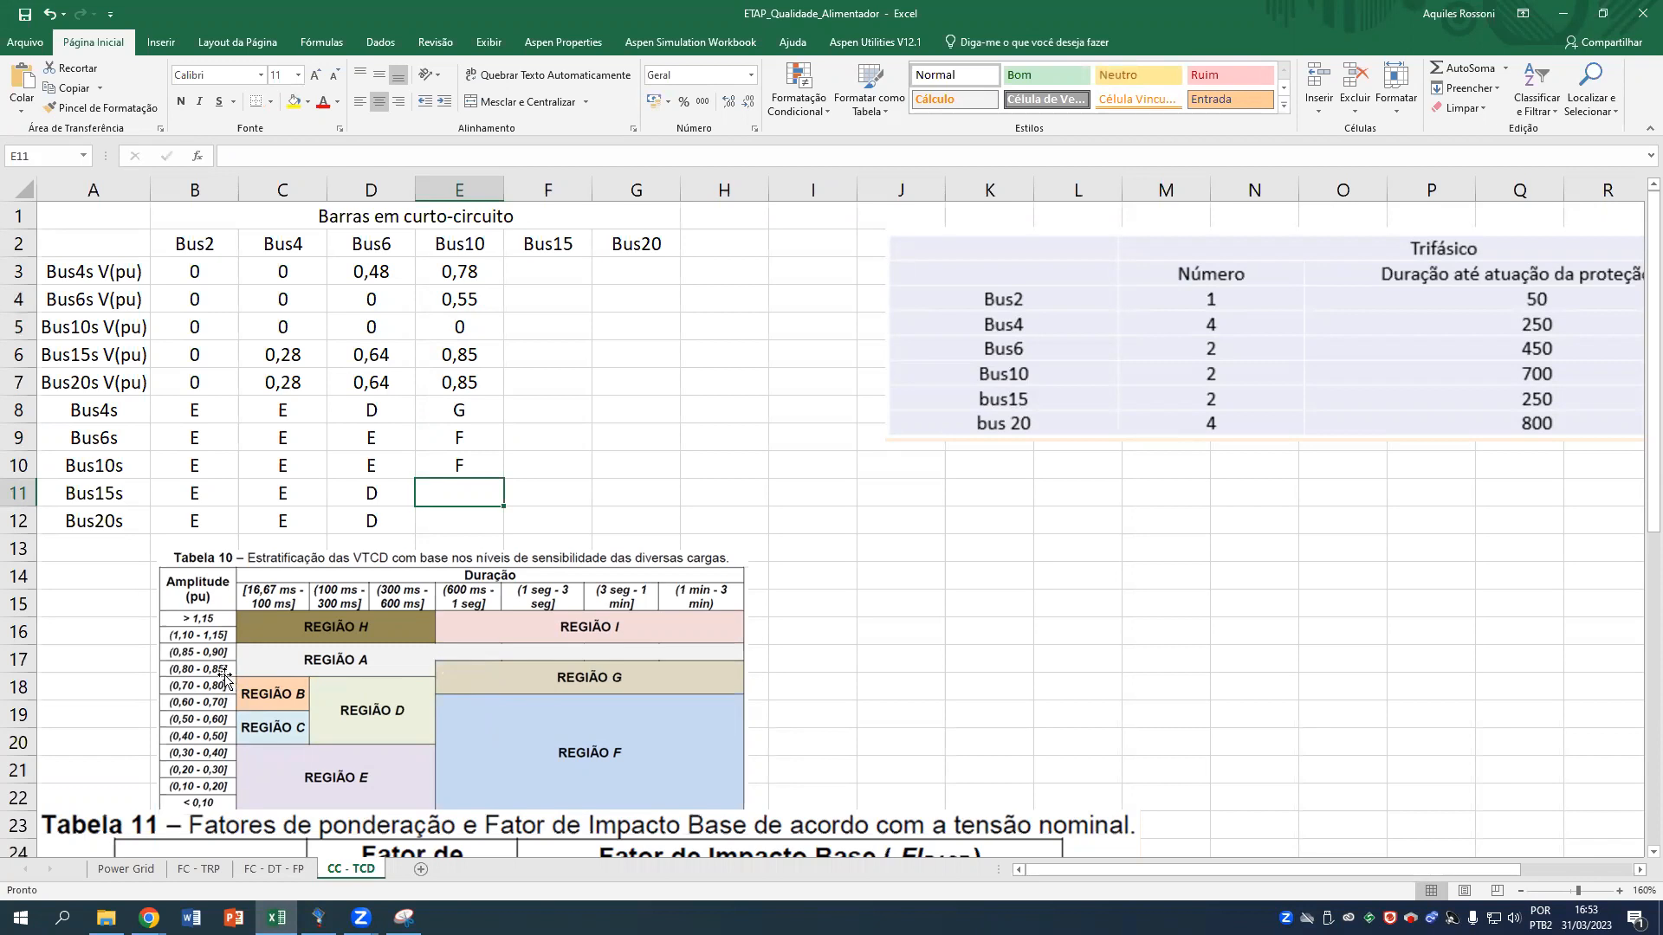
Enter sensitivity region G for Bus15s and Bus20s under Bus10 in E11:E12, and return to the Bus4s voltage row under Bus15.
{"action": "type", "text": "G"}
{"action": "key", "text": "Return"}
{"action": "type", "text": "G"}
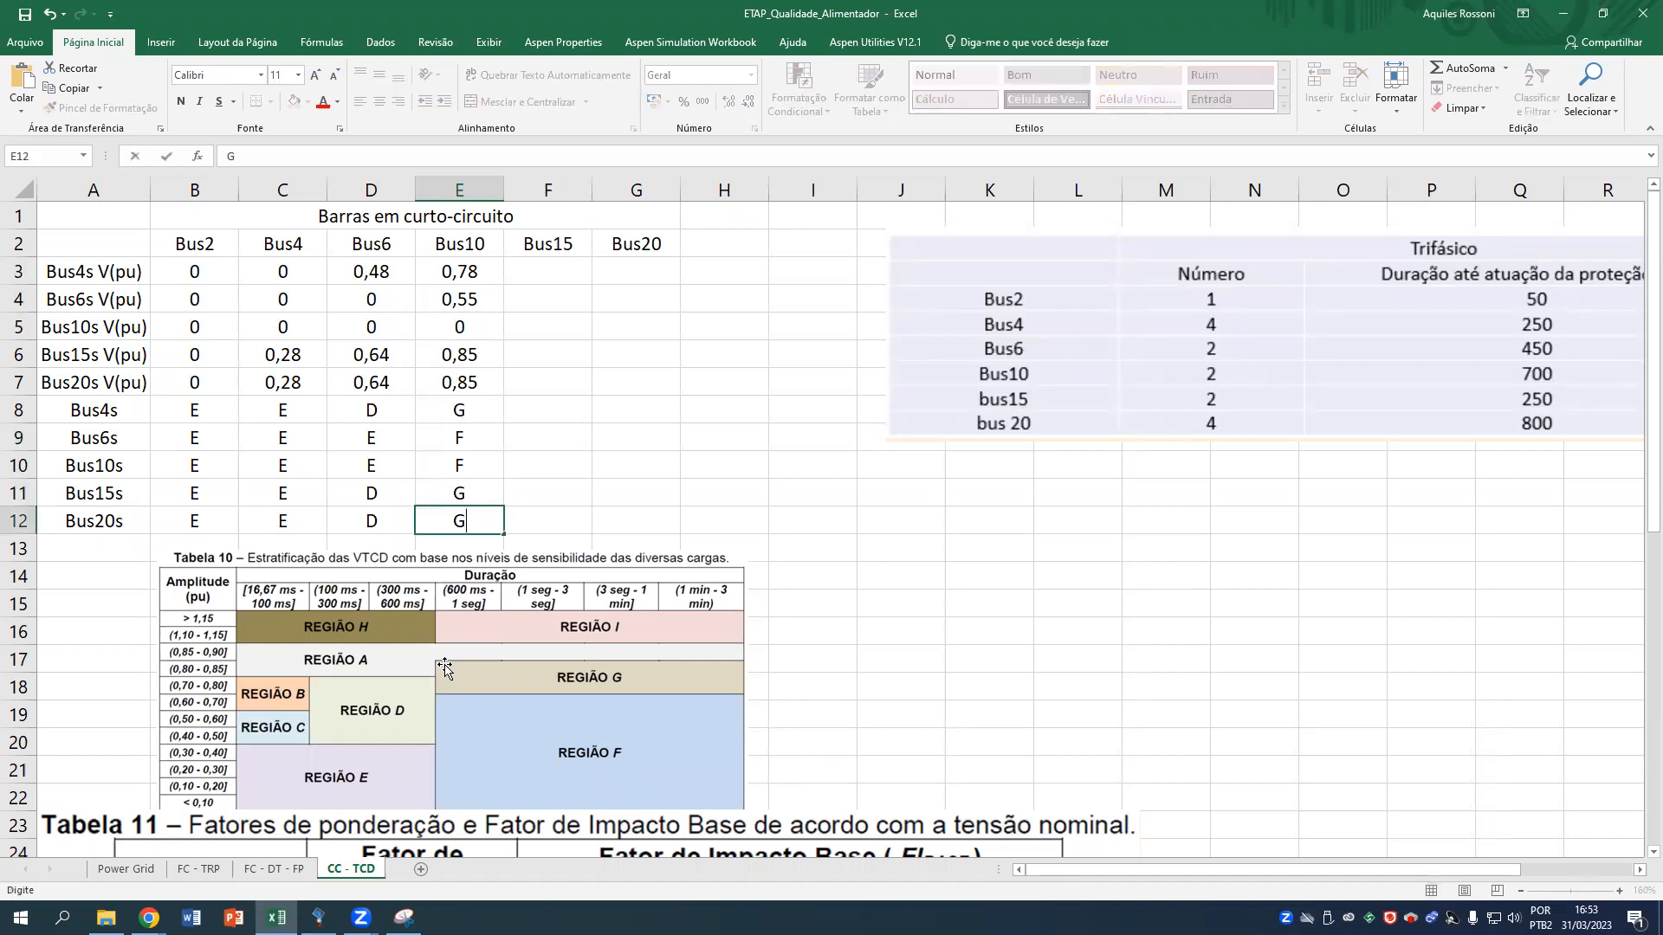
{"action": "key", "text": "Tab"}
{"action": "key", "text": "Up"}
{"action": "key", "text": "Up"}
{"action": "key", "text": "Up"}
{"action": "key", "text": "Up"}
{"action": "key", "text": "Up"}
{"action": "key", "text": "Up"}
{"action": "key", "text": "Up"}
{"action": "key", "text": "Up"}
{"action": "key", "text": "Up"}
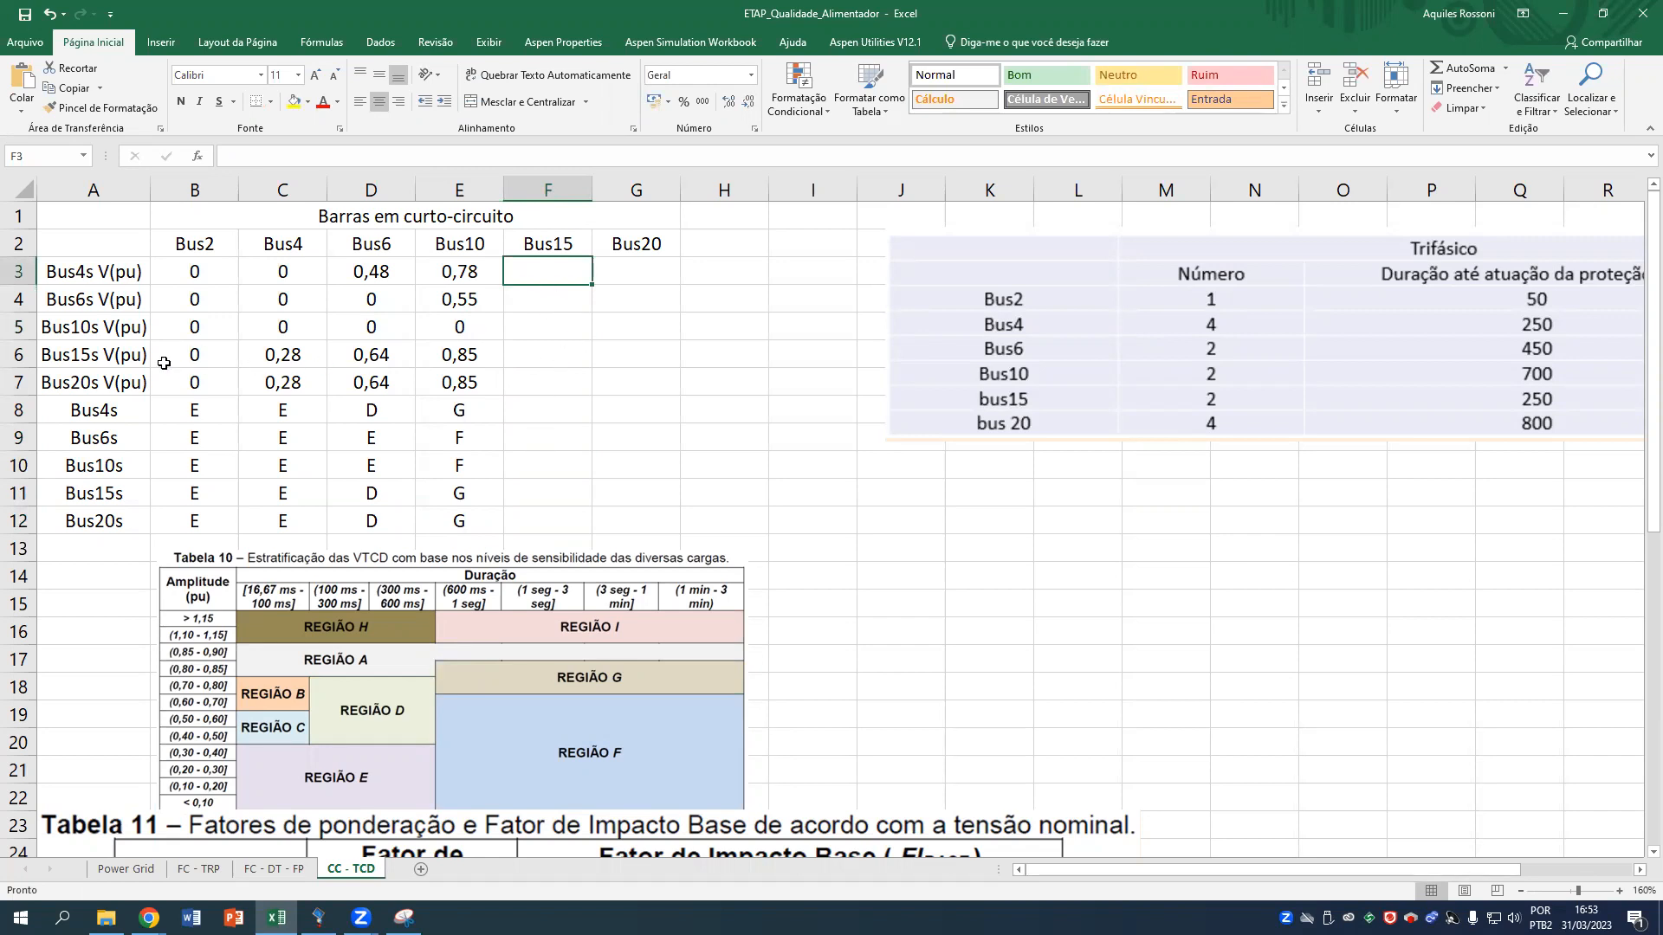
Switch to ETAP, replace Bus10 with Bus15 as the faulted bus in the SC study case, and run the short-circuit calculation.
{"action": "left_click", "coordinate": [318, 917]}
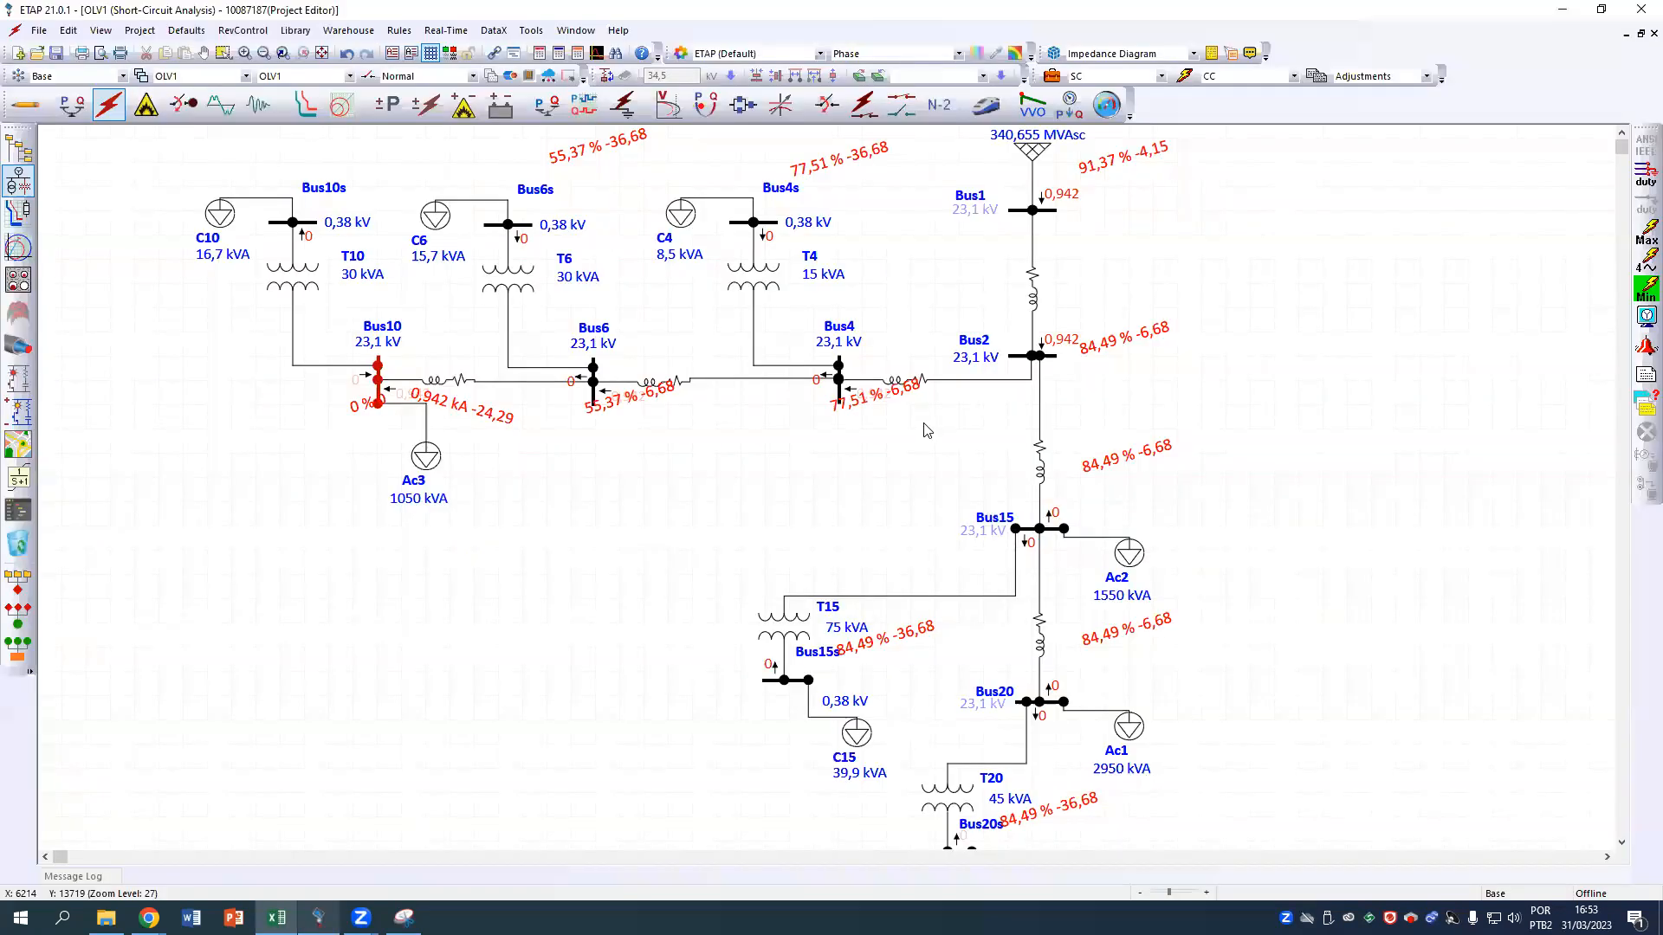
{"action": "left_click", "coordinate": [1051, 75]}
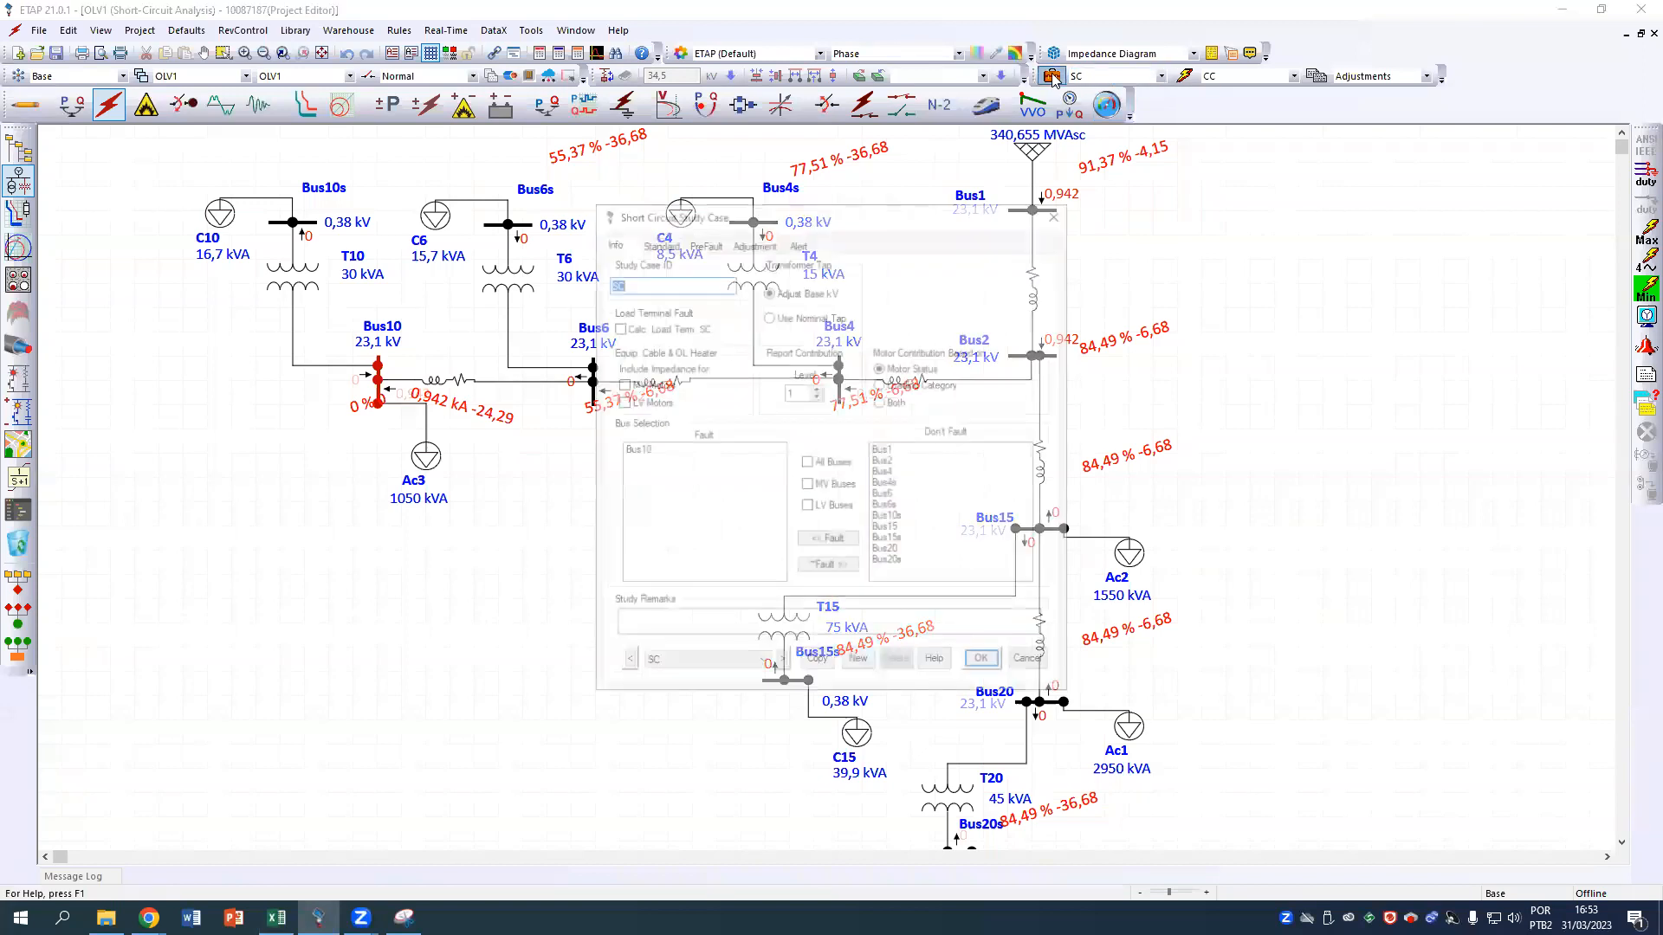
{"action": "left_click", "coordinate": [753, 460]}
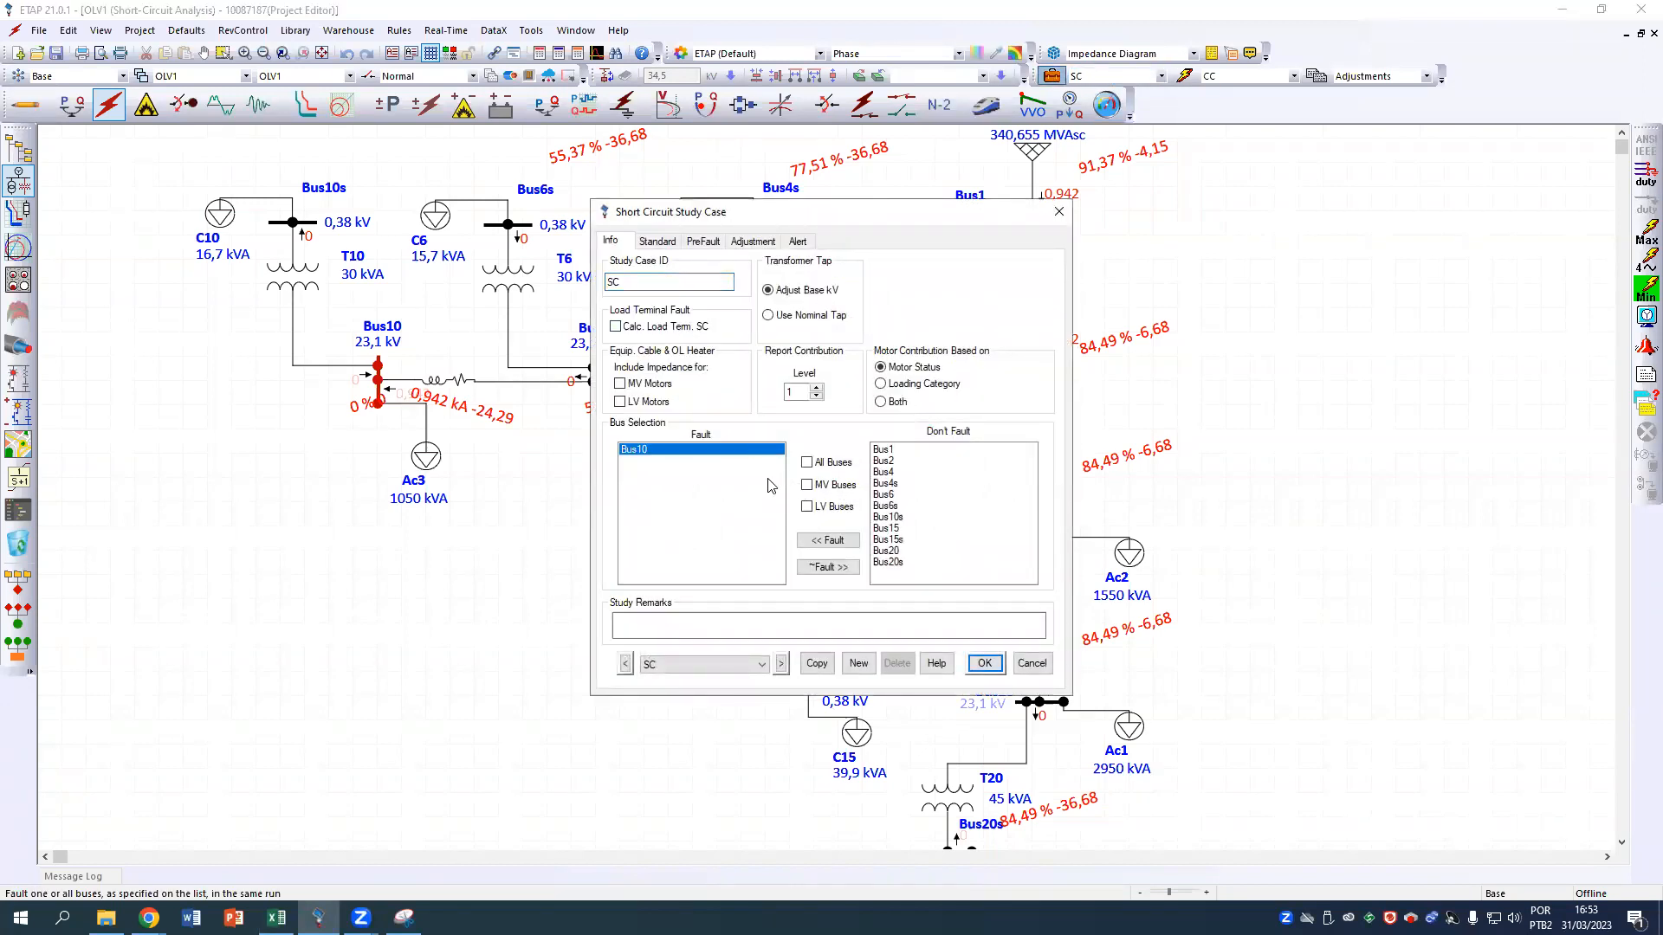
{"action": "left_click", "coordinate": [830, 565]}
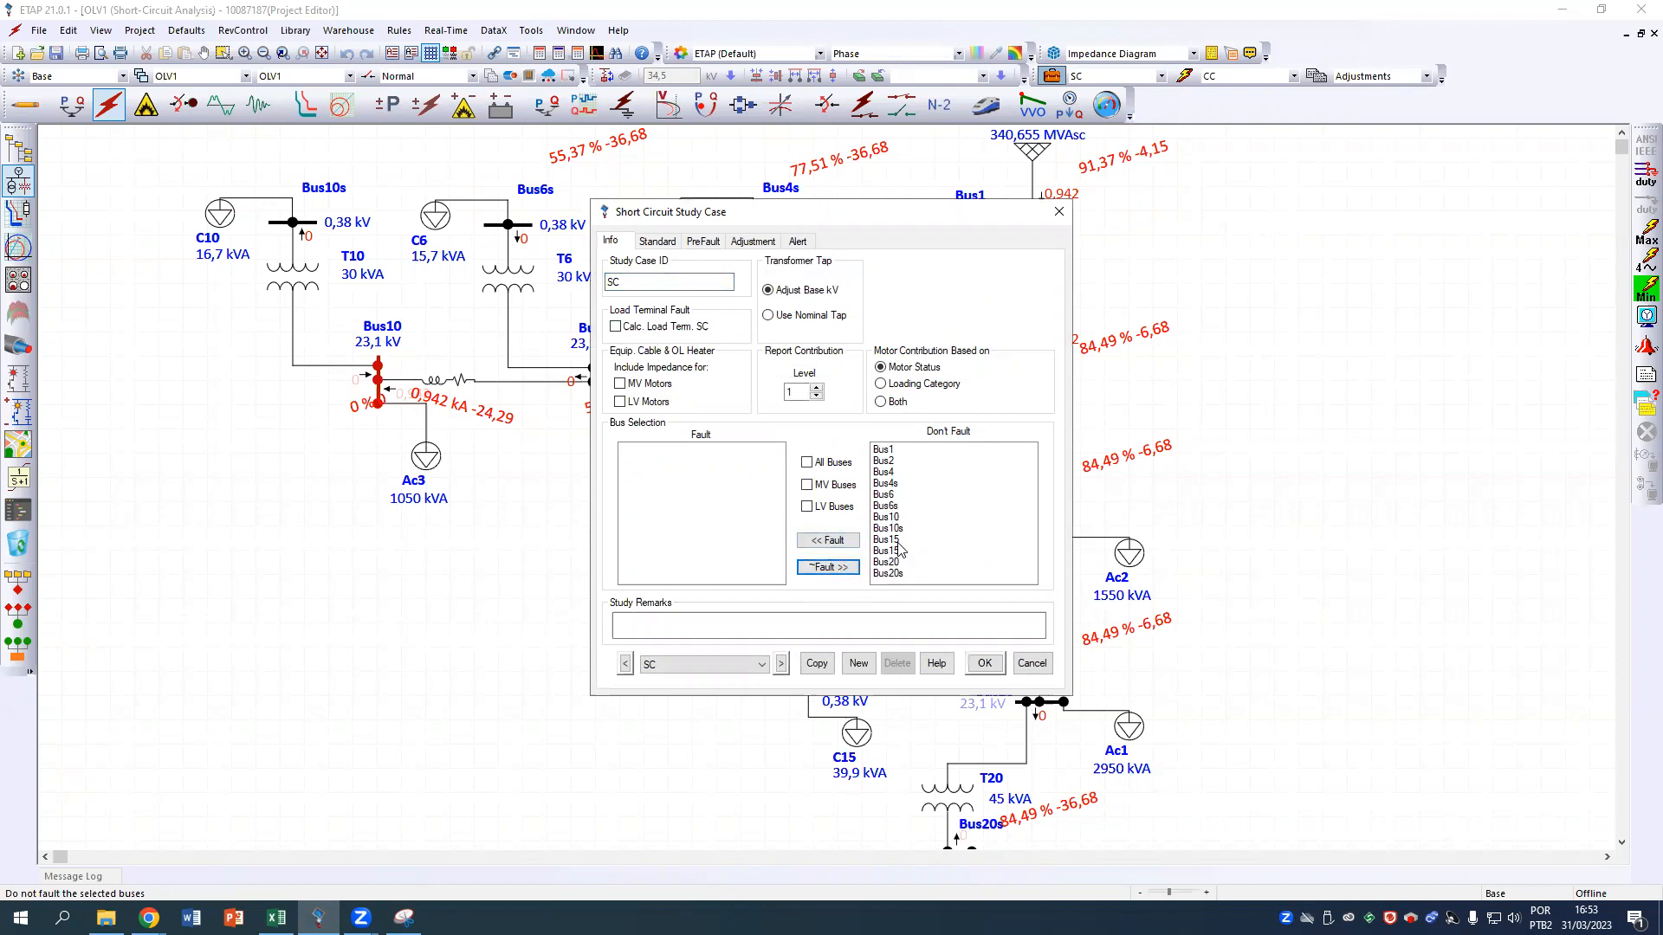
{"action": "left_click", "coordinate": [899, 543]}
{"action": "left_click", "coordinate": [828, 539]}
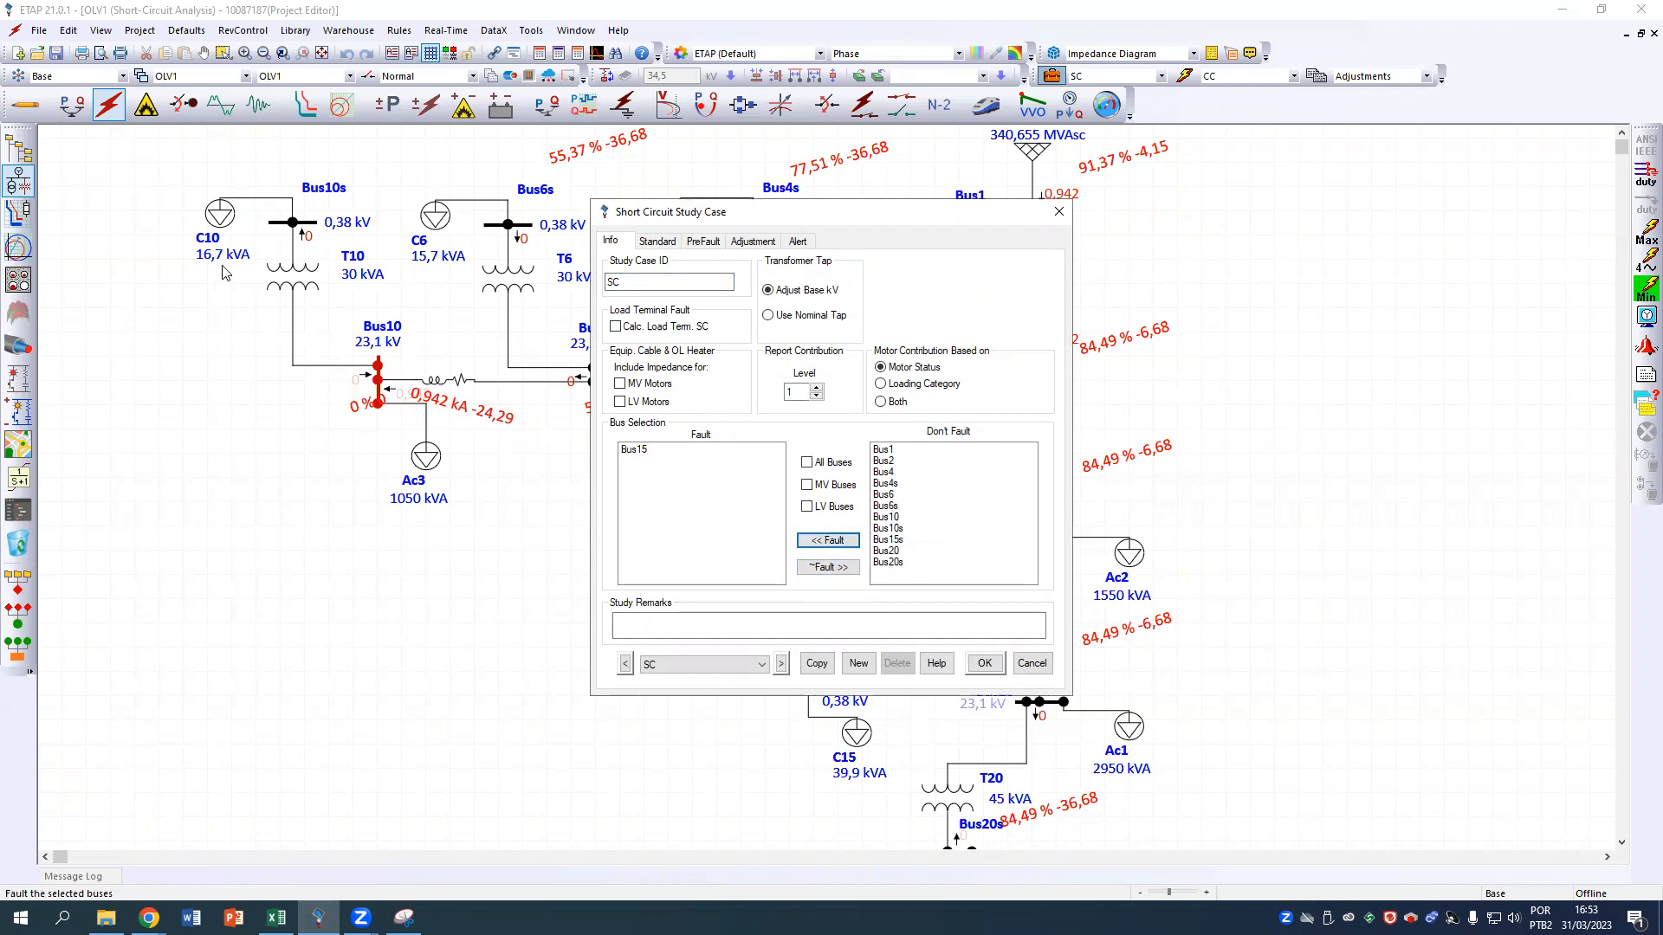
{"action": "left_click", "coordinate": [984, 664]}
{"action": "left_click", "coordinate": [1645, 285]}
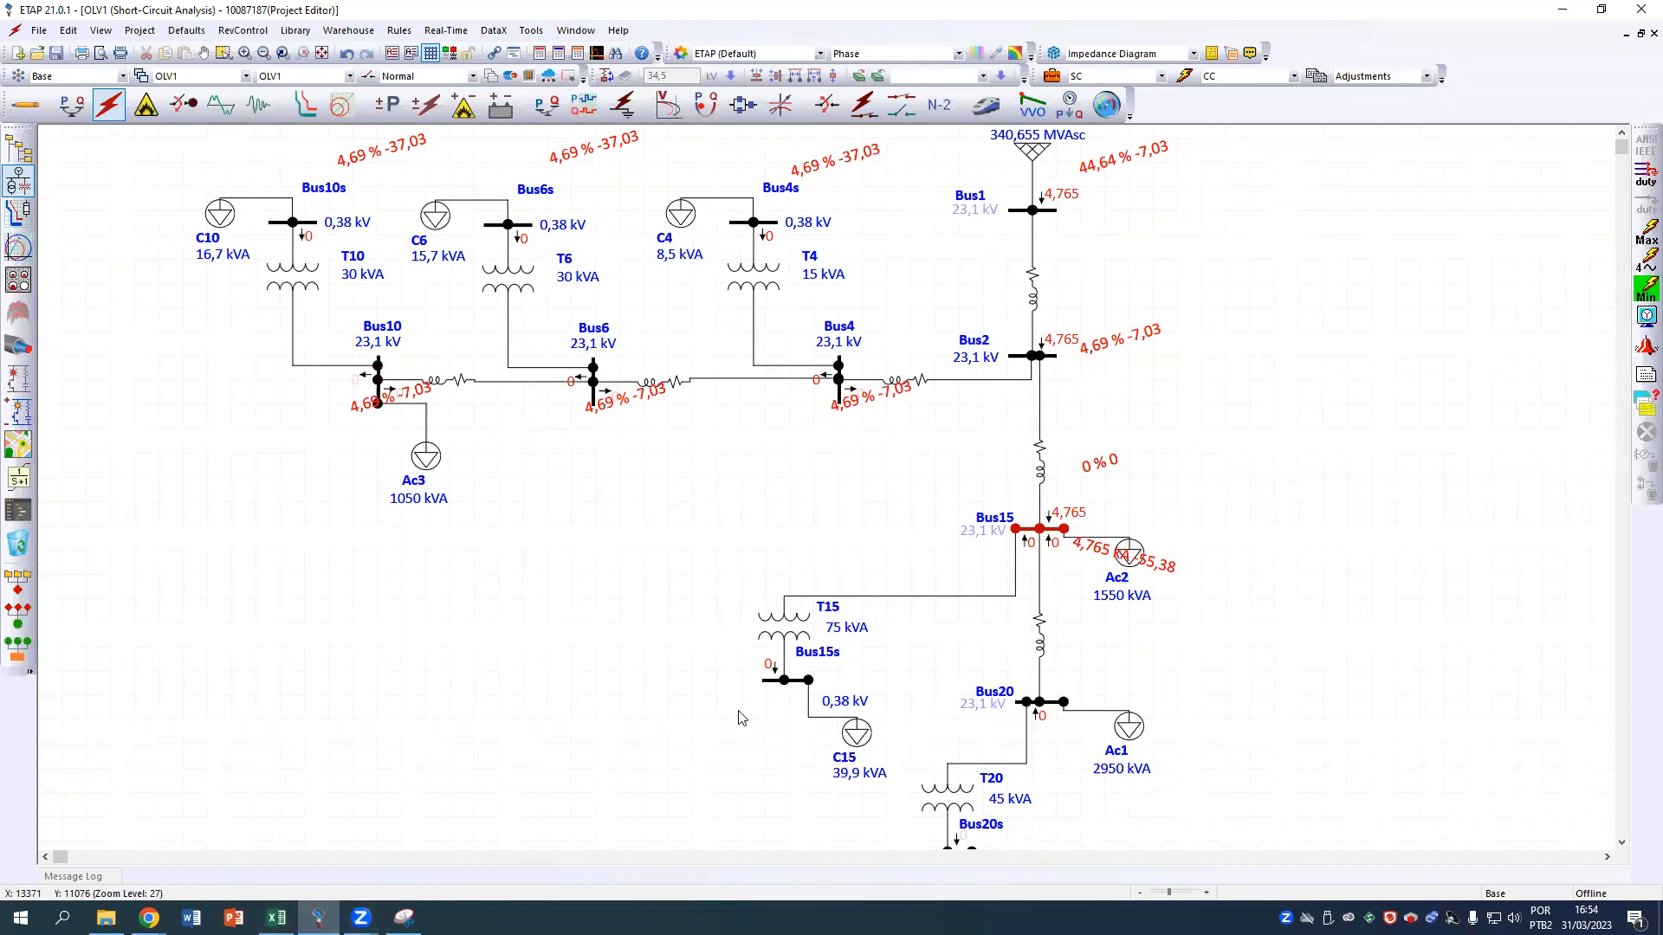
Return to Excel and enter 0 for Bus15s and Bus20s under Bus15 in F6:F7.
{"action": "left_click", "coordinate": [276, 918]}
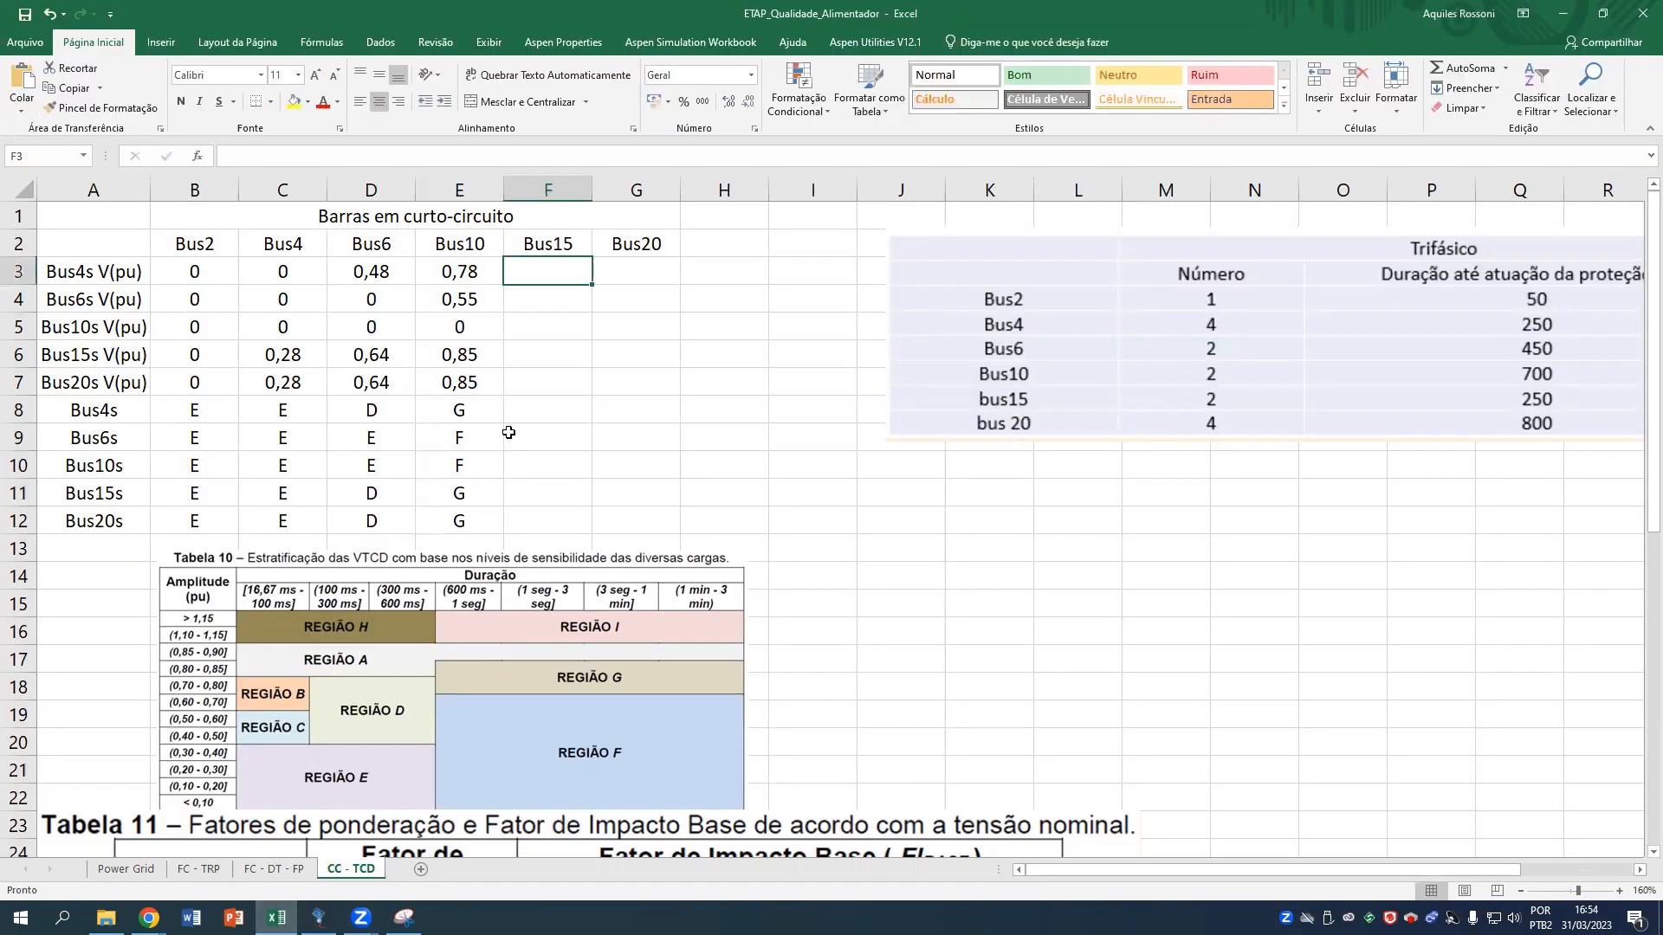
{"action": "left_click", "coordinate": [563, 367]}
{"action": "type", "text": "0"}
{"action": "key", "text": "Return"}
{"action": "type", "text": "0"}
{"action": "key", "text": "Return"}
Check the remaining secondary bus voltages in ETAP and enter 0,05 for Bus4s, Bus6s and Bus10s under Bus15 in Excel cells F3:F5.
{"action": "left_click", "coordinate": [564, 280]}
{"action": "mouse_move", "coordinate": [319, 918]}
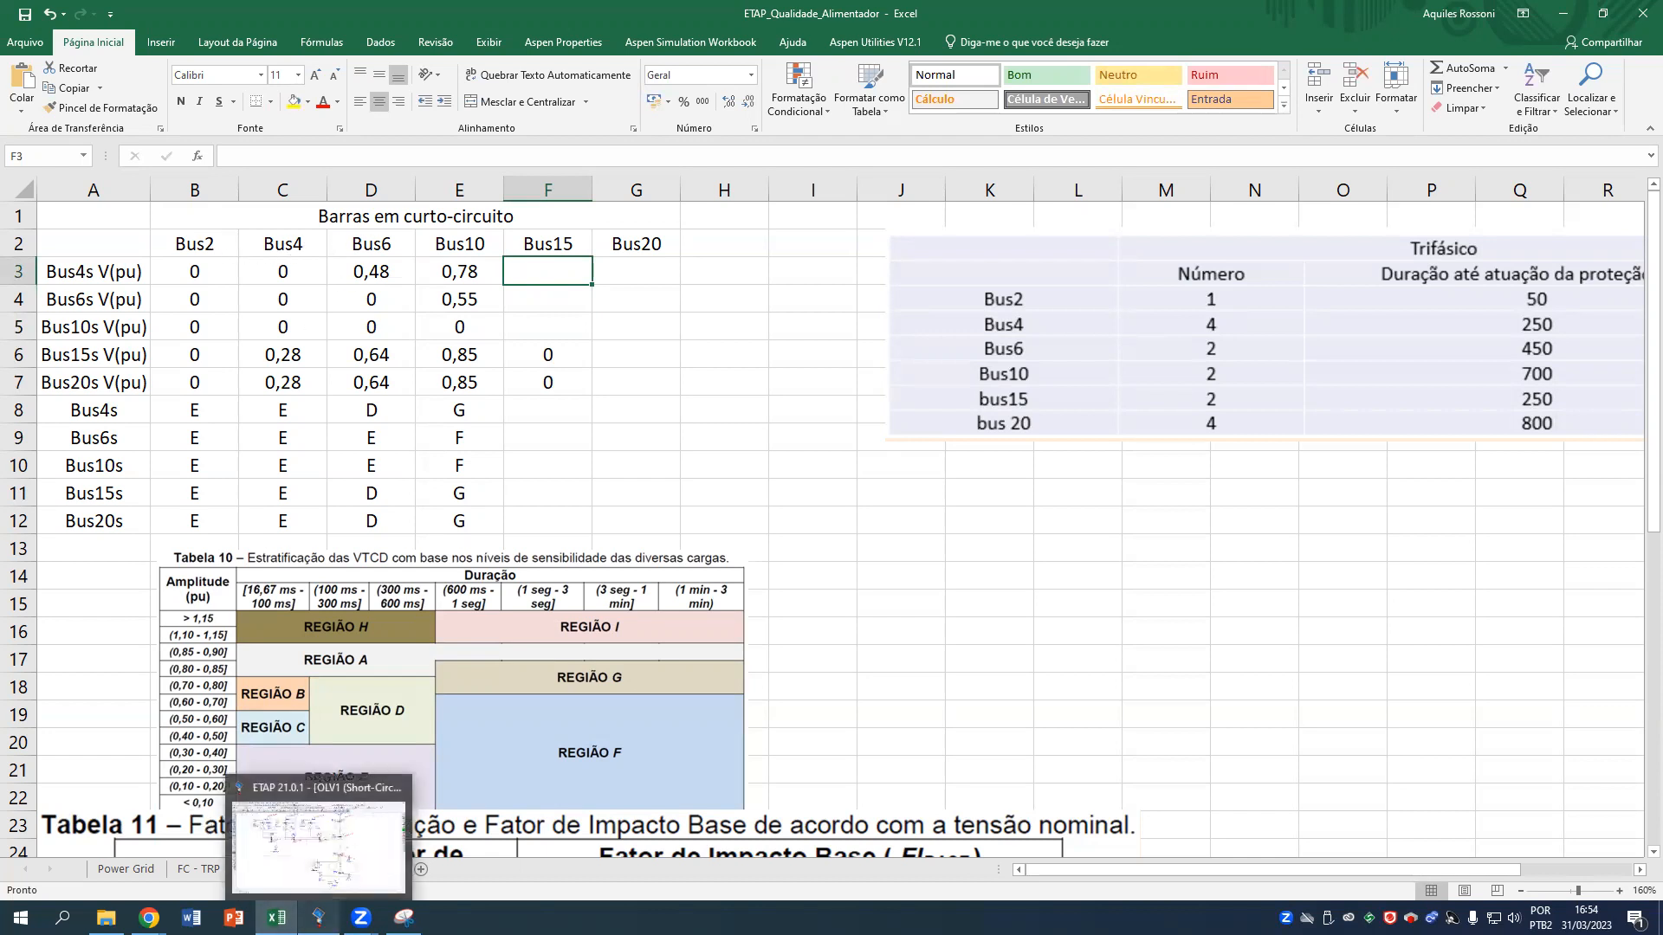
{"action": "left_click", "coordinate": [251, 788]}
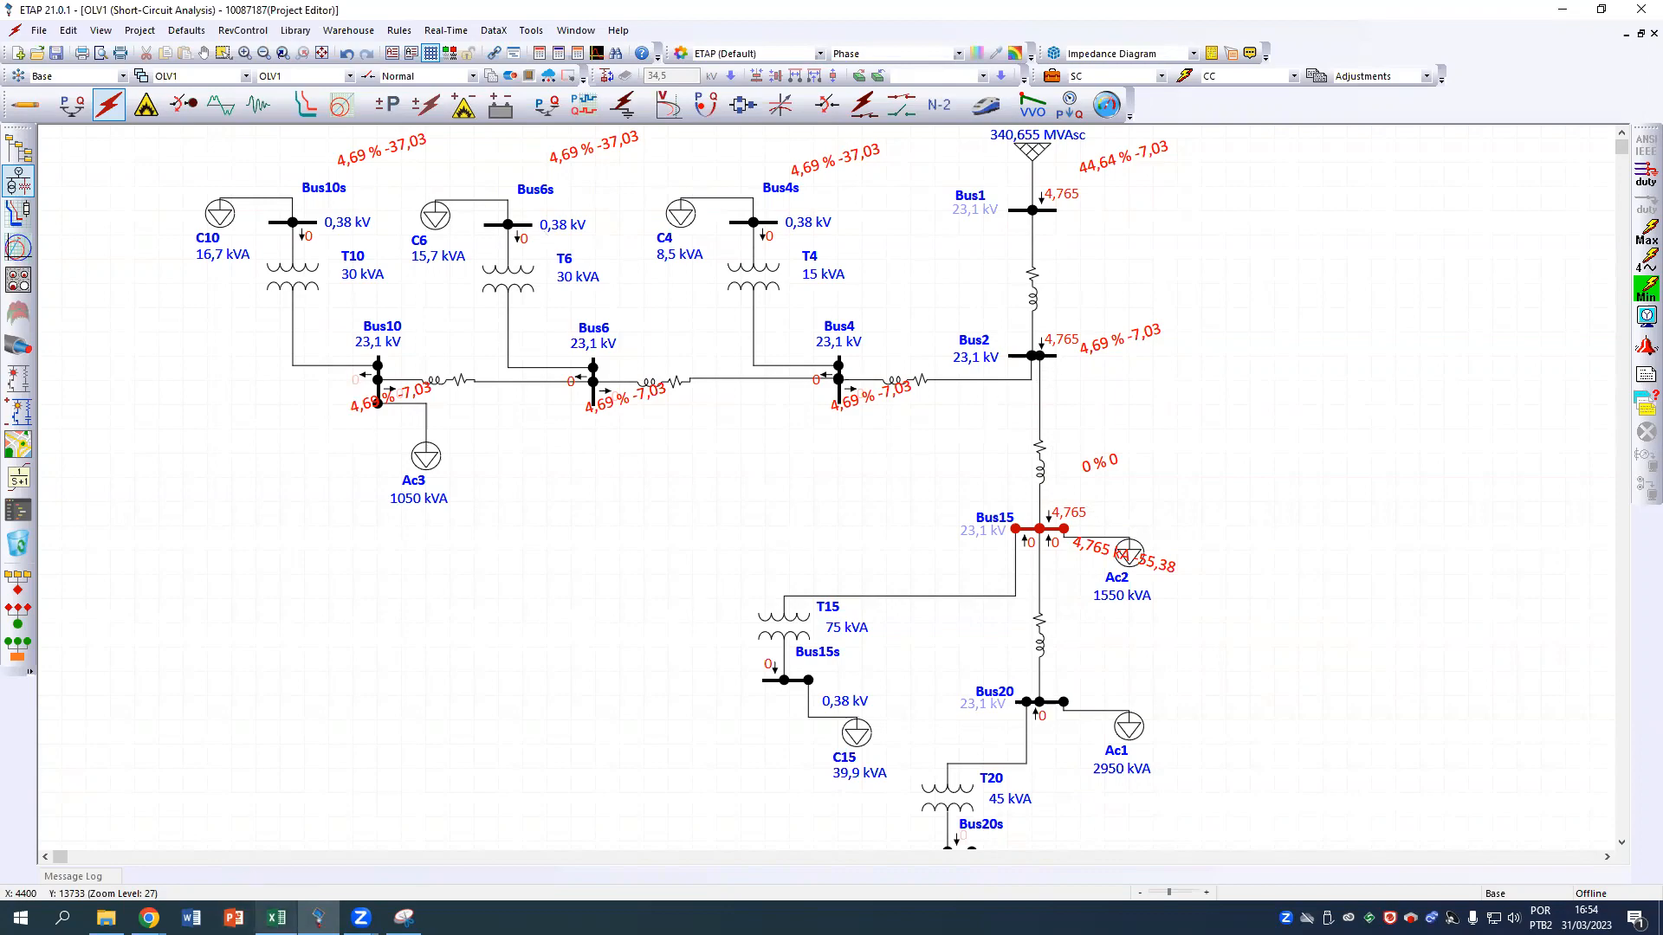
{"action": "left_click", "coordinate": [276, 917]}
{"action": "type", "text": "0,05"}
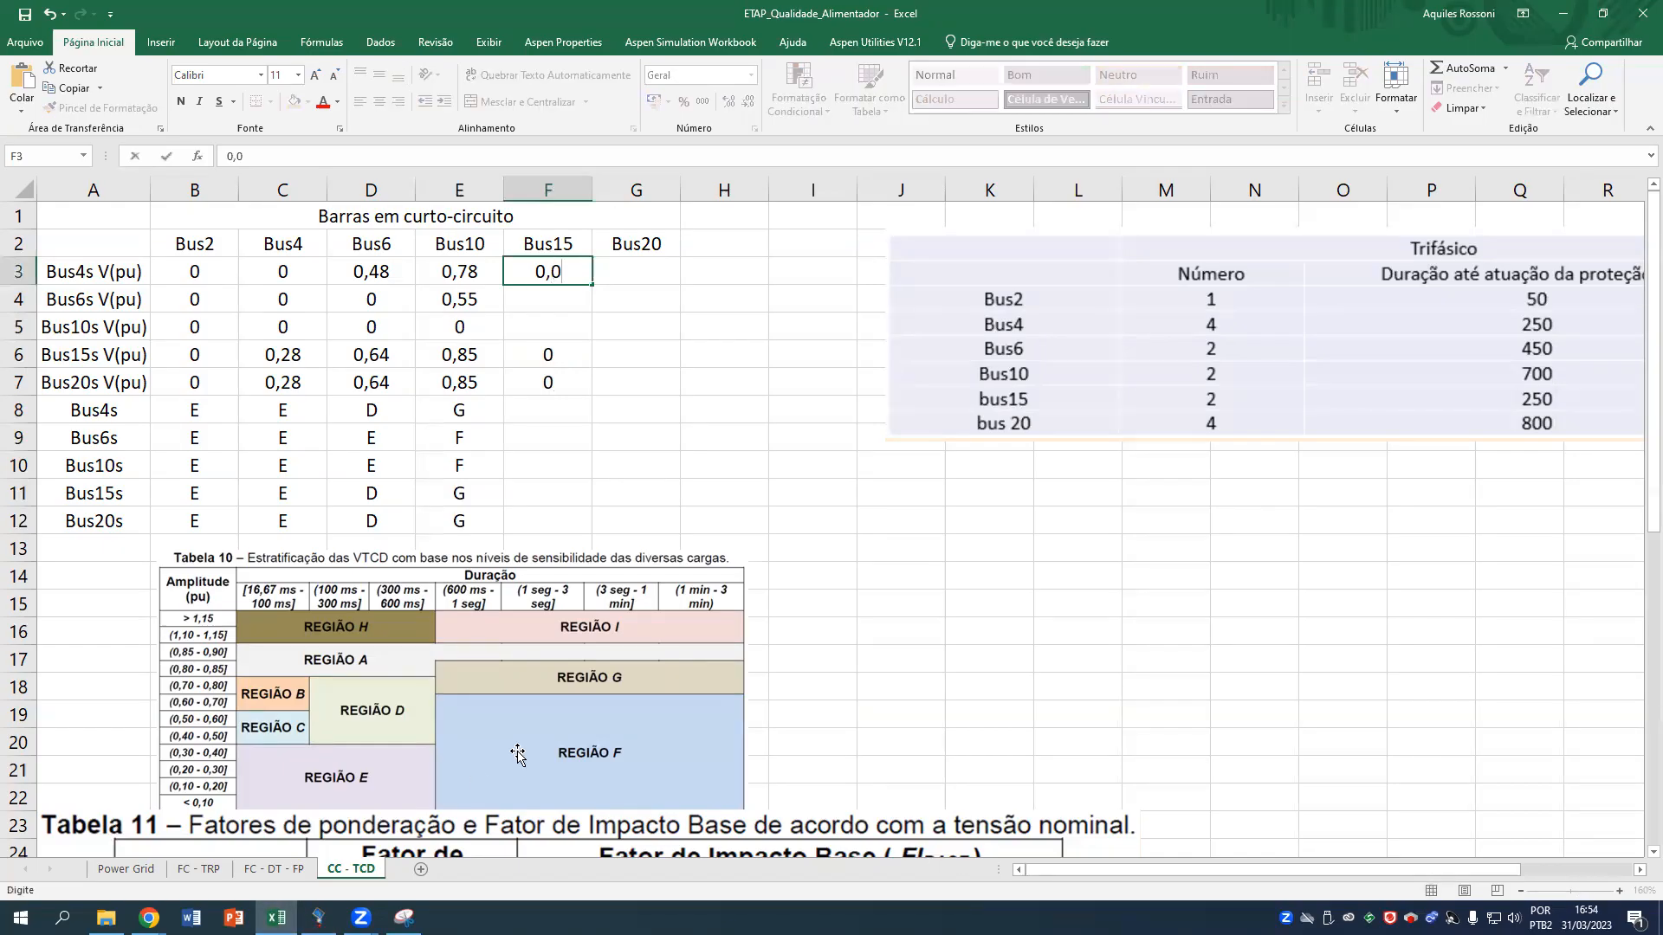
{"action": "key", "text": "Return"}
{"action": "type", "text": "0,05"}
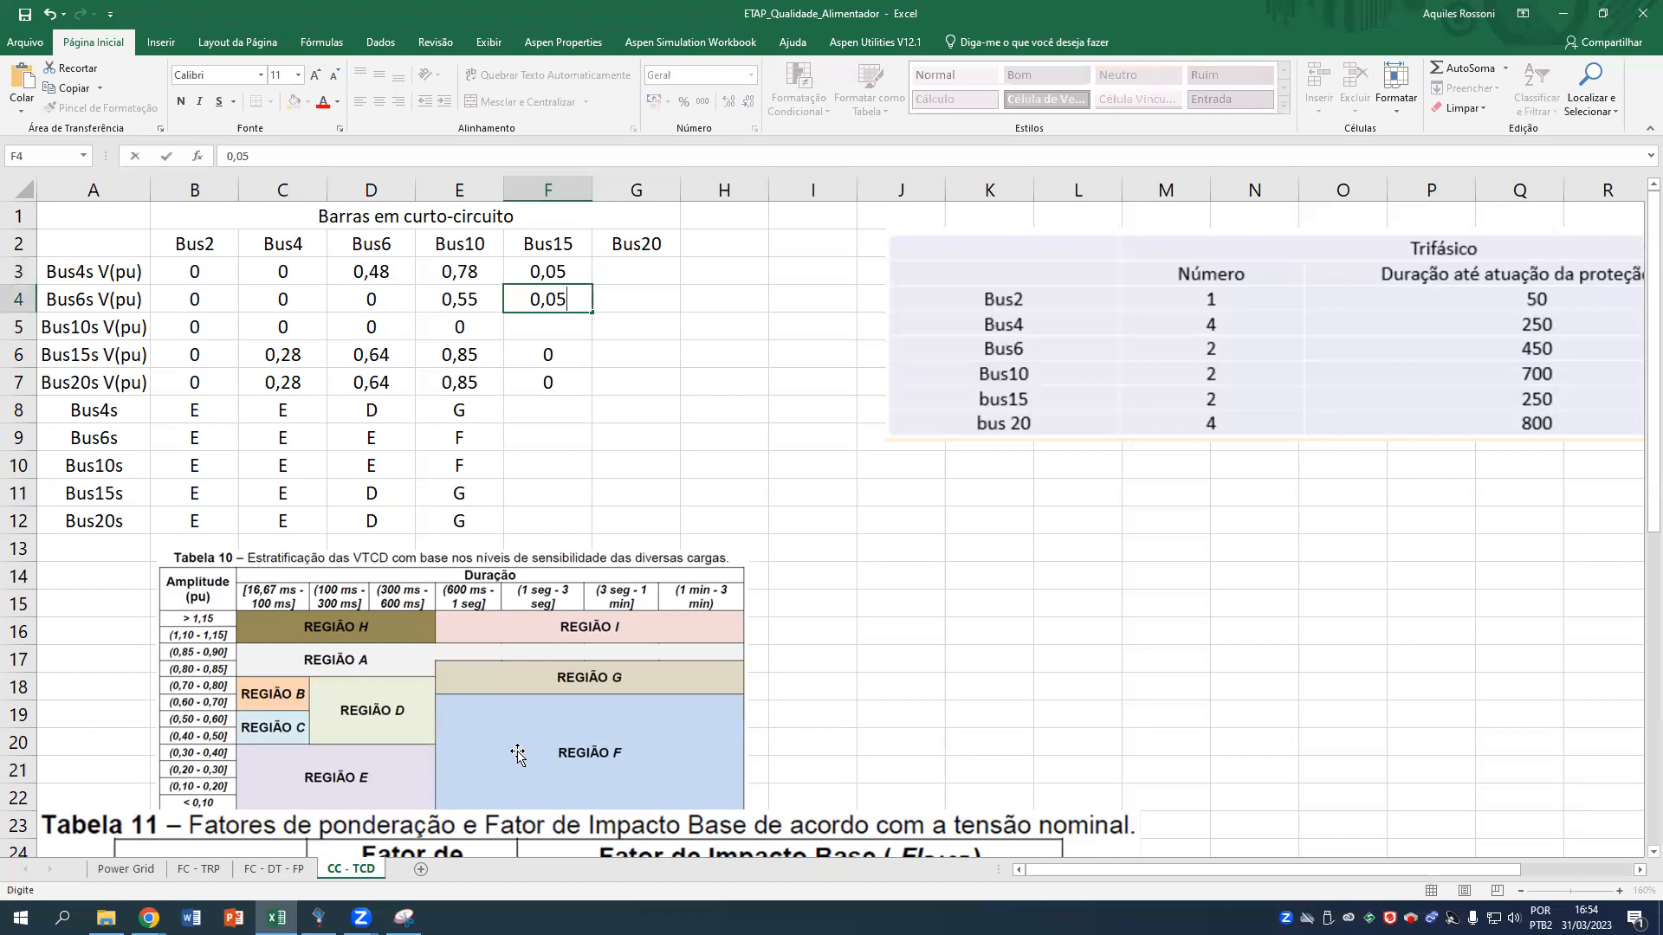
{"action": "key", "text": "Return"}
{"action": "type", "text": "0,05"}
{"action": "key", "text": "Return"}
{"action": "key", "text": "Return"}
{"action": "key", "text": "Return"}
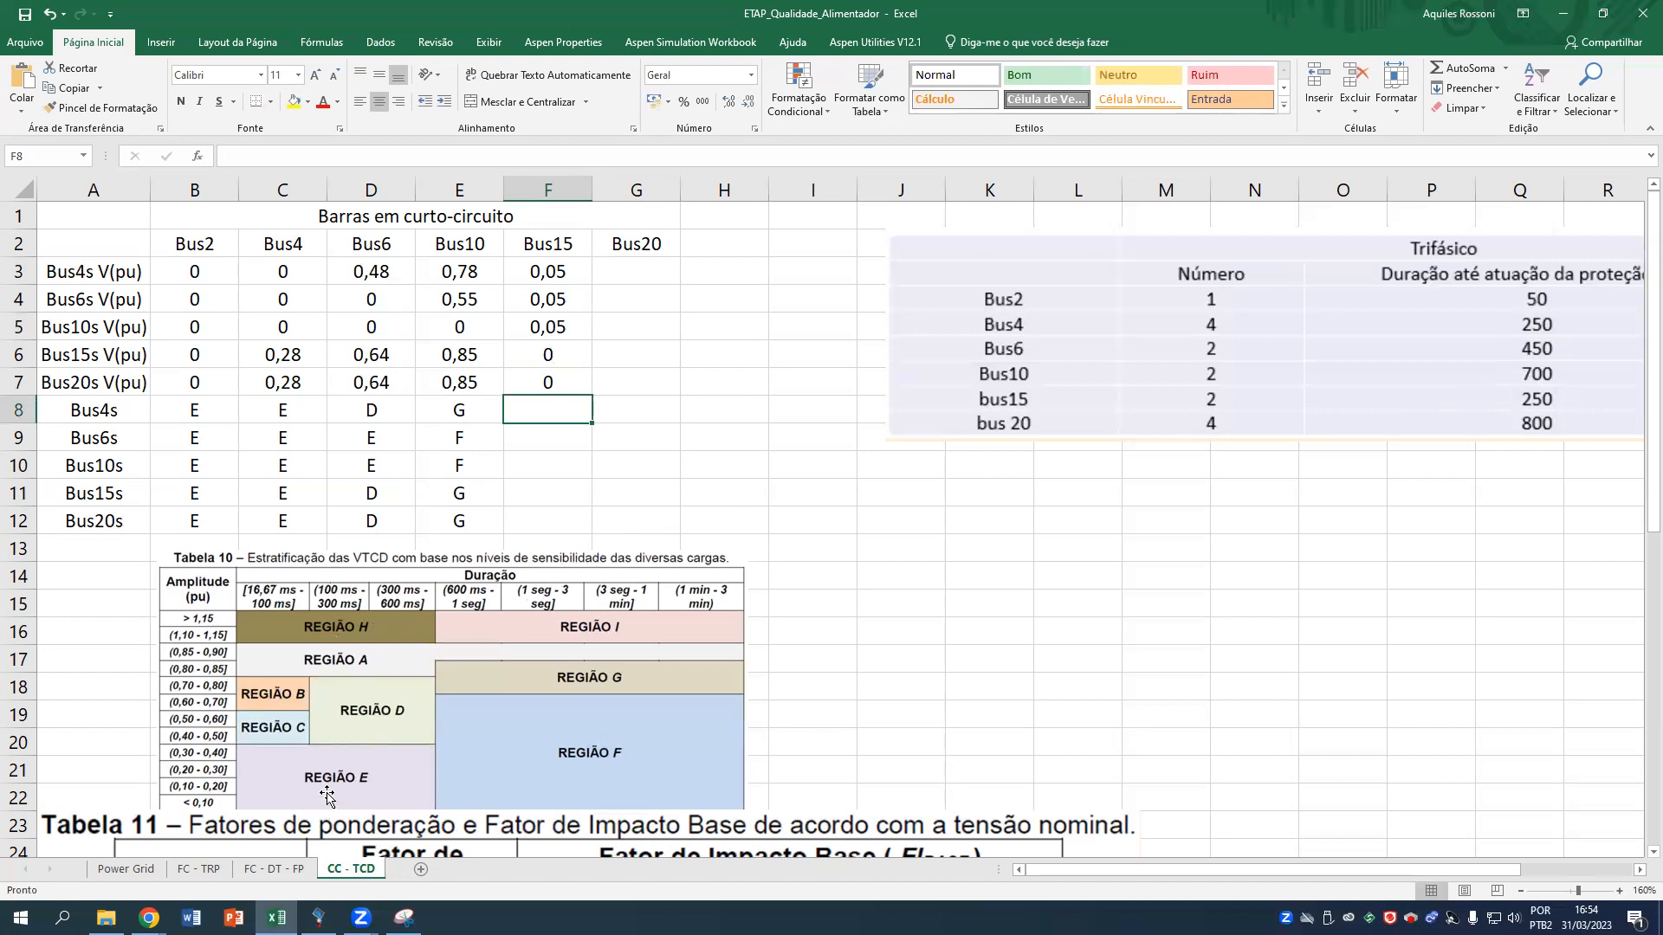
Enter sensitivity region E for all five secondary buses under Bus15 in F8:F12, and move to the Bus4s voltage cell under Bus20.
{"action": "type", "text": "E"}
{"action": "key", "text": "Return"}
{"action": "type", "text": "E"}
{"action": "key", "text": "Return"}
{"action": "type", "text": "E"}
{"action": "key", "text": "Return"}
{"action": "type", "text": "E"}
{"action": "key", "text": "Return"}
{"action": "type", "text": "E"}
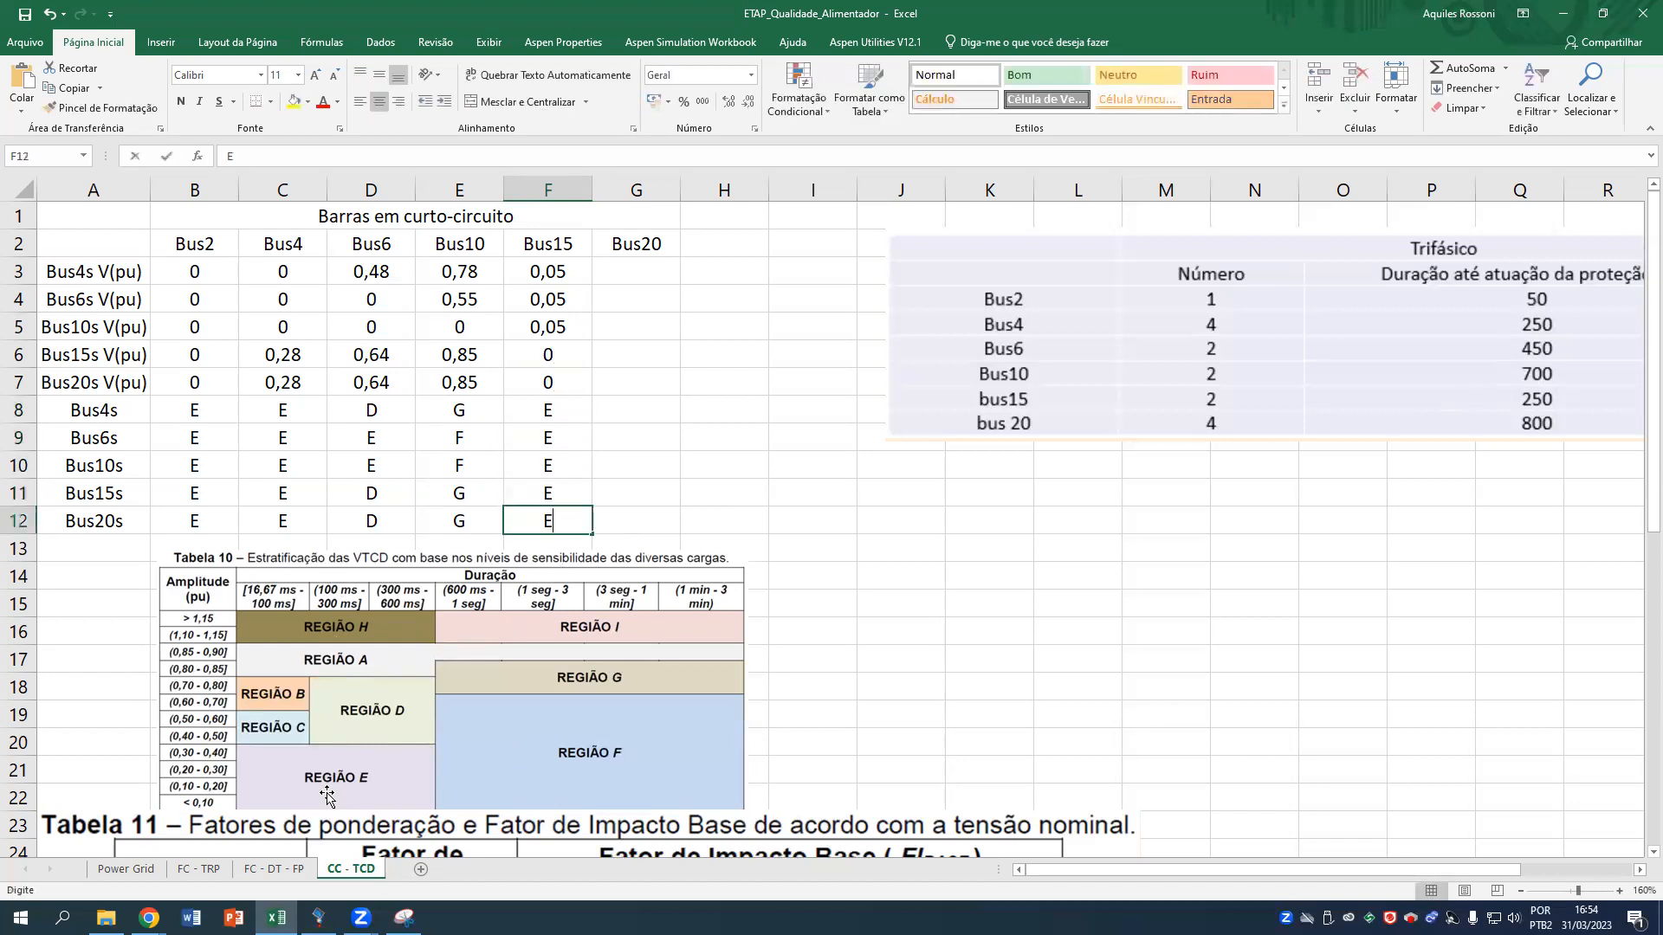
{"action": "key", "text": "Tab"}
{"action": "key", "text": "Up"}
{"action": "key", "text": "Up"}
{"action": "key", "text": "Up"}
{"action": "key", "text": "Up"}
{"action": "key", "text": "Up"}
{"action": "key", "text": "Up"}
{"action": "key", "text": "Up"}
{"action": "key", "text": "Up"}
{"action": "key", "text": "Up"}
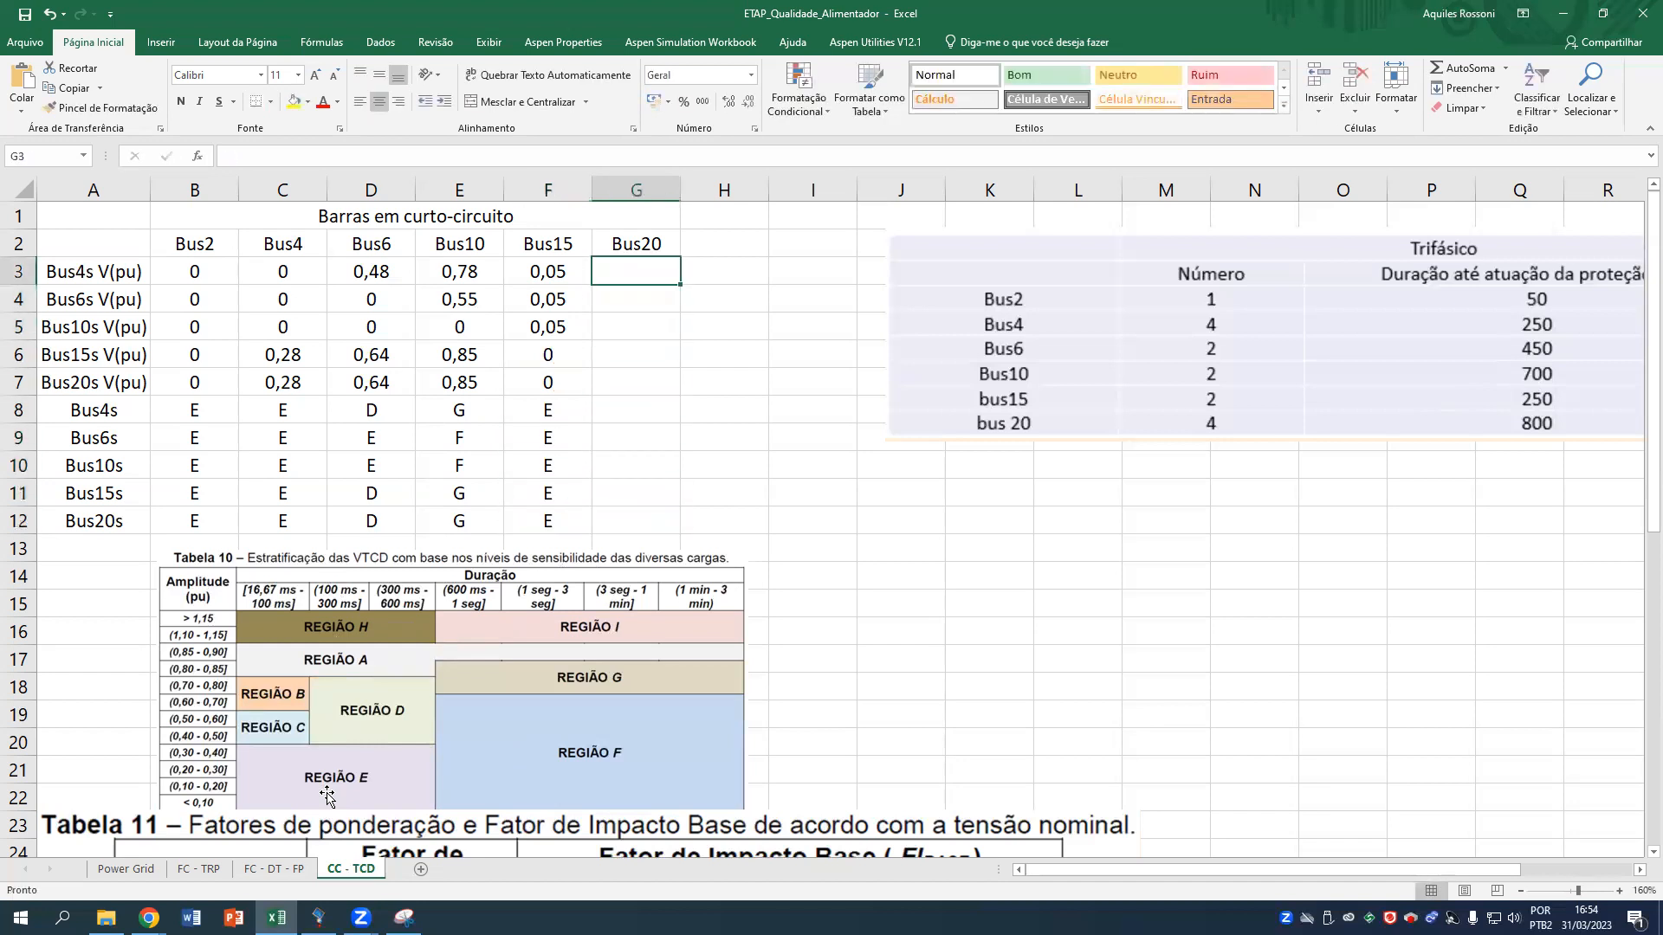
Switch to ETAP, replace Bus15 with Bus20 as the faulted bus in the SC study case, and run the short-circuit calculation.
{"action": "left_click", "coordinate": [319, 918]}
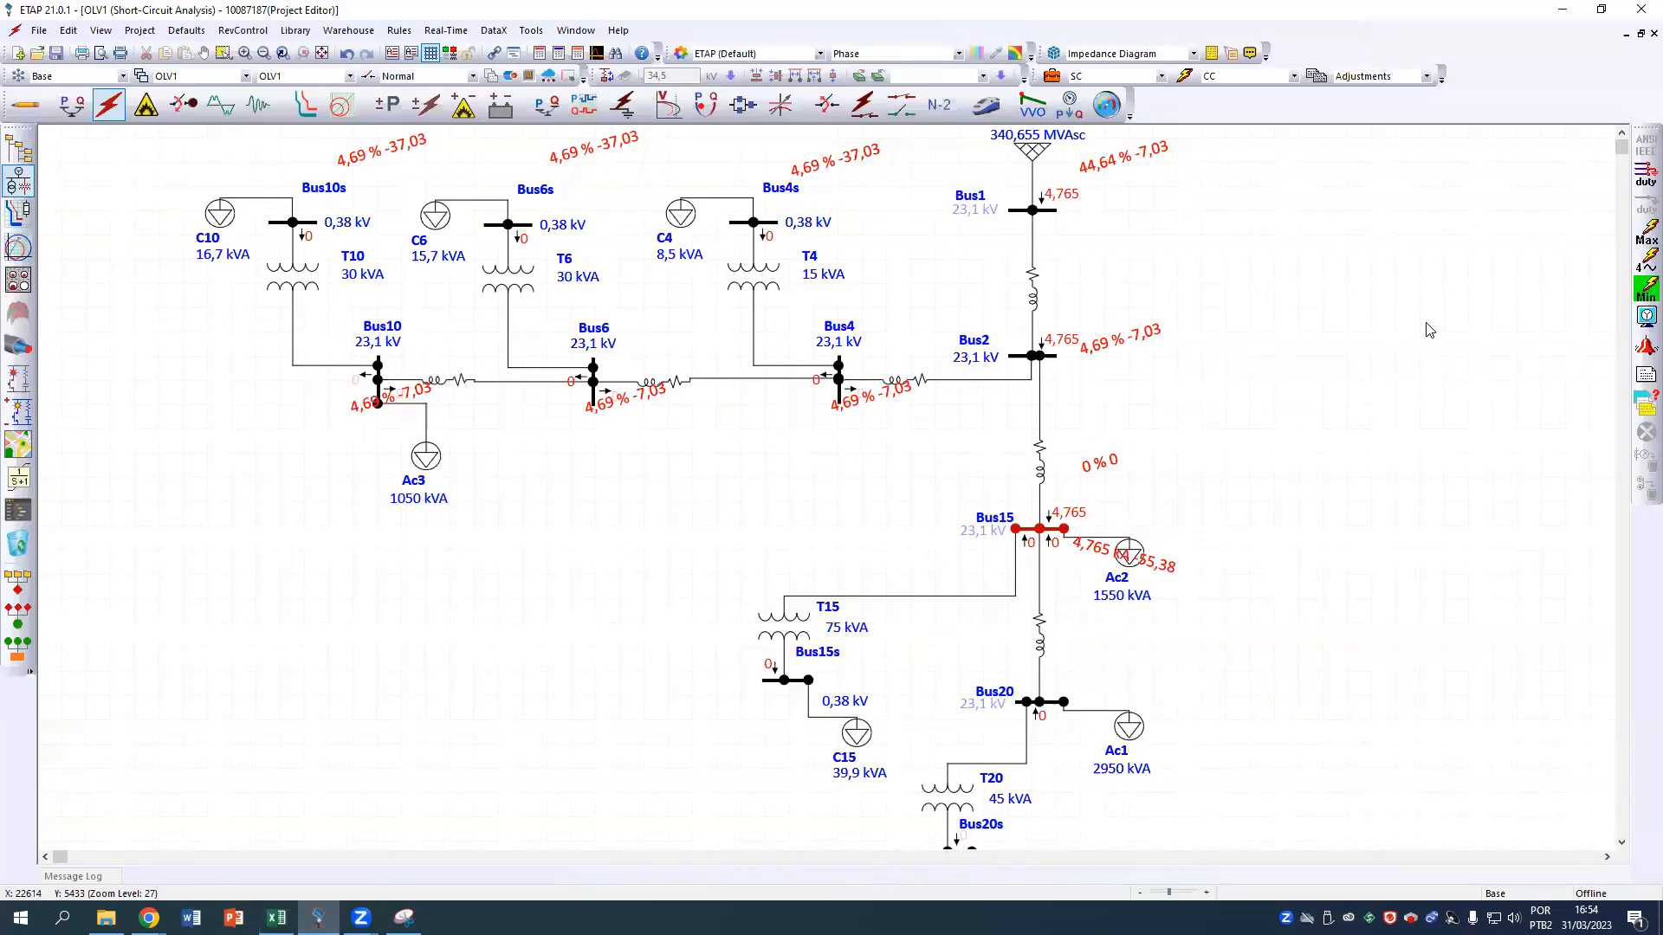
{"action": "left_click", "coordinate": [1051, 75]}
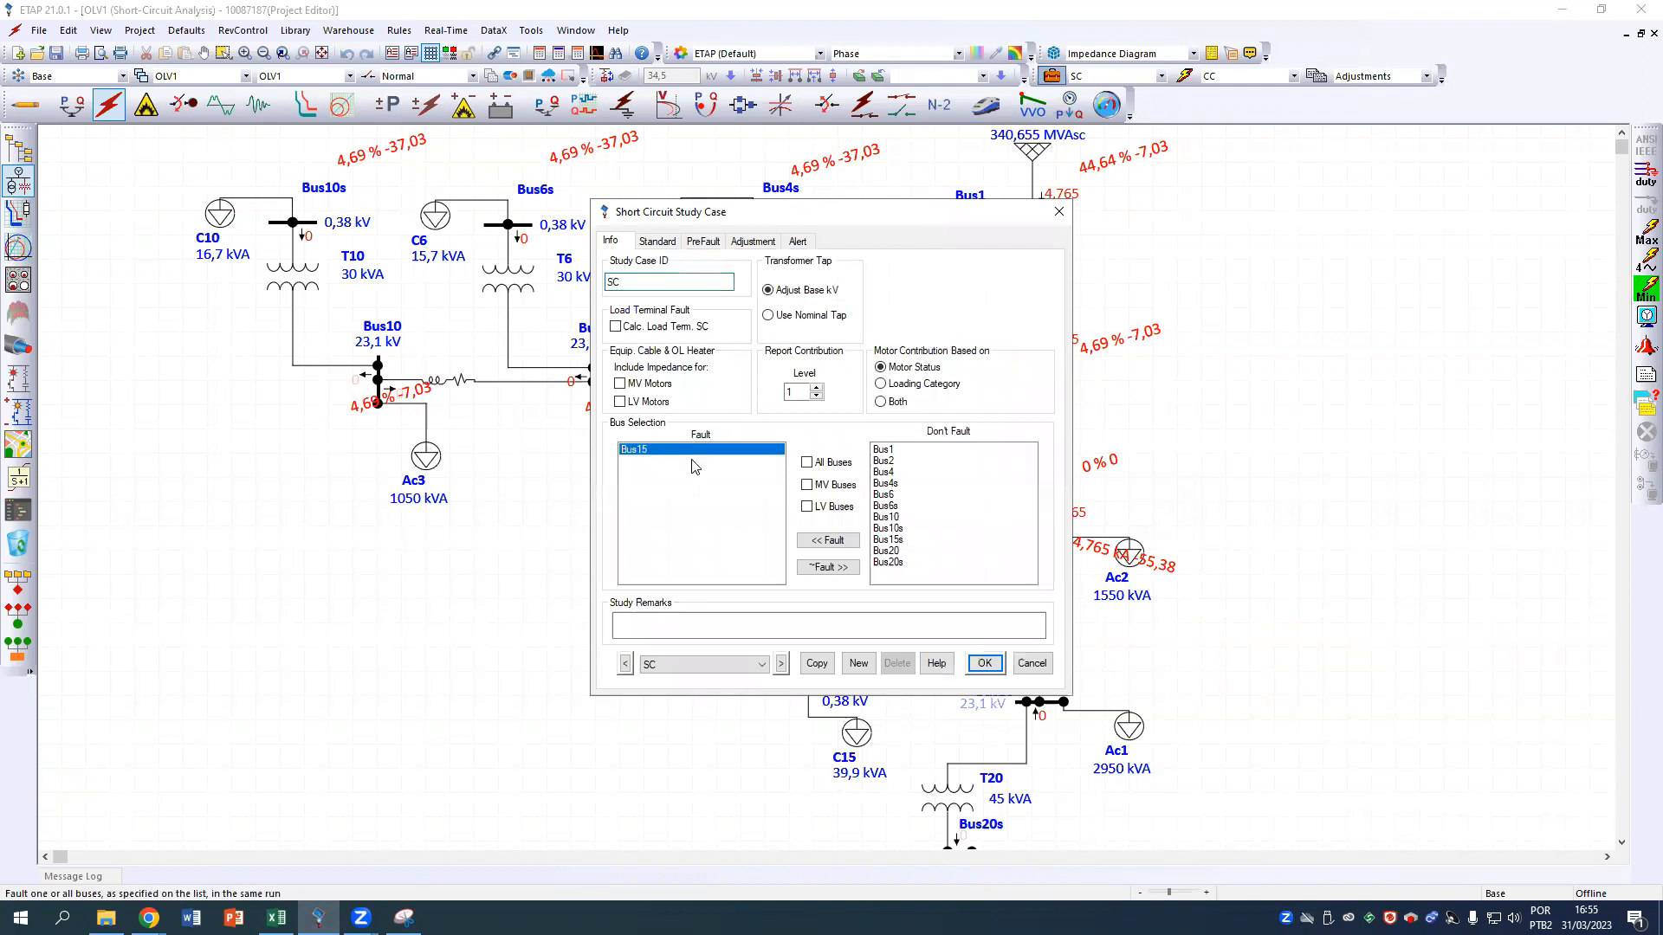
{"action": "left_click", "coordinate": [828, 567]}
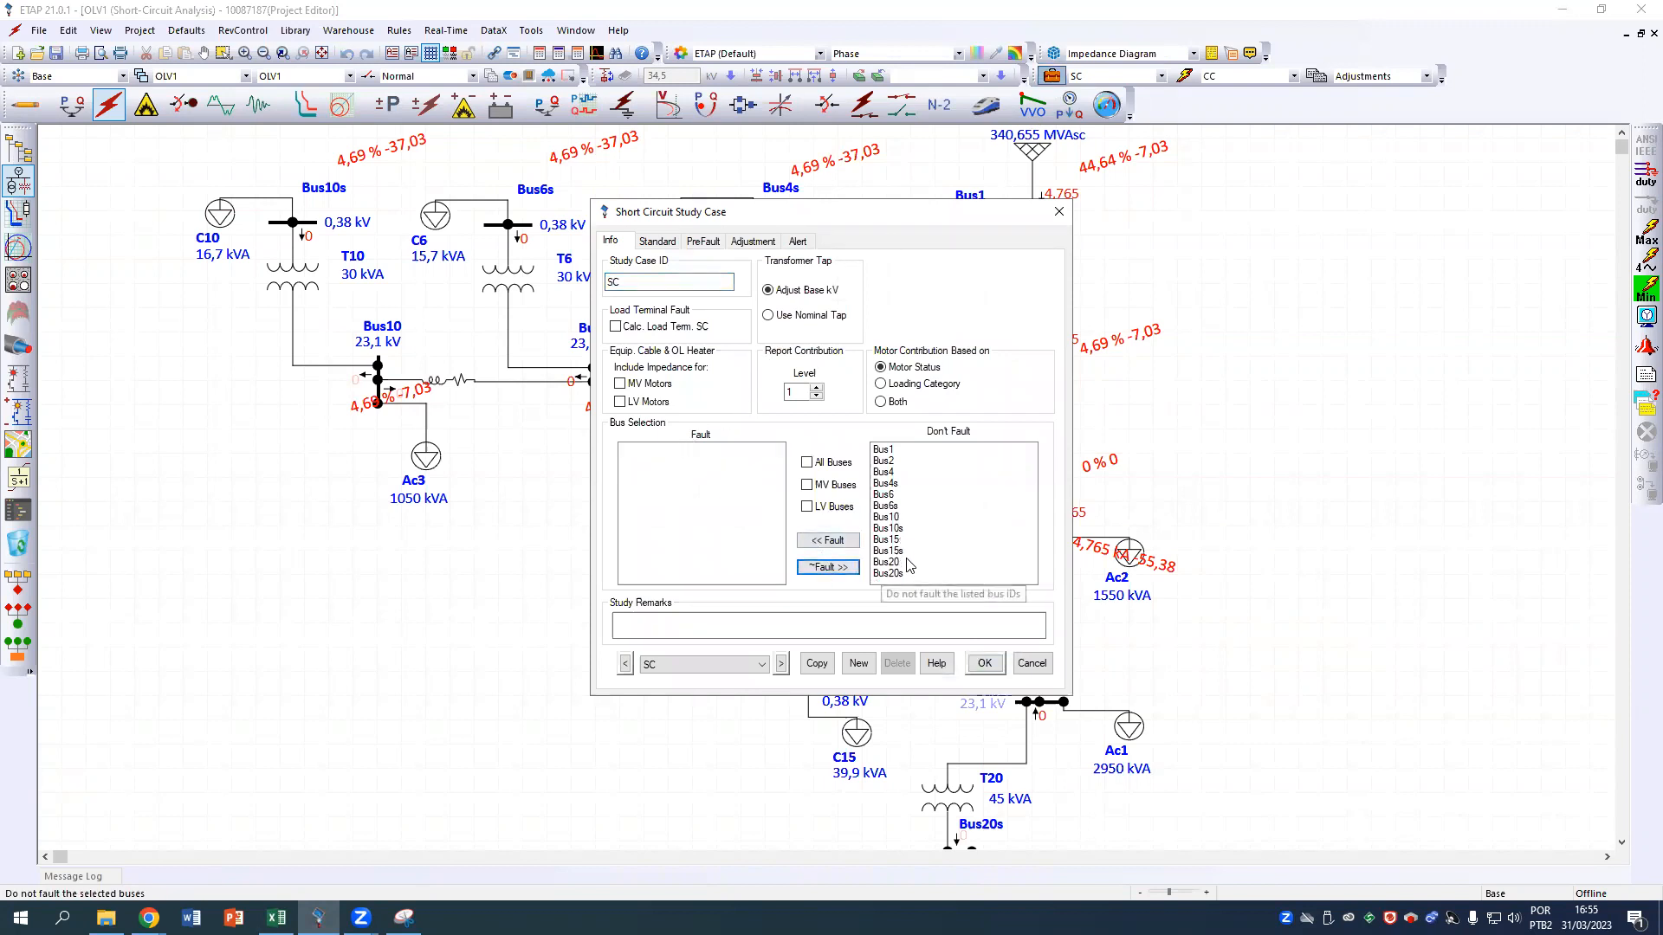
{"action": "left_click", "coordinate": [896, 562]}
{"action": "left_click", "coordinate": [835, 540]}
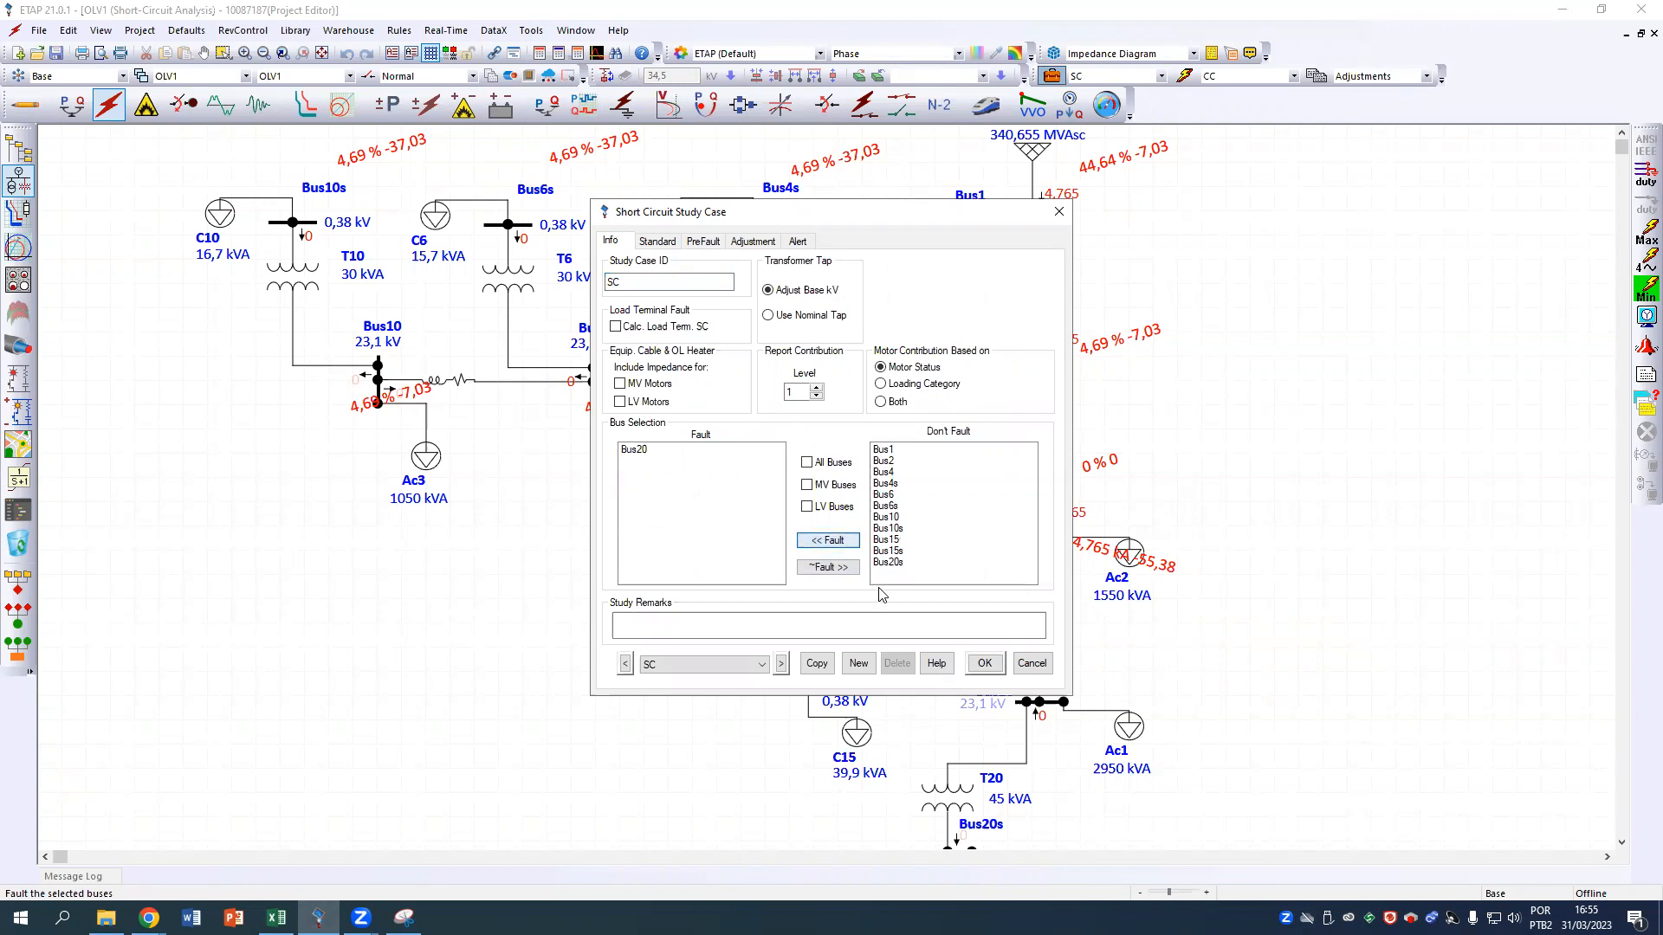
{"action": "left_click", "coordinate": [985, 663]}
{"action": "left_click", "coordinate": [1645, 288]}
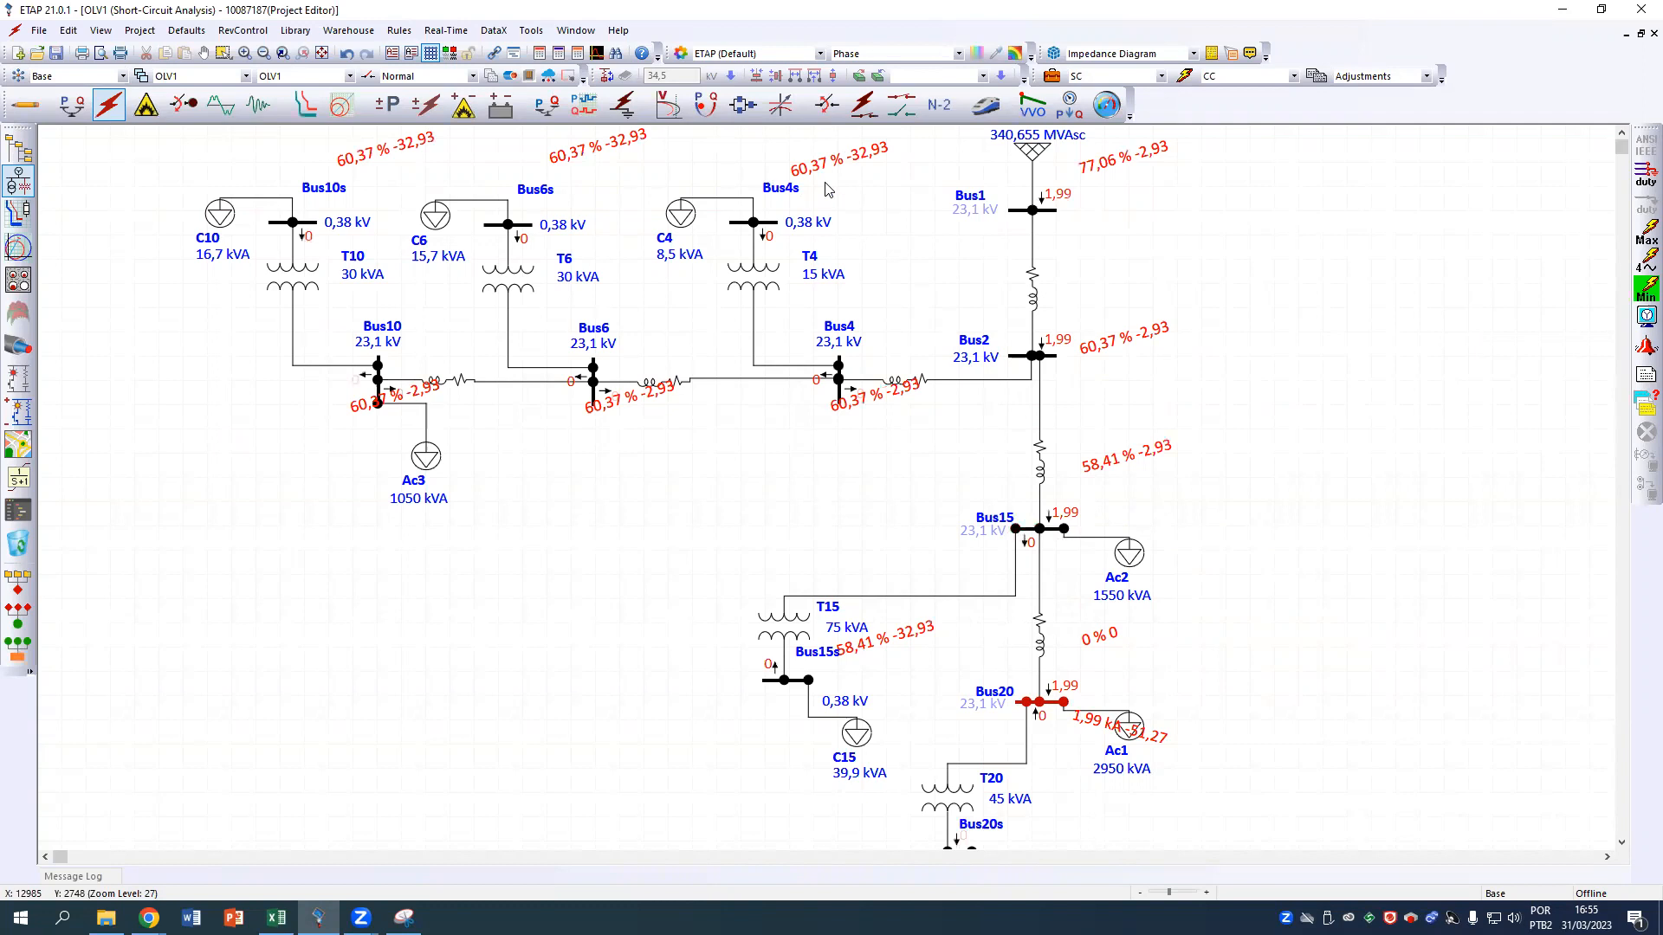
In Excel, enter 0 for Bus20s in G7 and, after checking the Bus15s voltage in ETAP, 0,58 in G6 under Bus20.
{"action": "left_click", "coordinate": [276, 918]}
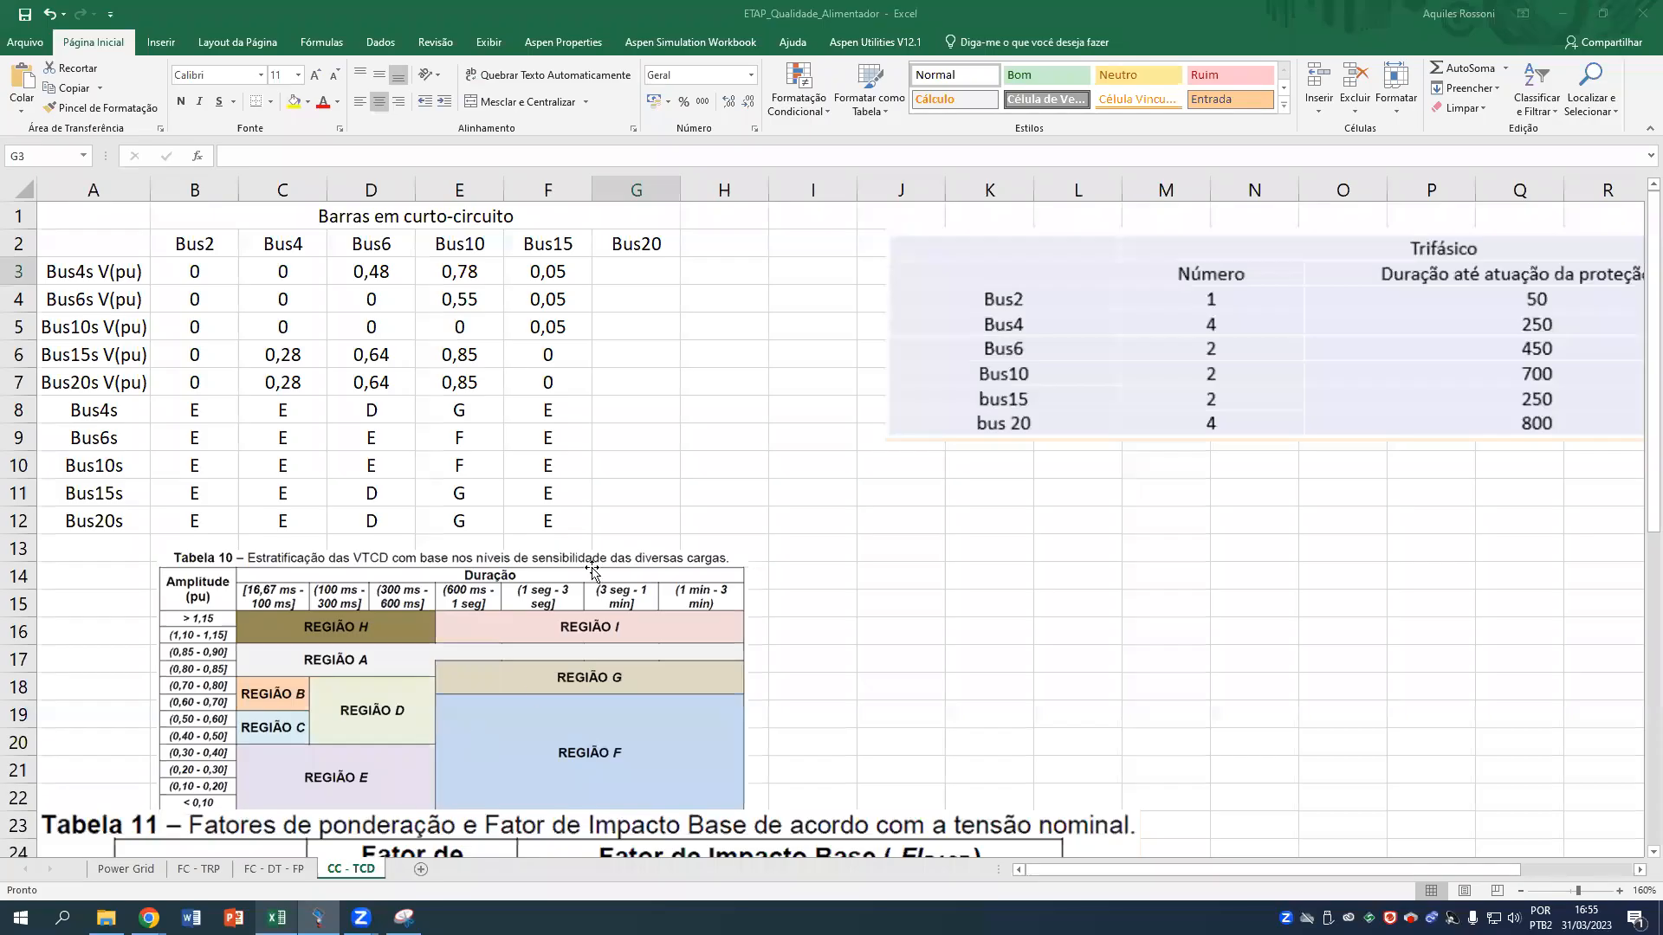
{"action": "left_click", "coordinate": [611, 391]}
{"action": "type", "text": "0"}
{"action": "key", "text": "Up"}
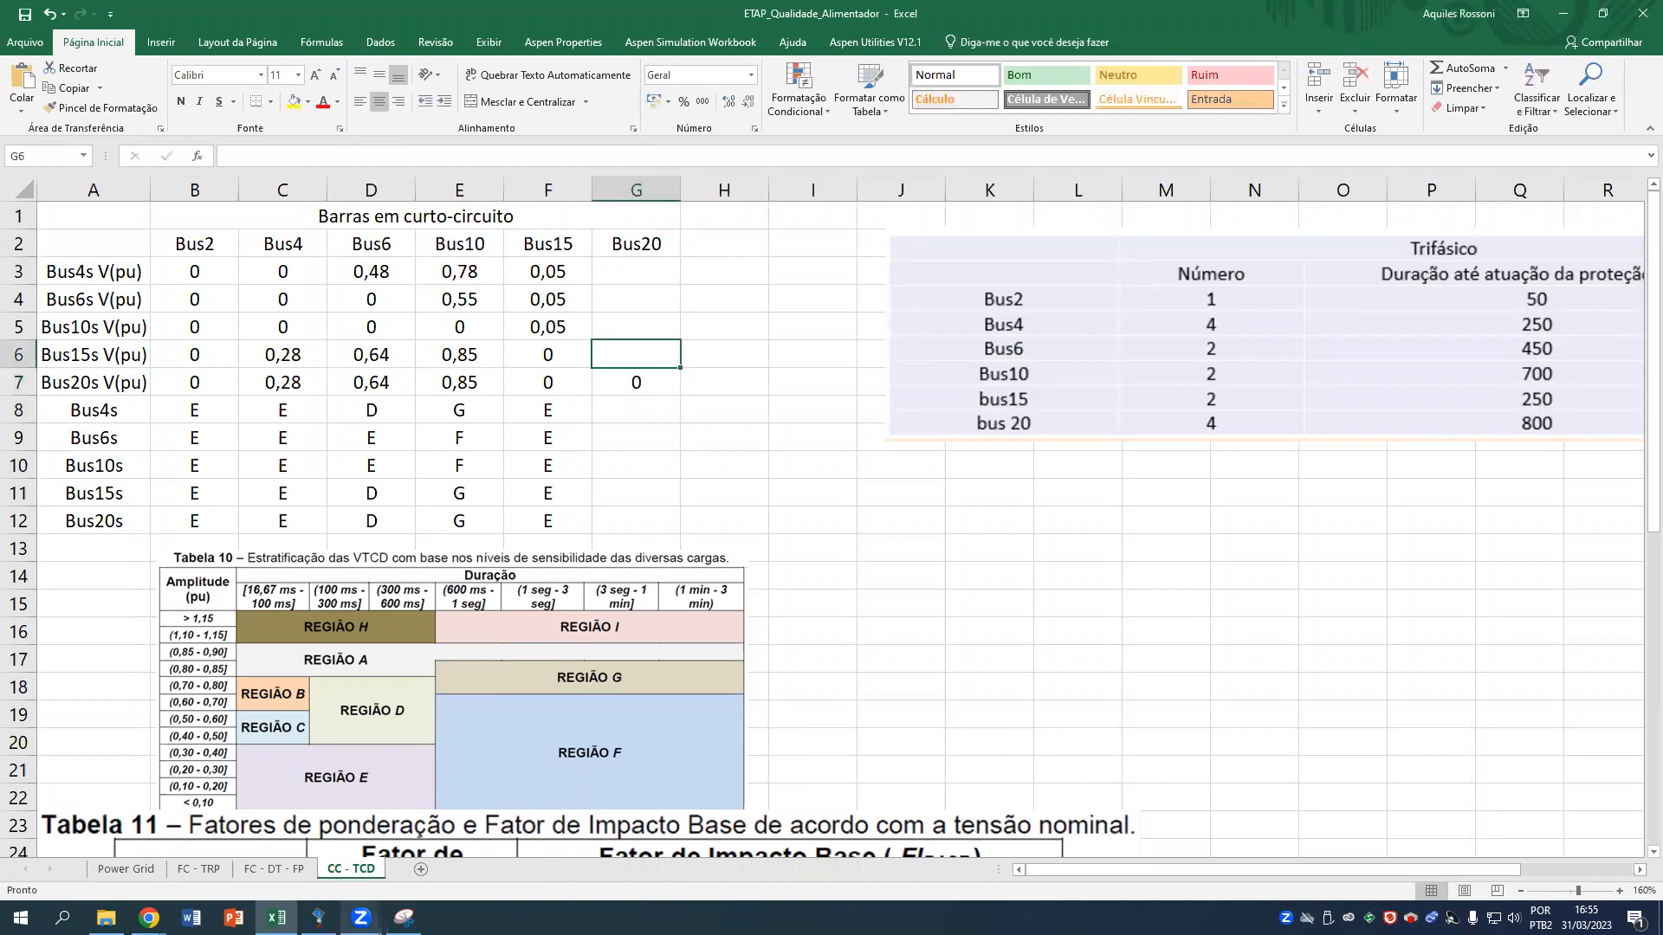
{"action": "left_click", "coordinate": [318, 918]}
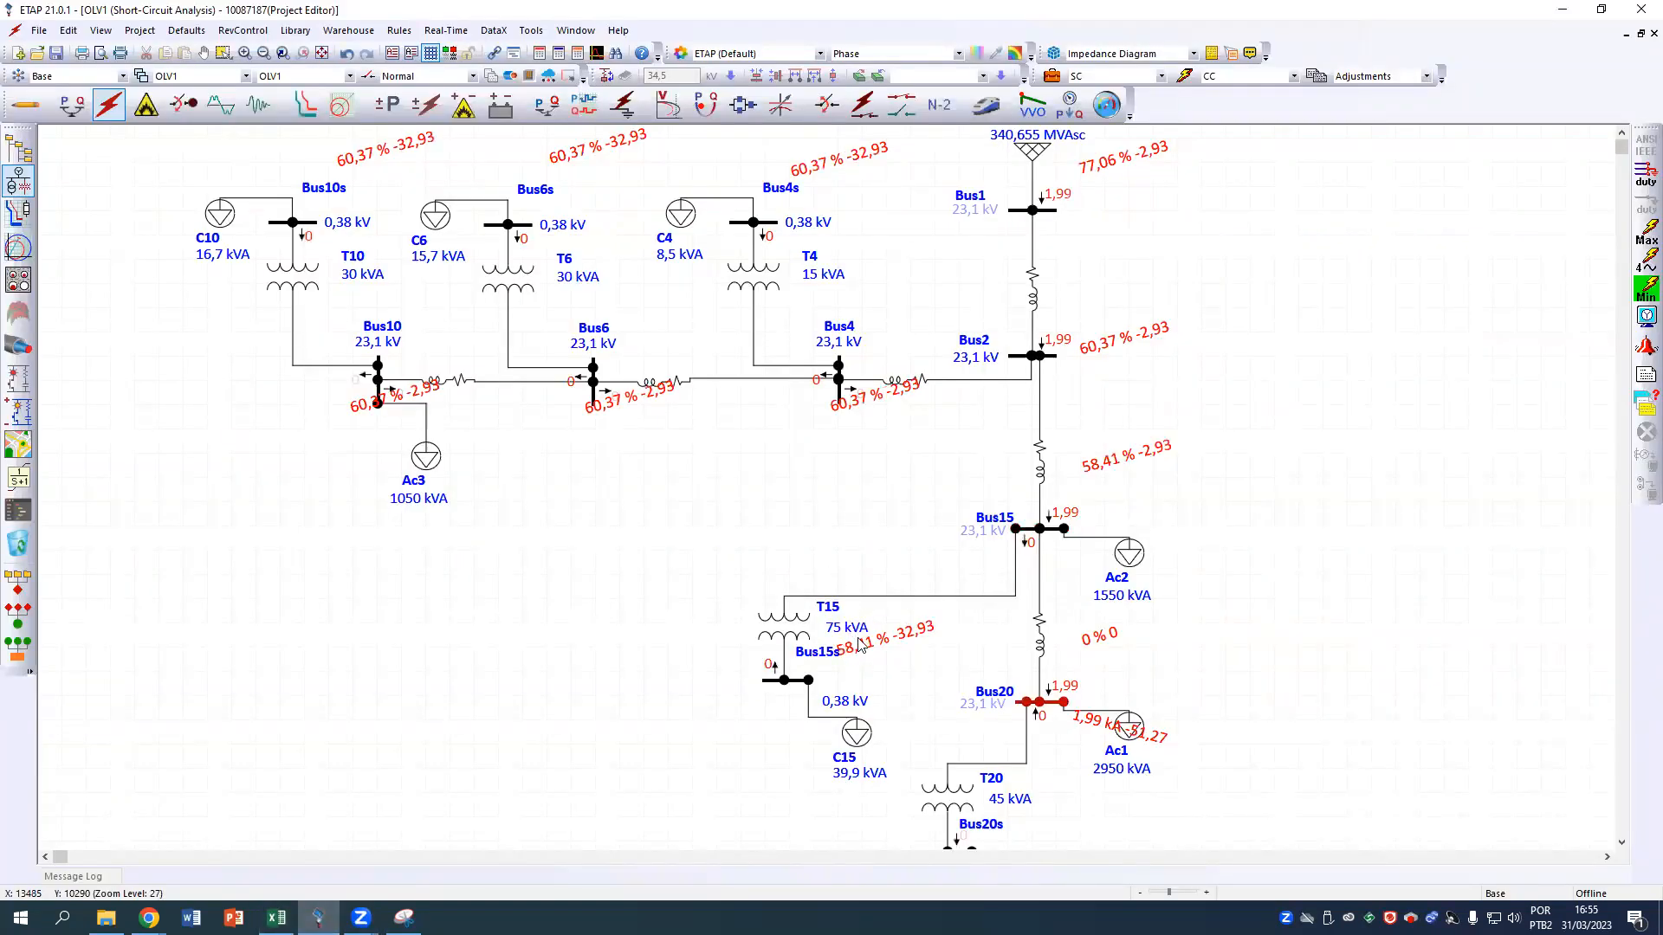
{"action": "left_click", "coordinate": [319, 918]}
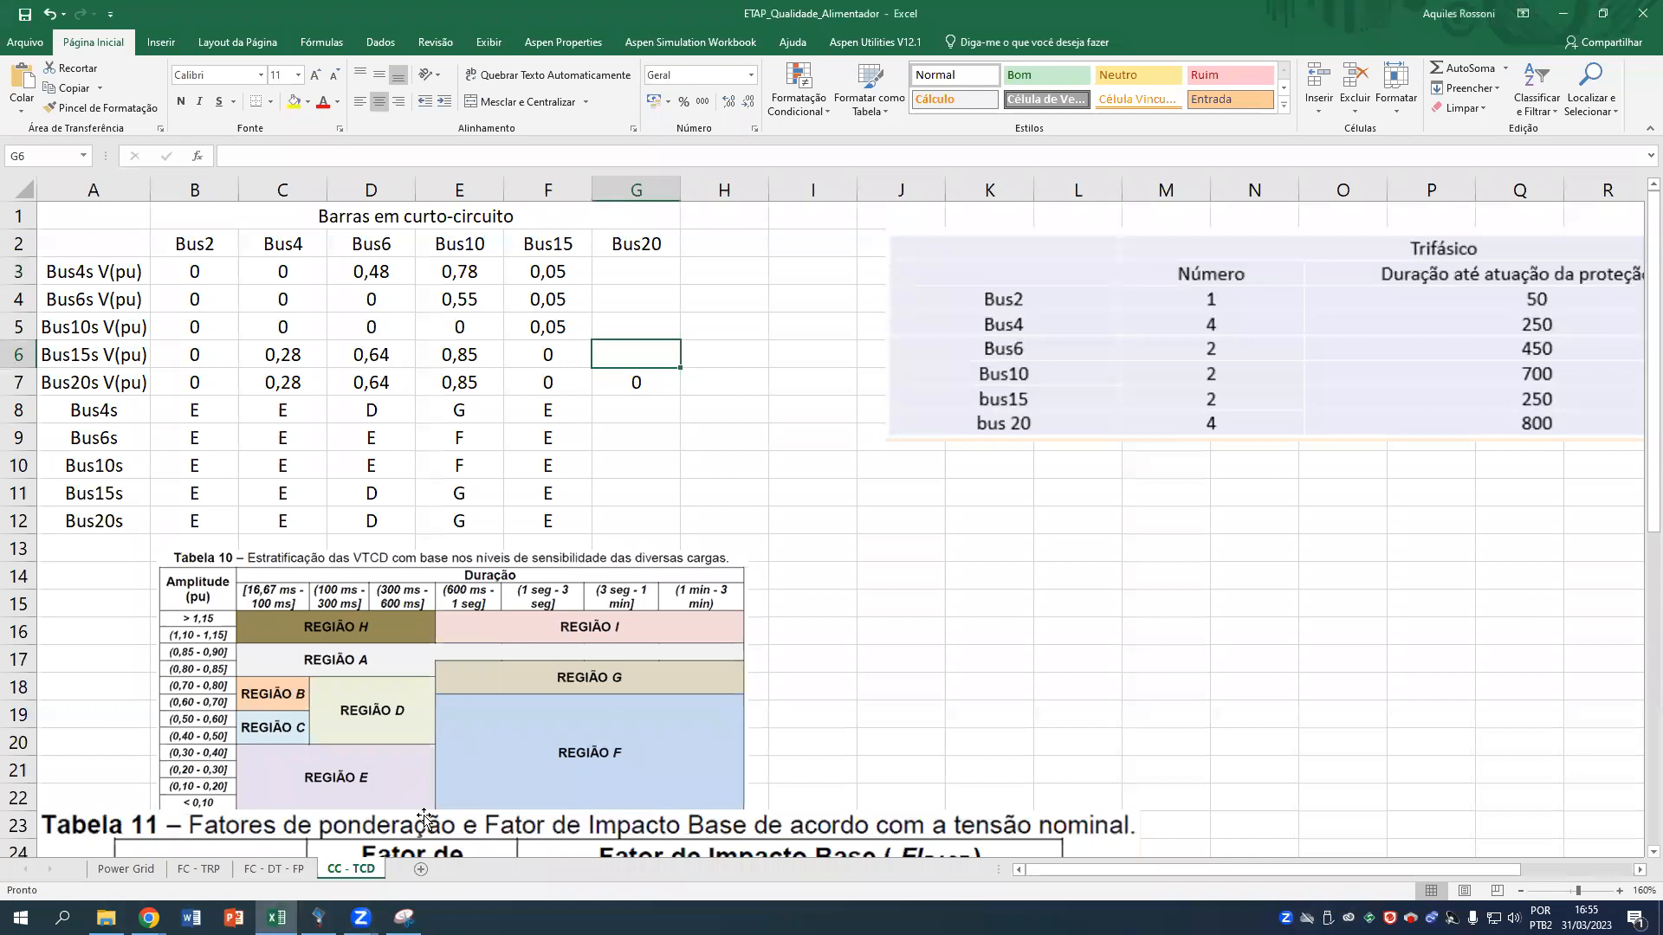
{"action": "type", "text": "0,58"}
{"action": "key", "text": "Up"}
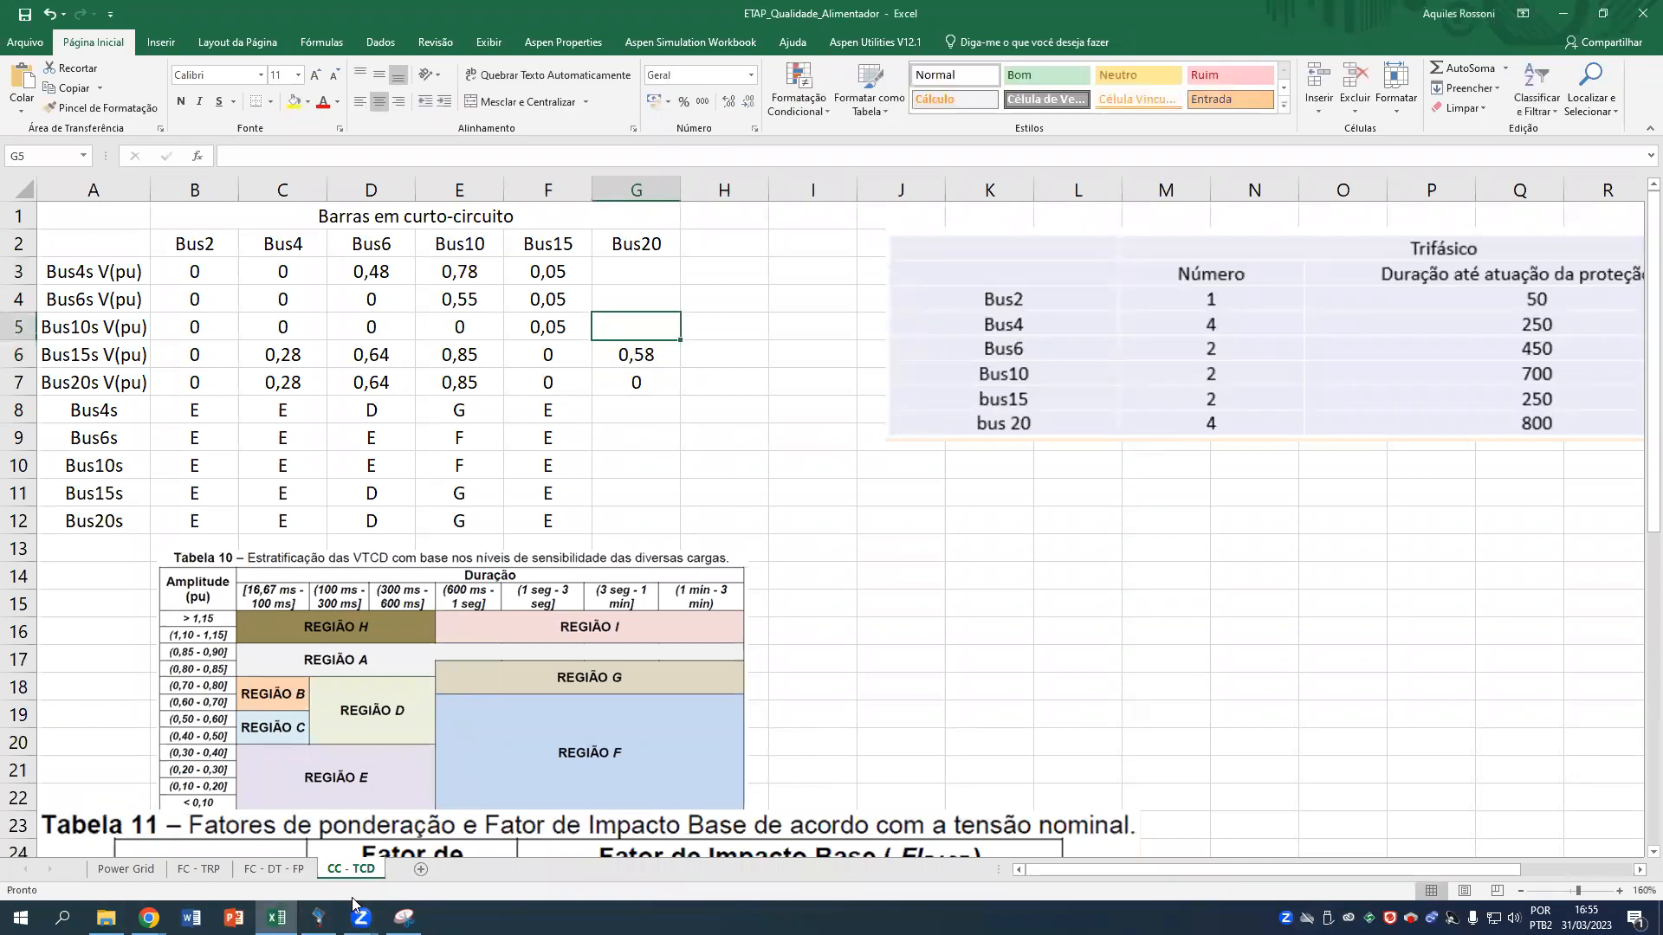
Check the upper secondary bus voltages in ETAP and enter 0,6 for Bus4s, Bus6s and Bus10s under Bus20 in Excel cells G3:G5.
{"action": "left_click", "coordinate": [319, 918]}
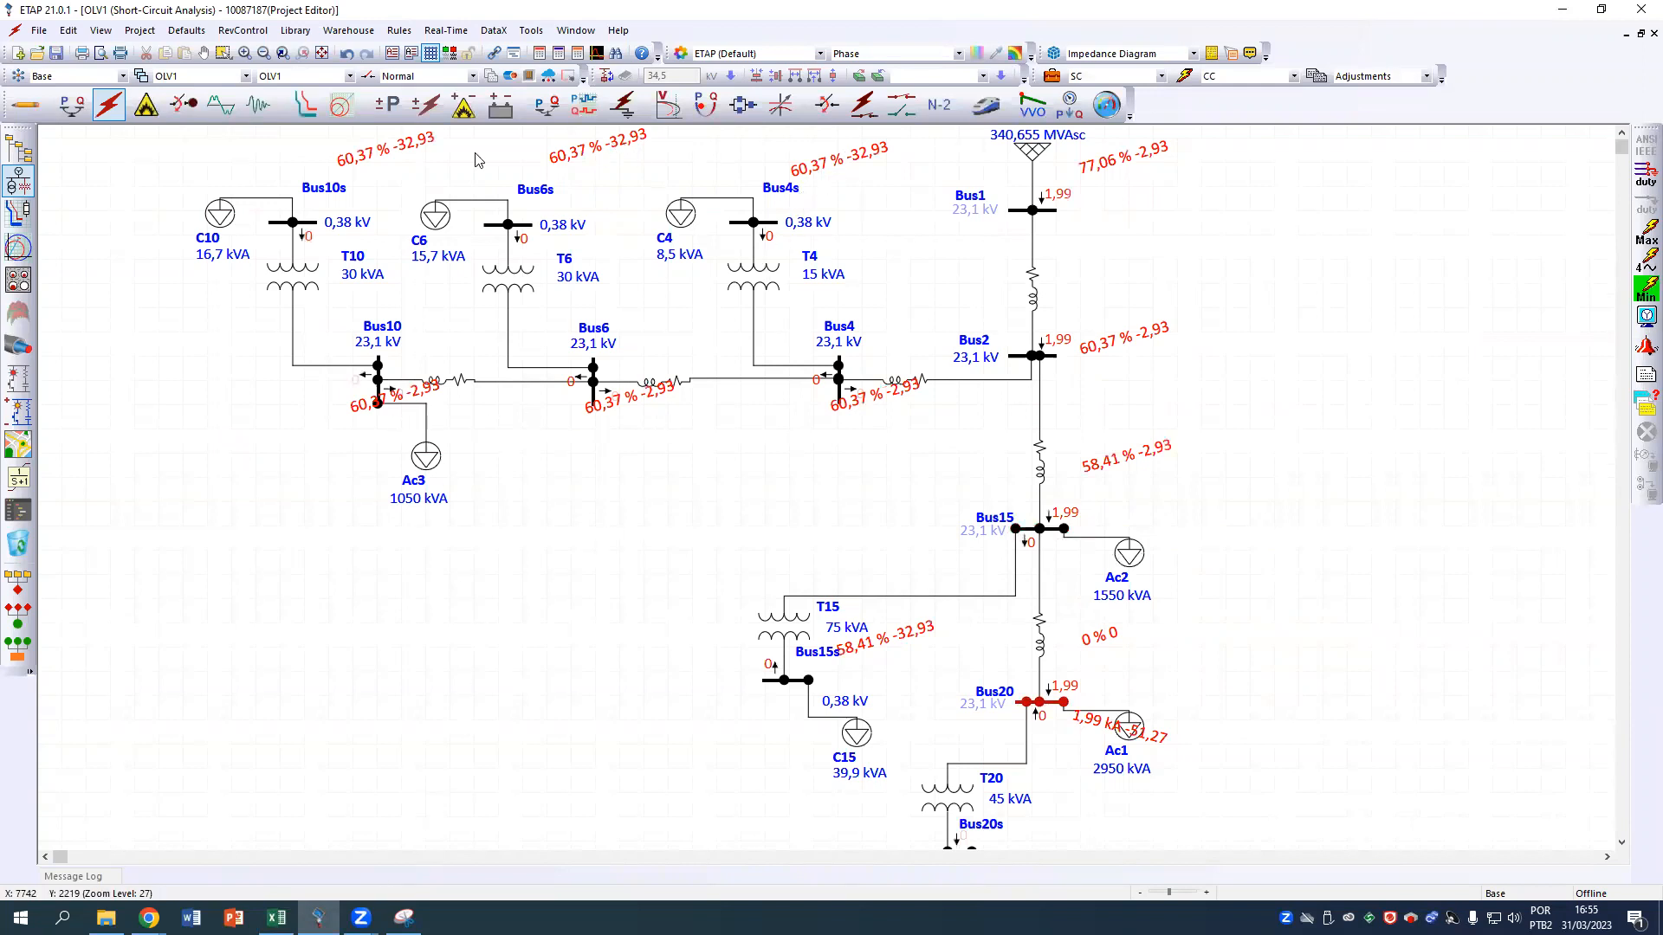
{"action": "left_click", "coordinate": [322, 916]}
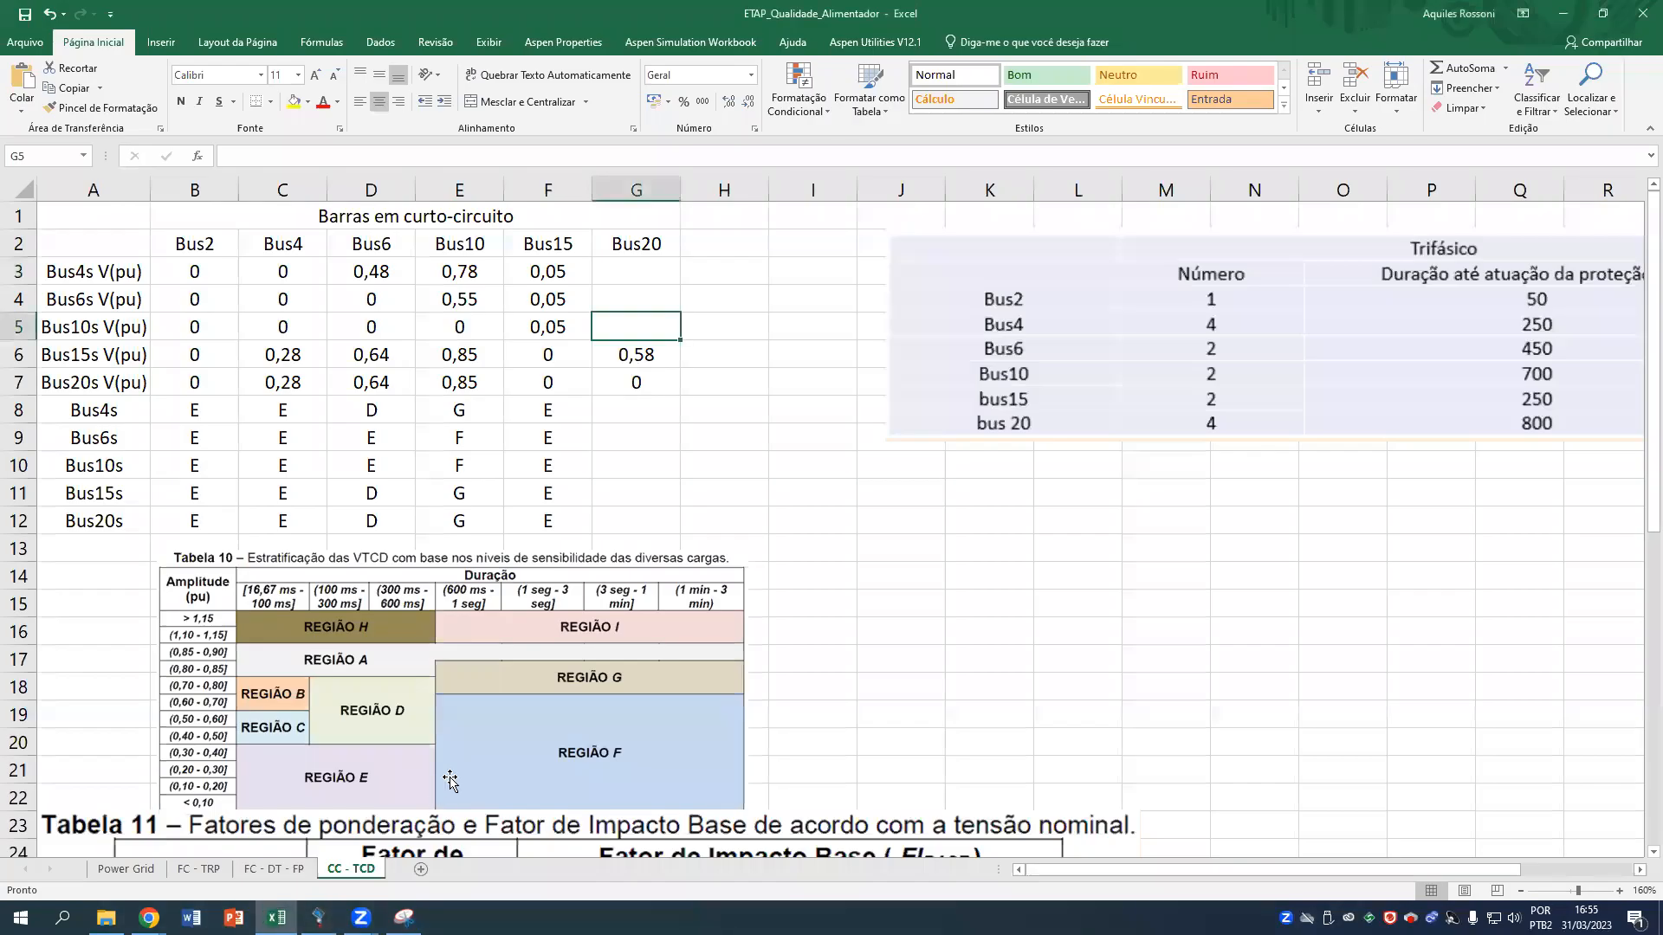
{"action": "type", "text": "0,6"}
{"action": "key", "text": "Up"}
{"action": "type", "text": "0,6"}
{"action": "key", "text": "Up"}
{"action": "type", "text": "0,6"}
{"action": "key", "text": "Return"}
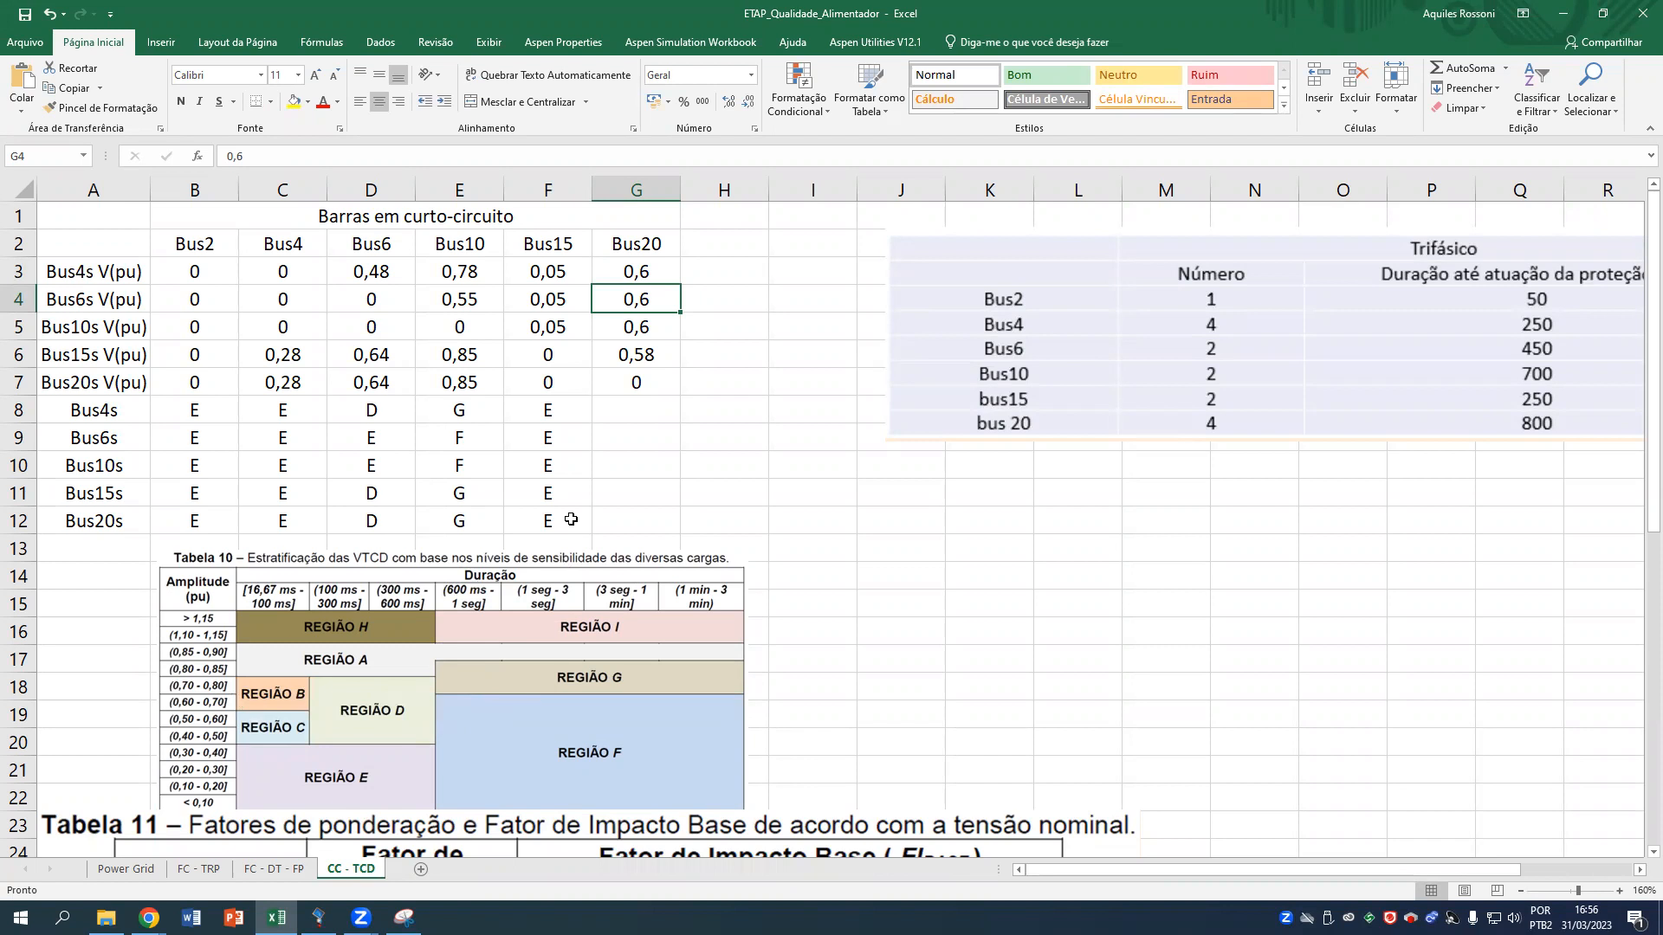
Enter sensitivity region F for all five secondary buses under Bus20 in G8:G12.
{"action": "left_click", "coordinate": [637, 407]}
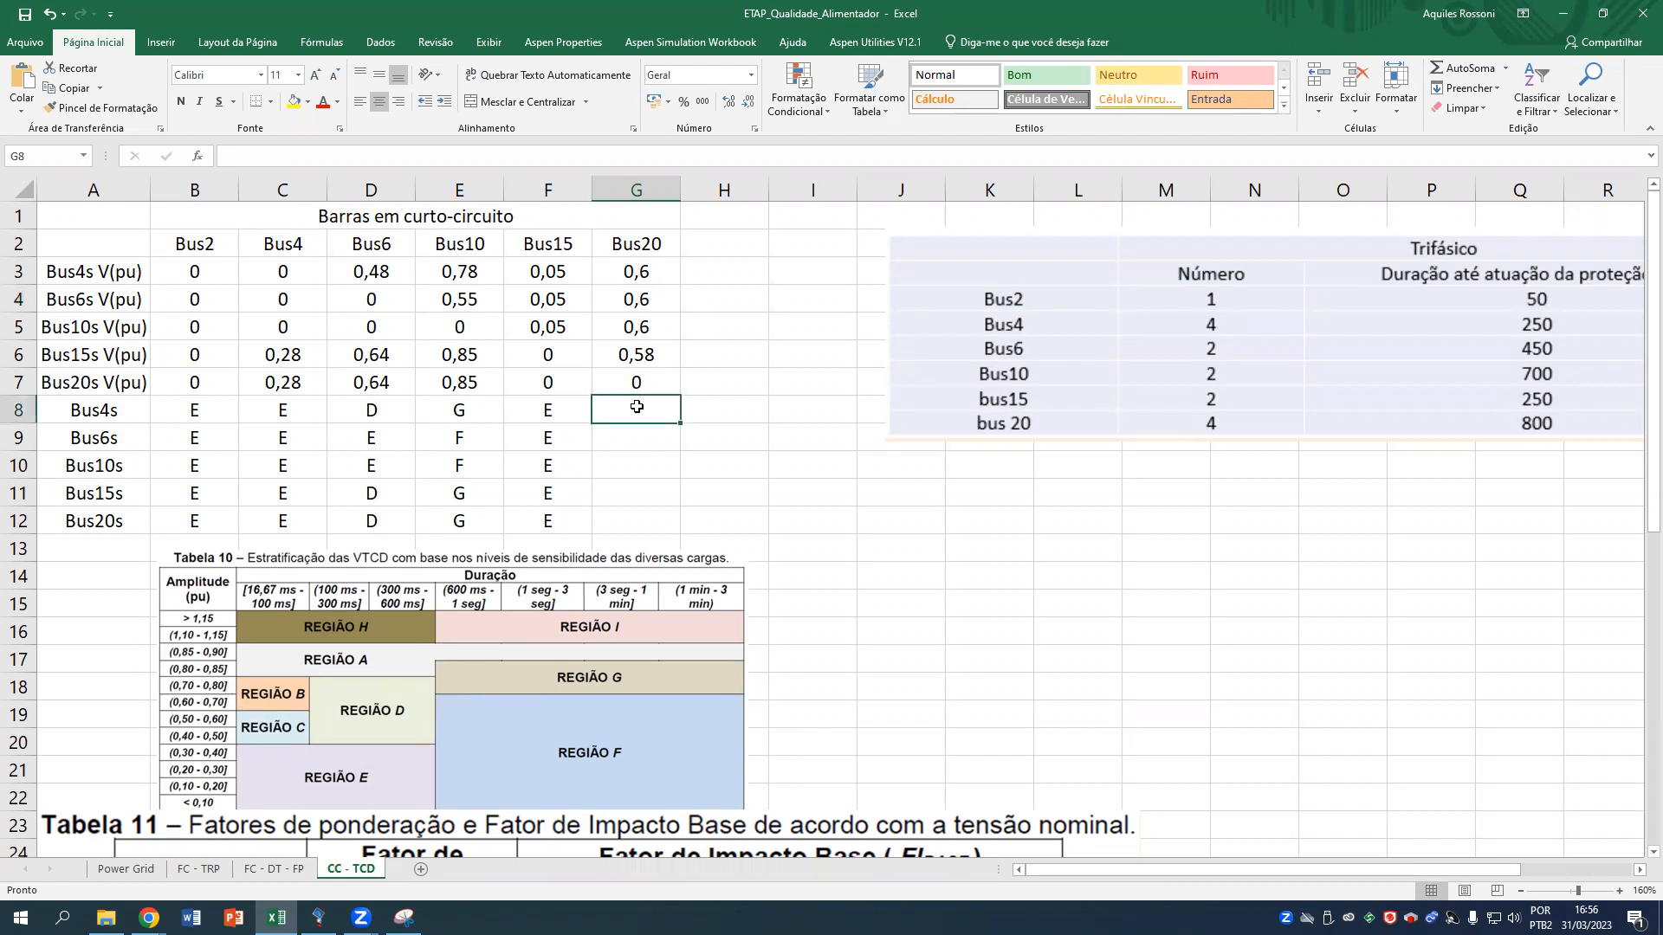
{"action": "type", "text": "F"}
{"action": "key", "text": "Return"}
{"action": "type", "text": "F"}
{"action": "key", "text": "Return"}
{"action": "type", "text": "F"}
{"action": "key", "text": "Return"}
{"action": "type", "text": "F"}
{"action": "key", "text": "Return"}
{"action": "type", "text": "F"}
{"action": "key", "text": "Tab"}
Add the centered heading FI in cell H1, beside the short-circuited buses heading.
{"action": "key", "text": "Up"}
{"action": "key", "text": "Up"}
{"action": "key", "text": "Up"}
{"action": "key", "text": "Up"}
{"action": "key", "text": "Up"}
{"action": "key", "text": "Up"}
{"action": "key", "text": "Up"}
{"action": "key", "text": "Up"}
{"action": "key", "text": "Up"}
{"action": "key", "text": "Up"}
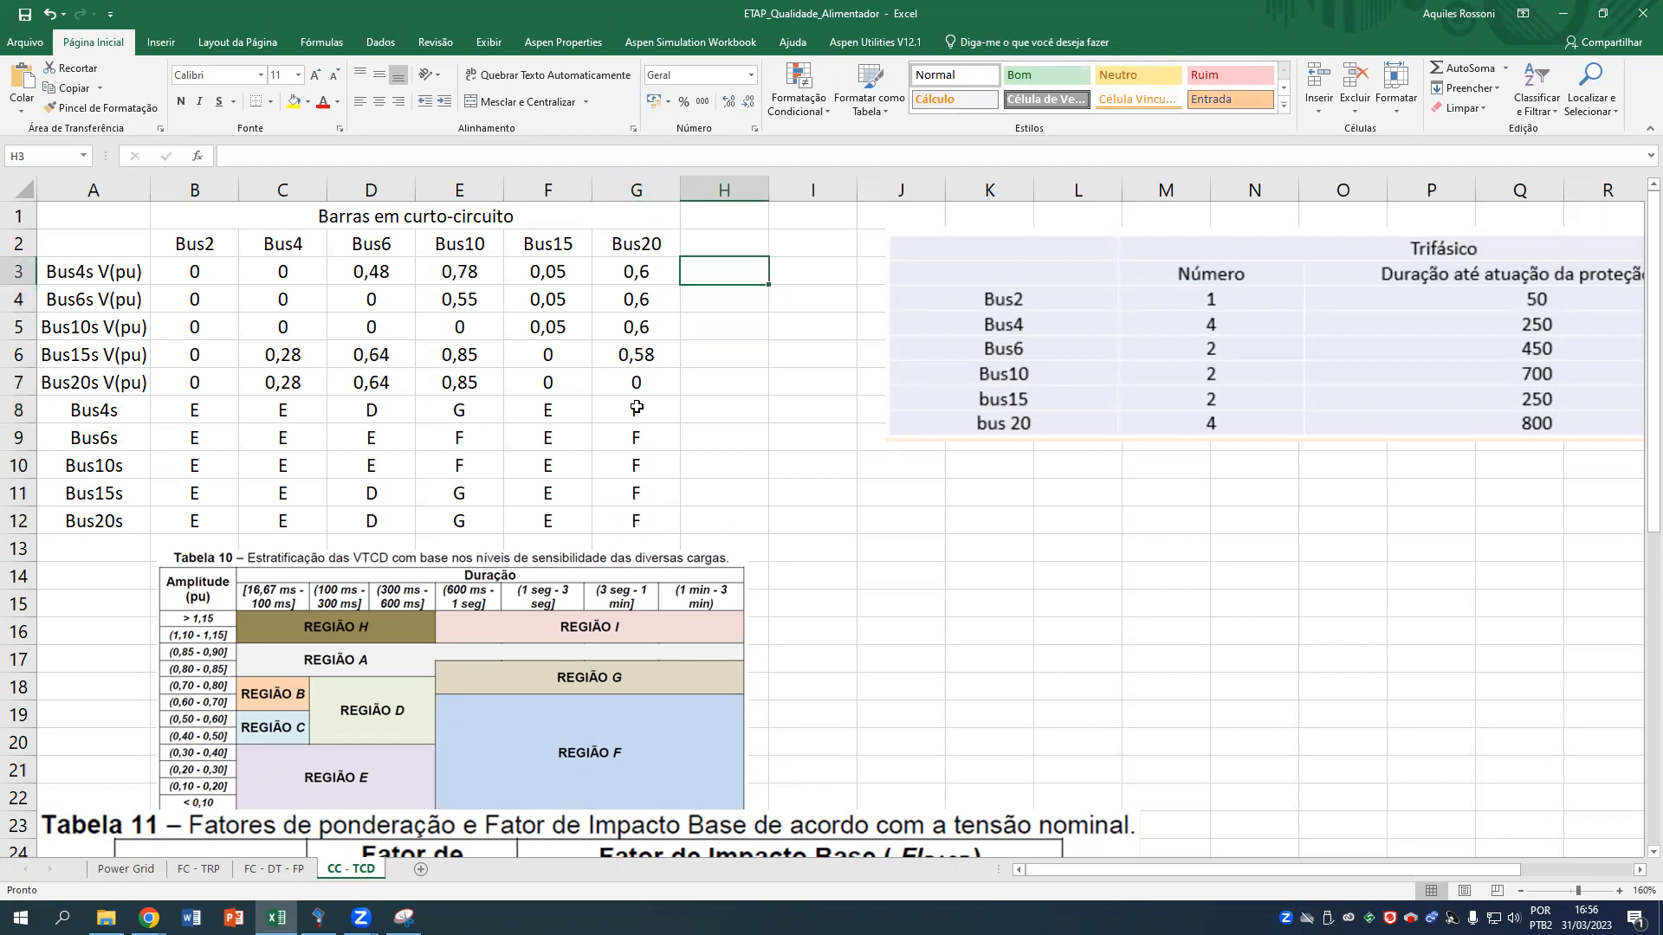
{"action": "key", "text": "Up"}
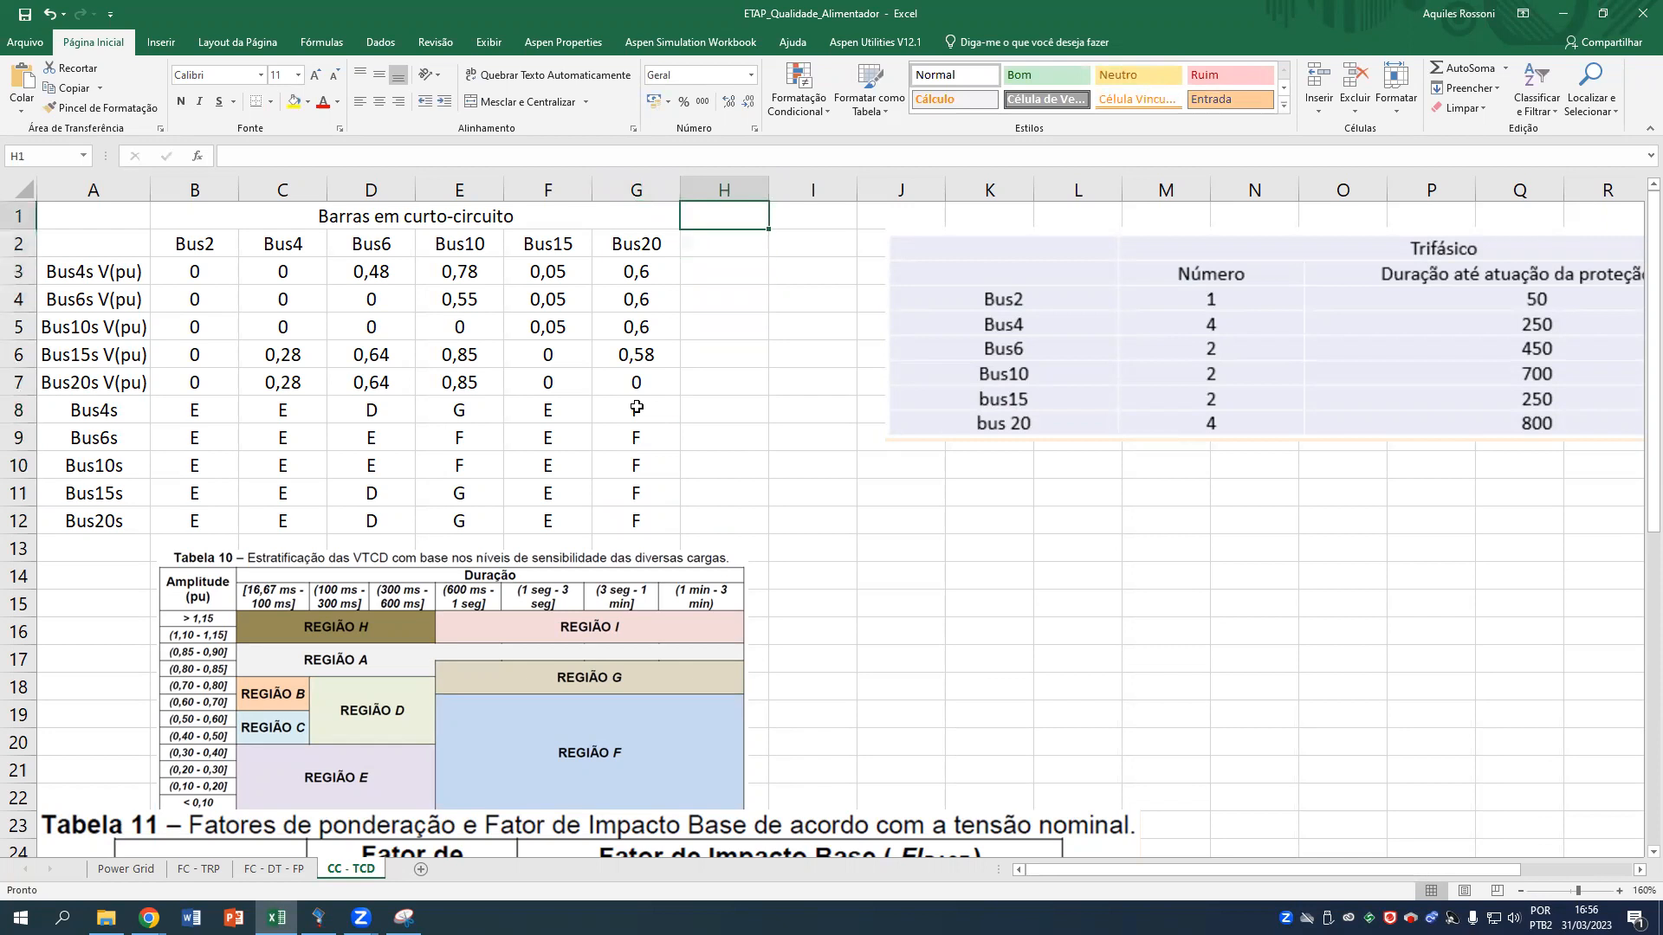
{"action": "type", "text": "FI"}
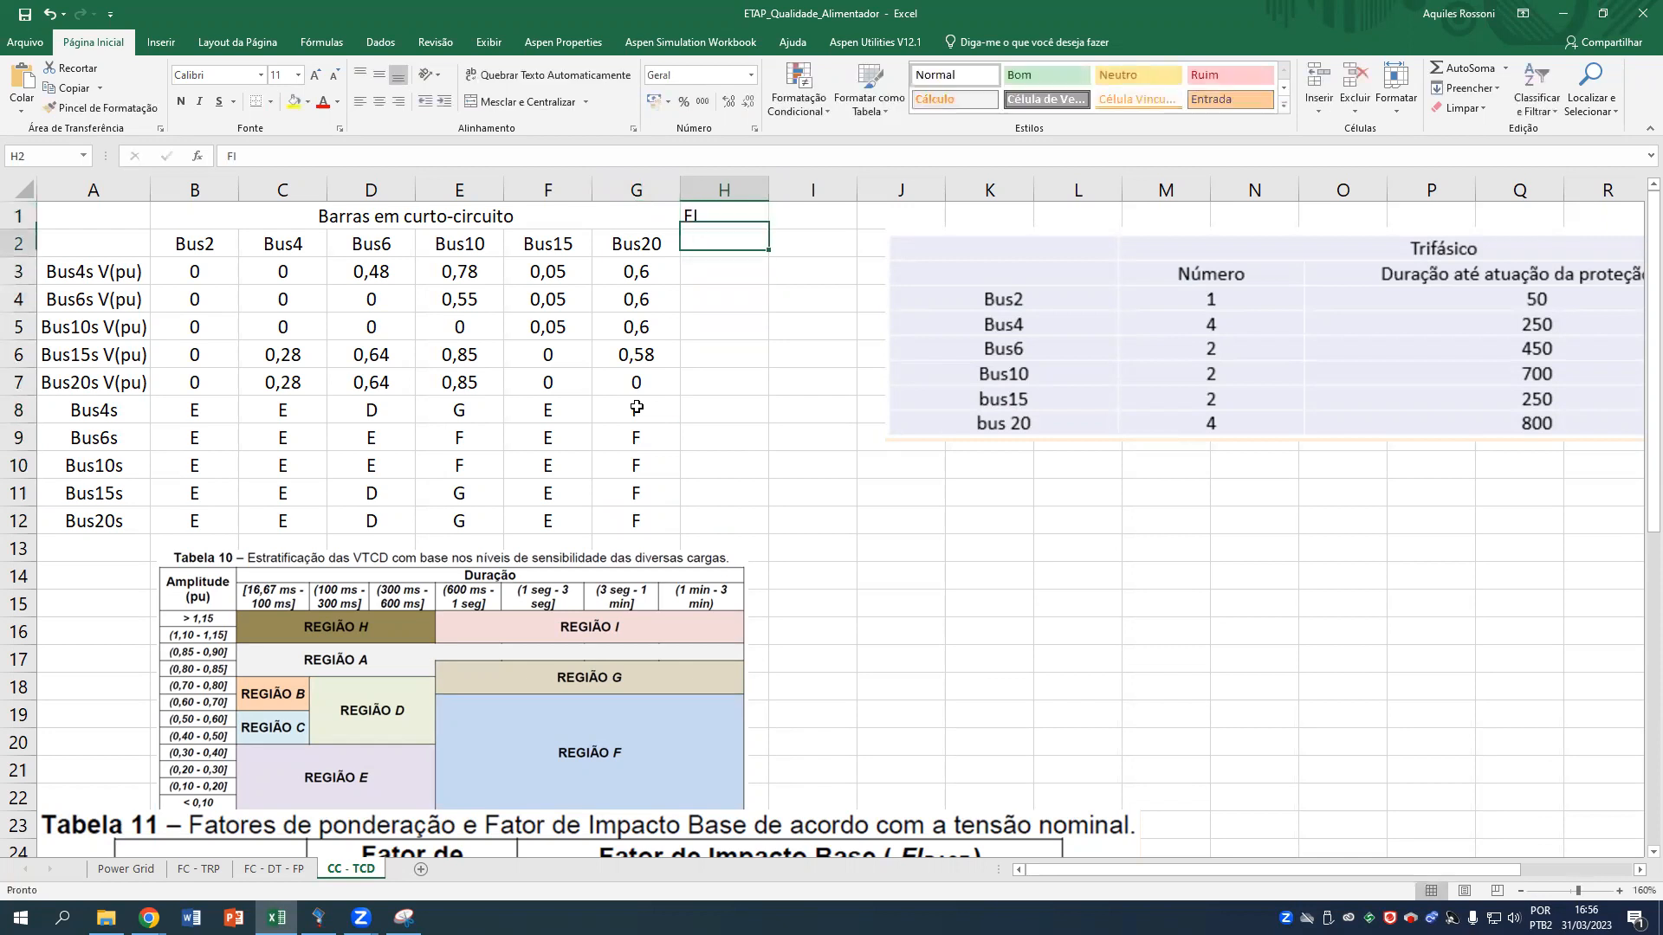
{"action": "left_click", "coordinate": [379, 102]}
{"action": "left_click_drag", "start_coordinate": [126, 264], "coordinate": [127, 381]}
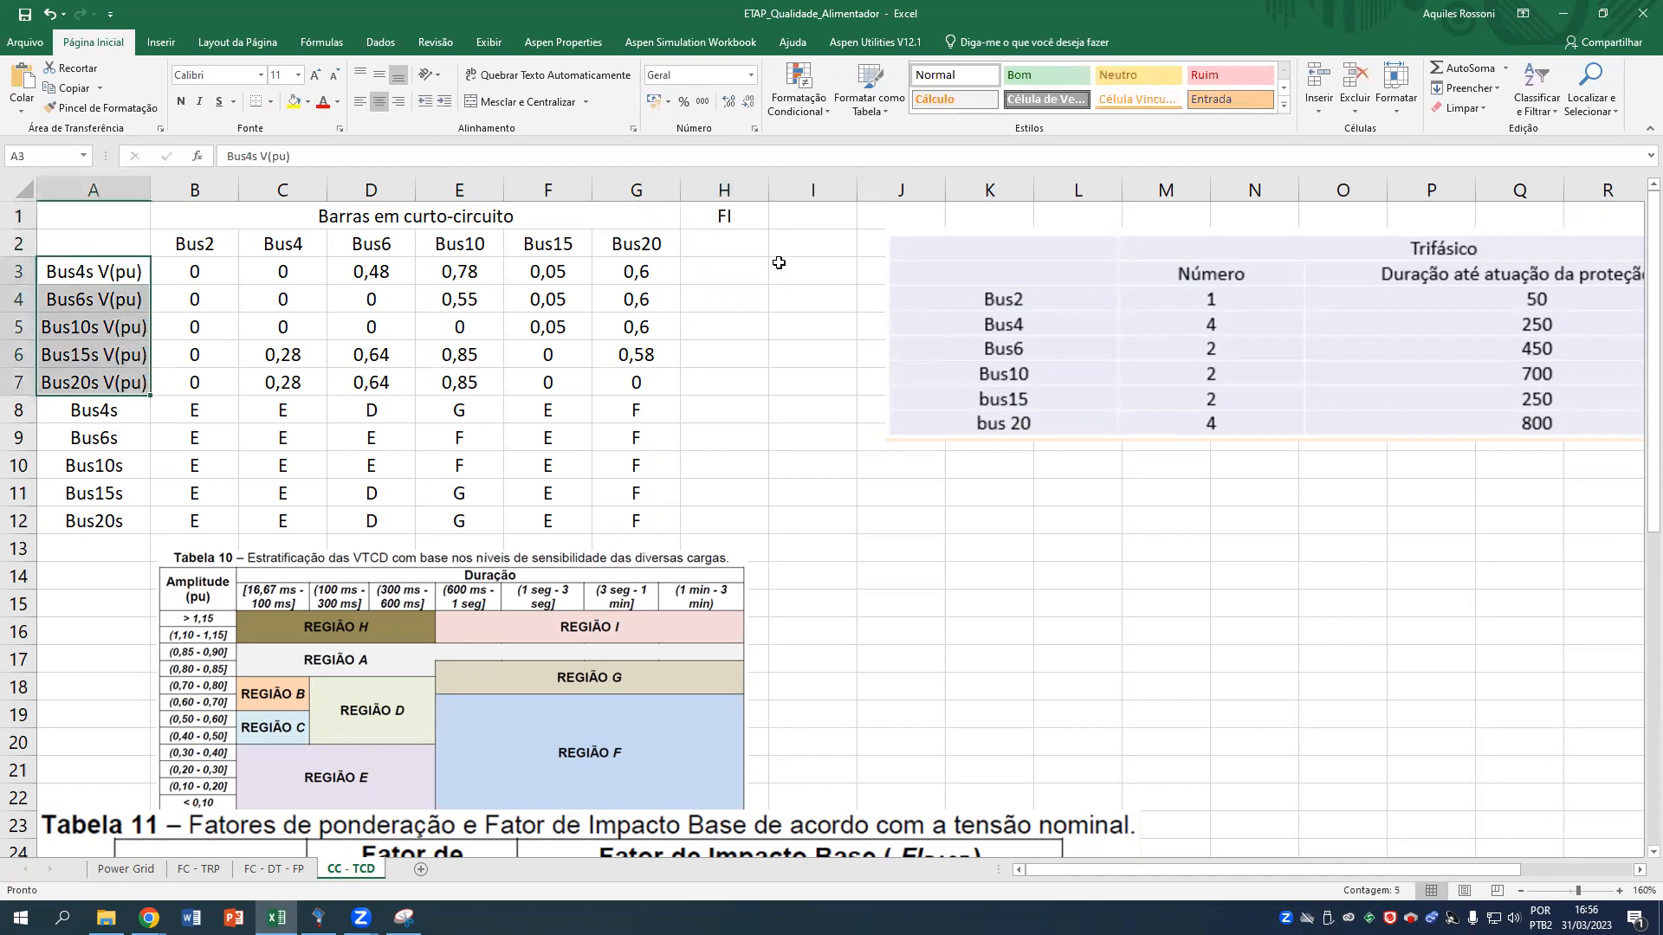
{"action": "left_click", "coordinate": [752, 241]}
{"action": "scroll", "coordinate": [689, 332], "scroll_direction": "down", "scroll_amount": 2}
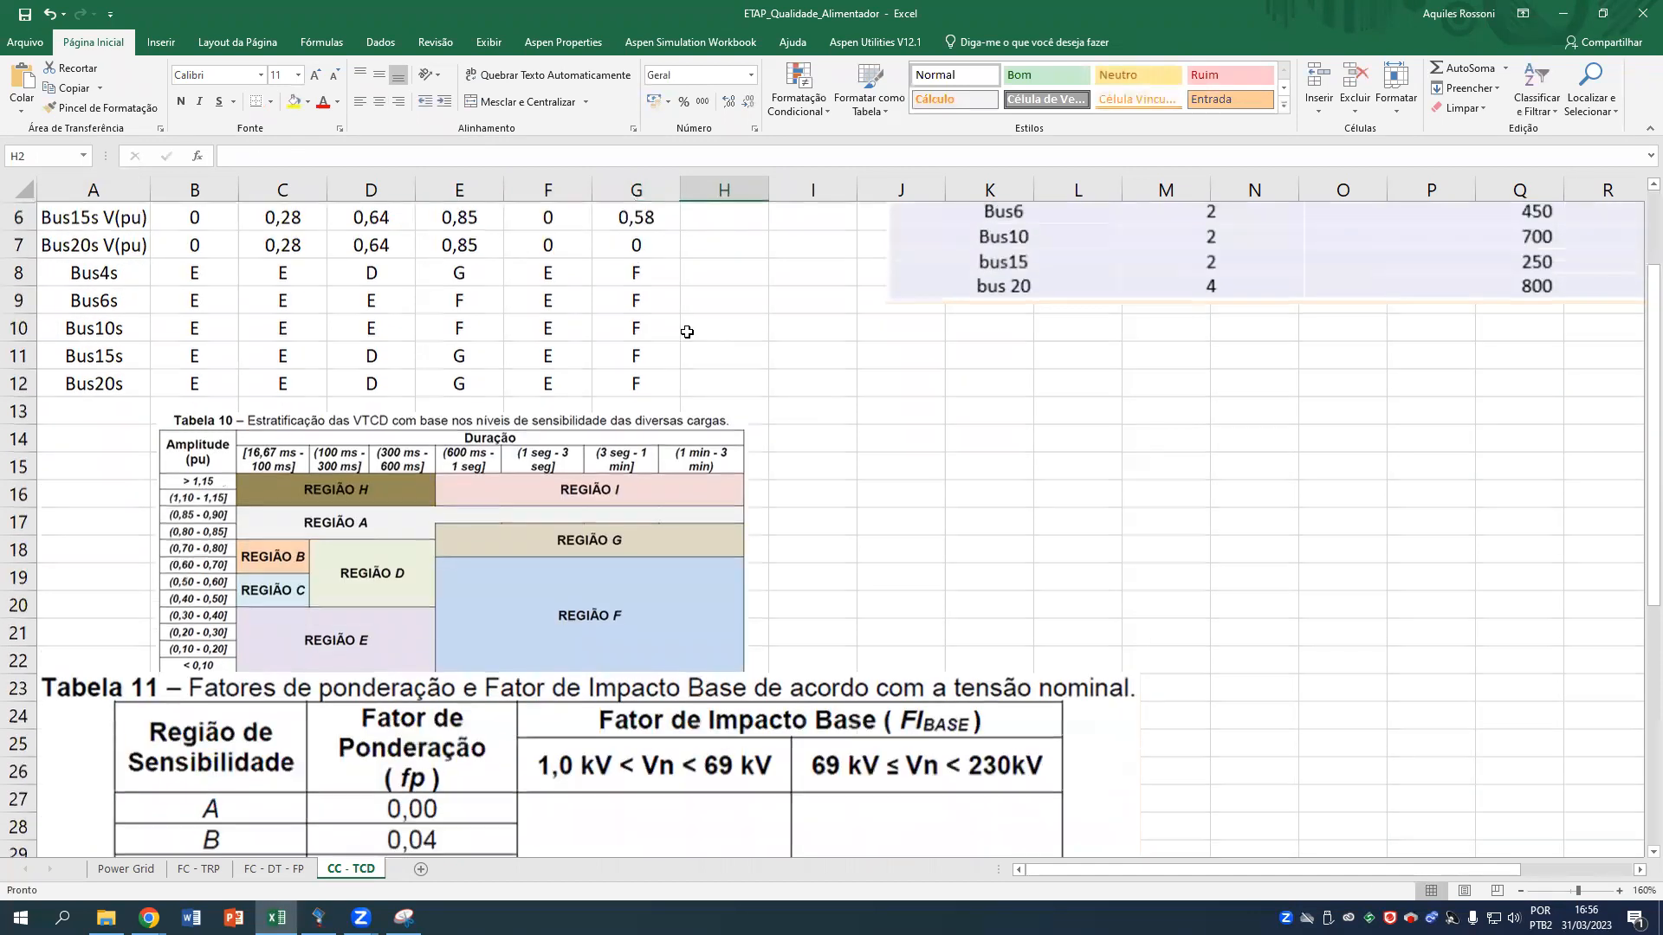
{"action": "scroll", "coordinate": [687, 333], "scroll_direction": "up", "scroll_amount": 2}
{"action": "type", "text": "="}
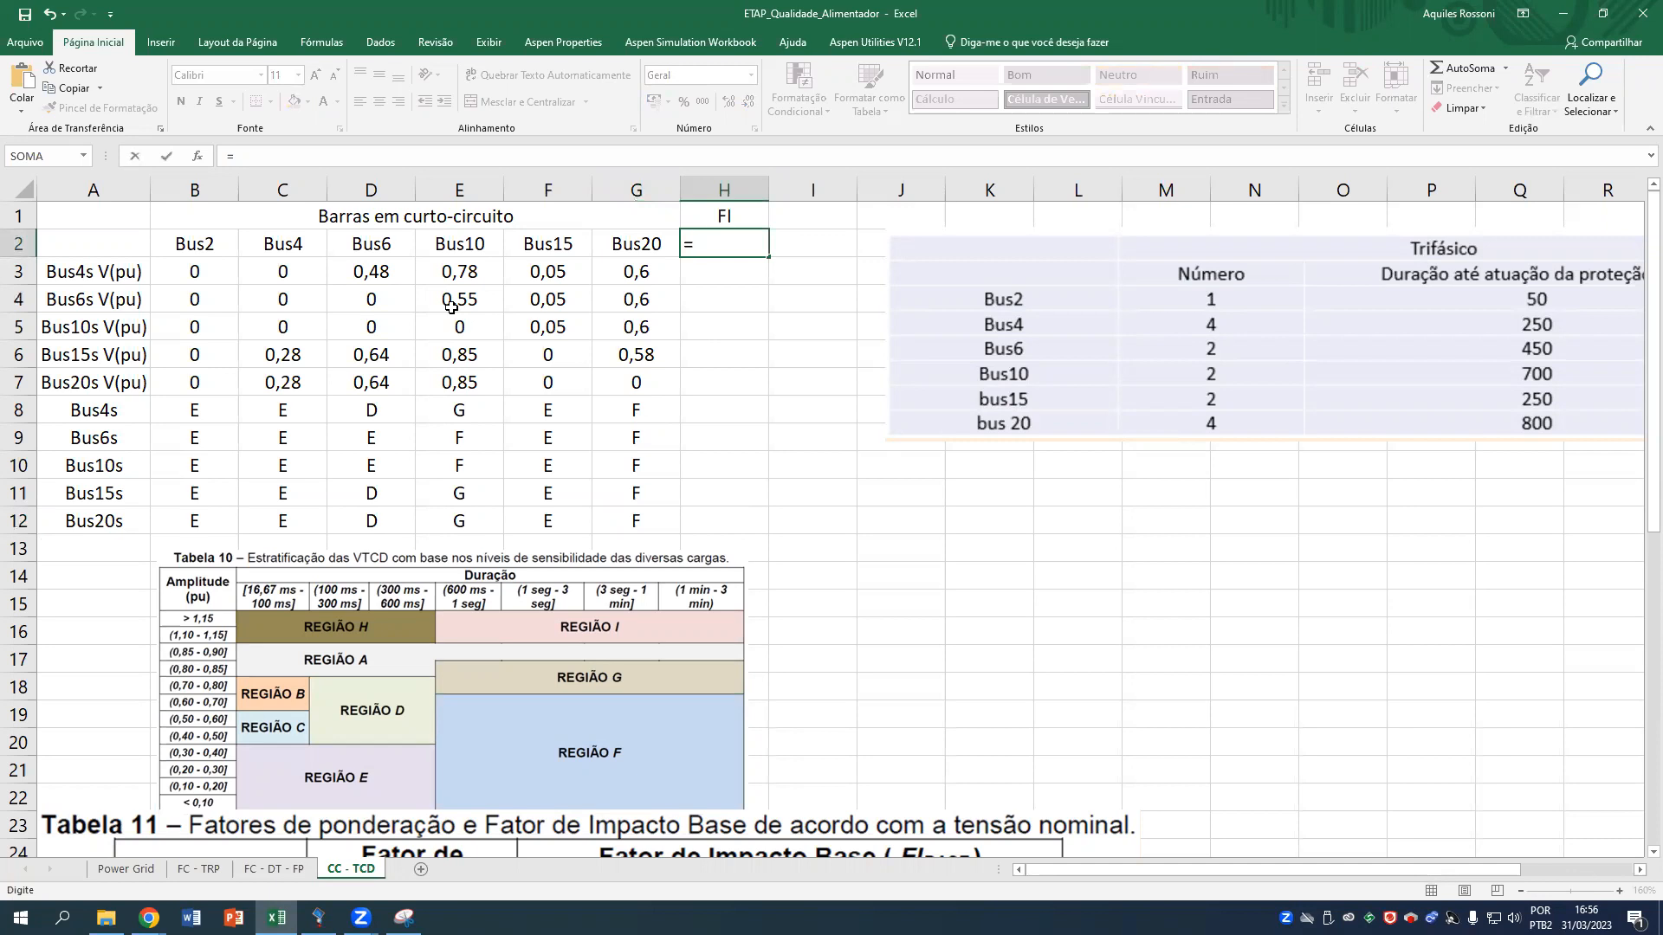
{"action": "key", "text": "Escape"}
Move the picture of the three-phase fault numbers and durations down beside Tabela 10, clearing the area next to the bus results.
{"action": "left_click", "coordinate": [569, 475]}
{"action": "left_click", "coordinate": [219, 407]}
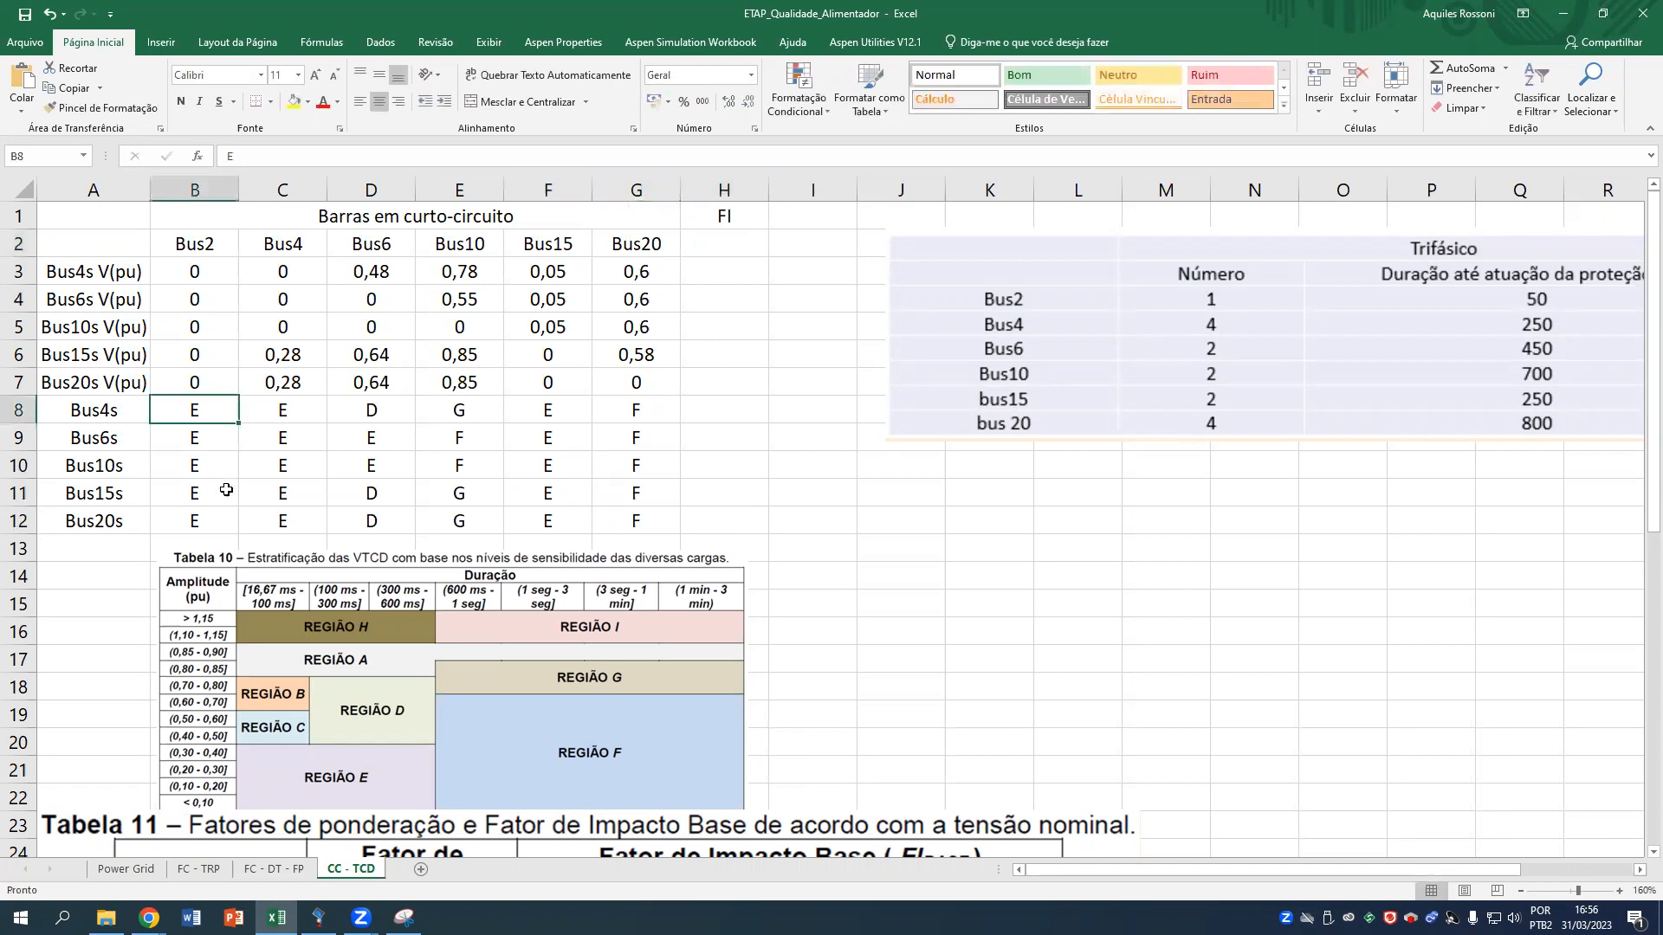
{"action": "left_click_drag", "start_coordinate": [221, 418], "coordinate": [639, 523]}
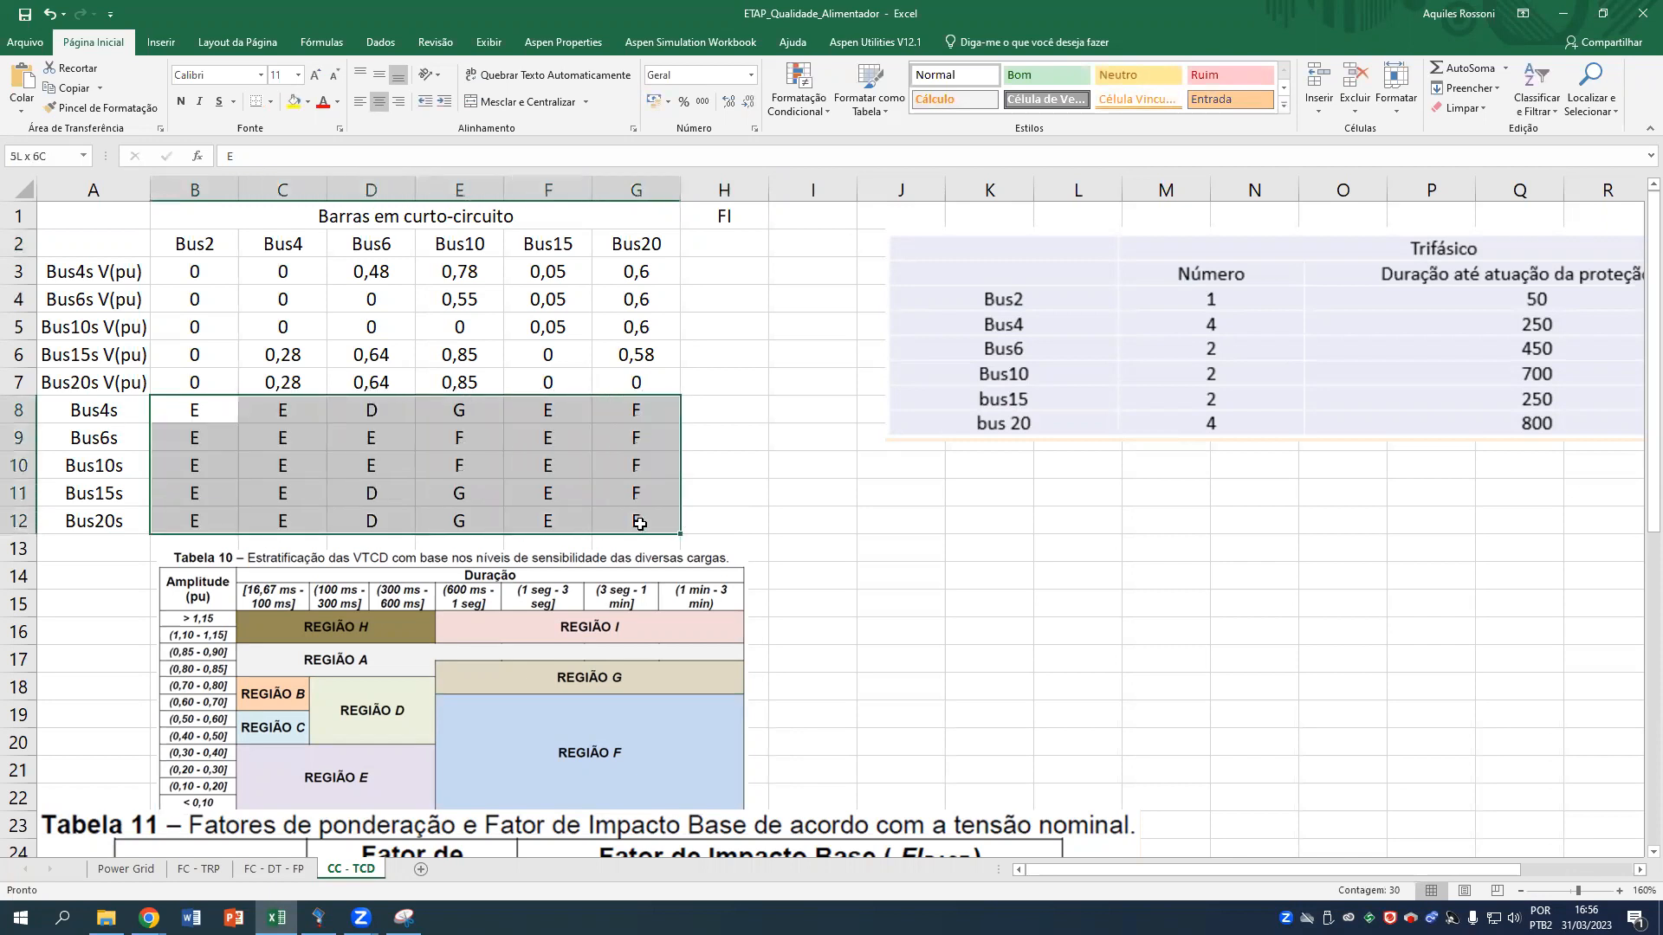
{"action": "left_click_drag", "start_coordinate": [1036, 356], "coordinate": [1107, 700]}
{"action": "key", "text": "Escape"}
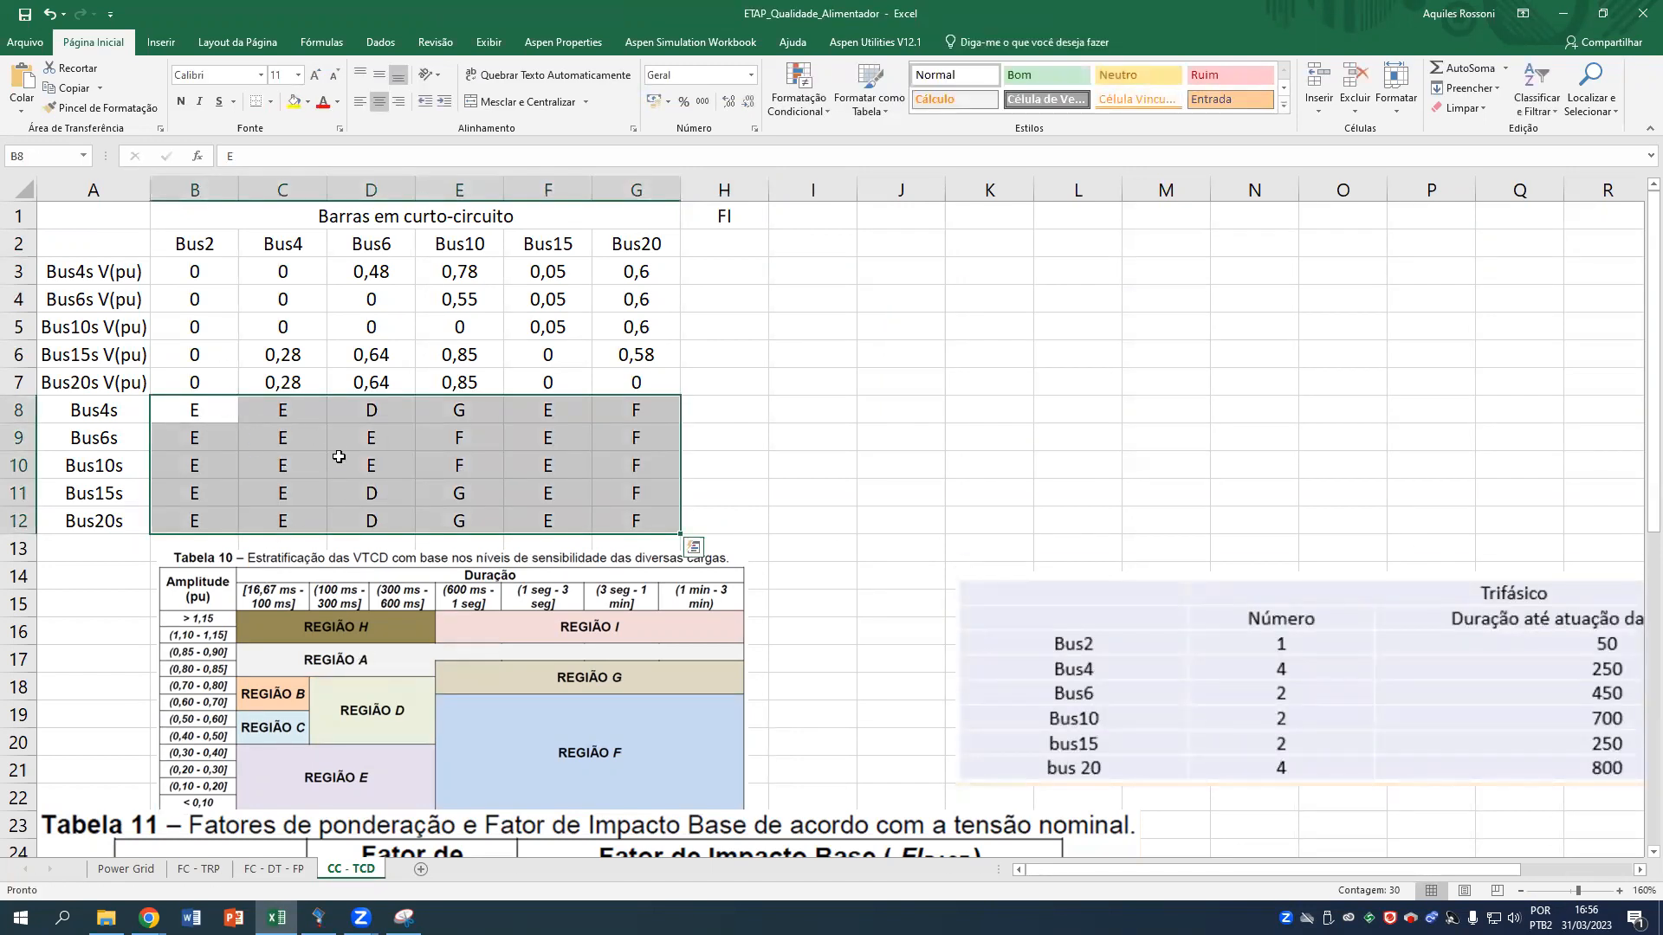
{"action": "left_click", "coordinate": [744, 419]}
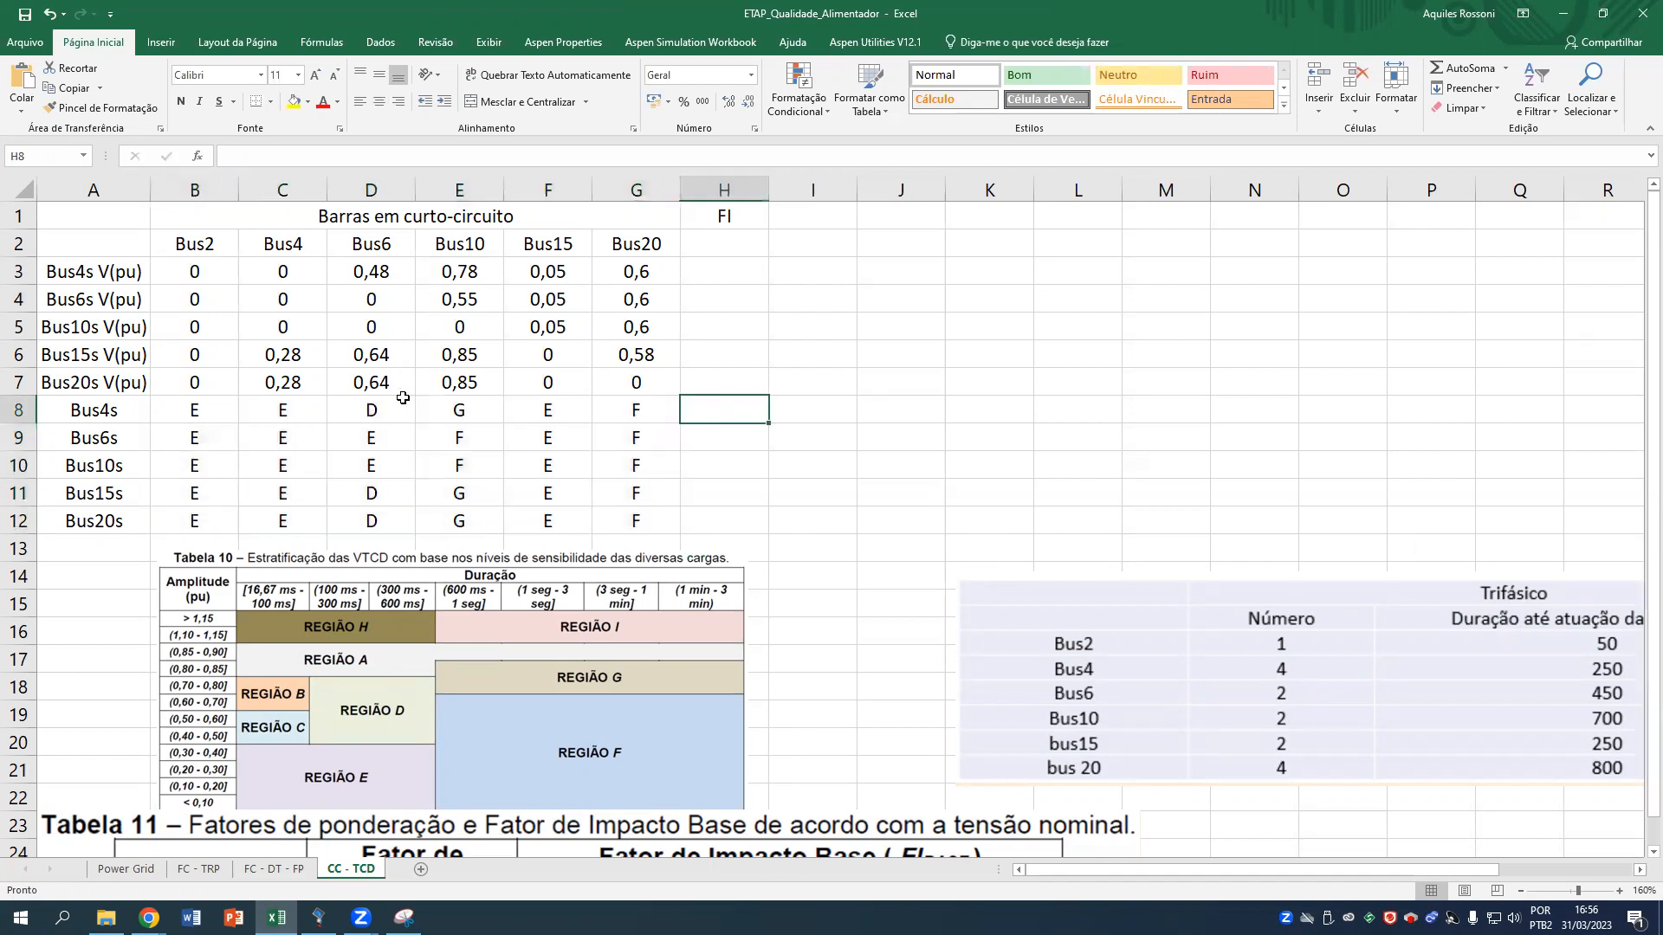
Move the sensitivity region block A8:G12 down one row so it starts at A9.
{"action": "left_click_drag", "start_coordinate": [101, 417], "coordinate": [637, 520]}
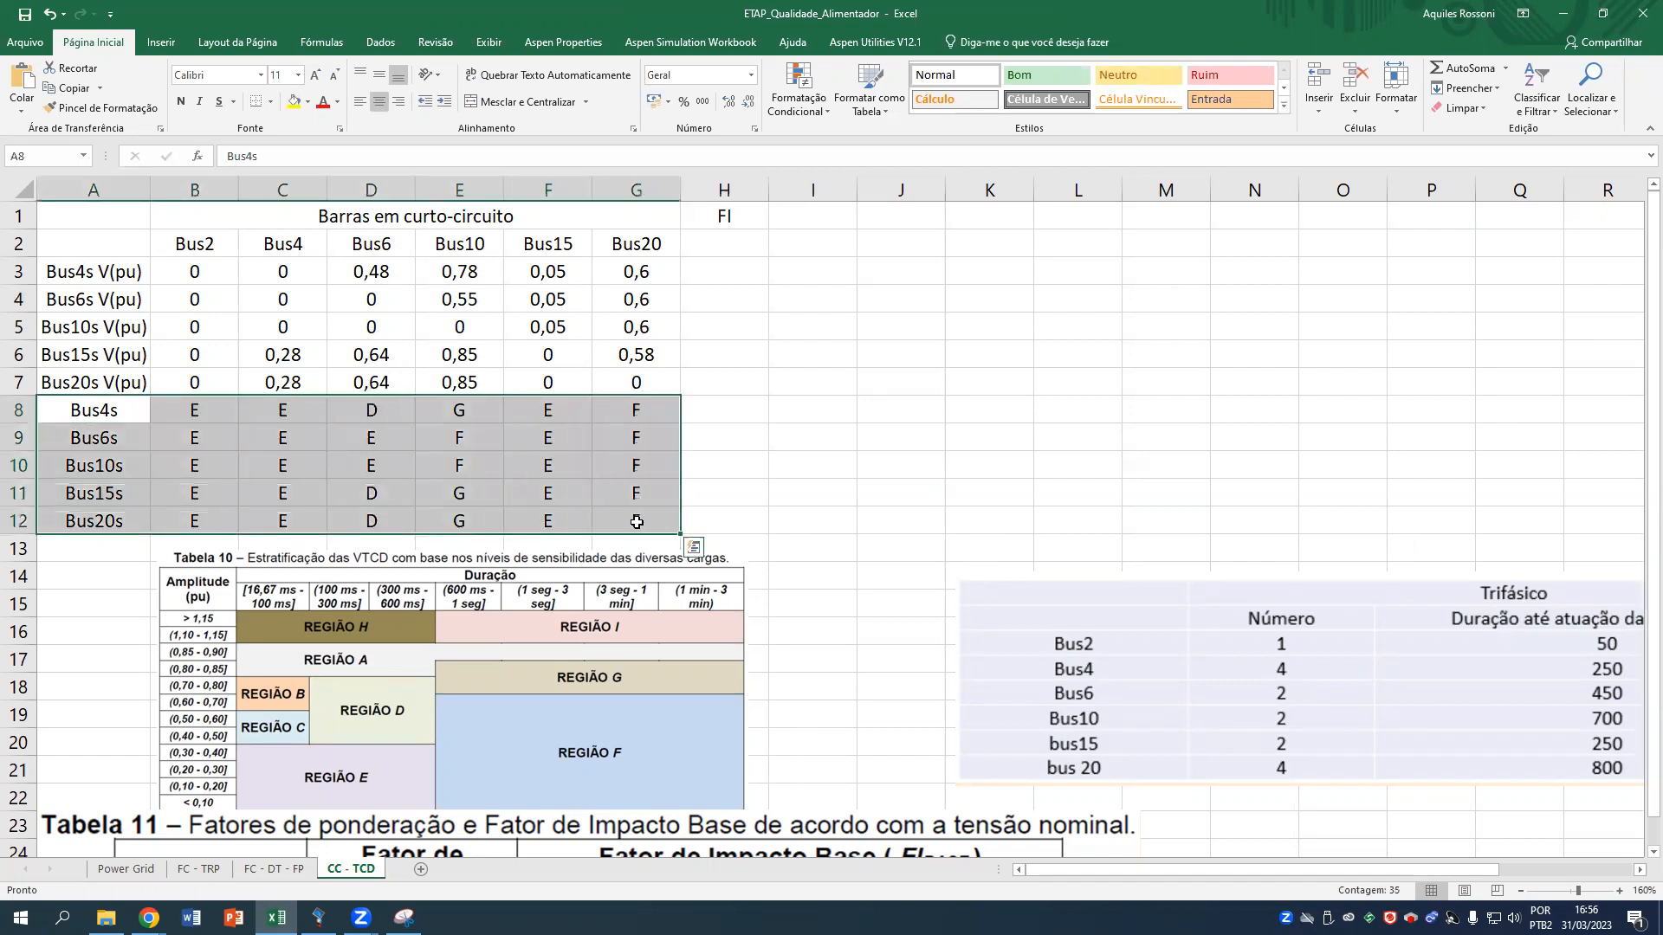
{"action": "key", "text": "ctrl+x"}
{"action": "left_click", "coordinate": [135, 437]}
{"action": "key", "text": "ctrl+v"}
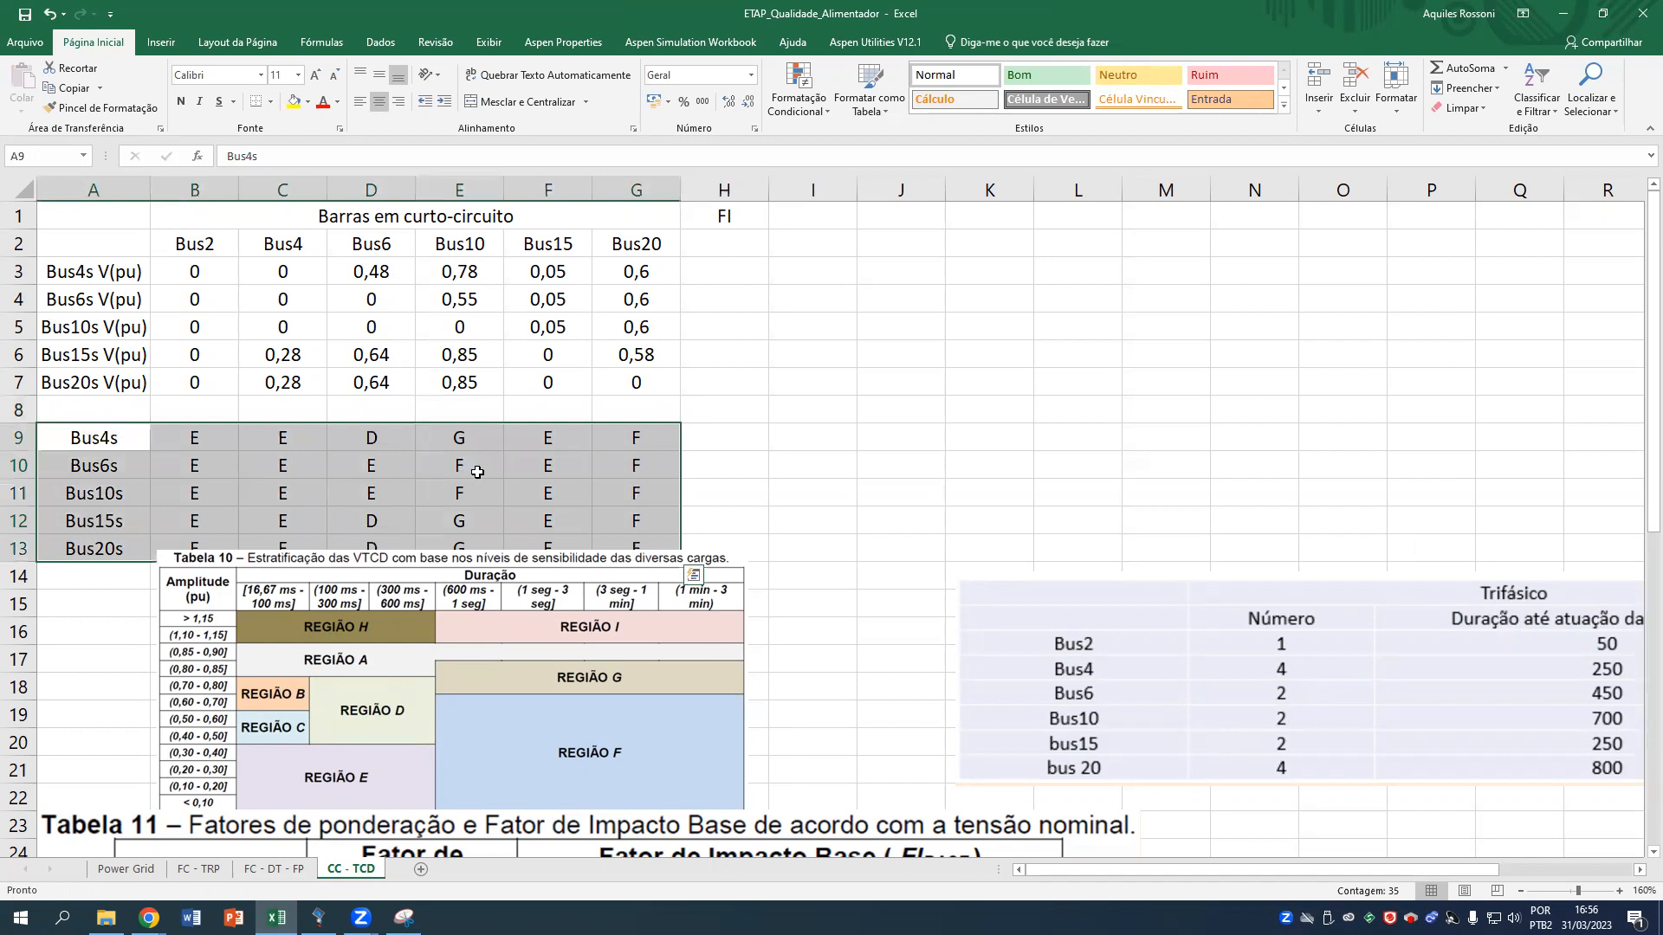
Merge and center B8:G8 and enter the heading "Classificação dos eventos".
{"action": "left_click", "coordinate": [477, 472]}
{"action": "left_click_drag", "start_coordinate": [194, 409], "coordinate": [611, 410]}
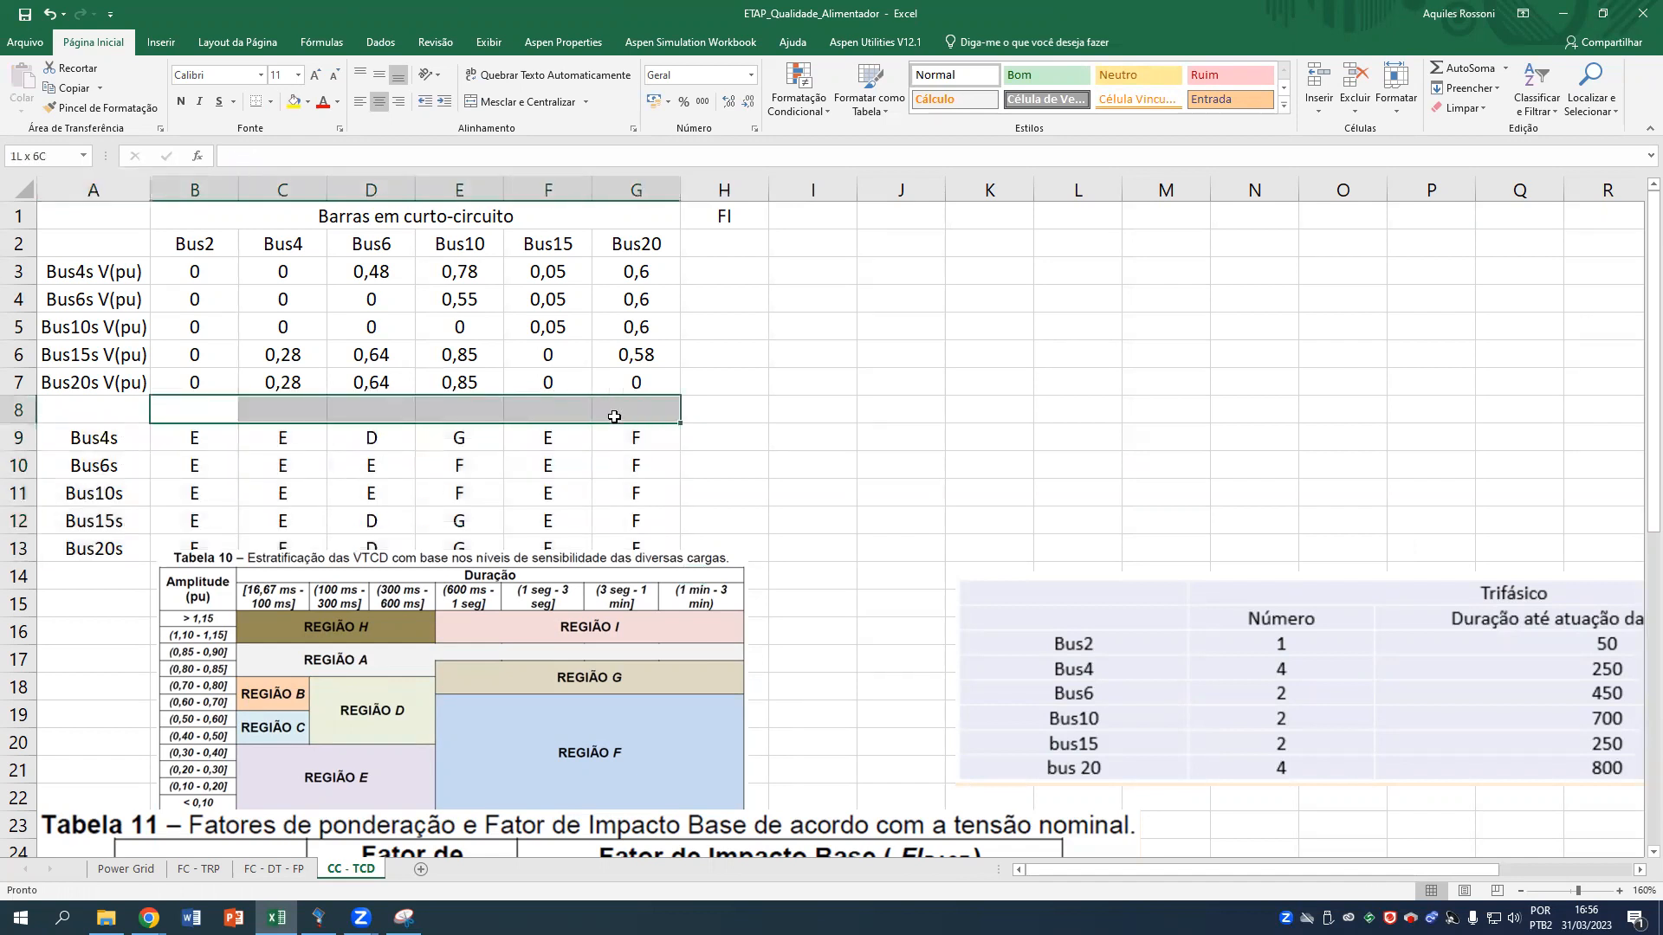
{"action": "left_click", "coordinate": [547, 106]}
{"action": "type", "text": "C"}
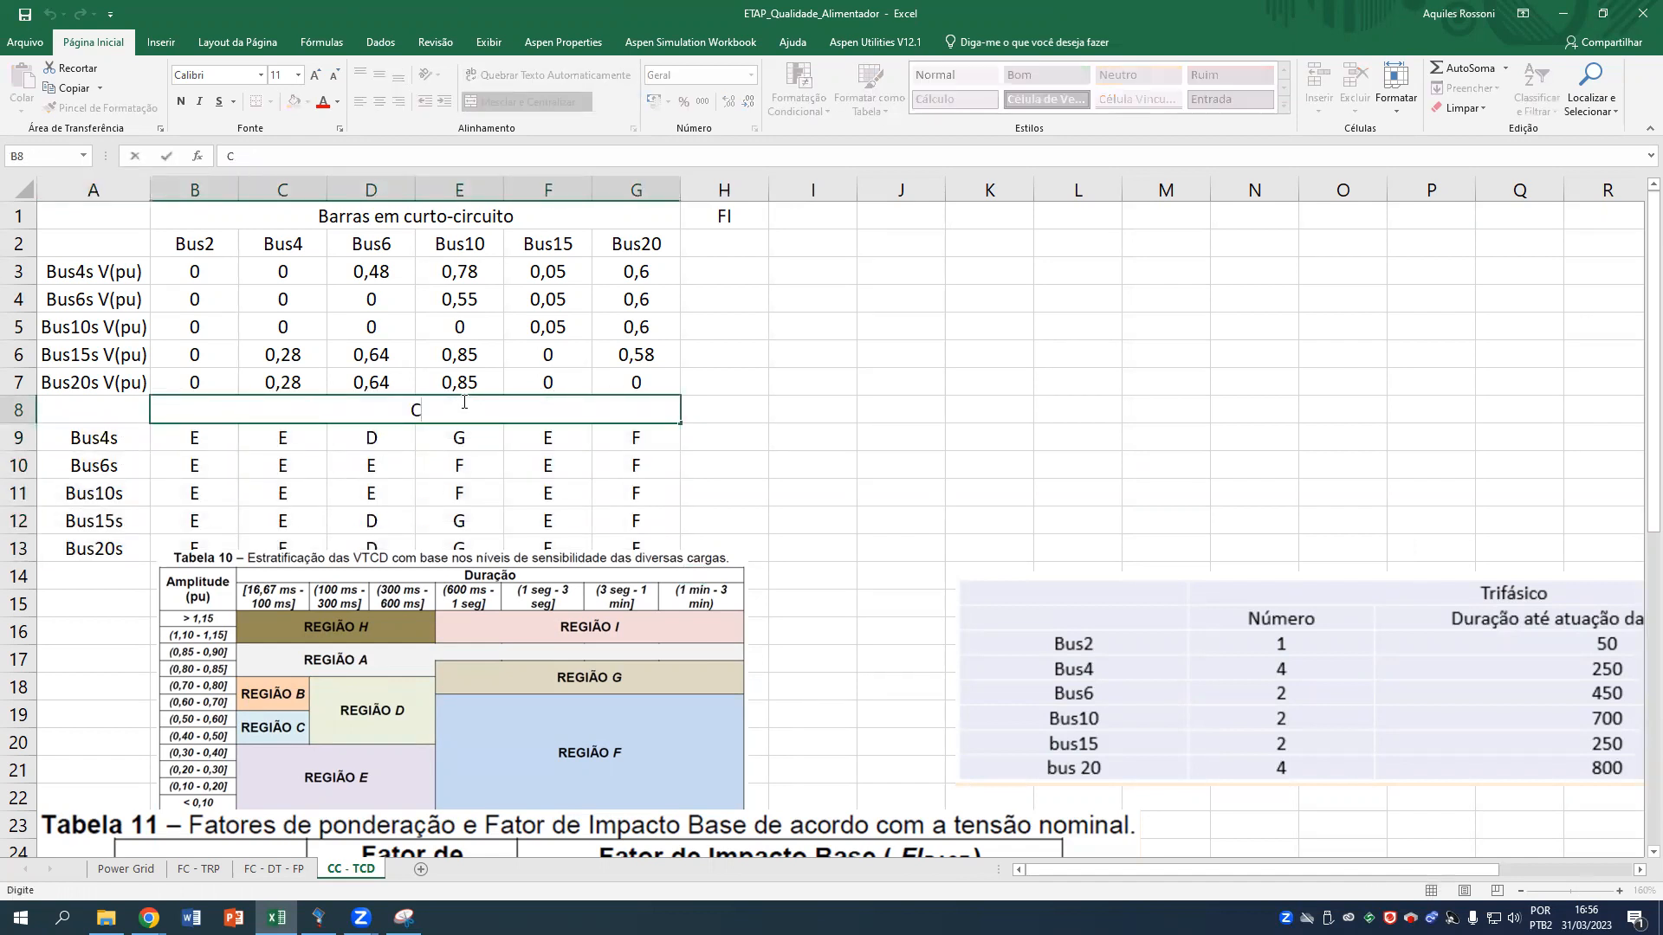
{"action": "type", "text": "lassificação dos eventos"}
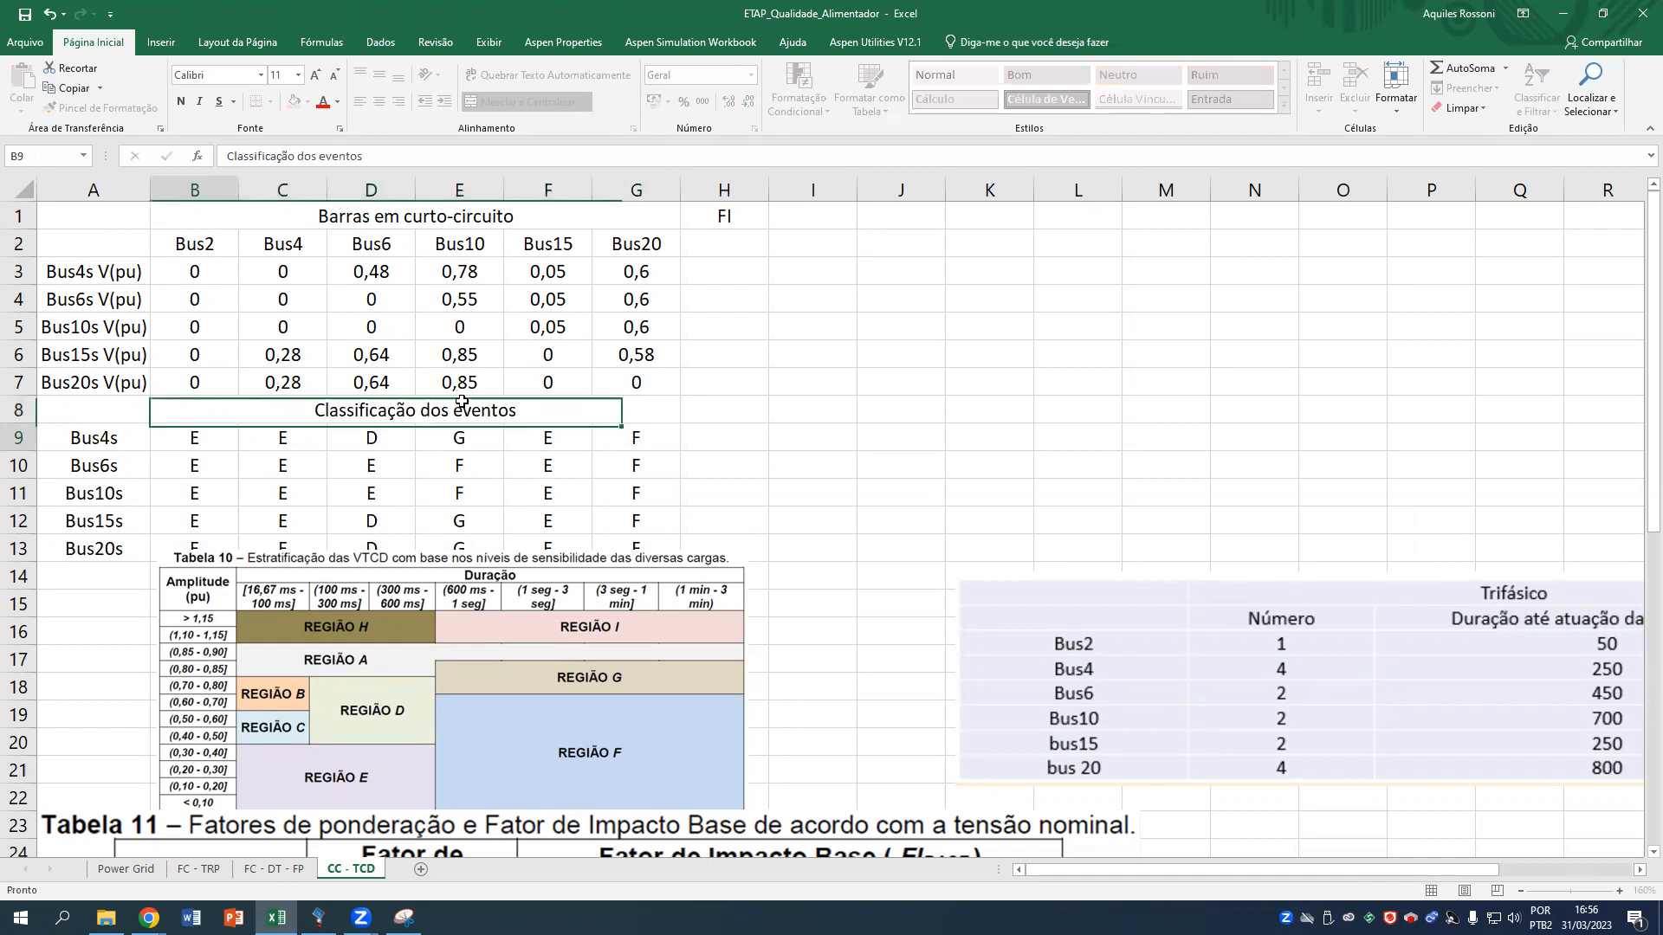
{"action": "key", "text": "Return"}
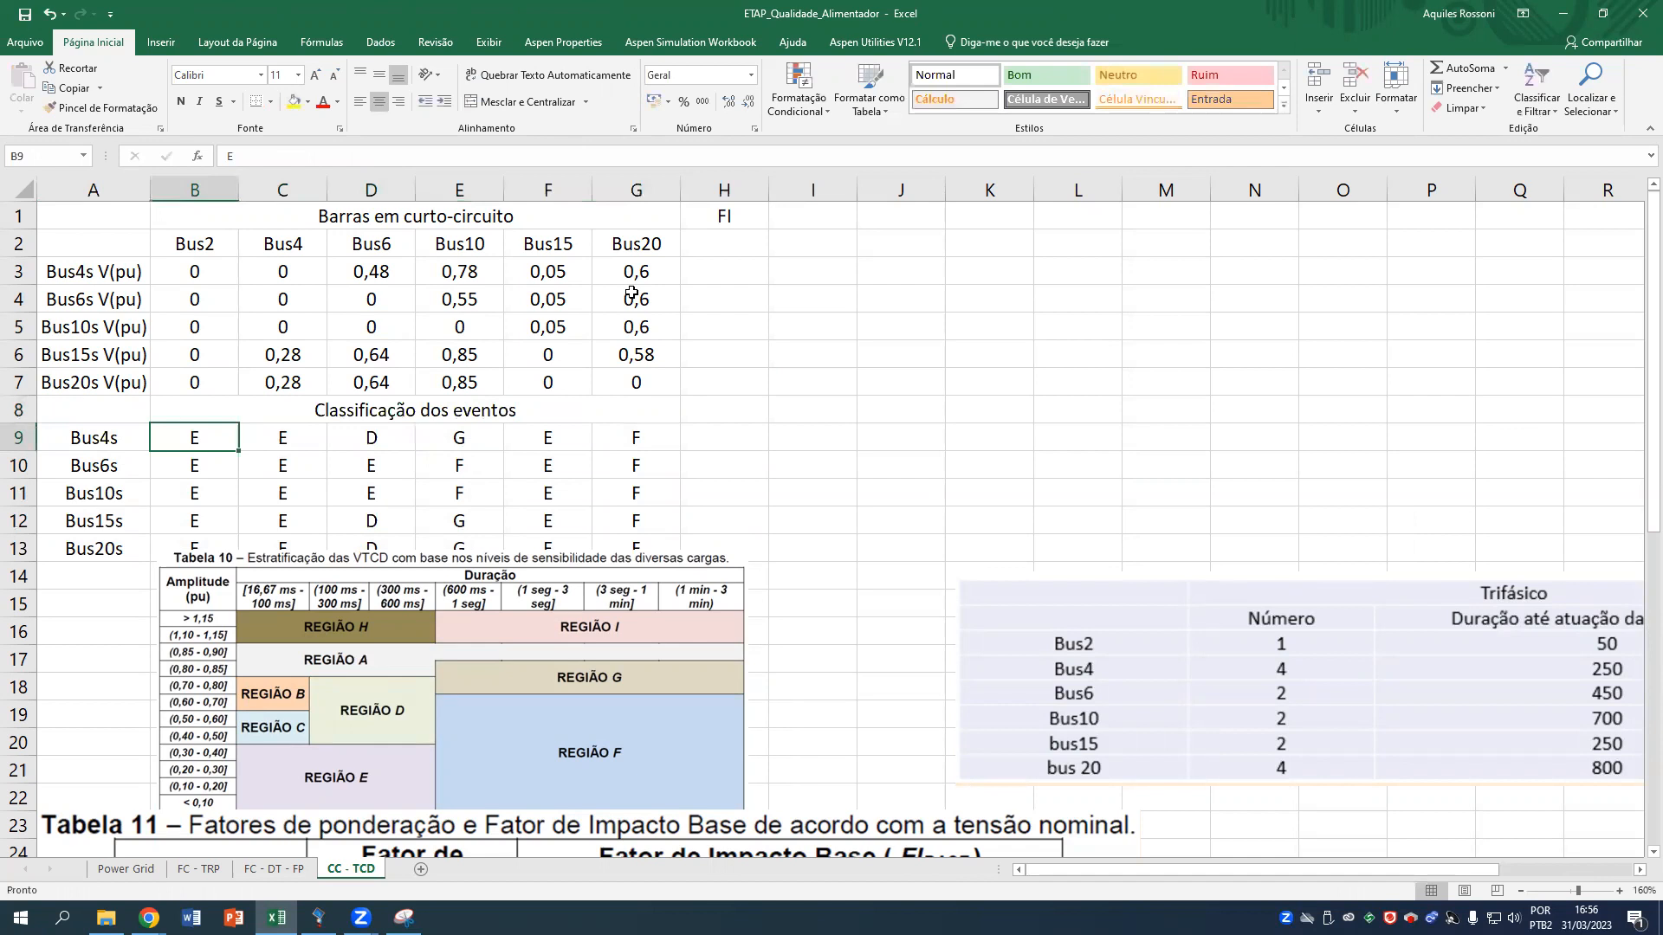
Copy the merged classification heading to H8 and change its text to "Ponderações".
{"action": "left_click", "coordinate": [616, 406]}
{"action": "key", "text": "ctrl+c"}
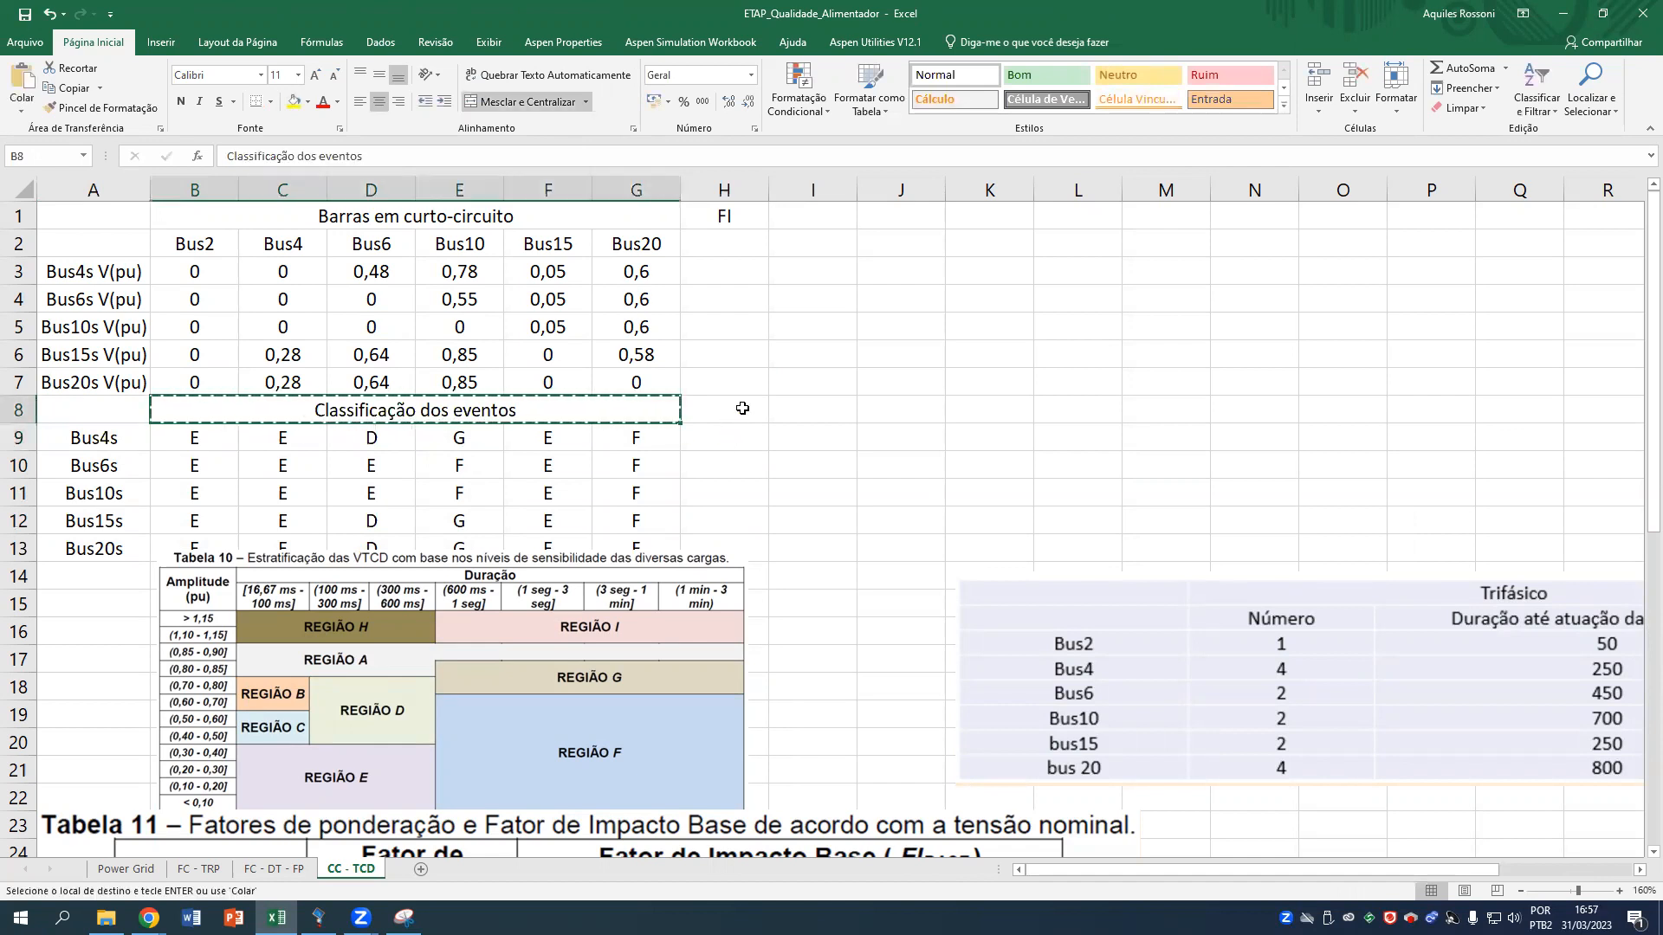
{"action": "left_click", "coordinate": [742, 411]}
{"action": "key", "text": "ctrl+v"}
{"action": "key", "text": "Escape"}
{"action": "double_click", "coordinate": [980, 408]}
{"action": "left_click_drag", "start_coordinate": [1046, 409], "coordinate": [847, 411]}
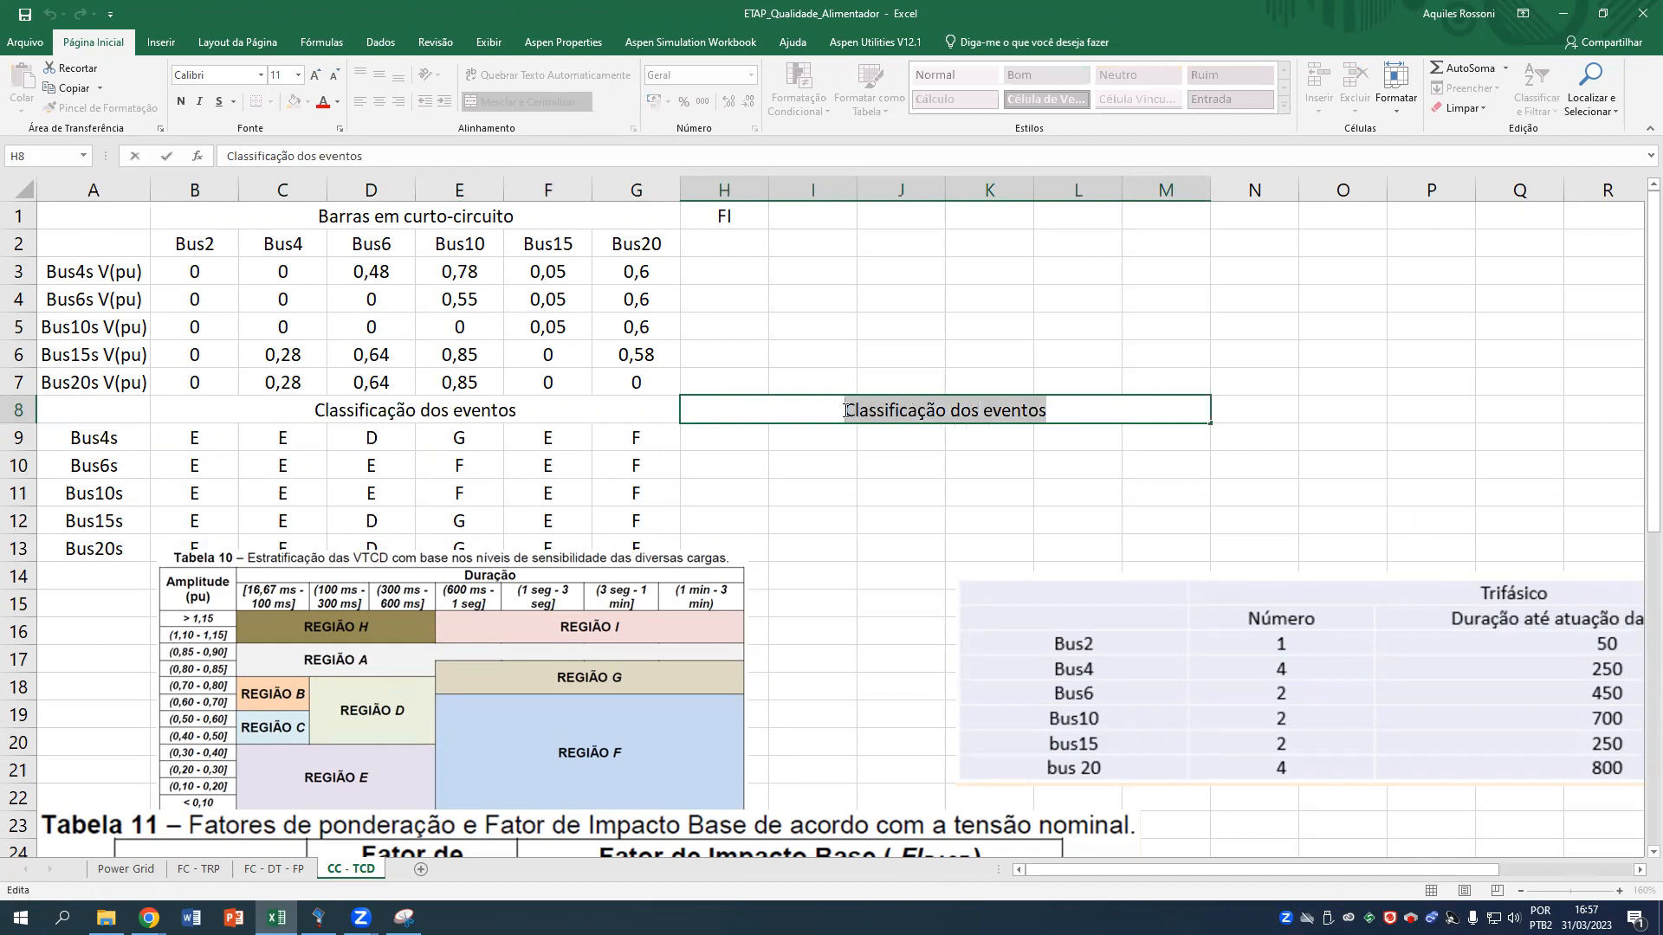
{"action": "type", "text": "Ponderações"}
{"action": "key", "text": "Return"}
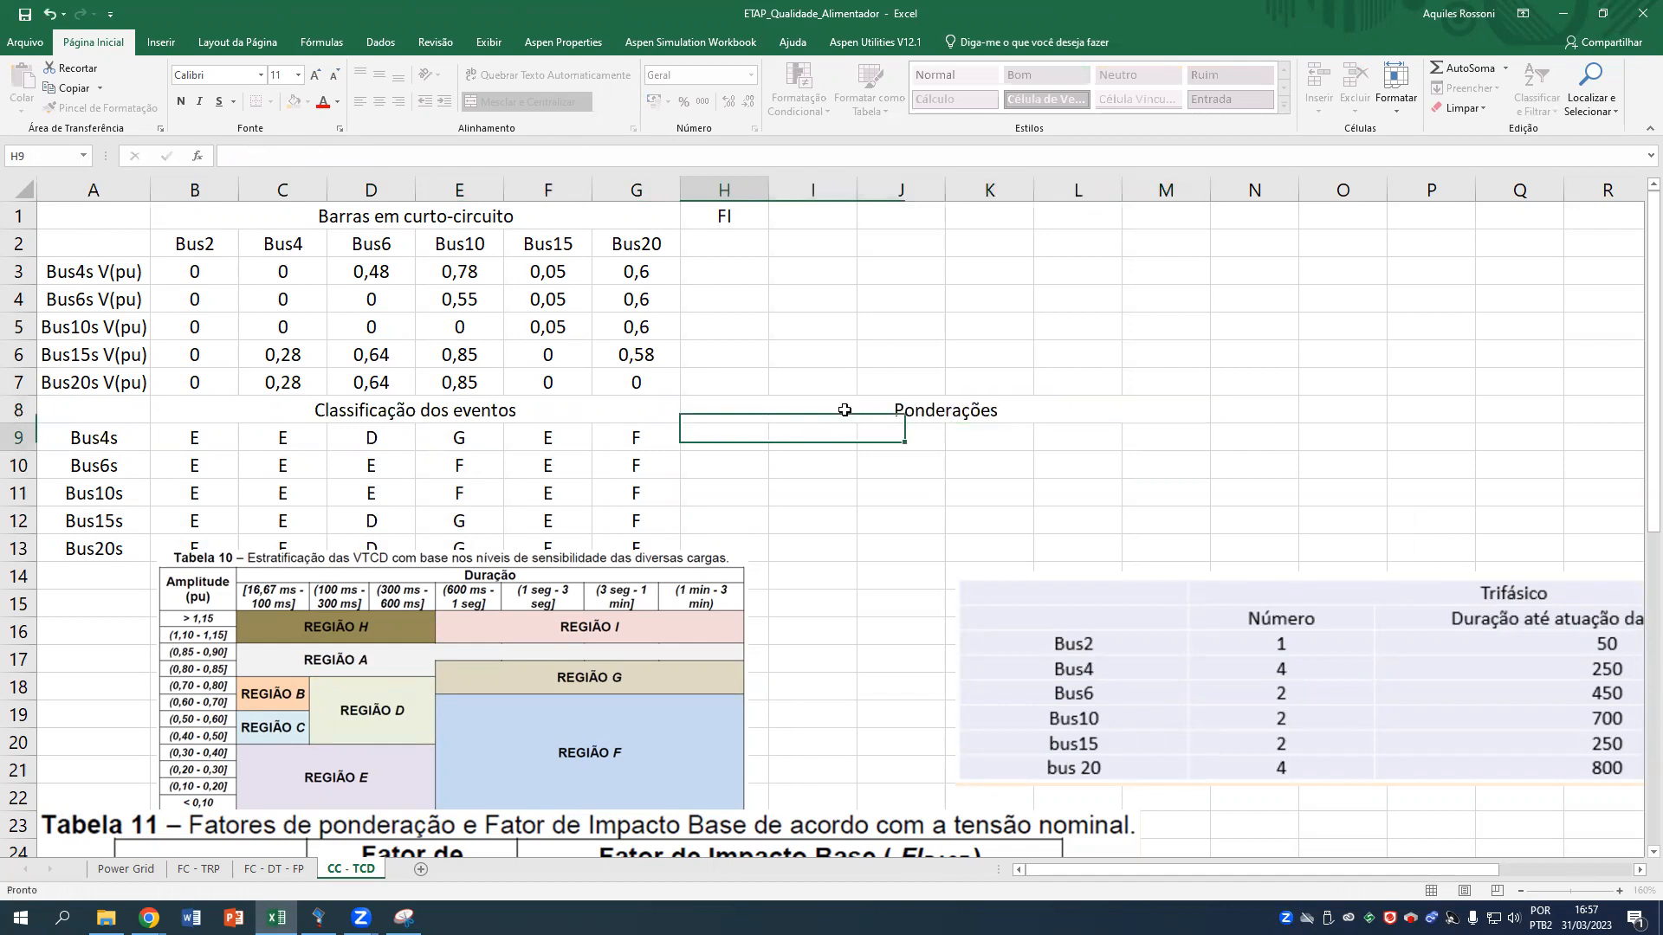
Rearrange the pictures: Tabela 10 beside the Ponderações area, Tabela 11 directly under the classification block, and the fault table below Tabela 10.
{"action": "left_click_drag", "start_coordinate": [530, 599], "coordinate": [1394, 399]}
{"action": "scroll", "coordinate": [451, 734], "scroll_direction": "down", "scroll_amount": 1}
{"action": "scroll", "coordinate": [452, 734], "scroll_direction": "down", "scroll_amount": 2}
{"action": "left_click_drag", "start_coordinate": [1126, 650], "coordinate": [631, 535]}
{"action": "left_click_drag", "start_coordinate": [601, 599], "coordinate": [584, 458]}
{"action": "scroll", "coordinate": [671, 463], "scroll_direction": "up", "scroll_amount": 2}
{"action": "left_click_drag", "start_coordinate": [1072, 425], "coordinate": [1315, 431]}
{"action": "left_click_drag", "start_coordinate": [1077, 662], "coordinate": [1206, 703]}
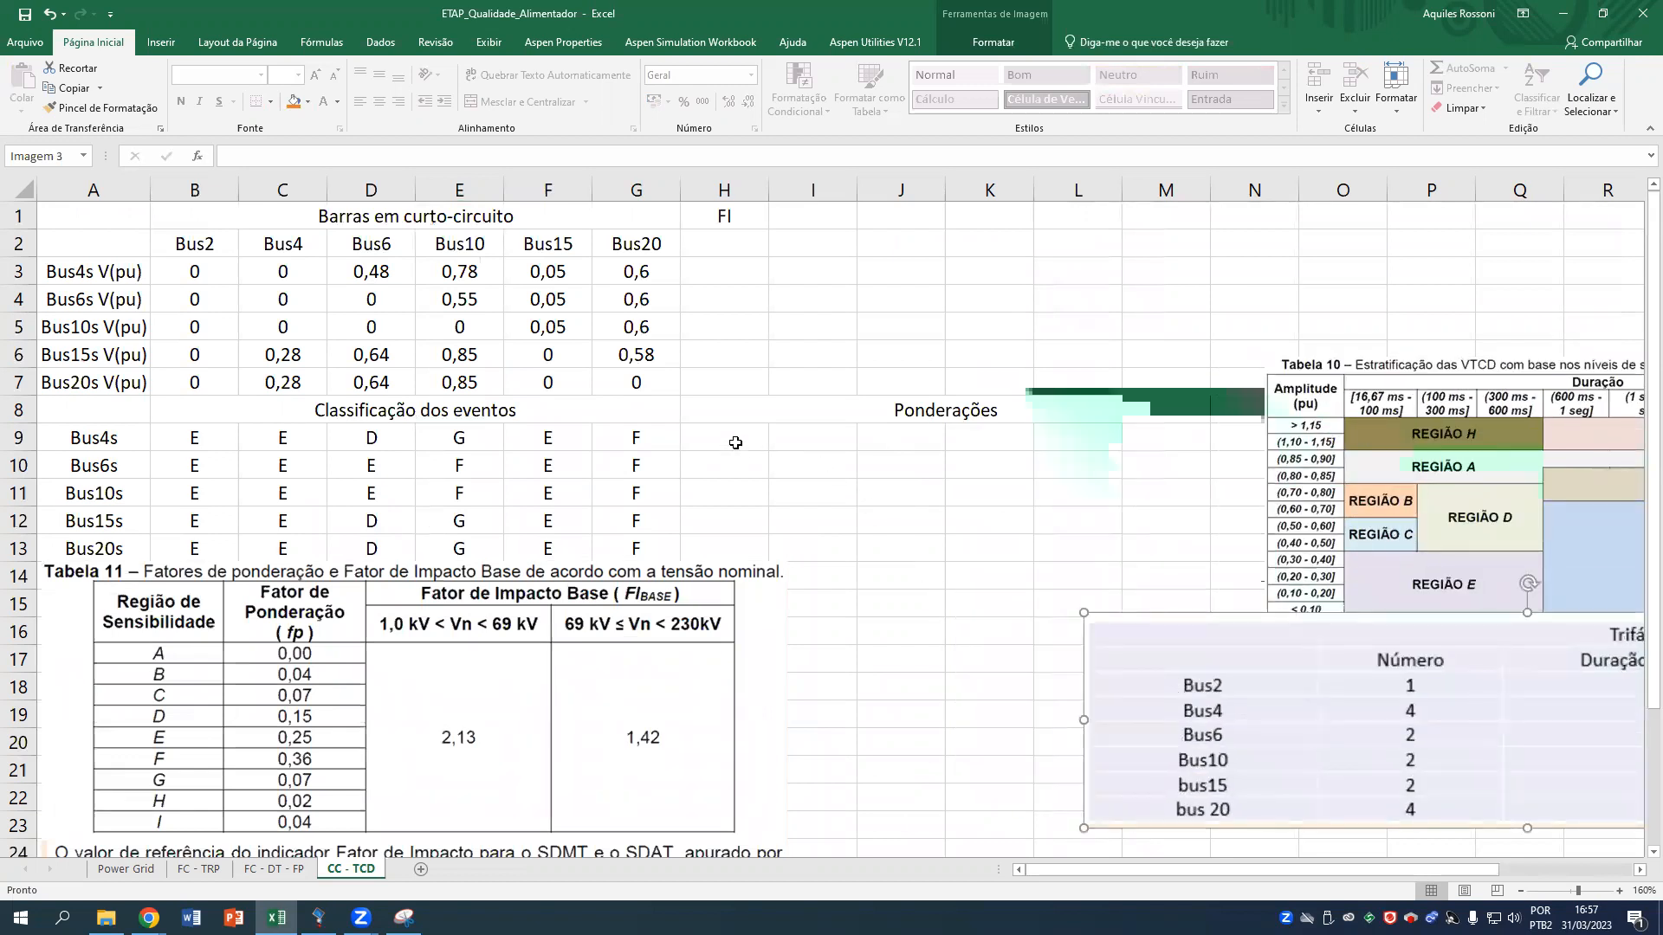
Enter the region E weighting factor 0,25 in H9 and H10 and fill it through H13.
{"action": "left_click", "coordinate": [732, 442]}
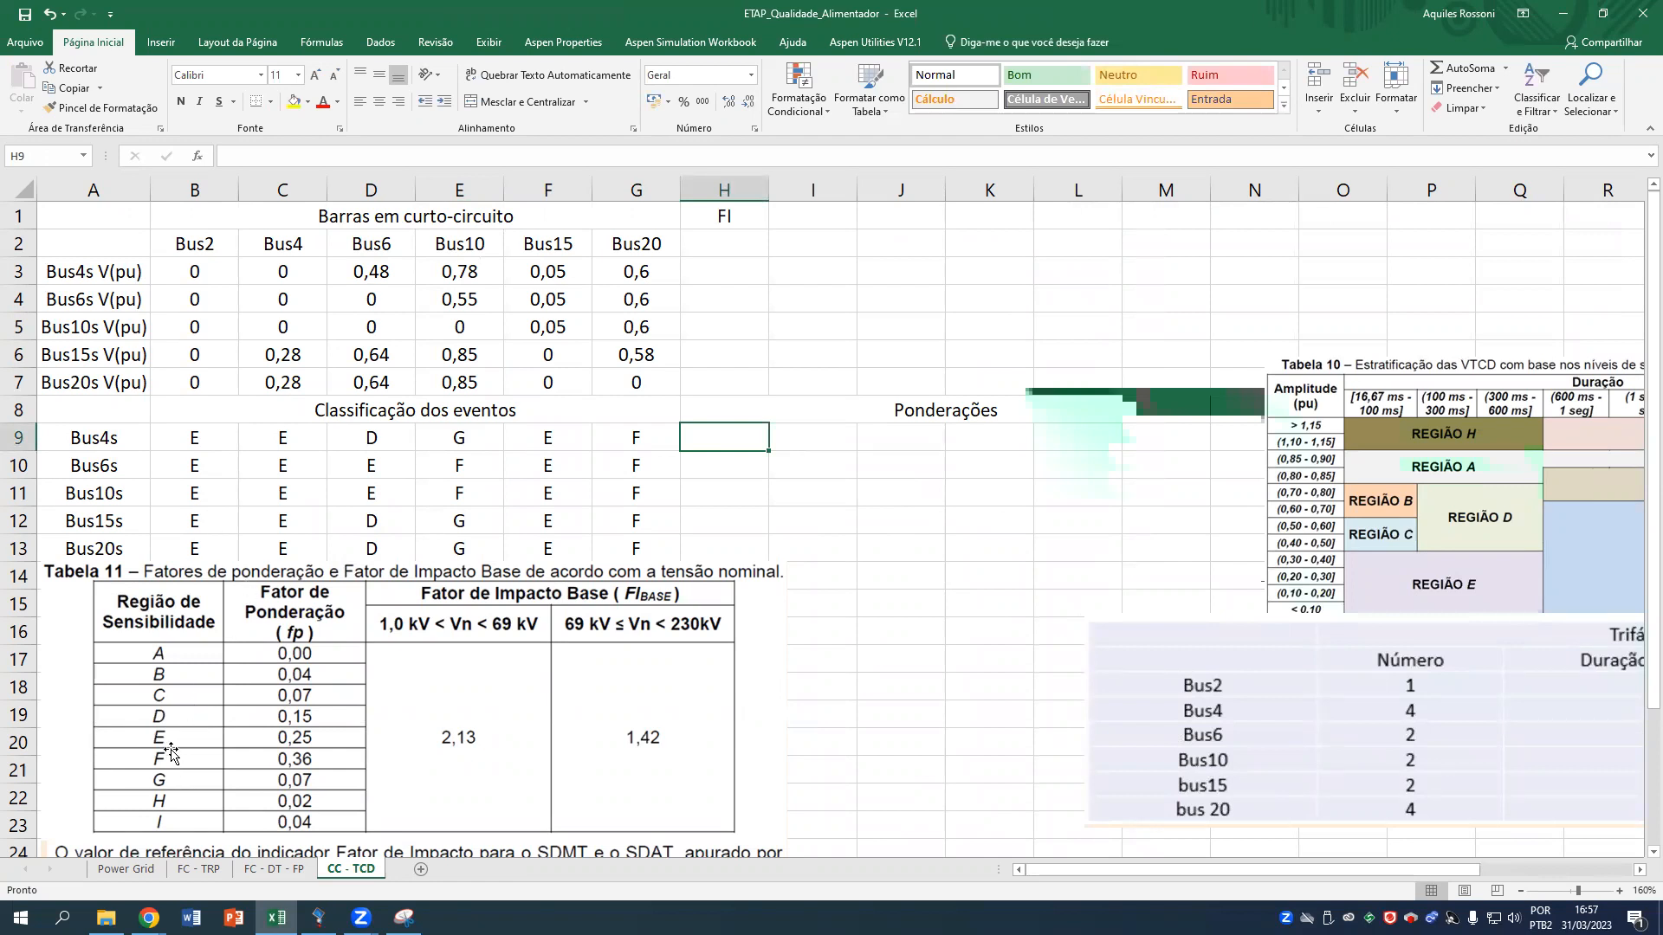
{"action": "type", "text": "0,2"}
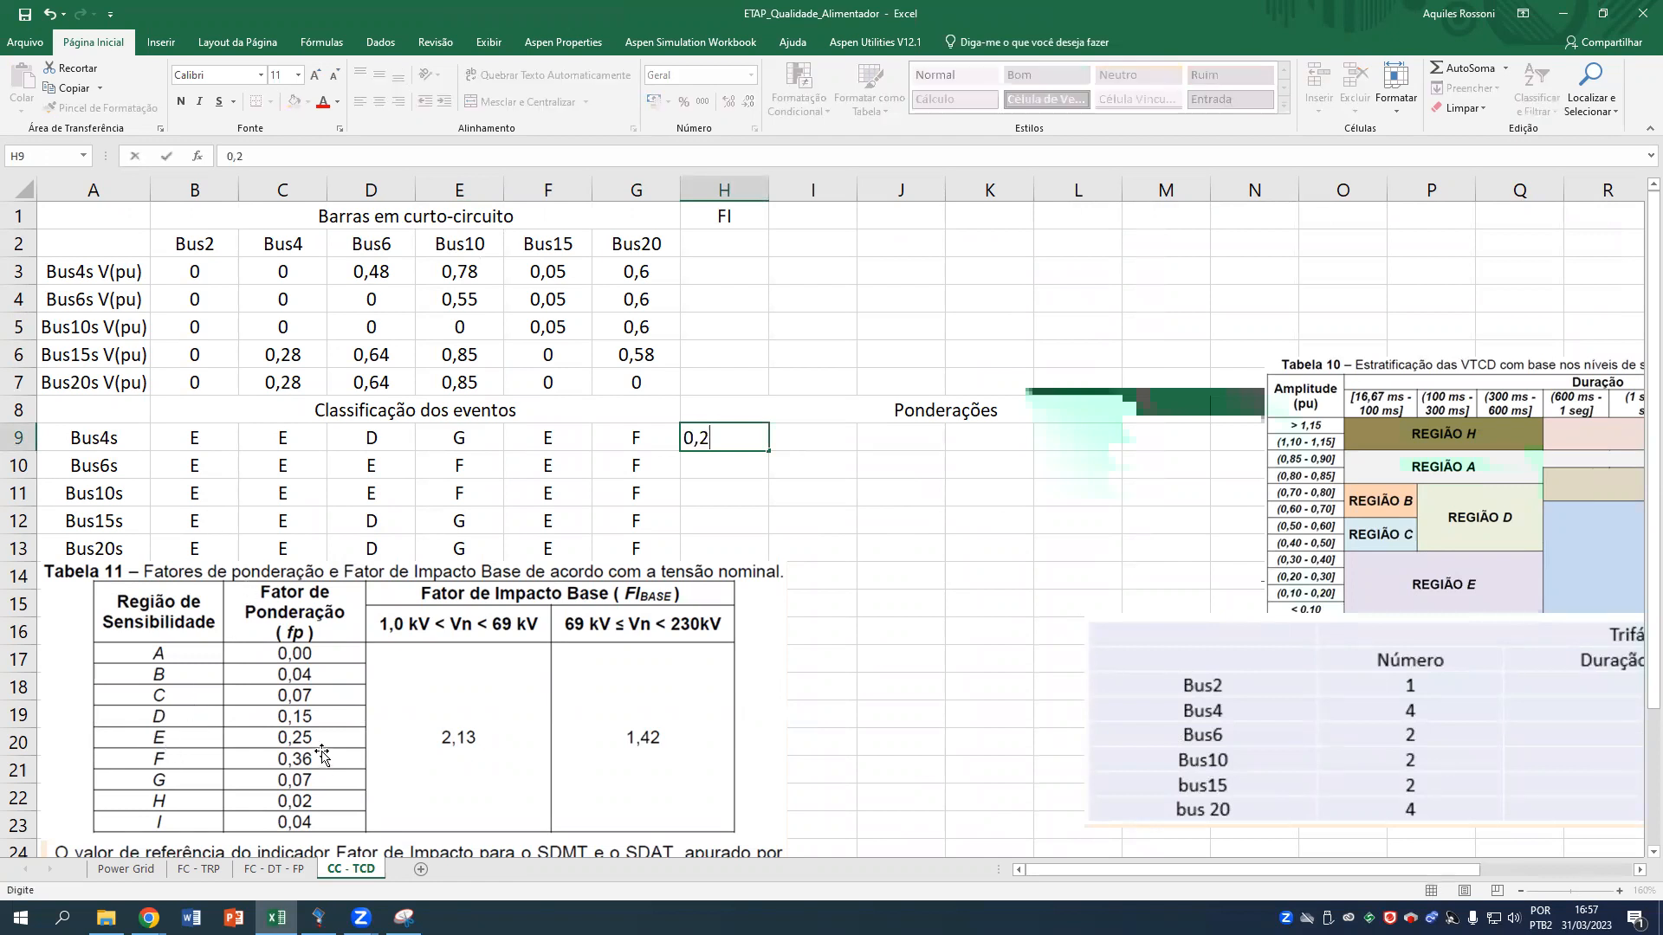
{"action": "type", "text": "5"}
{"action": "key", "text": "Return"}
{"action": "type", "text": "0,25"}
{"action": "key", "text": "Return"}
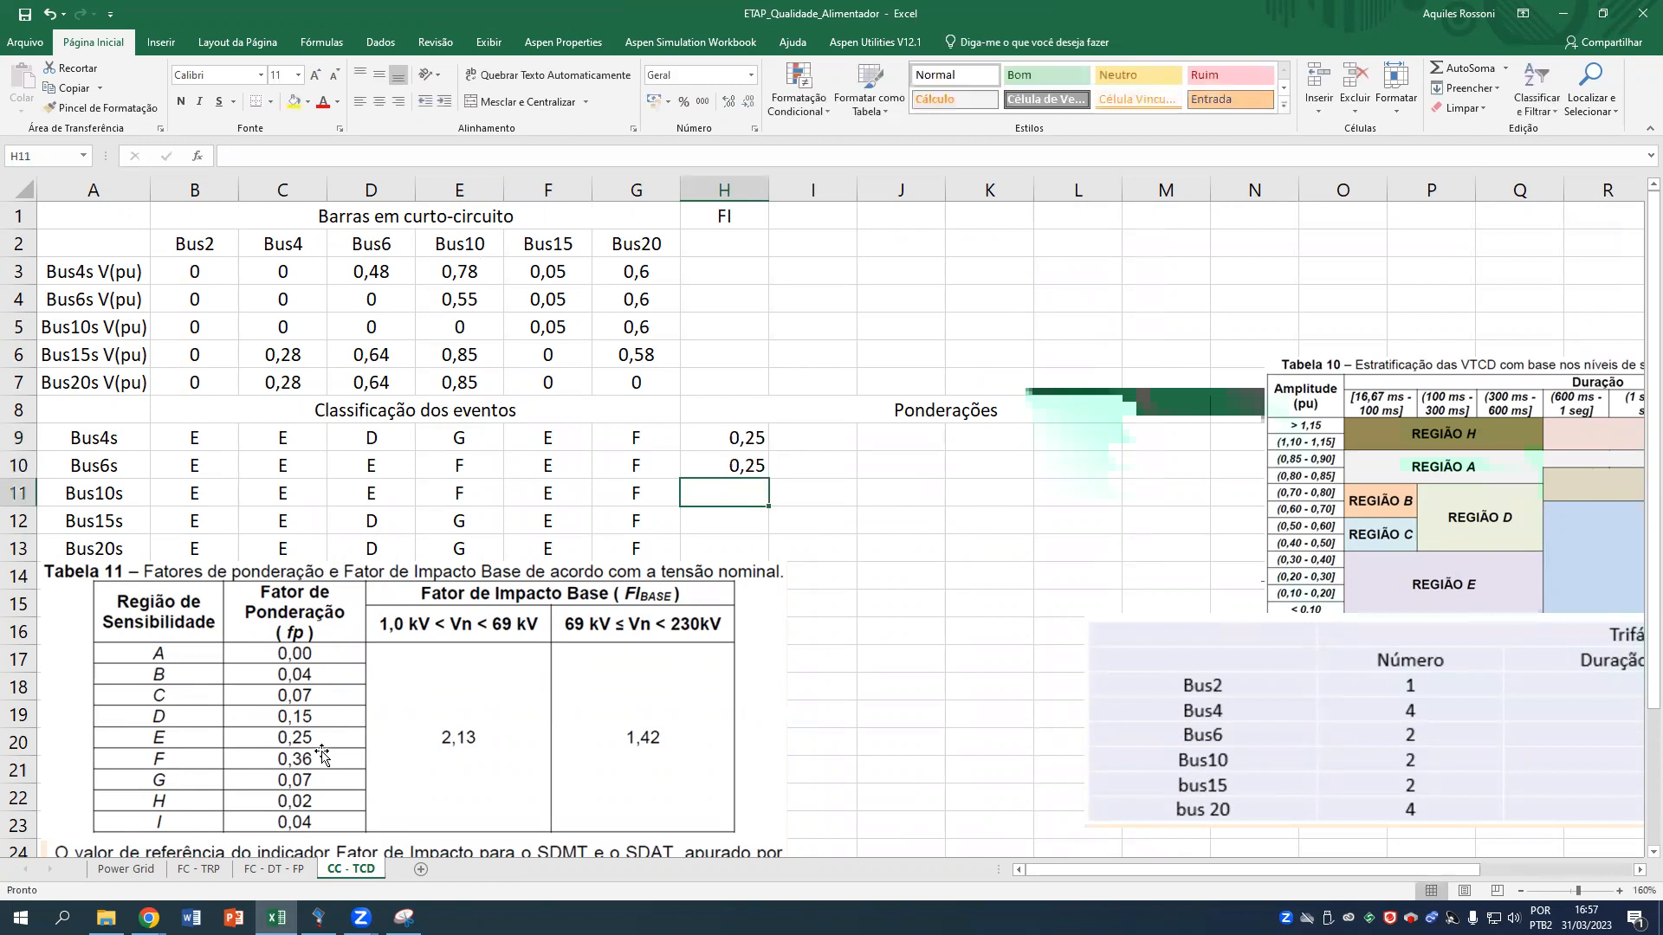
{"action": "left_click", "coordinate": [720, 458]}
{"action": "left_click", "coordinate": [756, 435]}
{"action": "left_click_drag", "start_coordinate": [756, 435], "coordinate": [765, 558]}
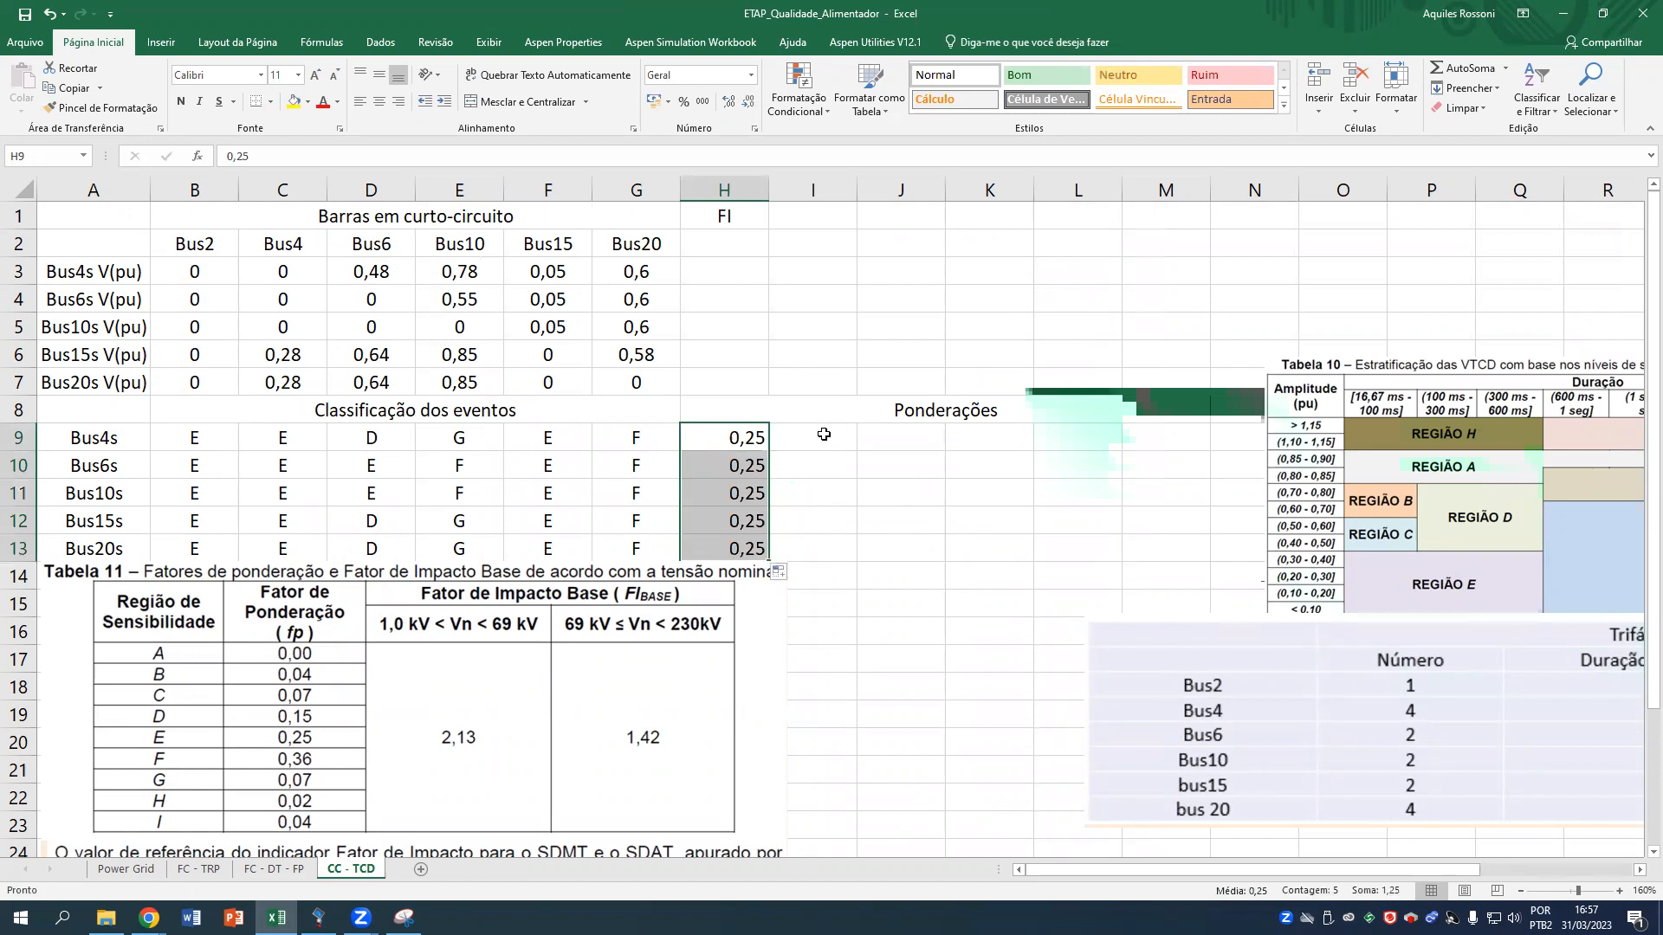
Copy the 0,25 weights from H9:H13 to I9:I13.
{"action": "left_click", "coordinate": [759, 439]}
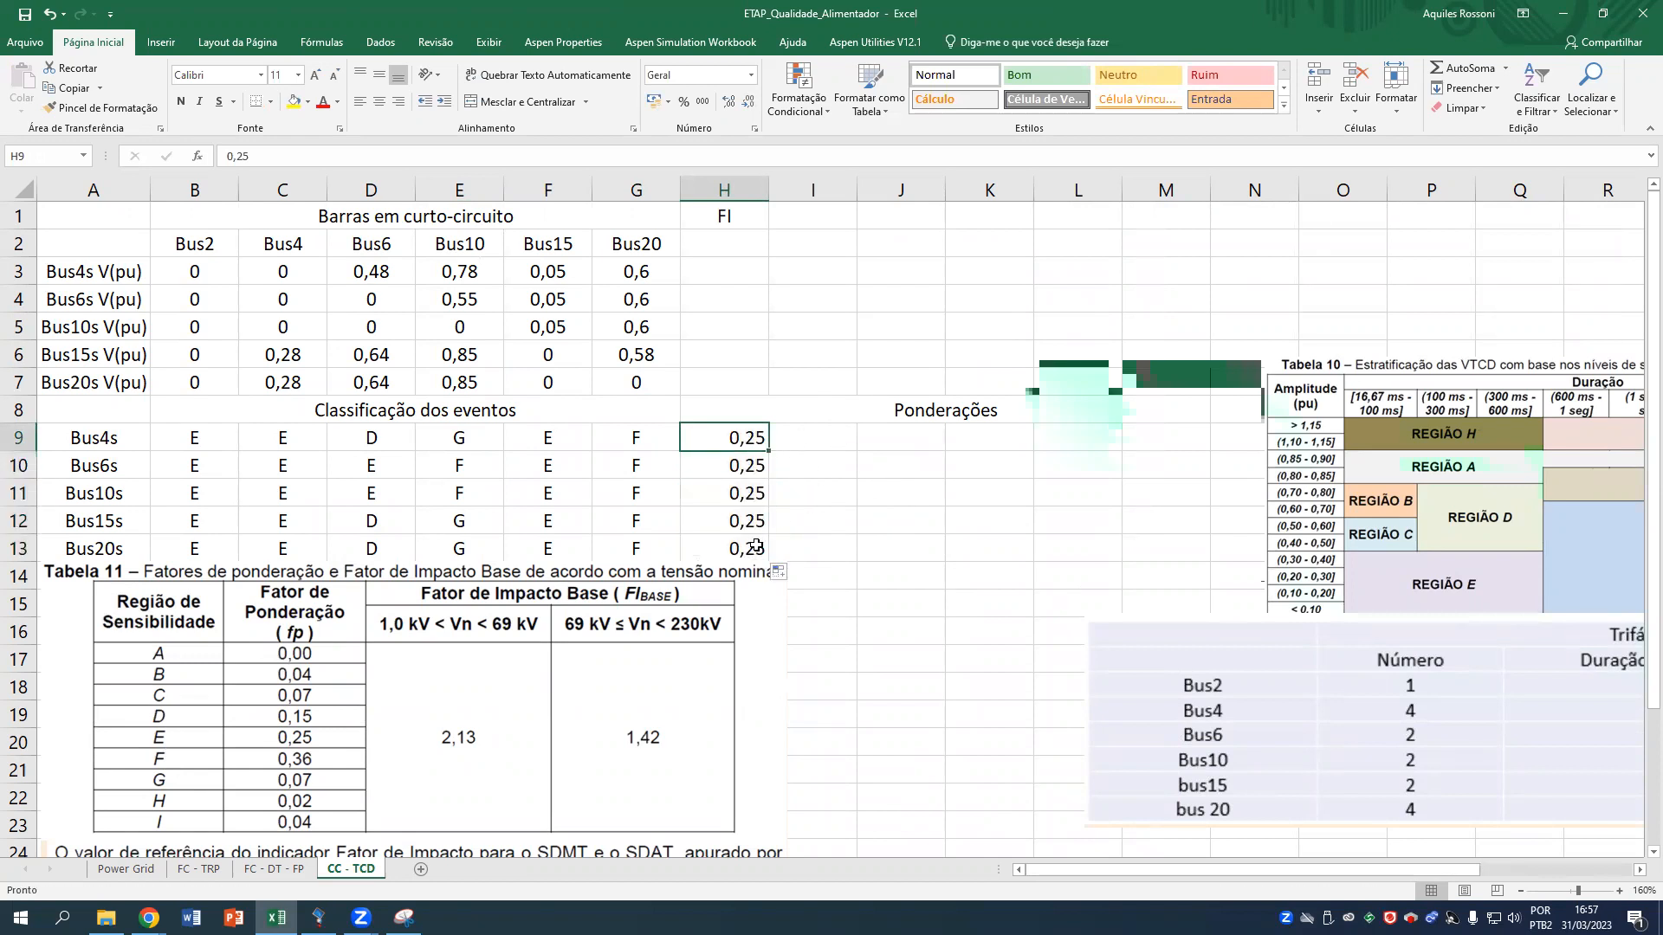
{"action": "left_click", "coordinate": [756, 545], "text": "shift"}
{"action": "key", "text": "ctrl+c"}
{"action": "left_click", "coordinate": [829, 442]}
{"action": "key", "text": "ctrl+v"}
Paste the 0,25 weights into J9:J13 and clear J9 and J12:J13, keeping only the region E rows.
{"action": "left_click", "coordinate": [904, 439]}
{"action": "key", "text": "ctrl+v"}
{"action": "left_click", "coordinate": [906, 493]}
{"action": "left_click_drag", "start_coordinate": [906, 520], "coordinate": [910, 546]}
{"action": "key", "text": "Delete"}
{"action": "left_click", "coordinate": [913, 439]}
{"action": "key", "text": "Delete"}
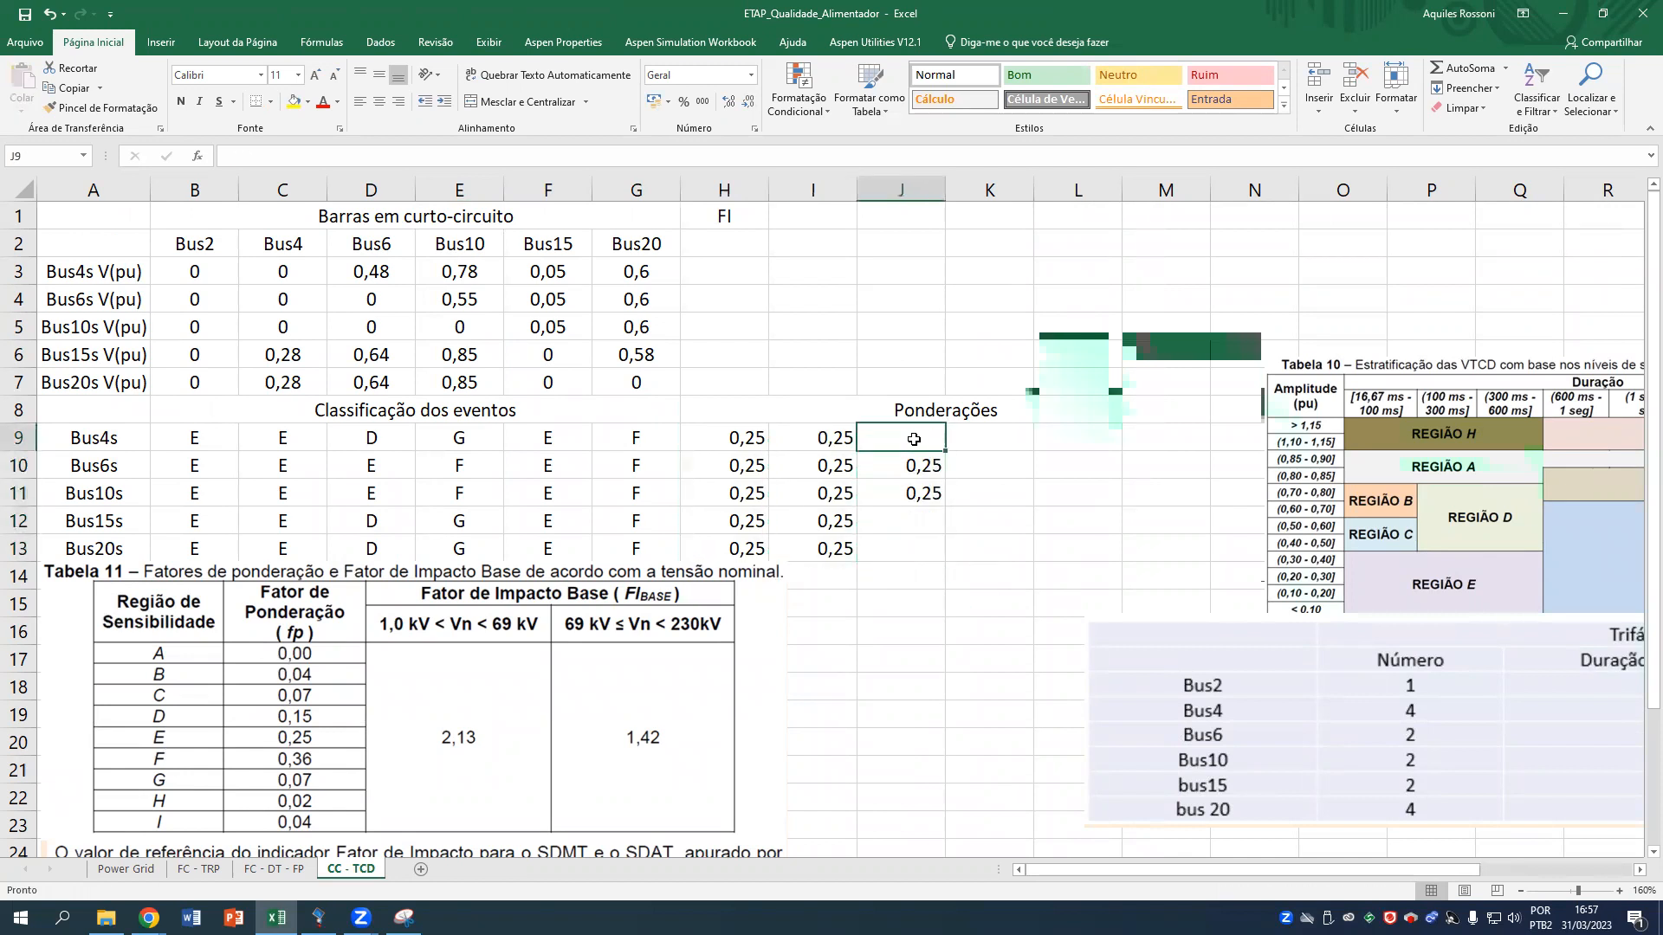
Copy the 0,25 weights from I9:I13 to L9:L13.
{"action": "left_click_drag", "start_coordinate": [907, 468], "coordinate": [909, 493]}
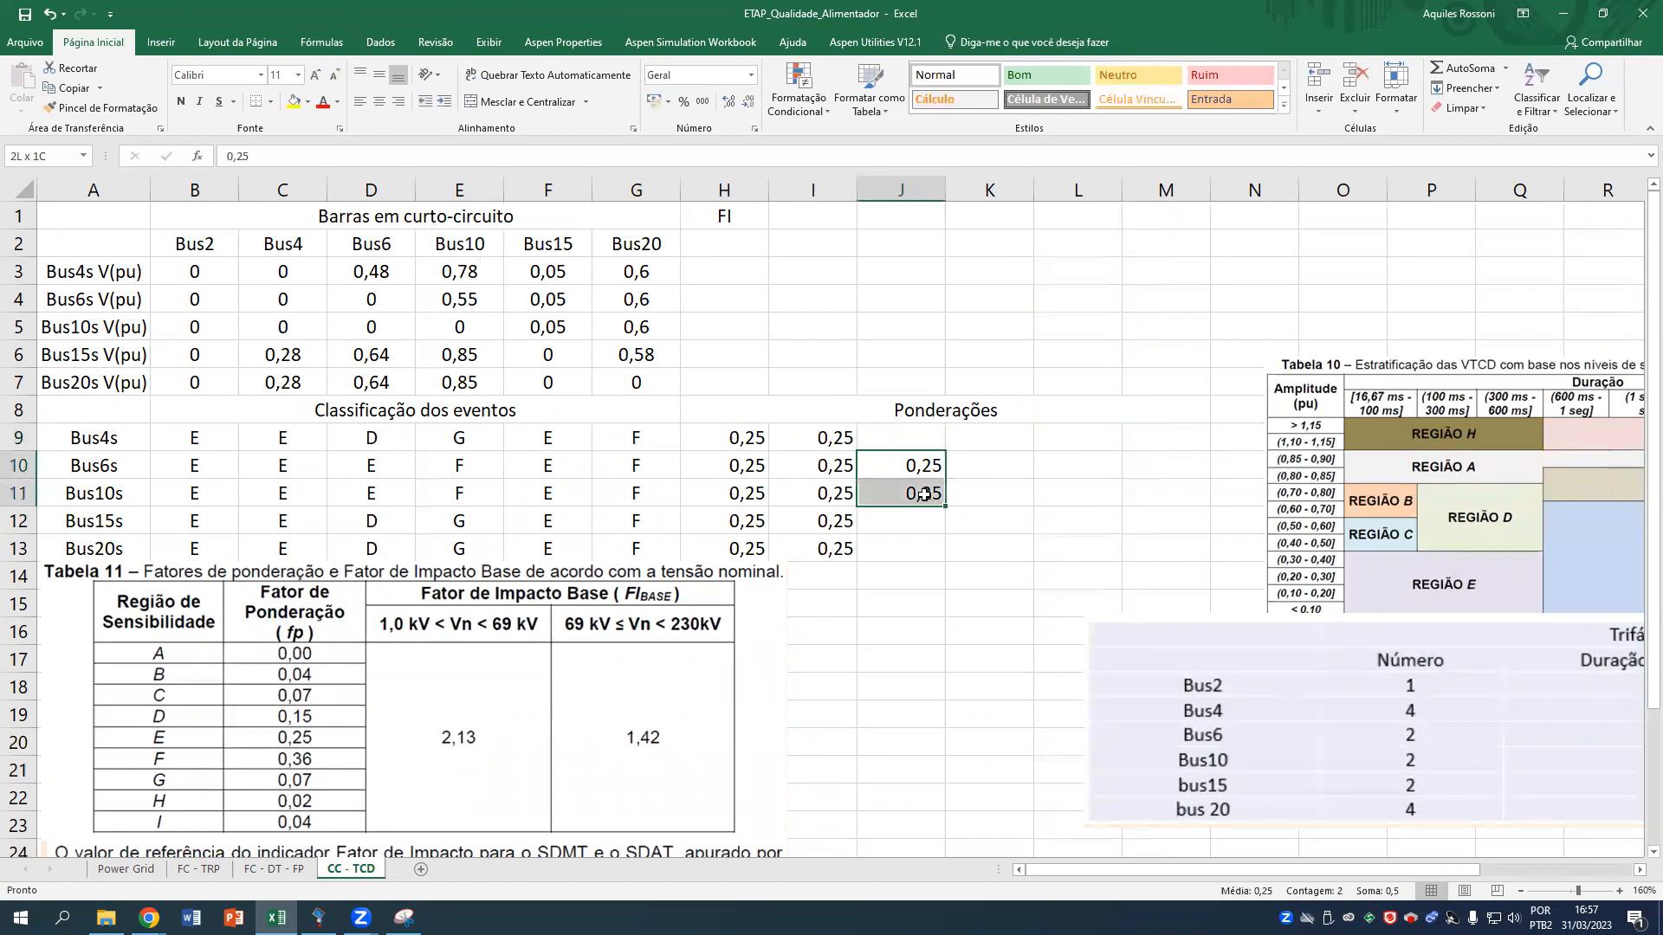
{"action": "key", "text": "ctrl+c"}
{"action": "left_click_drag", "start_coordinate": [822, 439], "coordinate": [827, 548]}
{"action": "key", "text": "ctrl+c"}
{"action": "left_click", "coordinate": [1060, 437]}
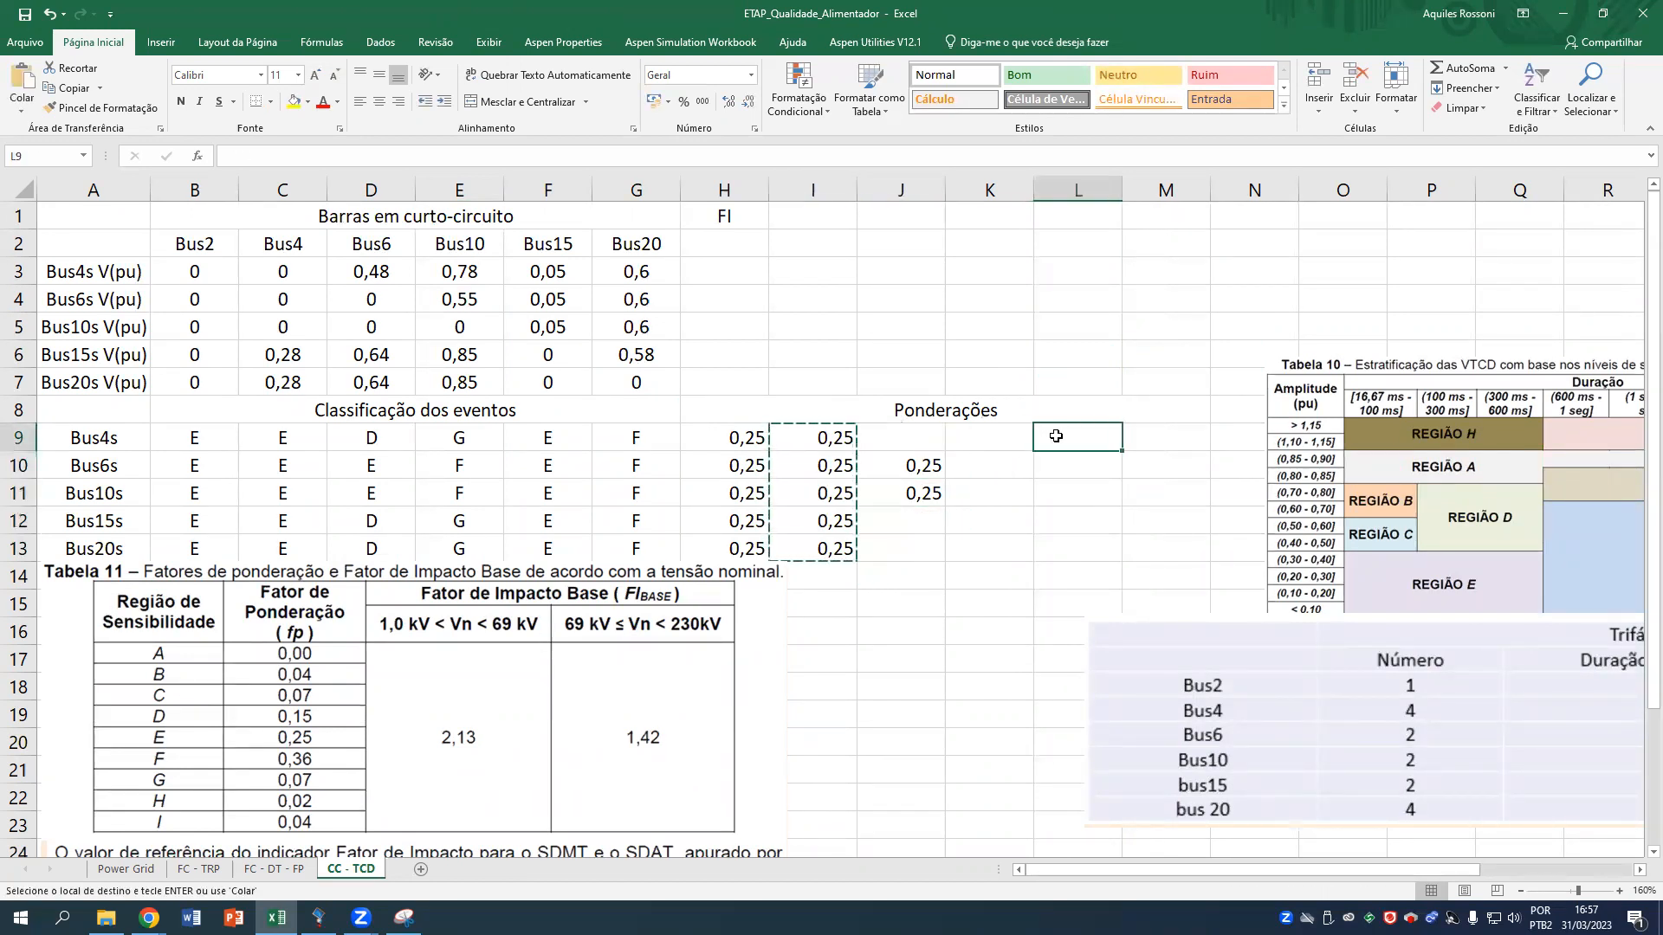
{"action": "key", "text": "ctrl+v"}
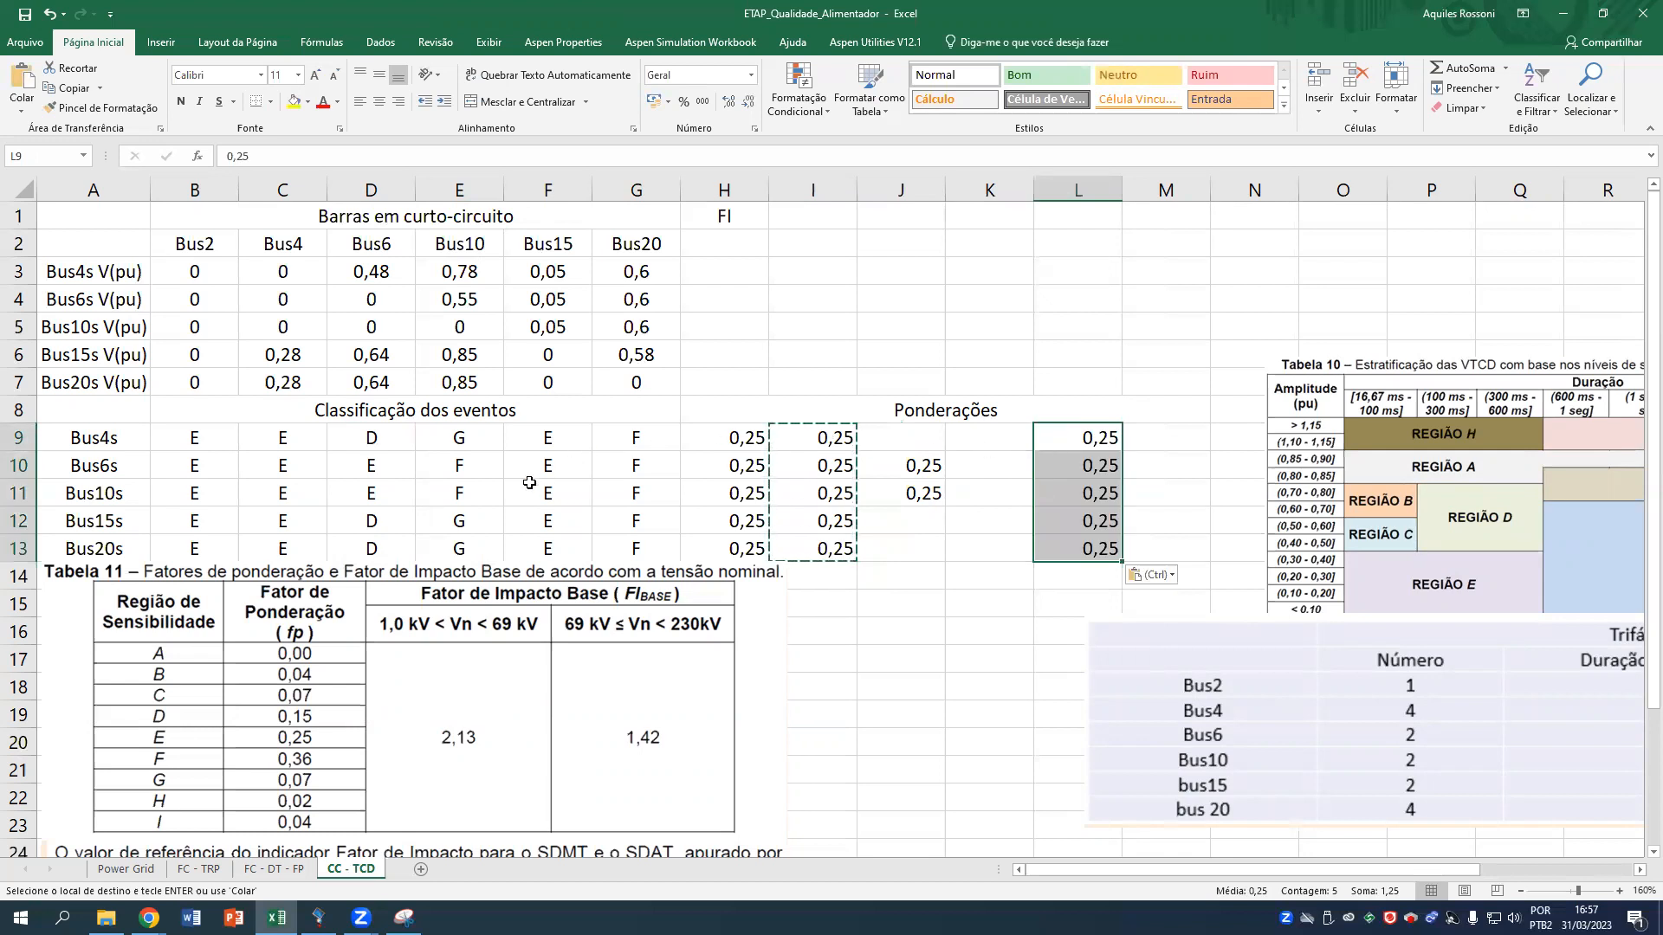
{"action": "left_click", "coordinate": [530, 485]}
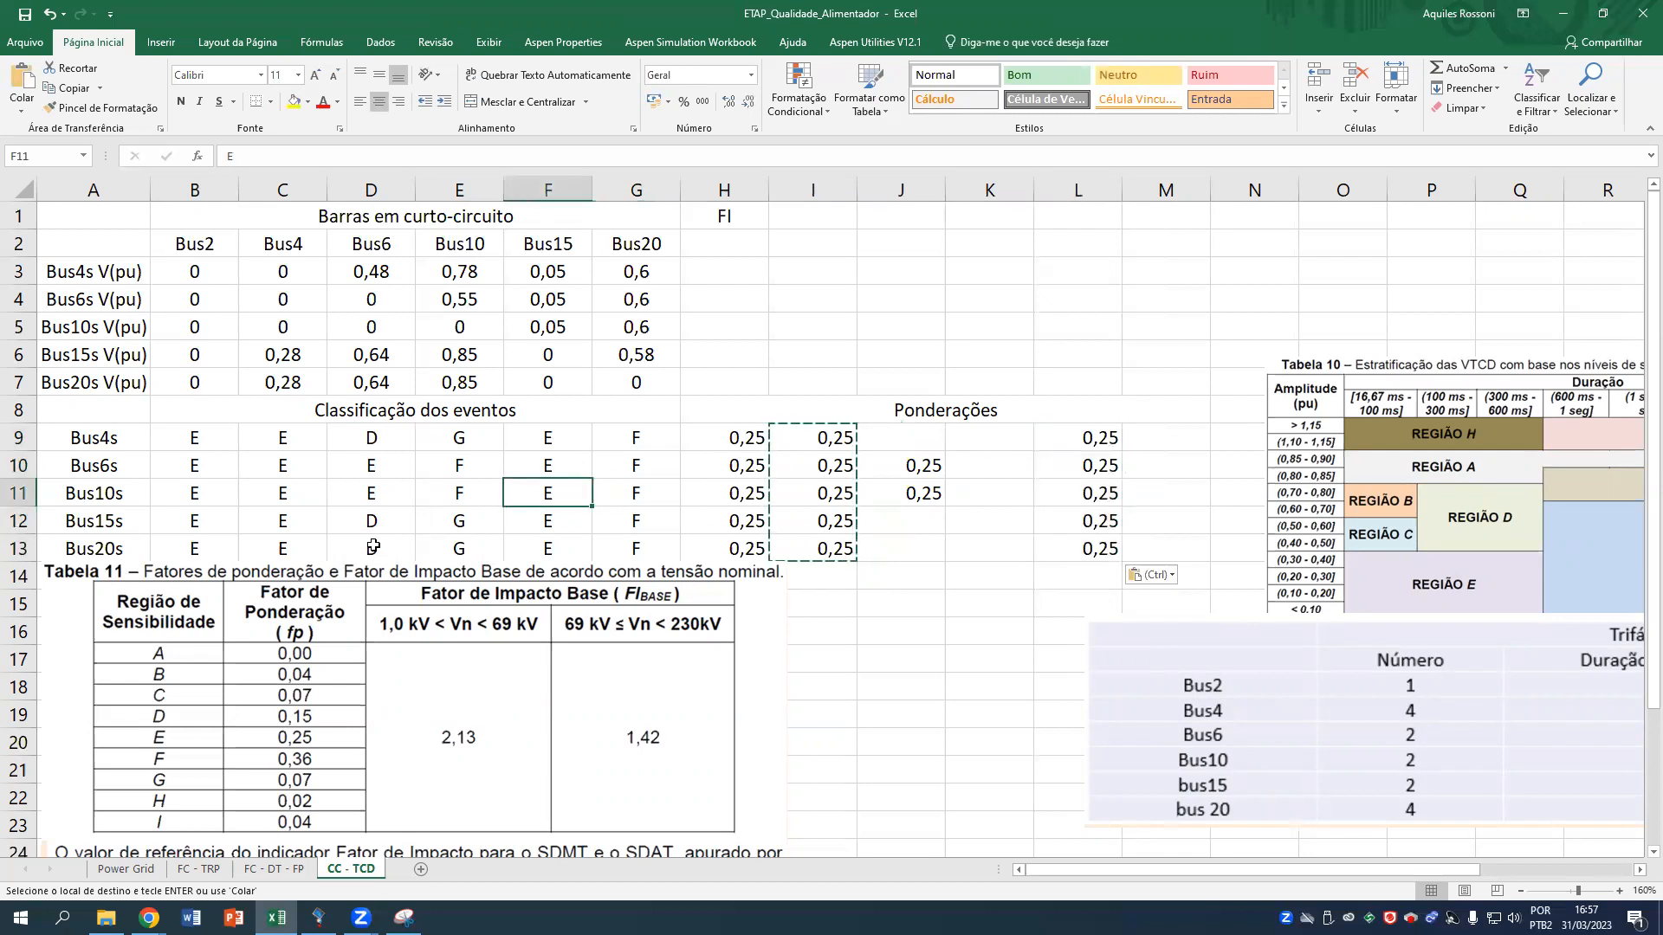
Enter the region D weighting factor 0,15 in cells J9, J12 and J13.
{"action": "left_click", "coordinate": [881, 449]}
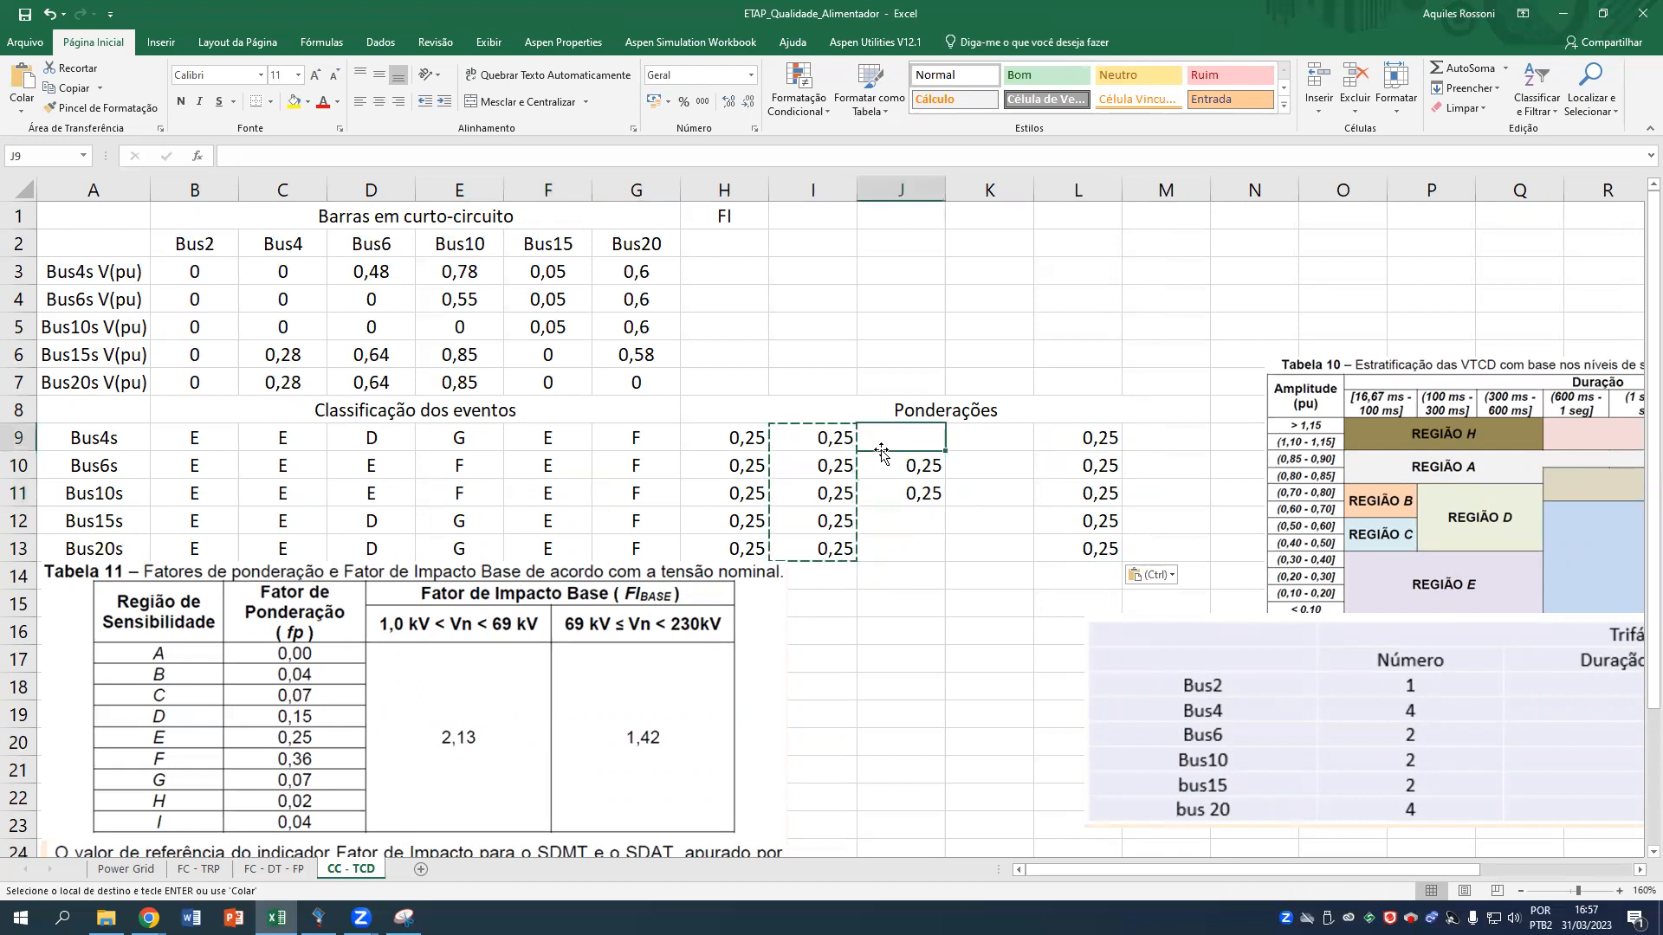
{"action": "type", "text": "0,"}
{"action": "key", "text": "Return"}
{"action": "key", "text": "Return"}
{"action": "key", "text": "Return"}
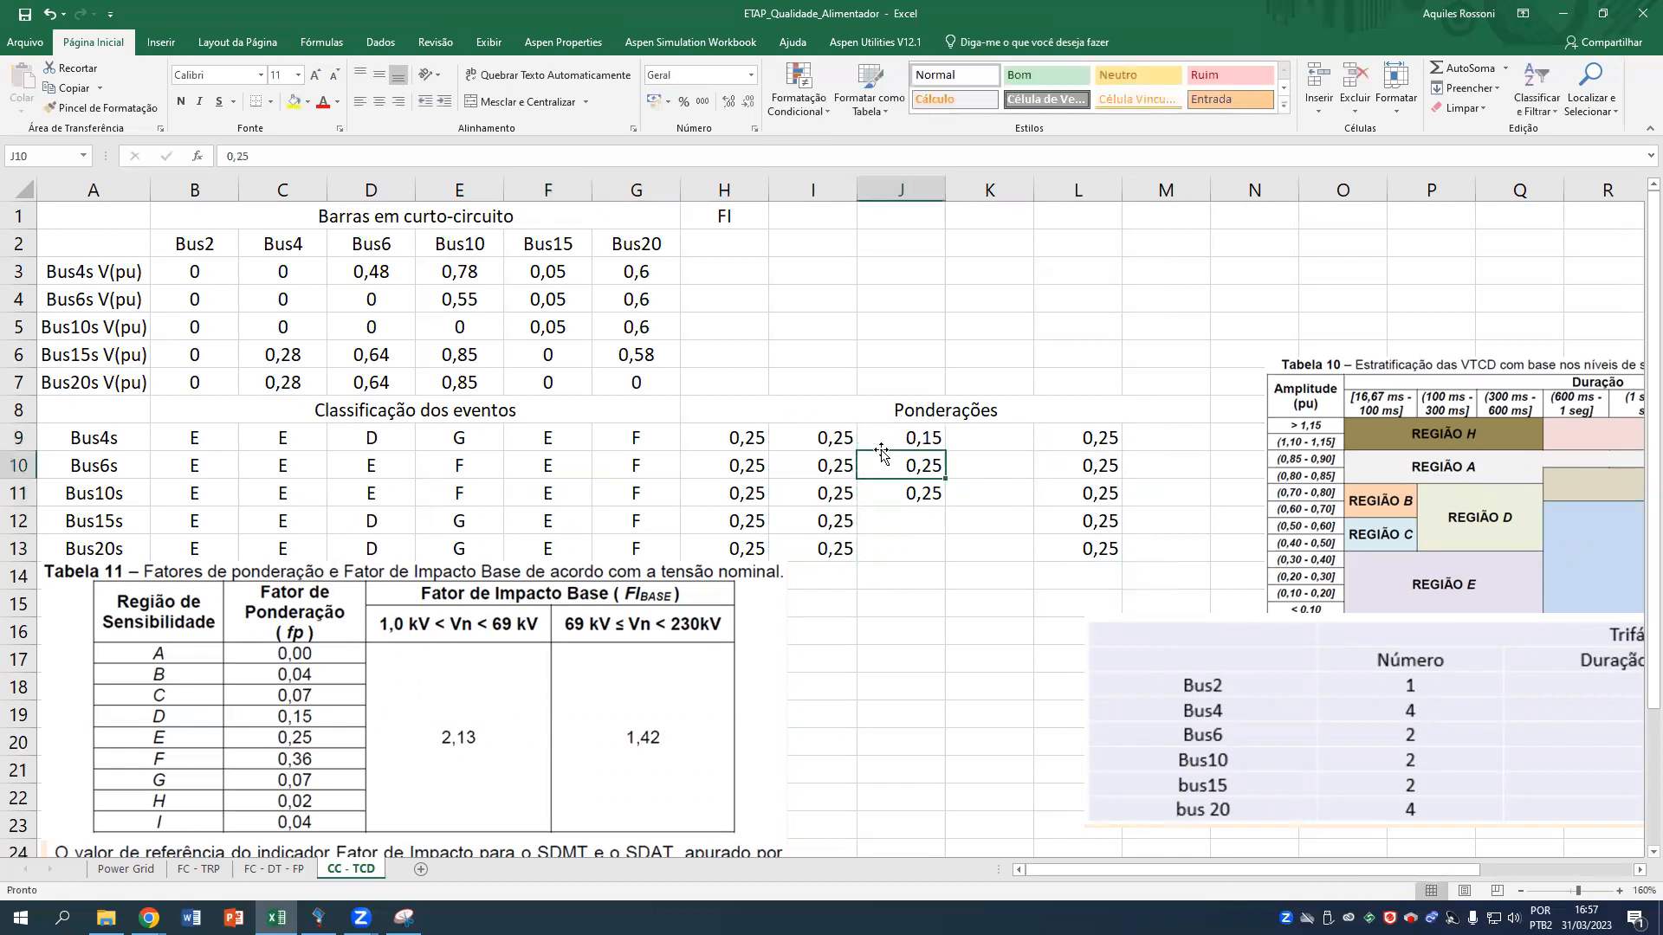
{"action": "type", "text": "0,15"}
{"action": "key", "text": "Return"}
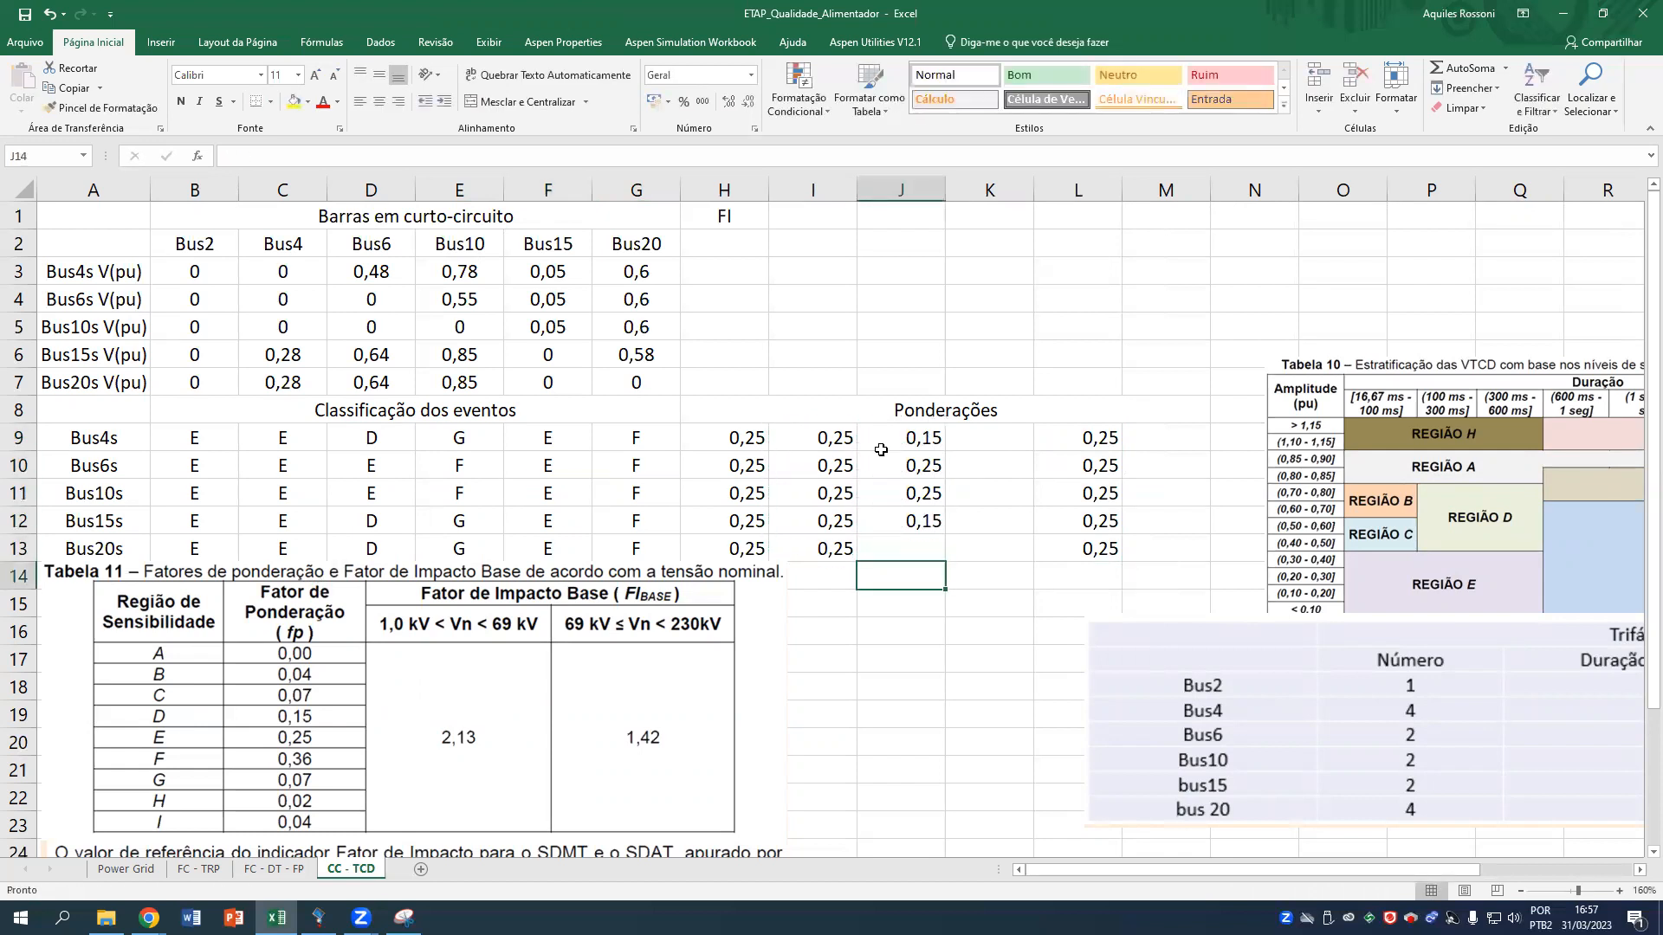
{"action": "type", "text": "0,15"}
{"action": "key", "text": "Return"}
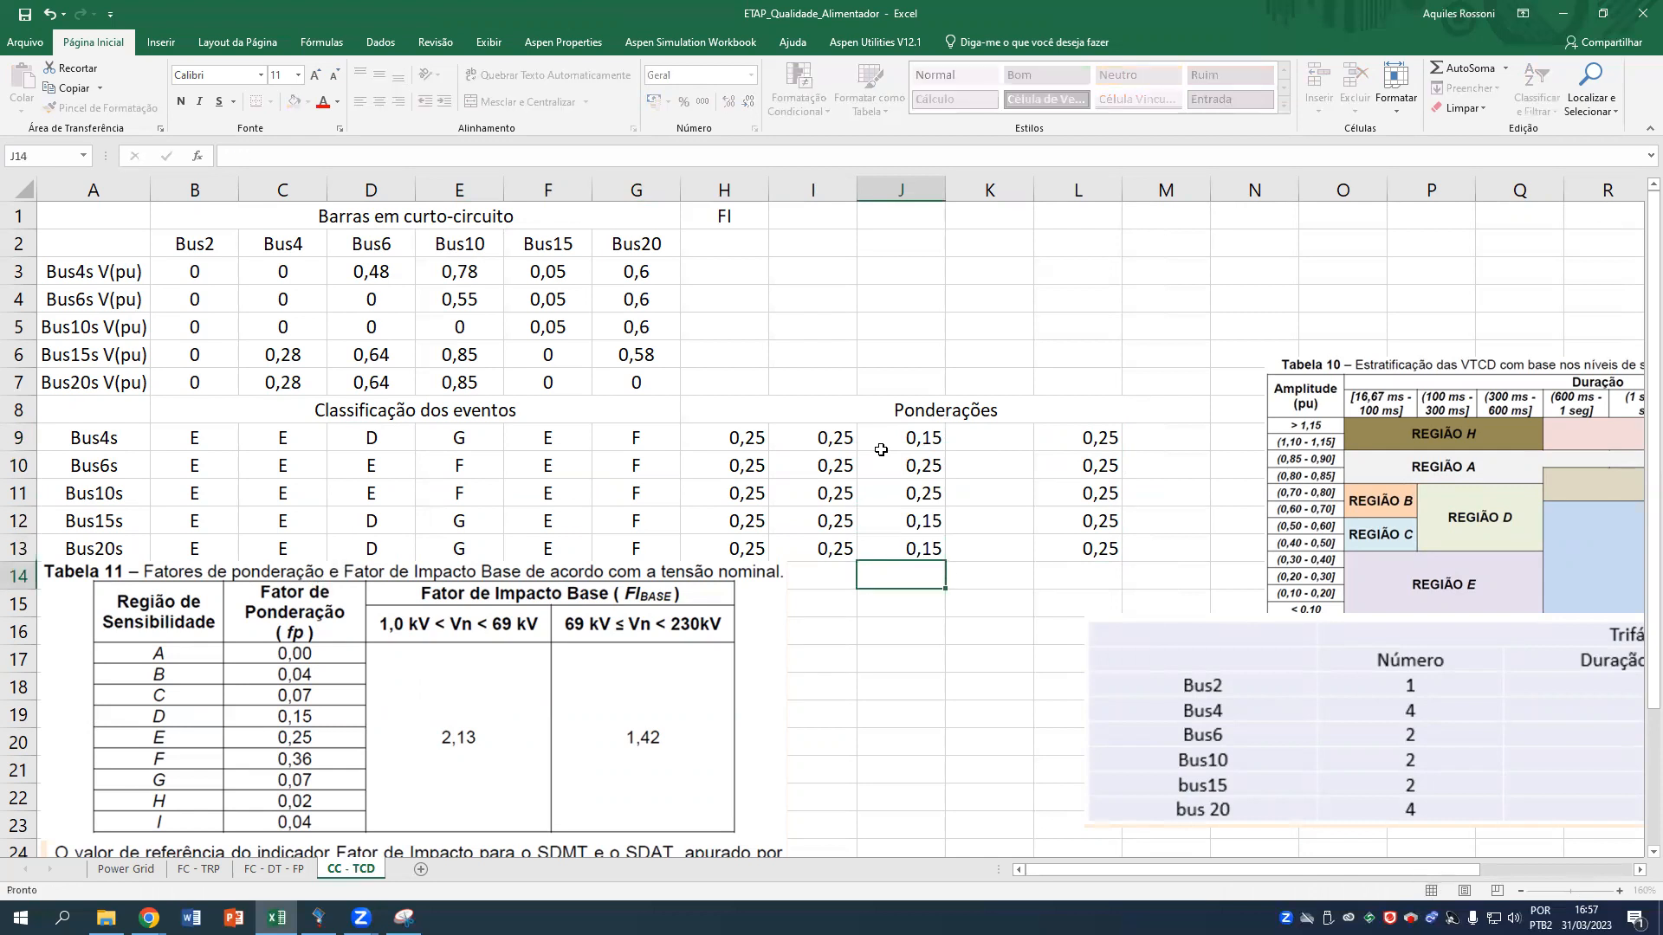
Enter the region G weighting factor 0,07 in K9.
{"action": "key", "text": "Right"}
{"action": "key", "text": "Up"}
{"action": "key", "text": "Up"}
{"action": "key", "text": "Up"}
{"action": "key", "text": "Up"}
{"action": "key", "text": "Up"}
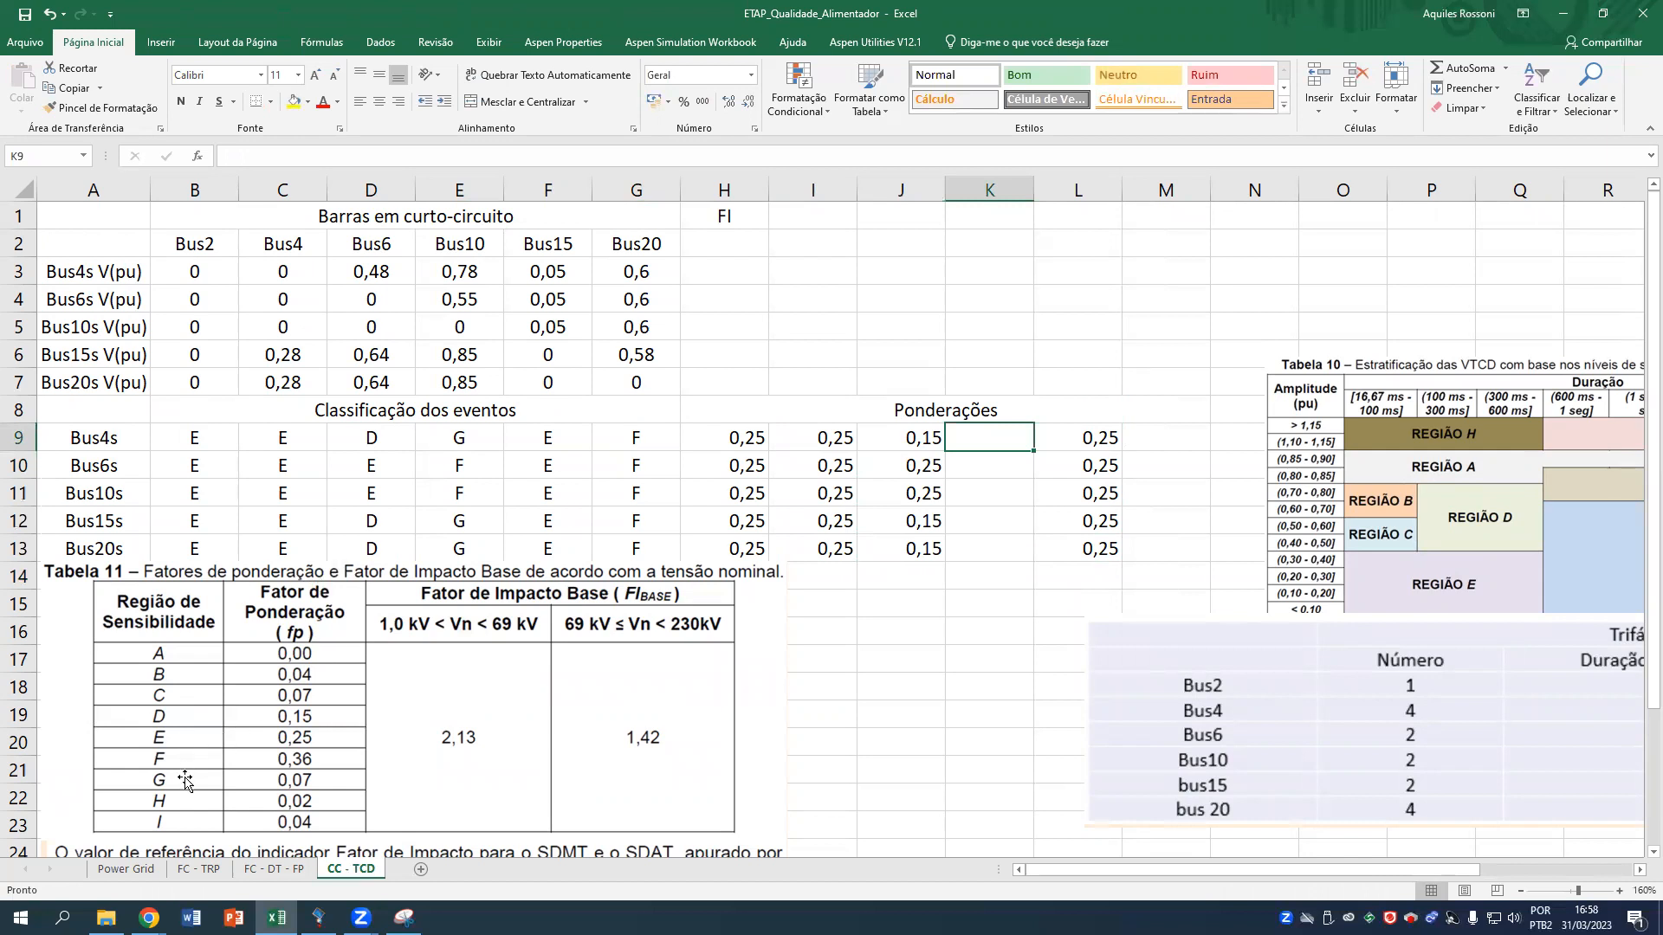
{"action": "type", "text": "0,07"}
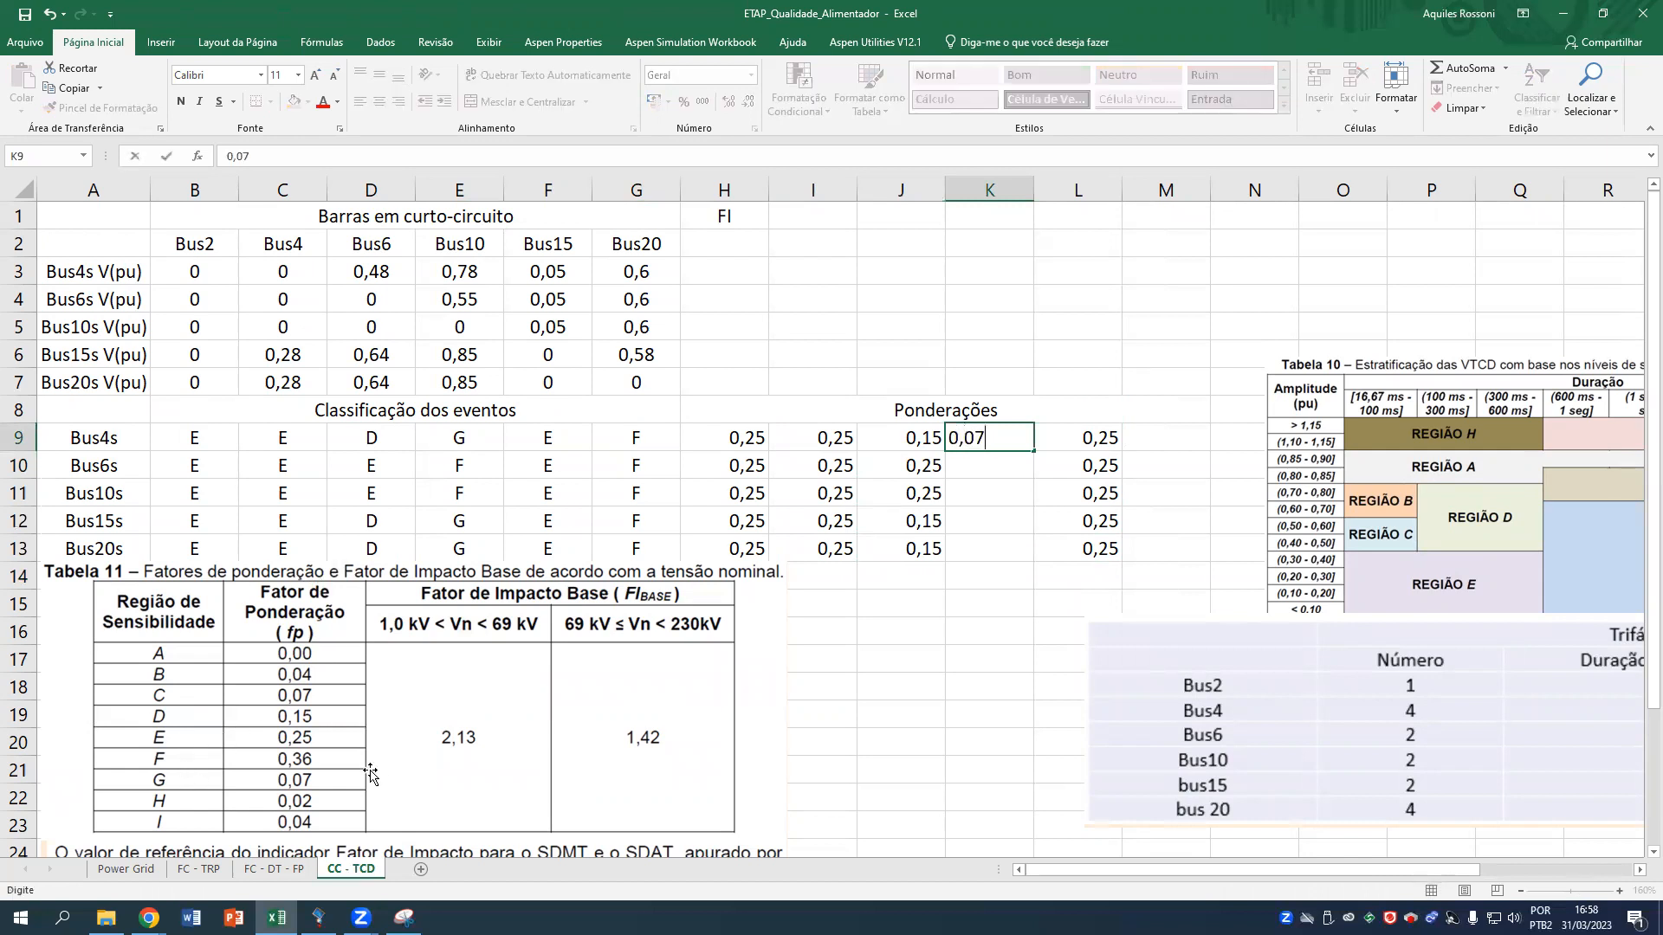
{"action": "key", "text": "Return"}
Copy the 0,07 weight from K9 to K12 and fill it down to K13.
{"action": "left_click", "coordinate": [981, 439]}
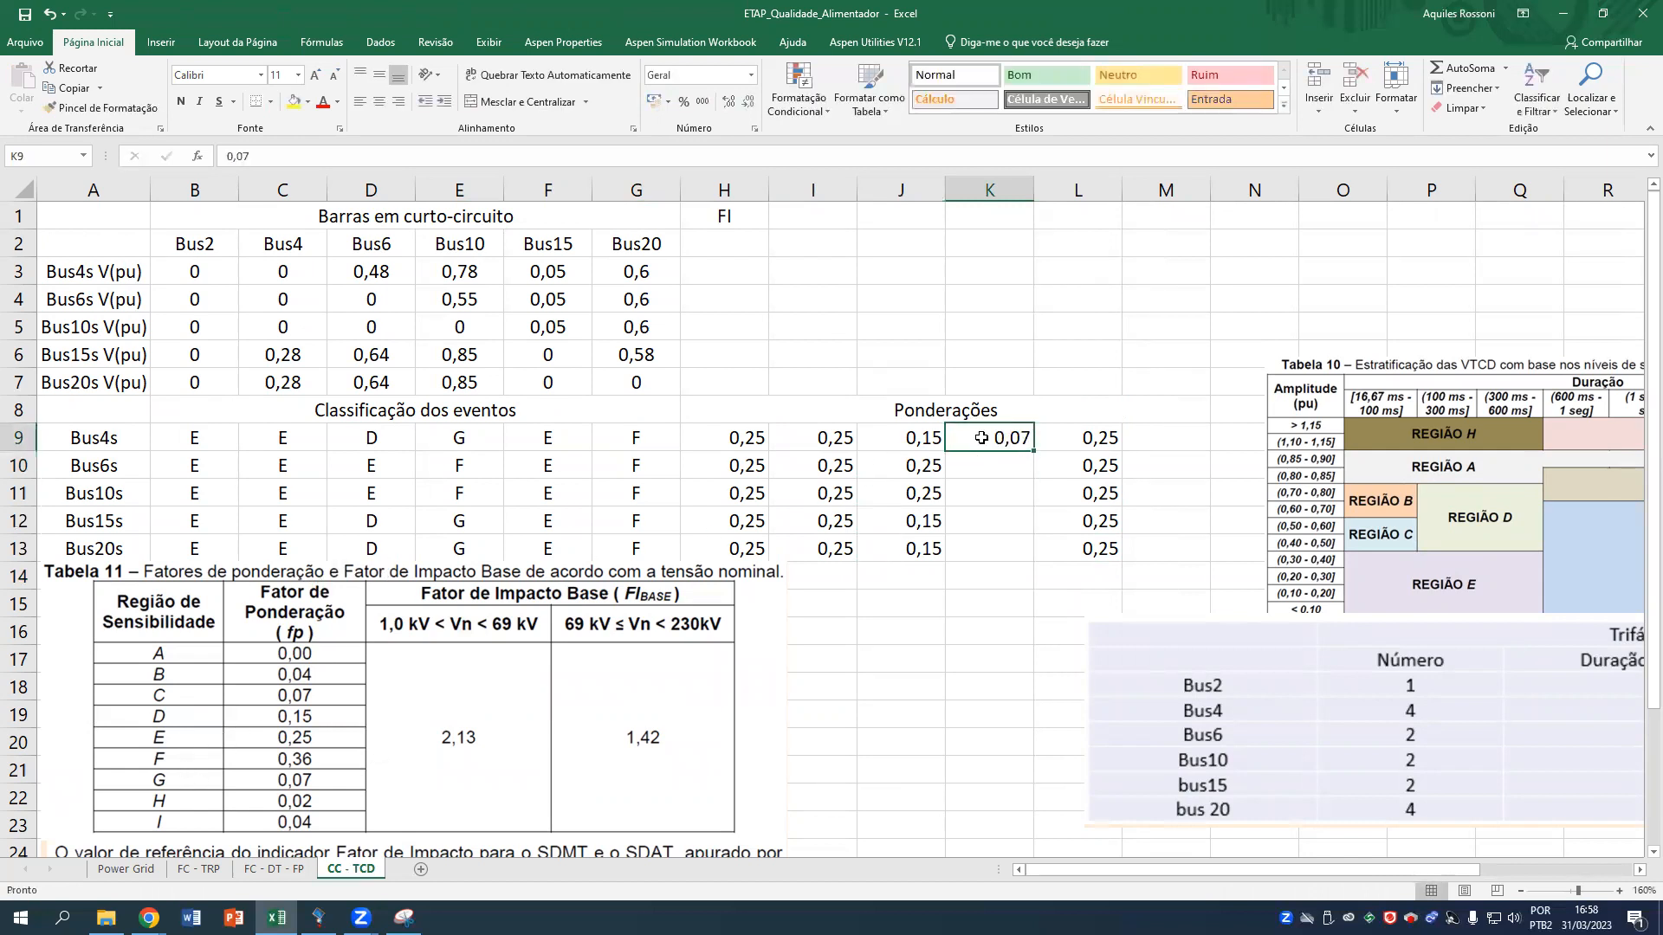
{"action": "key", "text": "ctrl+c"}
{"action": "left_click", "coordinate": [1015, 490]}
{"action": "left_click", "coordinate": [1018, 518]}
{"action": "key", "text": "ctrl+v"}
{"action": "left_click_drag", "start_coordinate": [1022, 530], "coordinate": [1029, 554]}
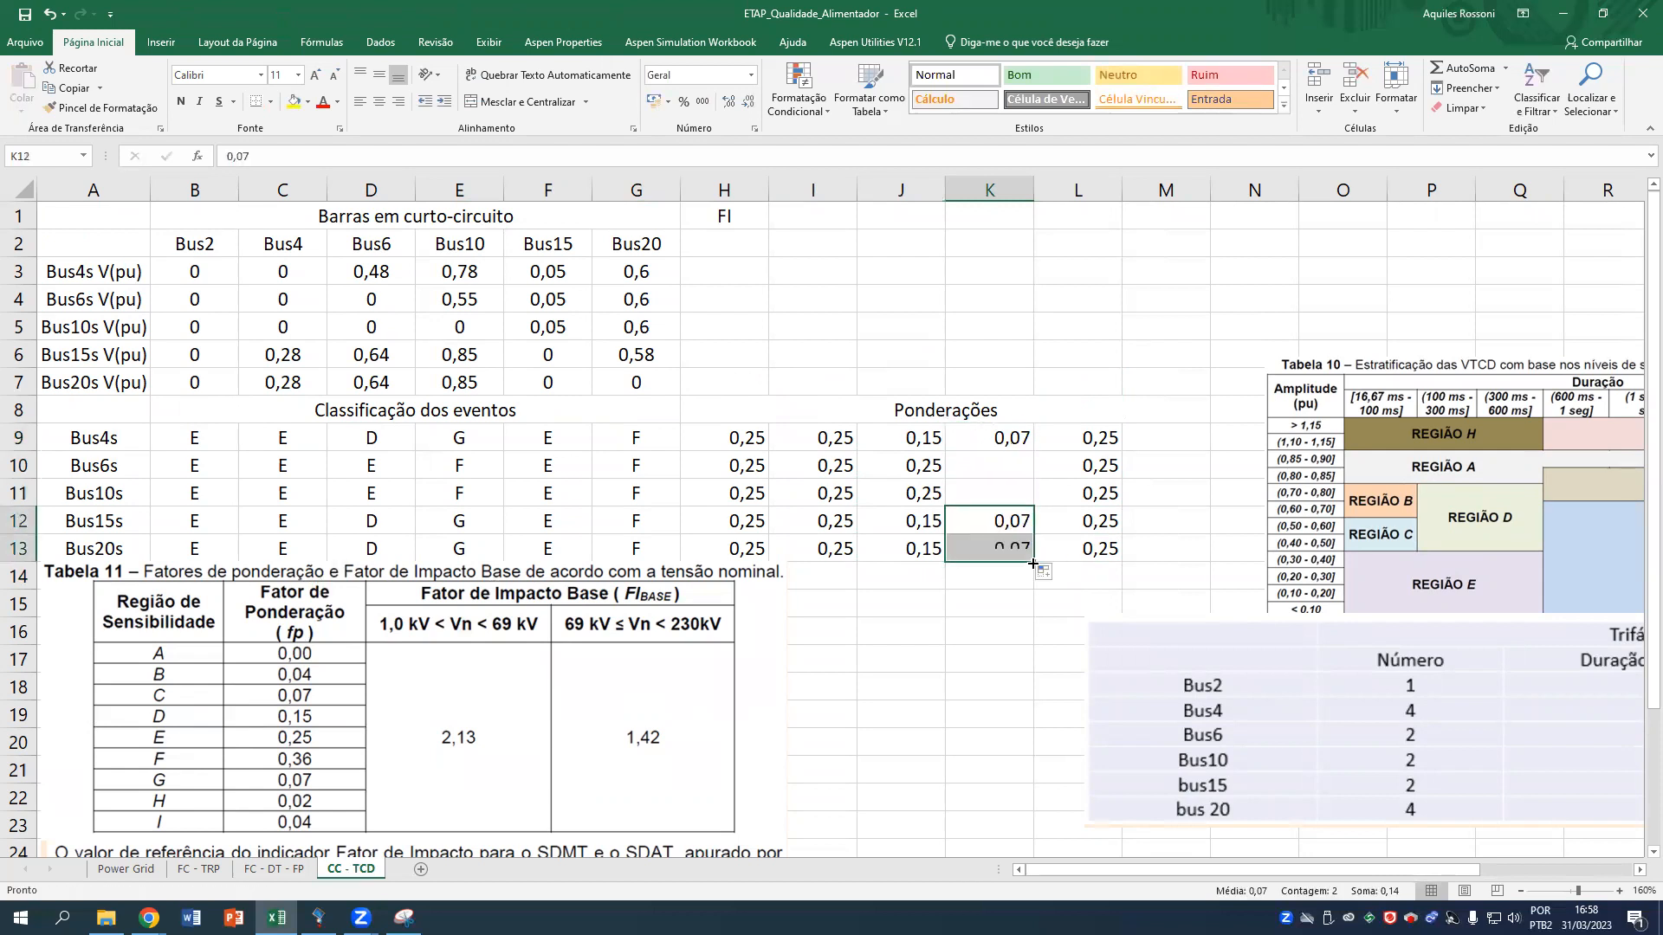
Enter the region F weighting factor 0,36 in cells K10 and K11.
{"action": "left_click", "coordinate": [1009, 495]}
{"action": "left_click", "coordinate": [1013, 464]}
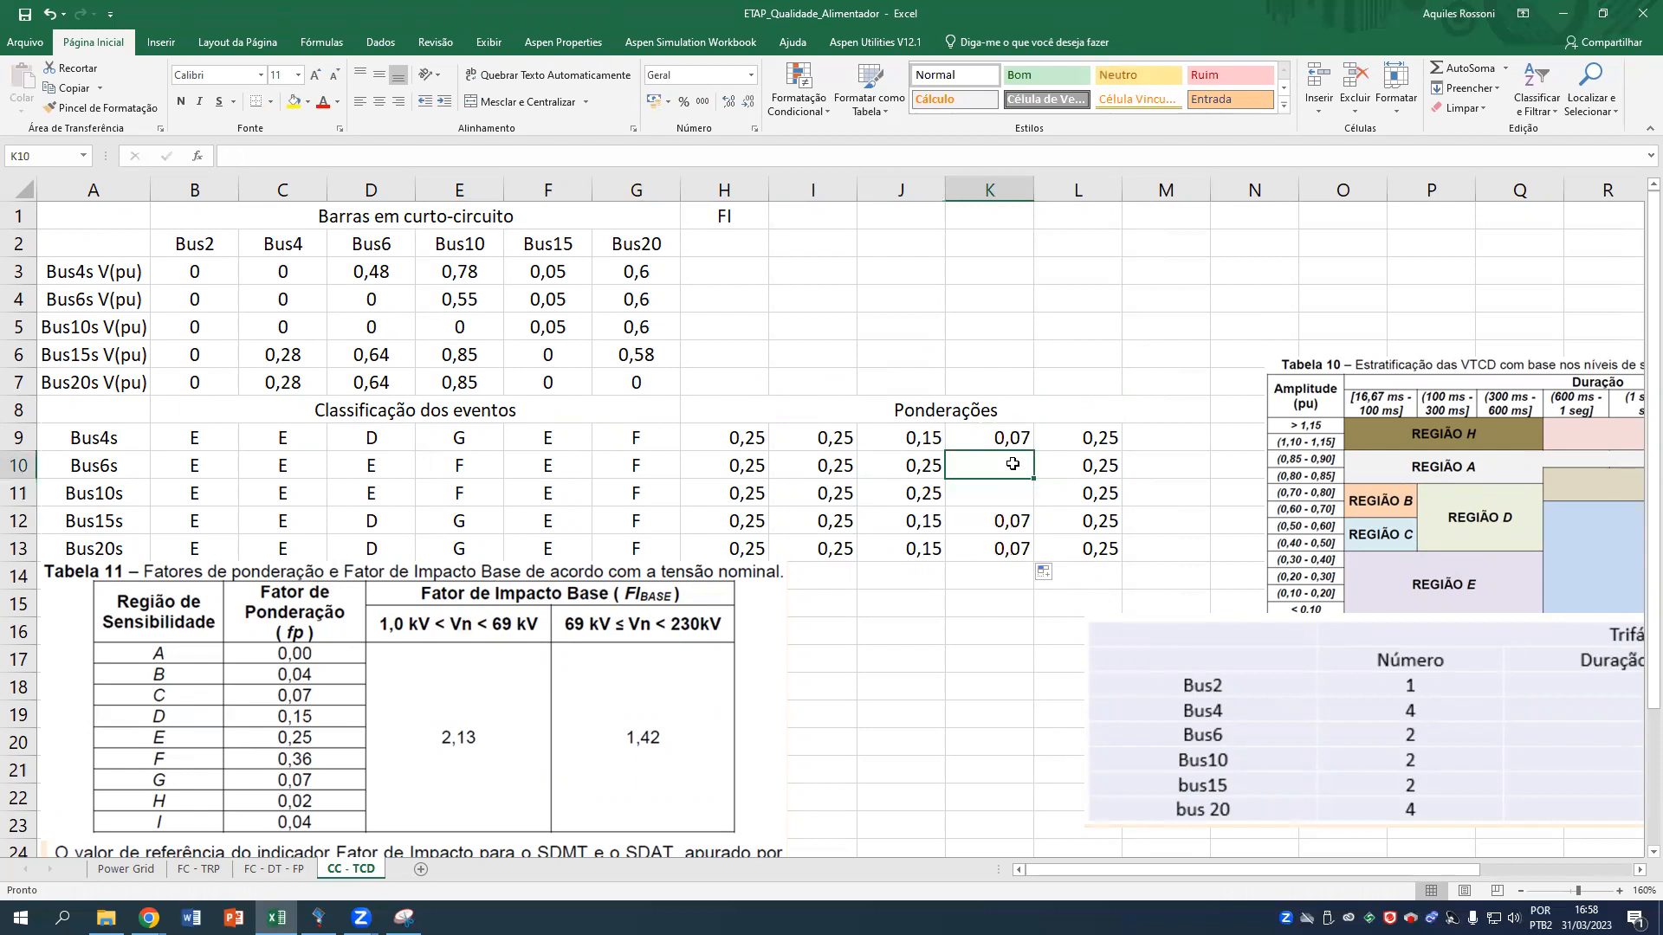
{"action": "type", "text": "0,"}
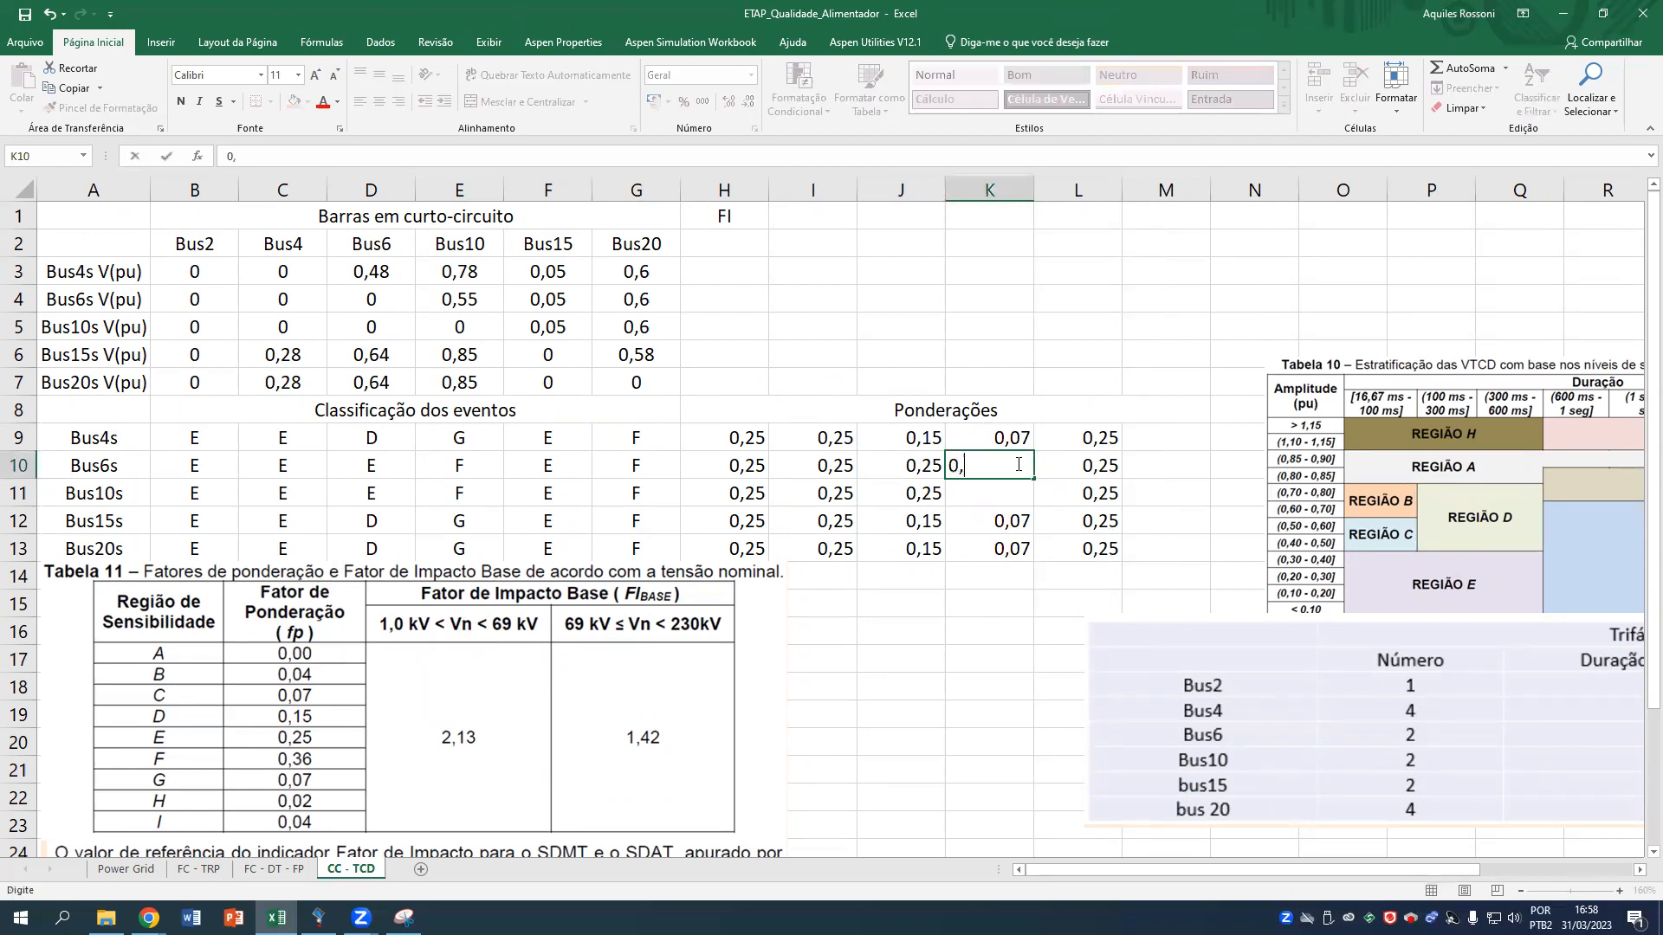
{"action": "key", "text": "Return"}
{"action": "type", "text": "0,36"}
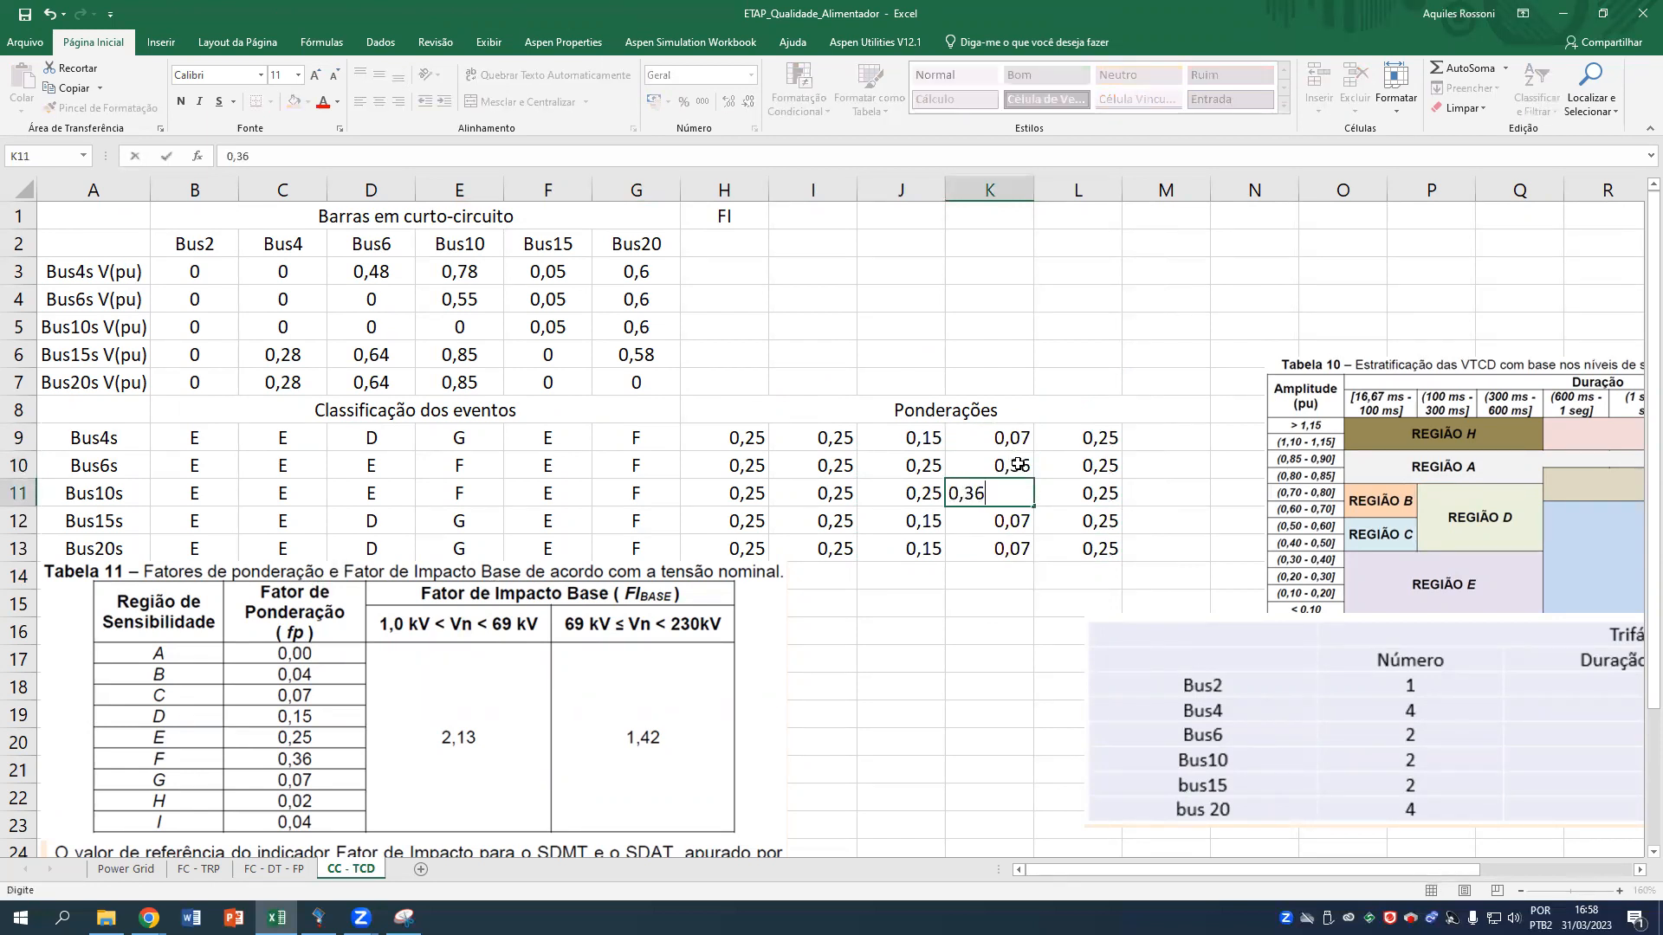
{"action": "key", "text": "Return"}
Fill M9:M13 with the 0,36 weight copied from K10:K11 and centre the weights in H9:M13.
{"action": "left_click_drag", "start_coordinate": [1025, 461], "coordinate": [1022, 490]}
{"action": "key", "text": "ctrl+c"}
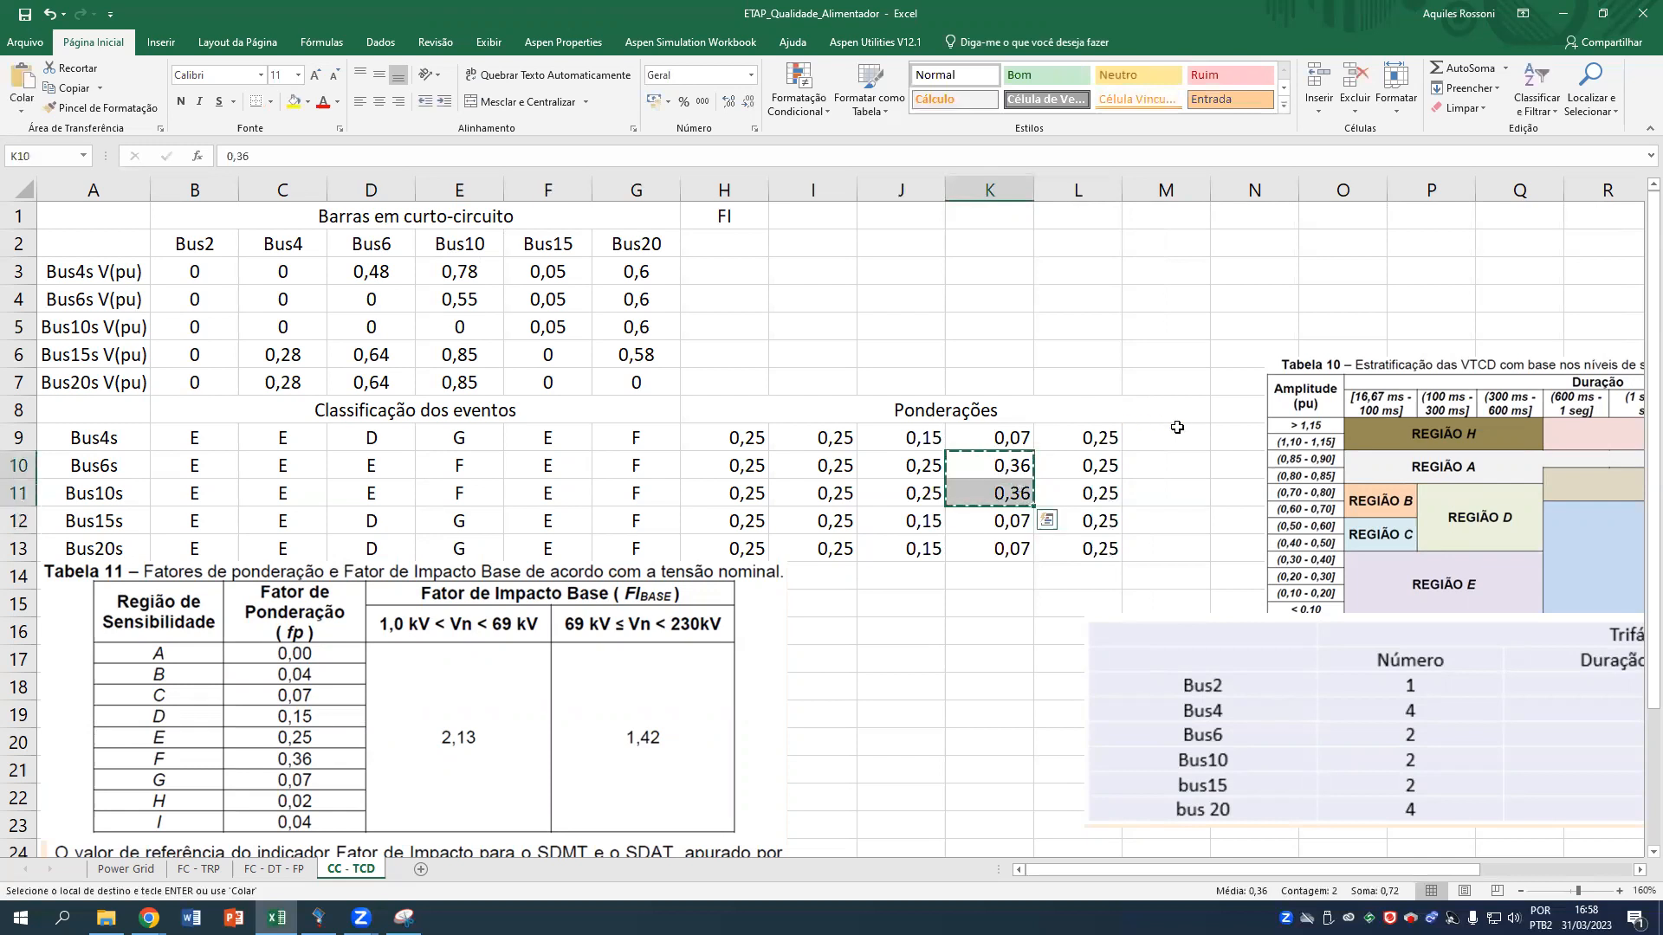
{"action": "left_click", "coordinate": [1182, 433]}
{"action": "key", "text": "ctrl+v"}
{"action": "left_click_drag", "start_coordinate": [1210, 478], "coordinate": [1210, 554]}
{"action": "left_click_drag", "start_coordinate": [769, 436], "coordinate": [1153, 545]}
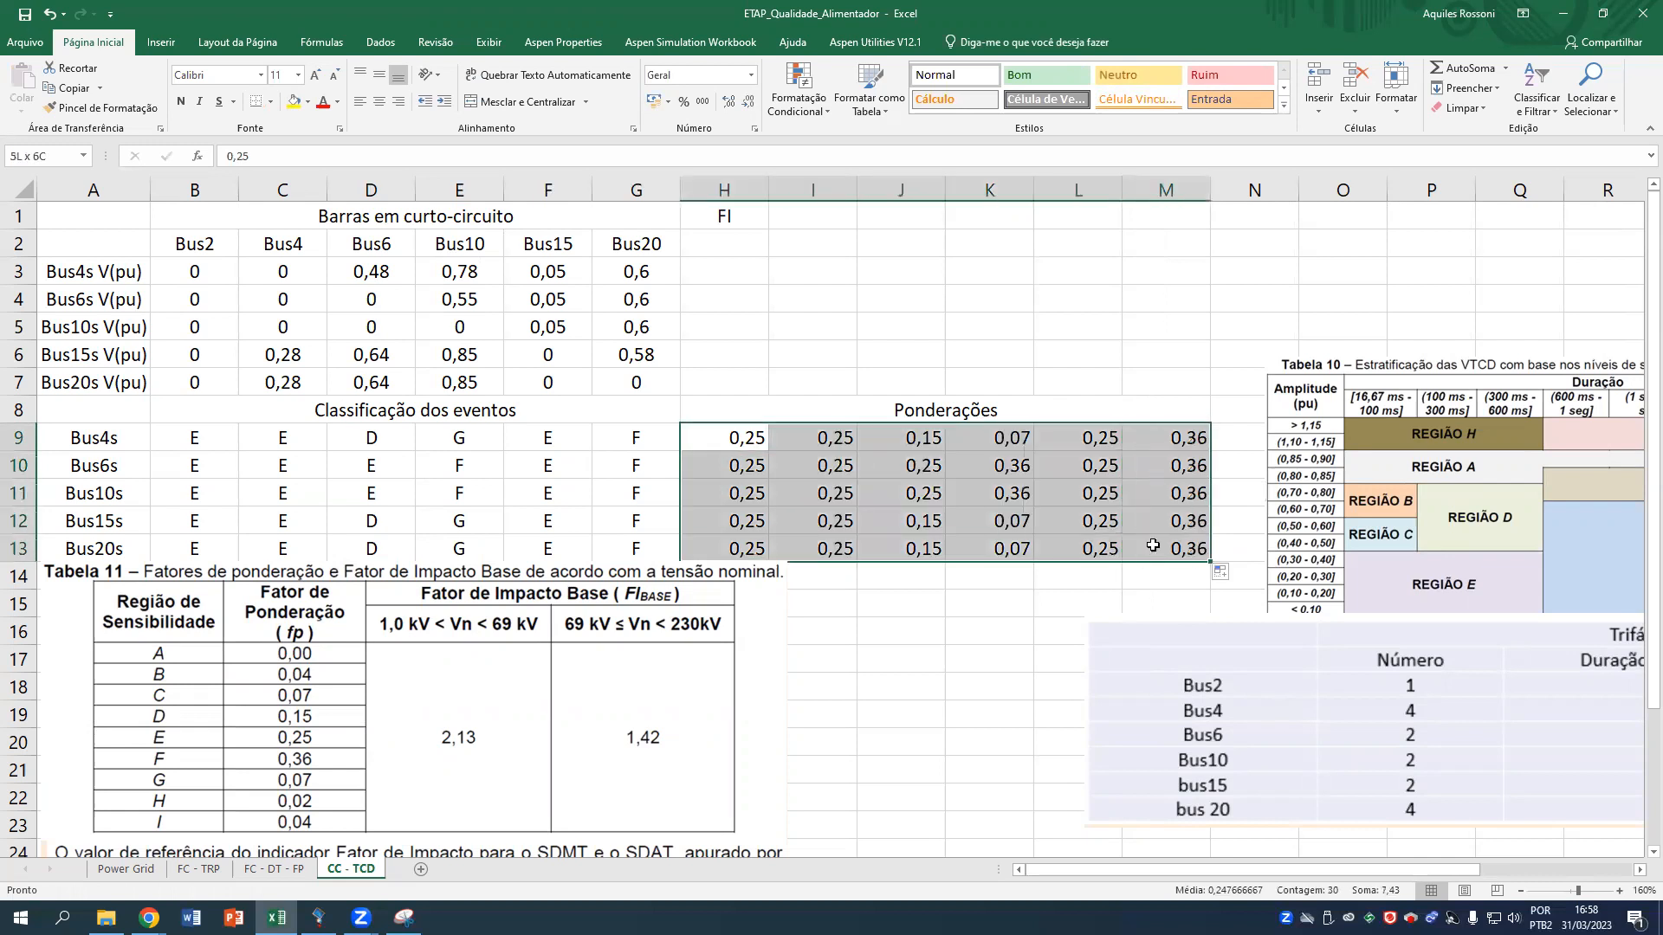
{"action": "left_click", "coordinate": [379, 101]}
{"action": "left_click", "coordinate": [711, 249]}
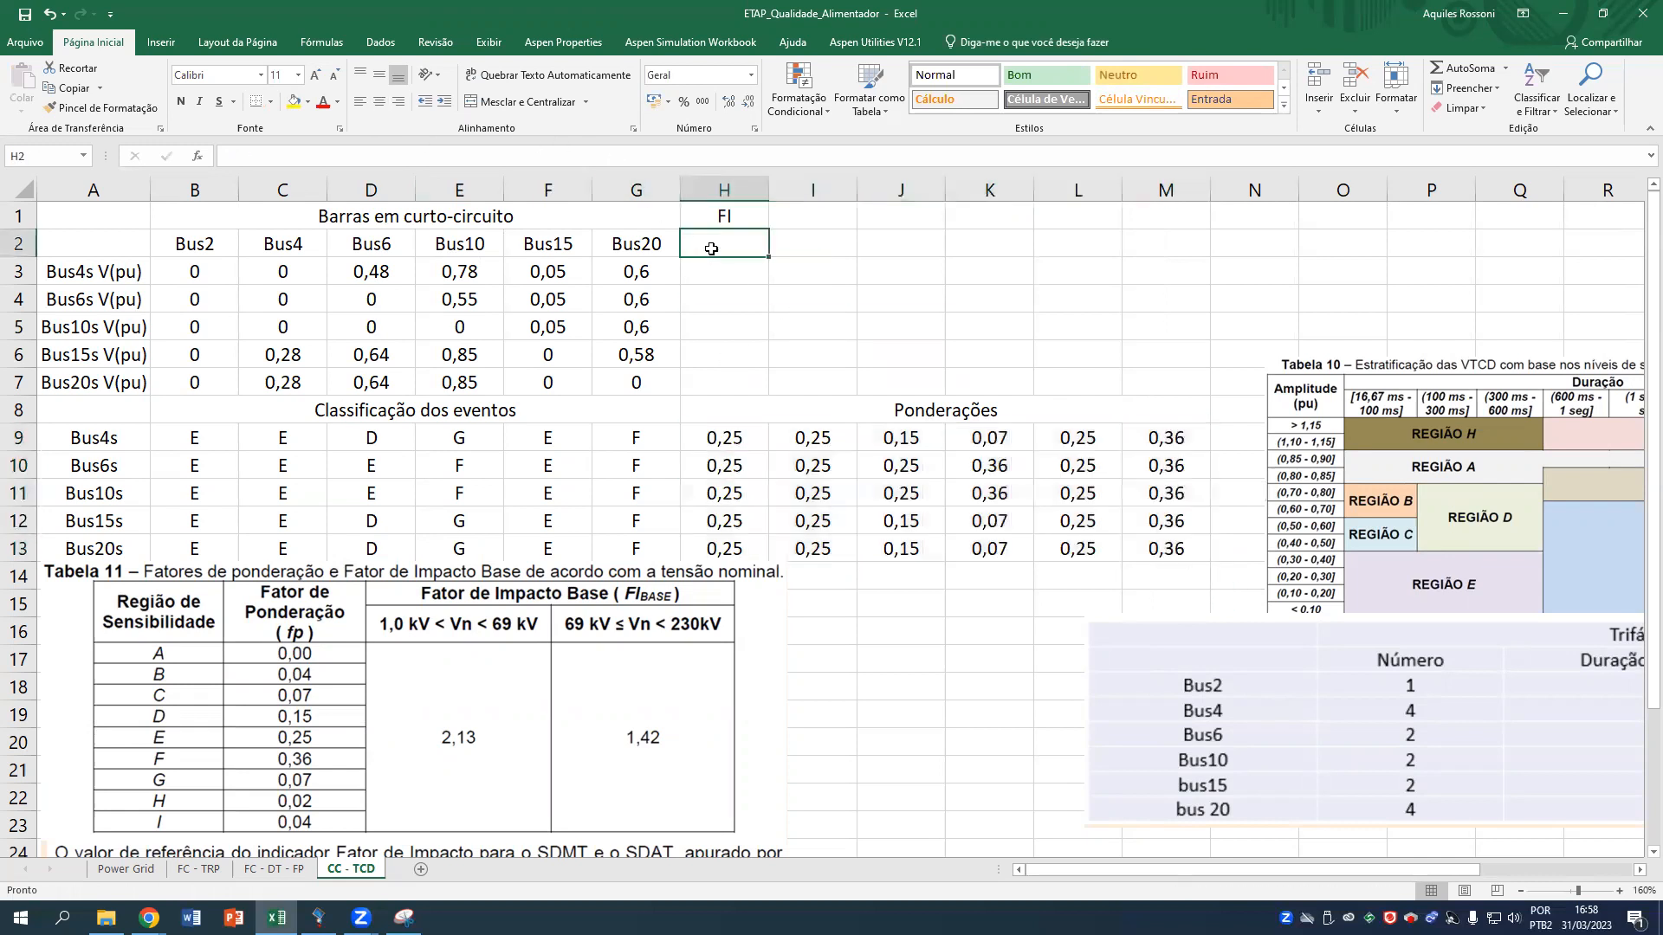
{"action": "type", "text": "="}
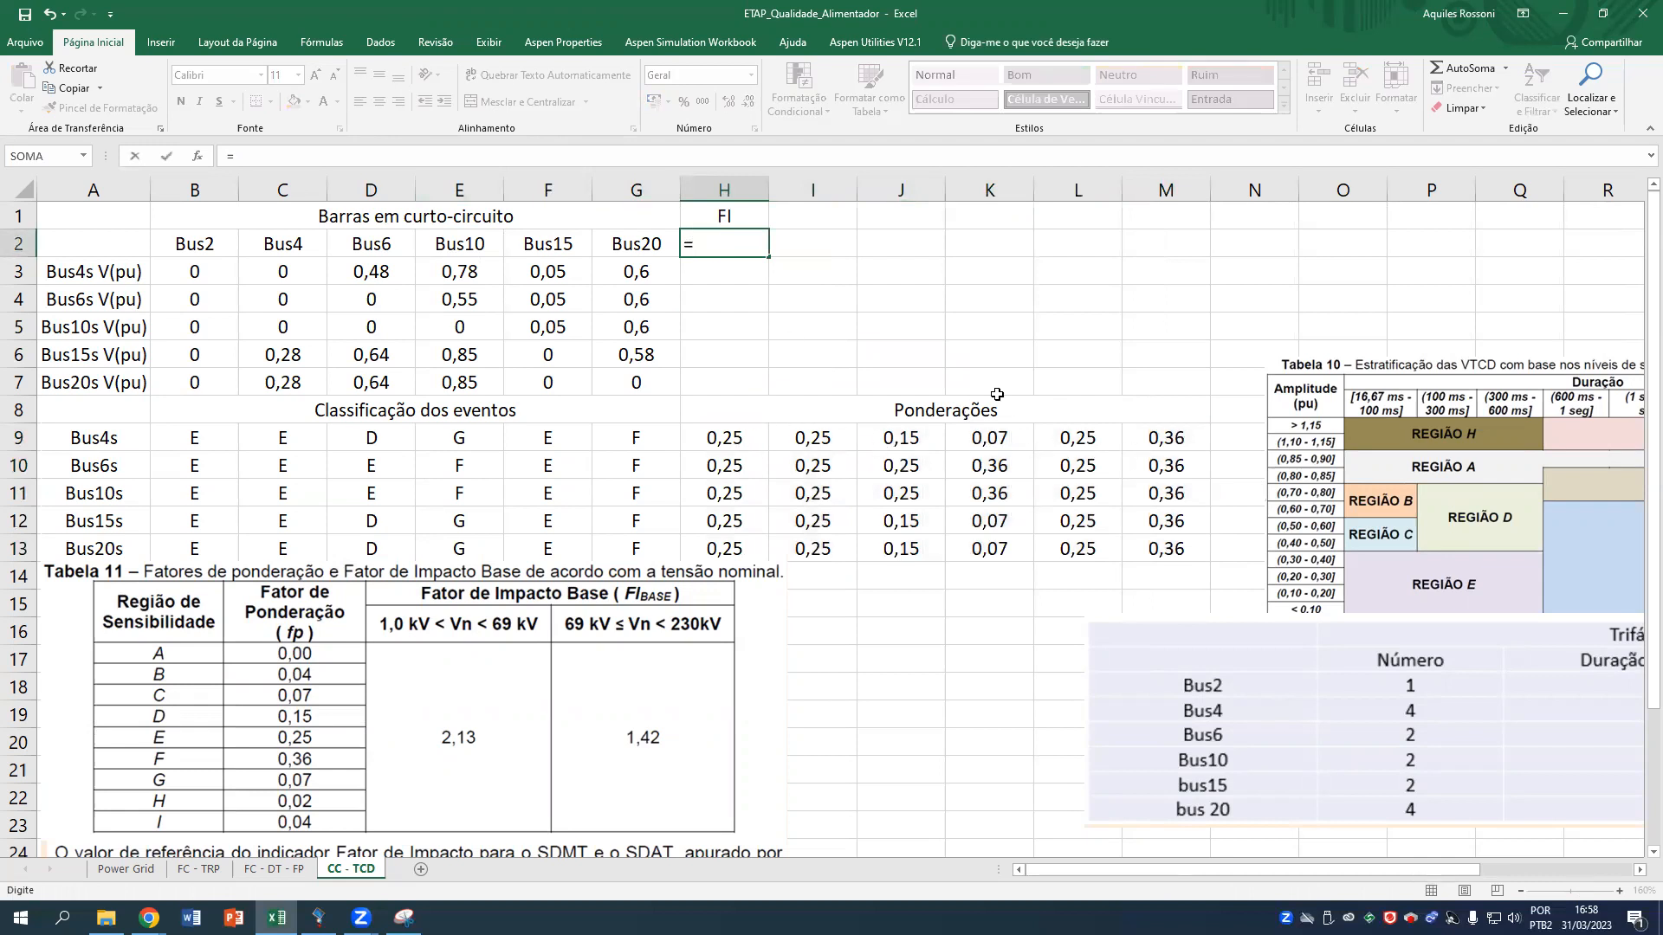
{"action": "left_click", "coordinate": [751, 435]}
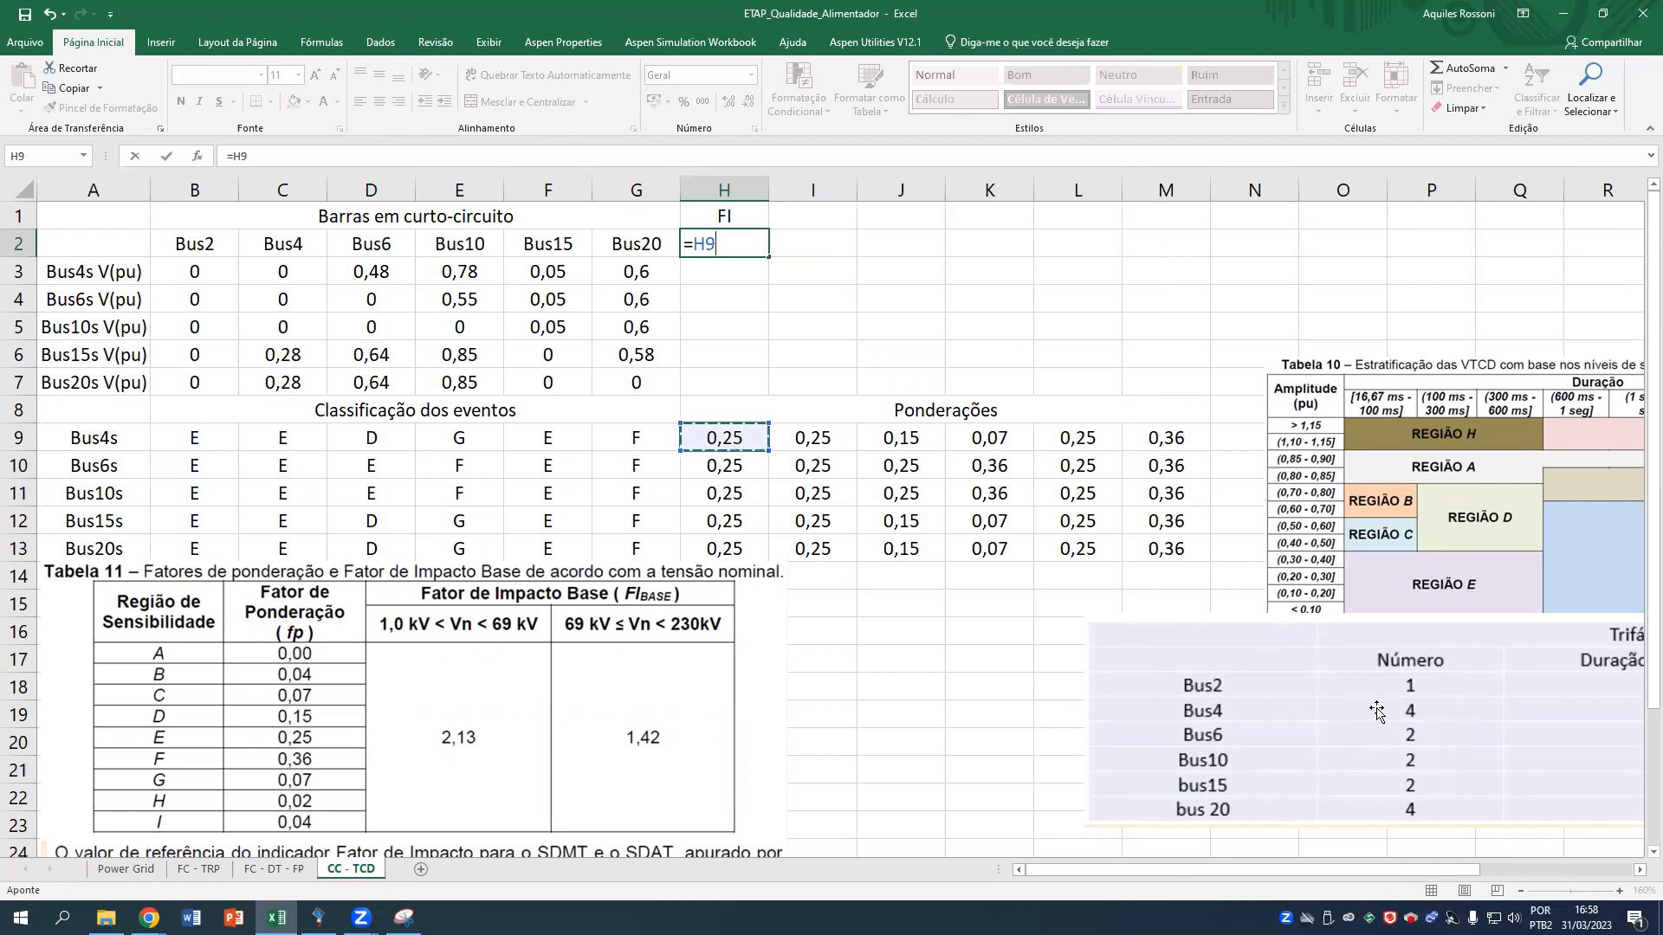
{"action": "key", "text": "Escape"}
Copy the Ponderações heading to H6 and clear its text there.
{"action": "left_click", "coordinate": [900, 408]}
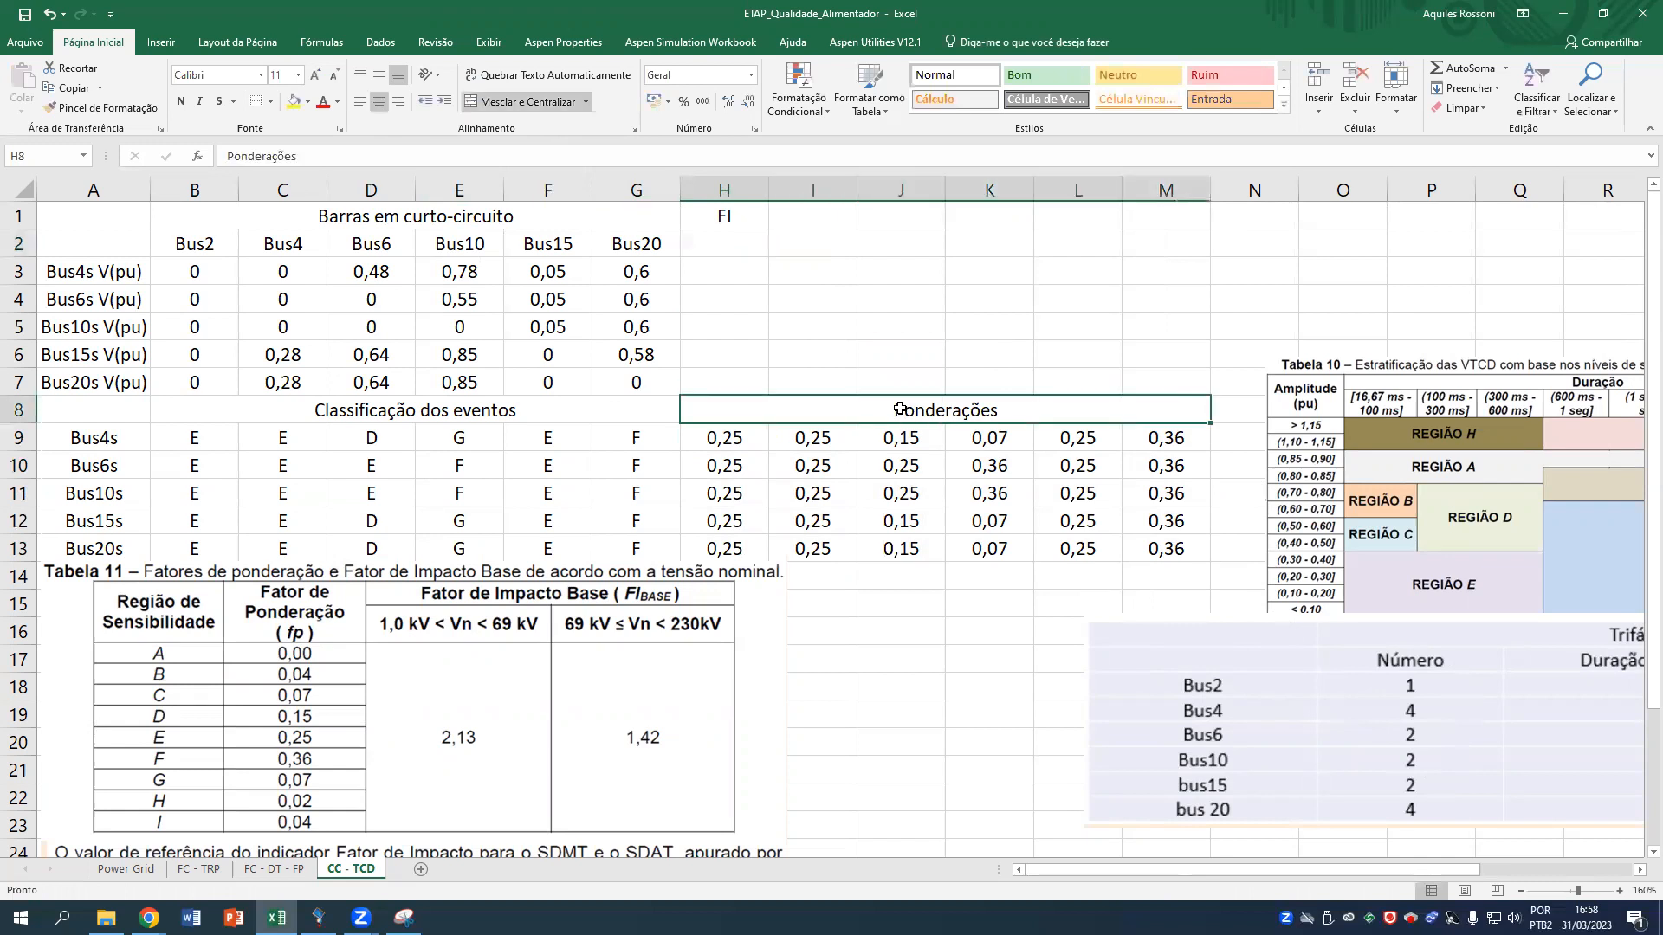
{"action": "key", "text": "ctrl+c"}
{"action": "left_click", "coordinate": [744, 359]}
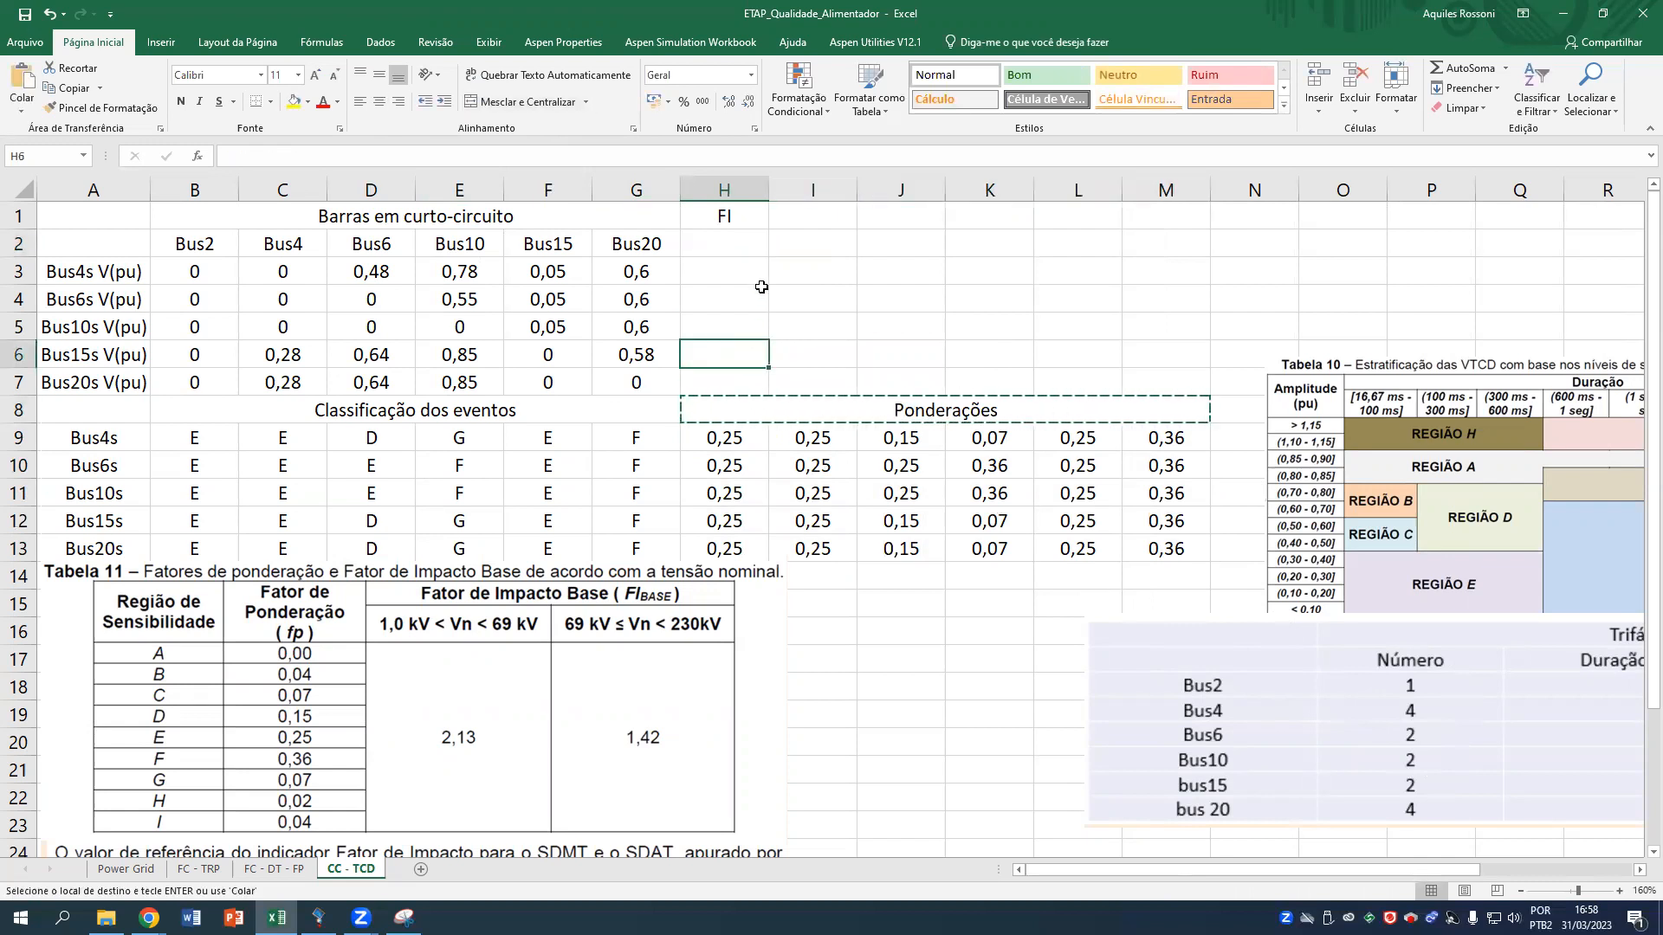
{"action": "key", "text": "ctrl+v"}
{"action": "key", "text": "Escape"}
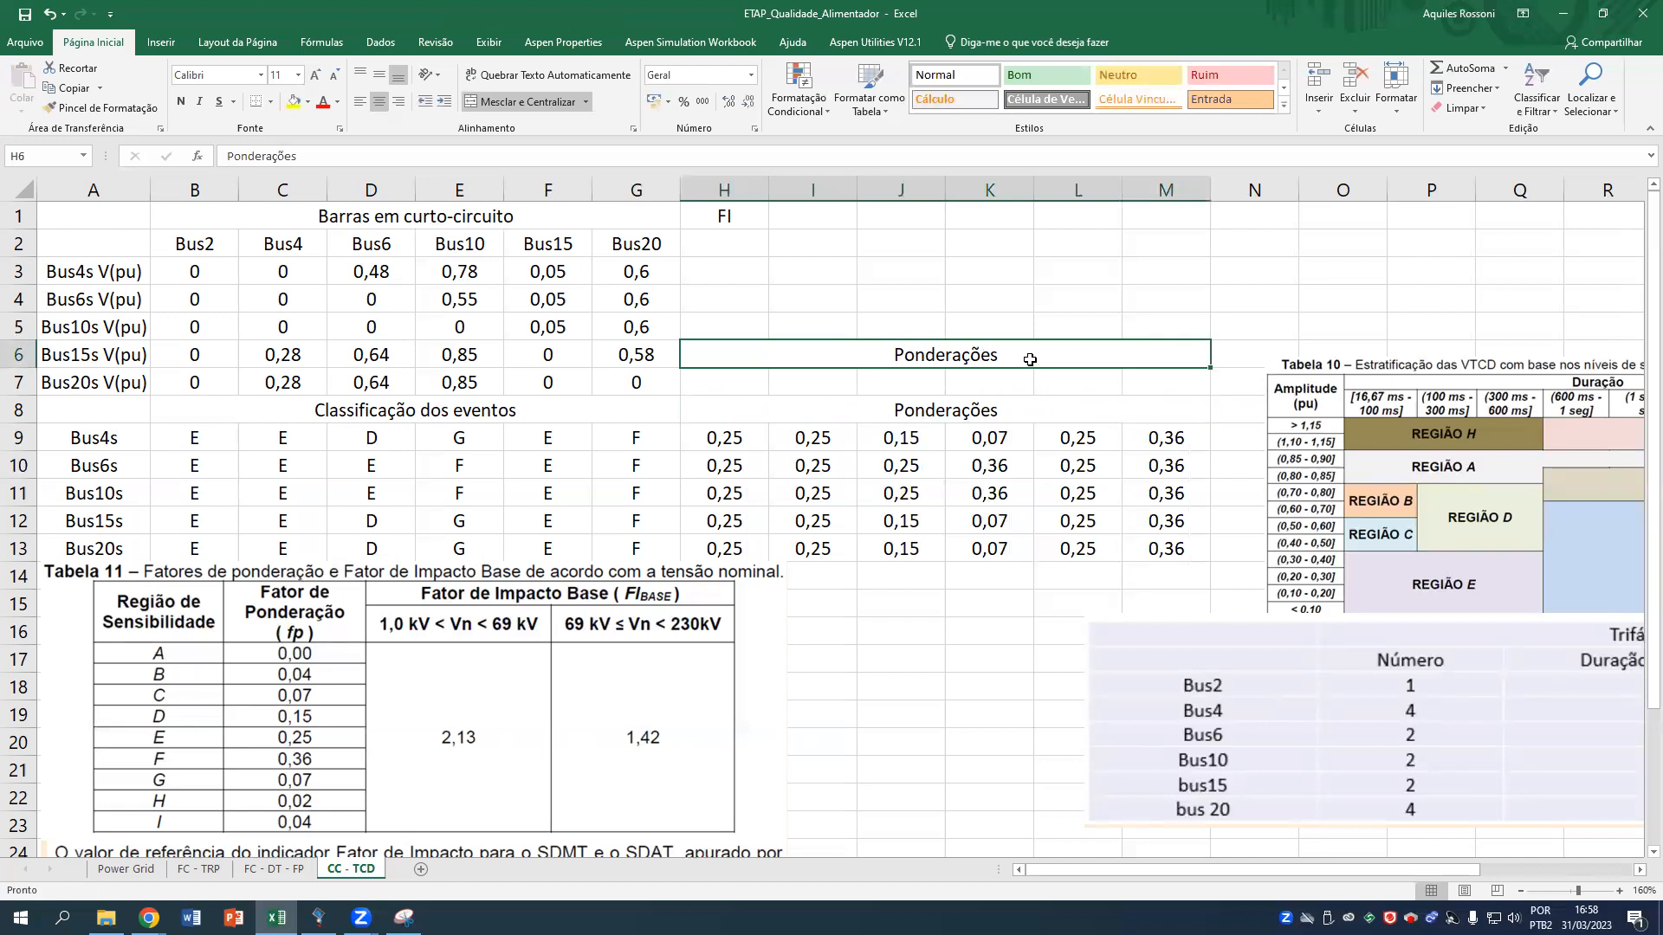
{"action": "double_click", "coordinate": [1029, 359]}
{"action": "left_click_drag", "start_coordinate": [1030, 360], "coordinate": [887, 356]}
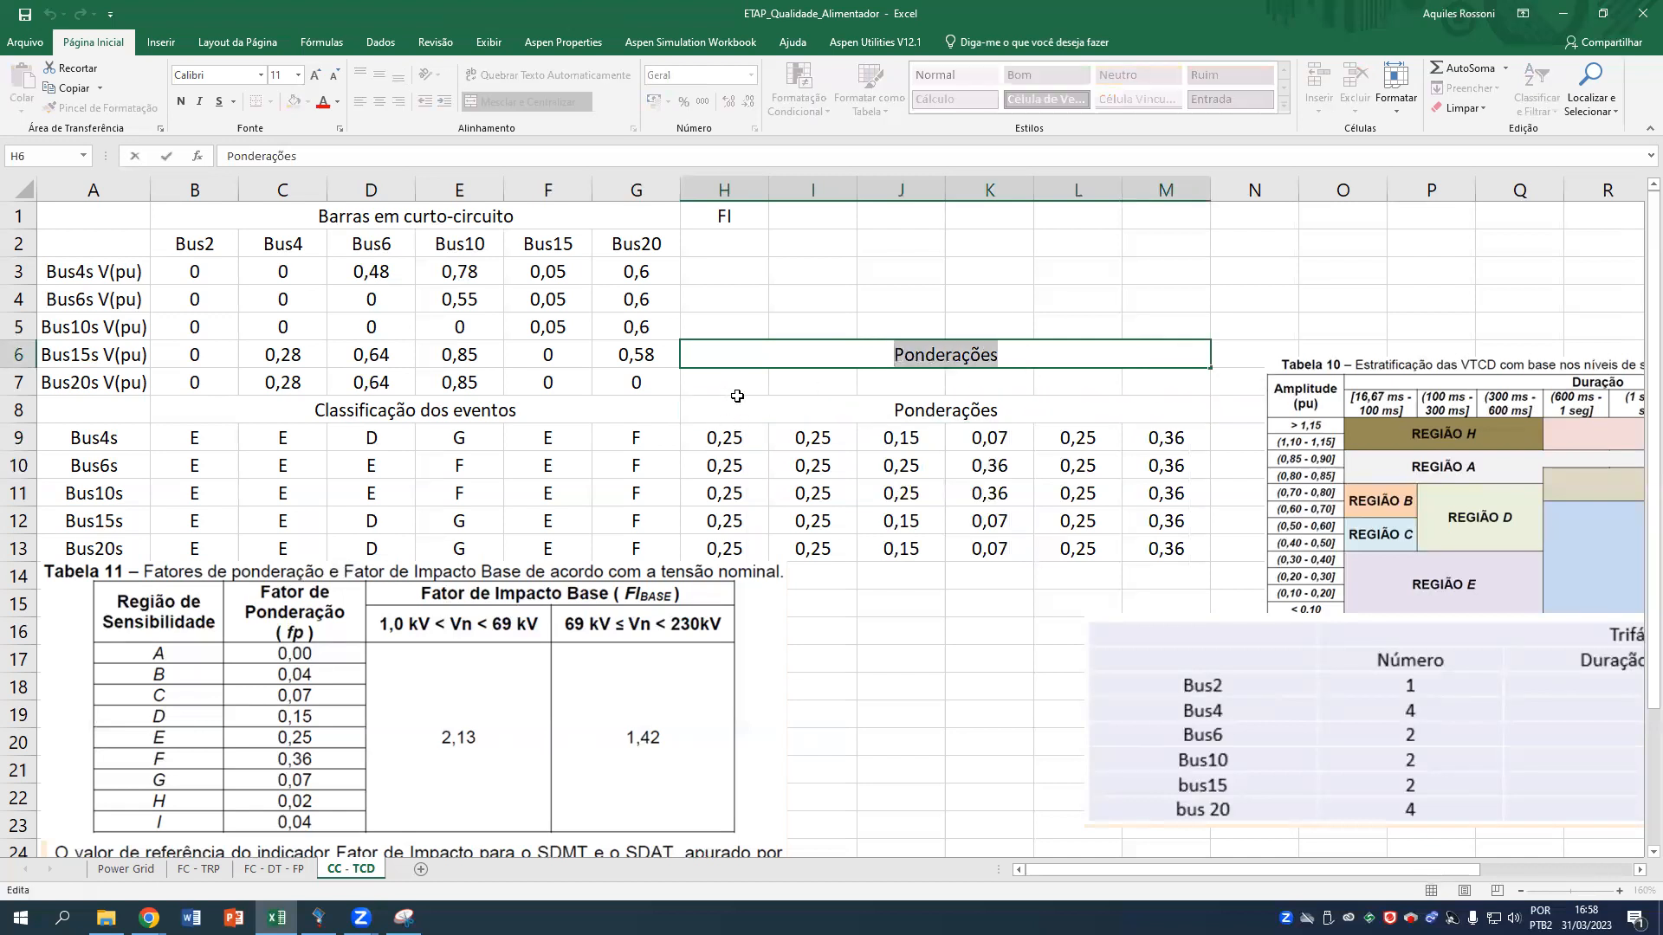
{"action": "type", "text": "N"}
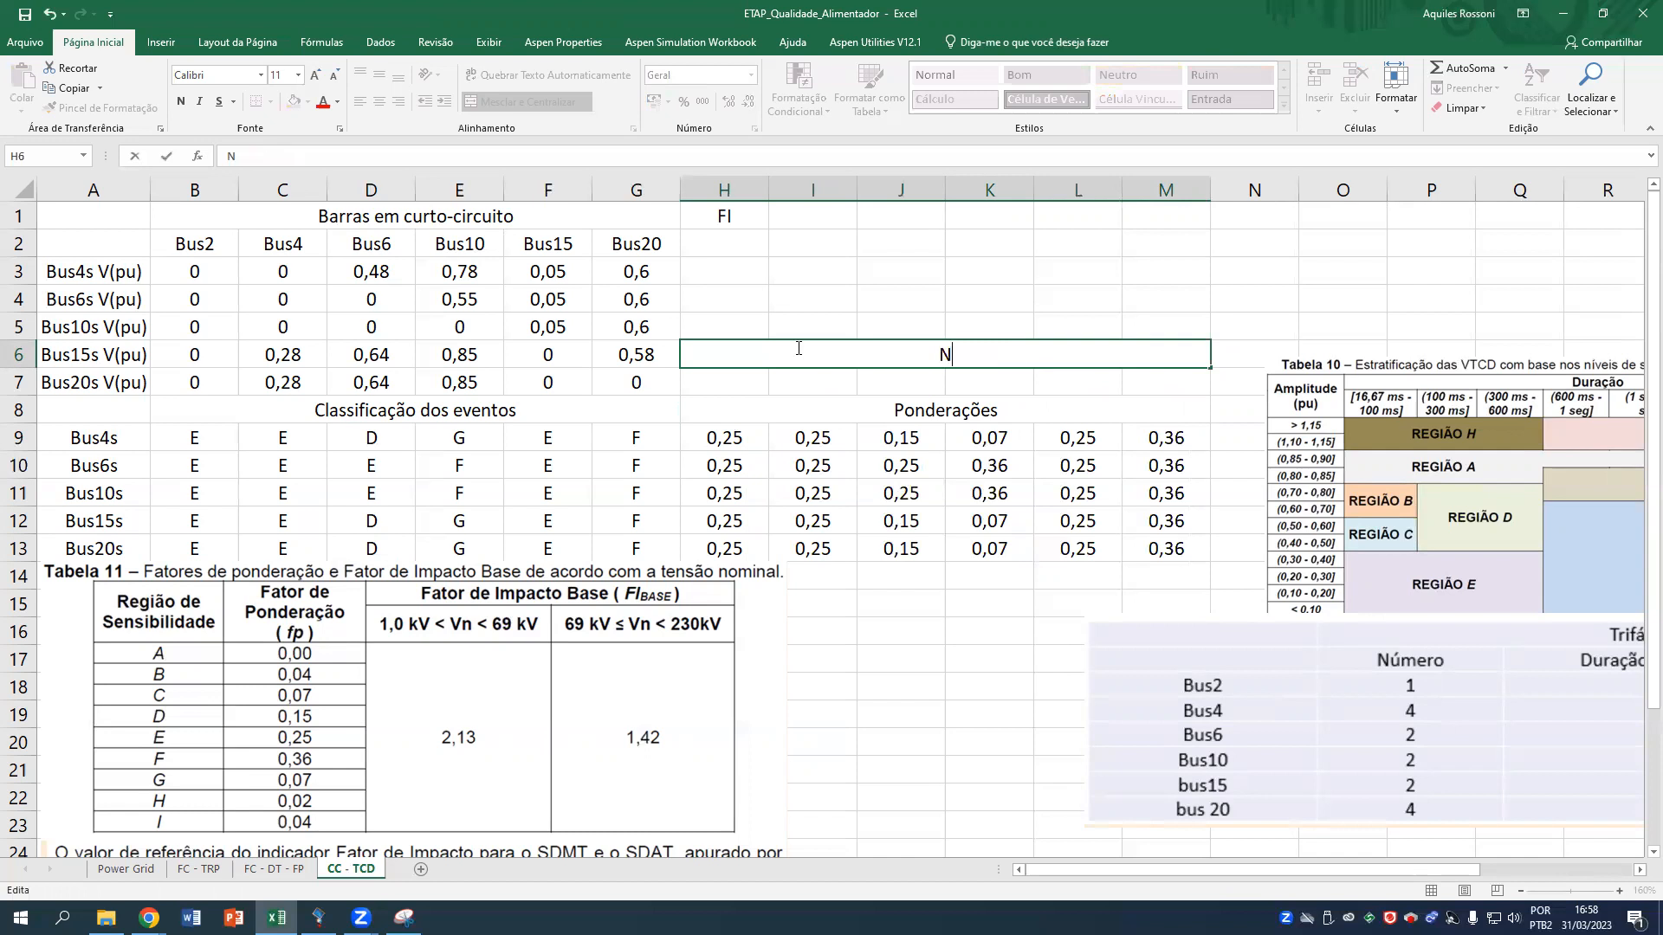
{"action": "key", "text": "Escape"}
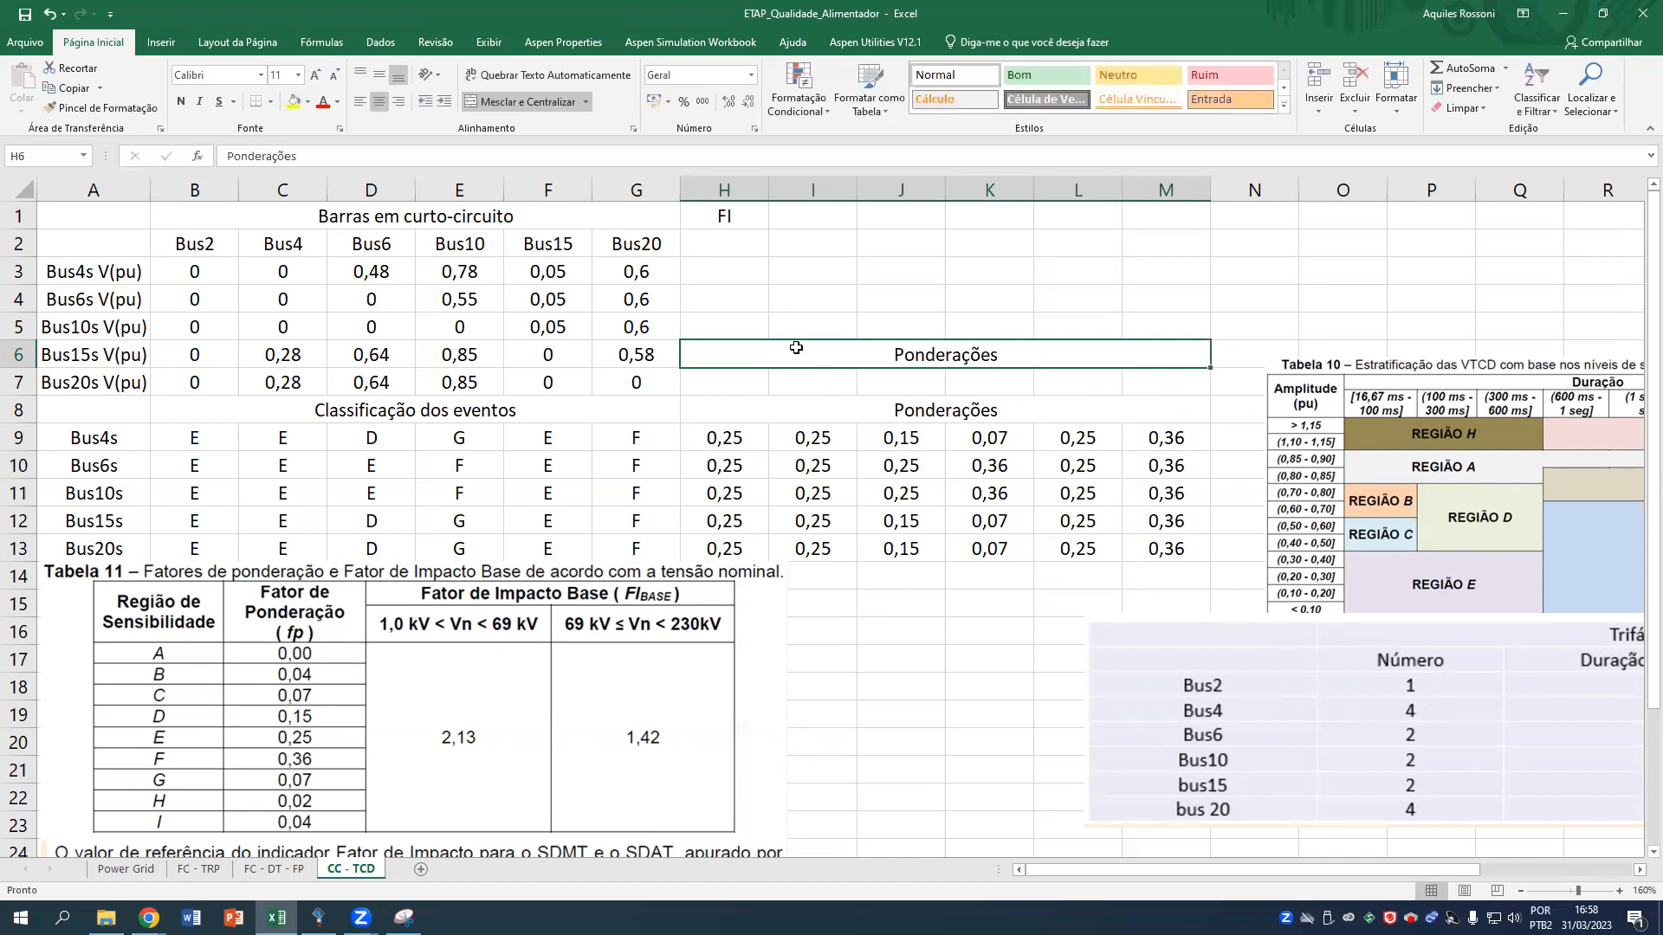
{"action": "key", "text": "Delete"}
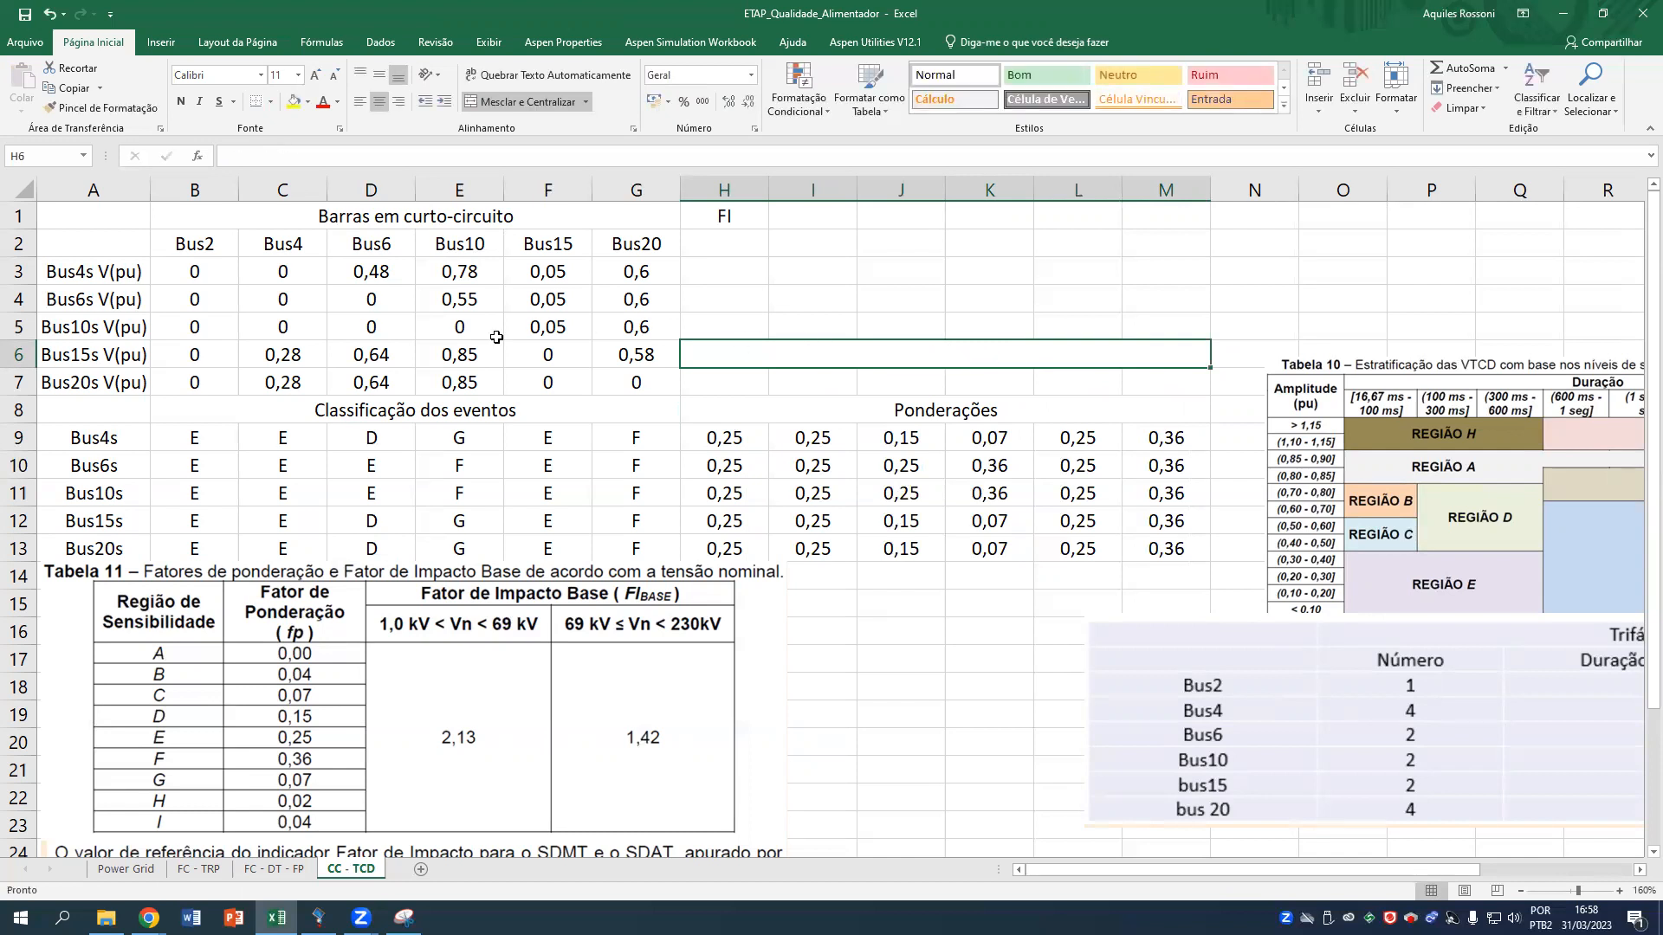
Move the whole block A2:M13 down one row so that it starts at A3.
{"action": "left_click", "coordinate": [286, 265]}
{"action": "left_click_drag", "start_coordinate": [129, 255], "coordinate": [347, 369]}
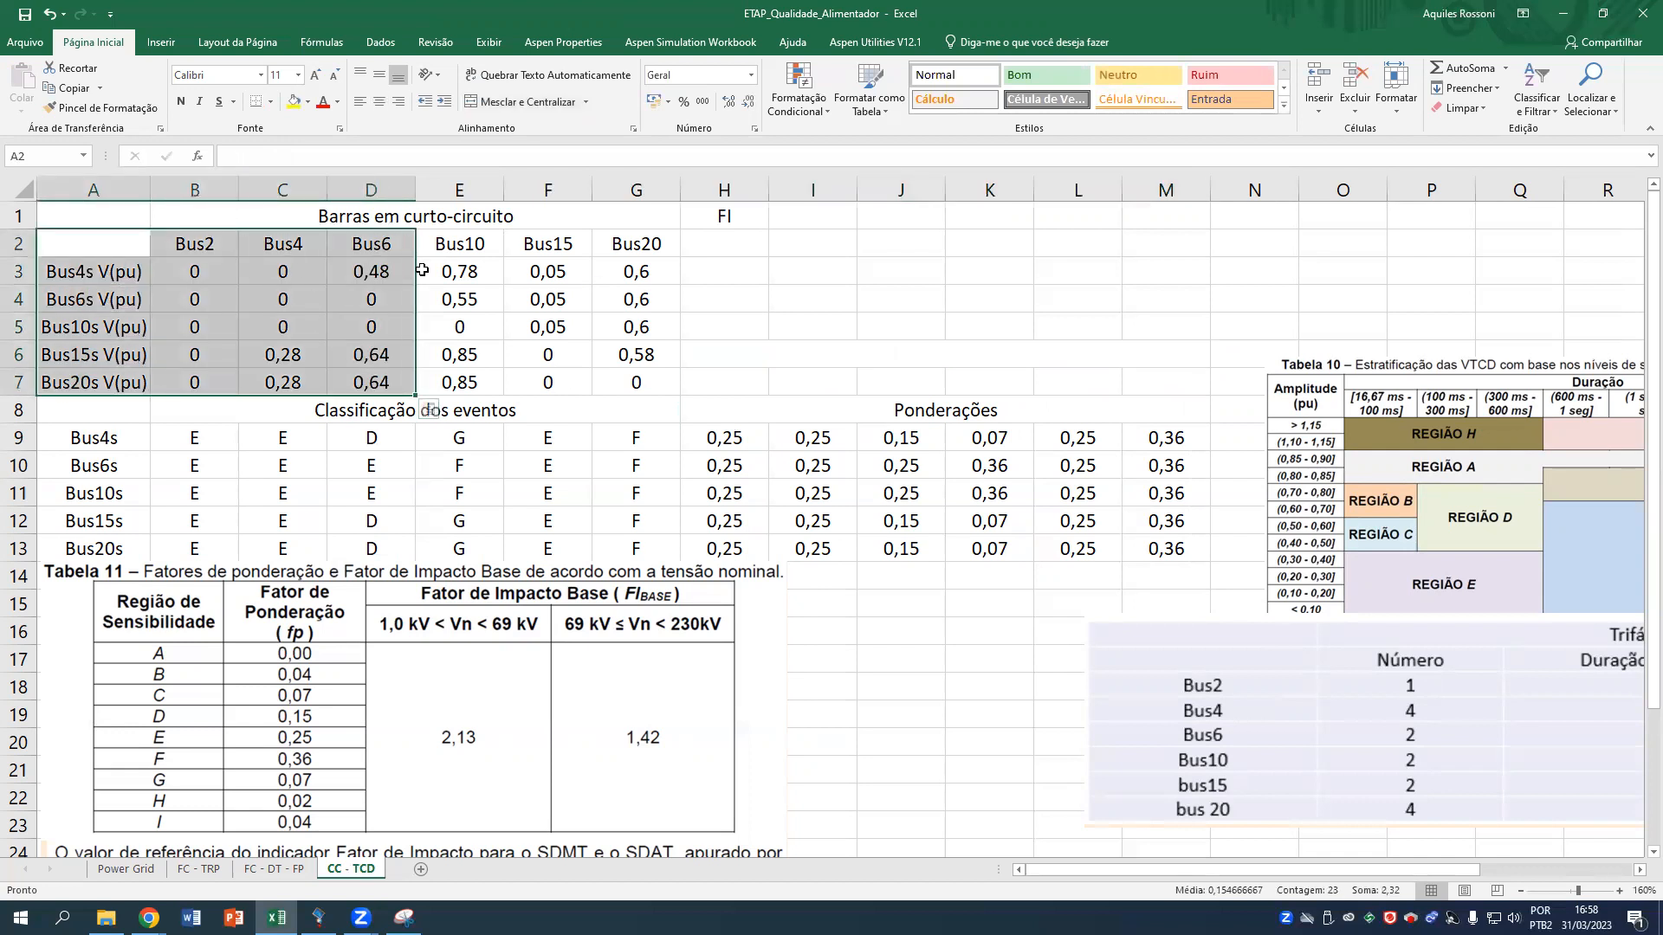
{"action": "left_click", "coordinate": [530, 290]}
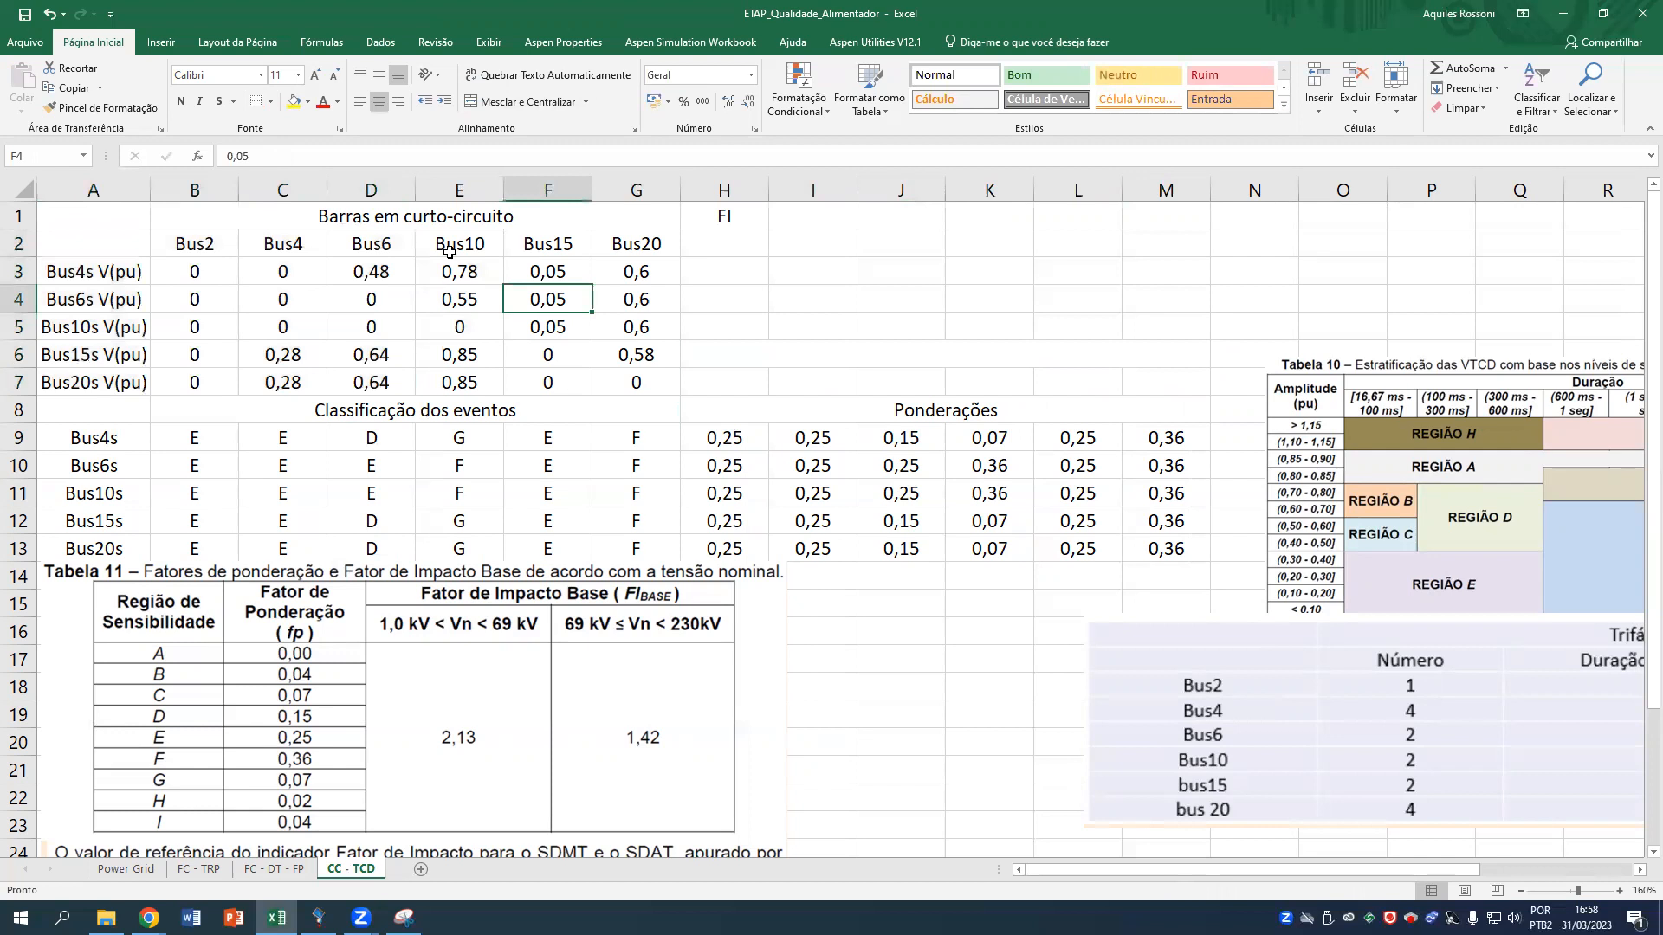
{"action": "left_click_drag", "start_coordinate": [132, 252], "coordinate": [1143, 545]}
{"action": "key", "text": "ctrl+c"}
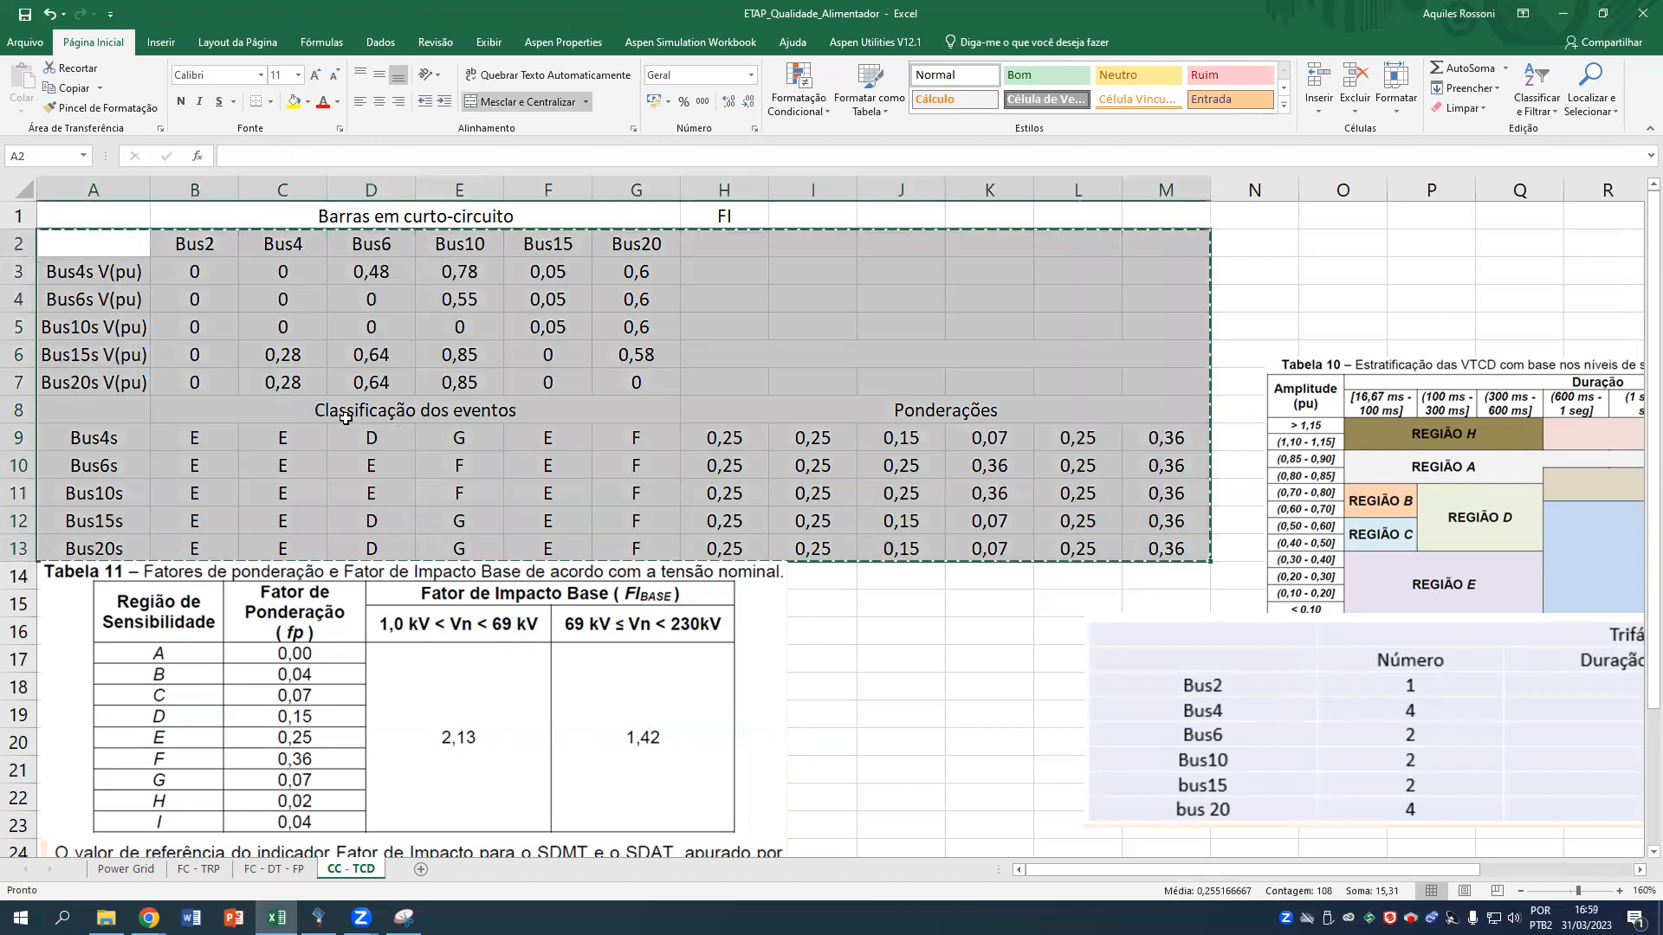
{"action": "left_click", "coordinate": [104, 275]}
{"action": "key", "text": "ctrl+v"}
{"action": "left_click", "coordinate": [802, 507]}
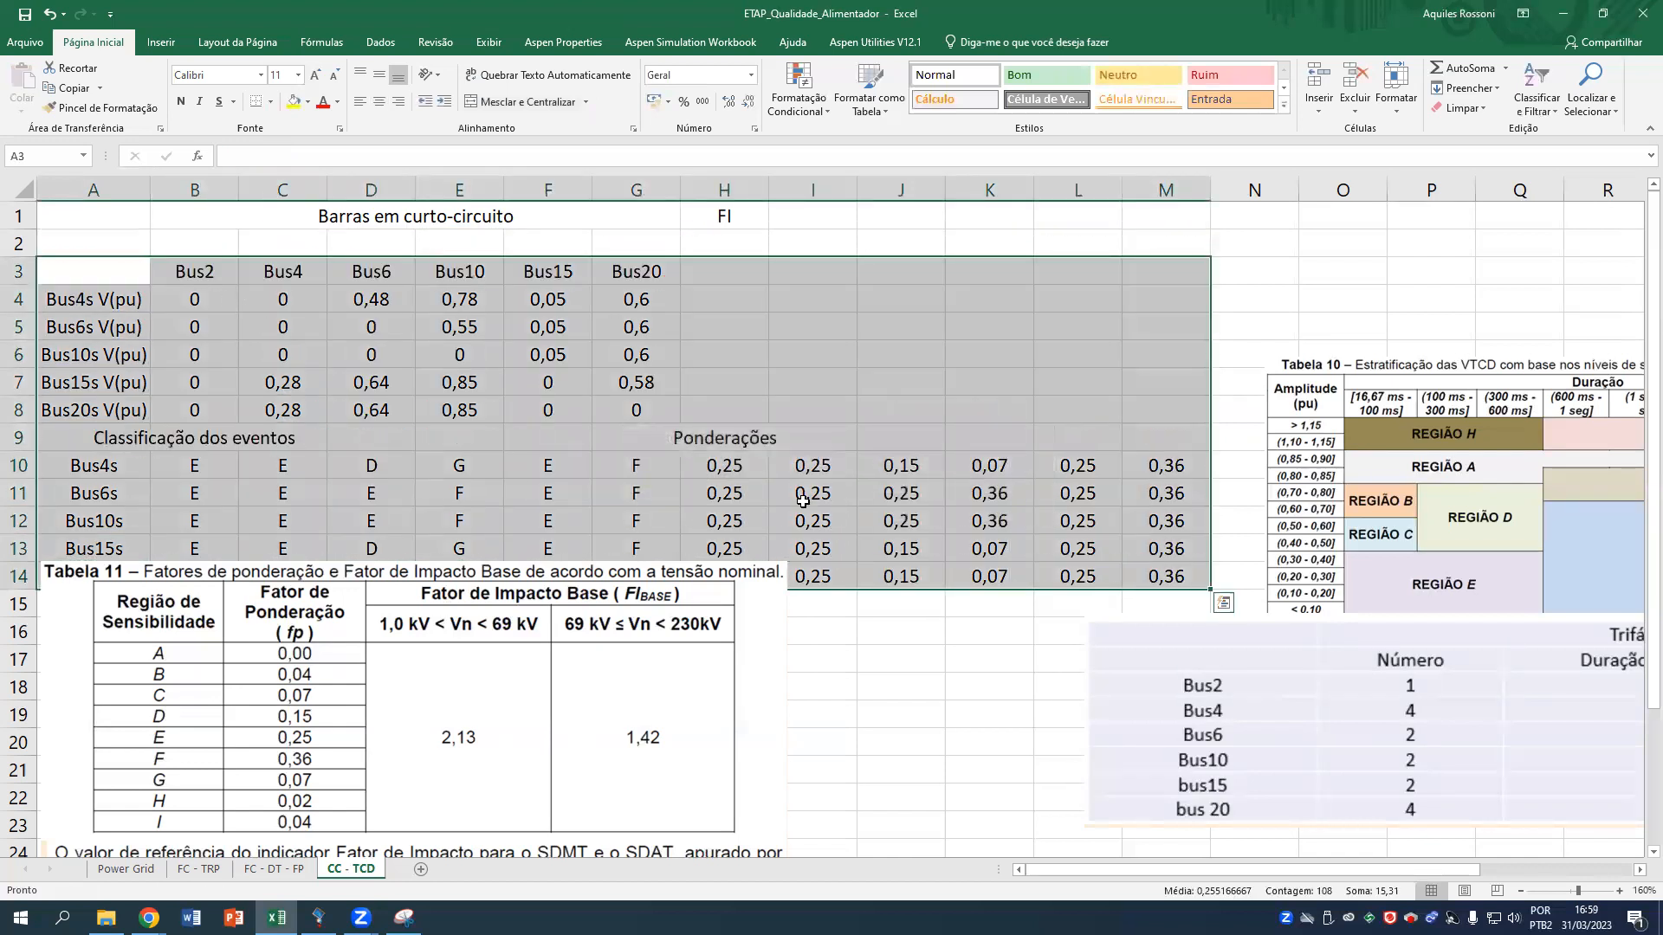
{"action": "left_click", "coordinate": [792, 493]}
Merge and centre Ponderações across H9:M9 and Classificação dos eventos across B9:G9, and move the Tabela 11 picture down to row 16.
{"action": "left_click", "coordinate": [688, 428]}
{"action": "left_click", "coordinate": [613, 433]}
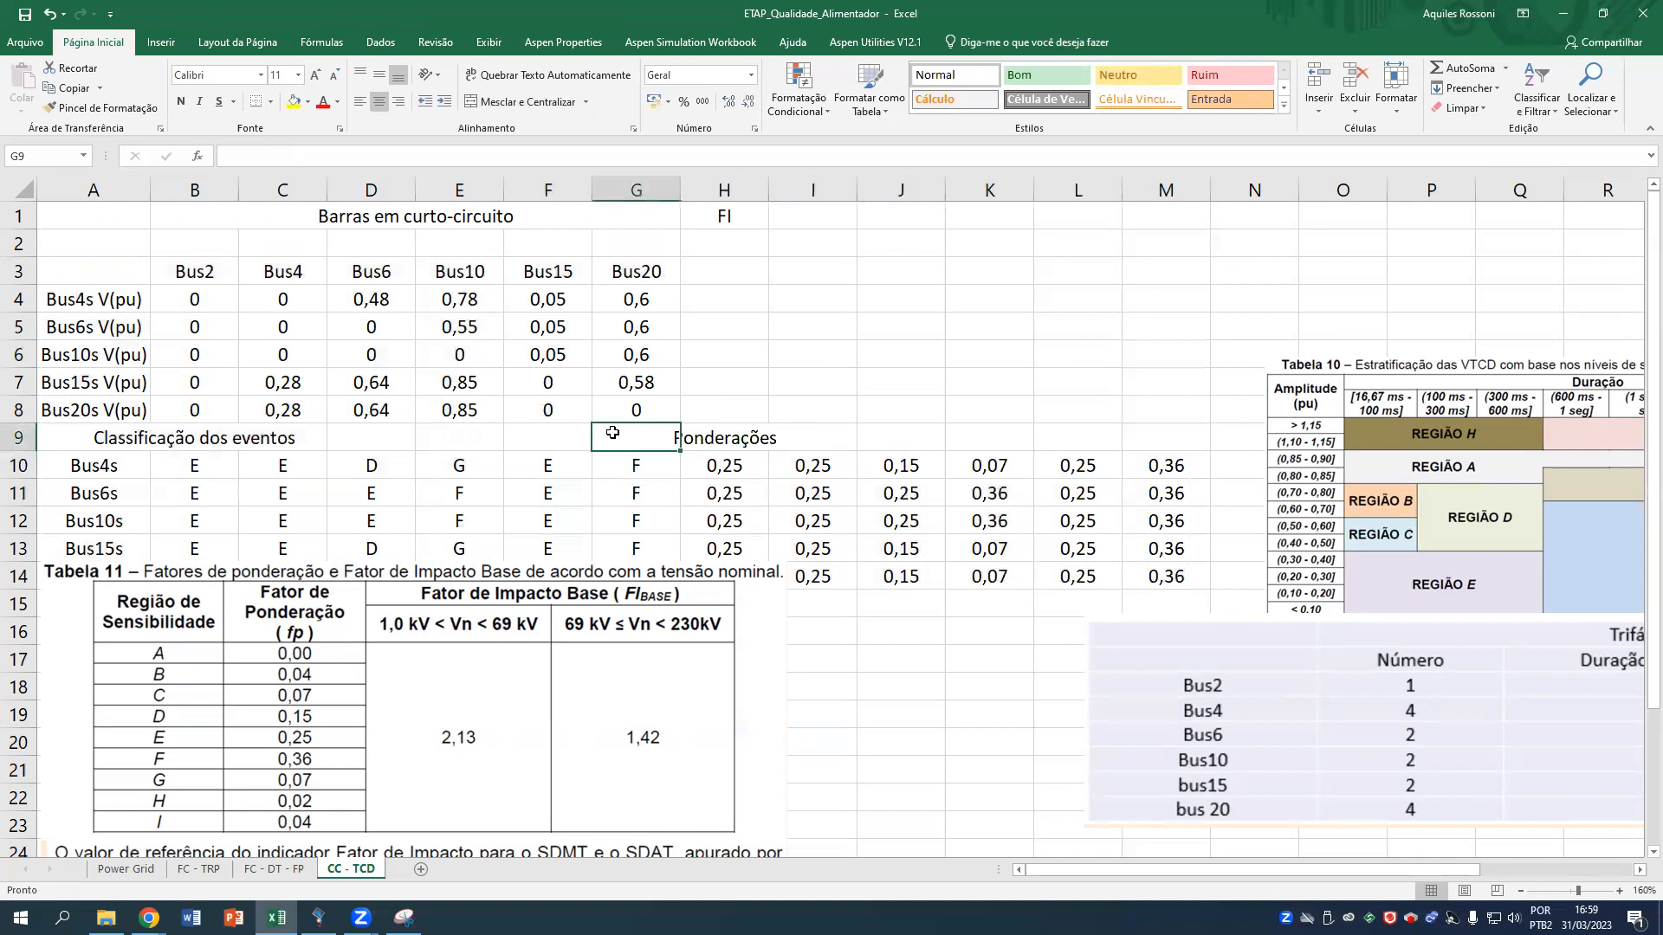
{"action": "left_click_drag", "start_coordinate": [762, 428], "coordinate": [1121, 433]}
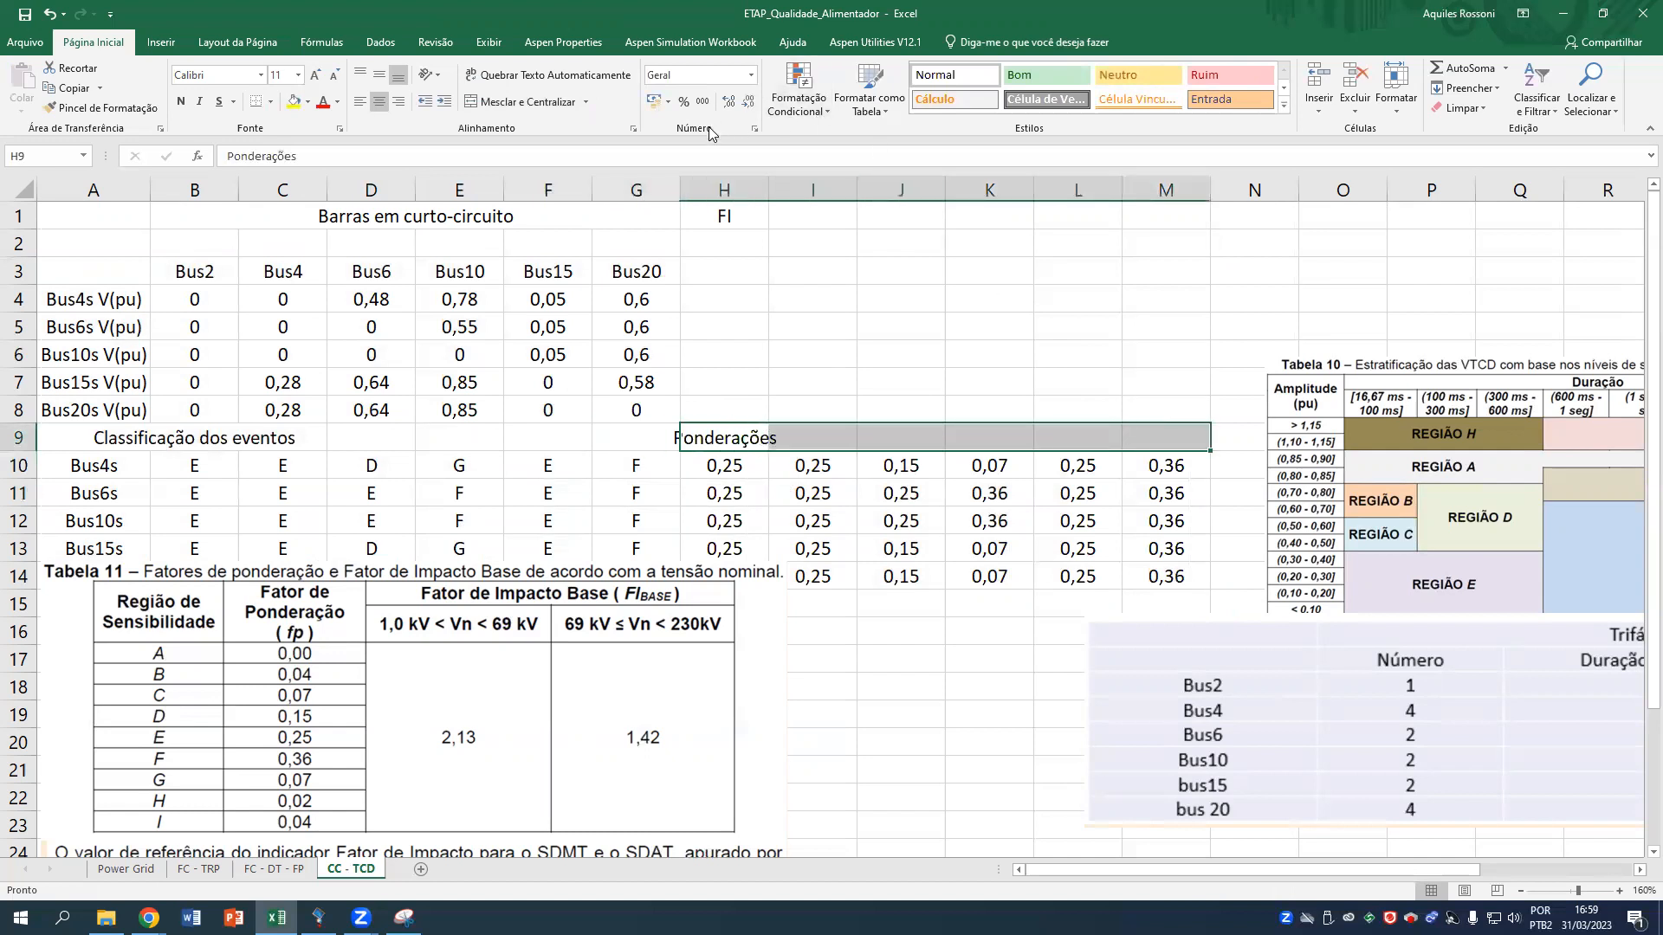
{"action": "left_click", "coordinate": [535, 102]}
{"action": "left_click", "coordinate": [214, 431]}
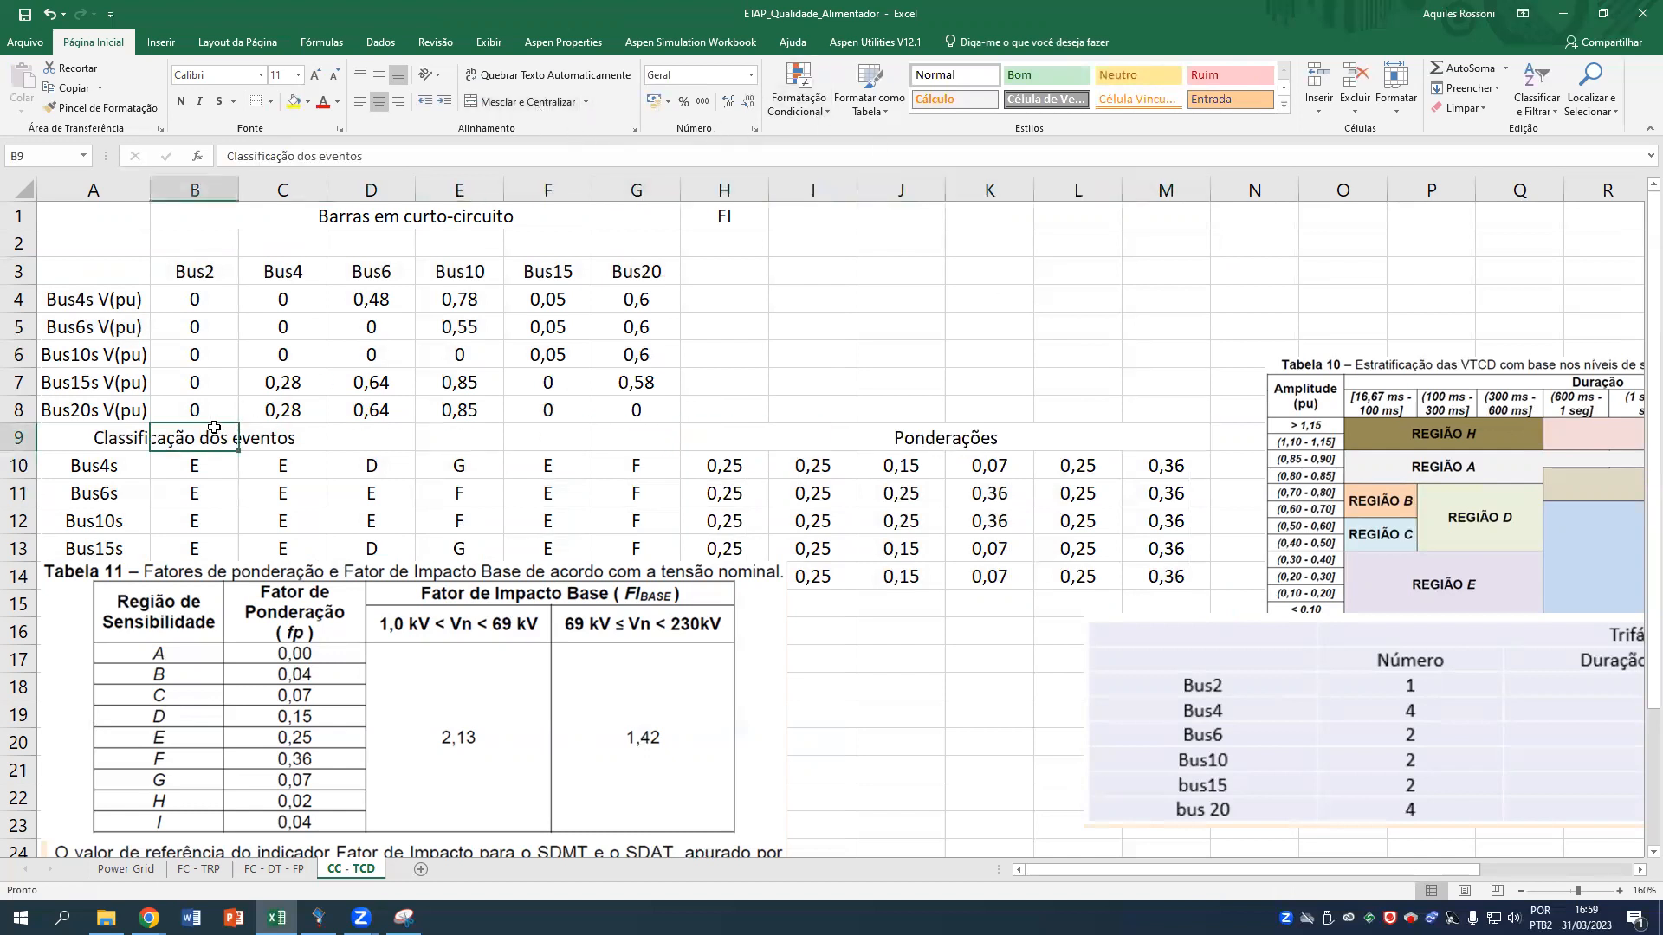
{"action": "left_click_drag", "start_coordinate": [176, 438], "coordinate": [618, 434]}
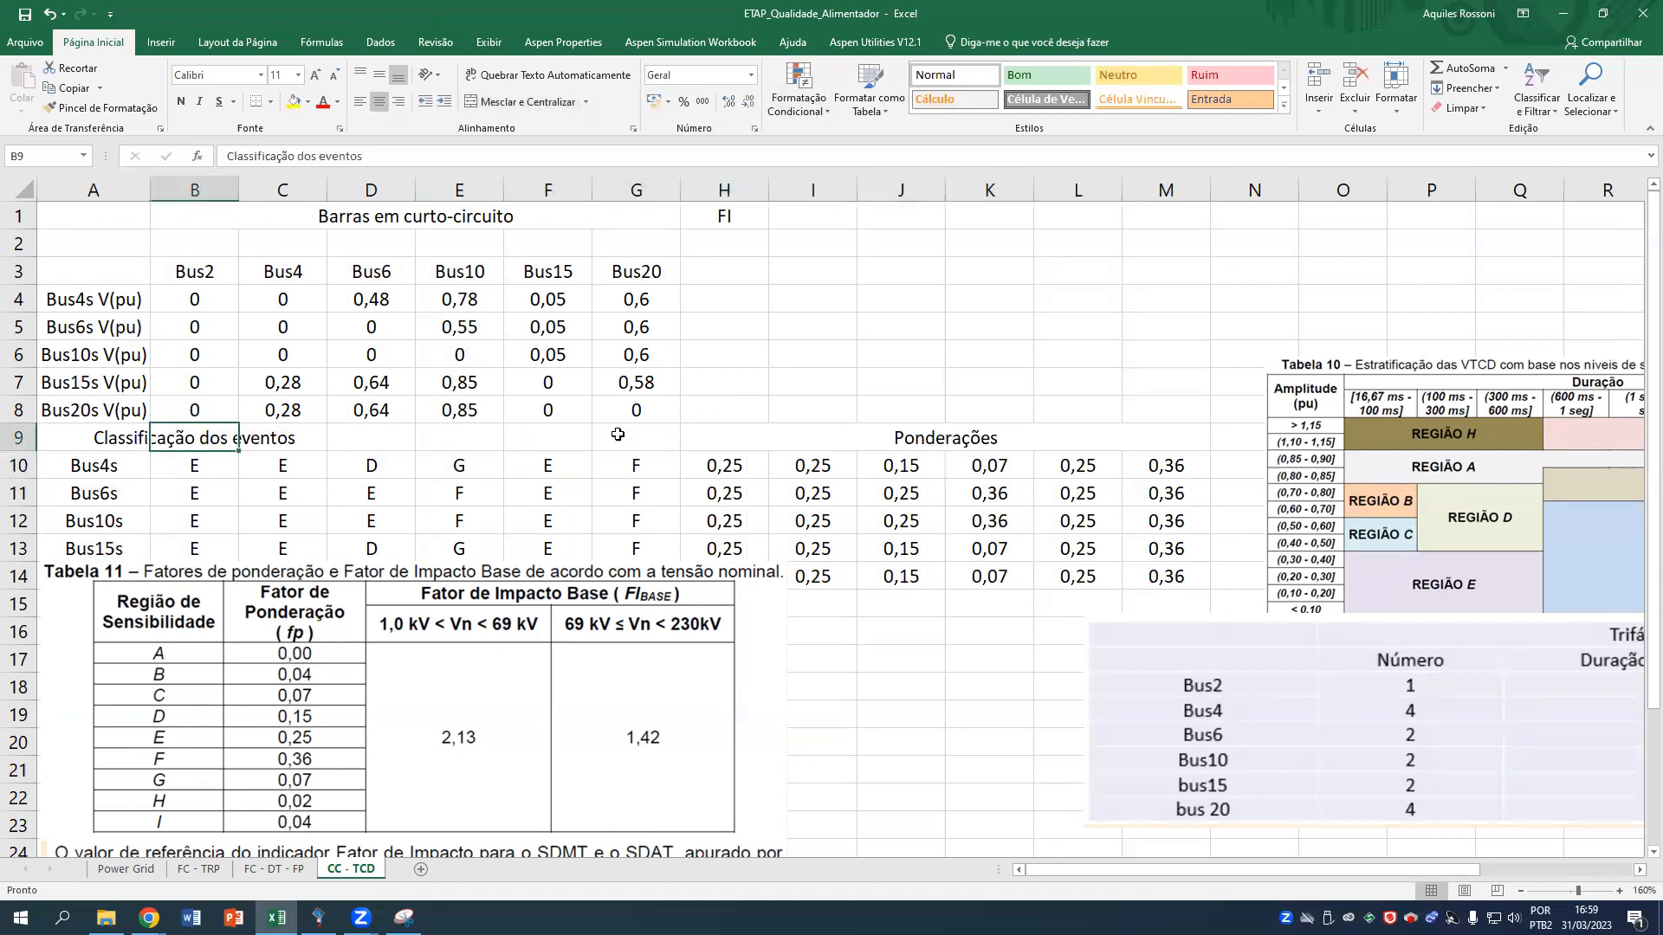
{"action": "left_click", "coordinate": [526, 102]}
{"action": "left_click_drag", "start_coordinate": [528, 589], "coordinate": [535, 653]}
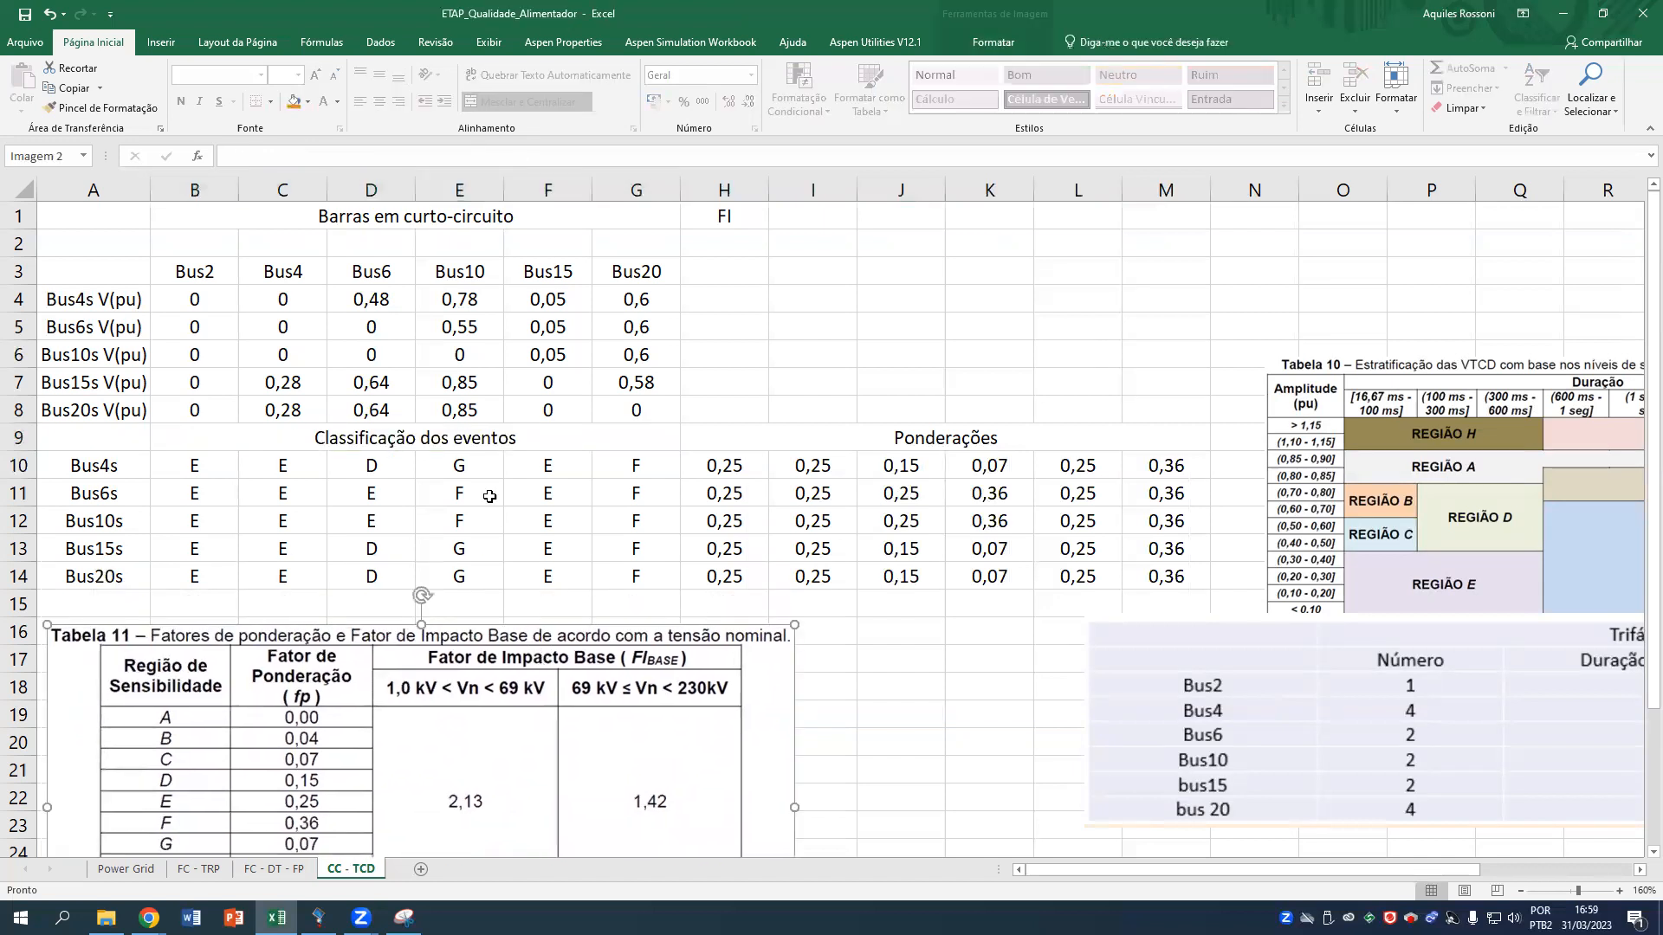
Clear the Barras em curto-circuito heading from the merged cell B1.
{"action": "left_click", "coordinate": [337, 223]}
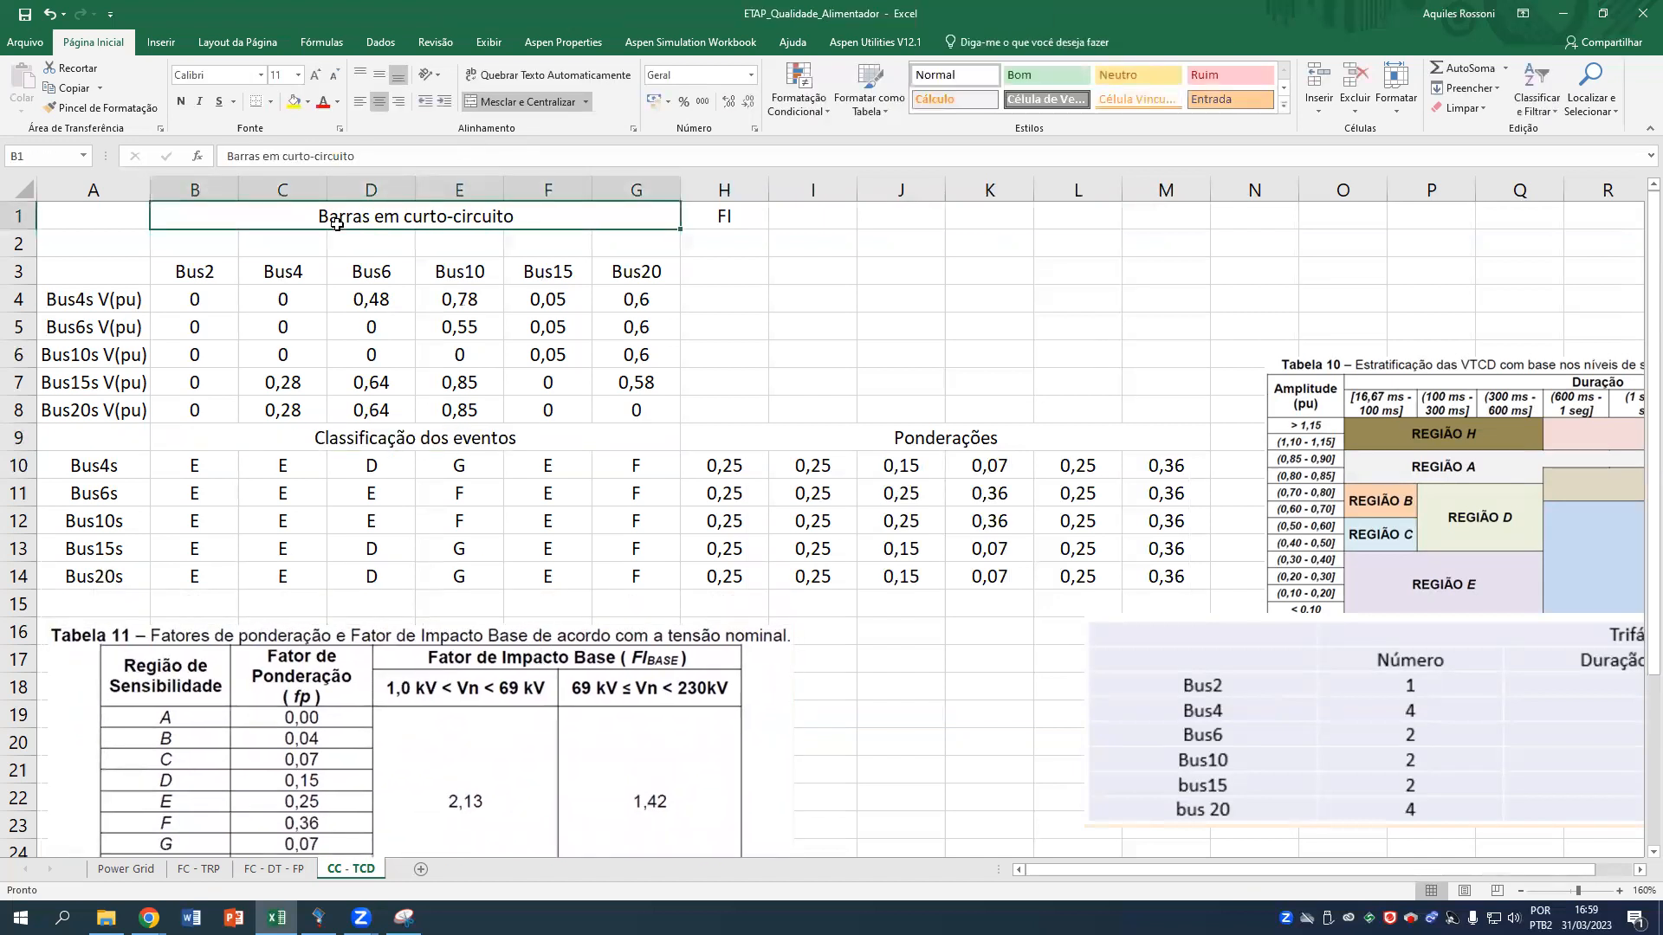
{"action": "key", "text": "Delete"}
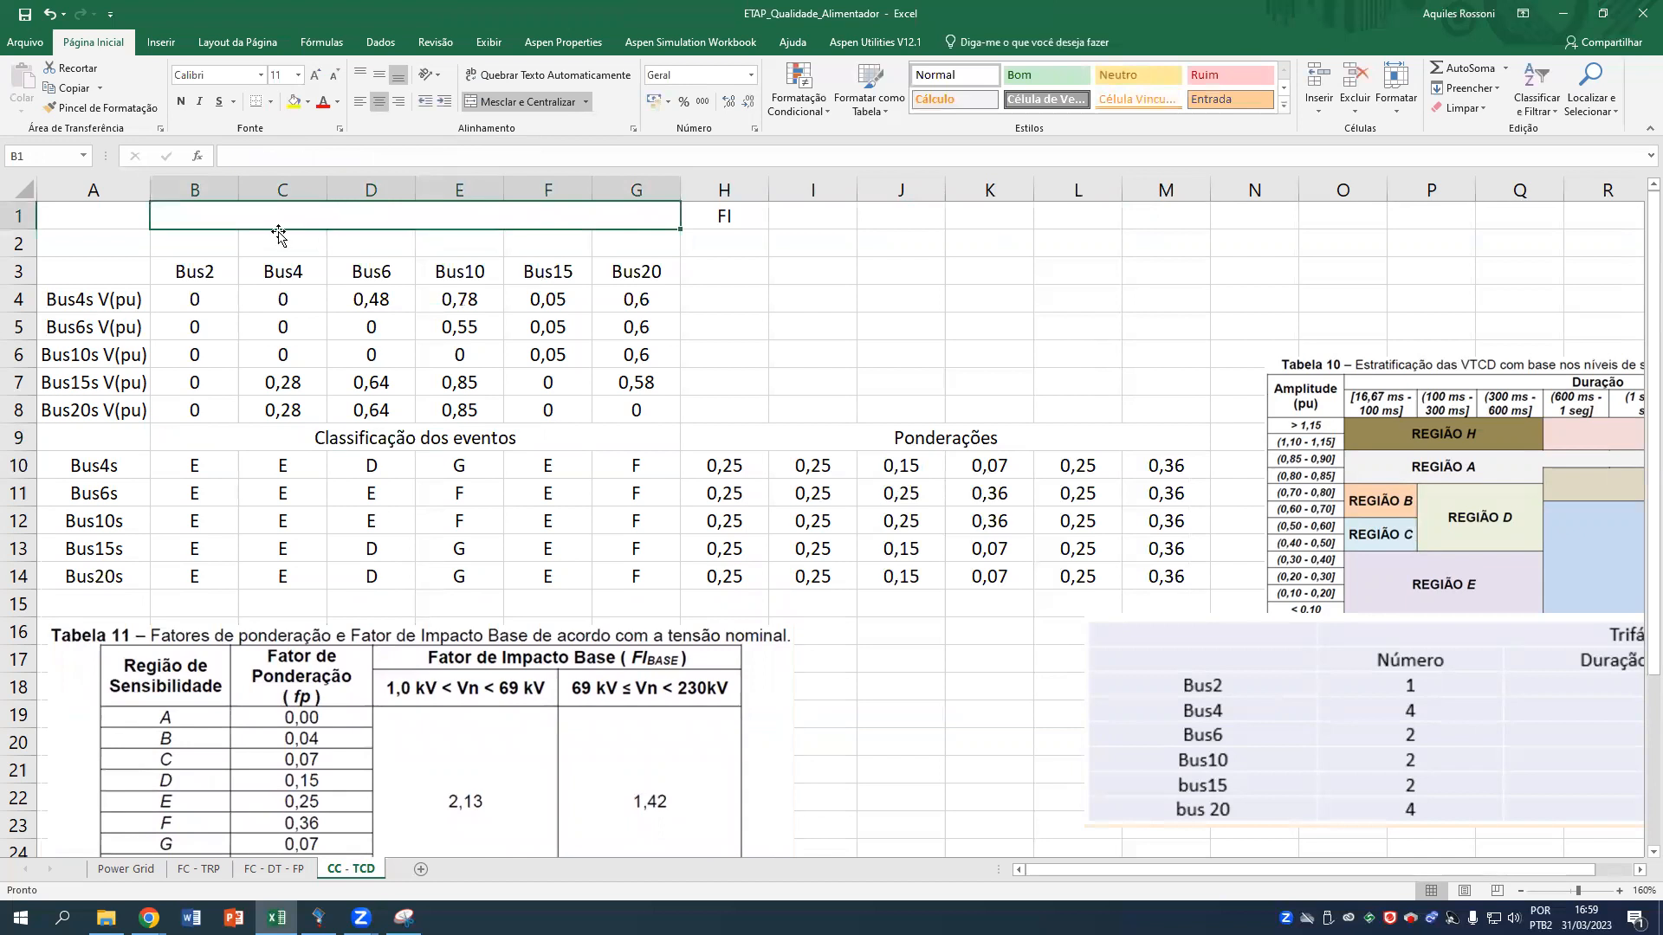
{"action": "left_click", "coordinate": [136, 269]}
{"action": "type", "text": "Barras"}
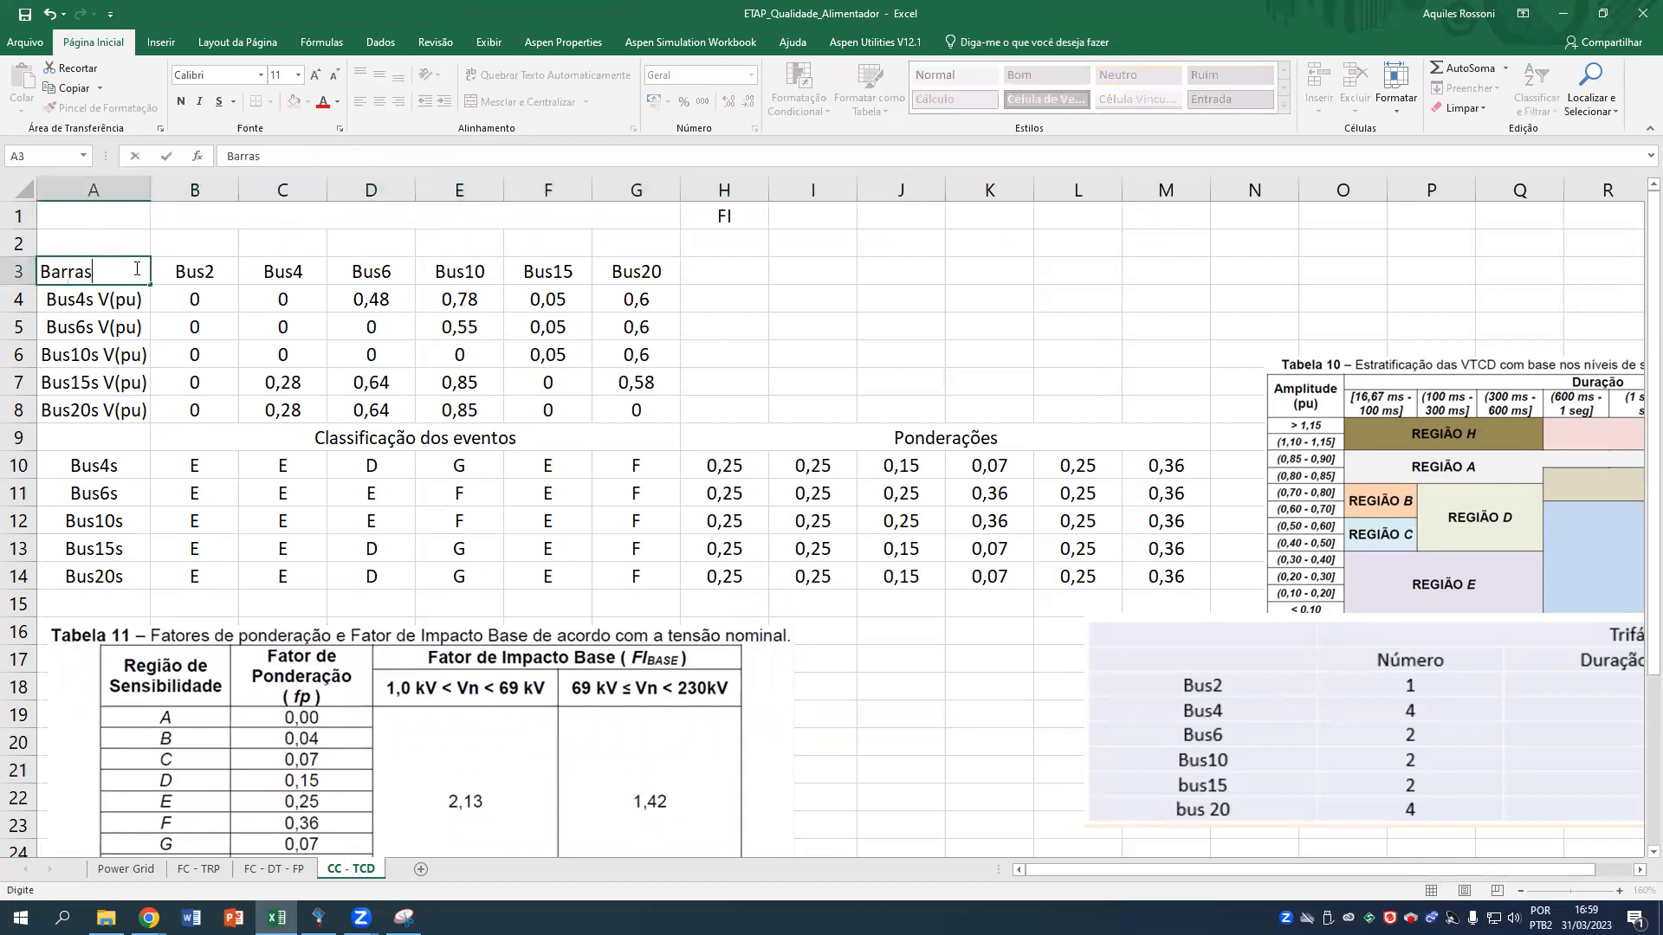
{"action": "key", "text": "BackSpace"}
{"action": "key", "text": "BackSpace"}
{"action": "key", "text": "BackSpace"}
{"action": "key", "text": "BackSpace"}
{"action": "key", "text": "BackSpace"}
{"action": "key", "text": "BackSpace"}
{"action": "key", "text": "Escape"}
Enter the heading "Barras em curto e número de eventos" in the merged cell B1.
{"action": "key", "text": "Up"}
{"action": "key", "text": "Right"}
{"action": "key", "text": "Up"}
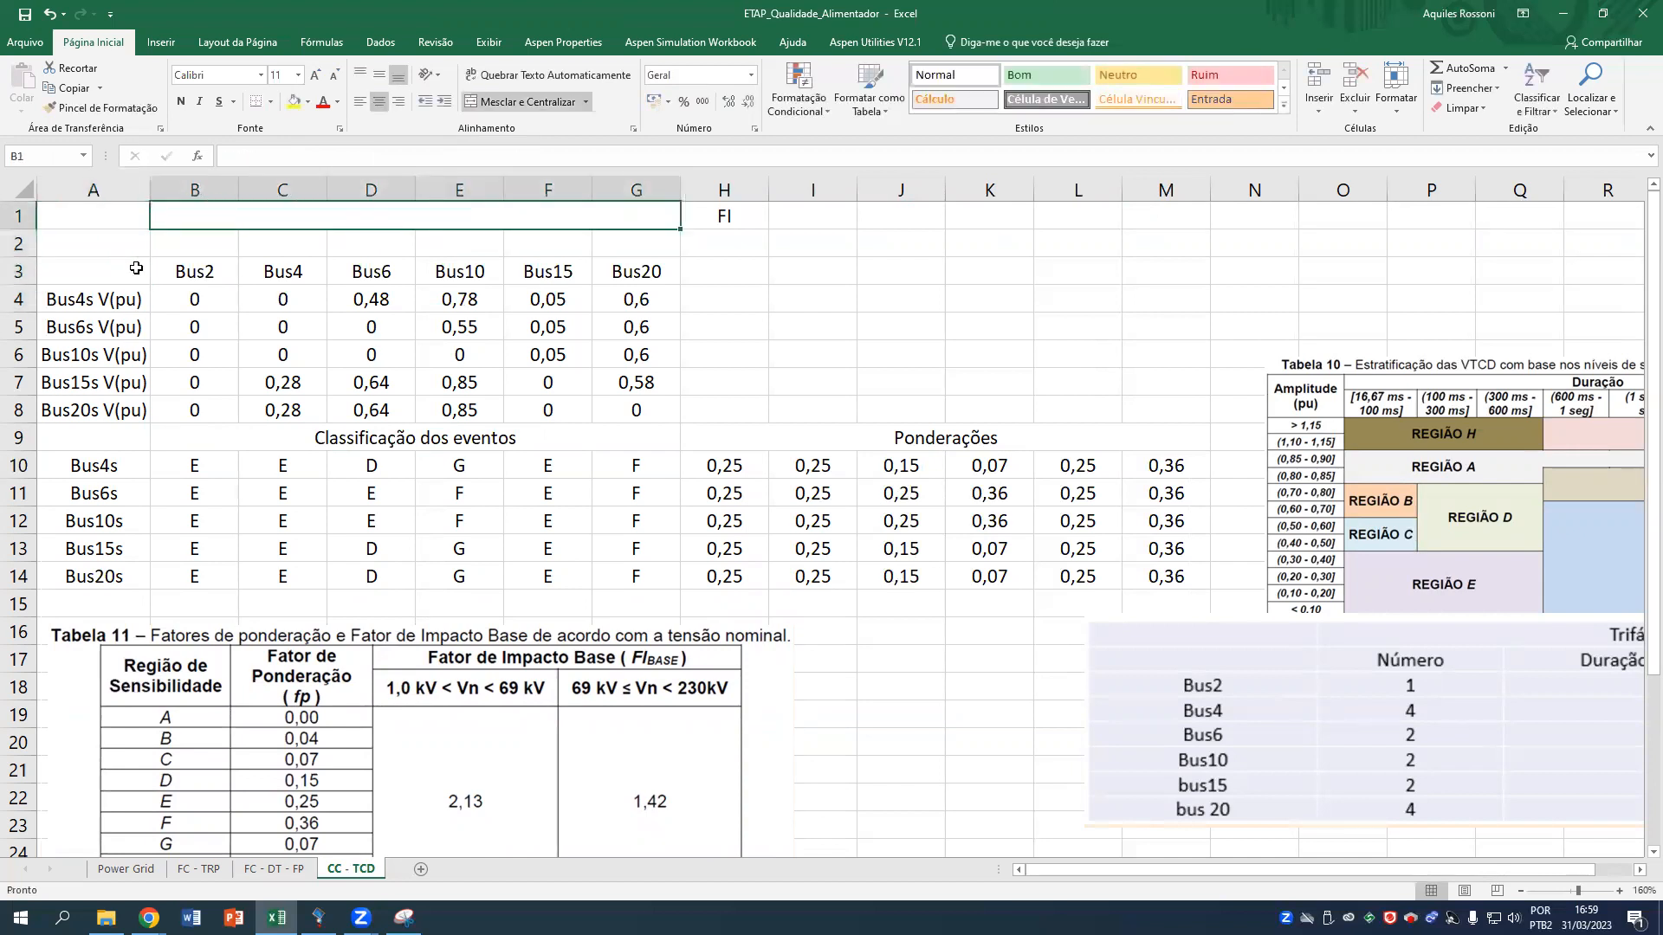
{"action": "type", "text": "Barras"}
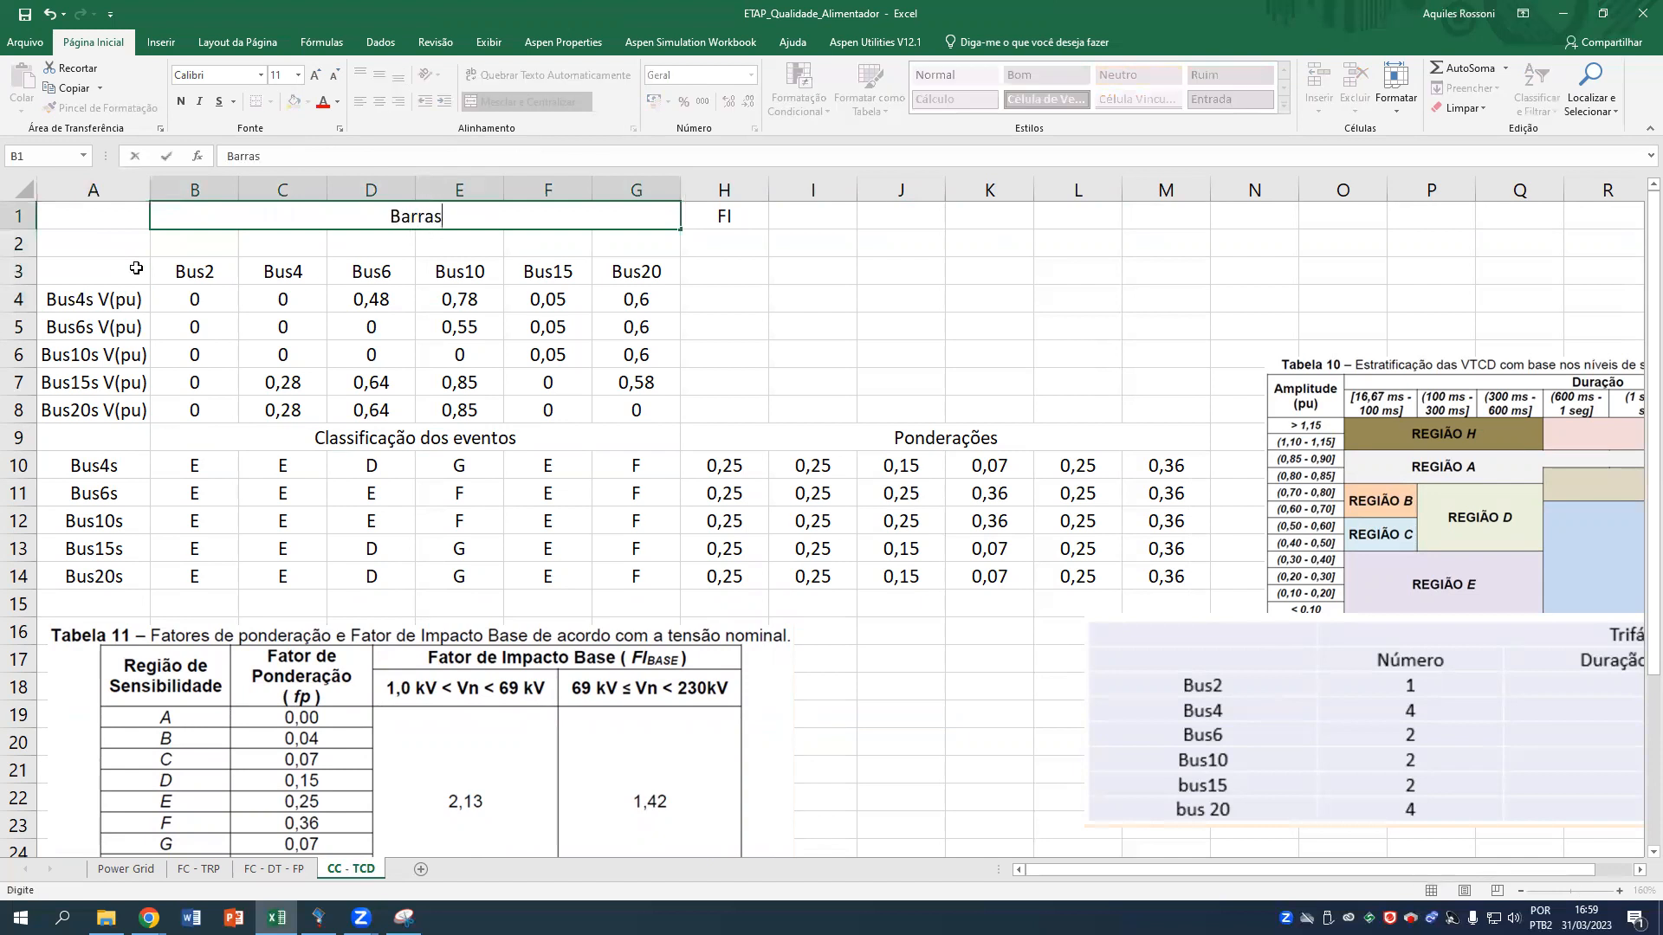
{"action": "type", "text": " em curto e número de event"}
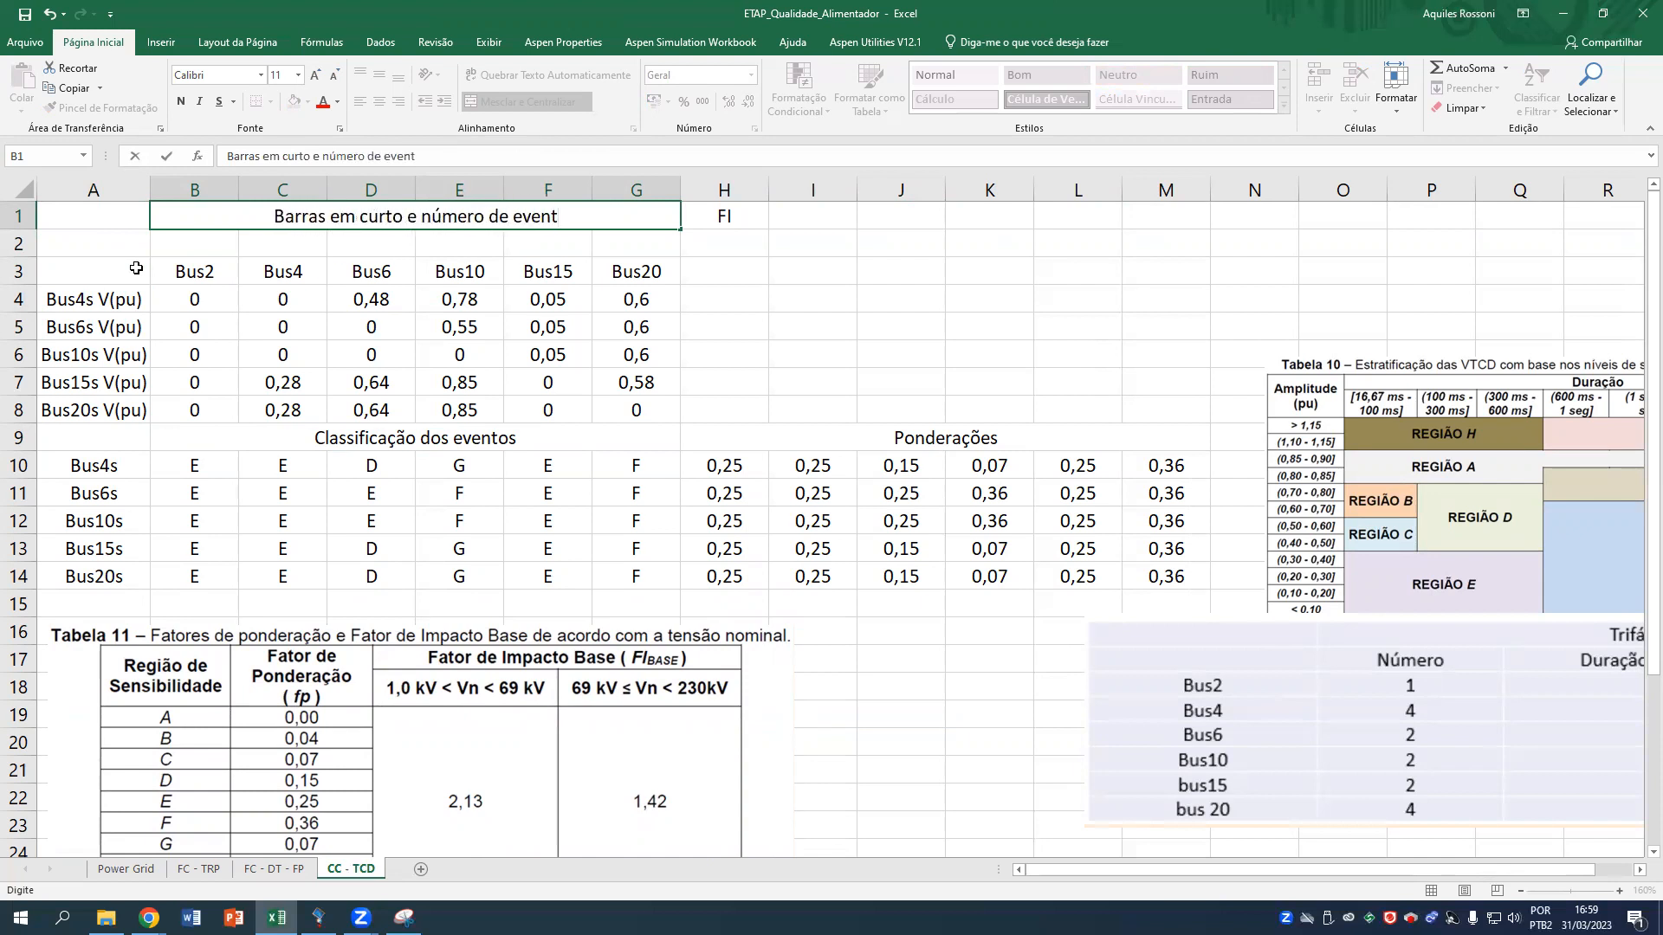
{"action": "type", "text": "os"}
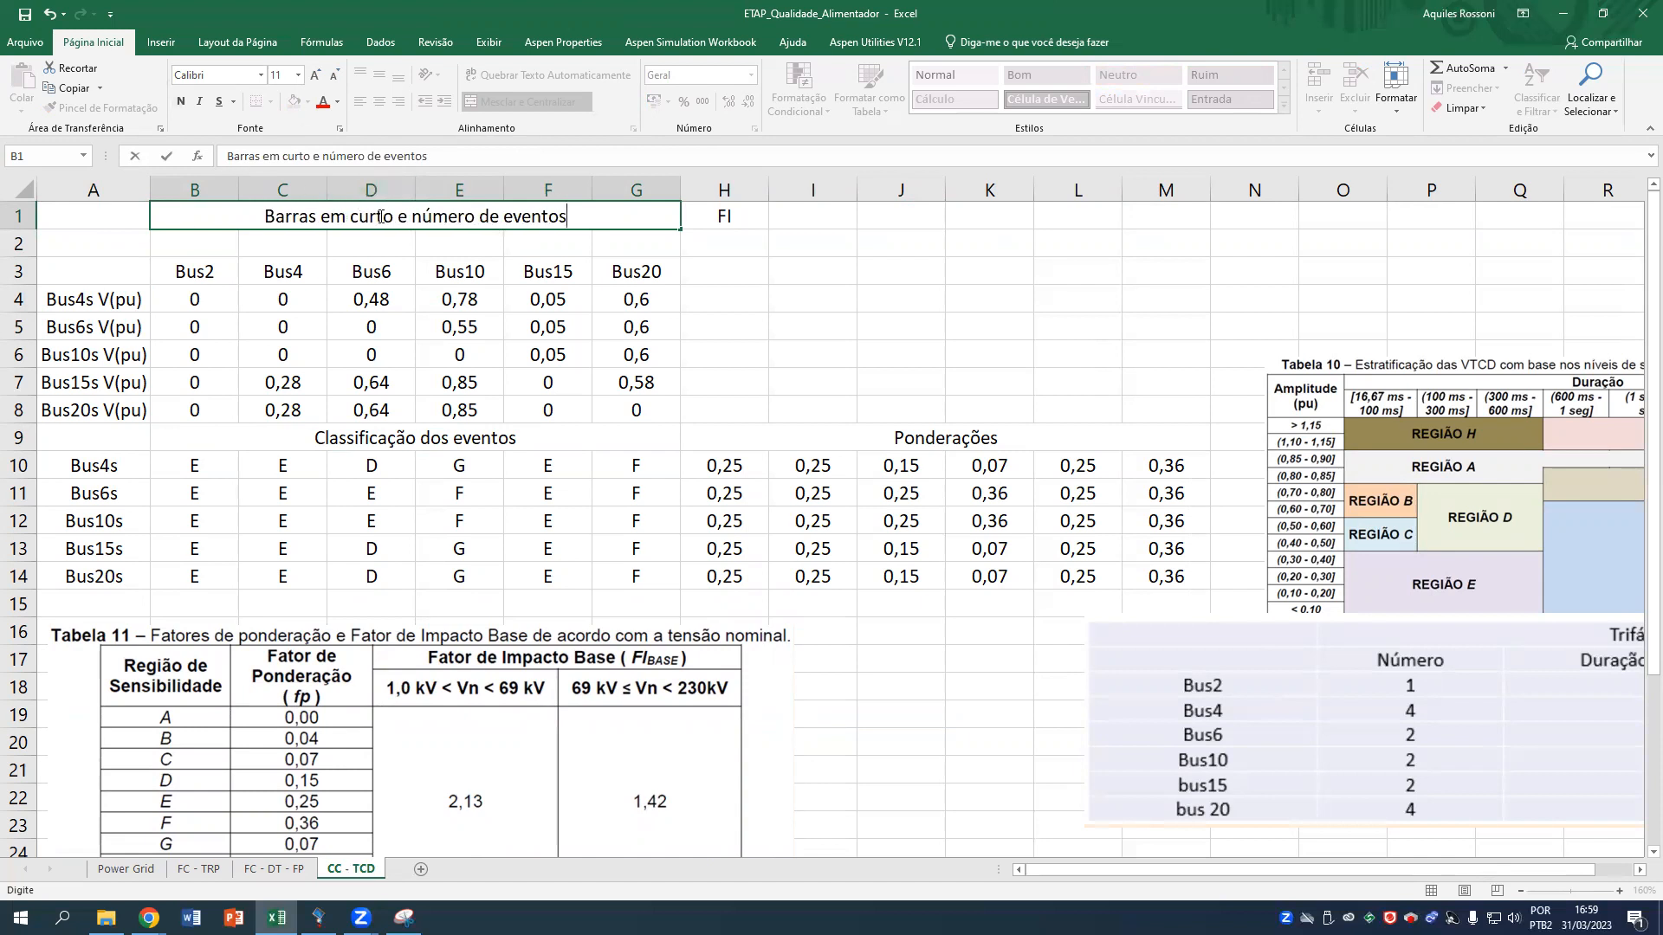
Reword the heading in B1 as "Número de eventos e as barras em curto".
{"action": "left_click_drag", "start_coordinate": [394, 218], "coordinate": [312, 216]}
{"action": "key", "text": "BackSpace"}
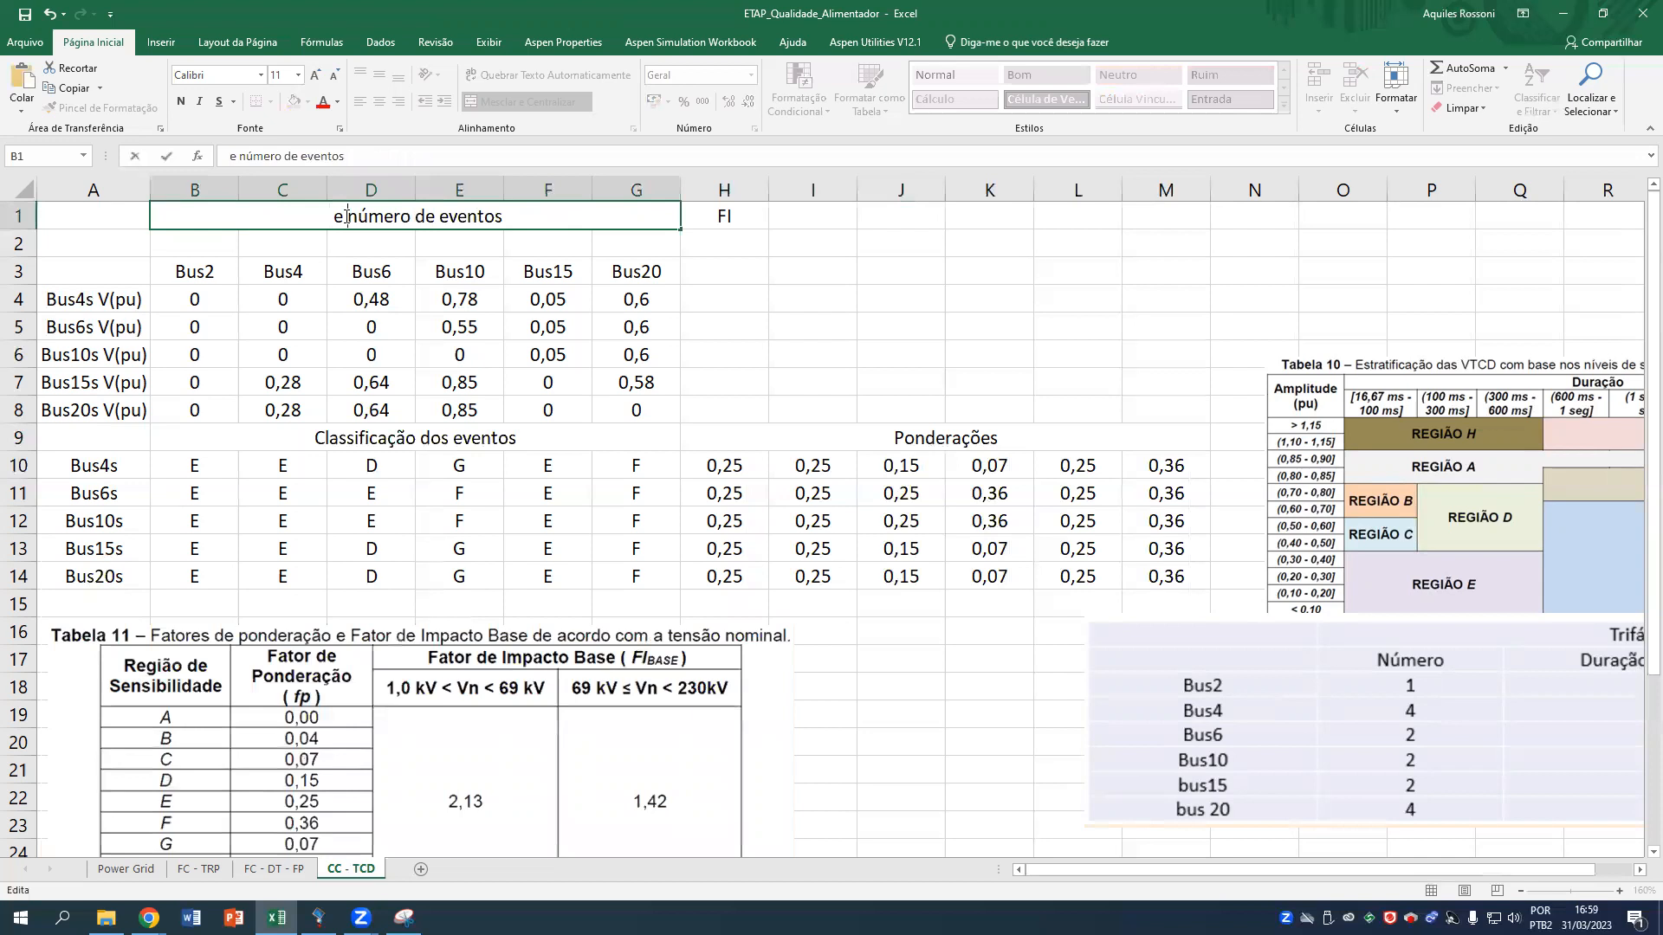
{"action": "key", "text": "Delete"}
{"action": "key", "text": "Delete"}
{"action": "key", "text": "Delete"}
{"action": "type", "text": "N"}
{"action": "left_click", "coordinate": [551, 218]}
{"action": "type", "text": "e as"}
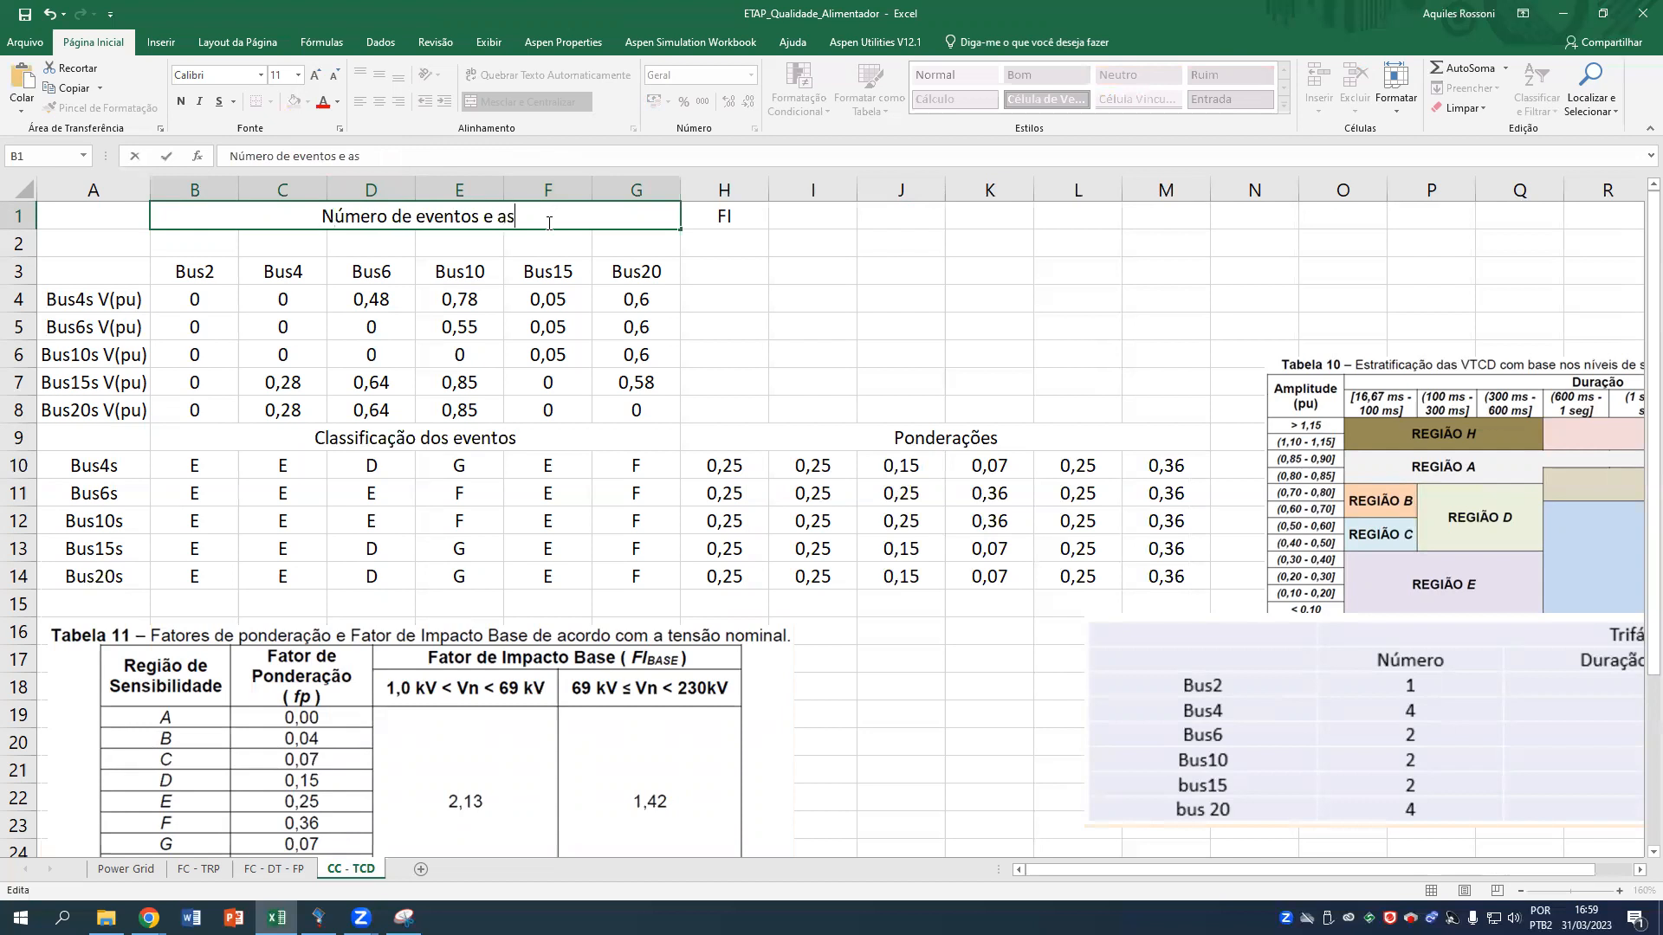
{"action": "type", "text": " Barras em curto"}
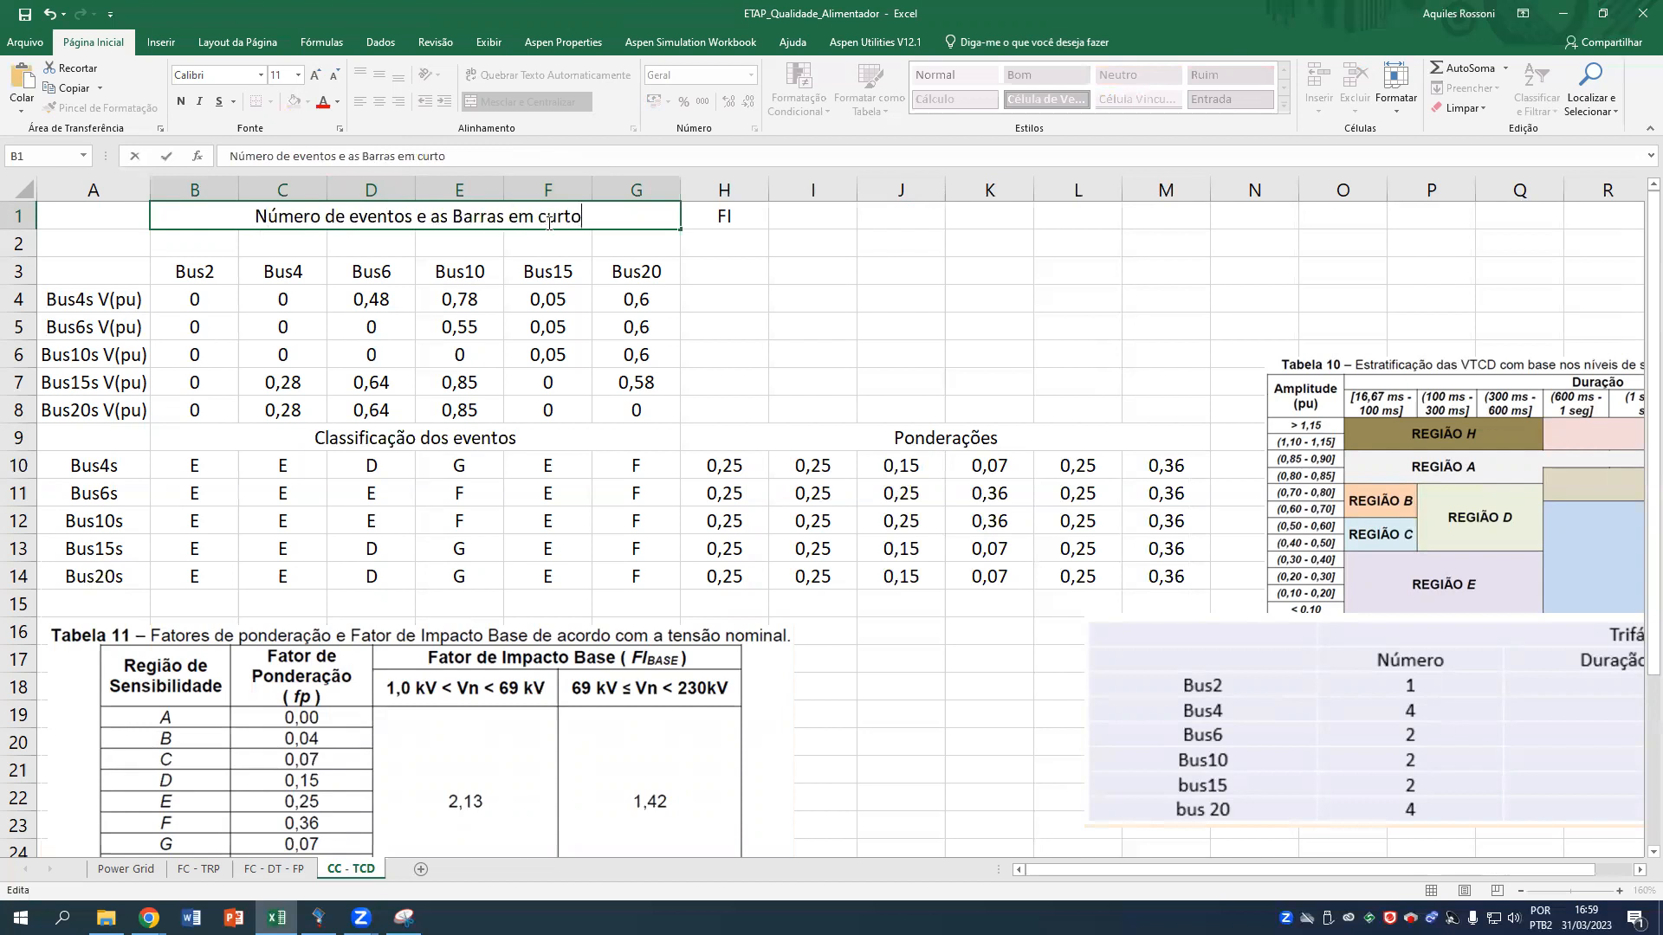
{"action": "left_click", "coordinate": [464, 215]}
{"action": "key", "text": "BackSpace"}
{"action": "type", "text": "b"}
{"action": "left_click", "coordinate": [359, 272]}
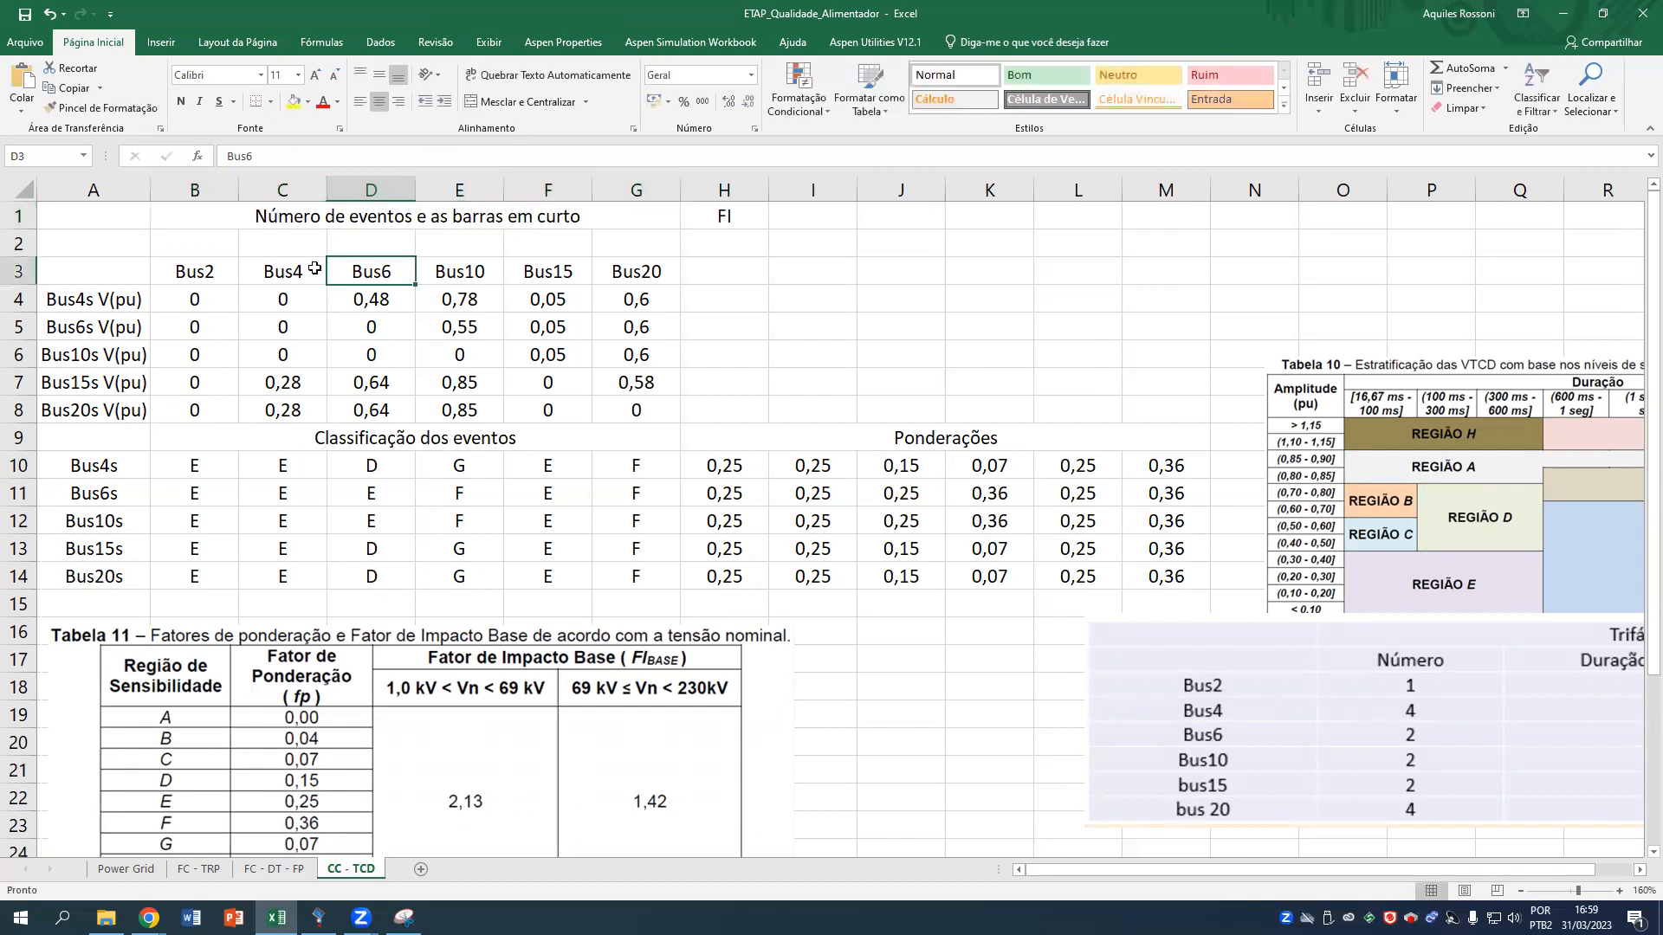
Enter the event counts 1, 4, 2, 2, 2 and 4 in B2:G2 above the headings Bus2 to Bus20.
{"action": "left_click", "coordinate": [232, 244]}
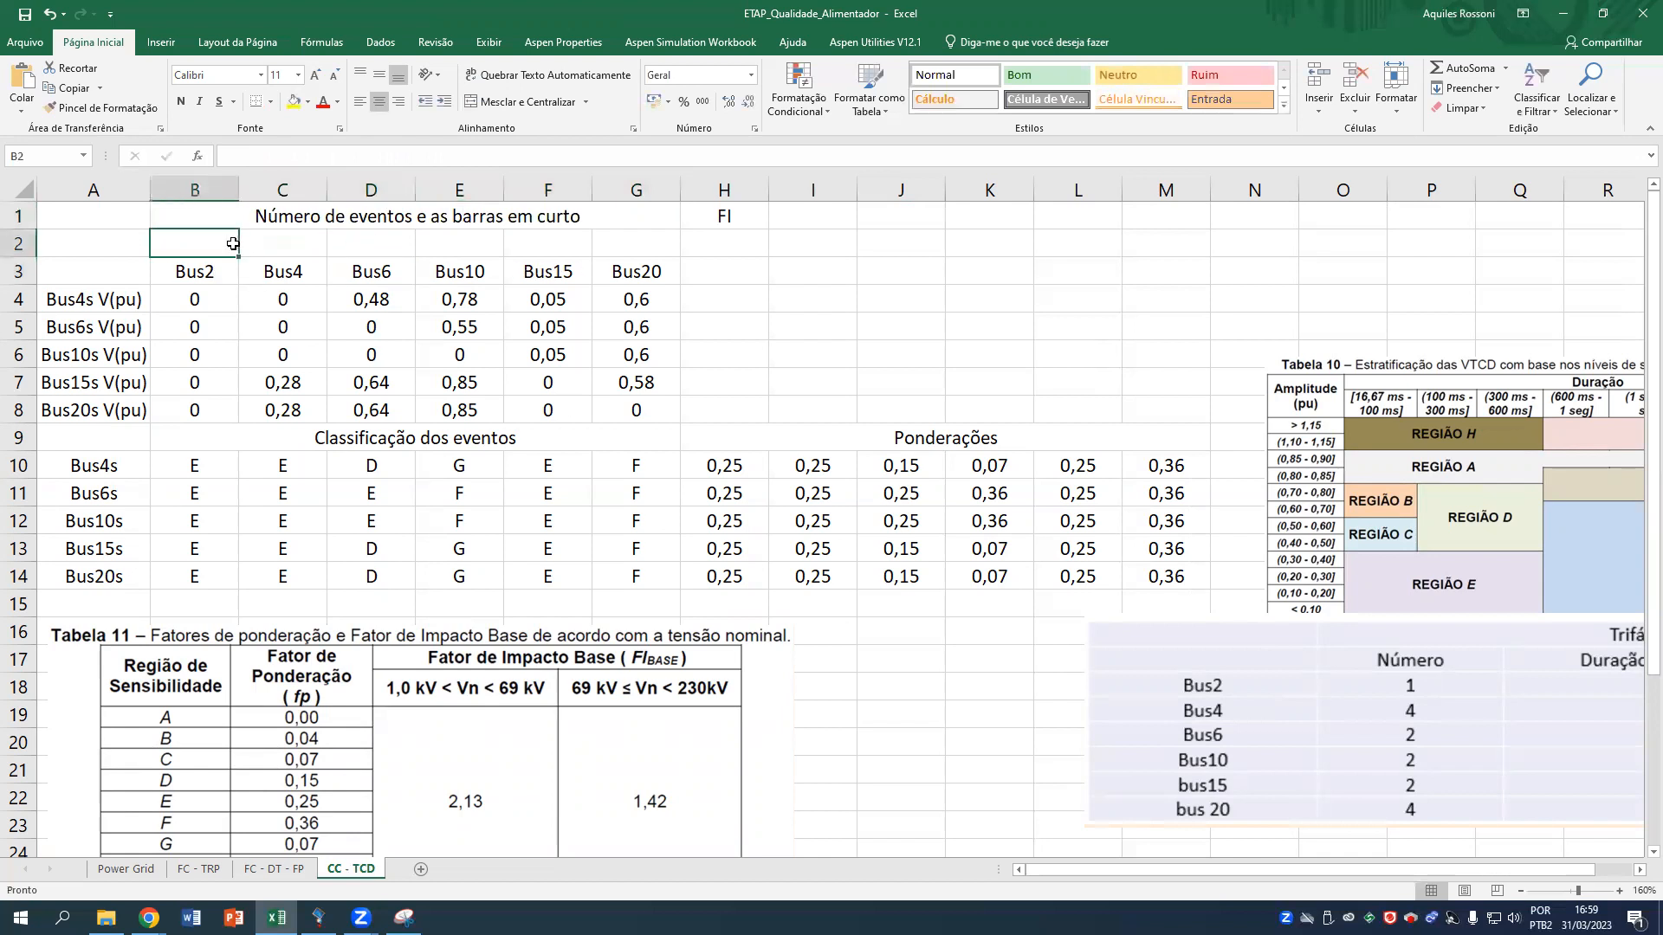
{"action": "type", "text": "1"}
{"action": "key", "text": "Tab"}
{"action": "type", "text": "4"}
{"action": "key", "text": "Tab"}
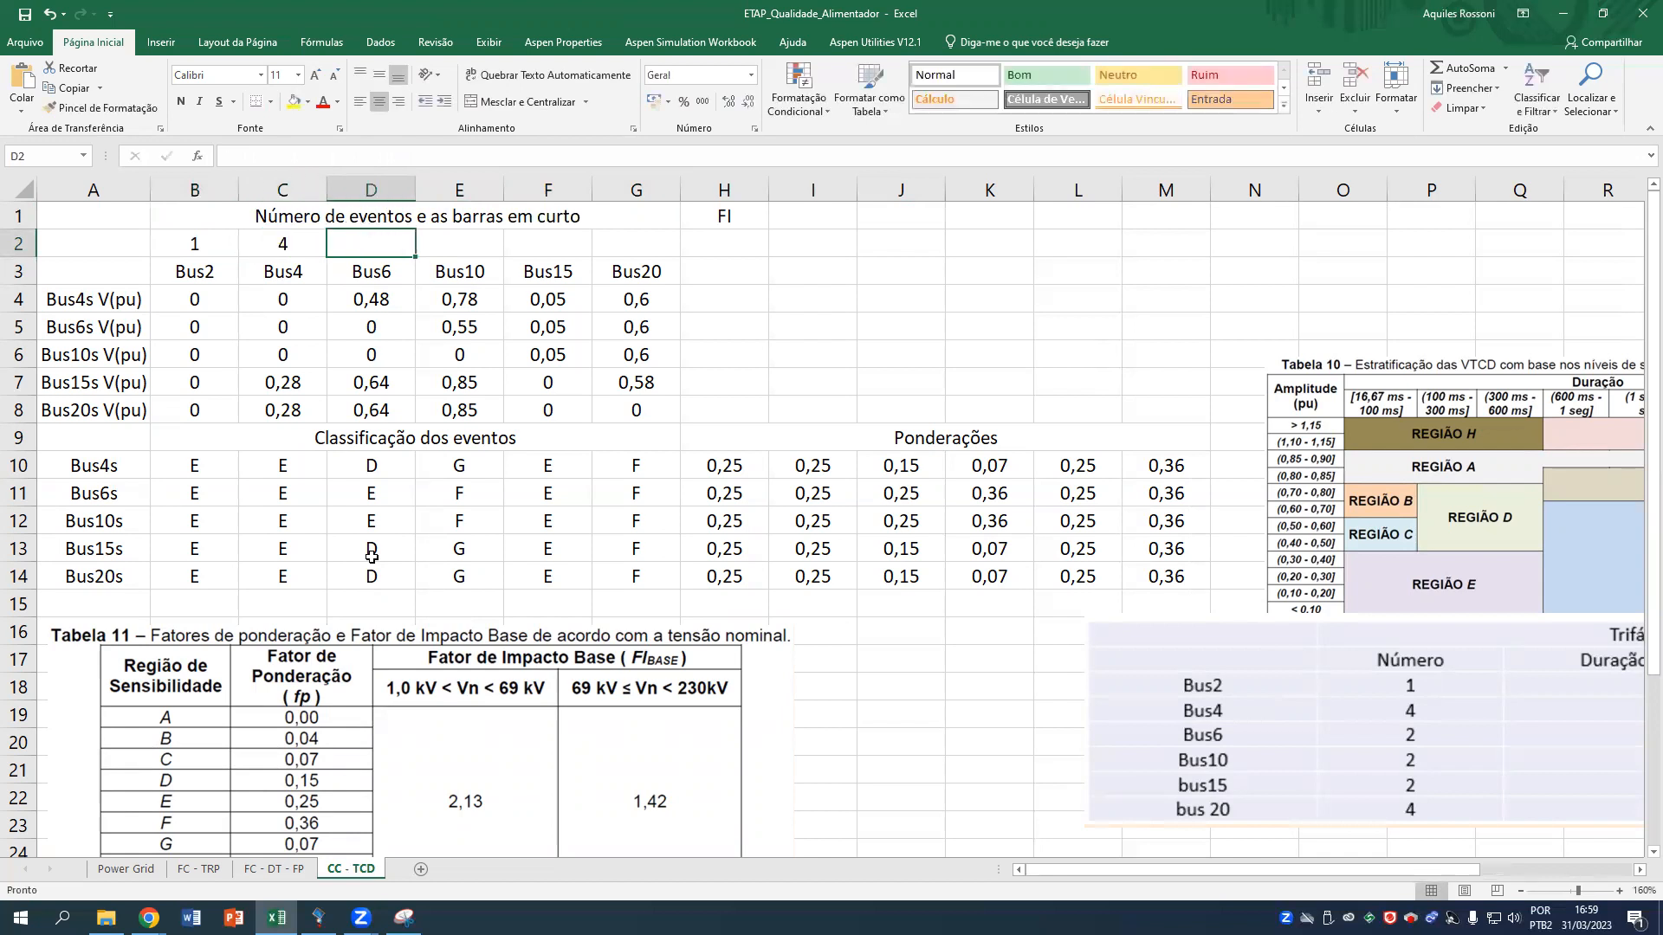
{"action": "type", "text": "0"}
{"action": "key", "text": "Tab"}
{"action": "key", "text": "Left"}
{"action": "type", "text": "2"}
{"action": "key", "text": "Tab"}
{"action": "type", "text": "2"}
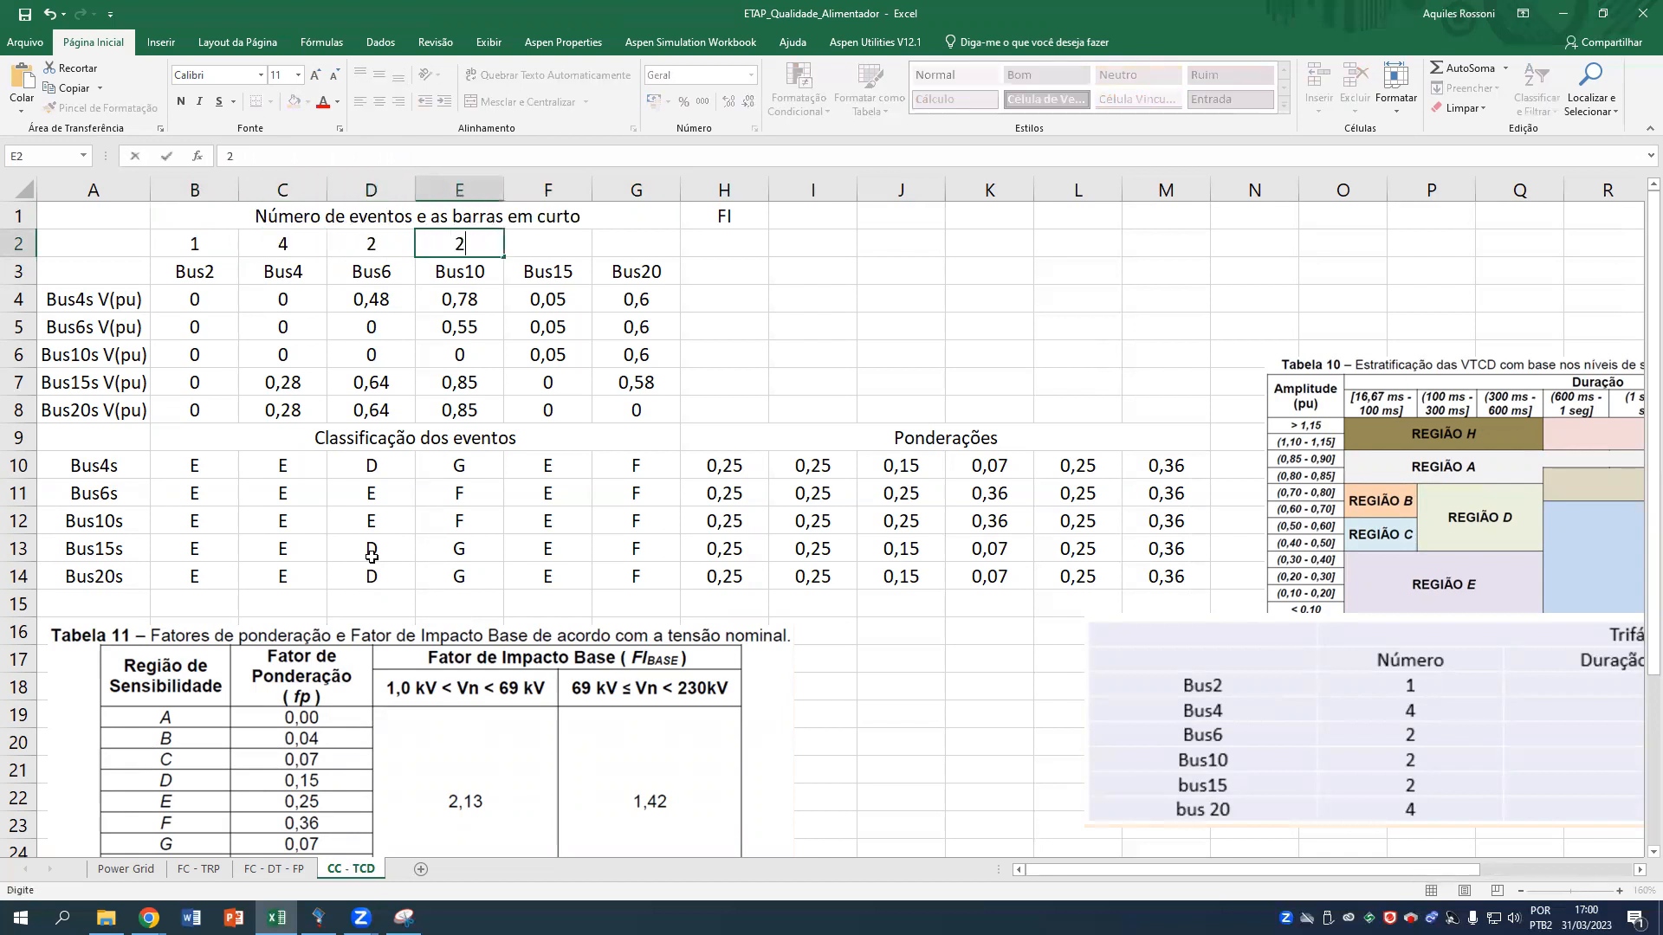
{"action": "key", "text": "Tab"}
{"action": "type", "text": "2"}
{"action": "key", "text": "Tab"}
{"action": "type", "text": "7"}
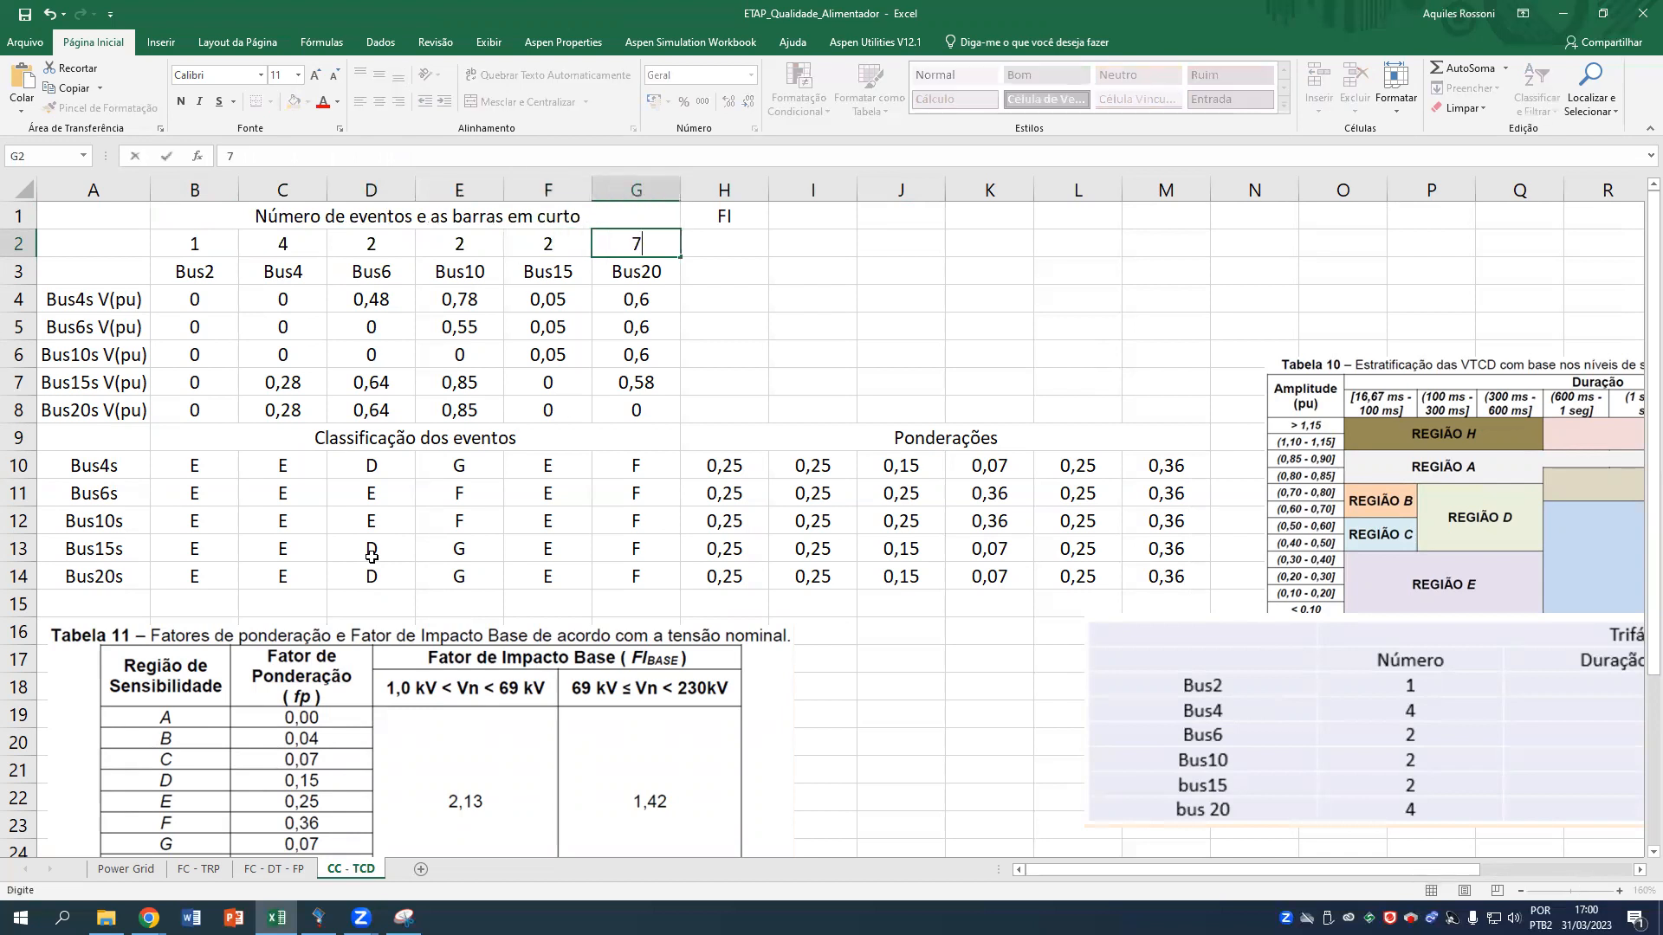
{"action": "key", "text": "Return"}
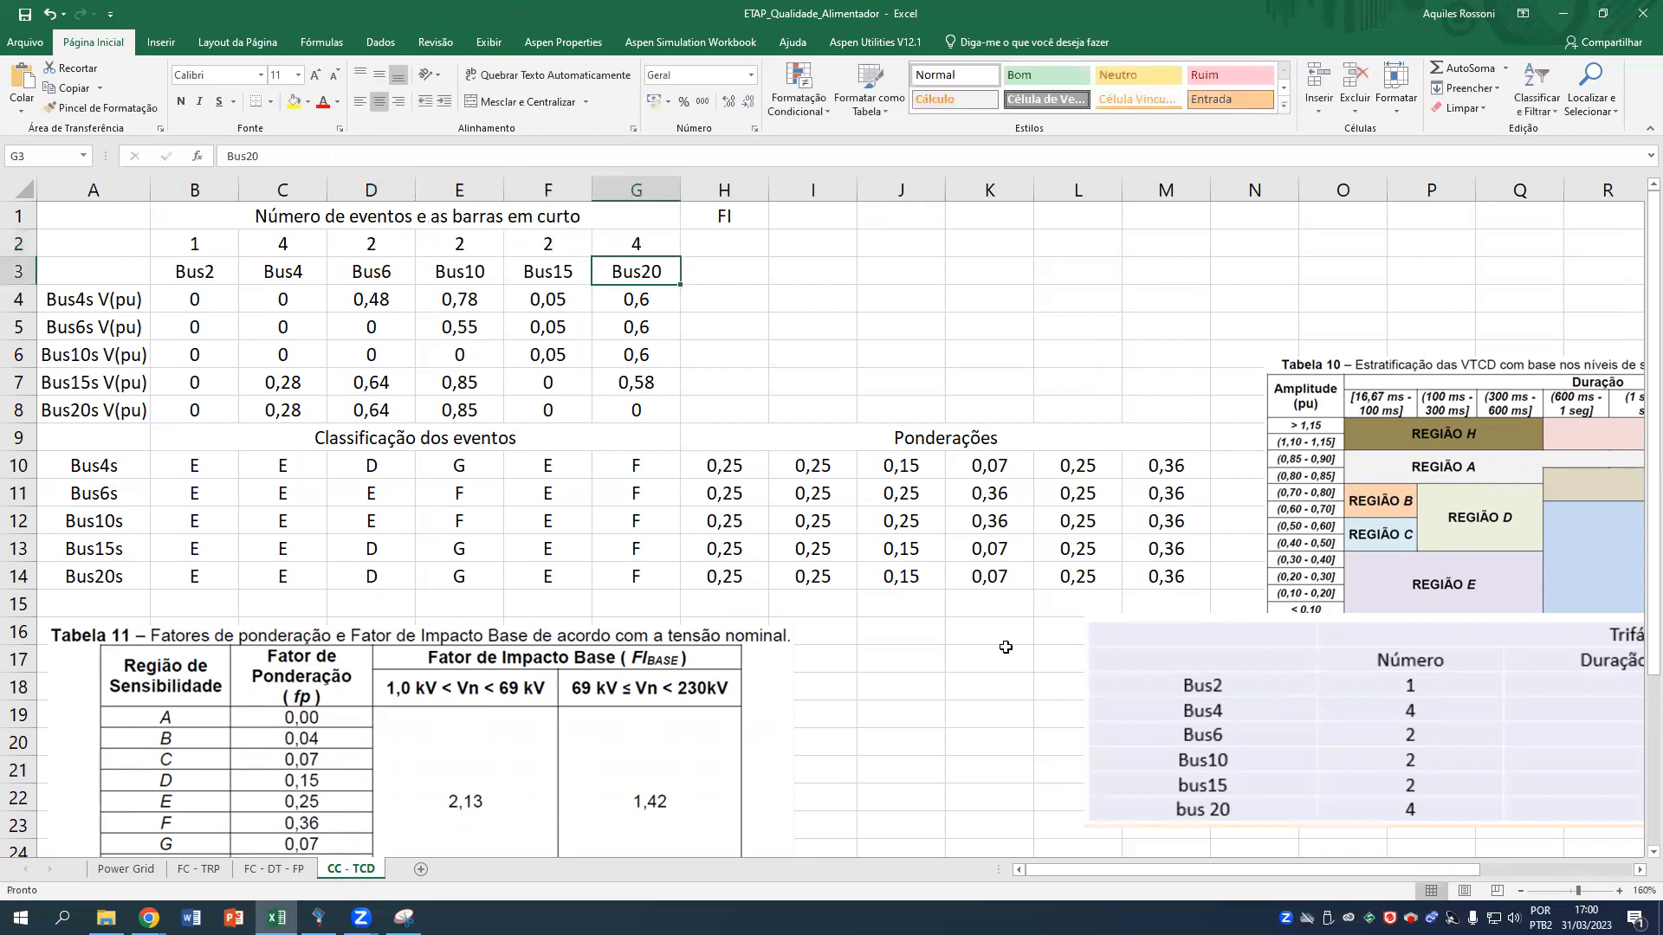
Move the FI heading from H1 down to H3, level with the bus headings.
{"action": "left_click", "coordinate": [732, 245]}
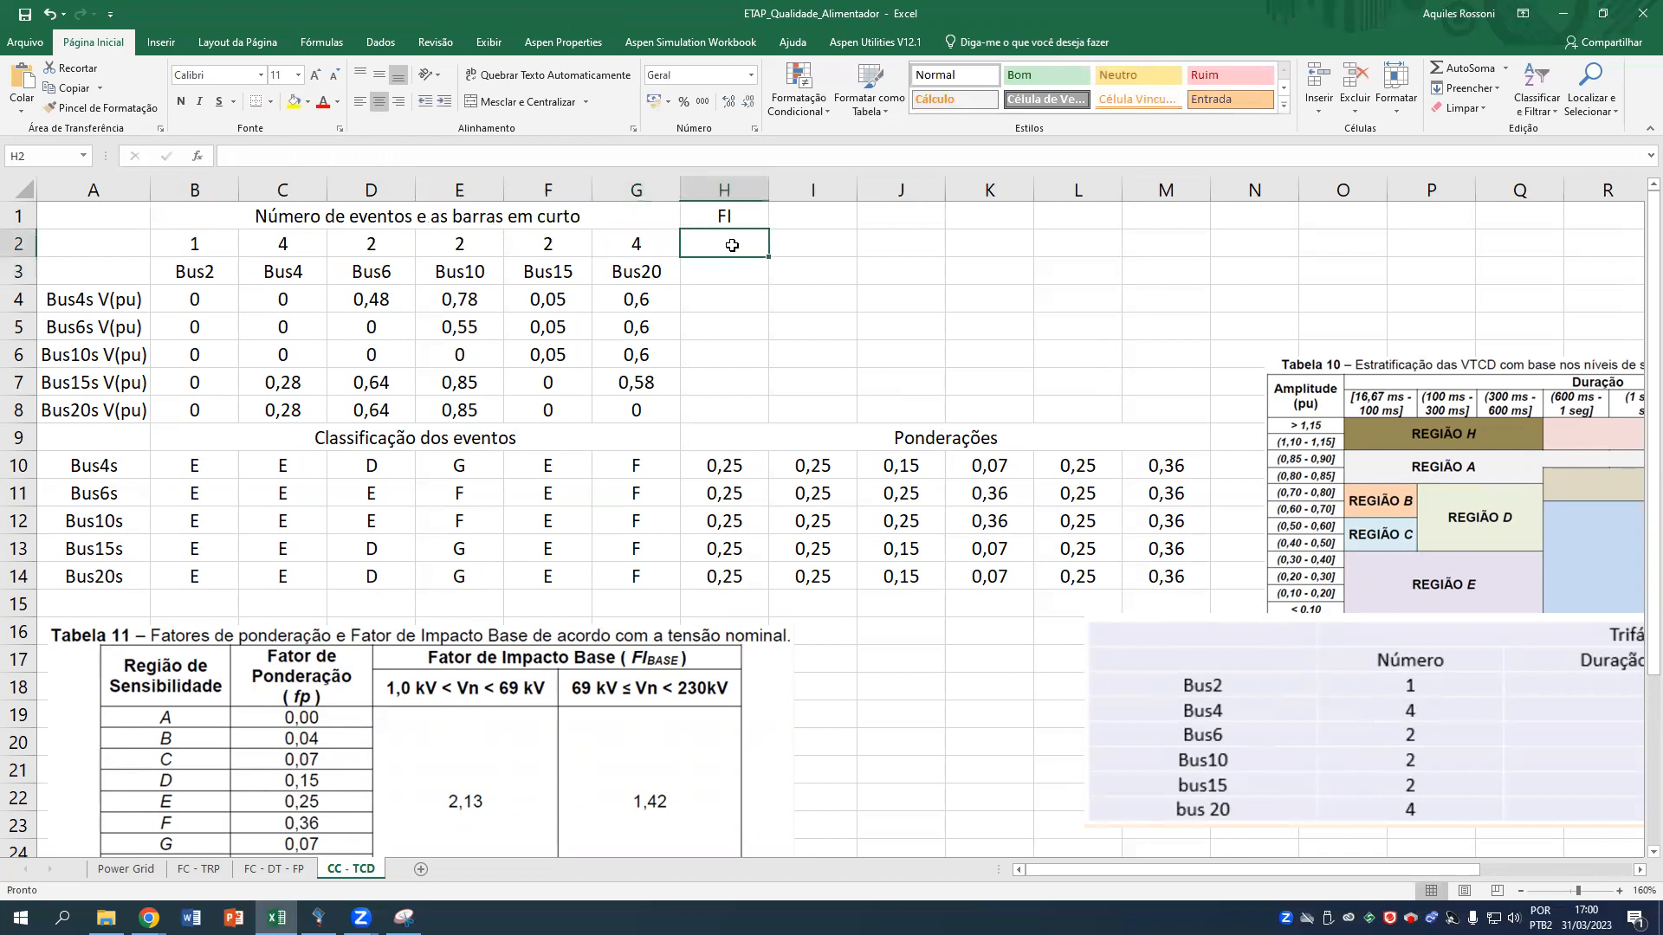
{"action": "left_click", "coordinate": [738, 296]}
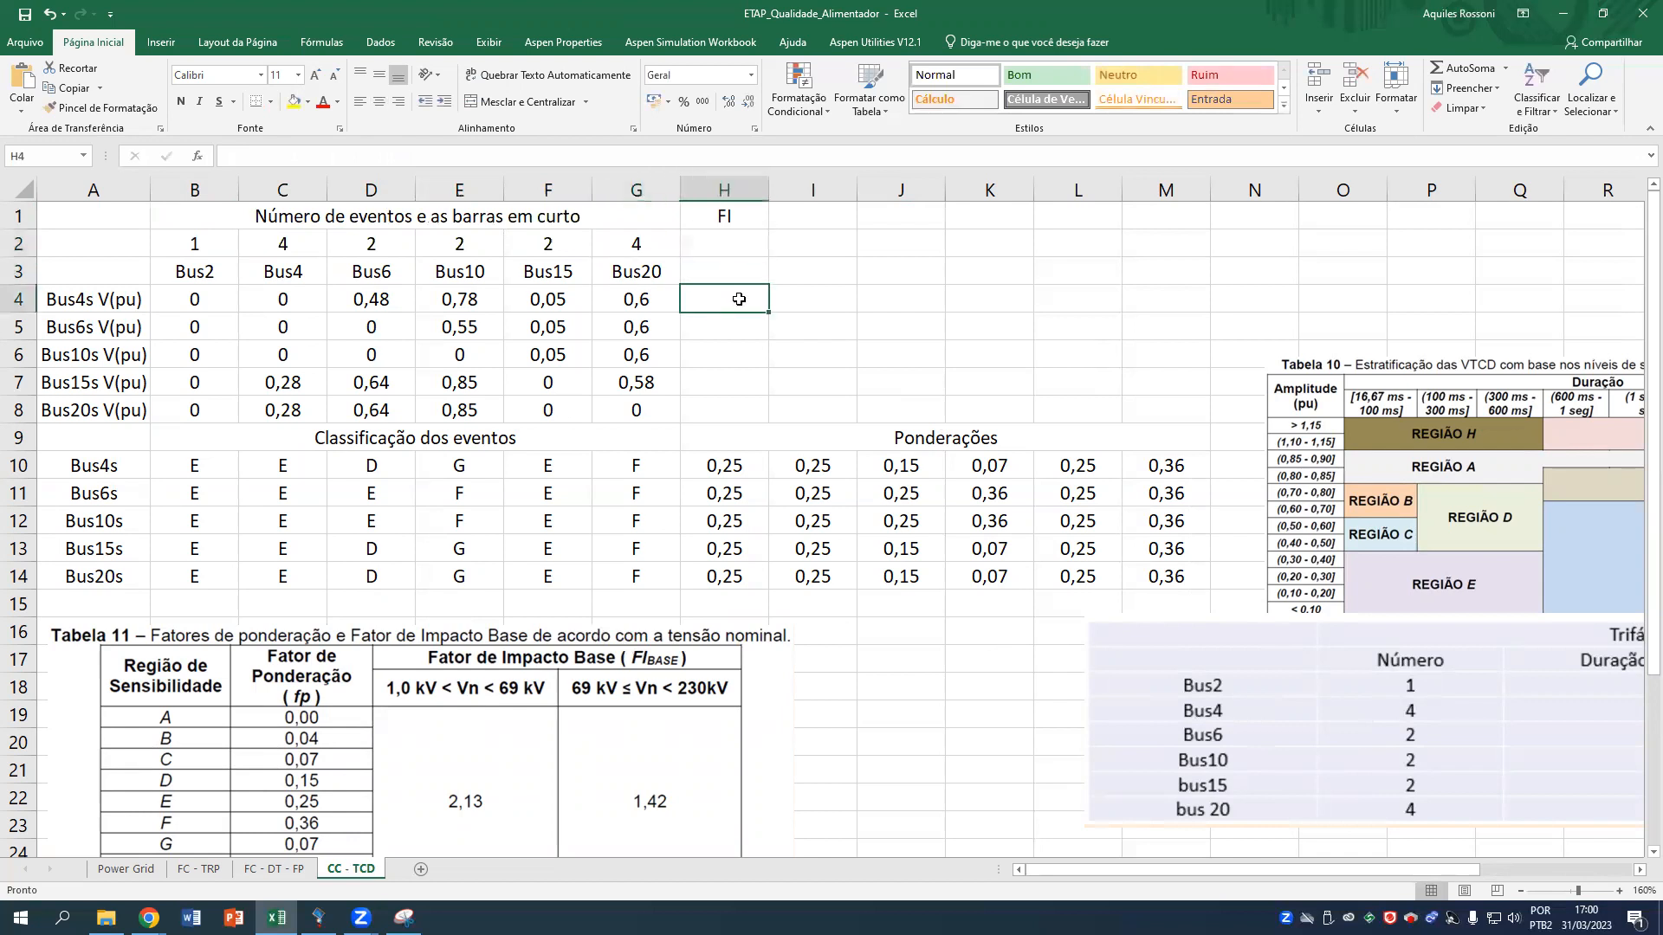
{"action": "left_click_drag", "start_coordinate": [275, 216], "coordinate": [641, 272]}
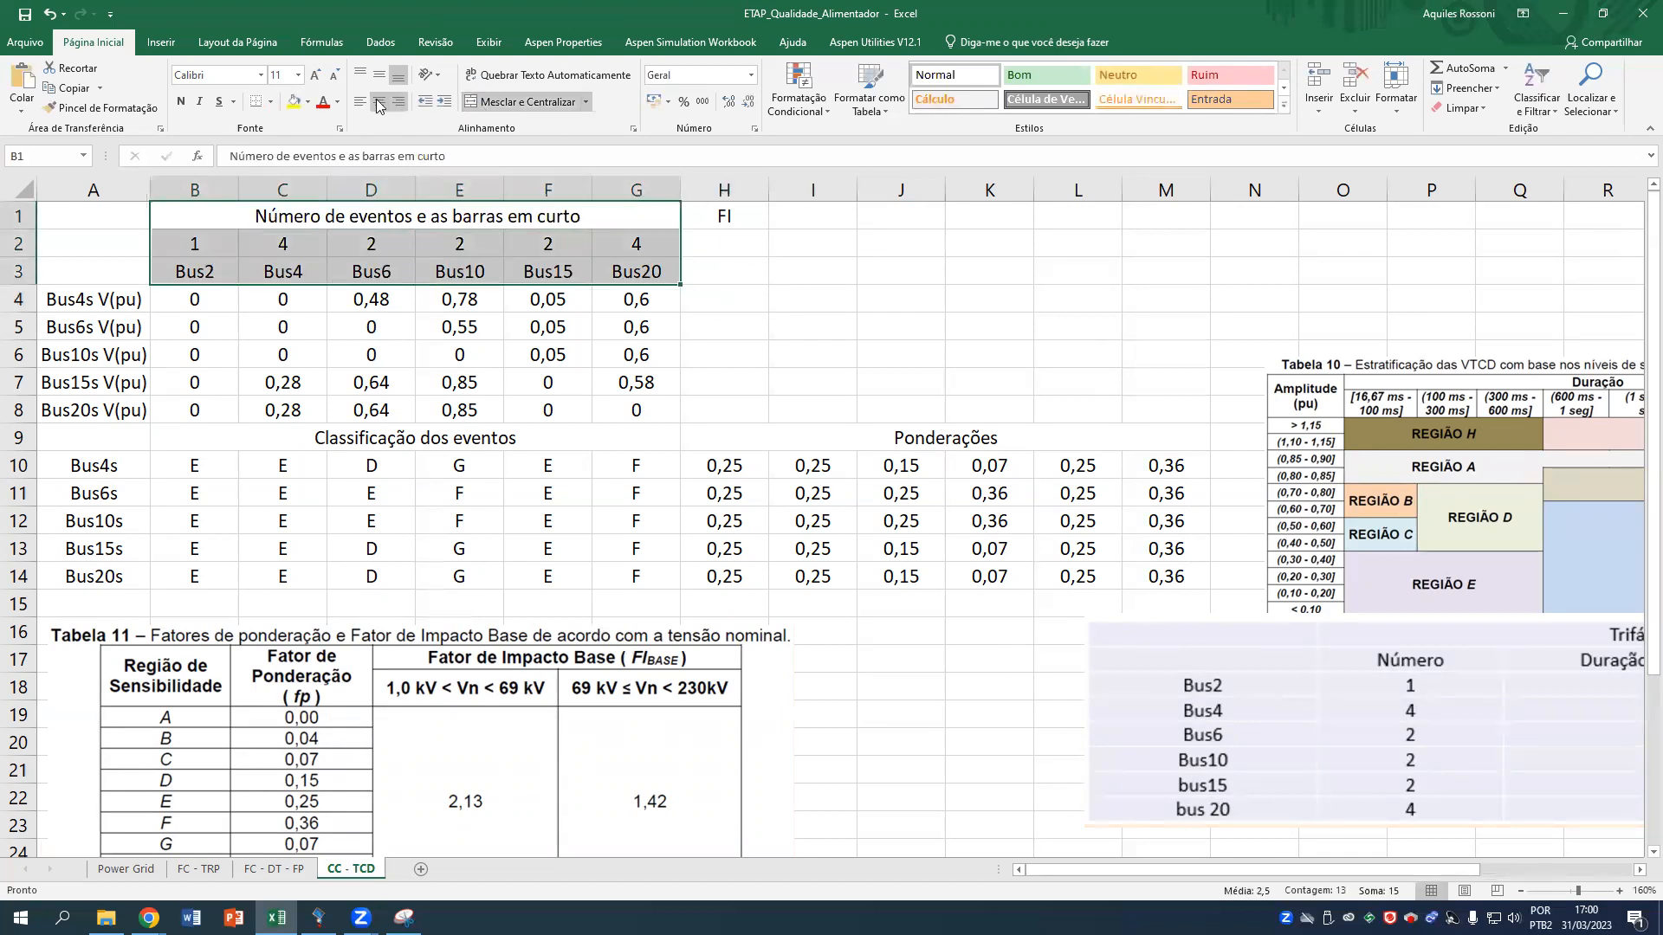
{"action": "left_click", "coordinate": [736, 223]}
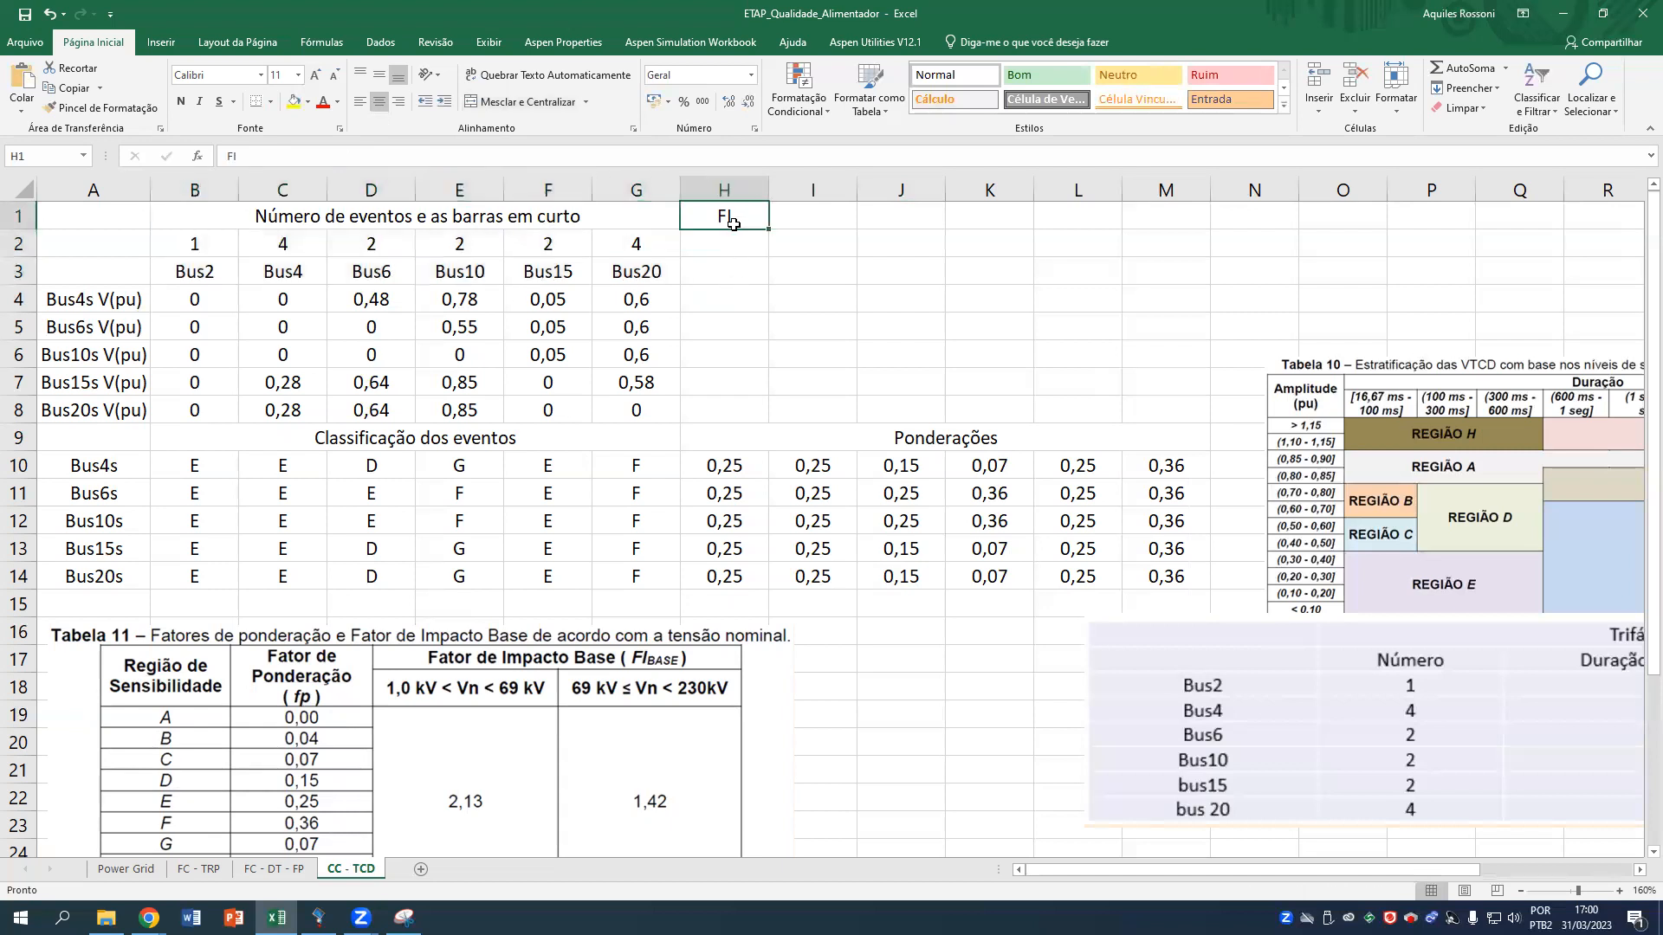
{"action": "left_click_drag", "start_coordinate": [734, 242], "coordinate": [742, 275]}
Begin the Bus4s FI formula in H4 with an opening bracket, the products B2*H10 and C2*I10, and the Bus6 count D2.
{"action": "left_click", "coordinate": [736, 304]}
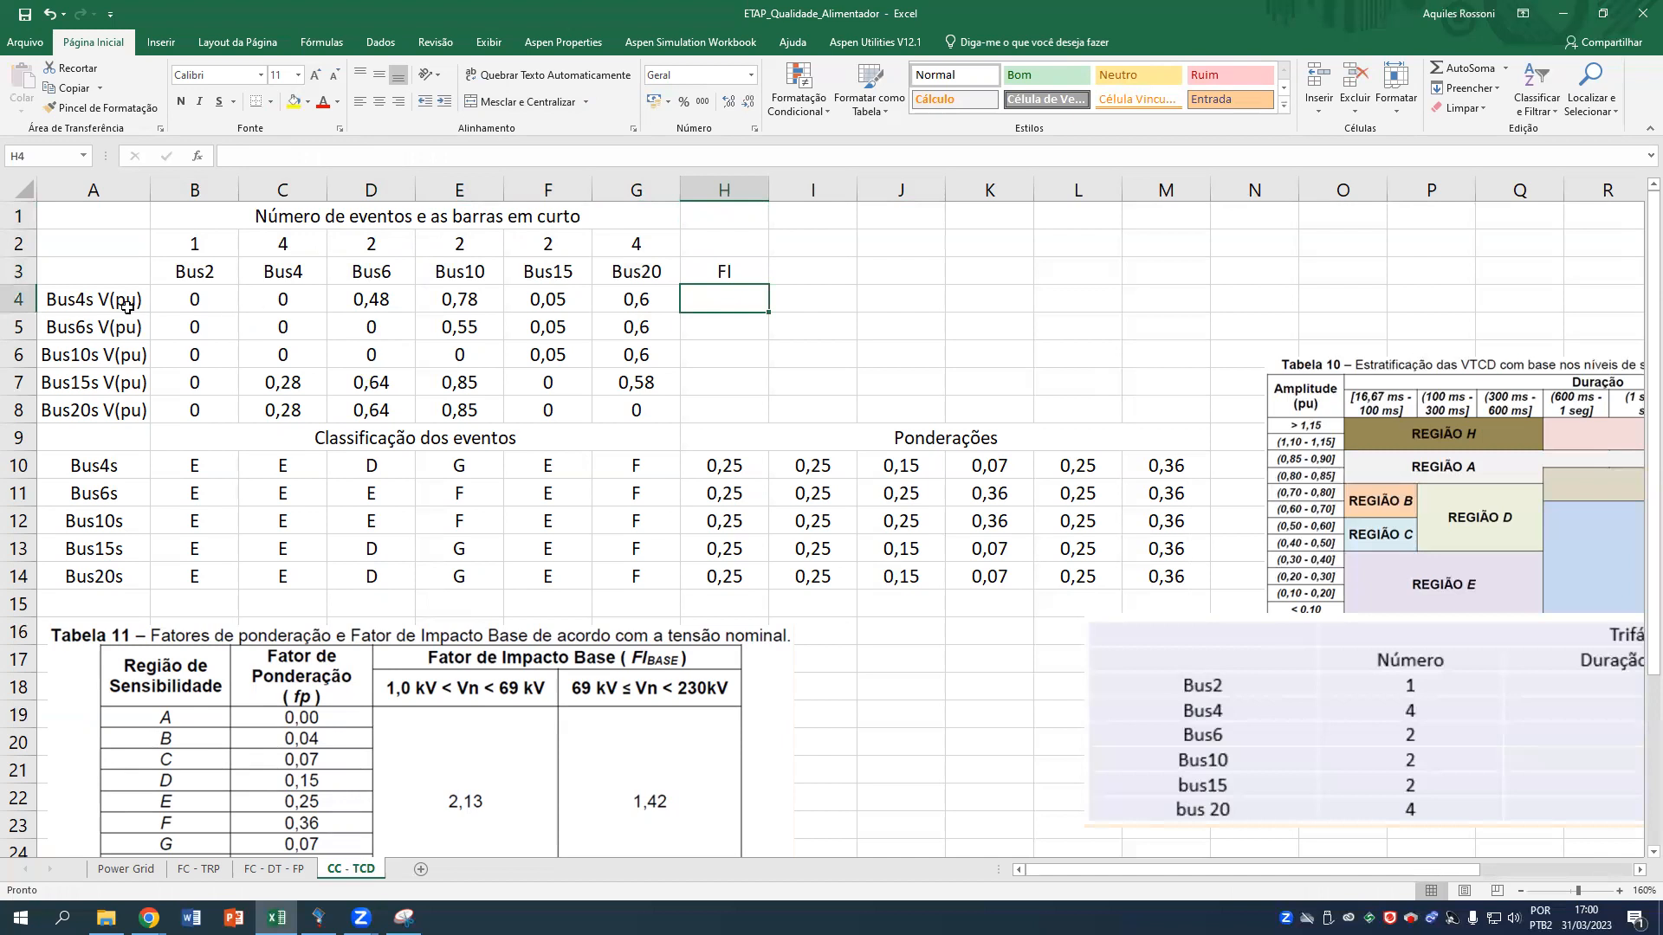
{"action": "type", "text": "="}
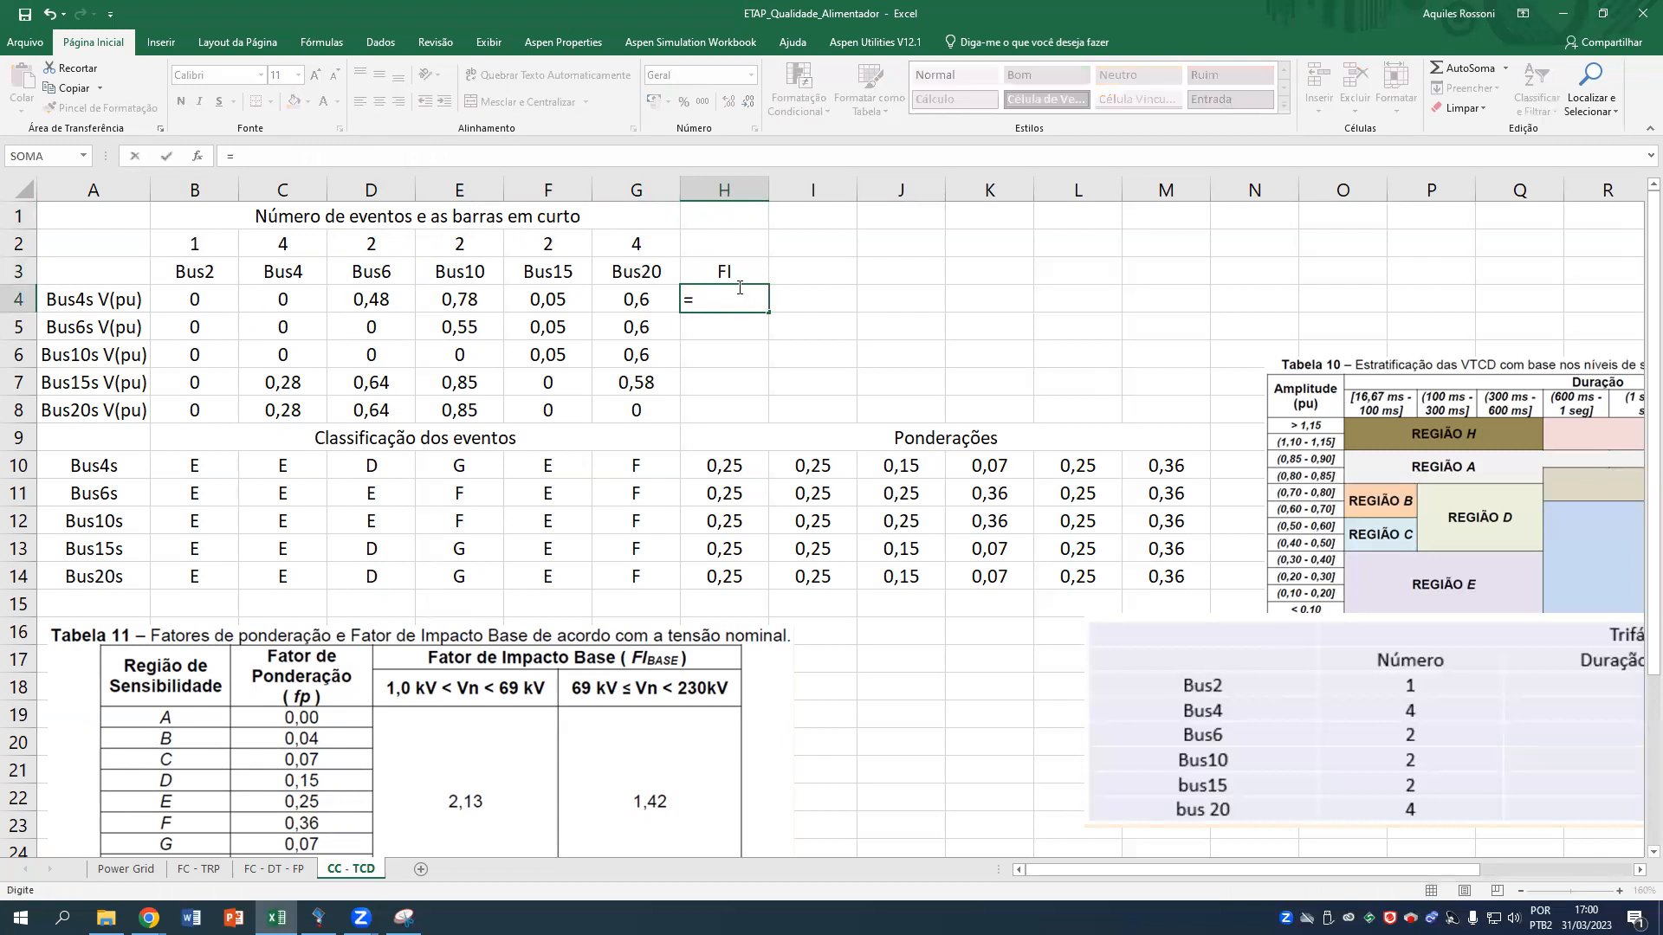
{"action": "type", "text": "("}
{"action": "left_click", "coordinate": [210, 255]}
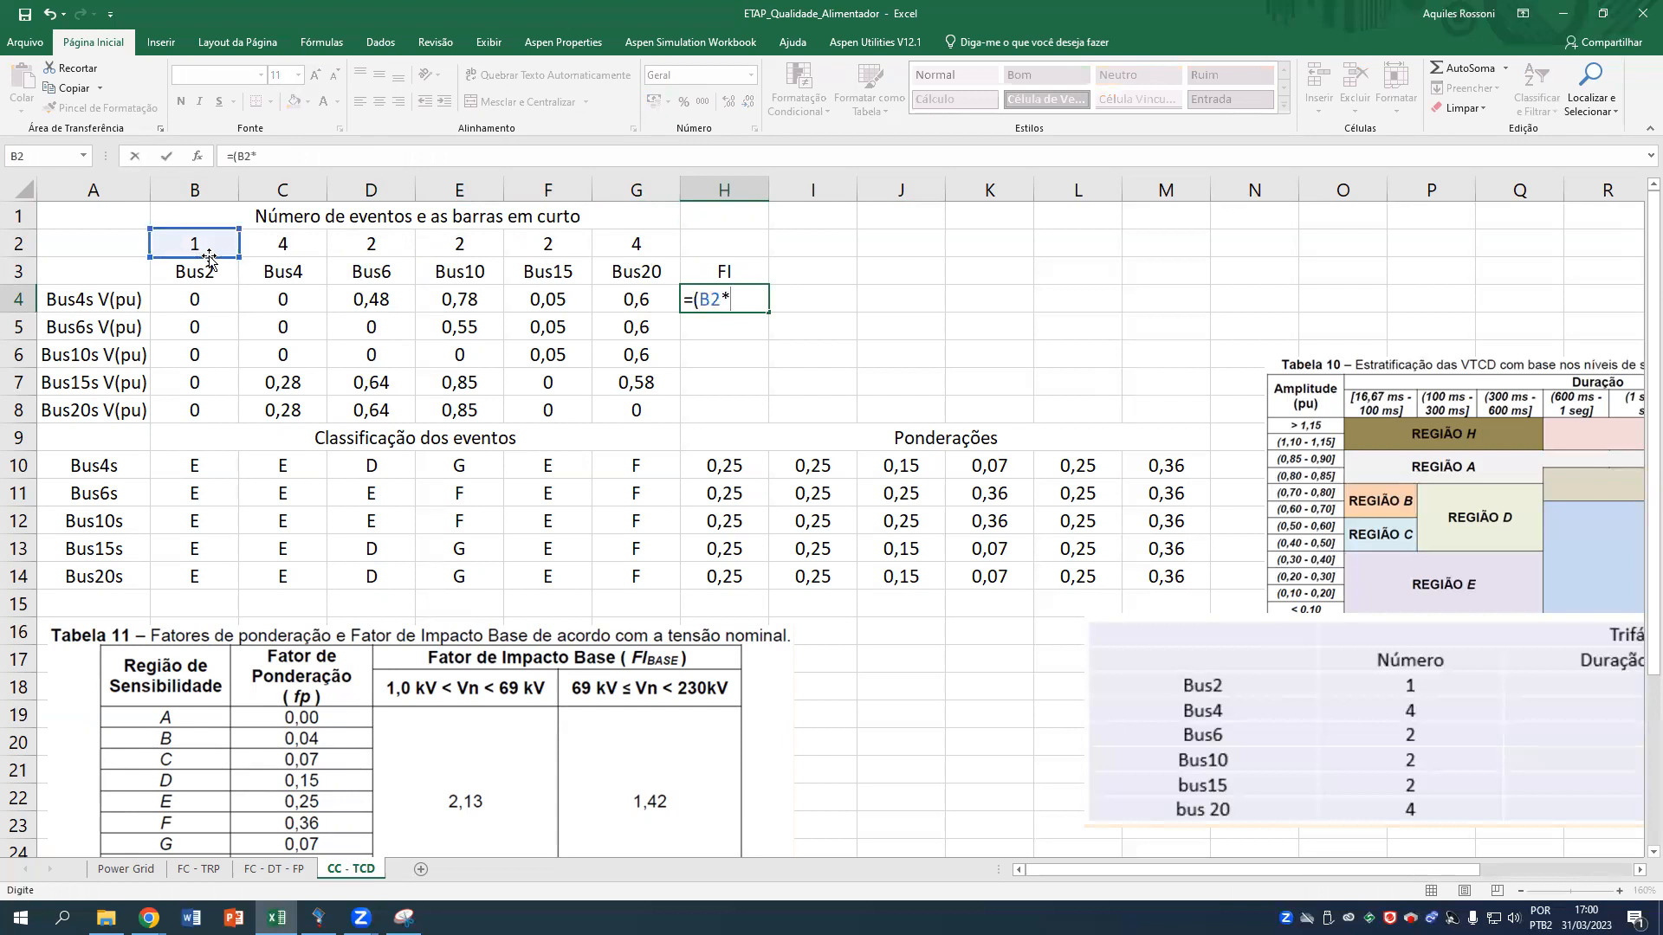
{"action": "type", "text": "*"}
{"action": "left_click", "coordinate": [715, 468]}
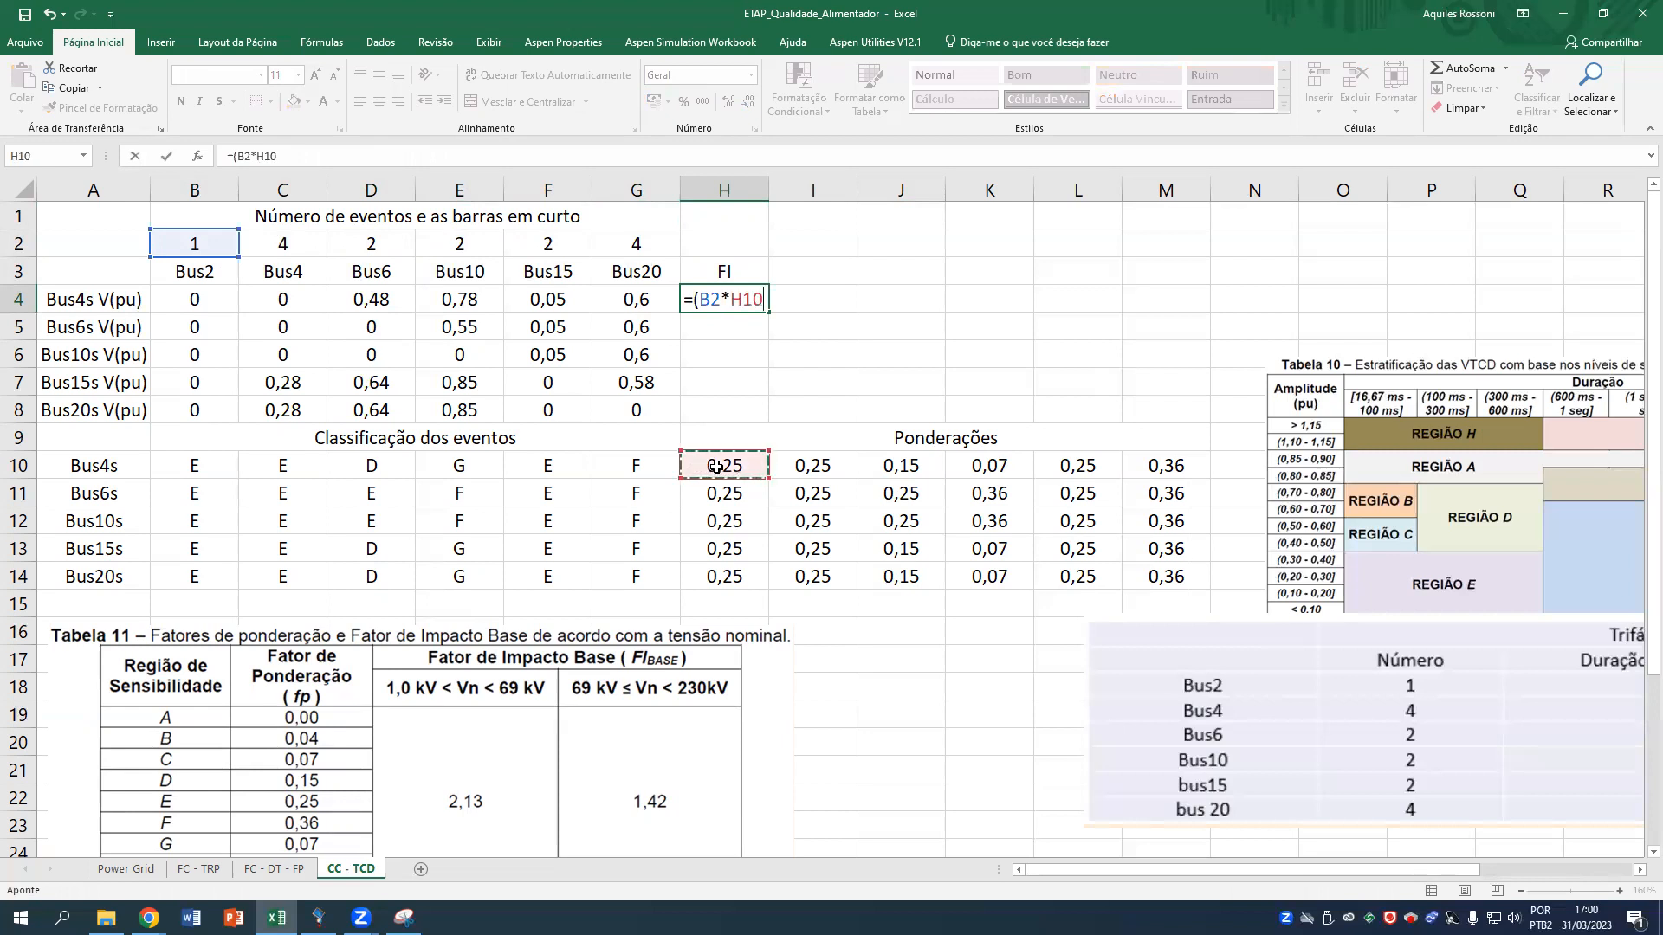
{"action": "type", "text": "+"}
{"action": "left_click", "coordinate": [297, 245]}
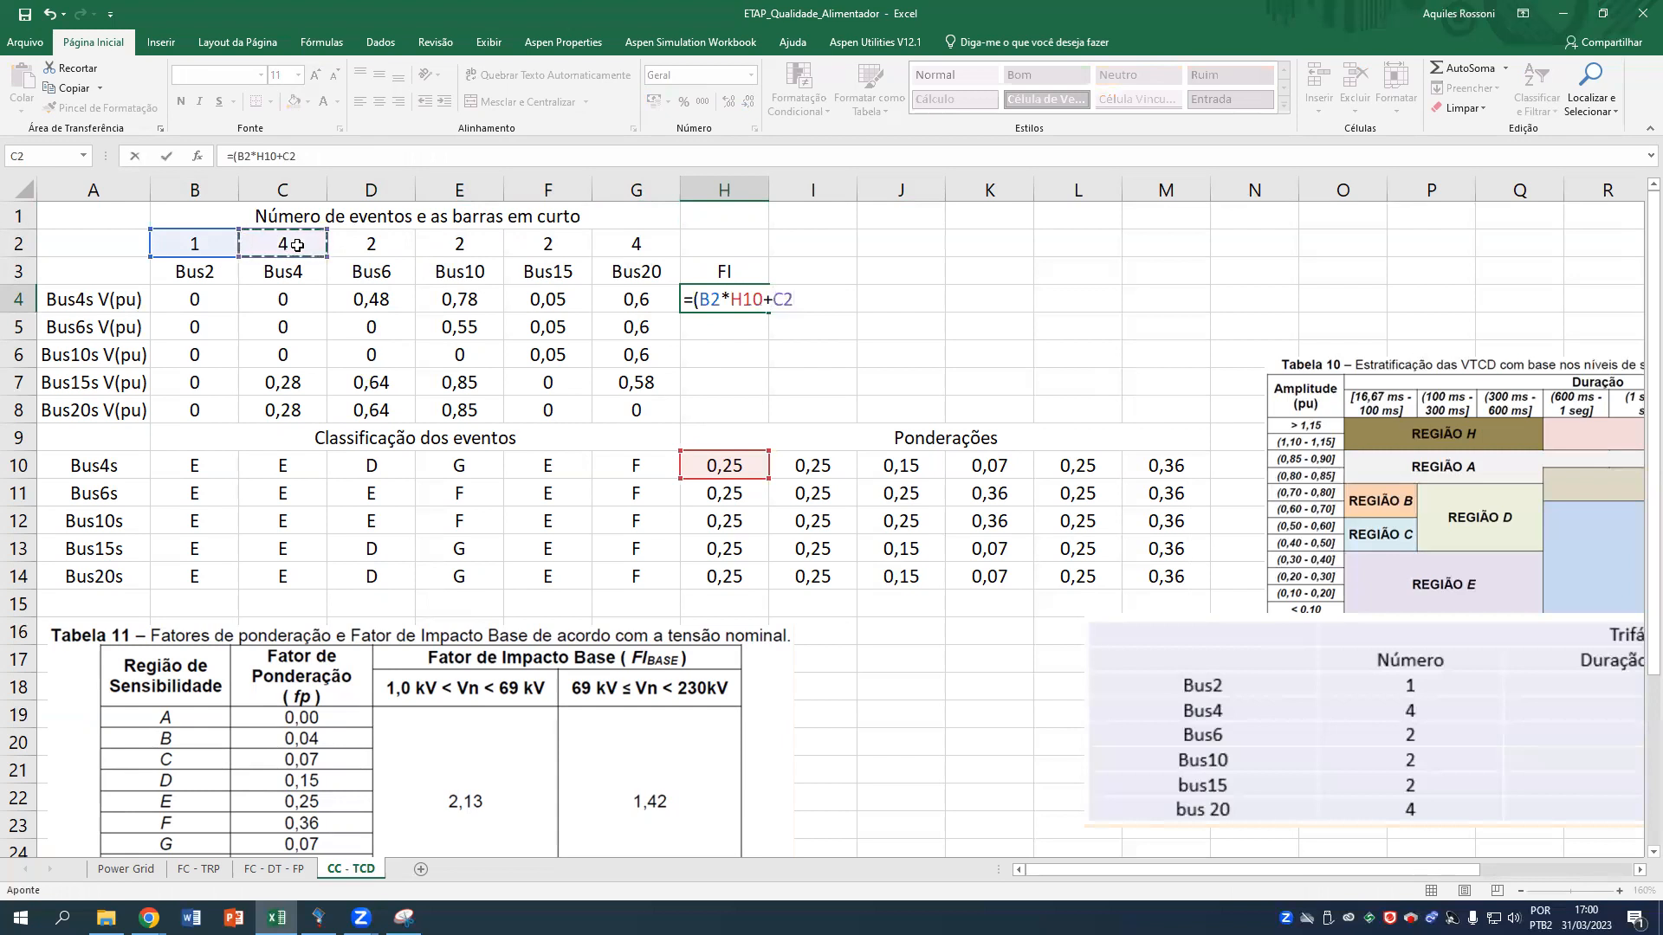
{"action": "type", "text": "*"}
{"action": "left_click", "coordinate": [802, 456]}
{"action": "type", "text": "+"}
{"action": "left_click", "coordinate": [387, 242]}
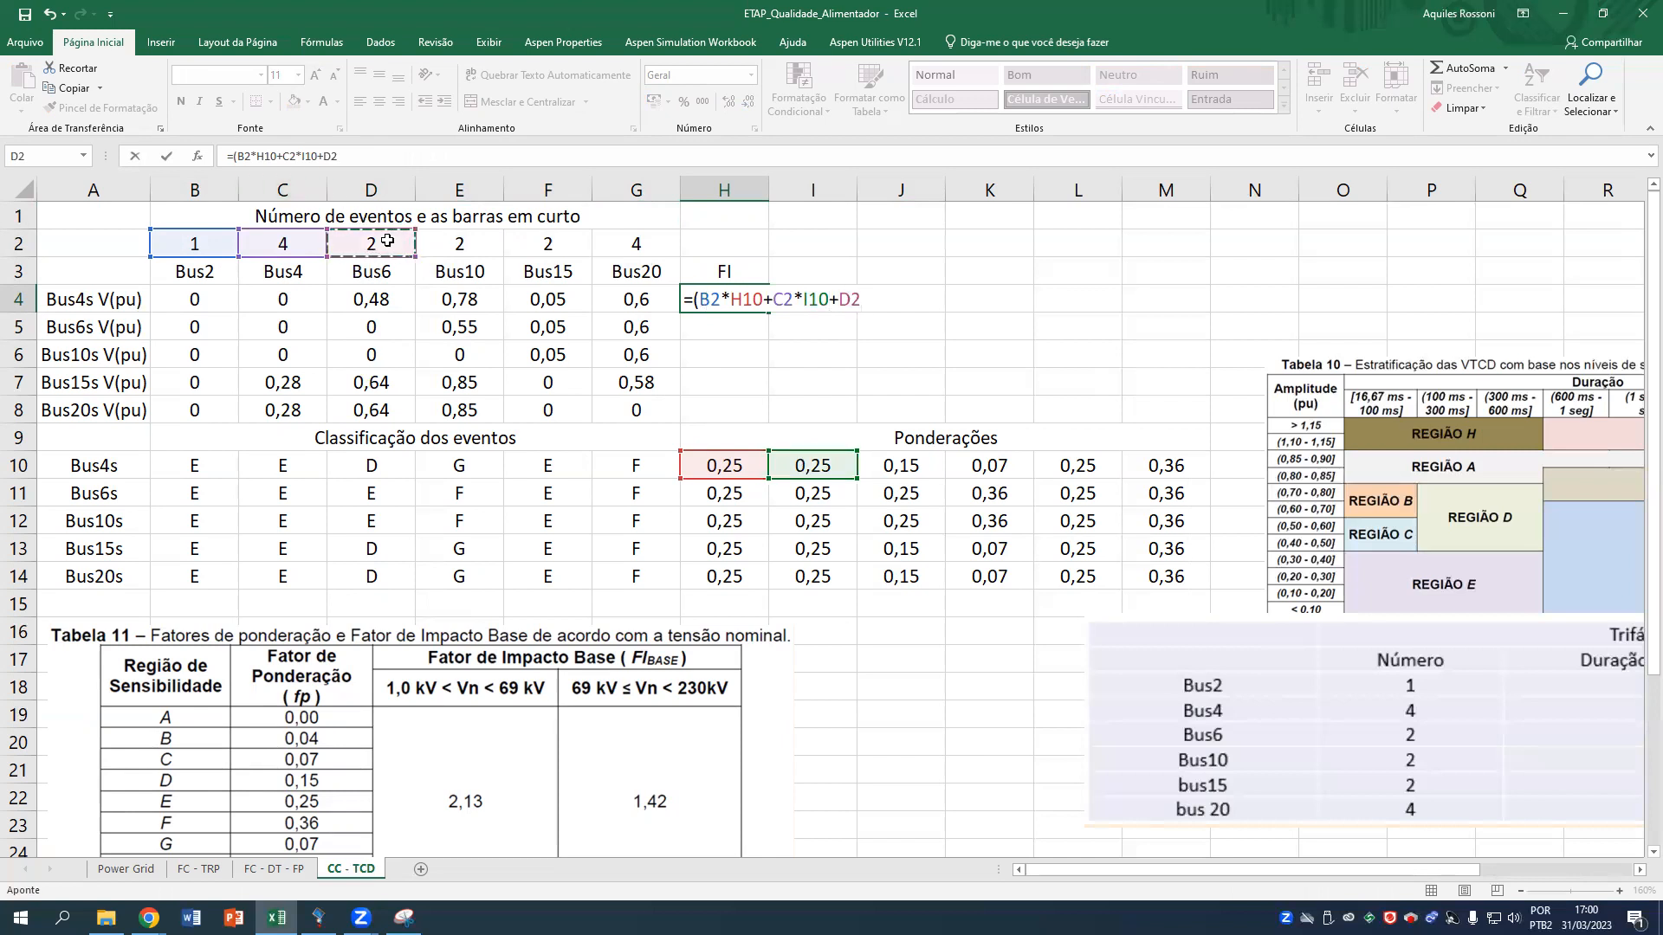
{"action": "type", "text": "+"}
{"action": "left_click", "coordinate": [900, 465]}
{"action": "type", "text": "+"}
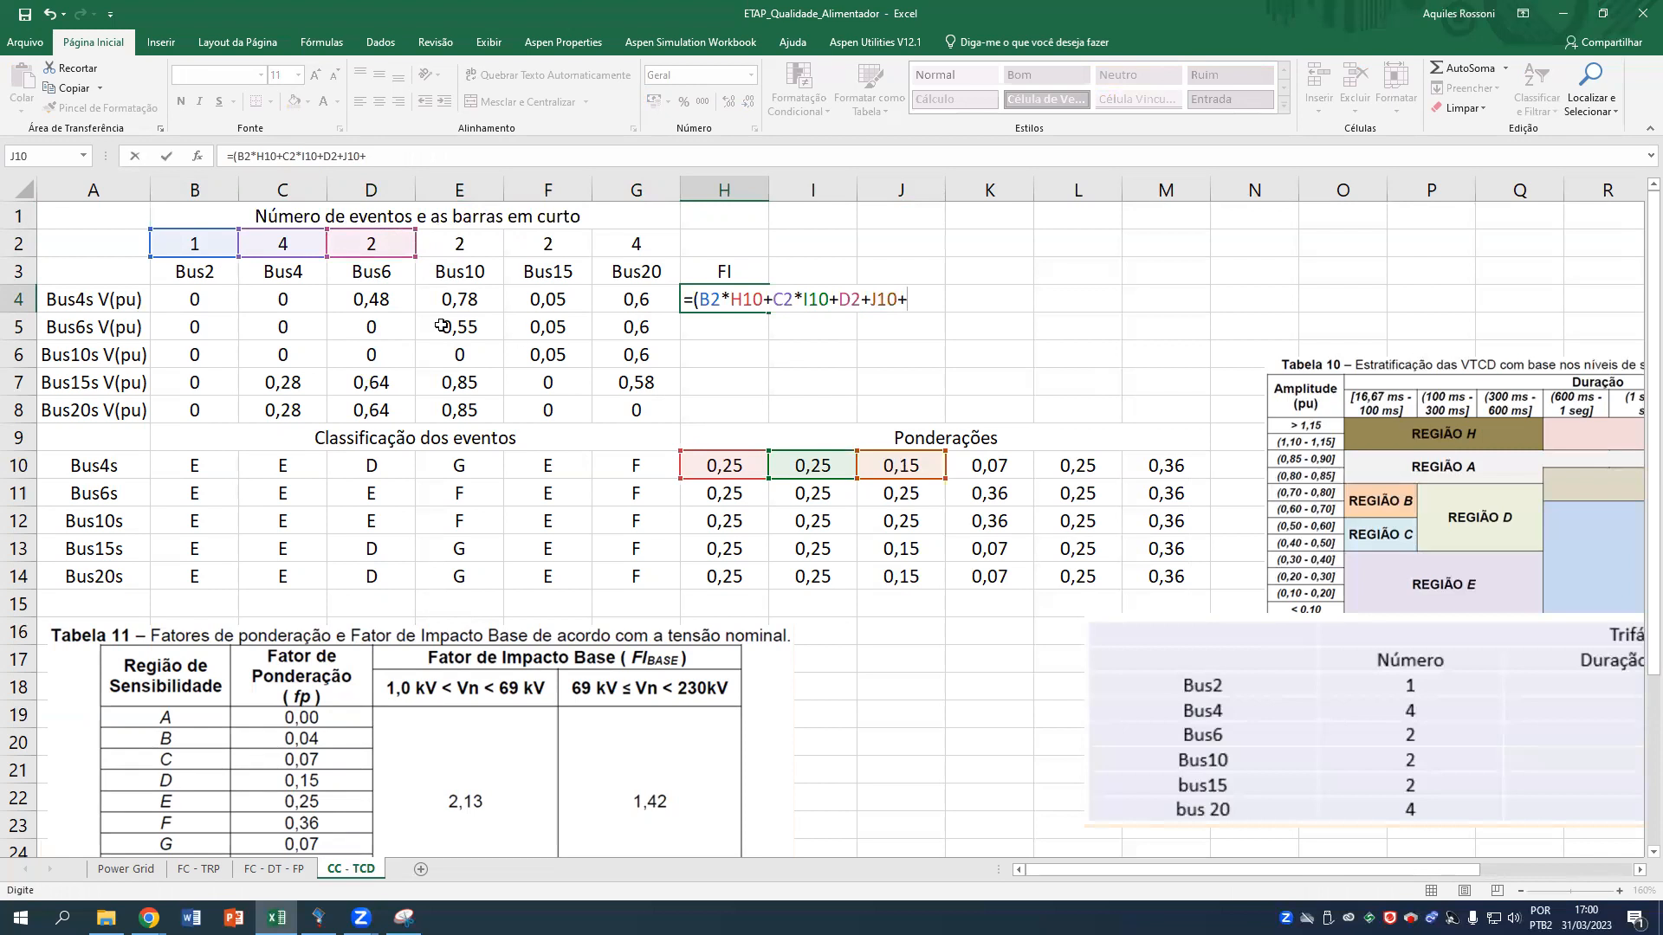
{"action": "left_click", "coordinate": [469, 246]}
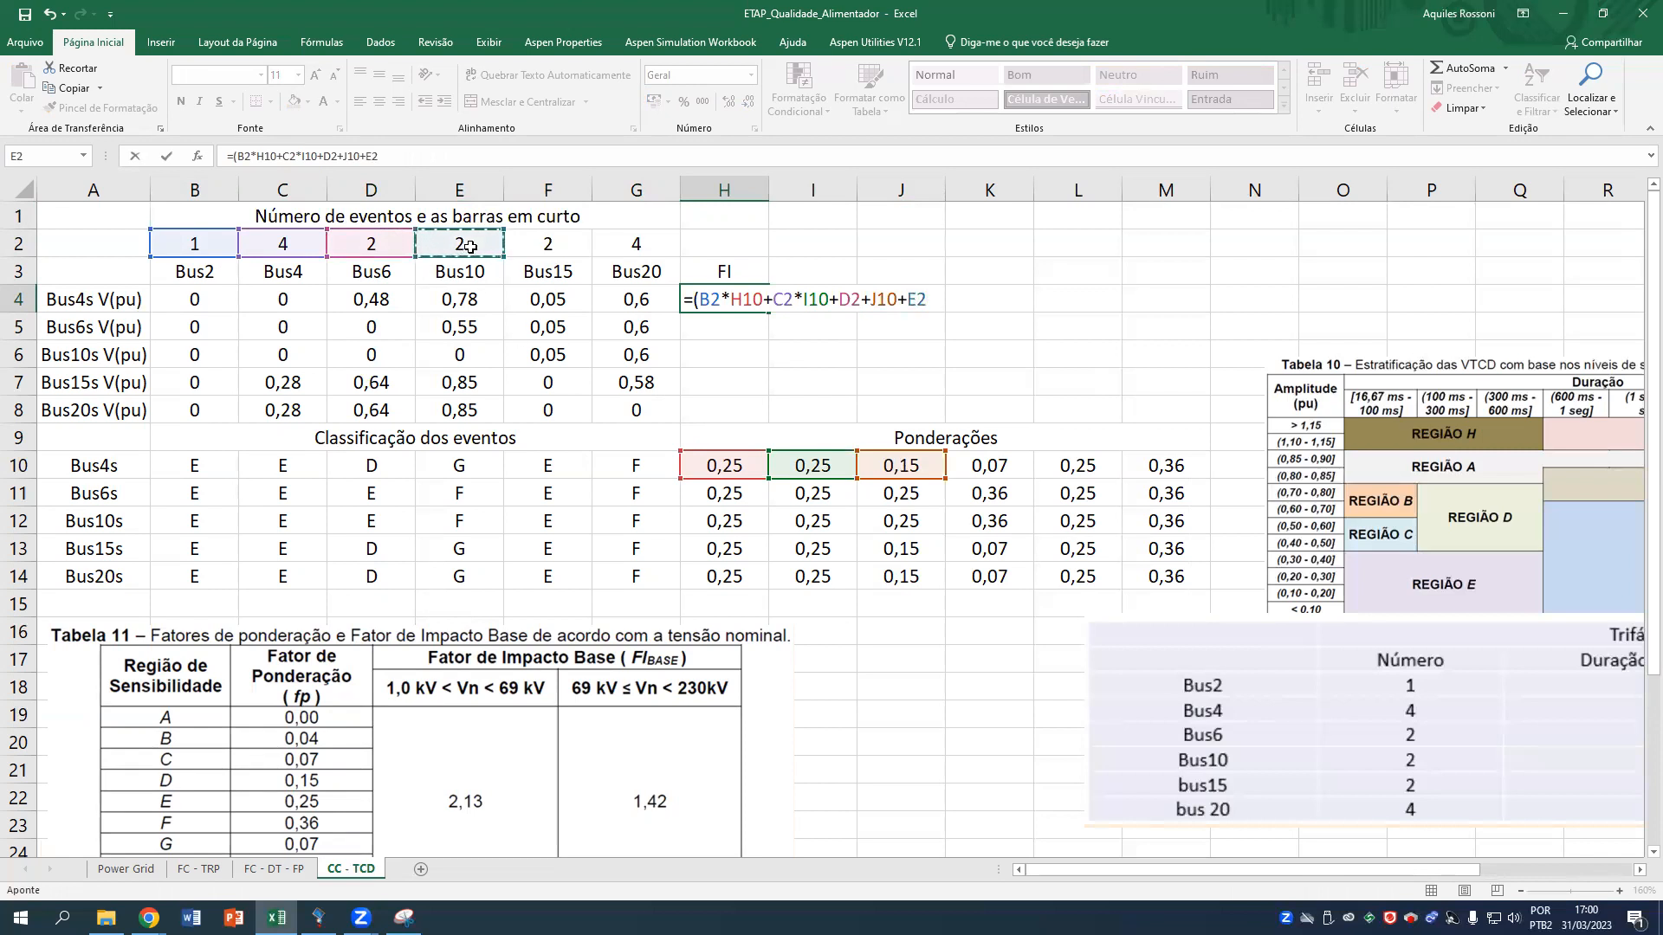
{"action": "key", "text": "BackSpace"}
{"action": "key", "text": "BackSpace"}
{"action": "key", "text": "BackSpace"}
{"action": "key", "text": "BackSpace"}
{"action": "key", "text": "BackSpace"}
{"action": "key", "text": "BackSpace"}
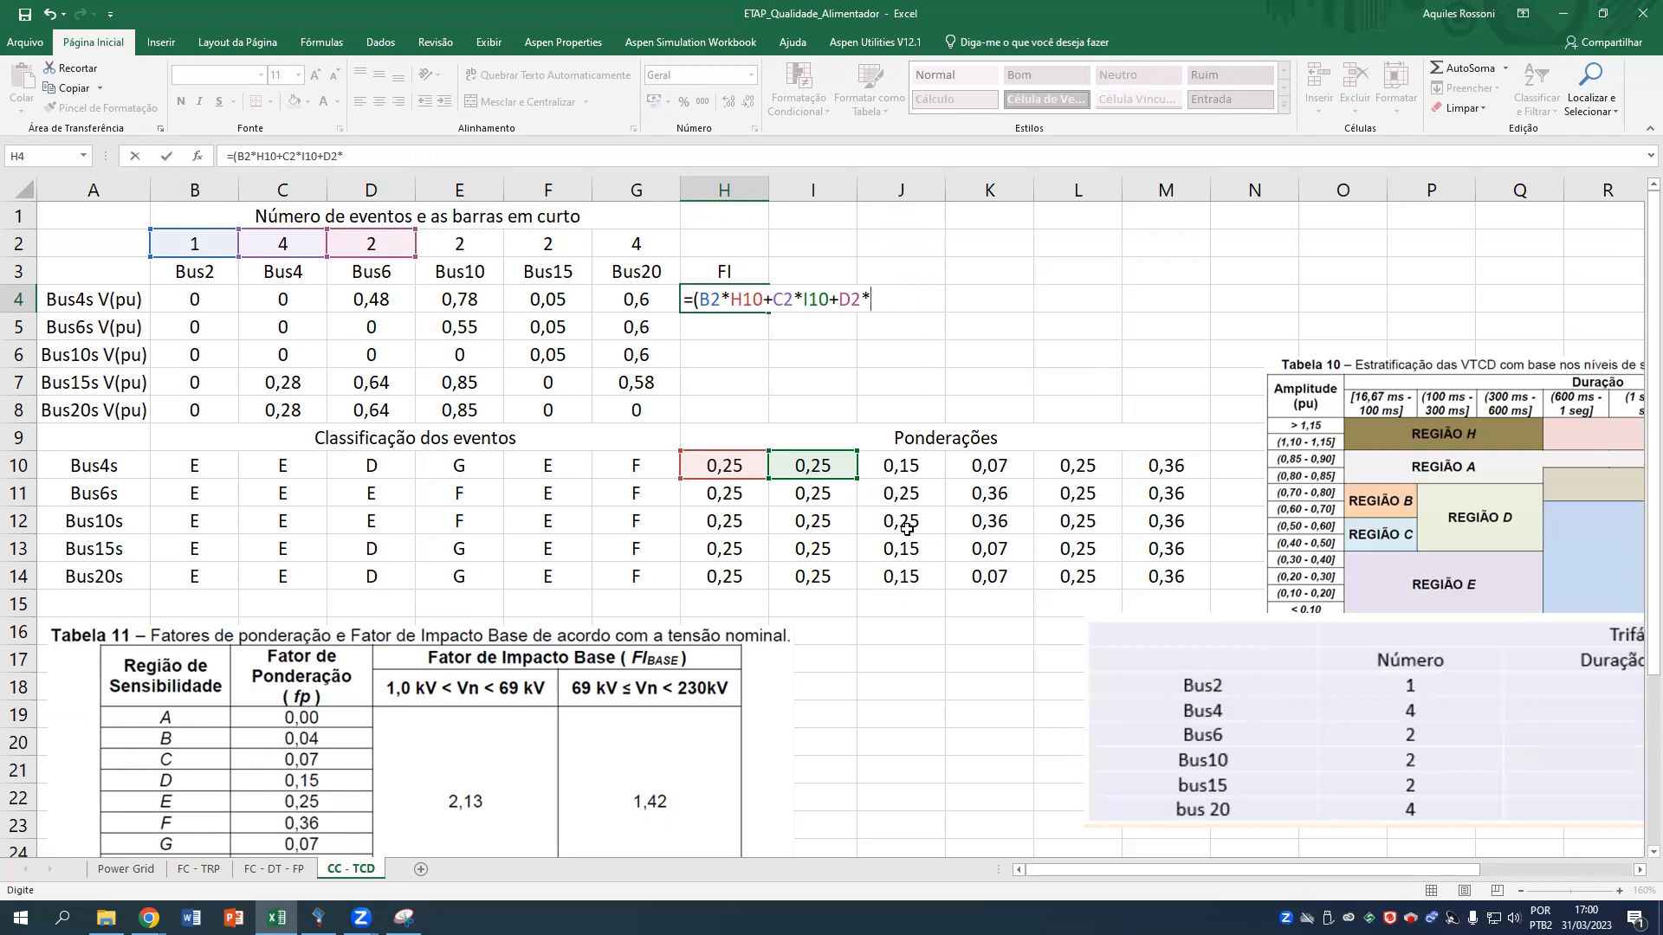
Multiply D2 by J10 in the H4 formula, add the products E2*K10, F2*L10 and G2*M10, and close the bracket.
{"action": "left_click", "coordinate": [893, 472]}
{"action": "type", "text": "+"}
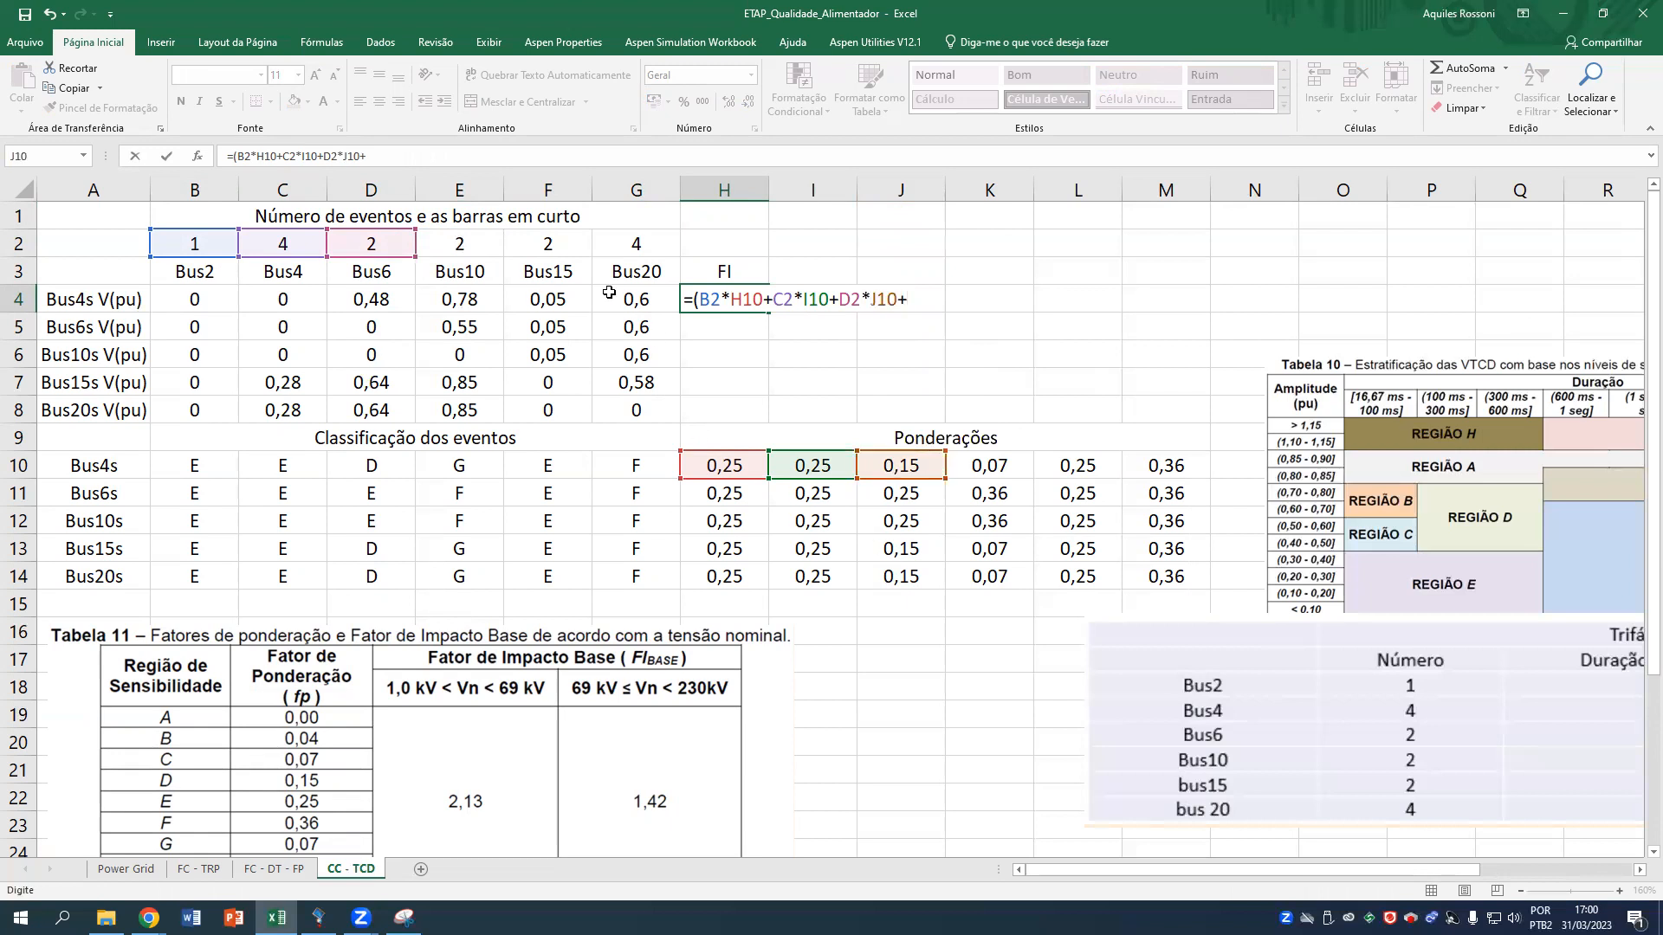
{"action": "left_click", "coordinate": [462, 251]}
{"action": "type", "text": "*"}
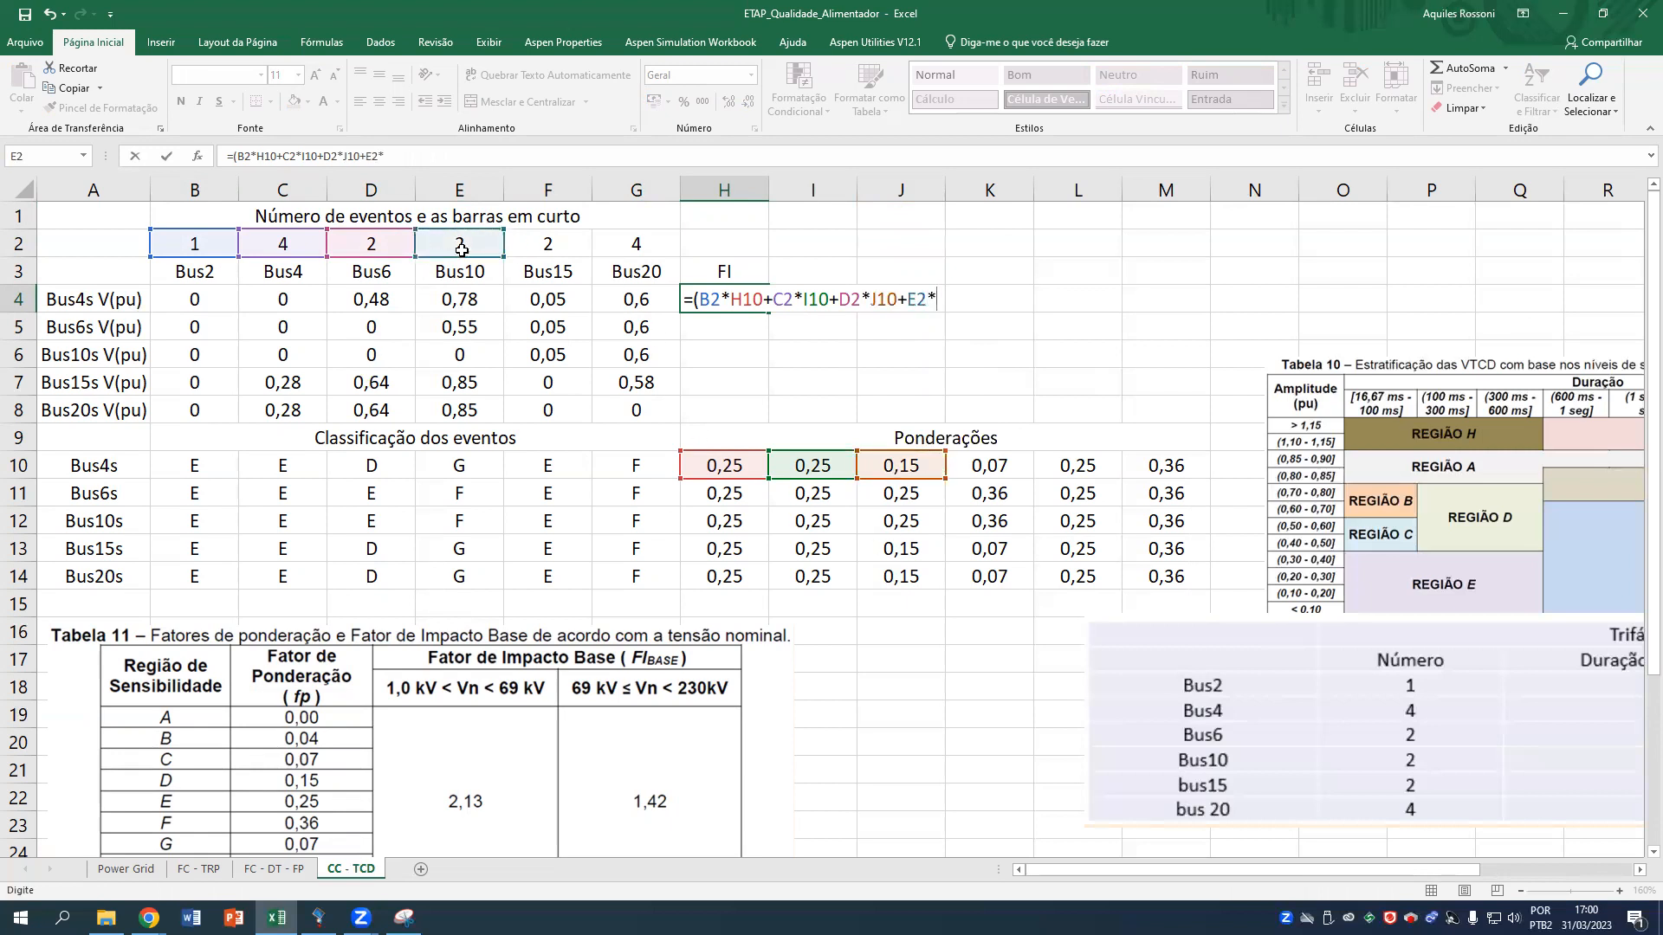
{"action": "left_click", "coordinate": [996, 462]}
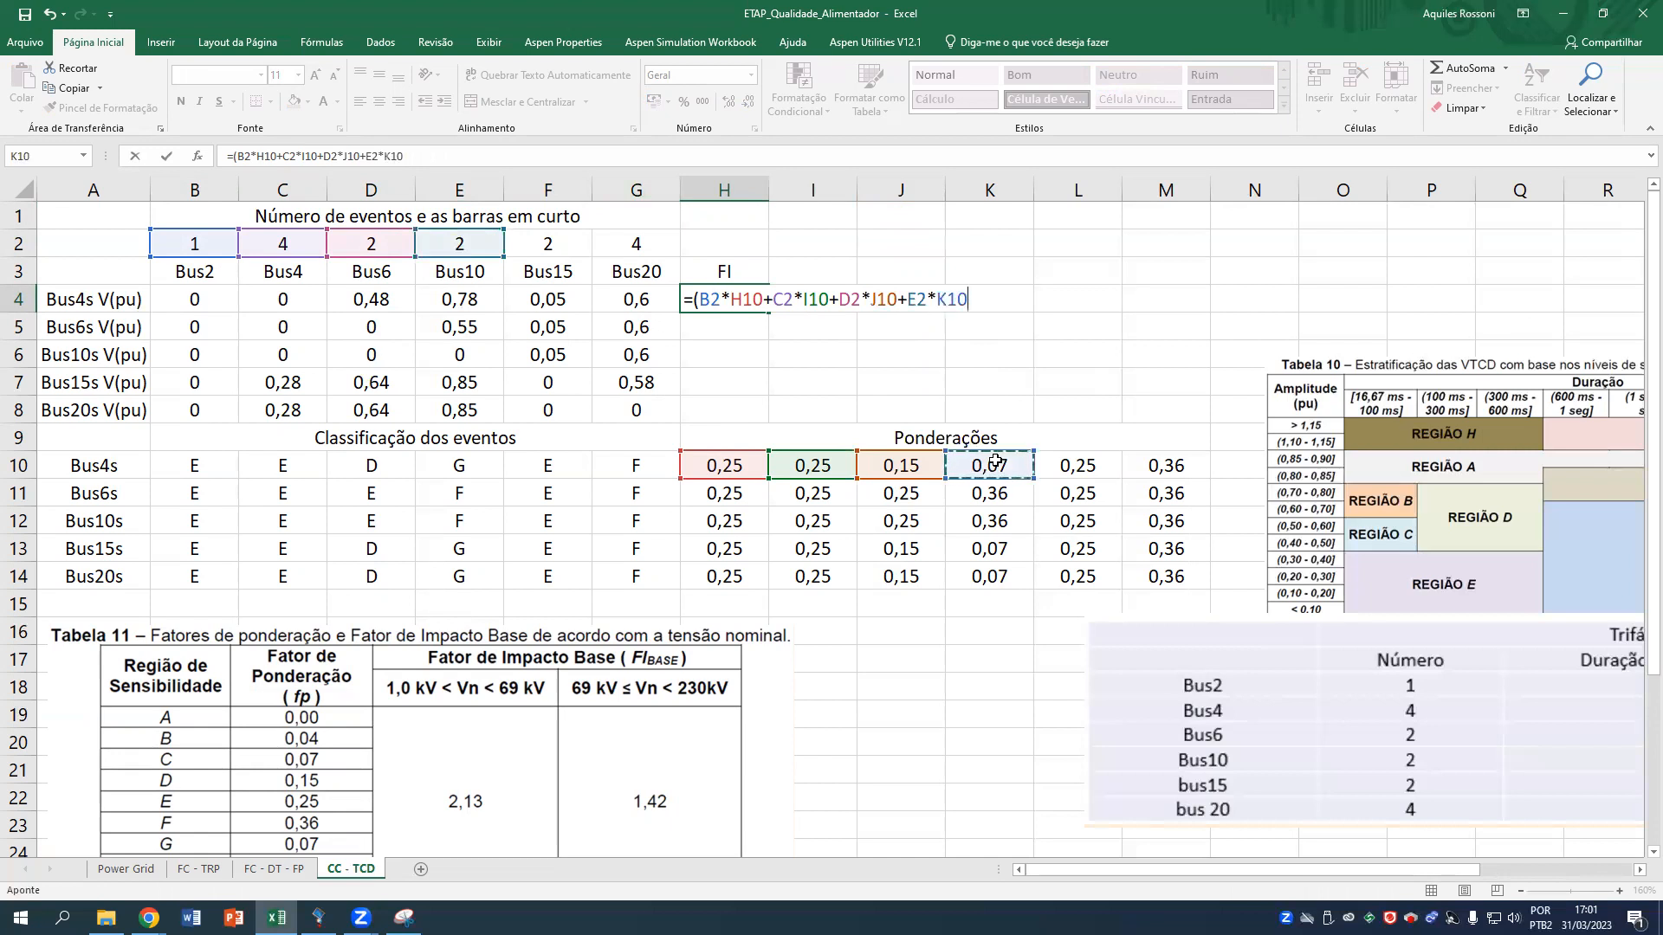
{"action": "type", "text": "+"}
{"action": "left_click", "coordinate": [564, 255]}
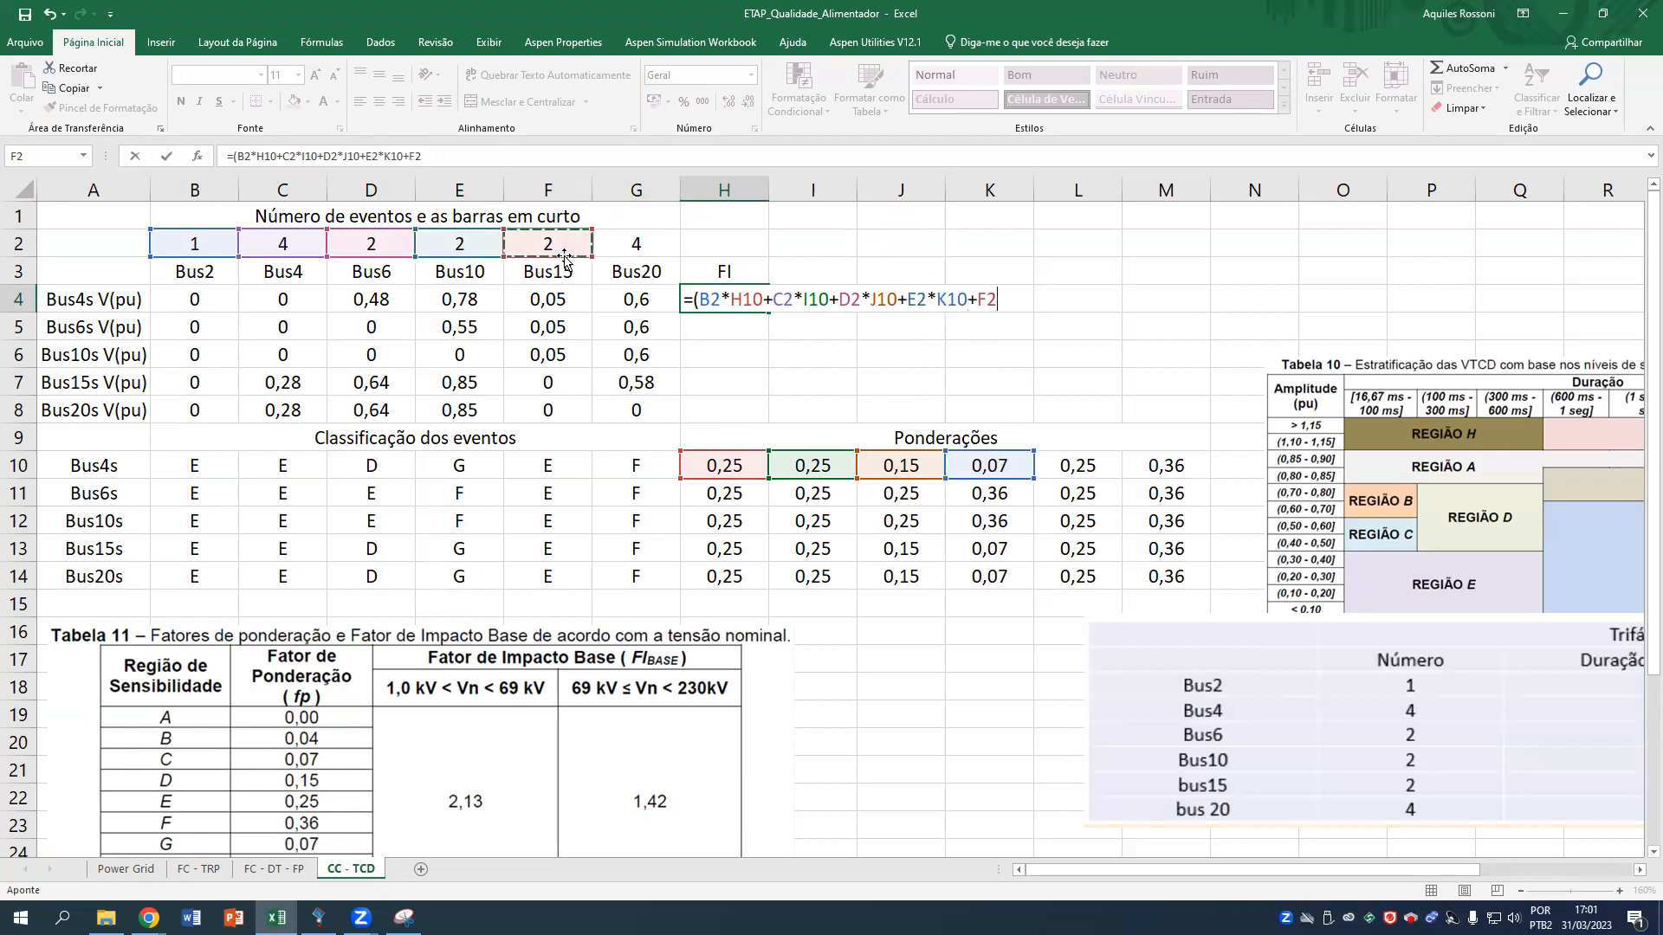
{"action": "type", "text": "*"}
{"action": "left_click", "coordinate": [1060, 465]}
{"action": "type", "text": "+"}
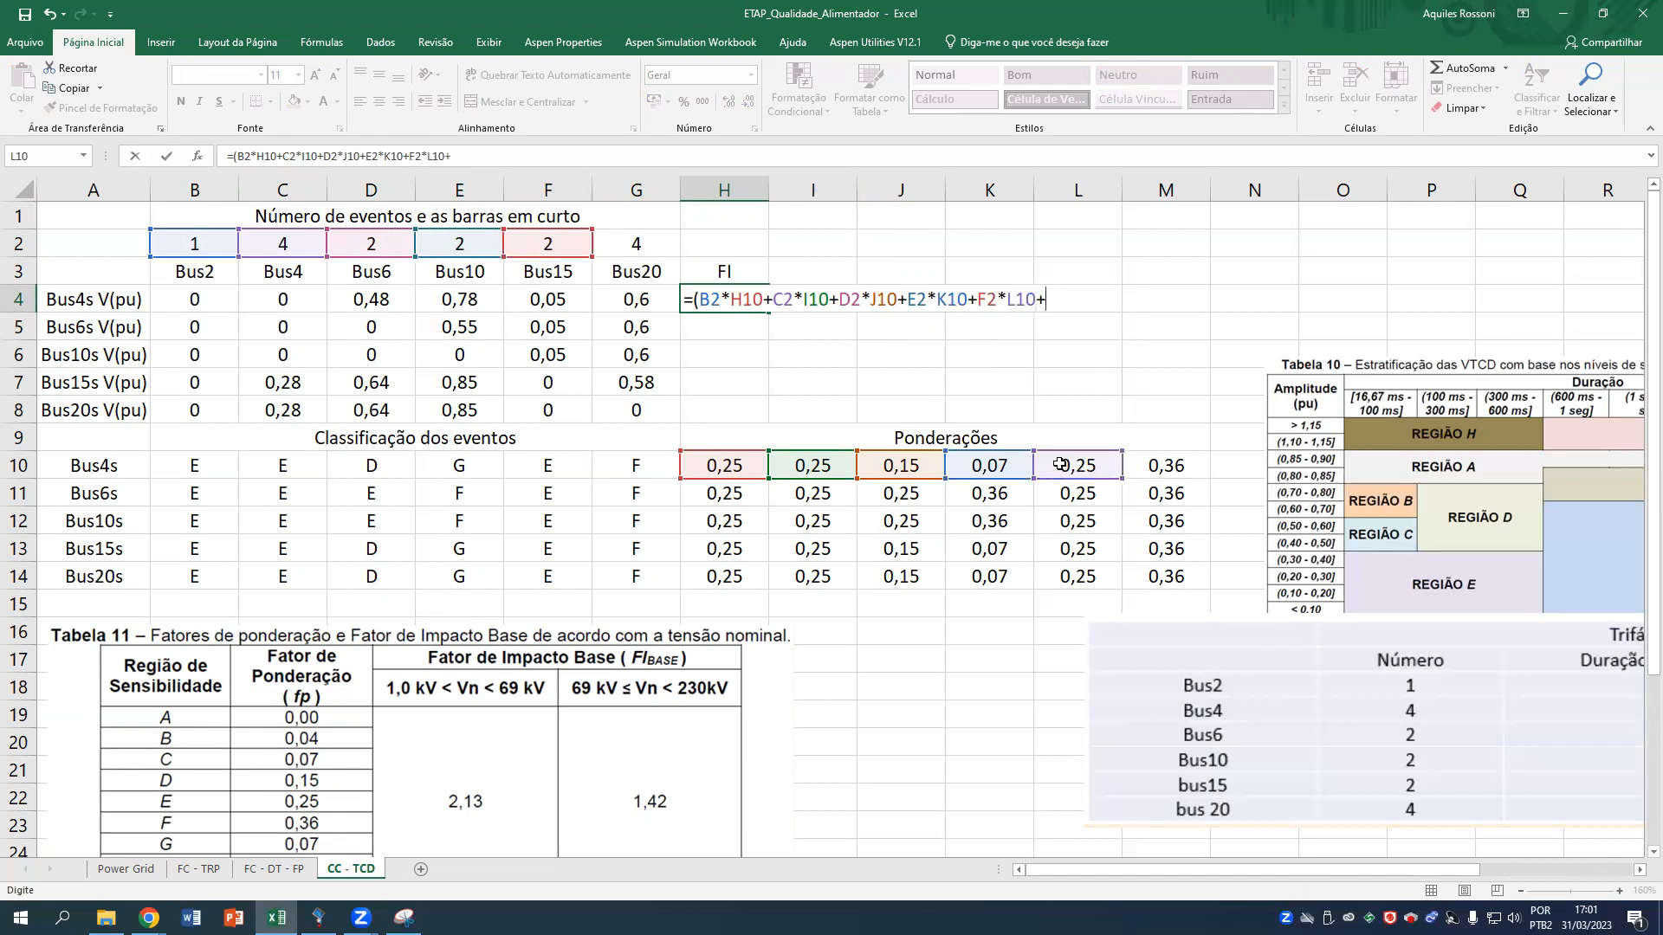
{"action": "left_click", "coordinate": [651, 246]}
{"action": "type", "text": "*"}
{"action": "left_click", "coordinate": [1164, 468]}
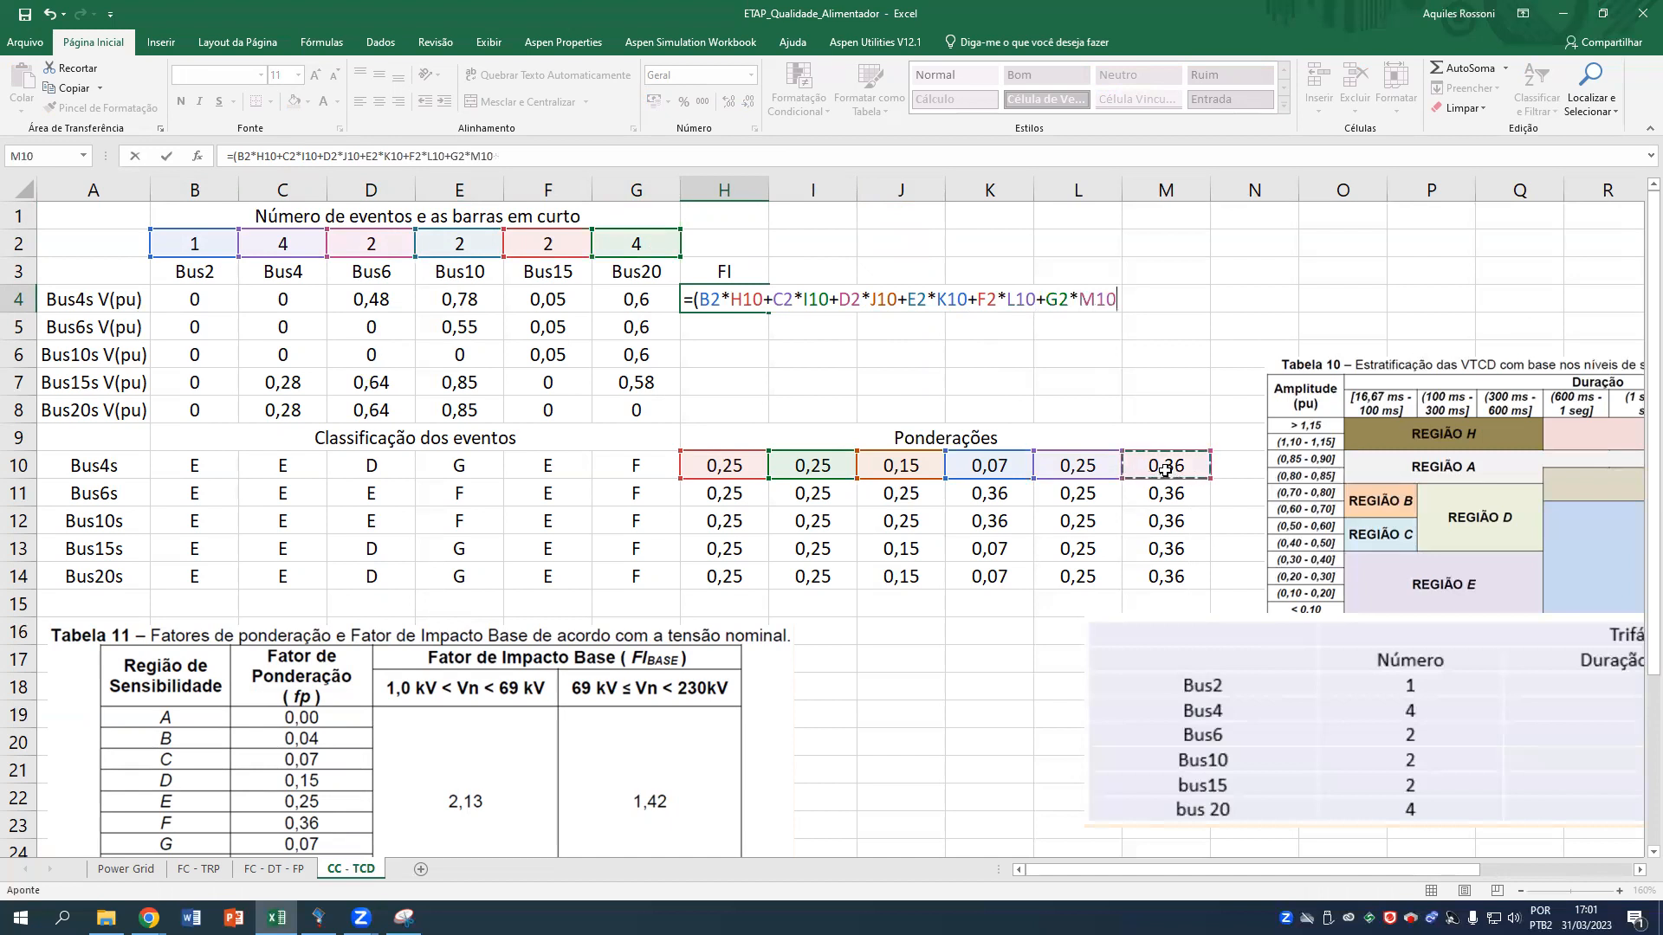
{"action": "type", "text": ")"}
Make the event count references B2 through G2 in the H4 formula absolute, from $B$2 to $G$2.
{"action": "key", "text": "F4"}
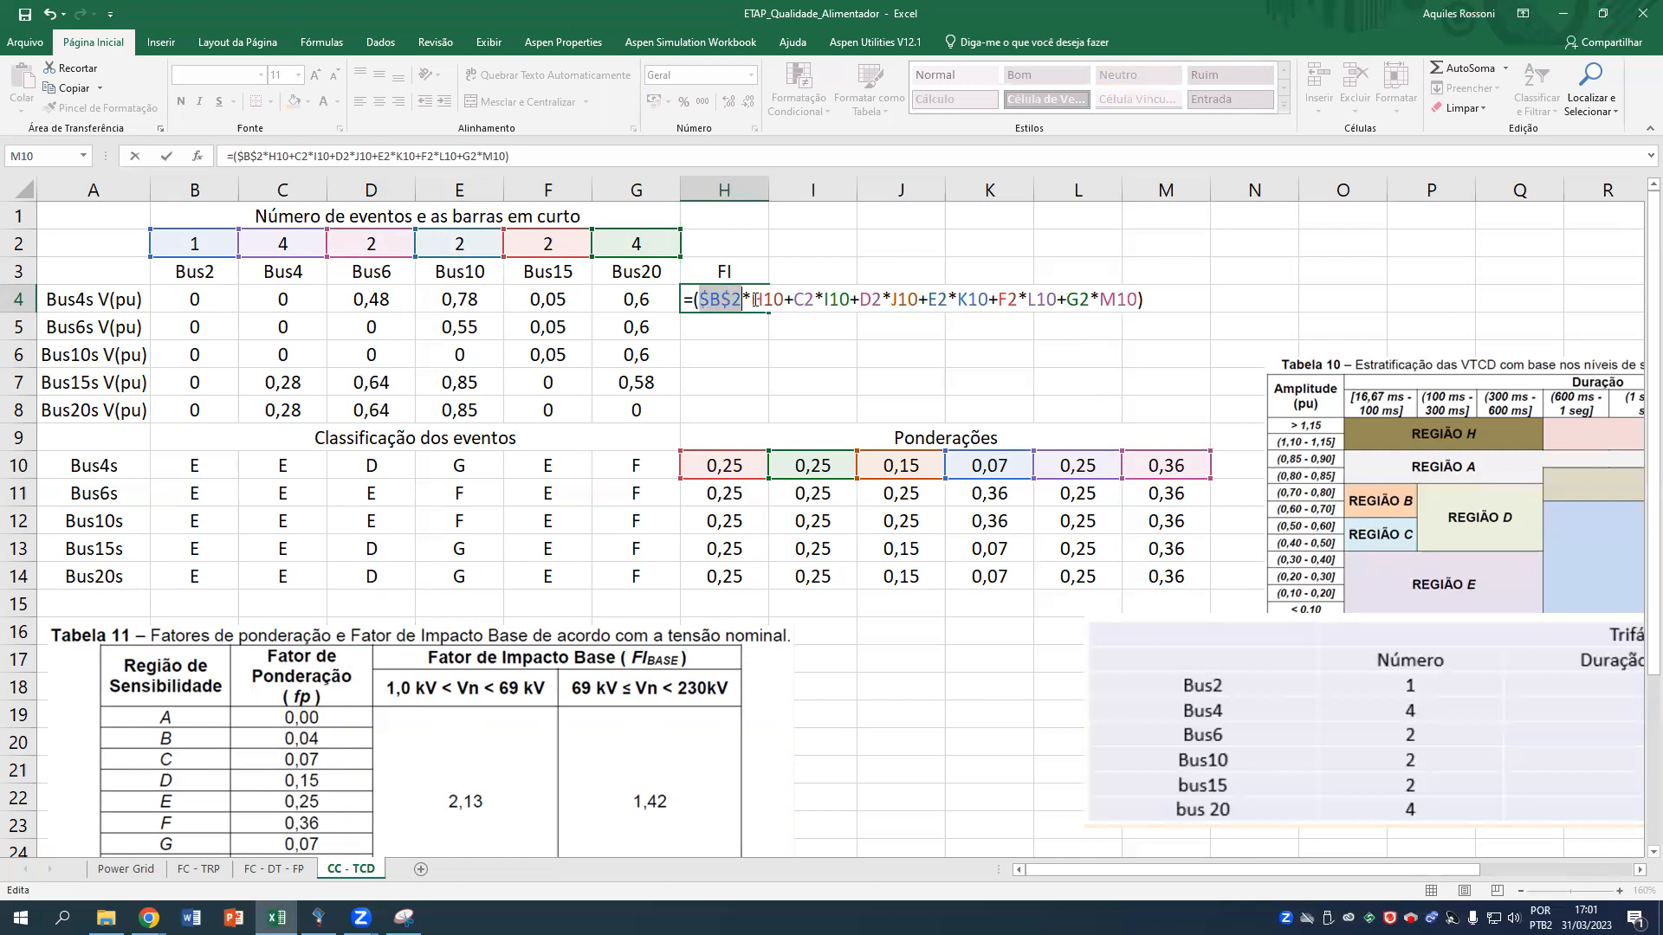
{"action": "left_click", "coordinate": [807, 298]}
{"action": "key", "text": "F4"}
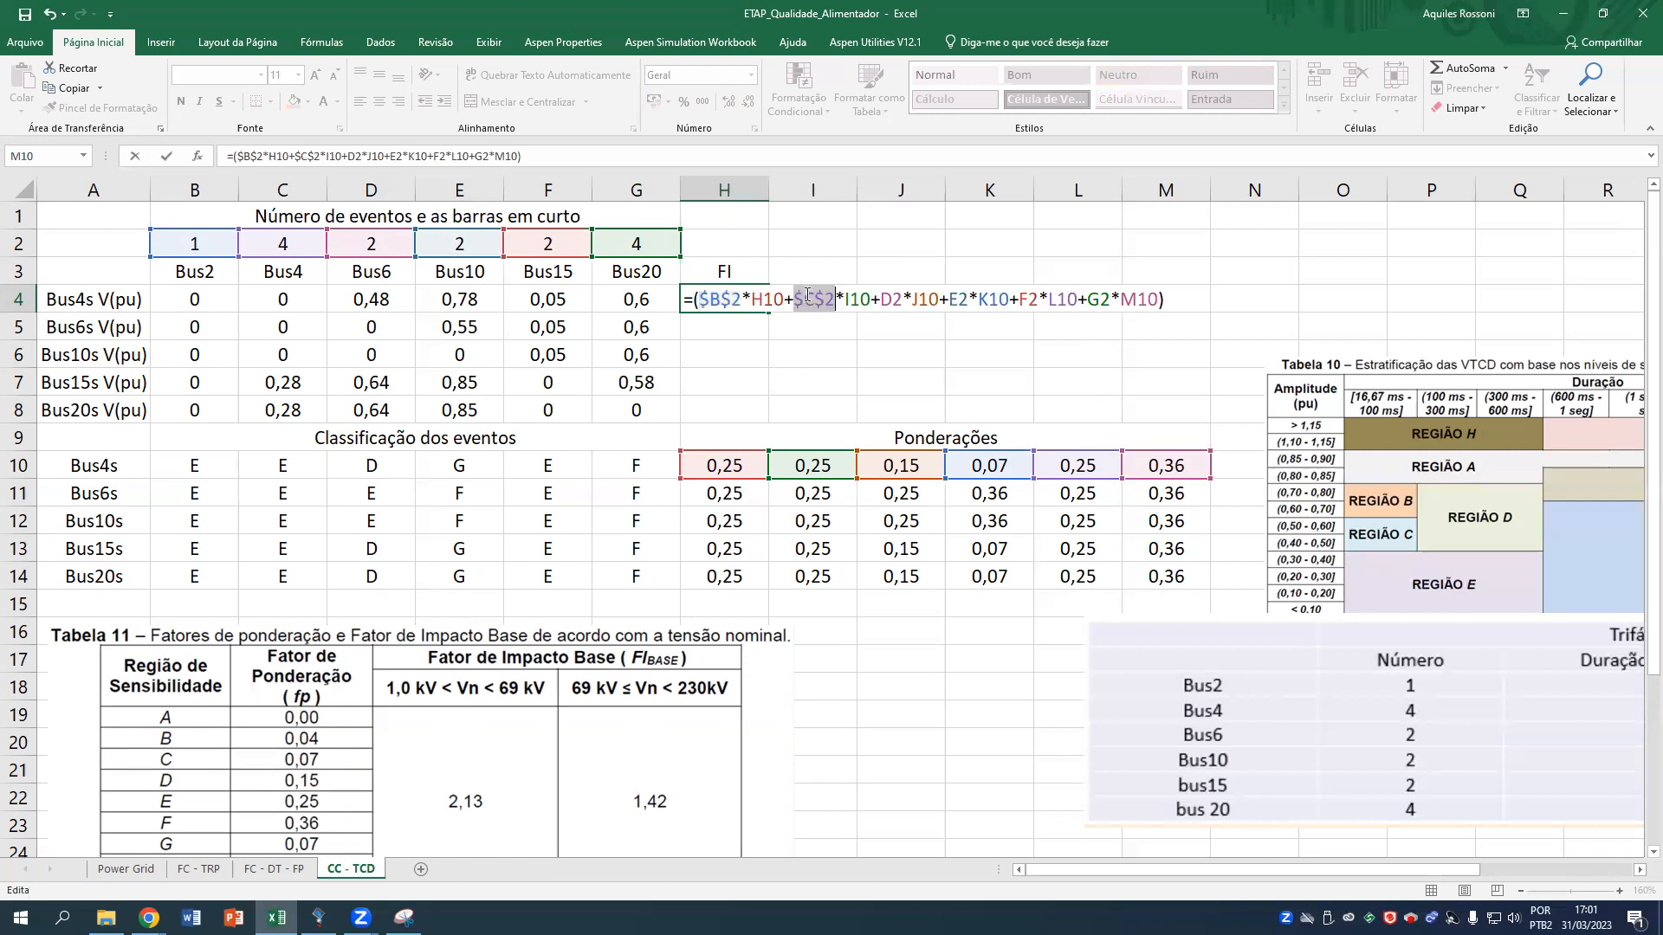
{"action": "left_click", "coordinate": [896, 299]}
{"action": "key", "text": "F4"}
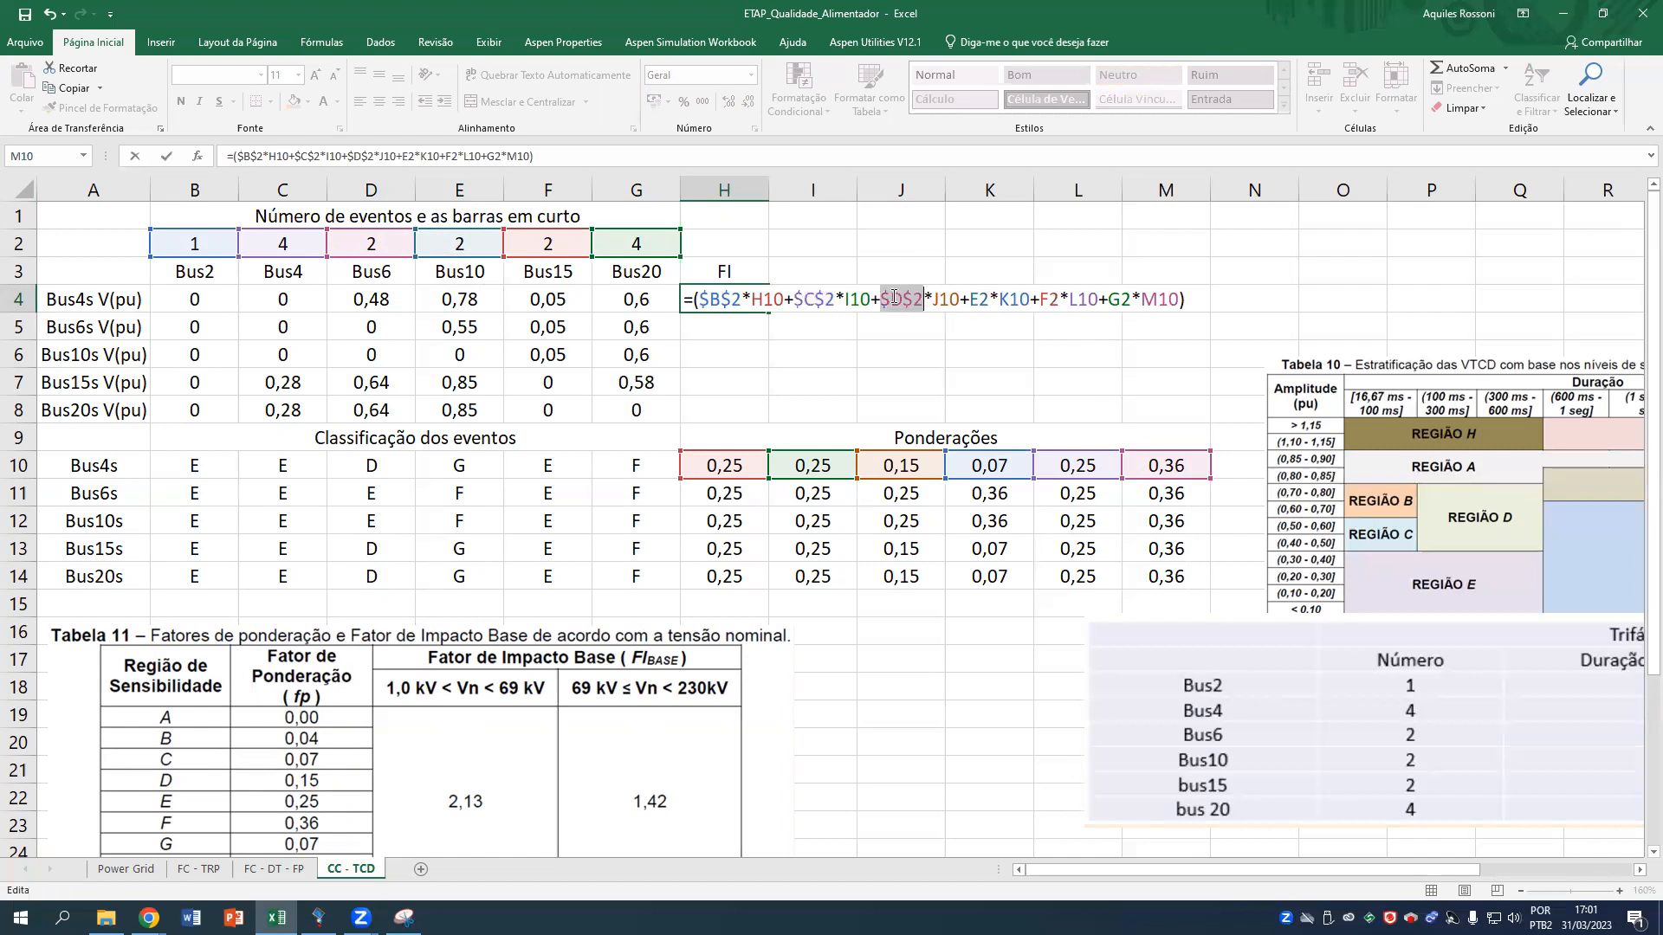
{"action": "left_click", "coordinate": [983, 298]}
{"action": "key", "text": "F4"}
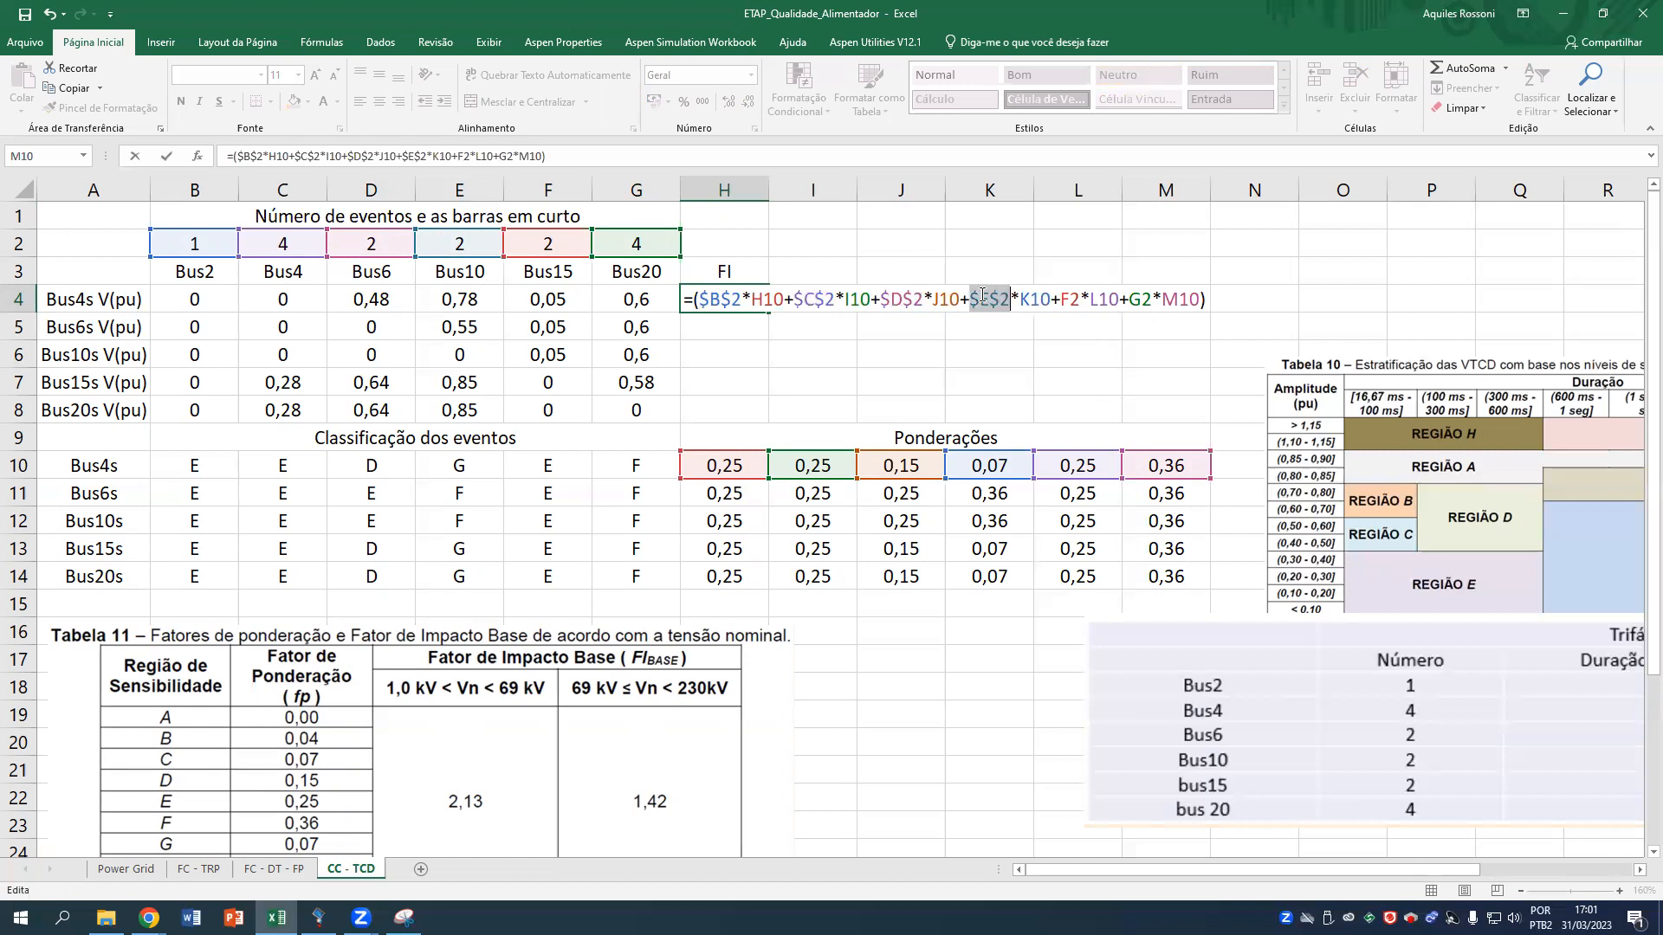
{"action": "left_click", "coordinate": [1074, 301]}
{"action": "key", "text": "F4"}
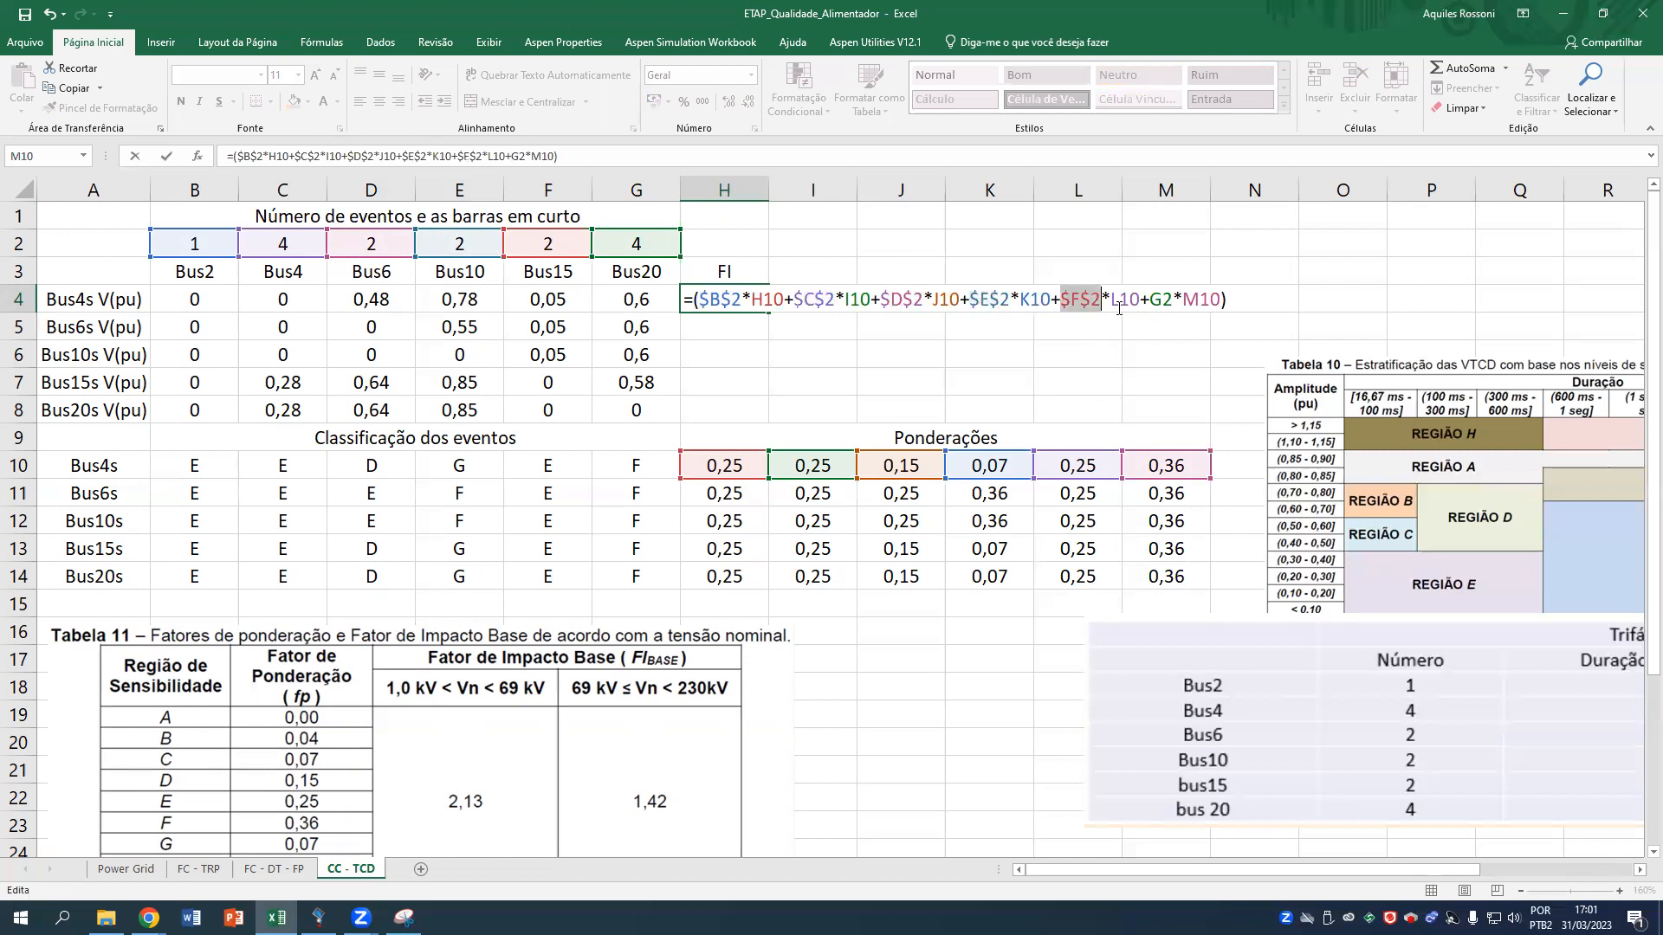
{"action": "left_click", "coordinate": [1161, 300]}
{"action": "key", "text": "F4"}
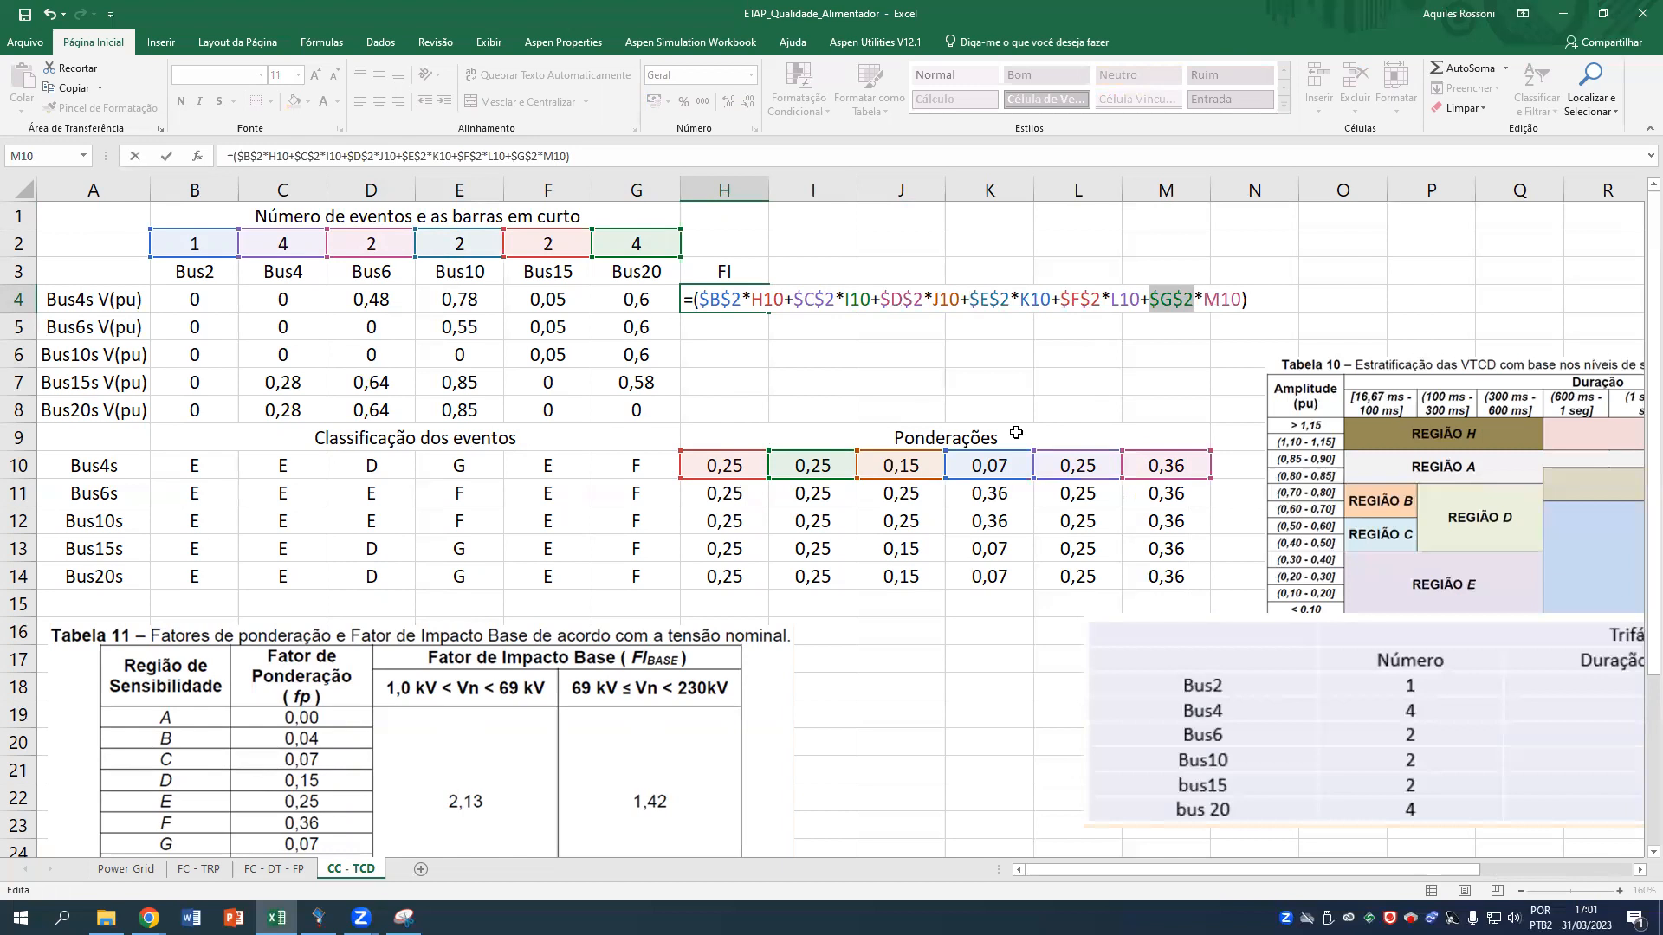
Divide the bracketed sum in the H4 formula by the base impact factor 2,13 and enter the formula.
{"action": "left_click", "coordinate": [702, 163]}
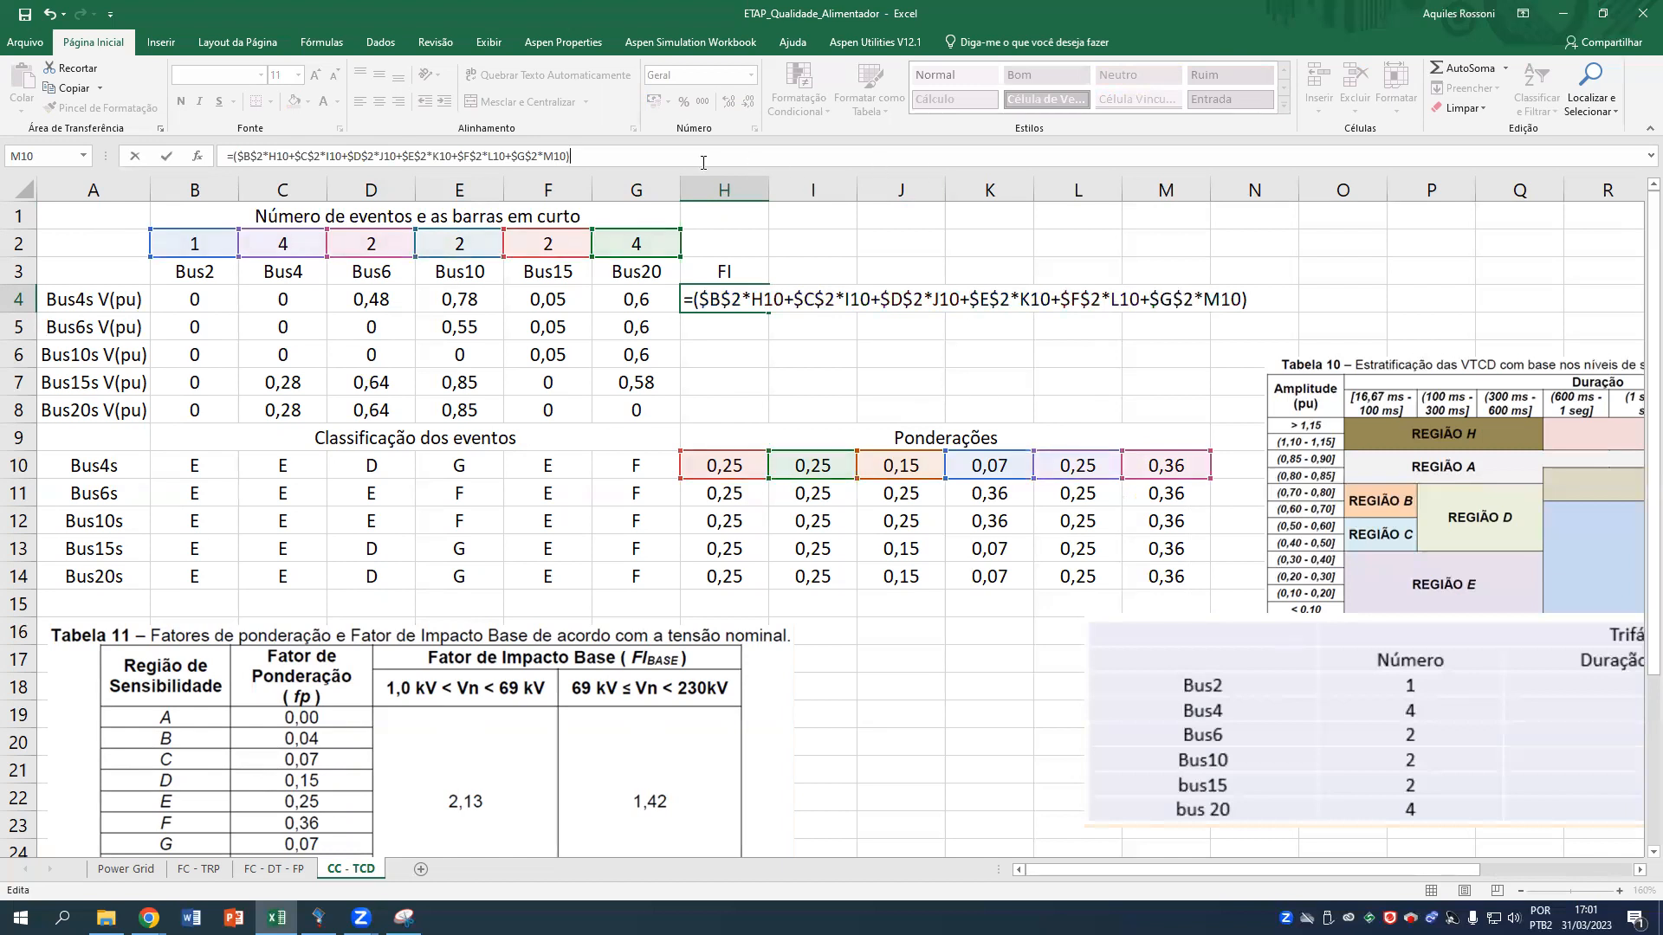
{"action": "type", "text": "/2,13"}
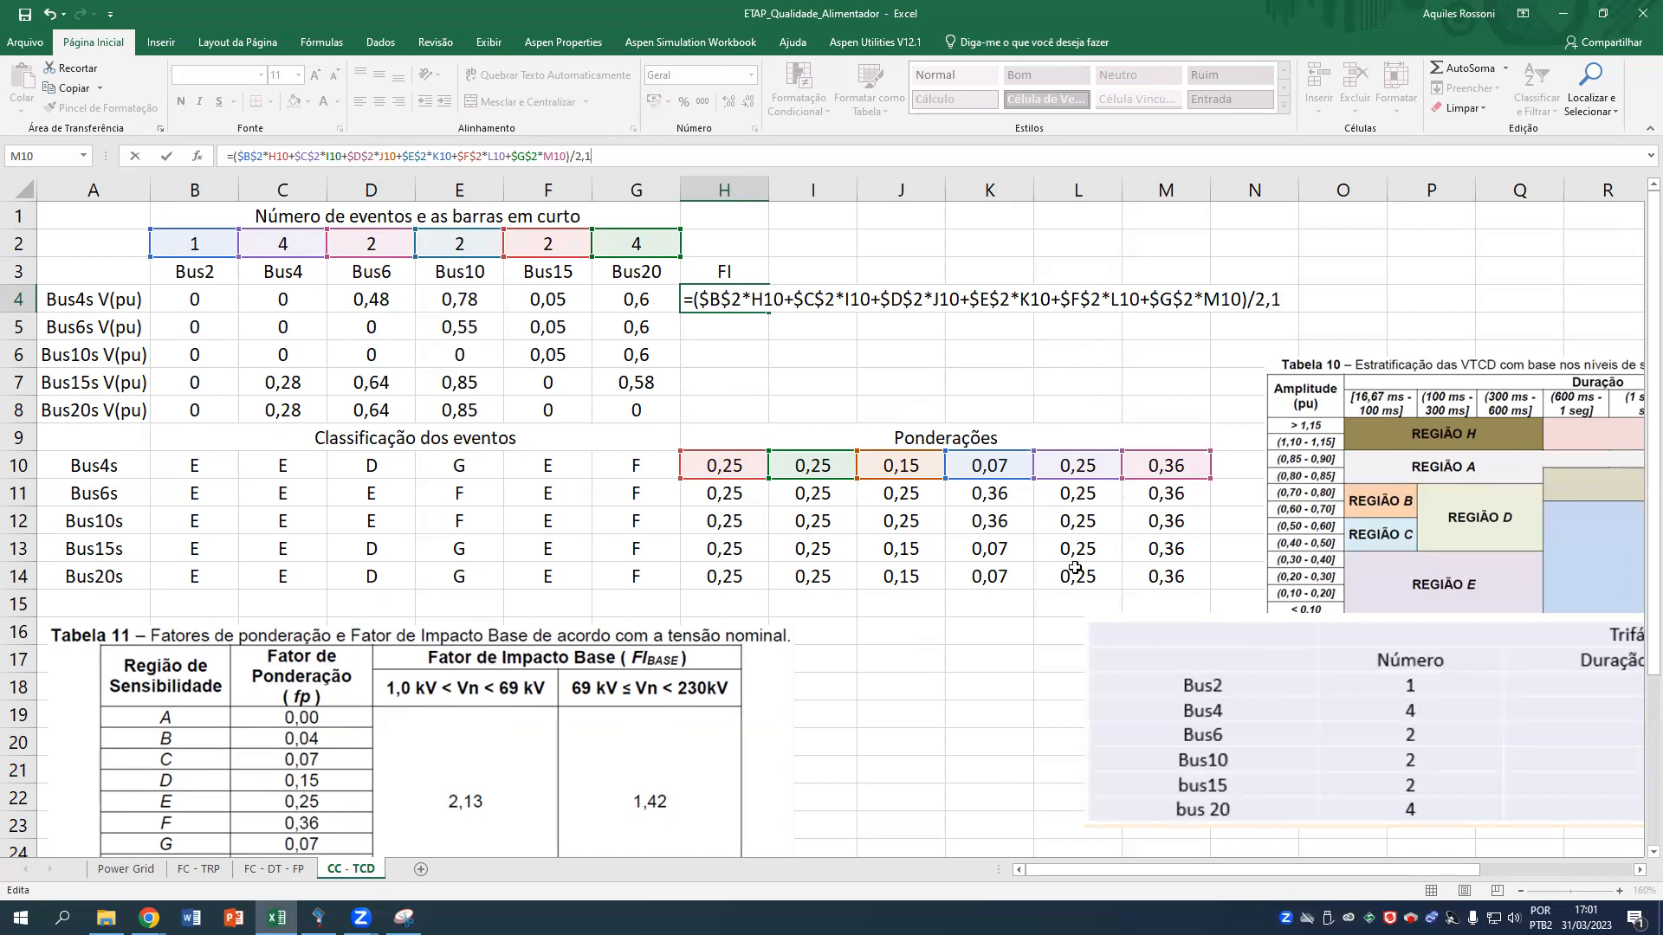
{"action": "key", "text": "ctrl+Return"}
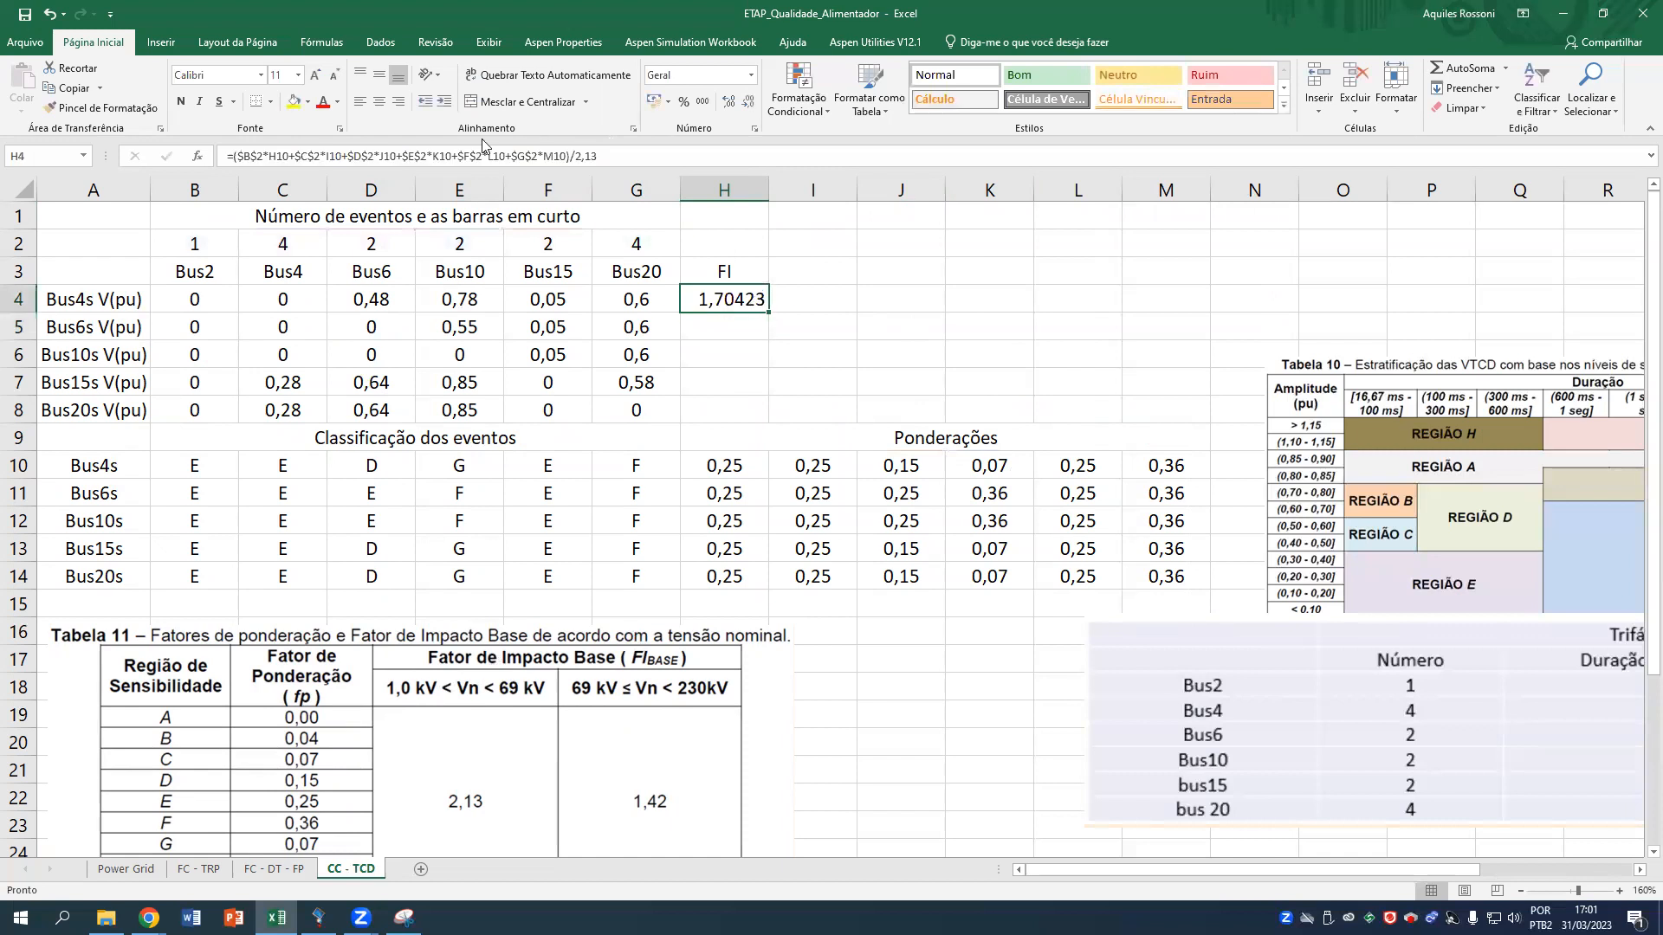
Fill the FI formula from H4 down to H8 and open the Bus6s formula in H5 to check its references.
{"action": "left_click_drag", "start_coordinate": [768, 313], "coordinate": [767, 424]}
{"action": "left_click", "coordinate": [719, 325]}
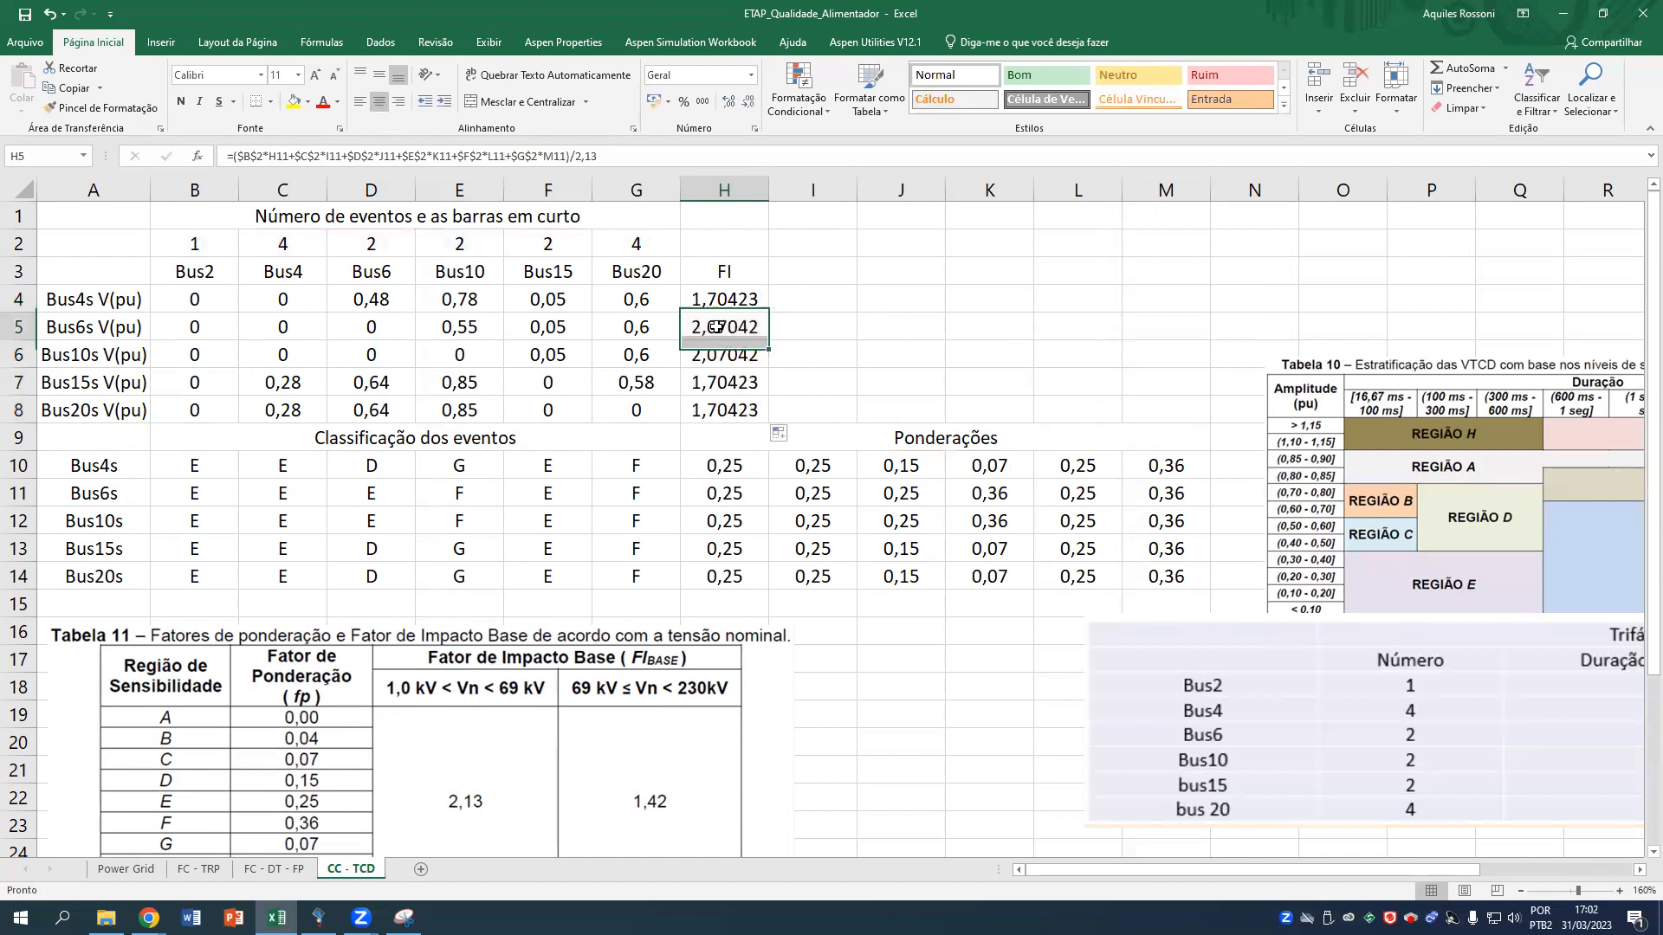
{"action": "left_click", "coordinate": [427, 156]}
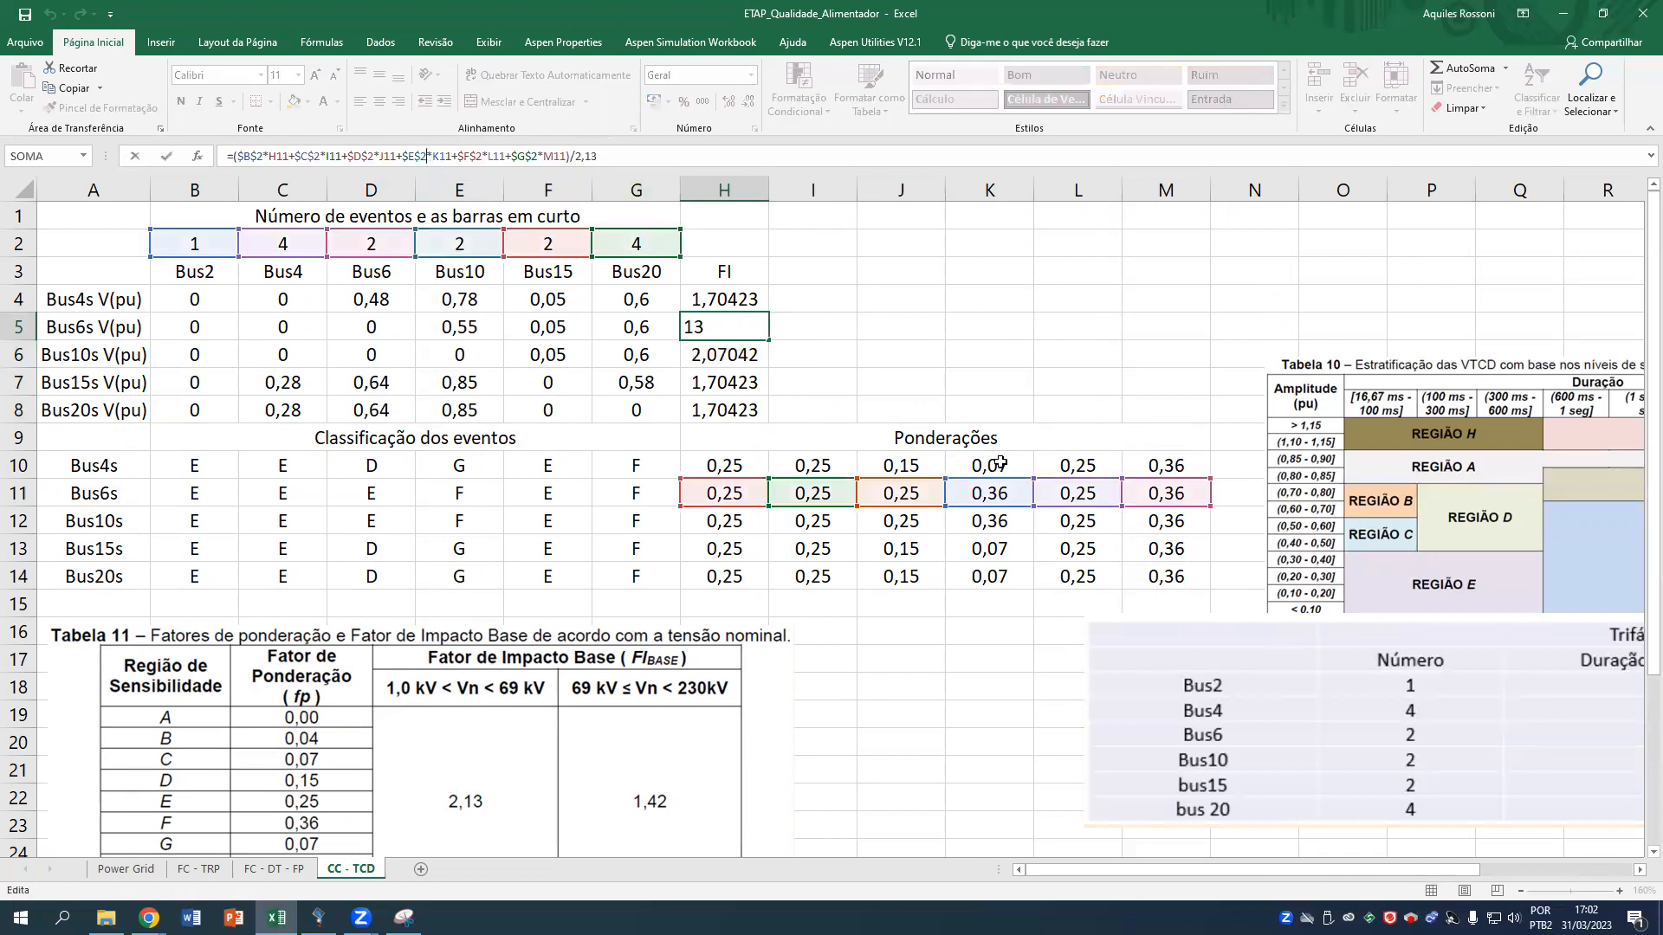
Close the H5 formula and format the FI values in H4 through H8 to two decimal places.
{"action": "key", "text": "Return"}
{"action": "left_click_drag", "start_coordinate": [736, 294], "coordinate": [736, 412]}
{"action": "left_click", "coordinate": [729, 101]}
{"action": "left_click", "coordinate": [747, 103]}
{"action": "left_click", "coordinate": [747, 103]}
{"action": "left_click", "coordinate": [746, 103]}
{"action": "left_click", "coordinate": [747, 103]}
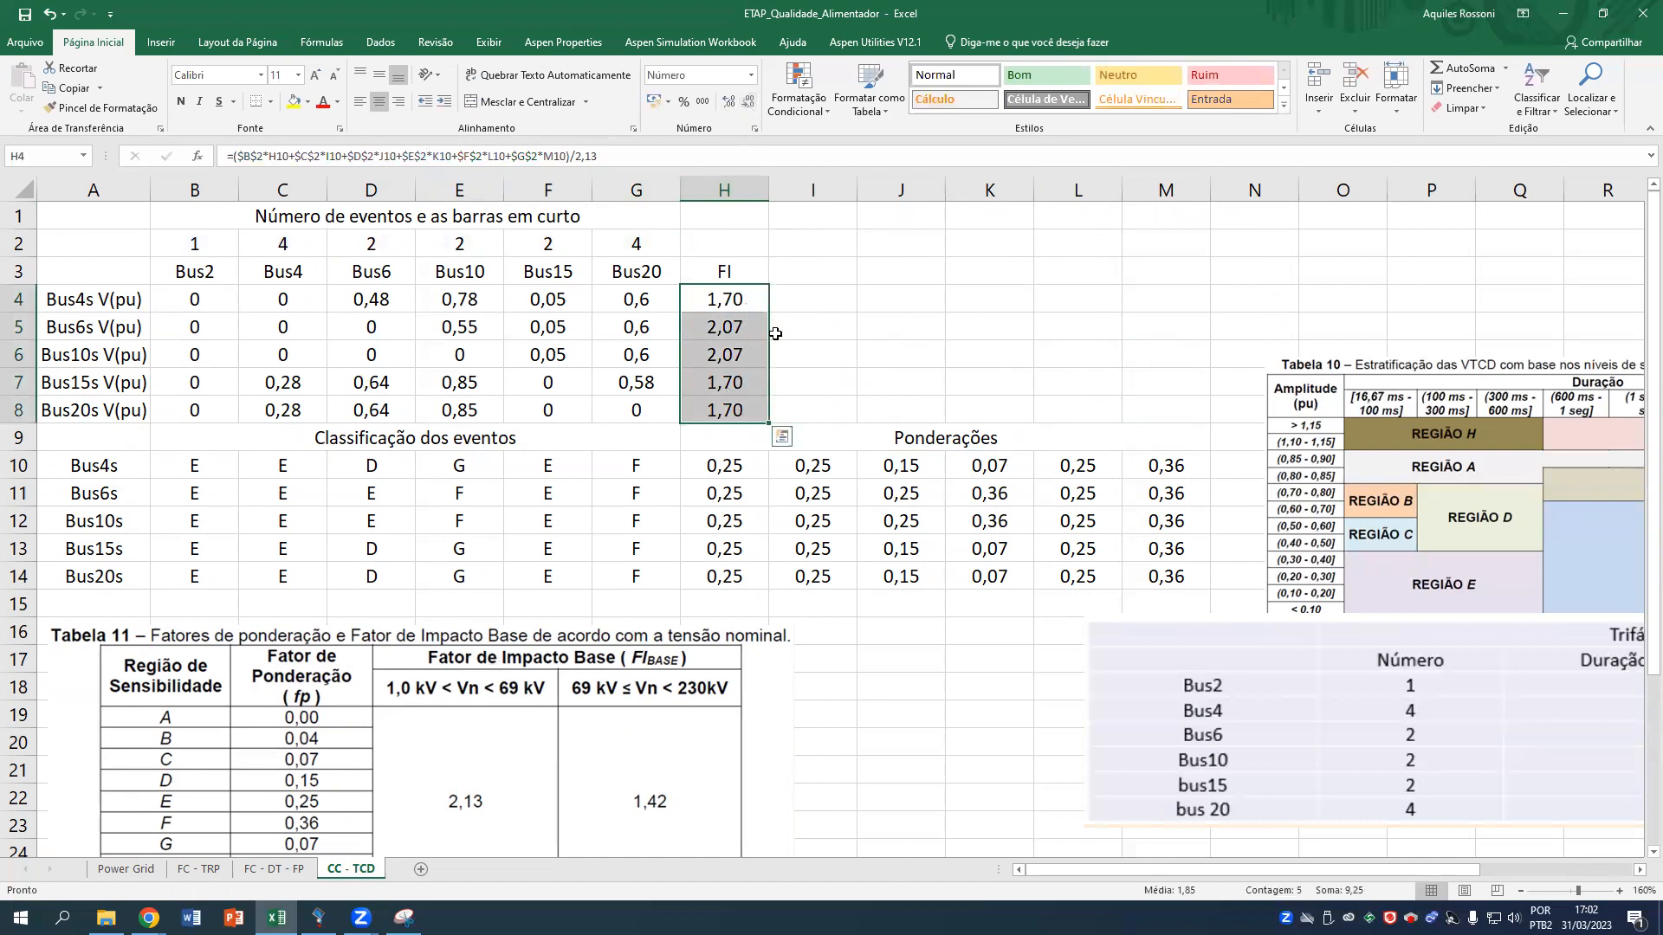
{"action": "left_click", "coordinate": [784, 329]}
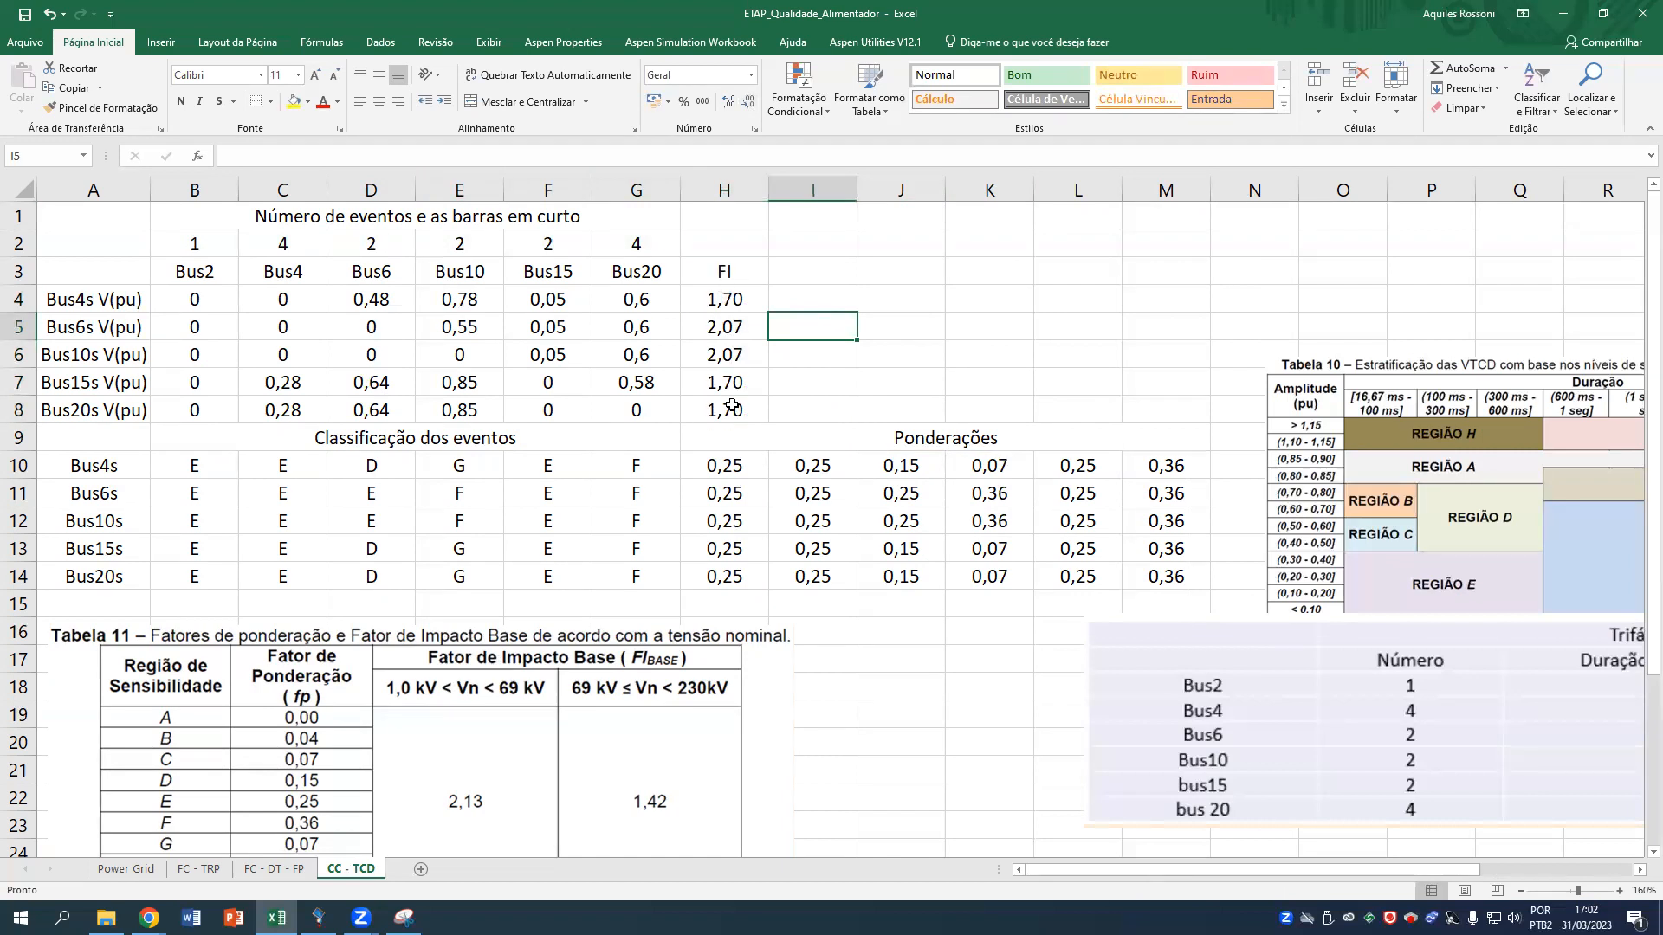
{"action": "left_click", "coordinate": [727, 303]}
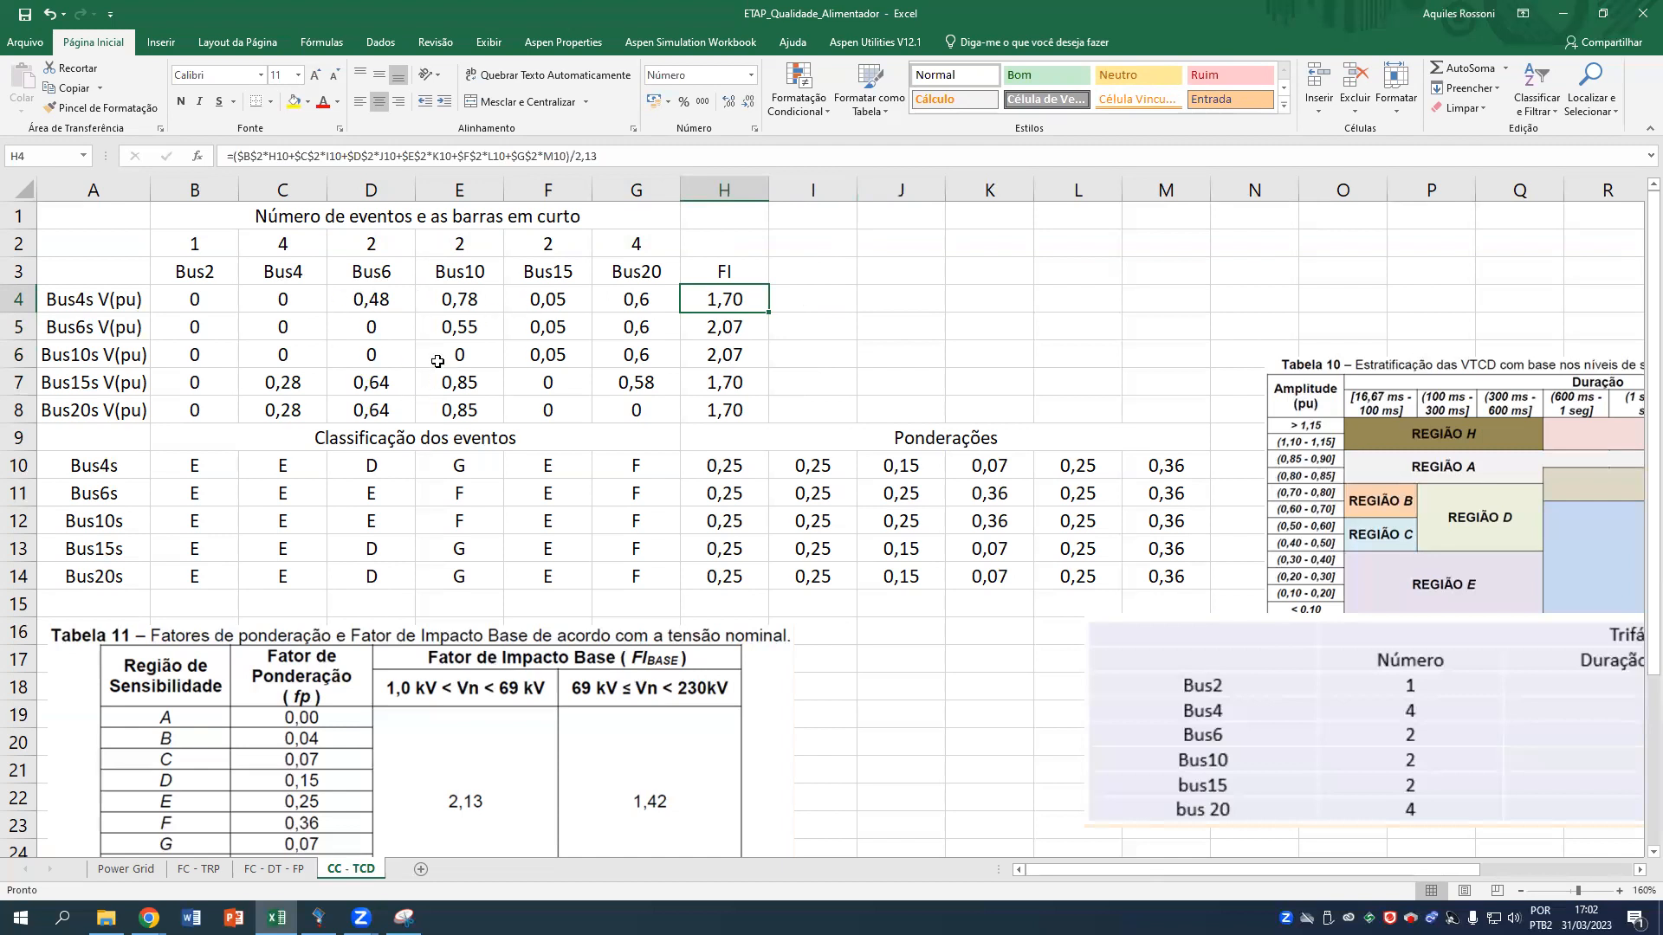
Switch to ETAP and review the Bus20 three-phase fault voltages across the feeder's one-line diagram.
{"action": "left_click", "coordinate": [319, 916]}
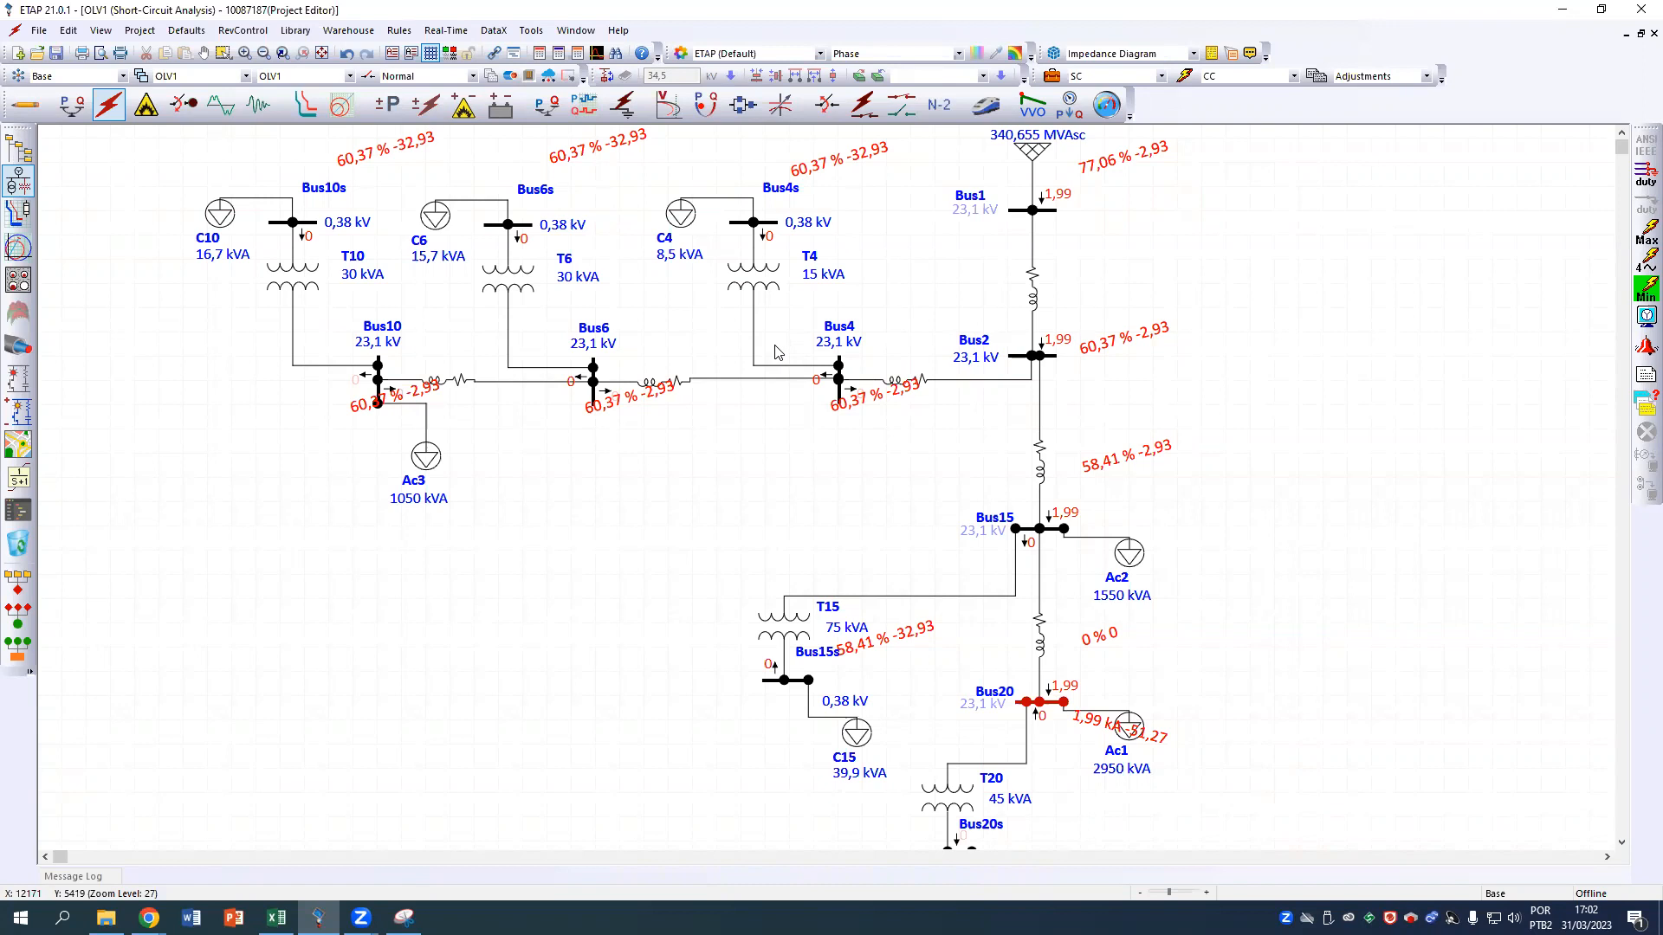
{"action": "scroll", "coordinate": [791, 444], "scroll_direction": "down", "scroll_amount": 3}
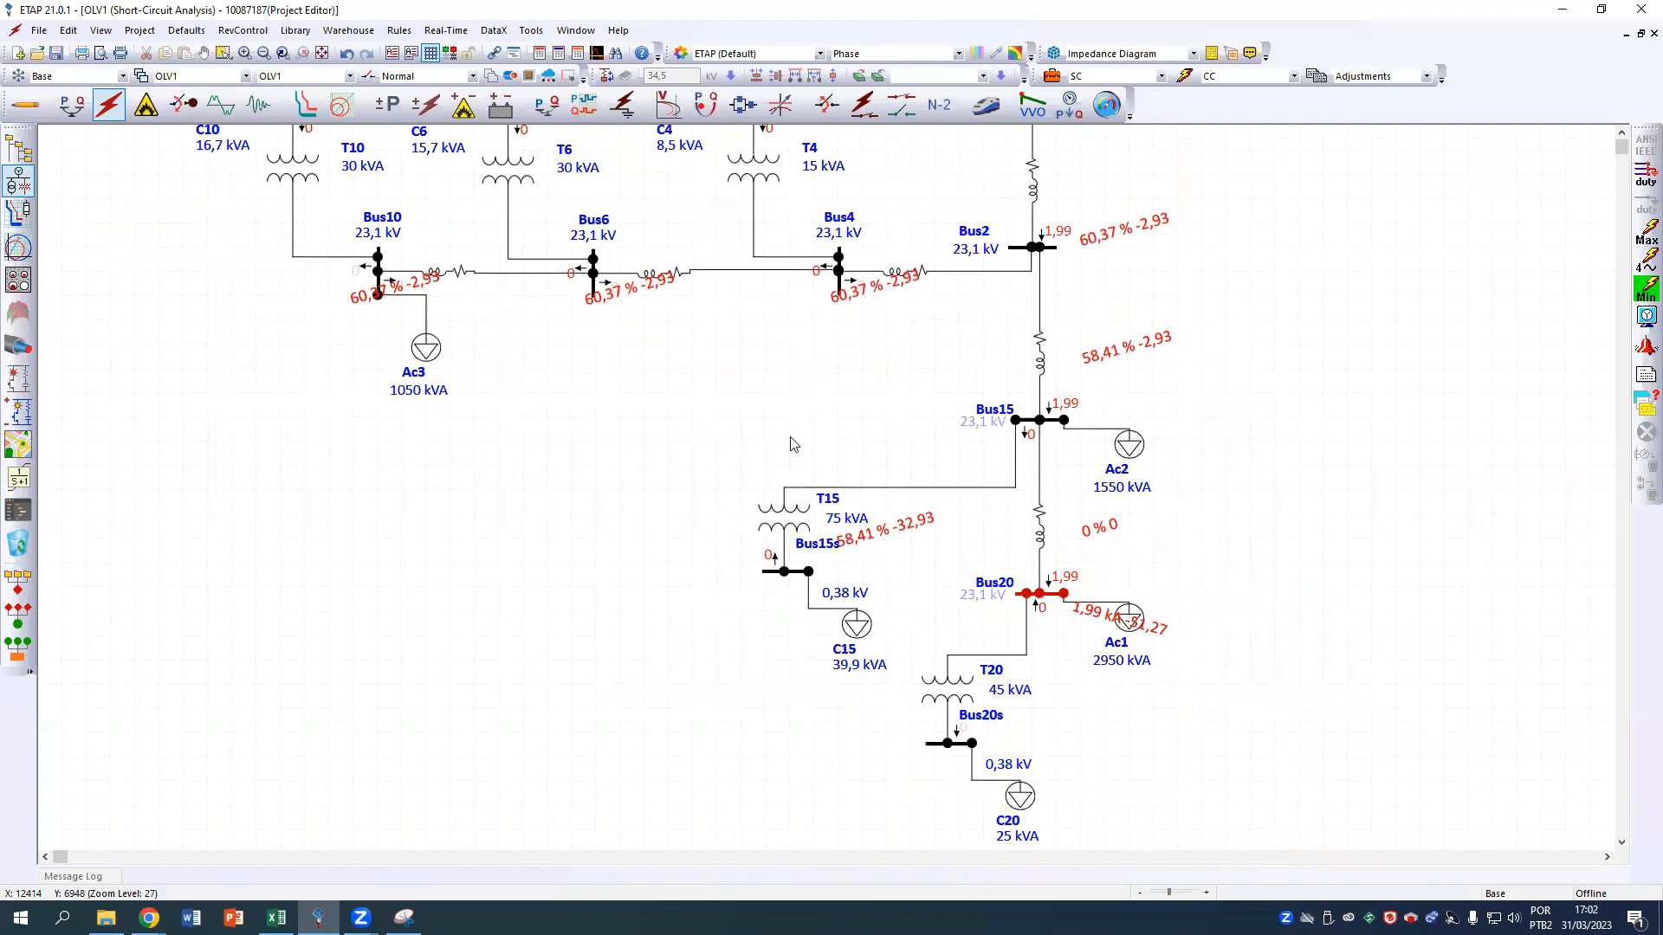
{"action": "scroll", "coordinate": [791, 444], "scroll_direction": "up", "scroll_amount": 3}
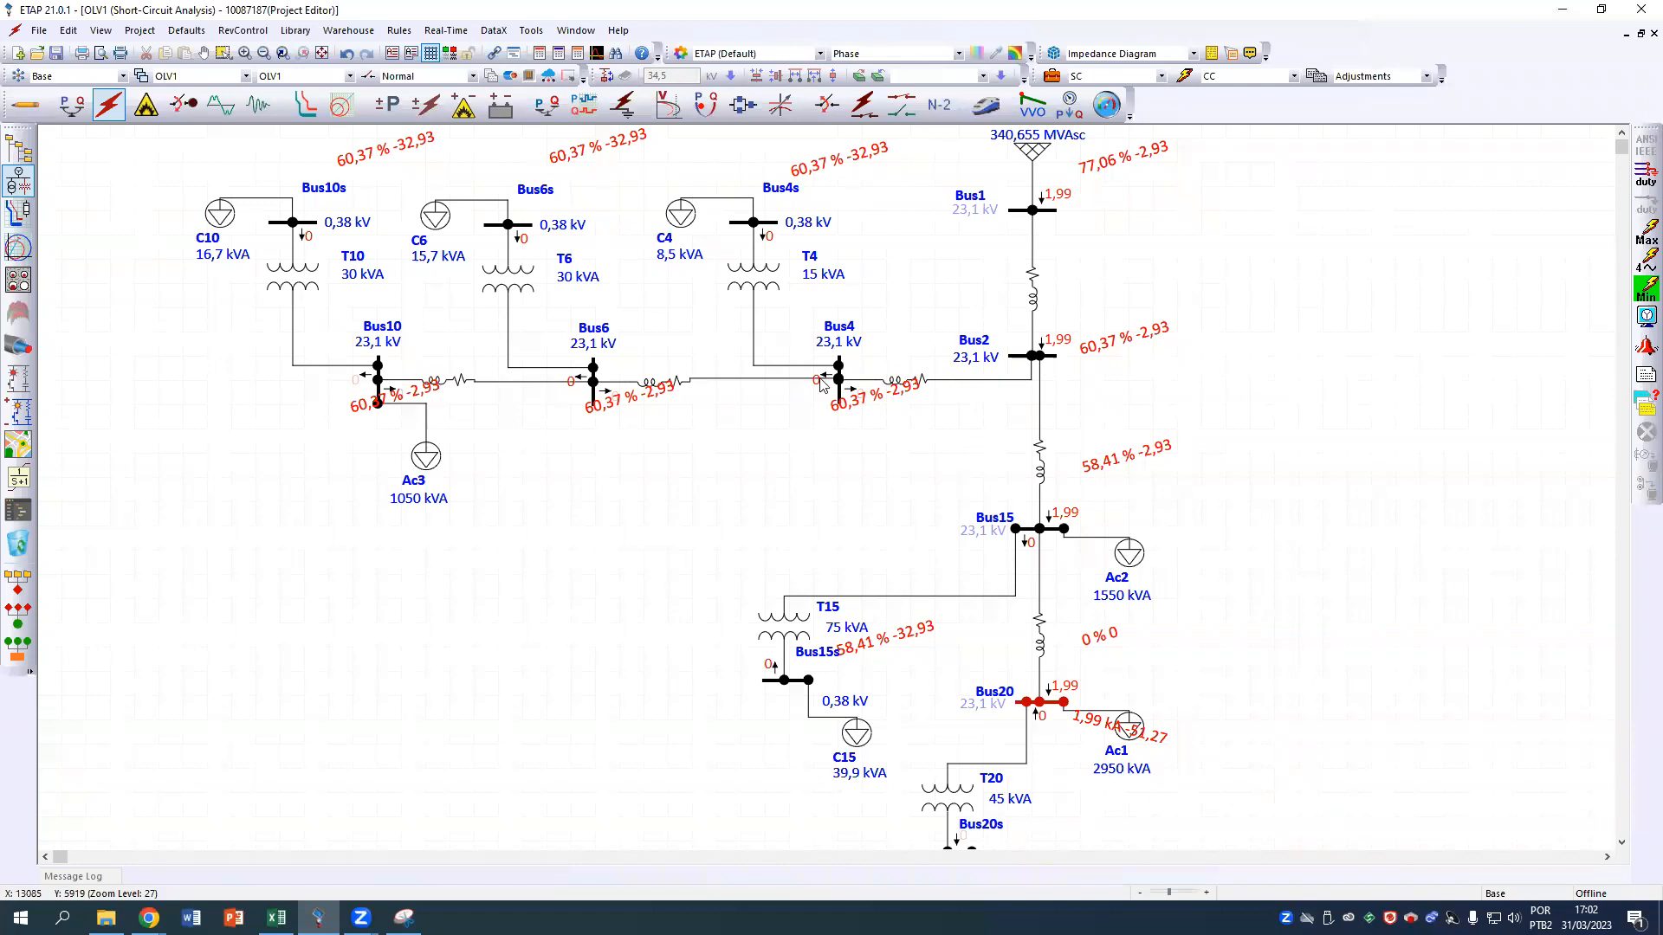
{"action": "scroll", "coordinate": [783, 433], "scroll_direction": "up", "scroll_amount": 3}
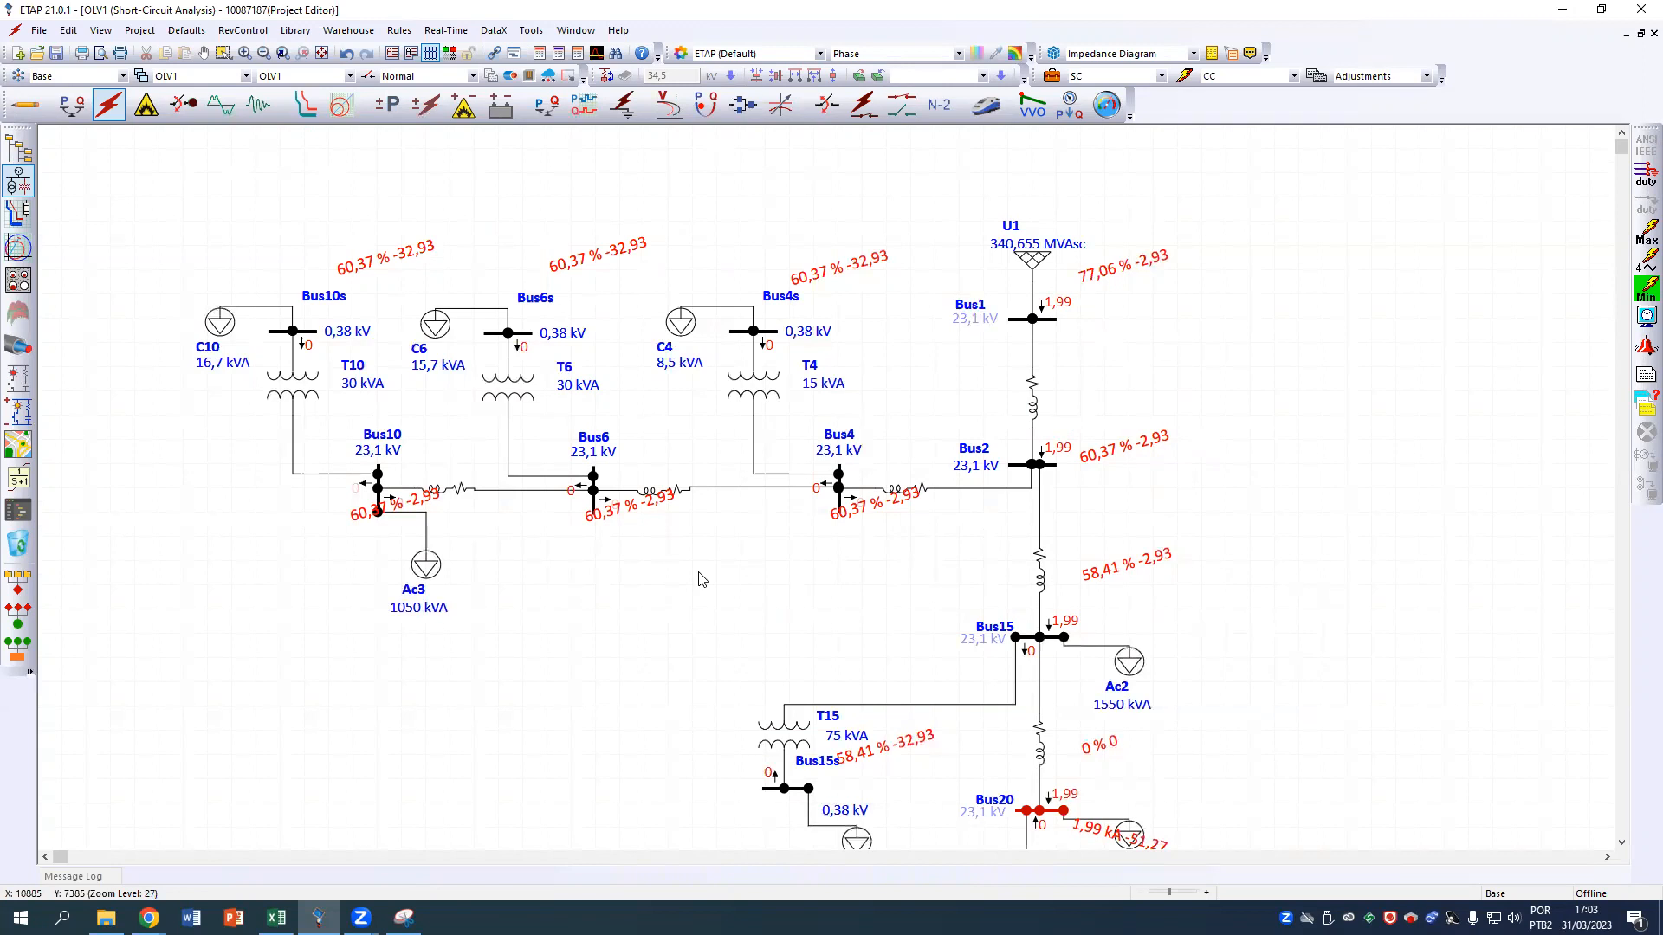
In Excel, move the Trifásico picture of event counts and protection durations beside Tabela 11, and return to the ETAP diagram.
{"action": "left_click", "coordinate": [276, 917]}
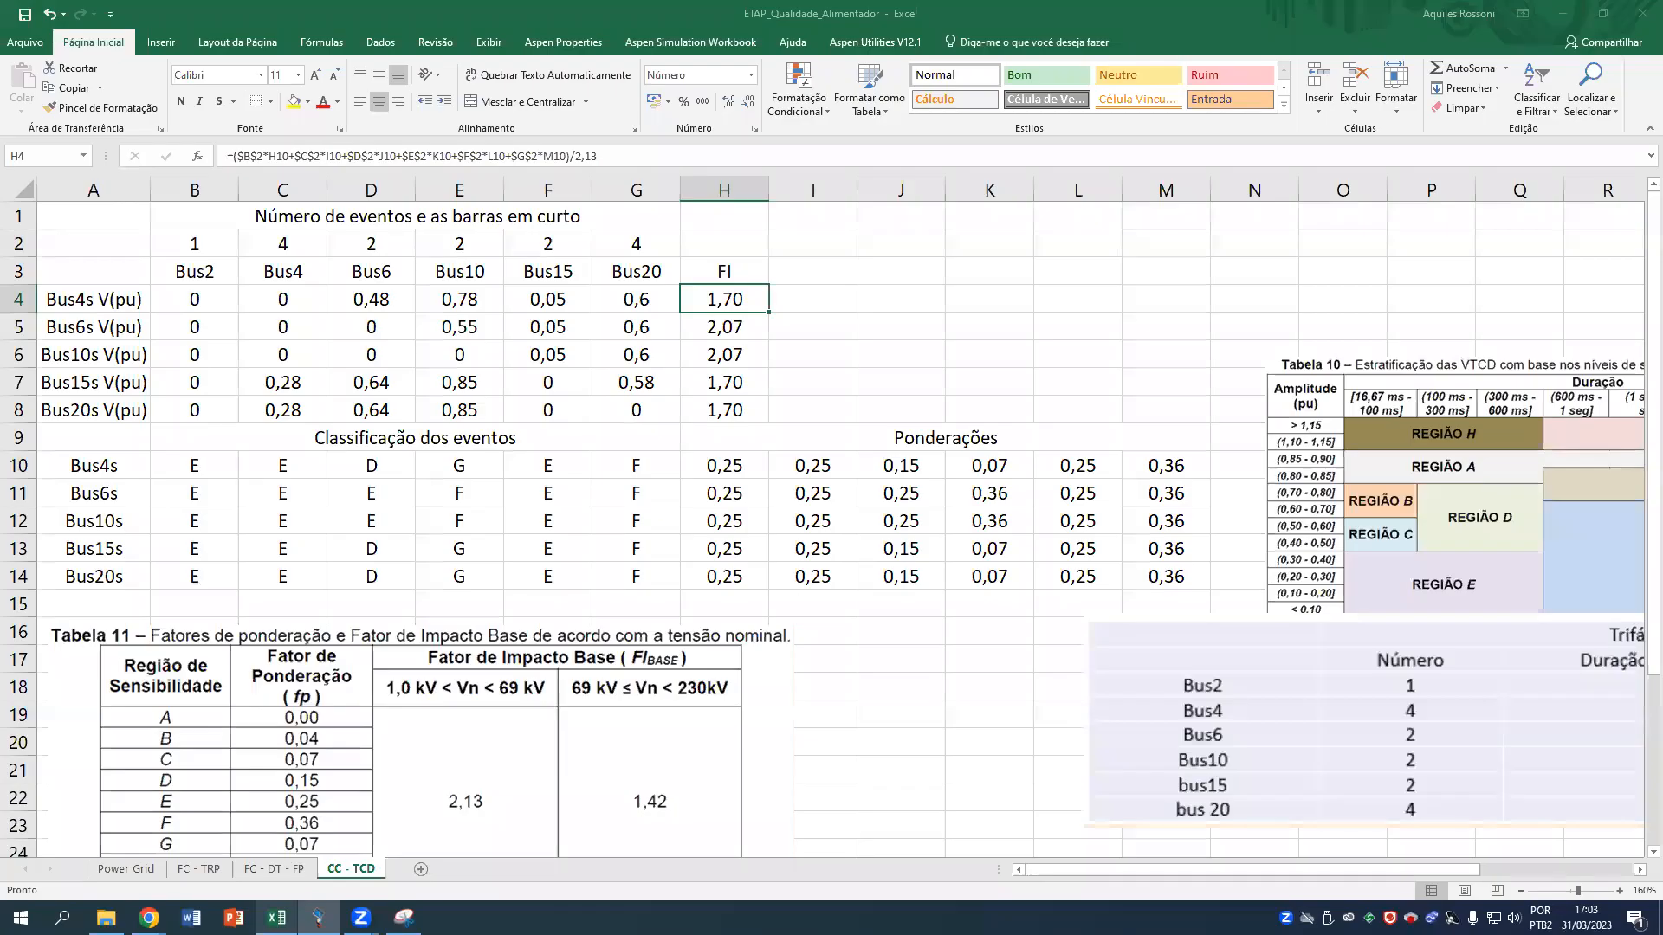
{"action": "left_click", "coordinate": [1435, 720]}
{"action": "left_click_drag", "start_coordinate": [1434, 719], "coordinate": [1103, 715]}
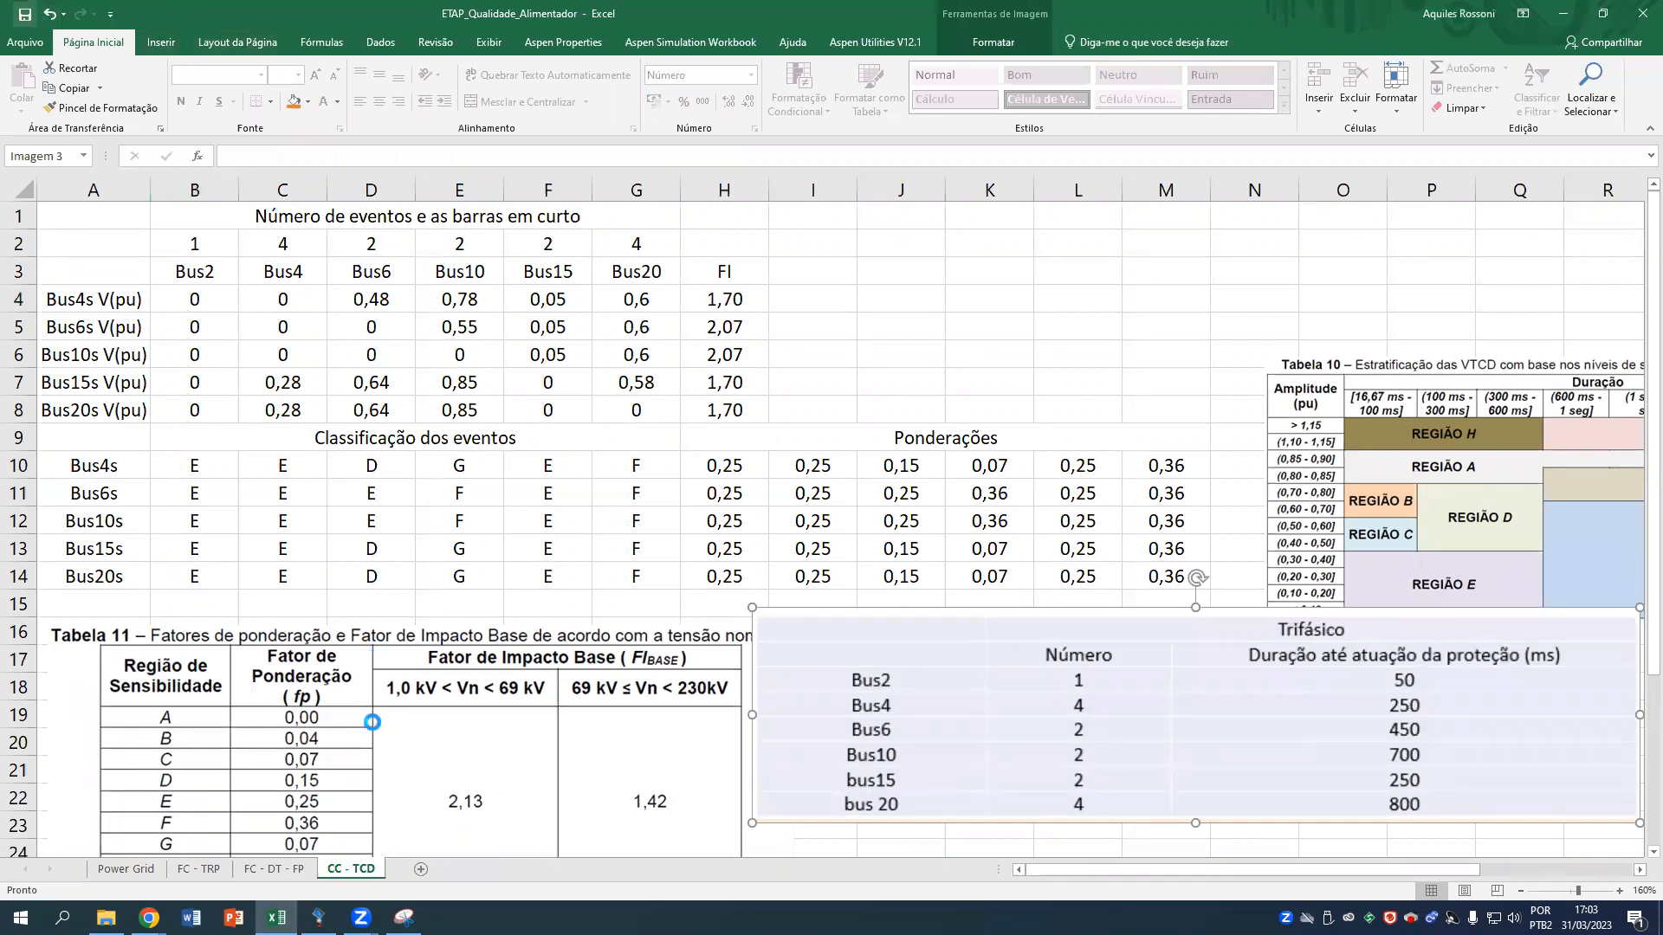
{"action": "left_click", "coordinate": [319, 918]}
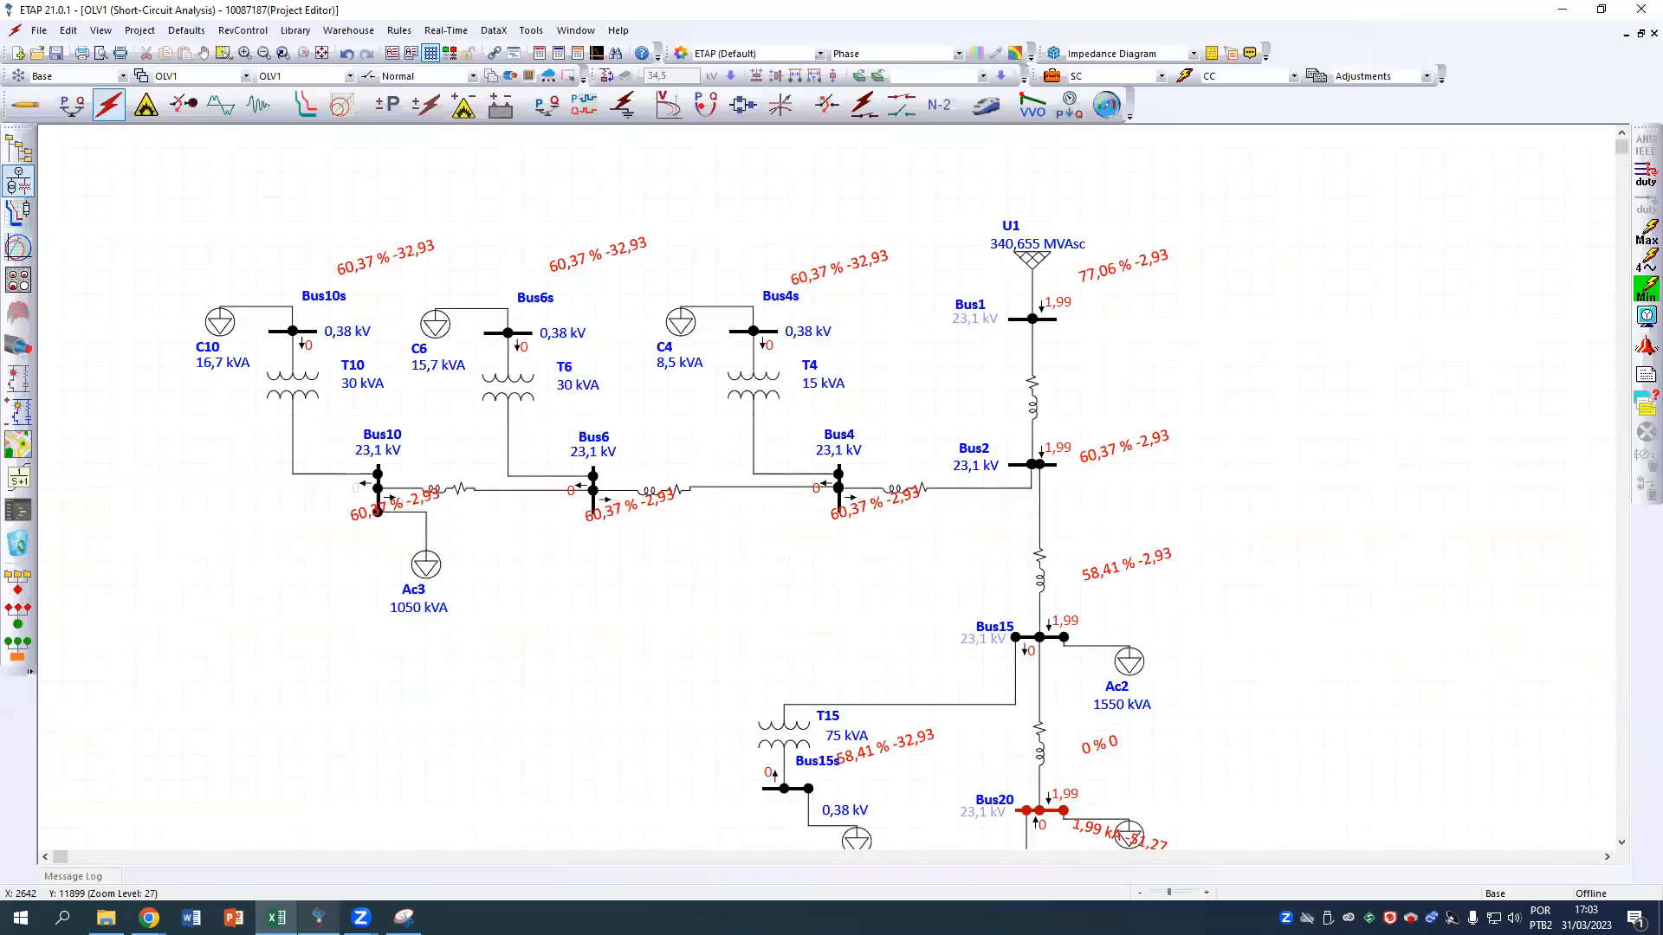